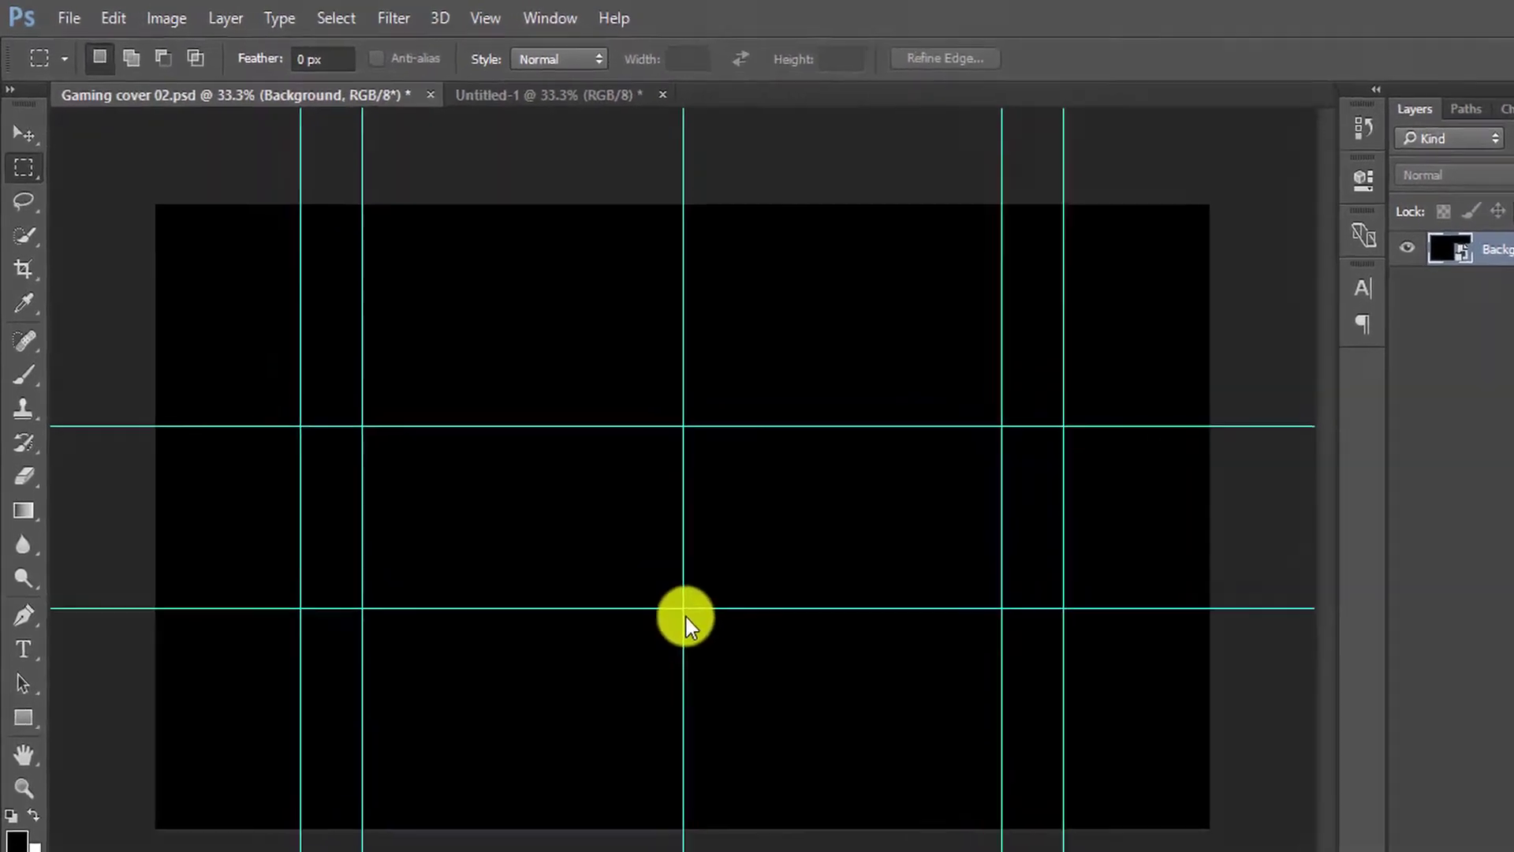
Choose HD-Football-Wallpapers-2018-2.jpg from the YOUTUBE BANNER folder to embed.
{"action": "left_click", "coordinate": [68, 13]}
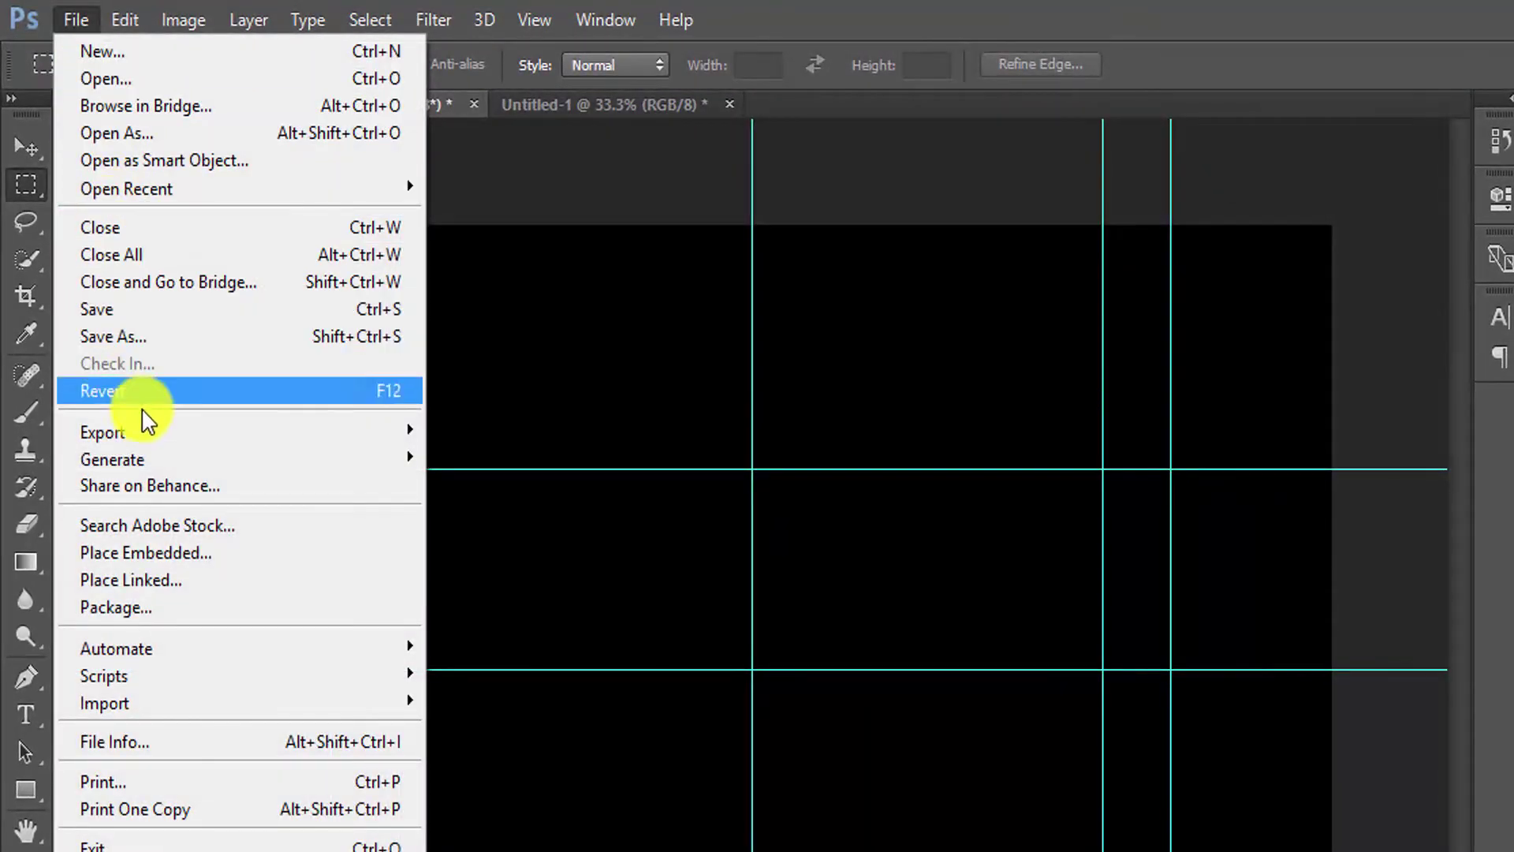
{"action": "left_click", "coordinate": [159, 545]}
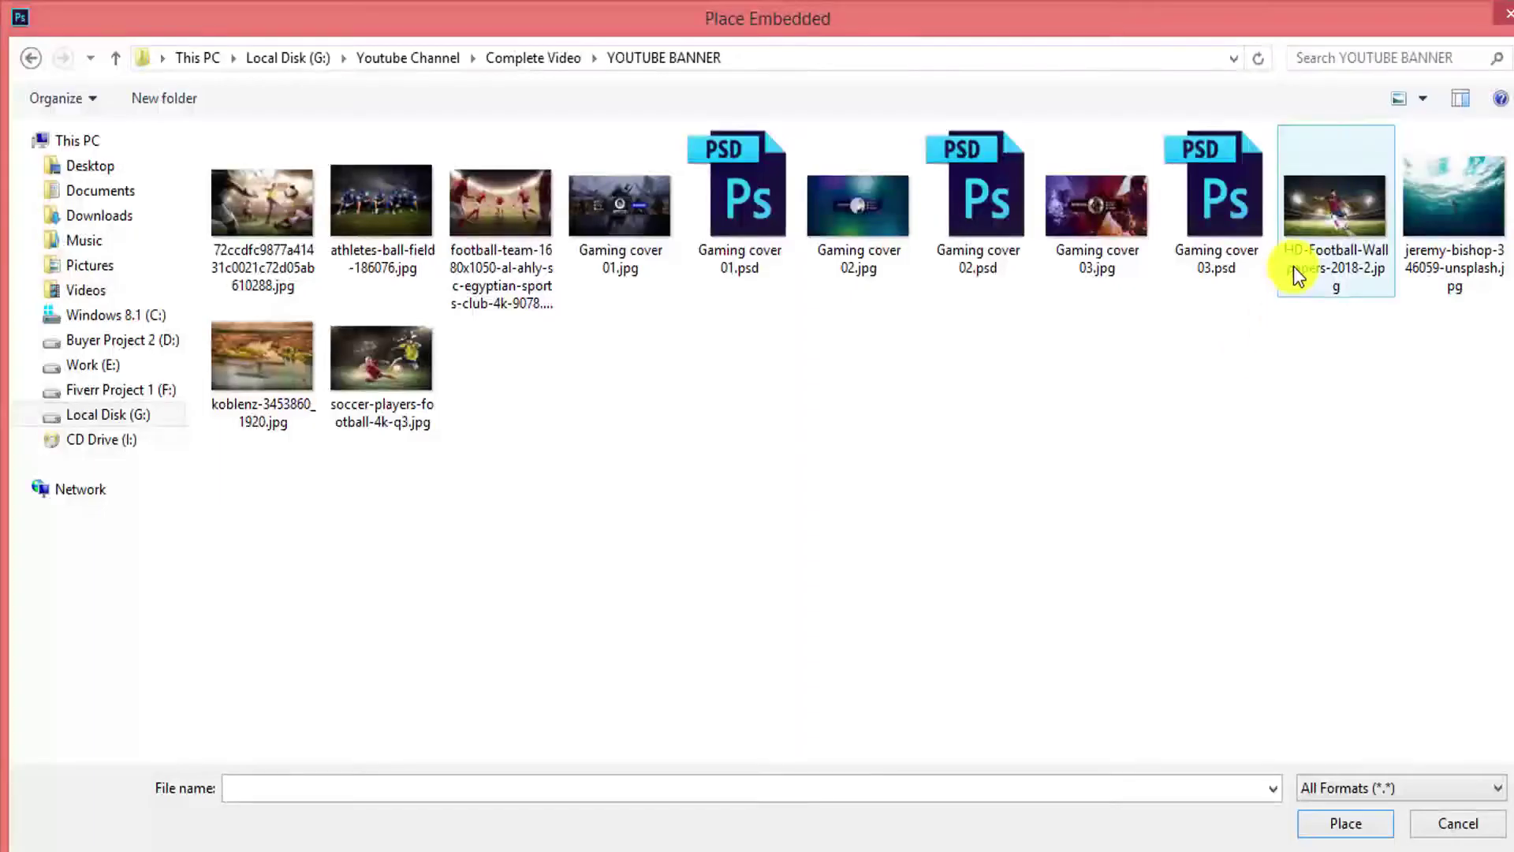
{"action": "left_click", "coordinate": [1303, 285]}
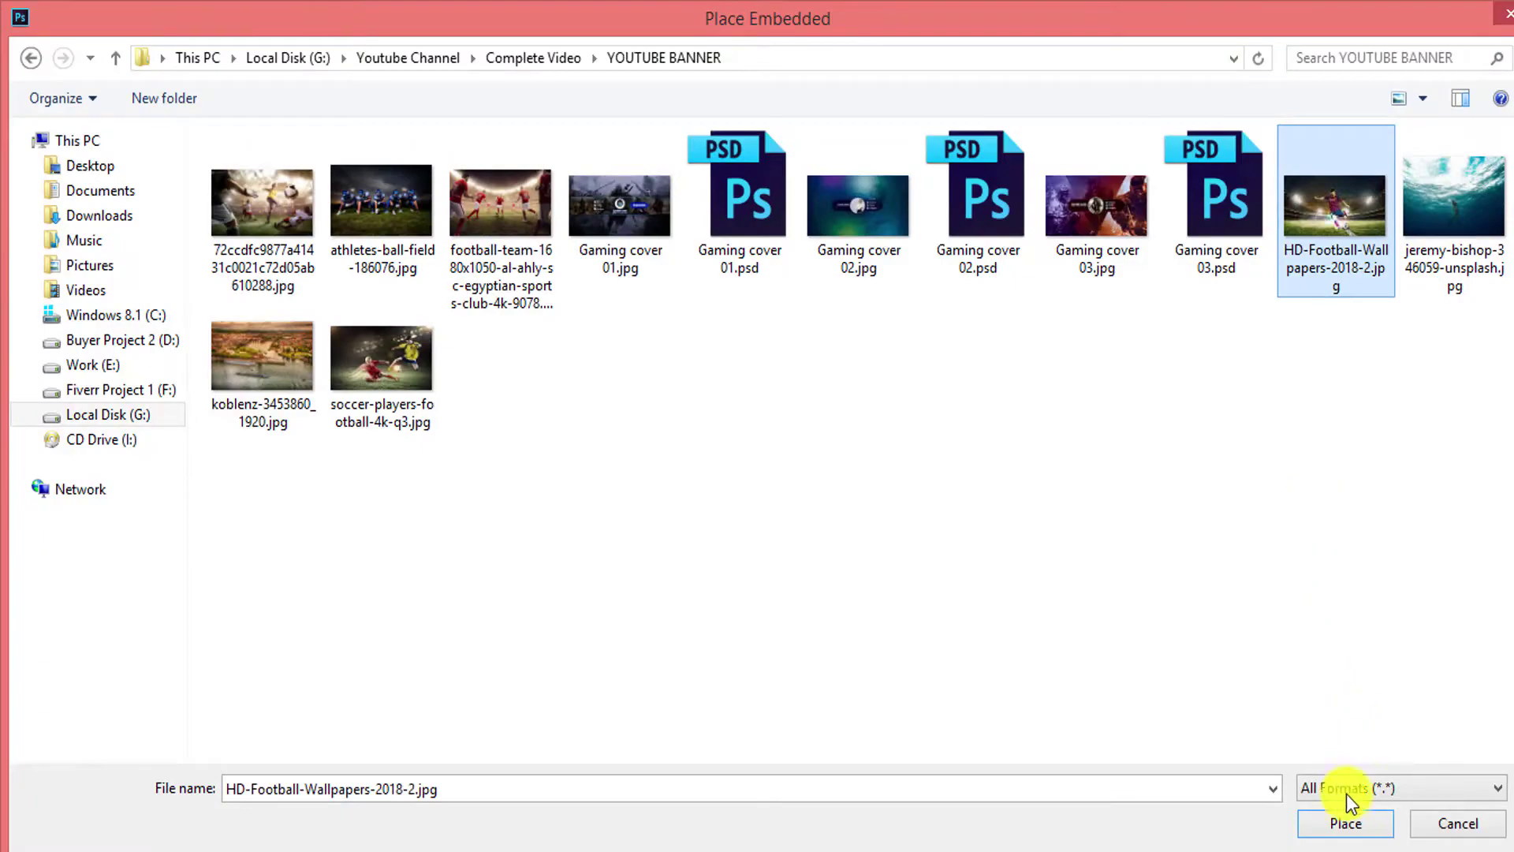
Place the football photo and scale it to about 139% to cover the canvas.
{"action": "left_click", "coordinate": [1350, 826]}
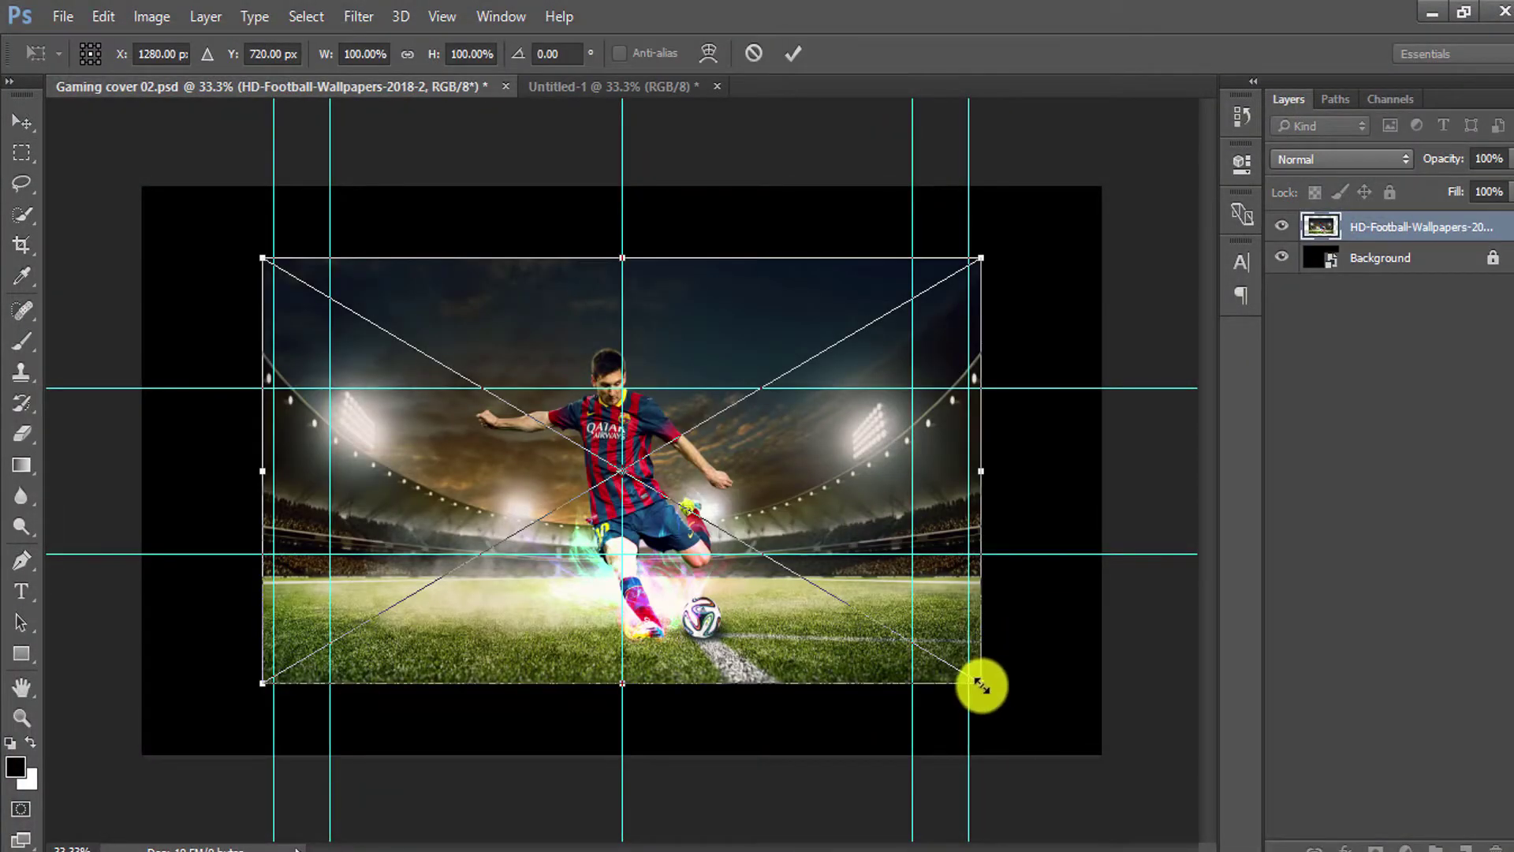
{"action": "left_click_drag", "start_coordinate": [981, 685], "coordinate": [1134, 763]}
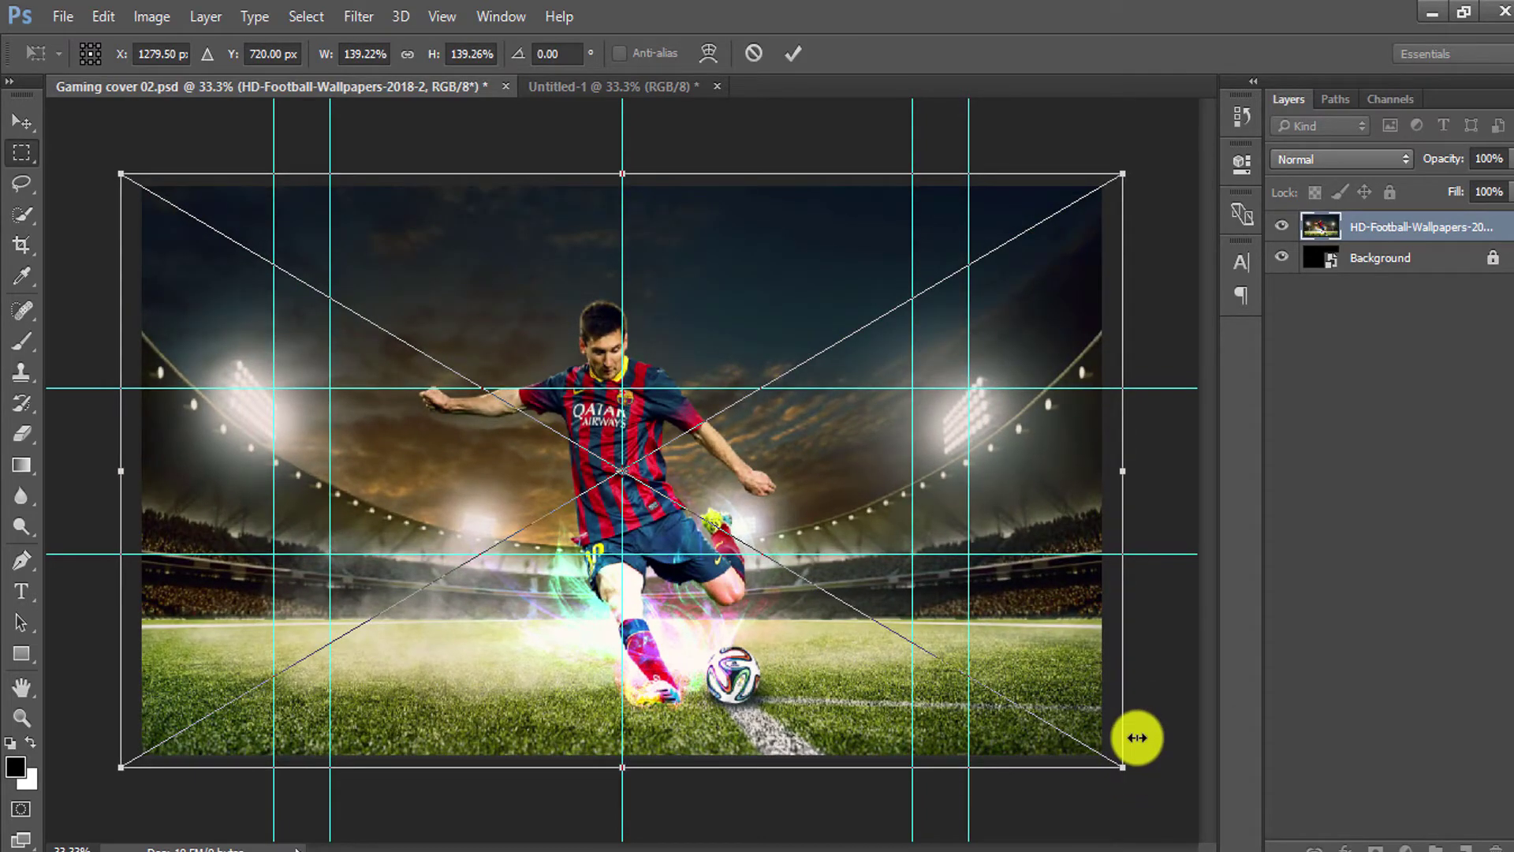
{"action": "key", "text": "Return"}
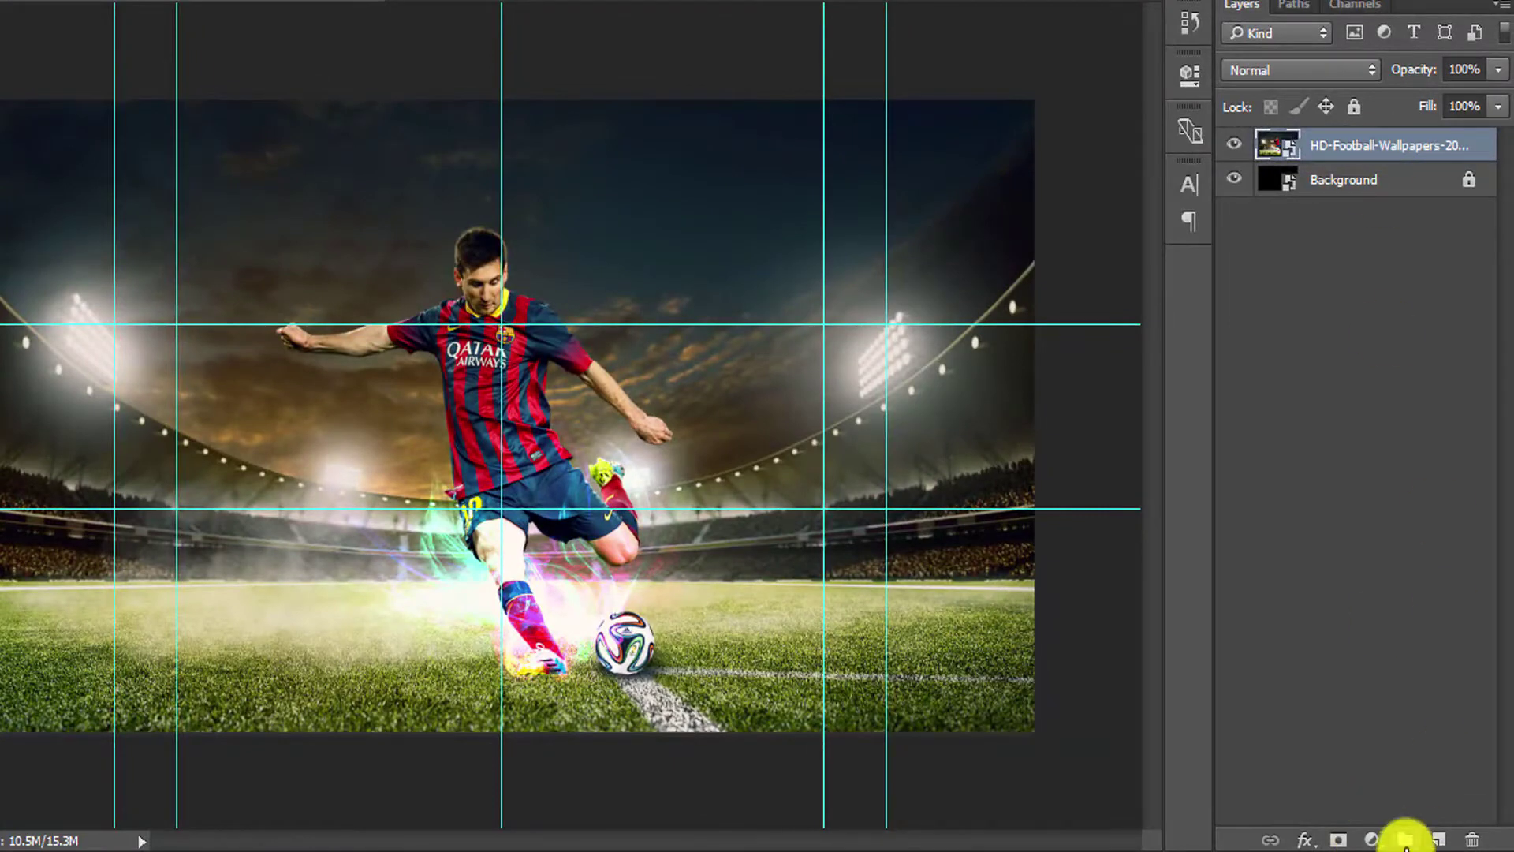
Put the photo into Group 1 named 'ground', then add Group 2 holding an empty layer.
{"action": "left_click", "coordinate": [1407, 840]}
{"action": "left_click_drag", "start_coordinate": [1403, 175], "coordinate": [1401, 150]}
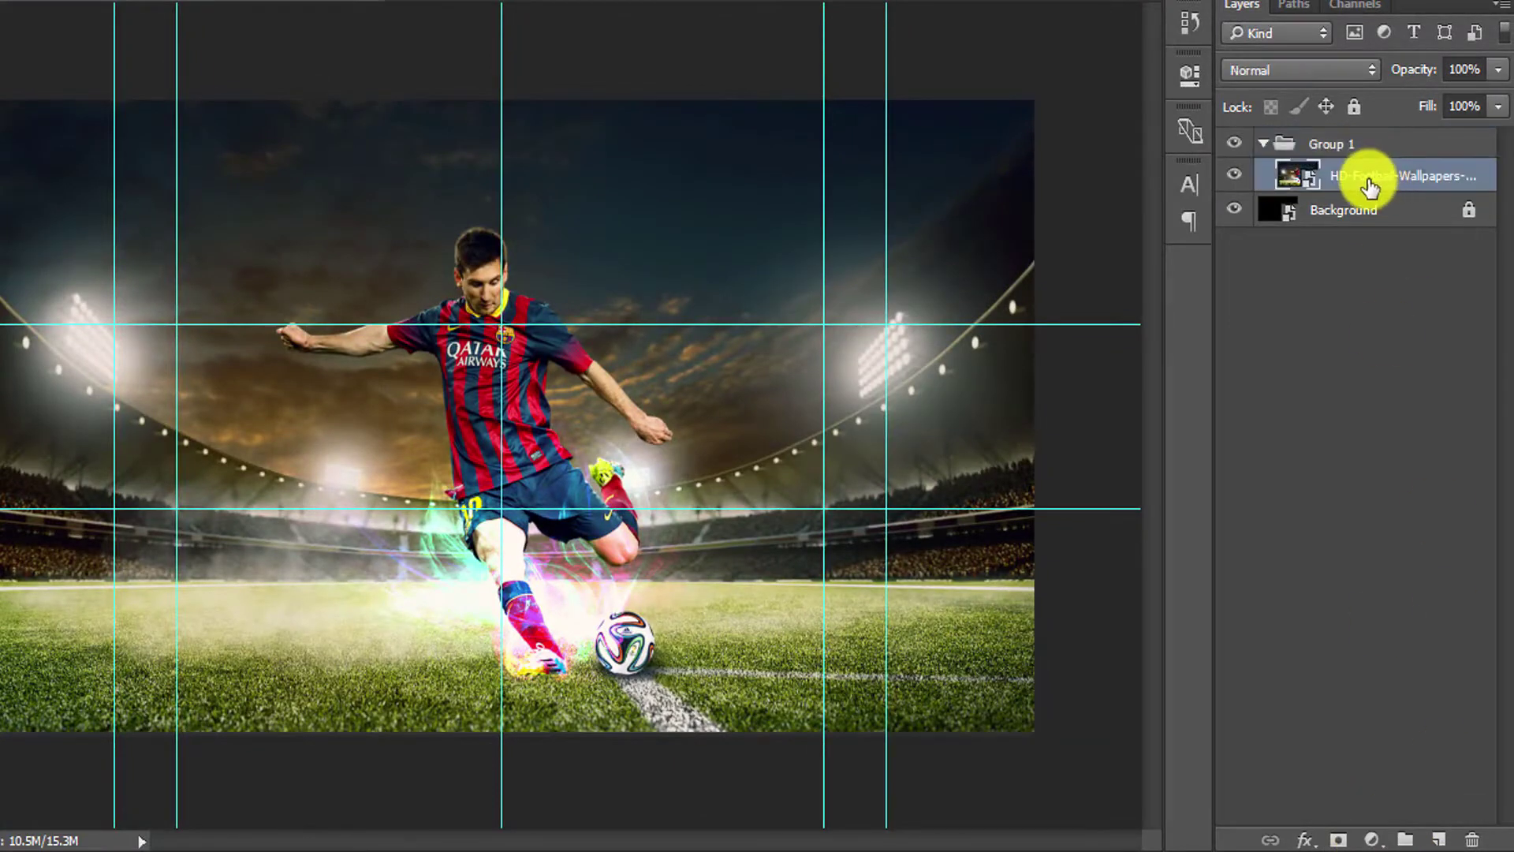
{"action": "type", "text": "Backgrou"}
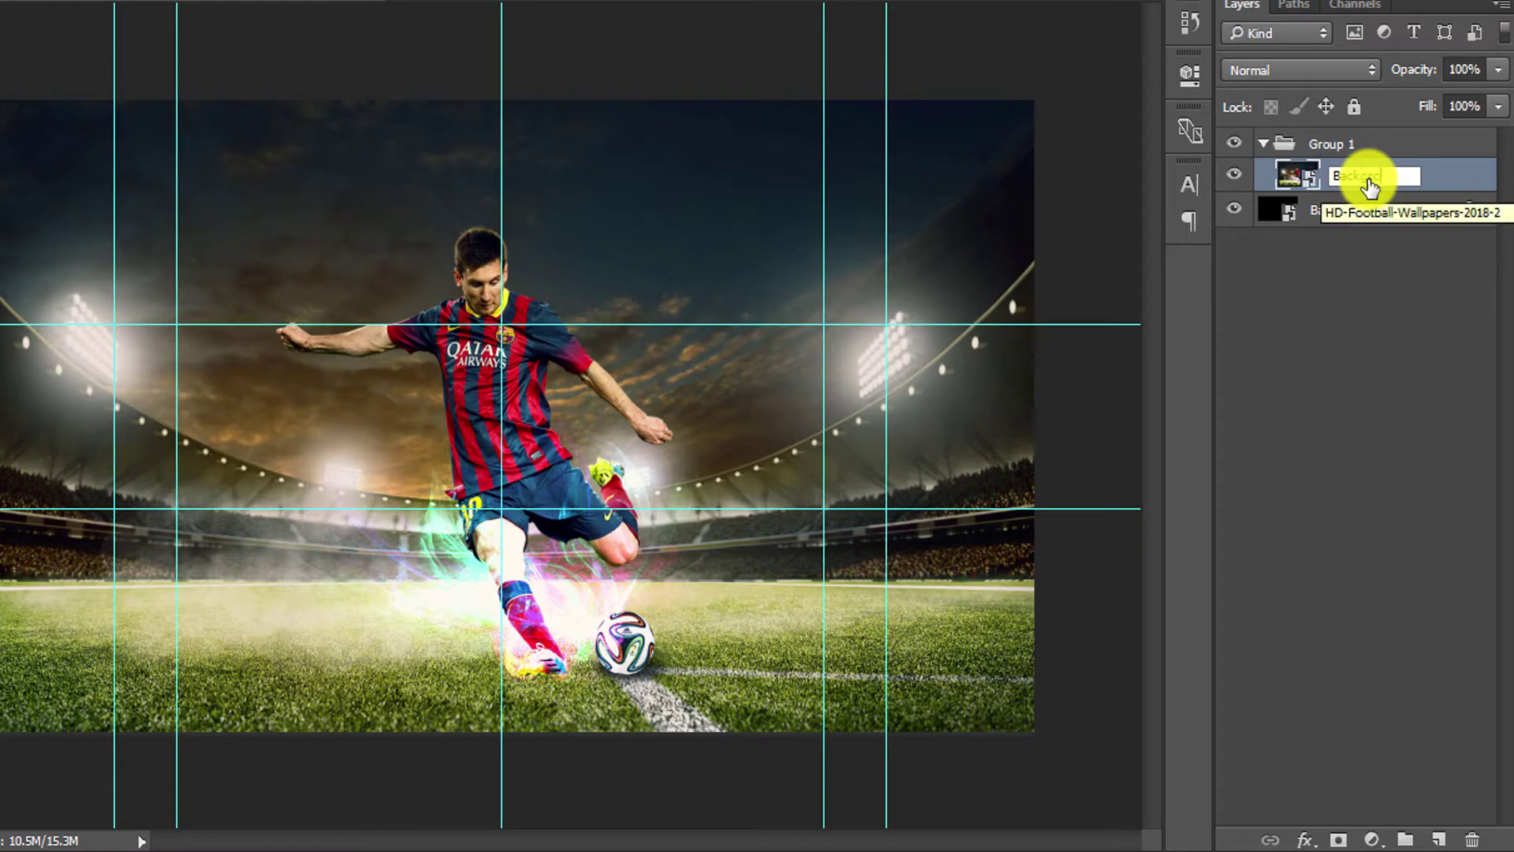
{"action": "type", "text": "nd"}
{"action": "key", "text": "Return"}
{"action": "left_click", "coordinate": [1262, 146]}
{"action": "left_click", "coordinate": [1312, 143]}
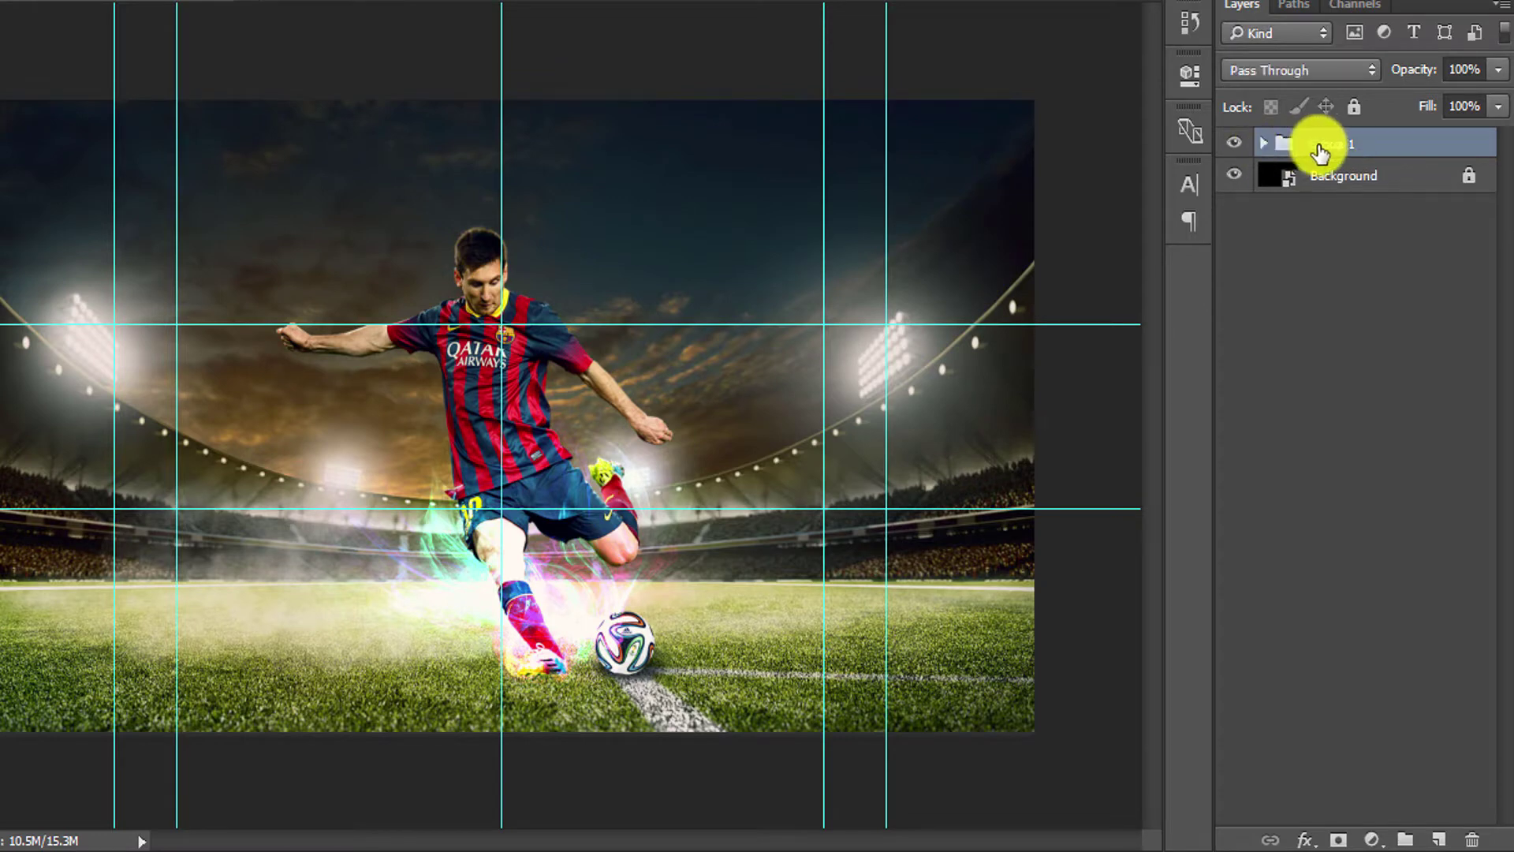
{"action": "left_click", "coordinate": [1407, 840]}
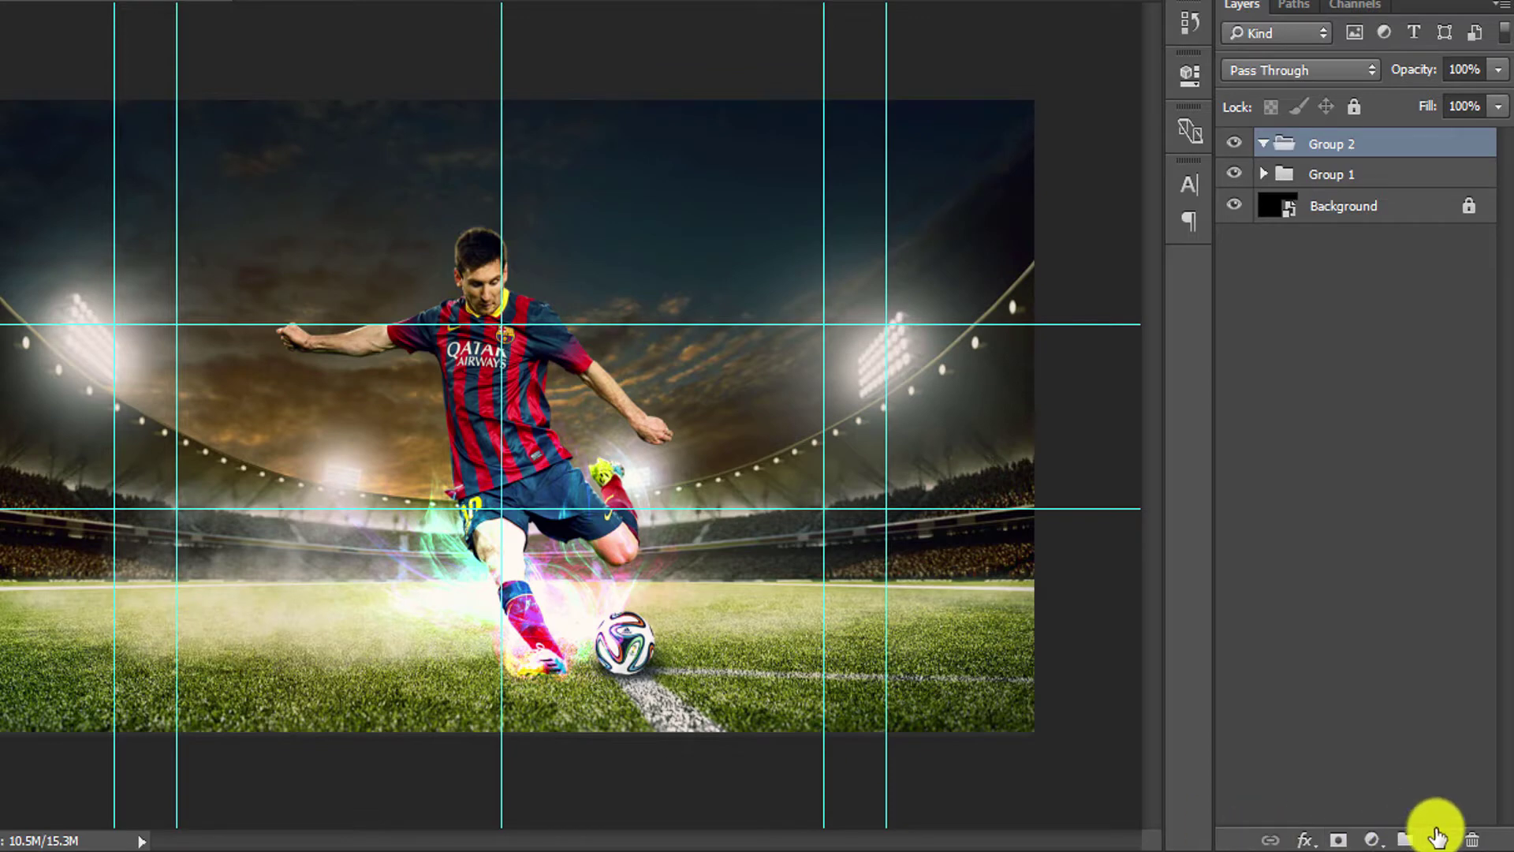
{"action": "left_click", "coordinate": [1437, 840]}
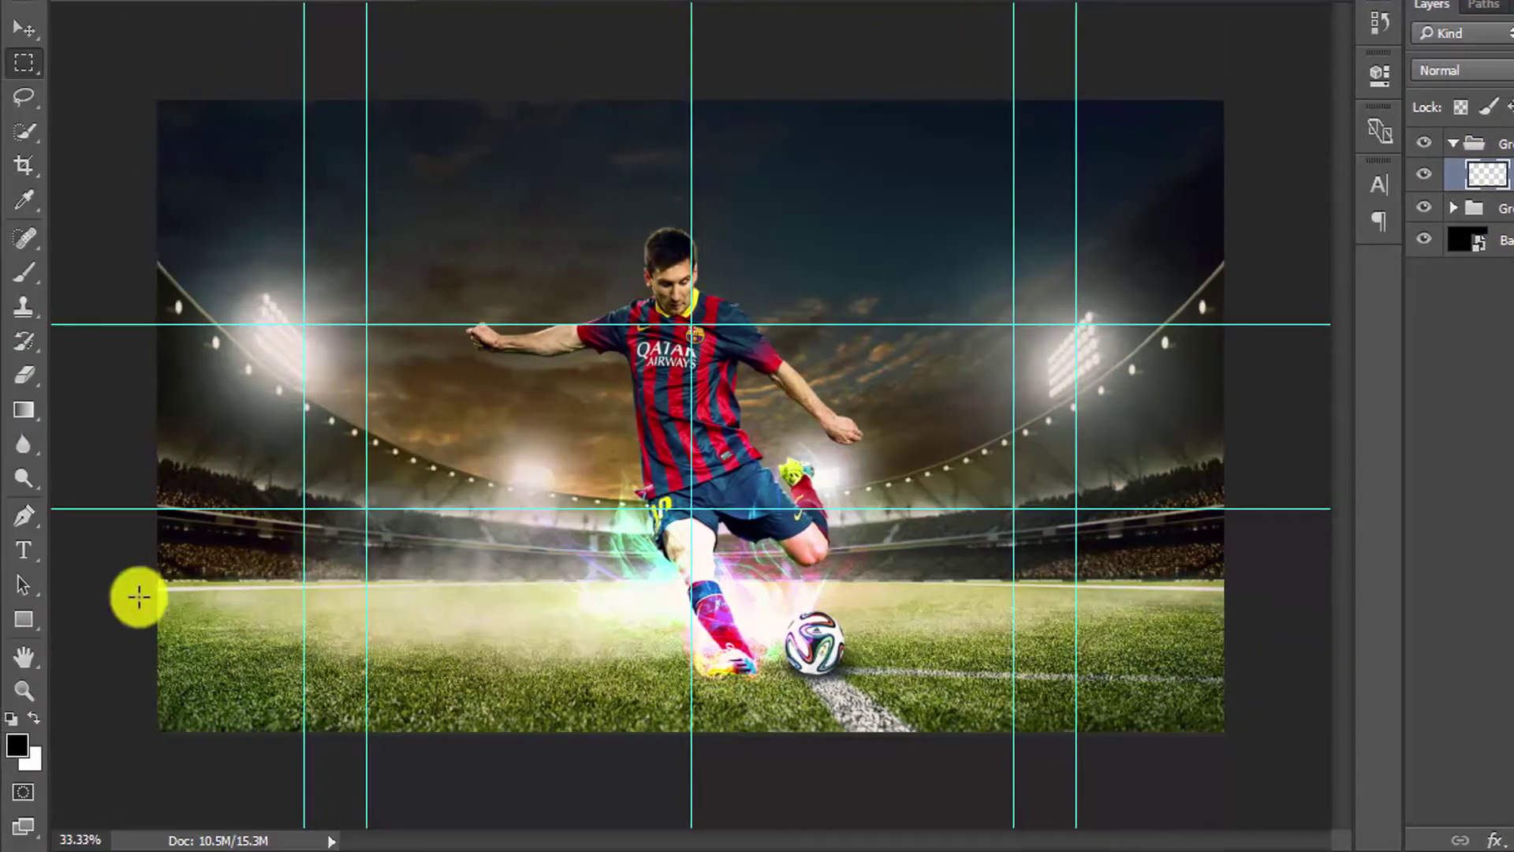
Draw a rectangle band across the banner between the two horizontal guides.
{"action": "left_click", "coordinate": [19, 624]}
{"action": "right_click", "coordinate": [19, 631]}
{"action": "left_click", "coordinate": [118, 608]}
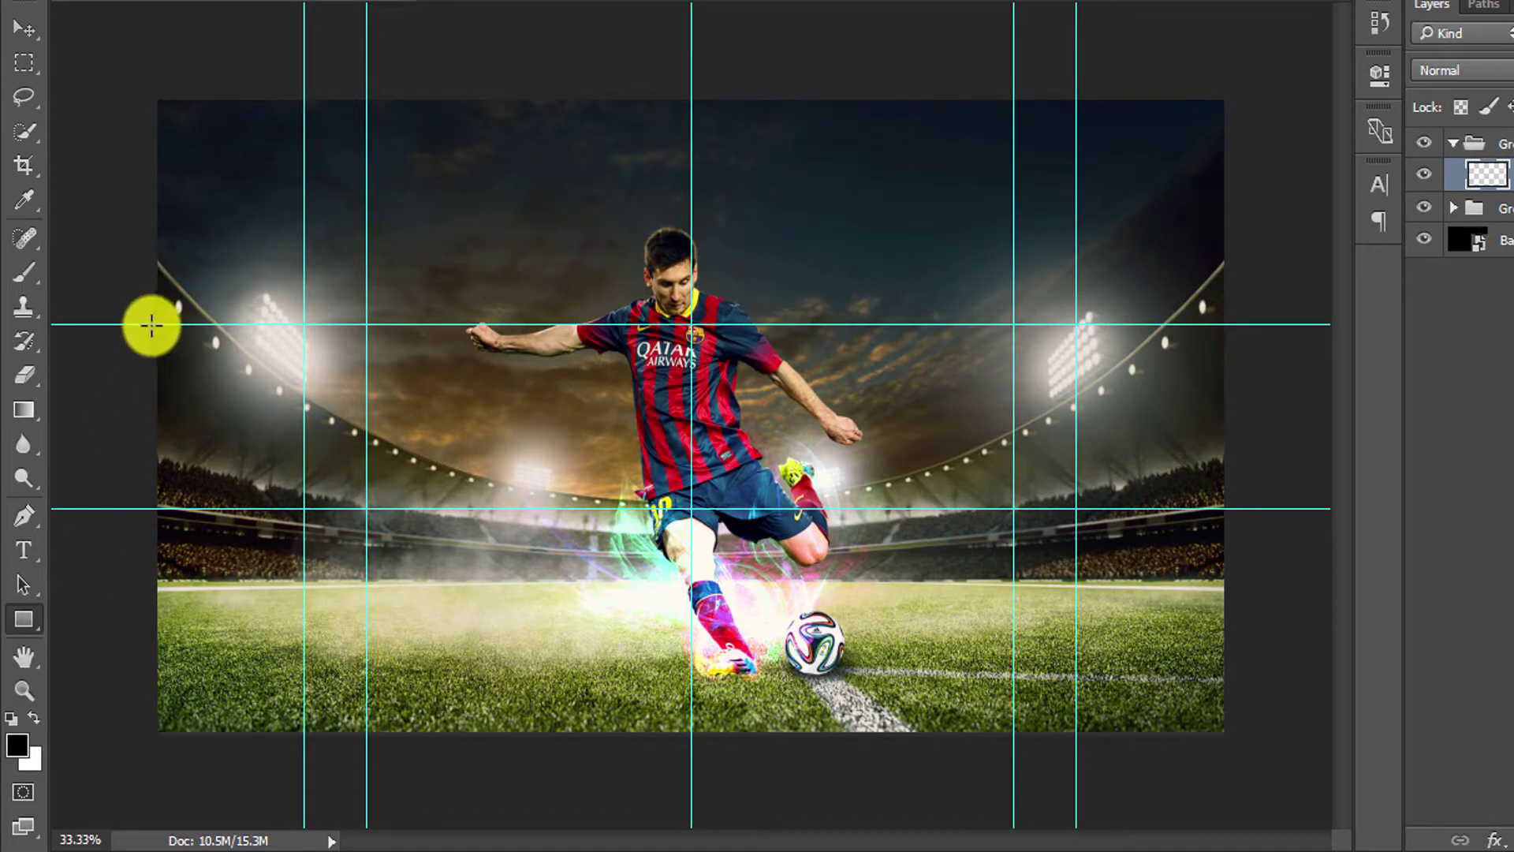
{"action": "left_click_drag", "start_coordinate": [150, 325], "coordinate": [1221, 507]}
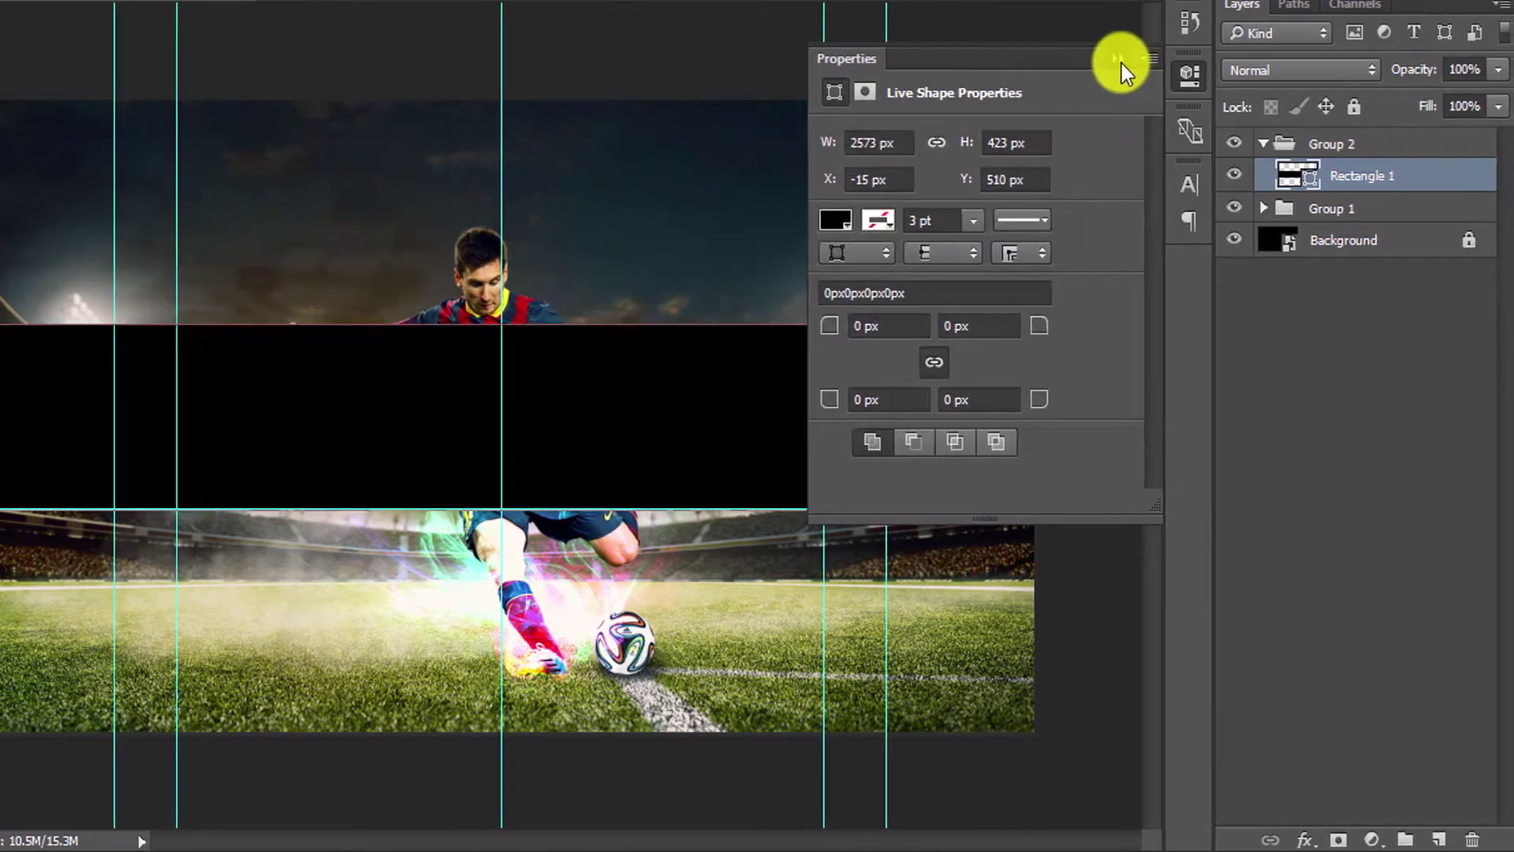
{"action": "left_click", "coordinate": [1120, 61]}
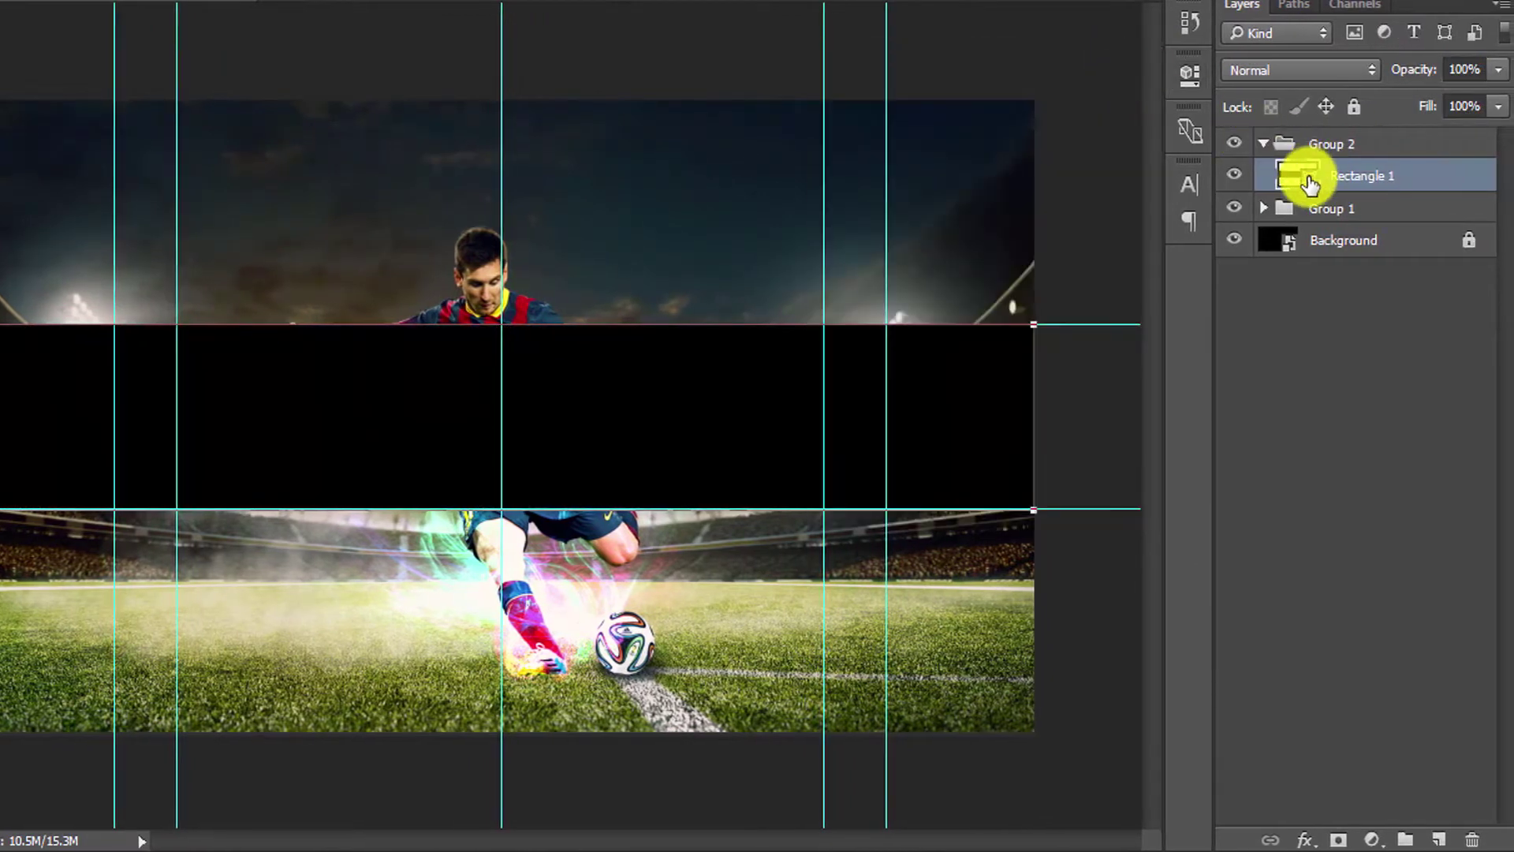
Fill the band with light blue #74ACDF and duplicate it.
{"action": "double_click", "coordinate": [1293, 175]}
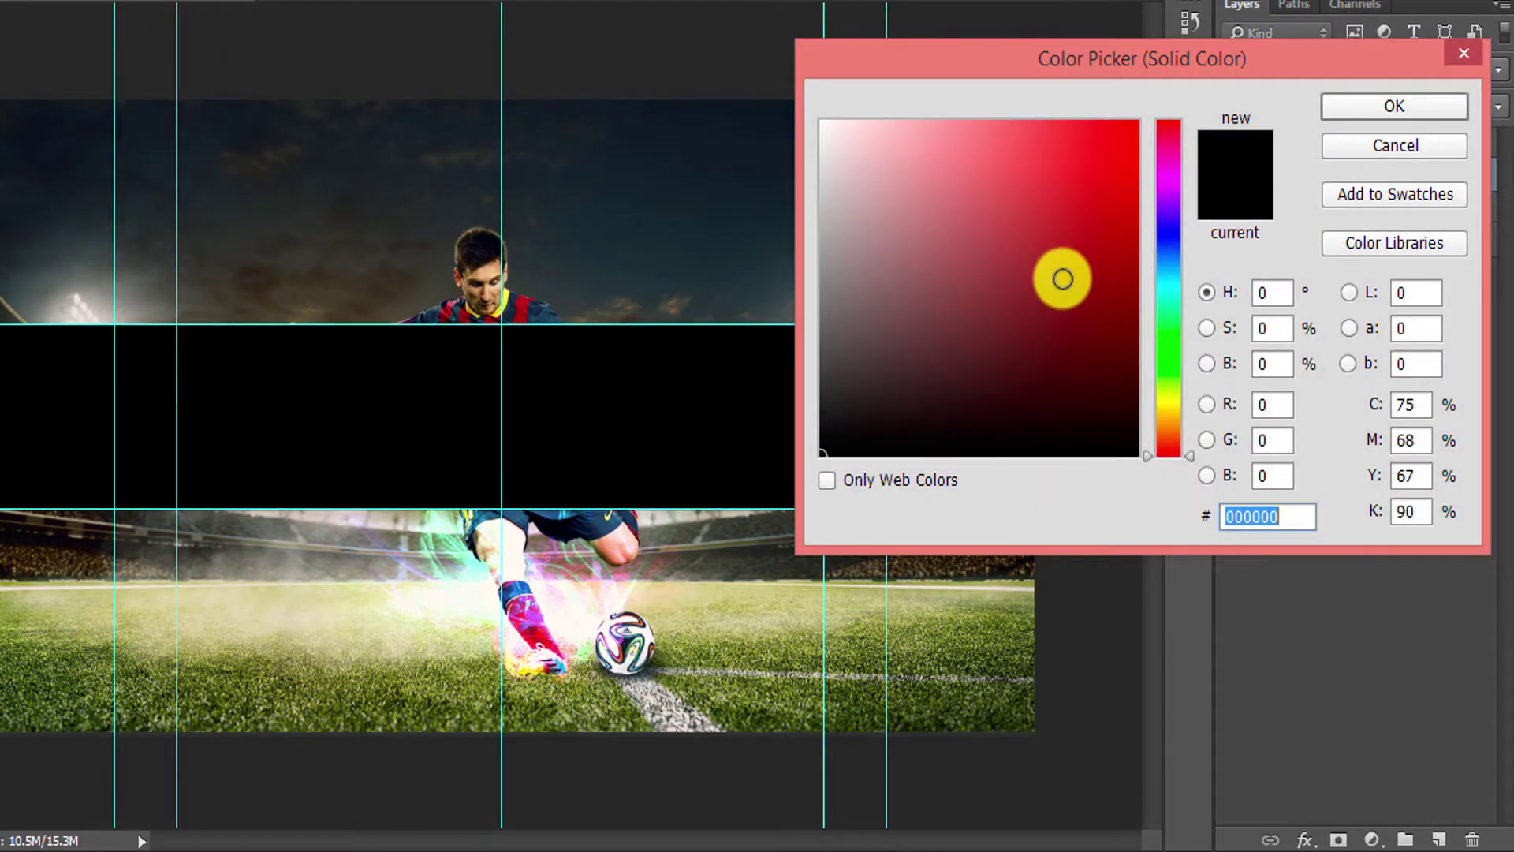
{"action": "left_click_drag", "start_coordinate": [1062, 279], "coordinate": [692, 57]}
{"action": "left_click", "coordinate": [1169, 288]}
{"action": "left_click_drag", "start_coordinate": [1025, 126], "coordinate": [1024, 84]}
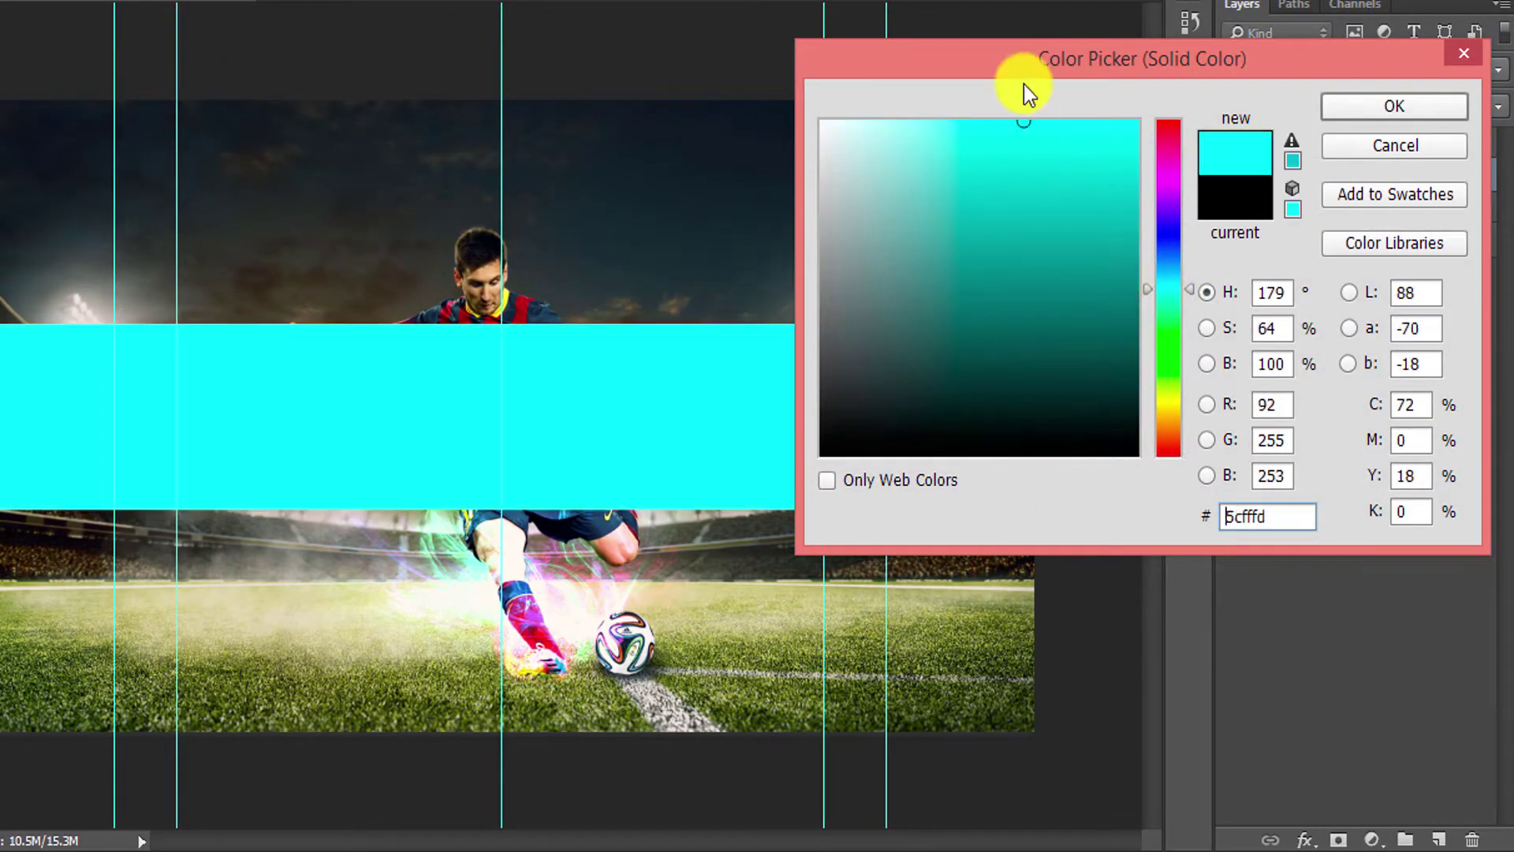
{"action": "left_click", "coordinate": [1376, 109]}
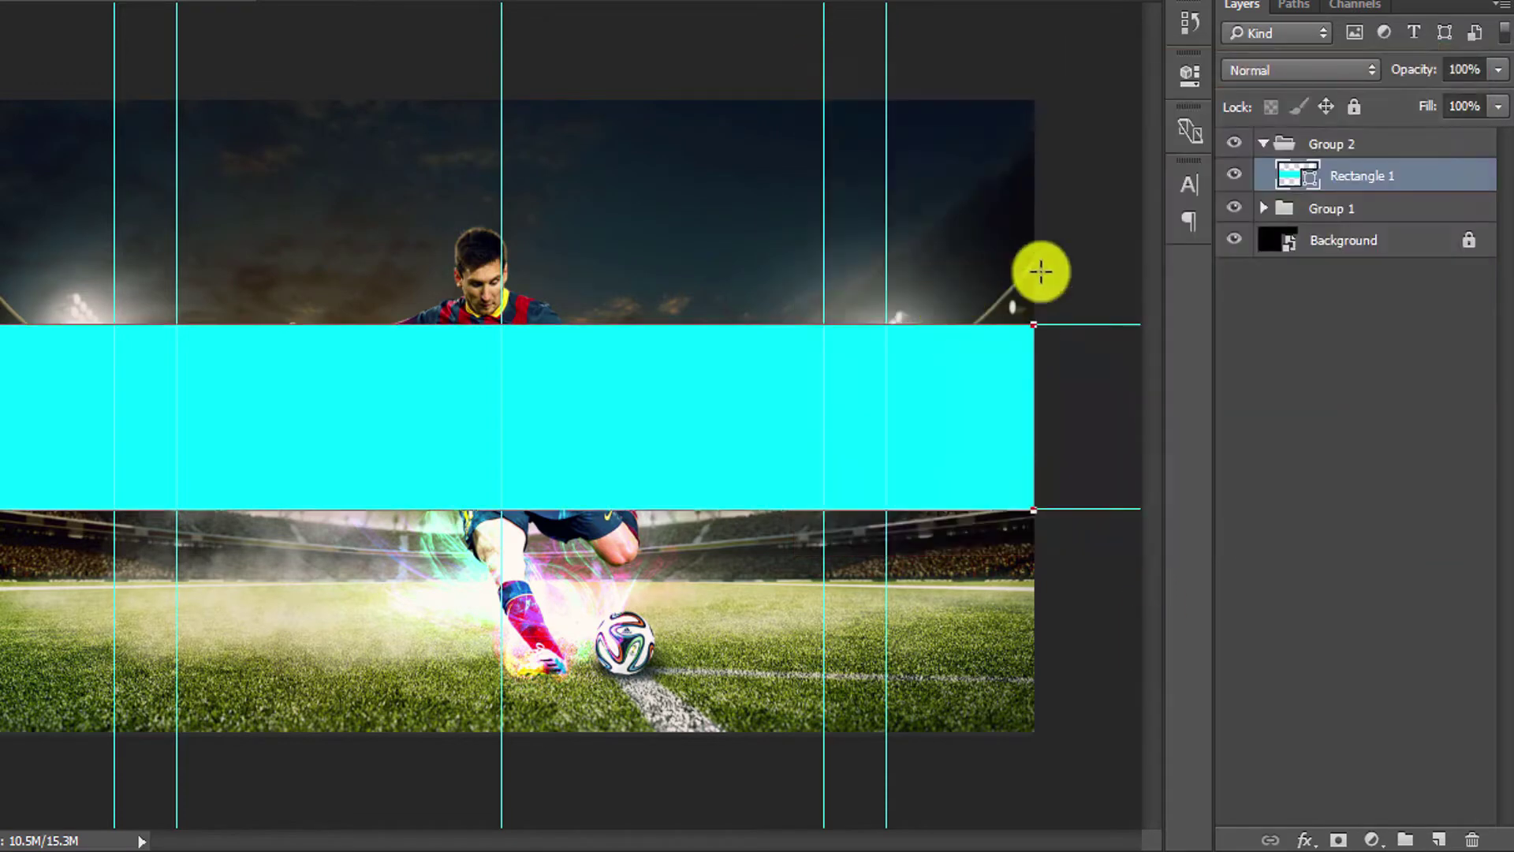
{"action": "double_click", "coordinate": [1298, 173]}
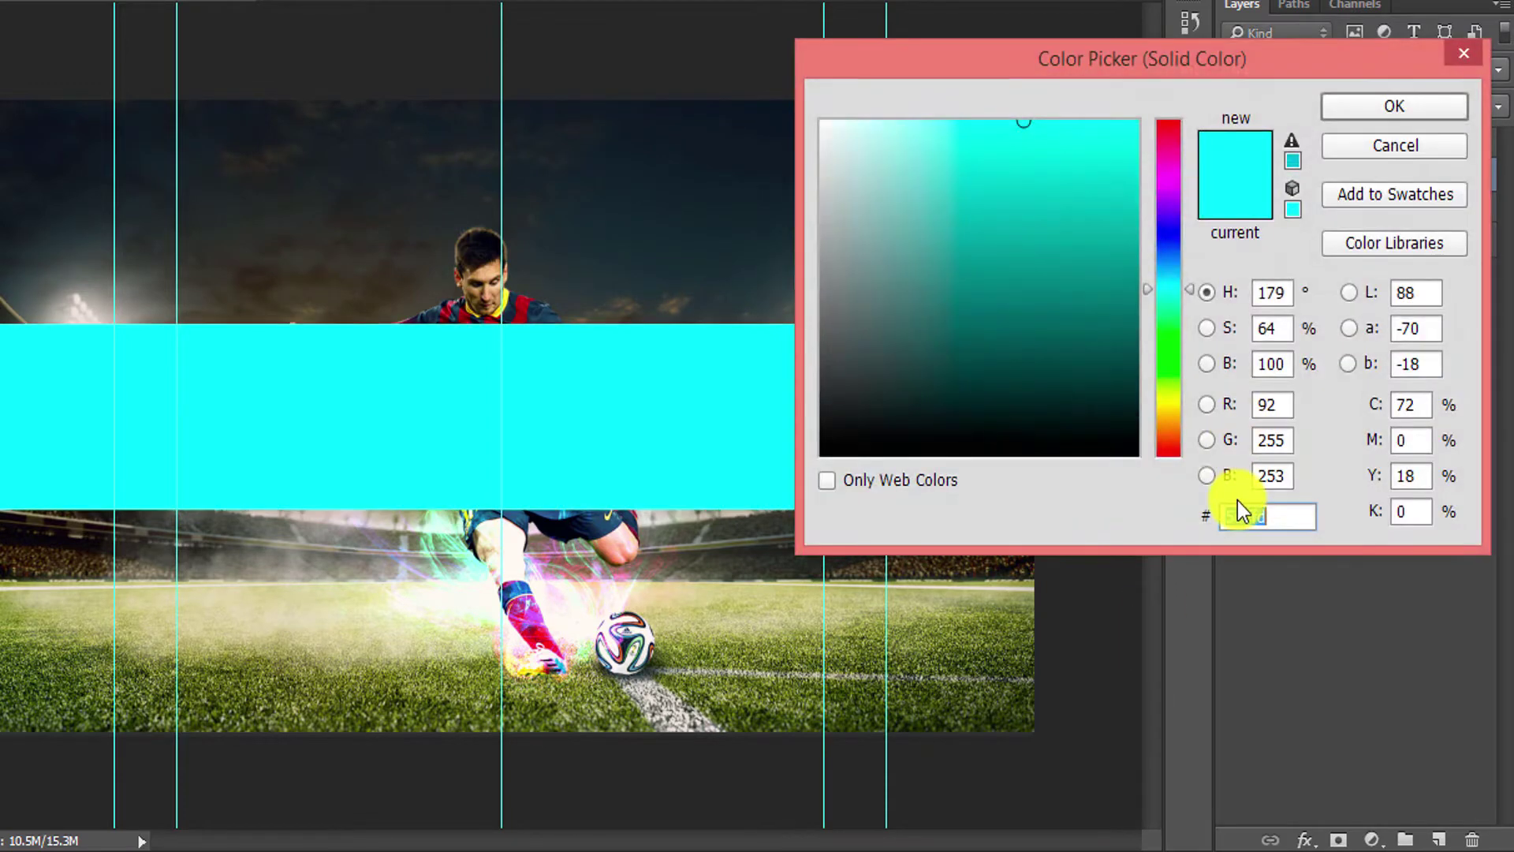
{"action": "type", "text": "74ACDF"}
{"action": "left_click", "coordinate": [1374, 115]}
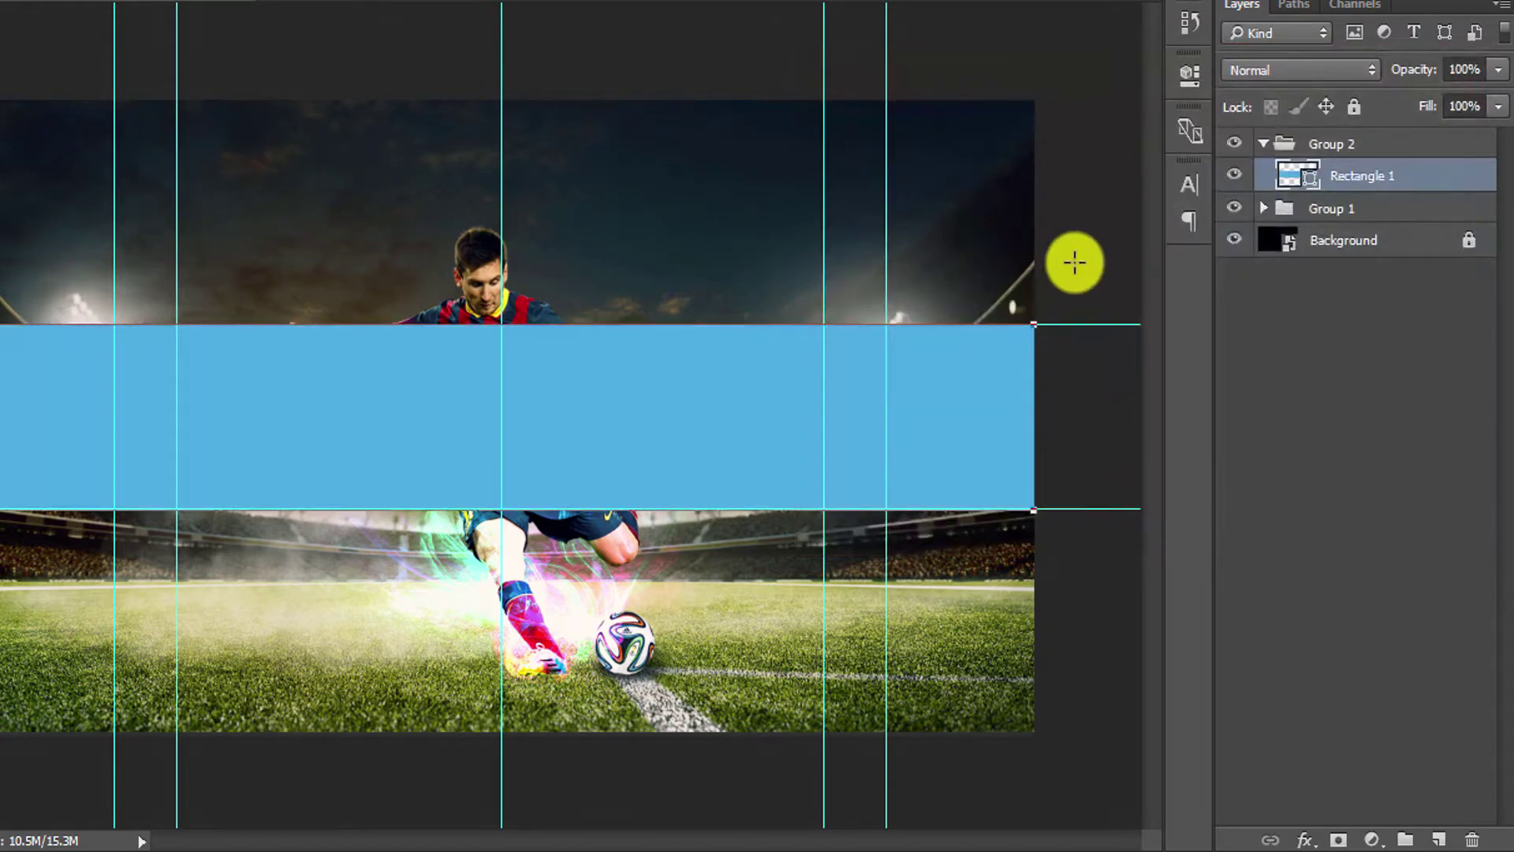
{"action": "key", "text": "ctrl+j"}
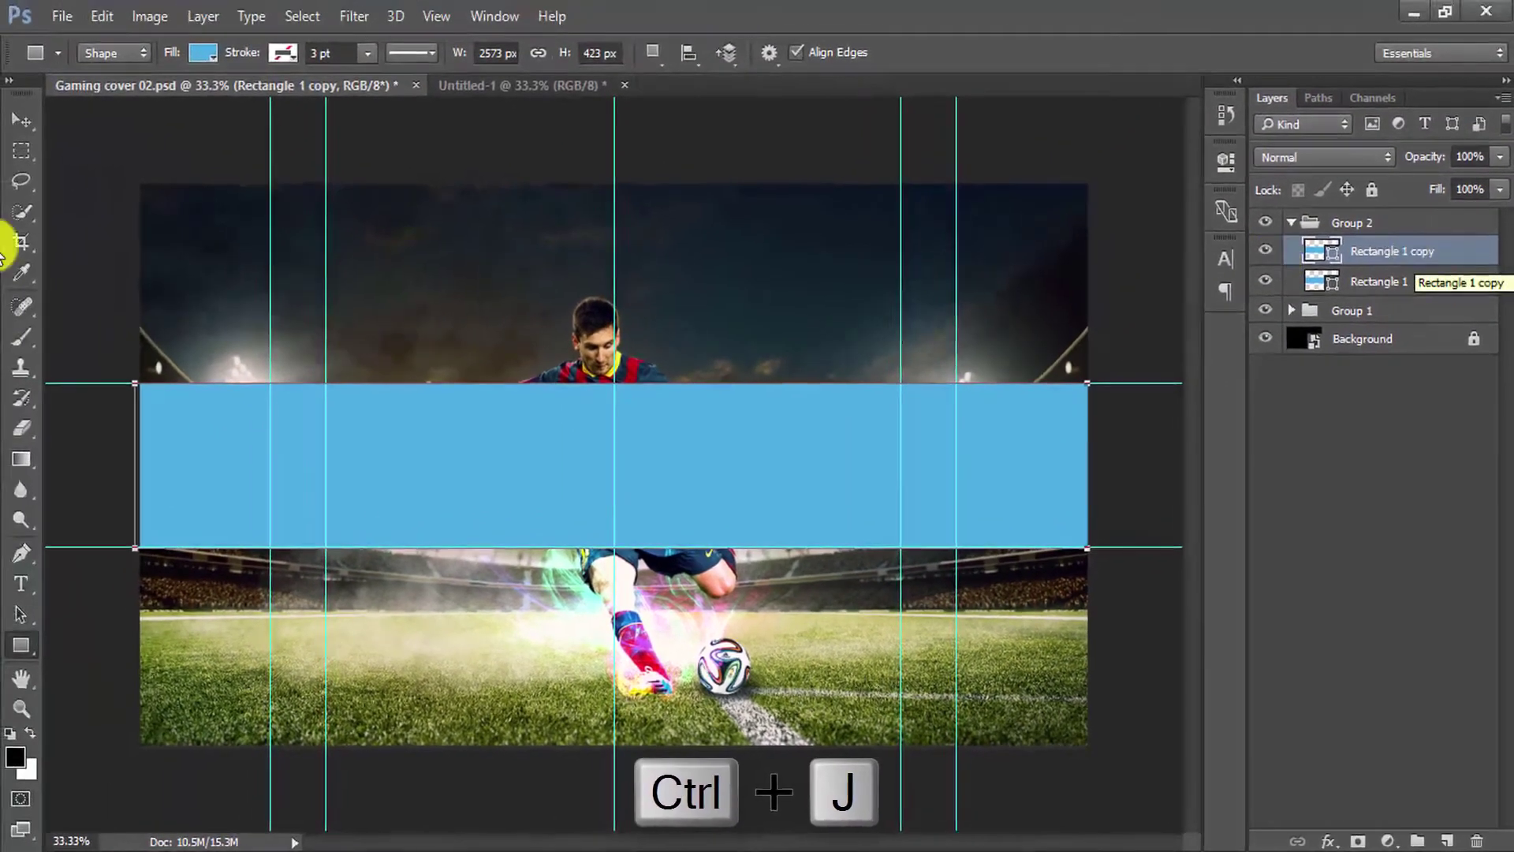
Shrink the copied band from its centre to about 36% height.
{"action": "left_click", "coordinate": [23, 126]}
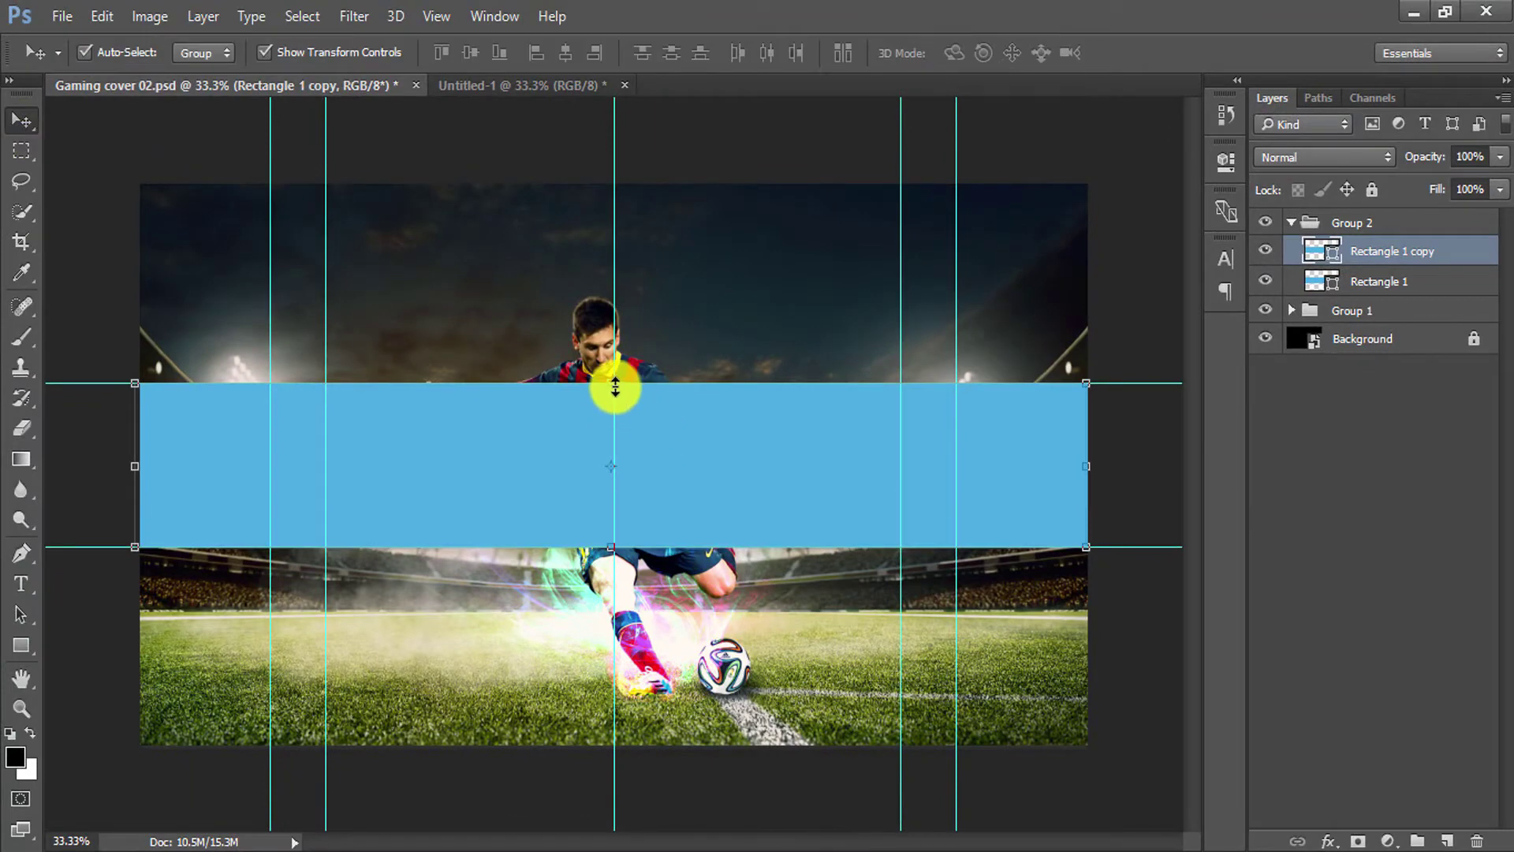
{"action": "left_click_drag", "start_coordinate": [615, 386], "coordinate": [625, 434]}
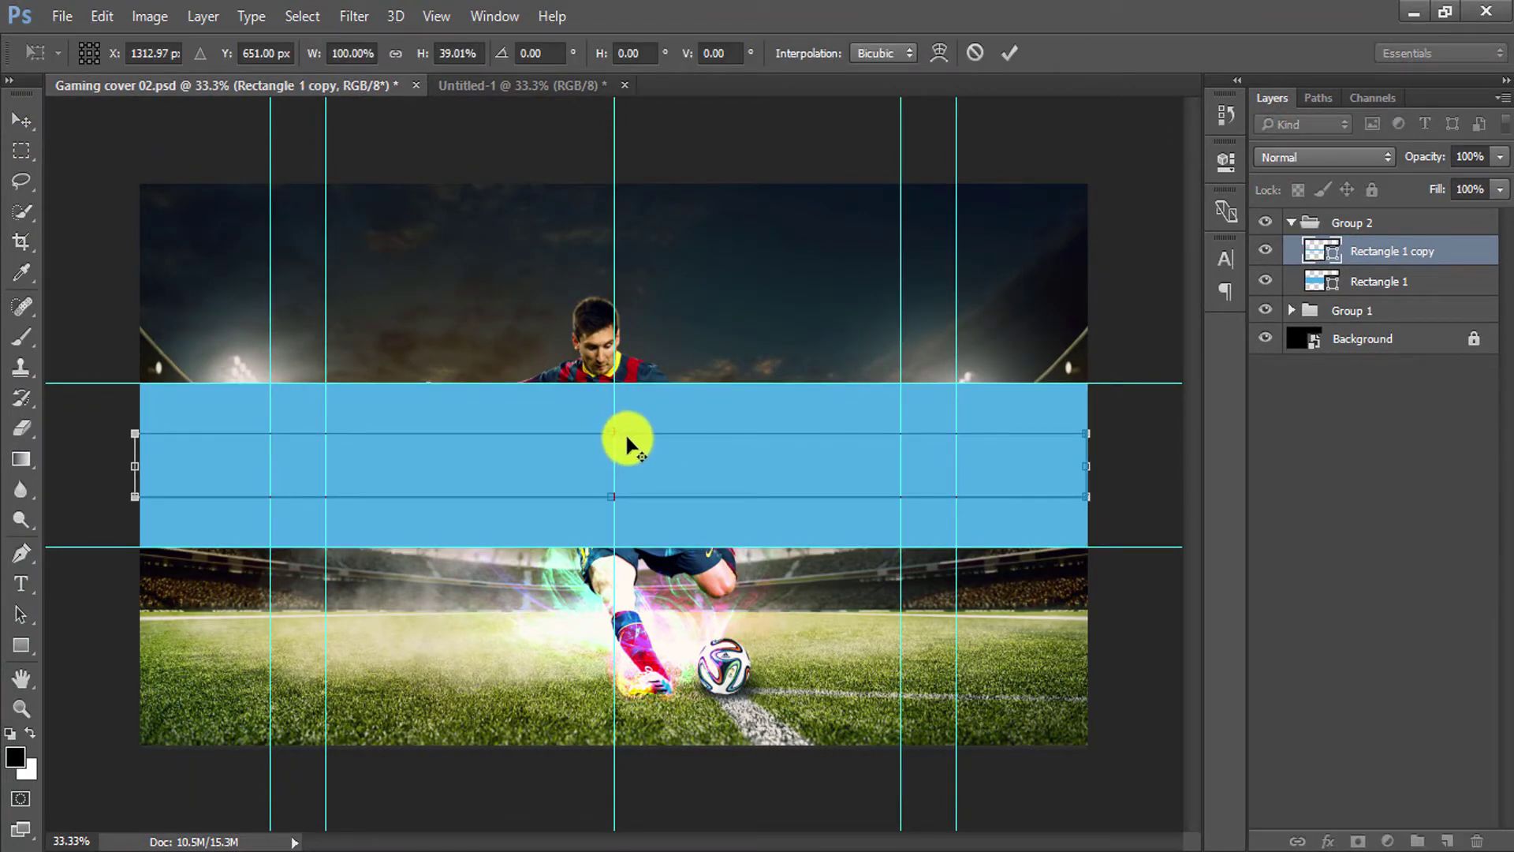
{"action": "mouse_move", "coordinate": [623, 434]}
{"action": "left_mouse_down"}
{"action": "mouse_move", "coordinate": [612, 464]}
{"action": "mouse_move", "coordinate": [616, 441]}
{"action": "left_mouse_up"}
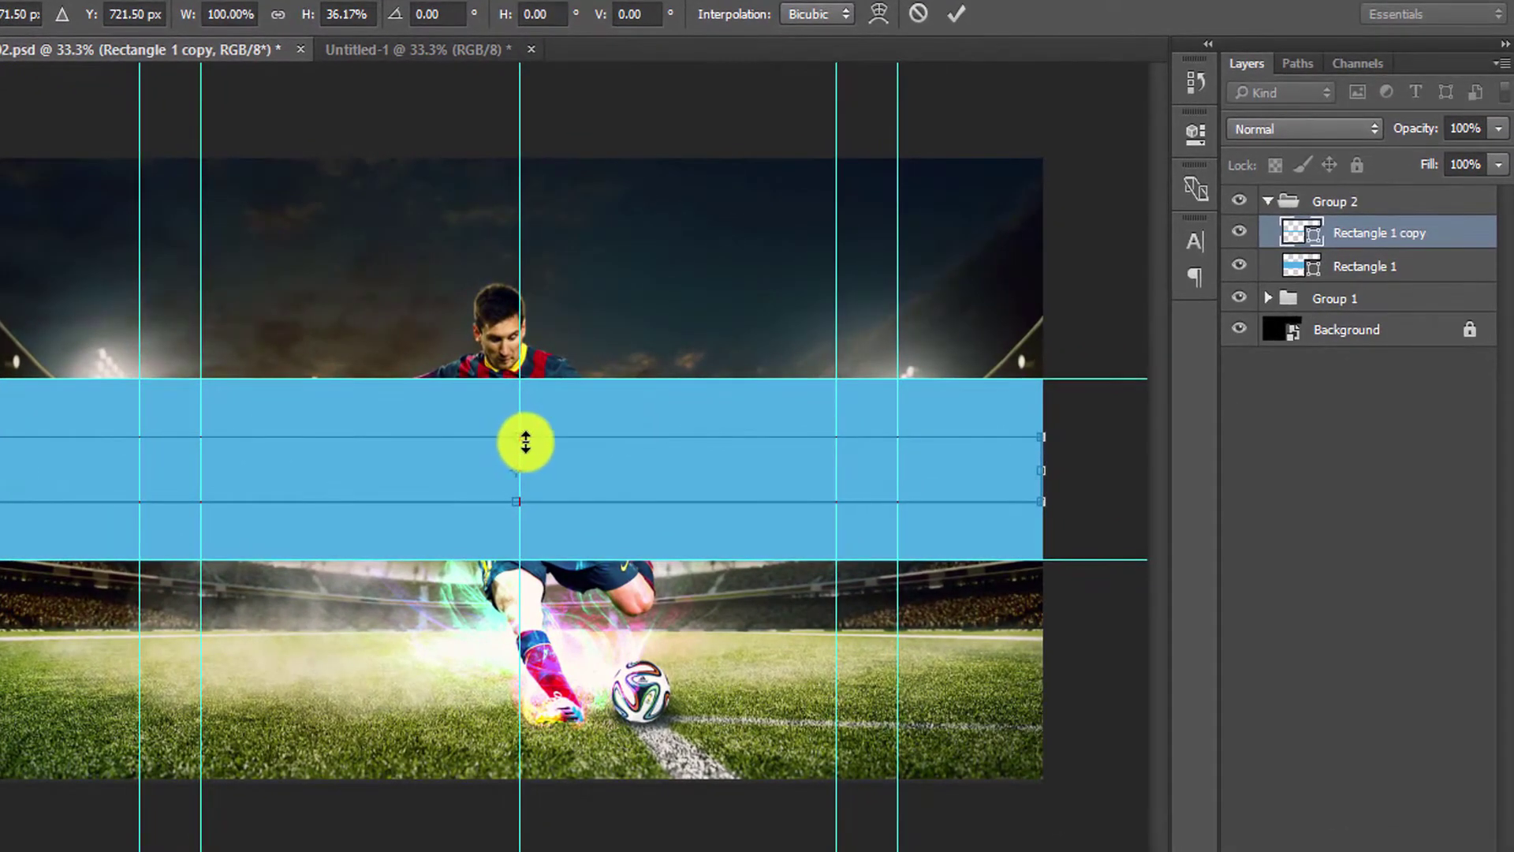
{"action": "key", "text": "Return"}
Change the thinner copied band's fill to white.
{"action": "double_click", "coordinate": [1307, 252]}
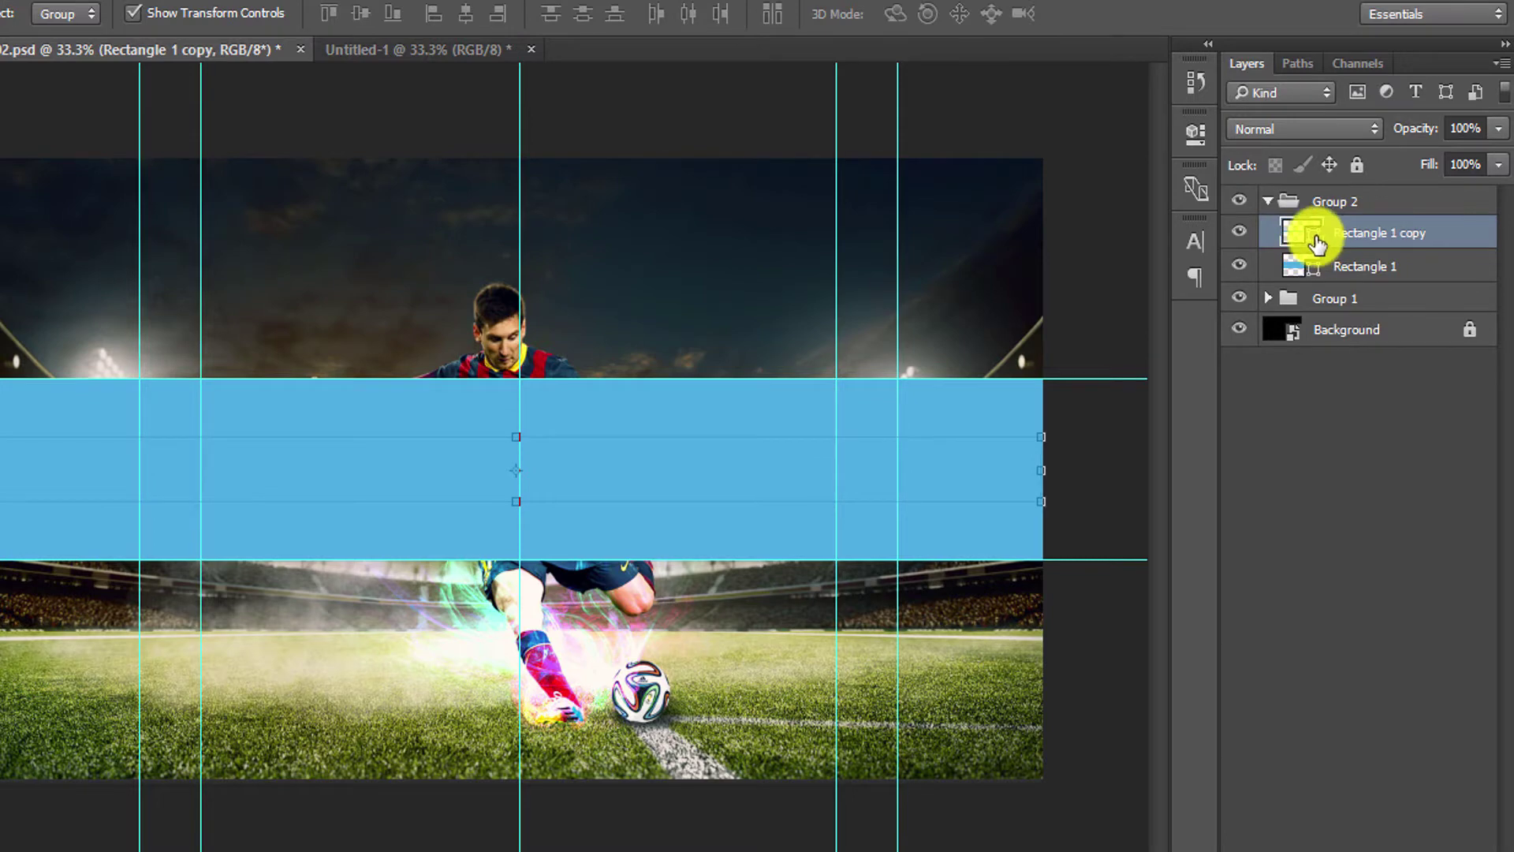
{"action": "left_click", "coordinate": [794, 135]}
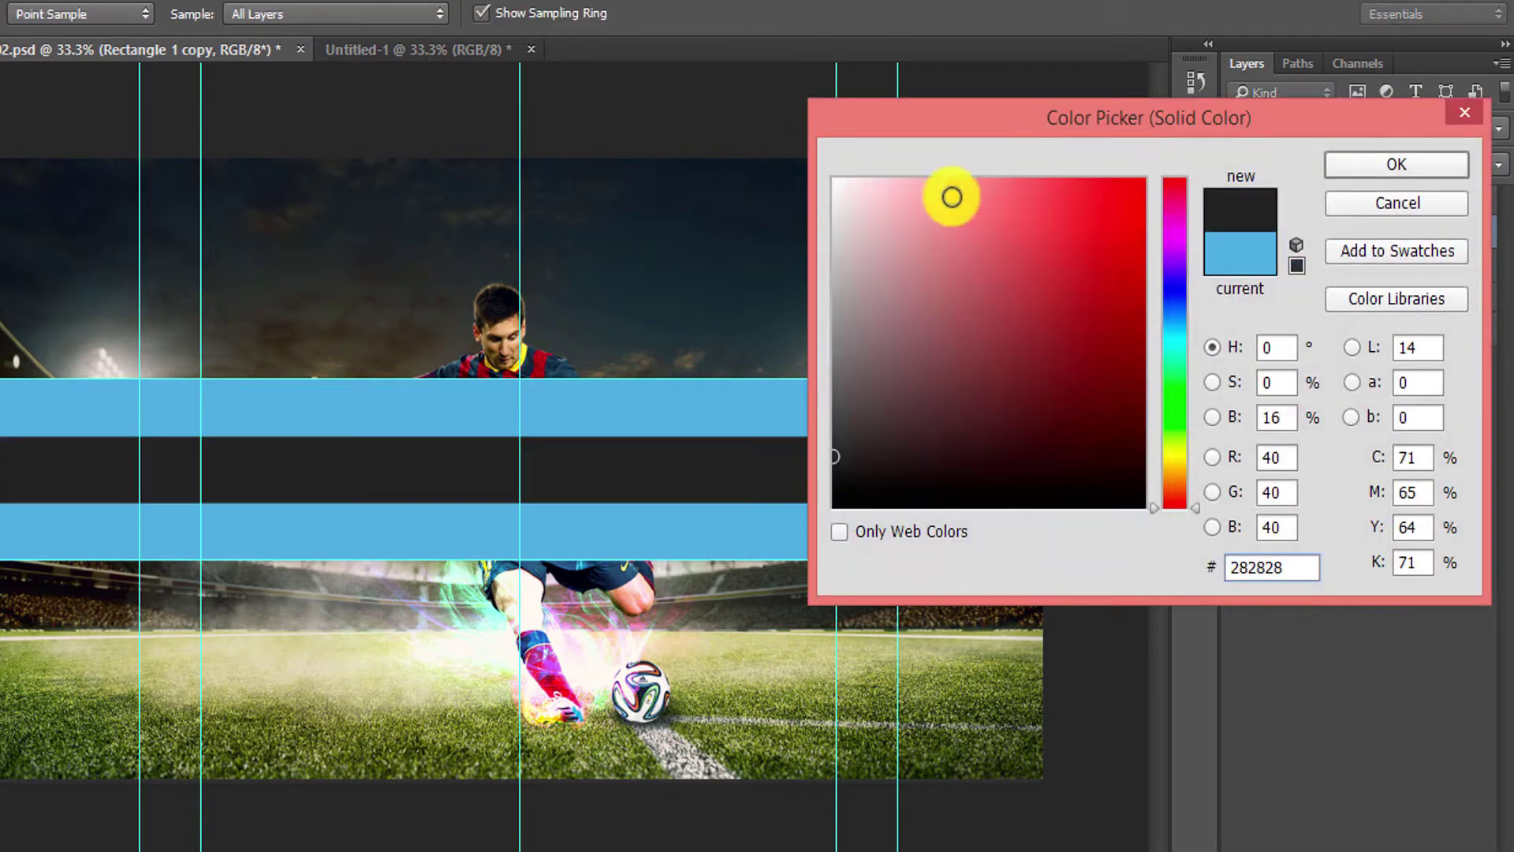
{"action": "left_click", "coordinate": [834, 180]}
{"action": "left_click", "coordinate": [1366, 162]}
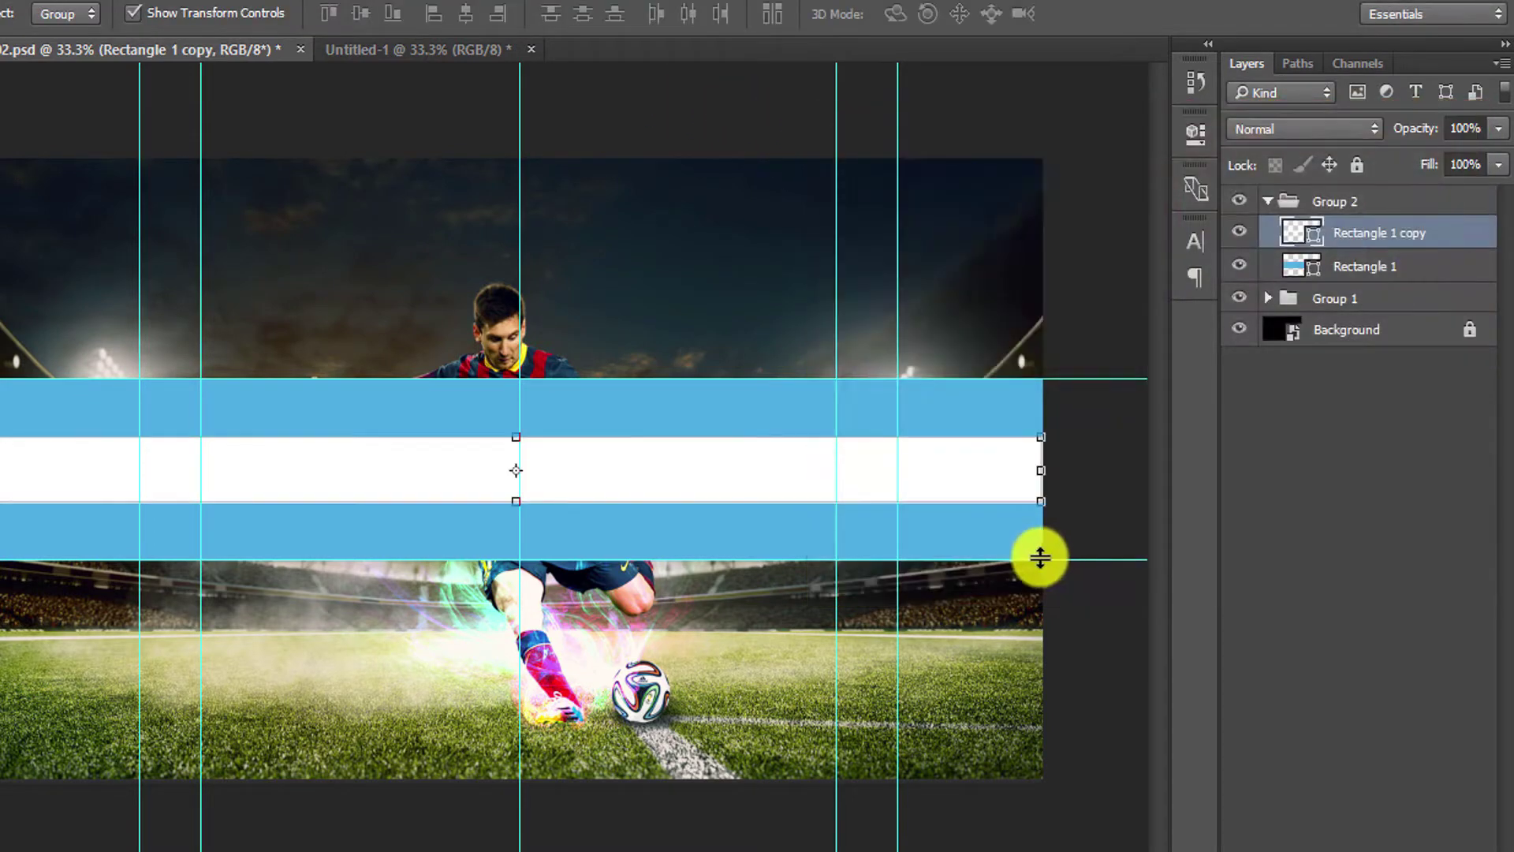
{"action": "key", "text": "m"}
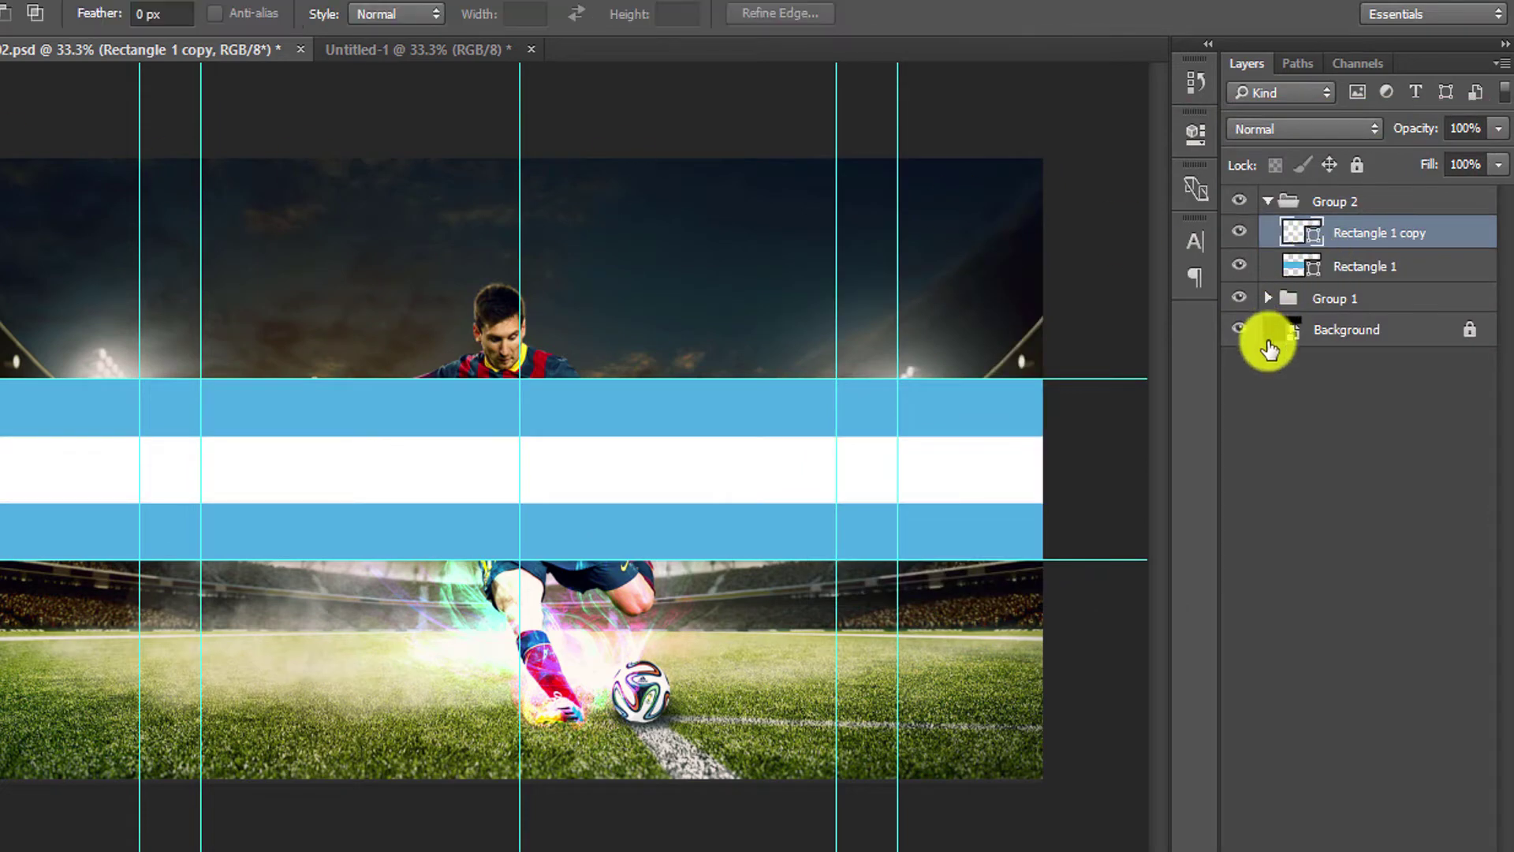
Set Group 2 to Multiply blending and duplicate it as Group 2 copy.
{"action": "left_click", "coordinate": [1297, 202]}
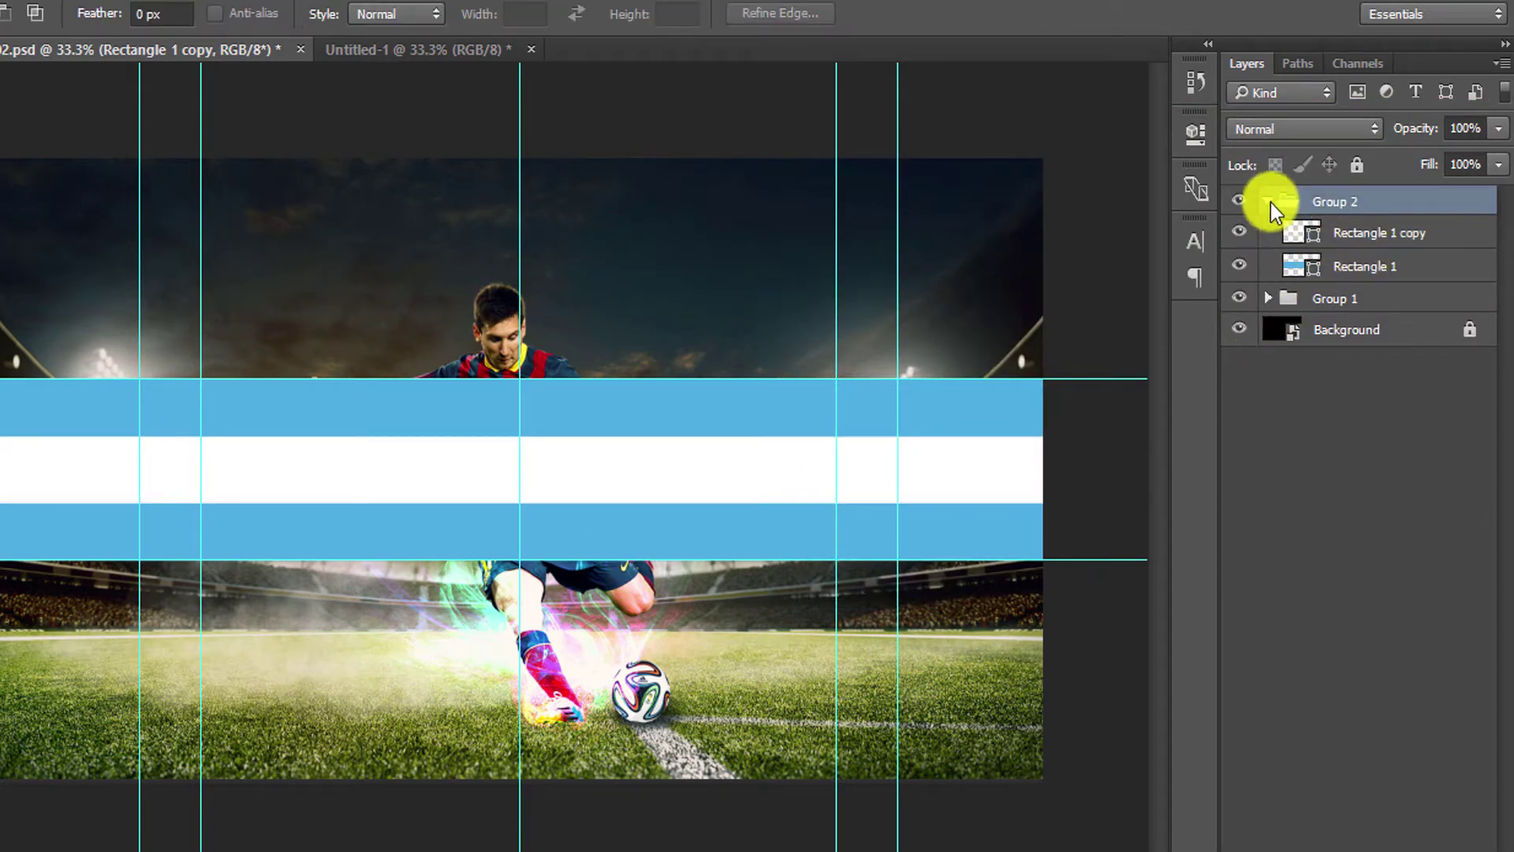
{"action": "left_click", "coordinate": [1366, 129]}
{"action": "left_click", "coordinate": [1275, 236]}
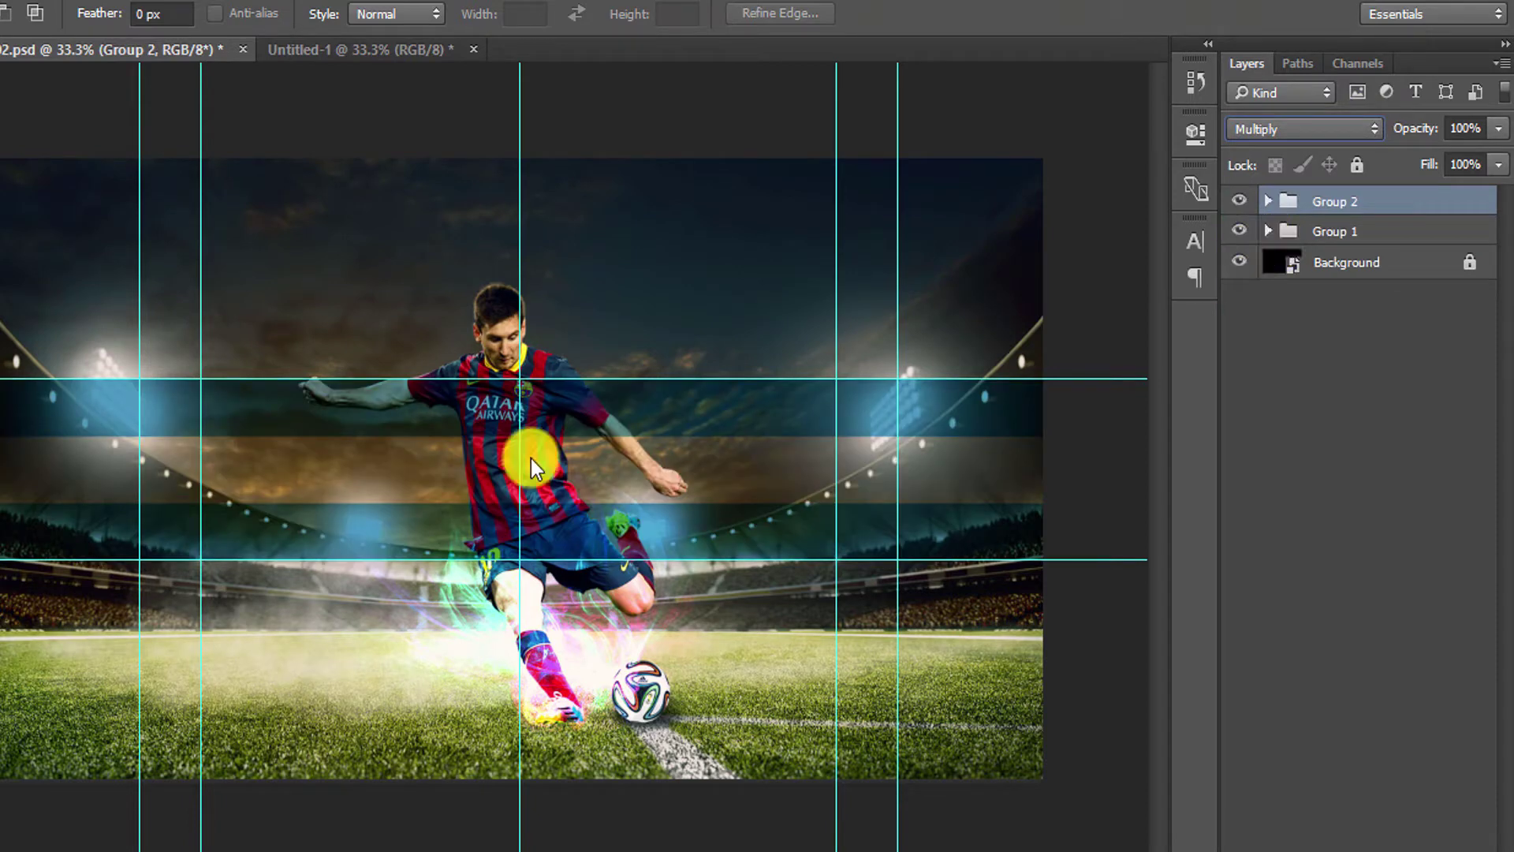
{"action": "key", "text": "v"}
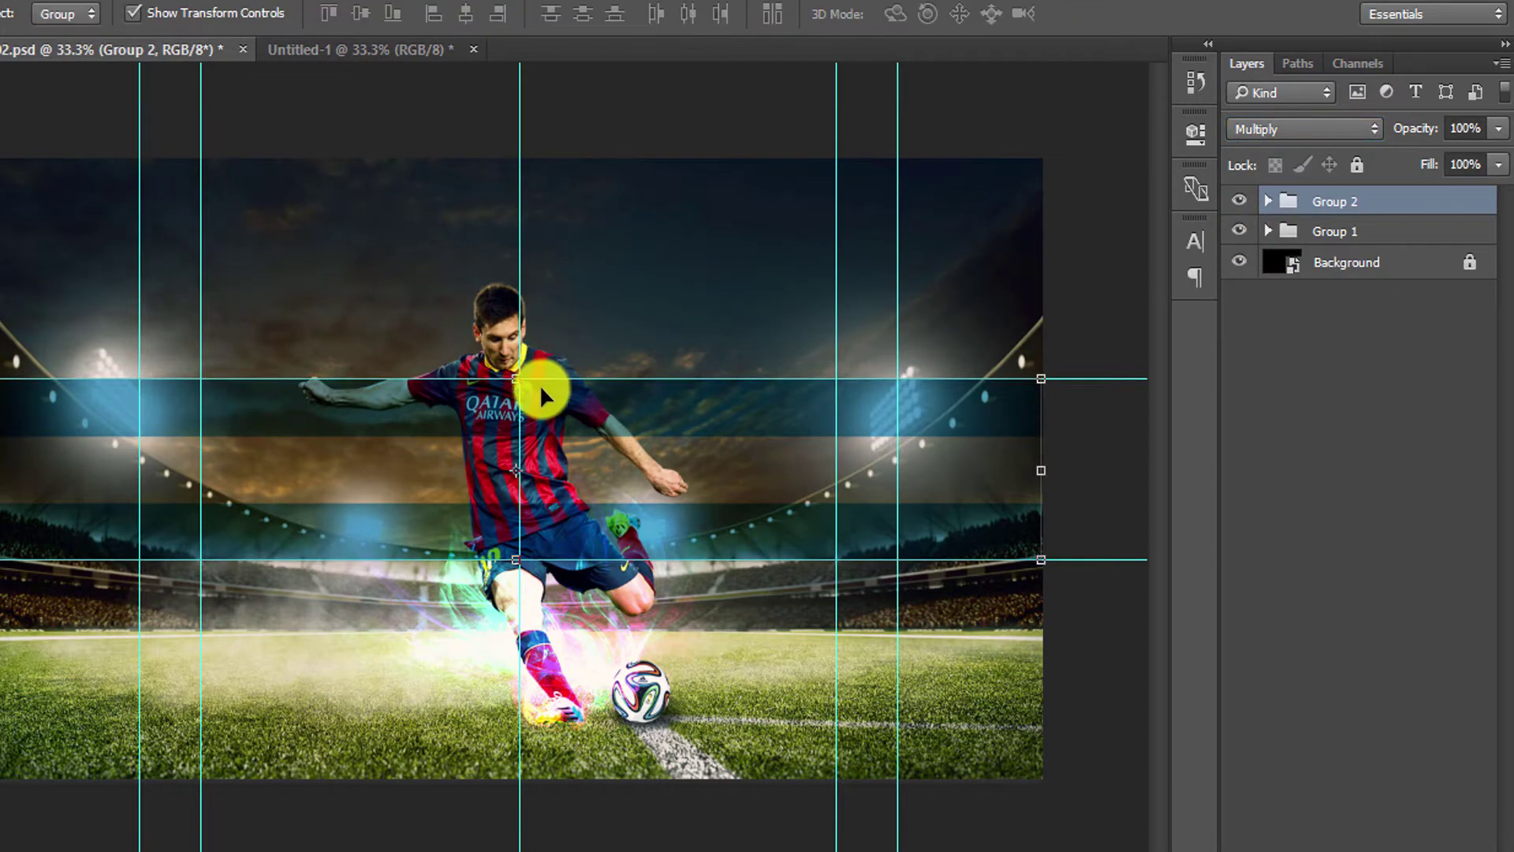
{"action": "key", "text": "m"}
{"action": "key", "text": "ctrl+j"}
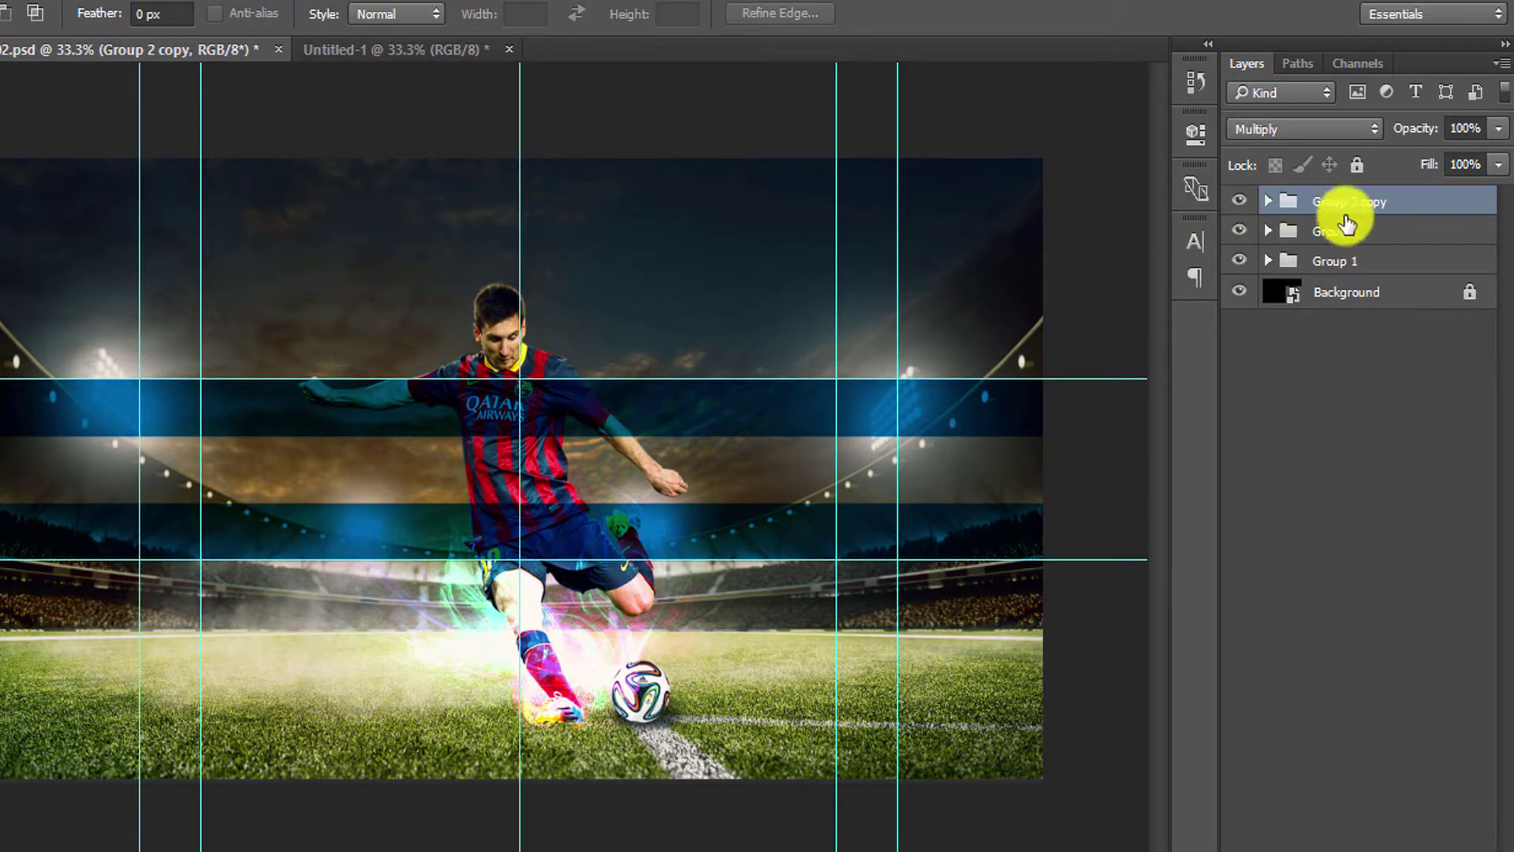
Blend Group 2 copy in Color Dodge at 17% opacity, then add Group 3 with Layer 1.
{"action": "left_click_drag", "start_coordinate": [1346, 205], "coordinate": [1300, 213]}
{"action": "scroll", "coordinate": [1278, 128], "scroll_direction": "down", "scroll_amount": 6}
{"action": "left_click", "coordinate": [1277, 129]}
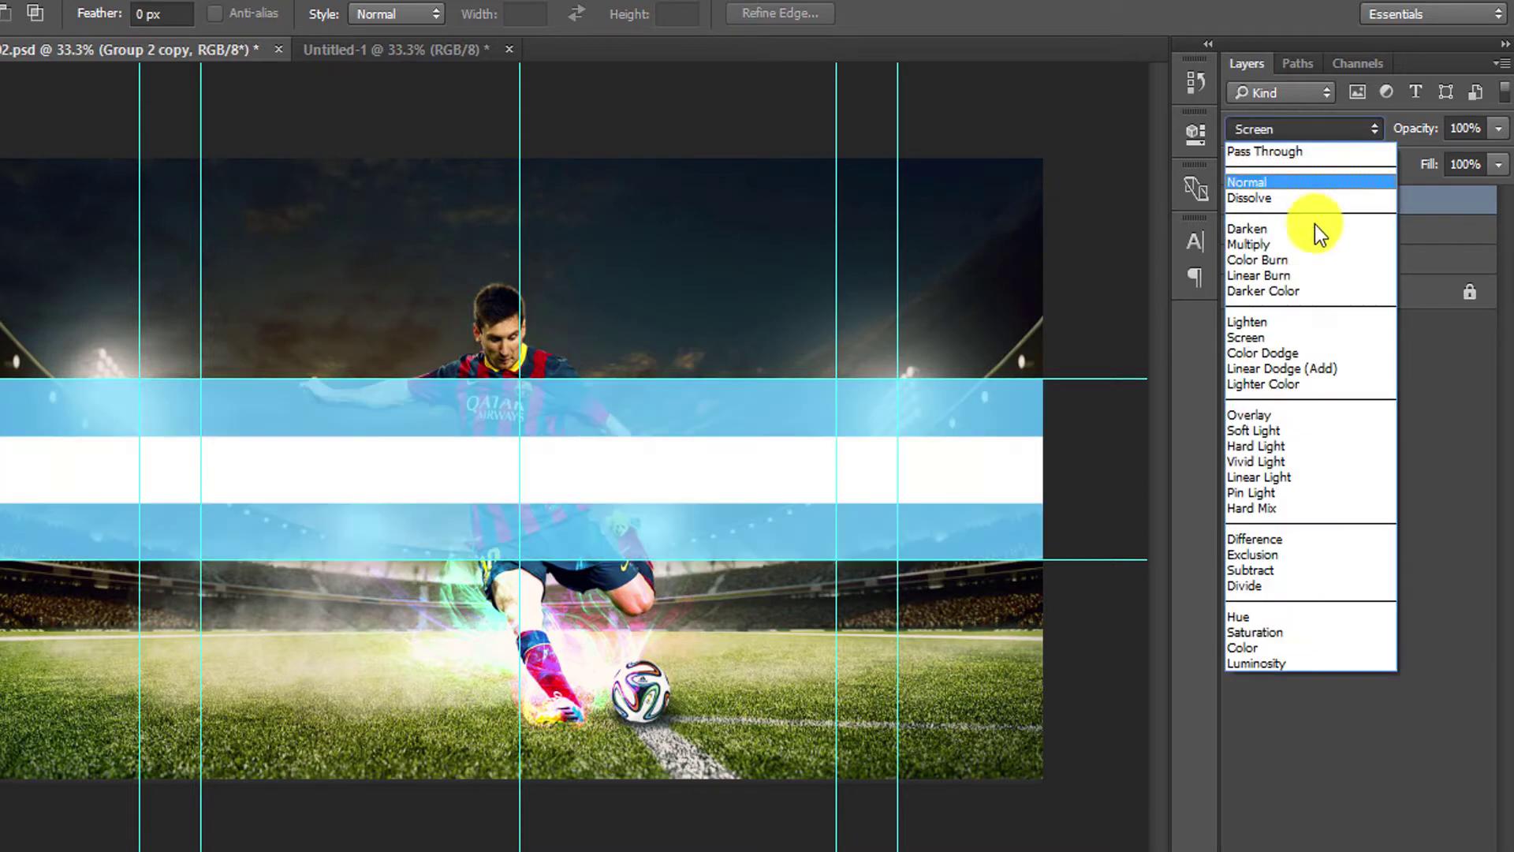
{"action": "left_click", "coordinate": [1311, 353]}
{"action": "left_click", "coordinate": [1498, 130]}
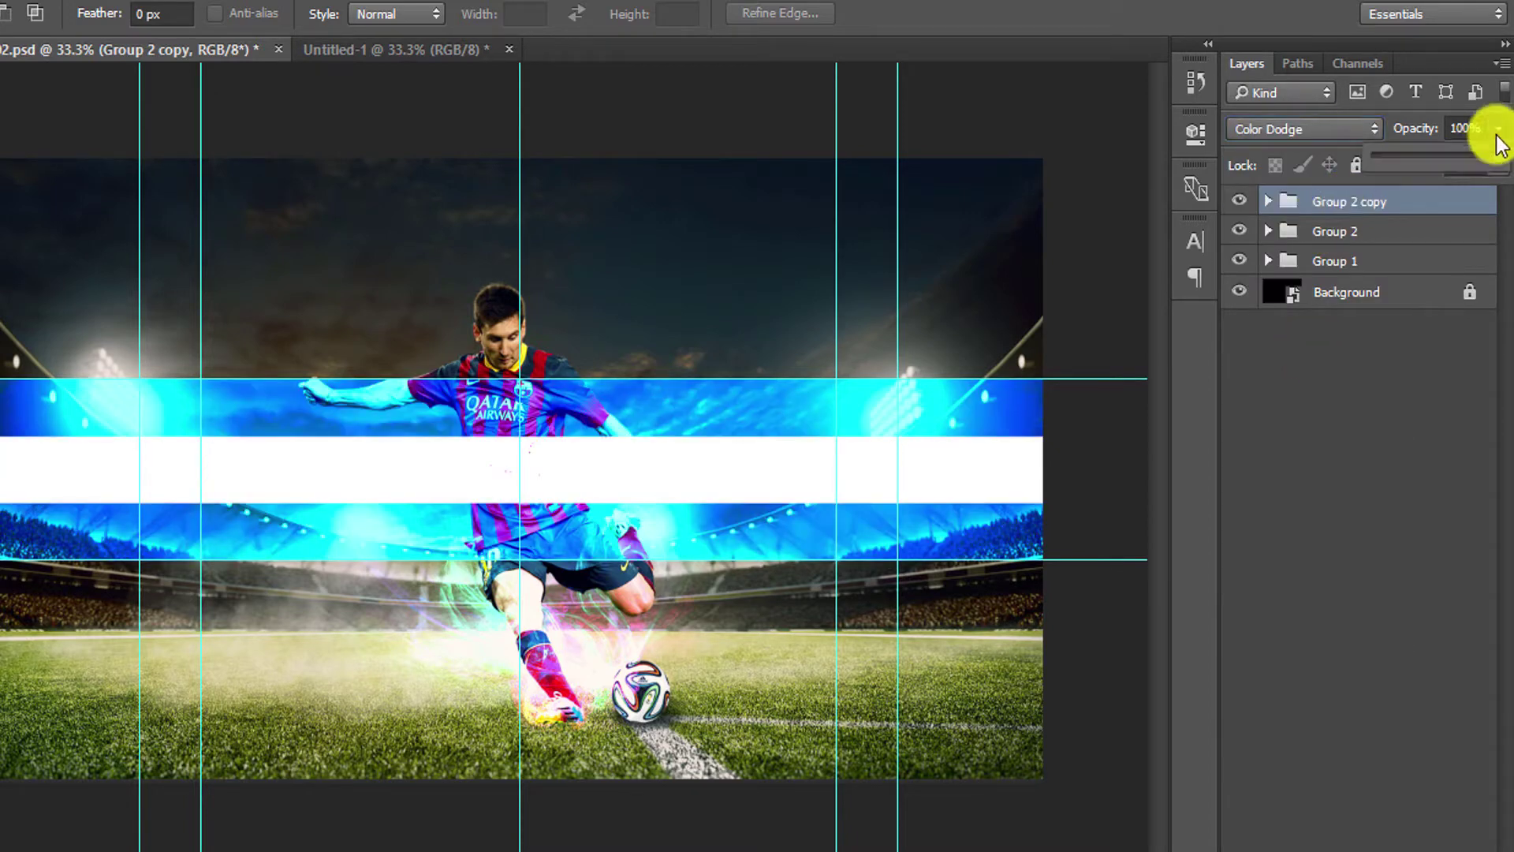
{"action": "left_click_drag", "start_coordinate": [1450, 155], "coordinate": [1395, 155]}
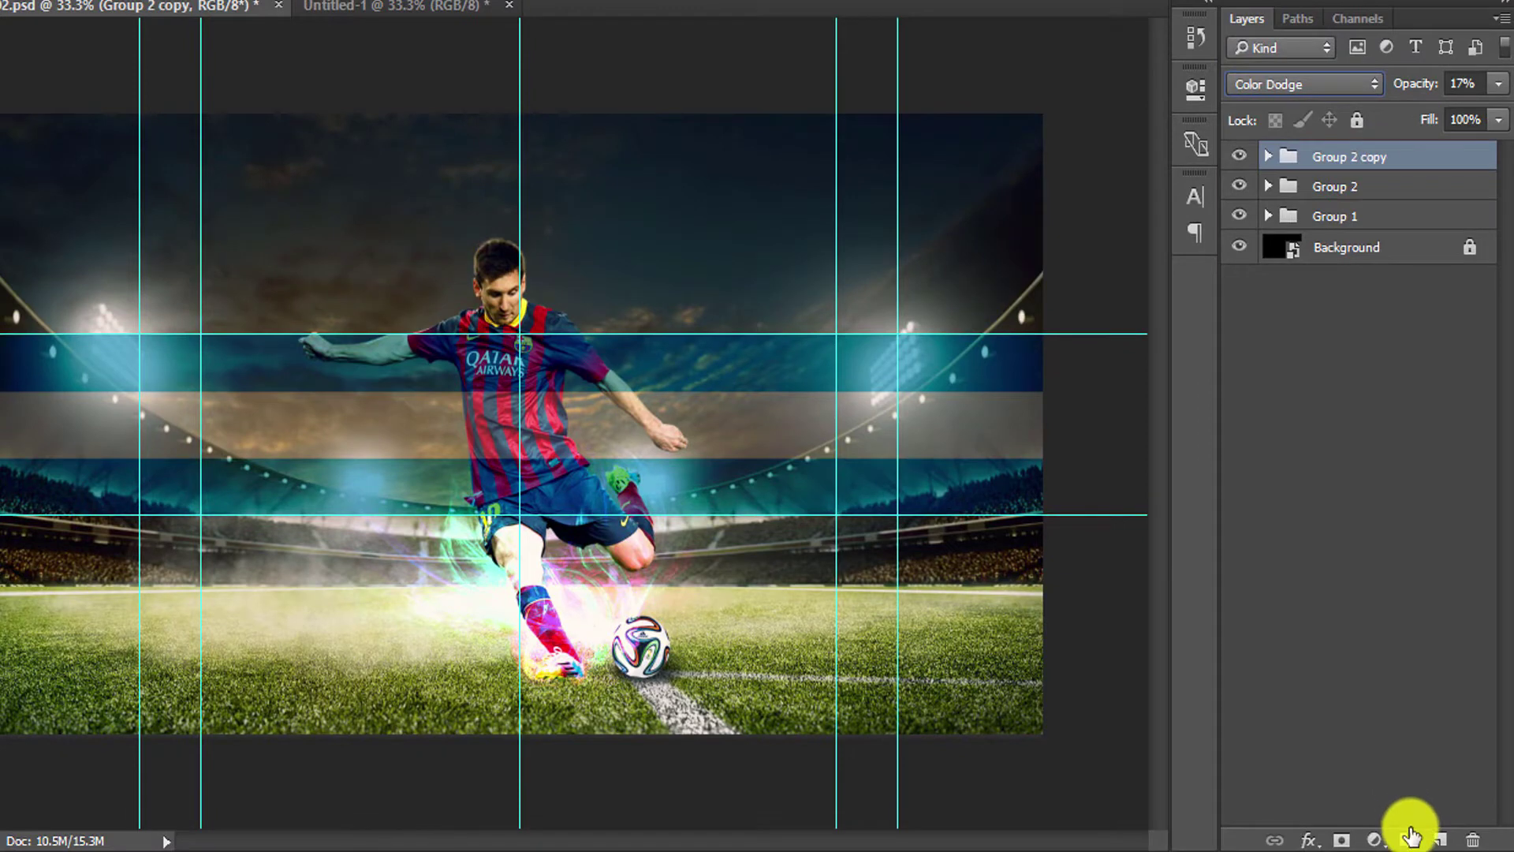
{"action": "left_click", "coordinate": [1409, 838]}
{"action": "left_click", "coordinate": [1442, 838]}
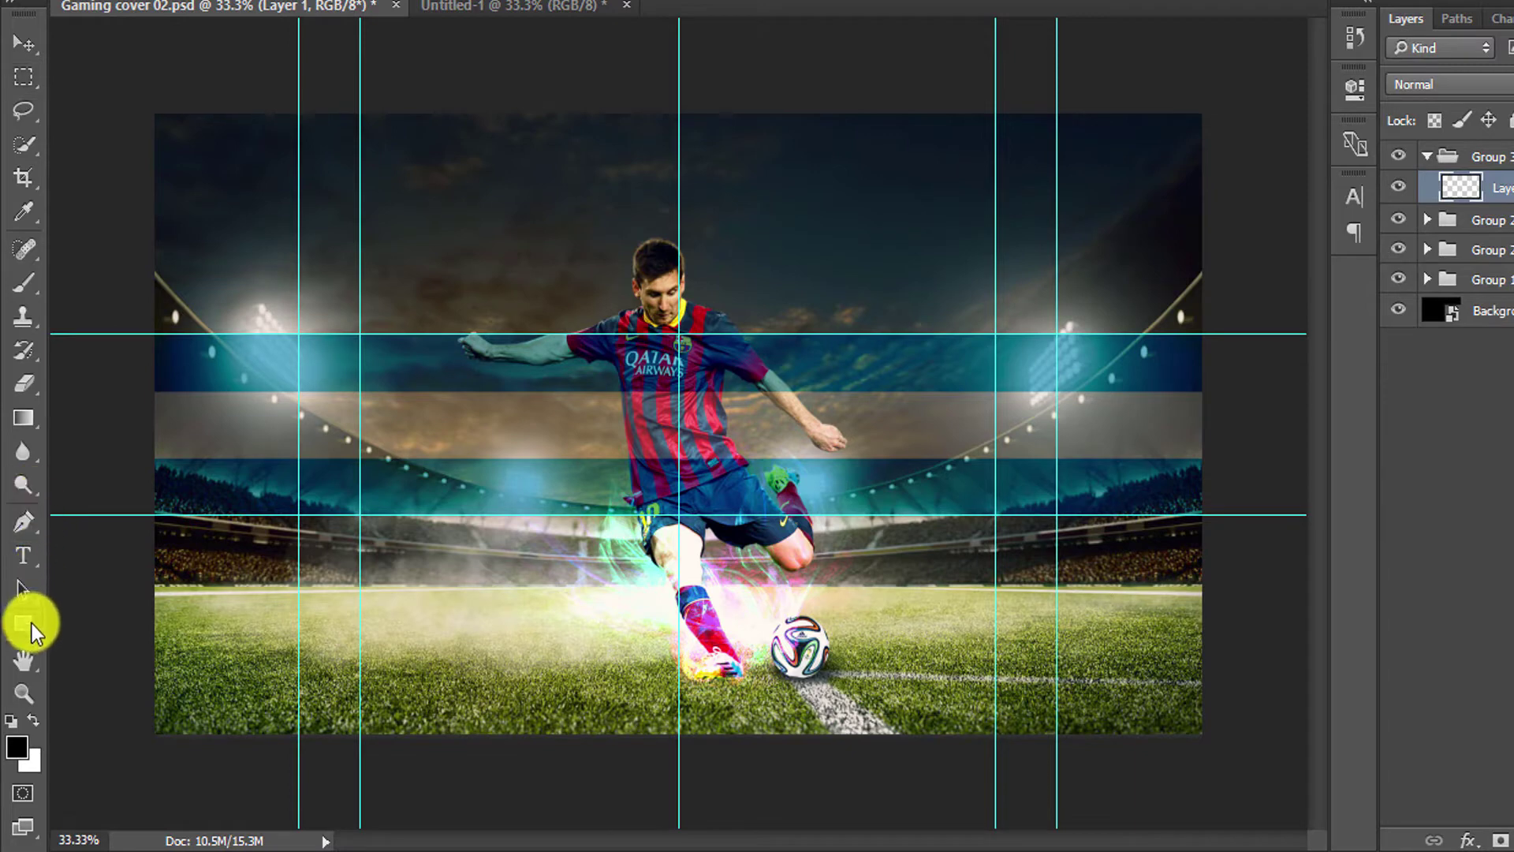
Draw a black circle, Ellipse 1, over the player's jersey.
{"action": "left_click_drag", "start_coordinate": [30, 619], "coordinate": [86, 672]}
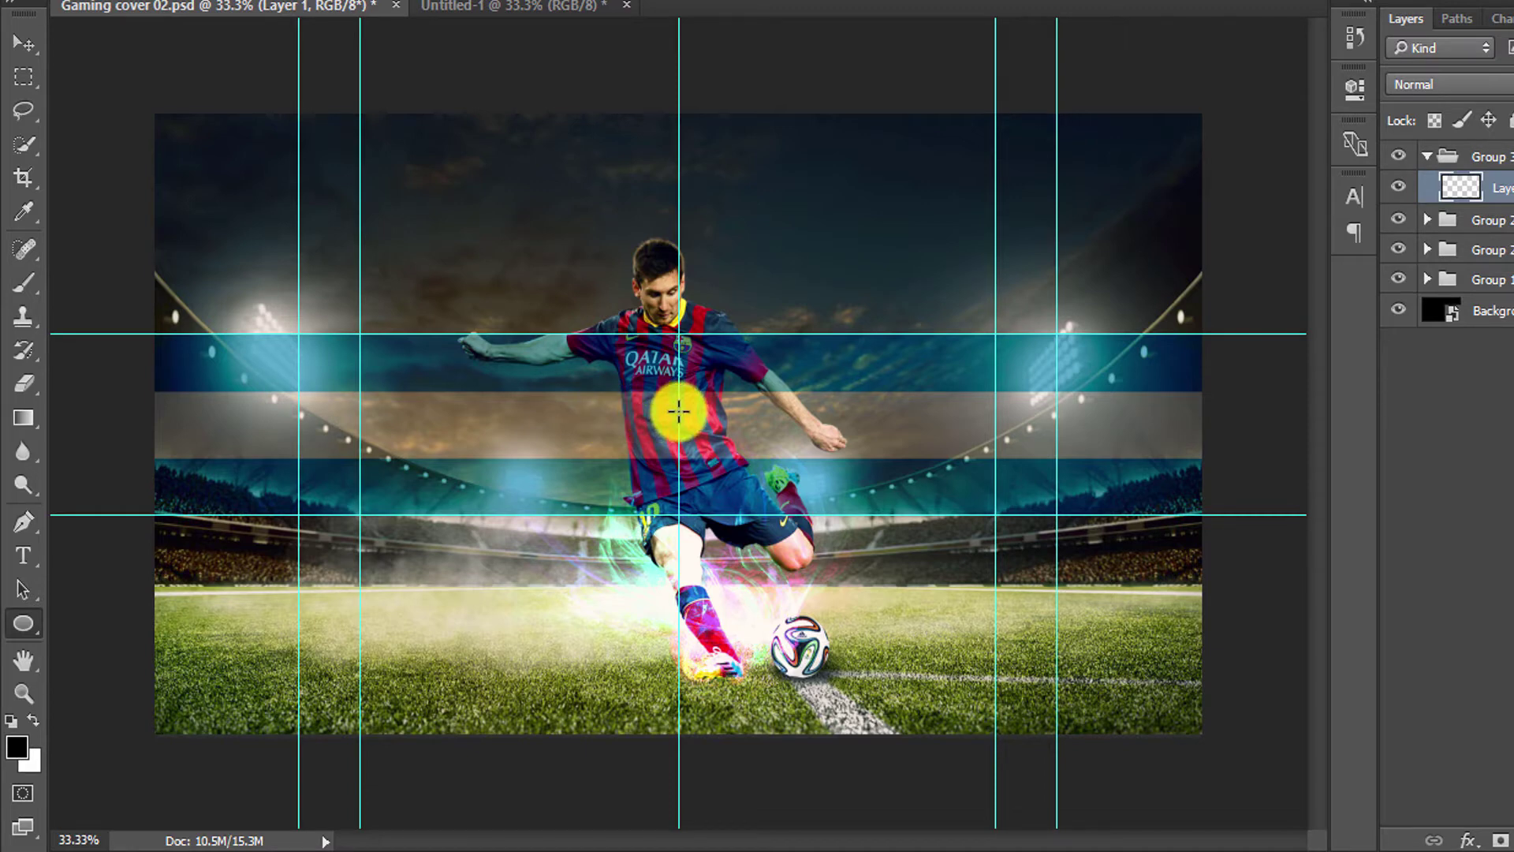
{"action": "mouse_move", "coordinate": [678, 411]}
{"action": "left_mouse_down"}
{"action": "mouse_move", "coordinate": [790, 489]}
{"action": "mouse_move", "coordinate": [779, 476]}
{"action": "left_mouse_up"}
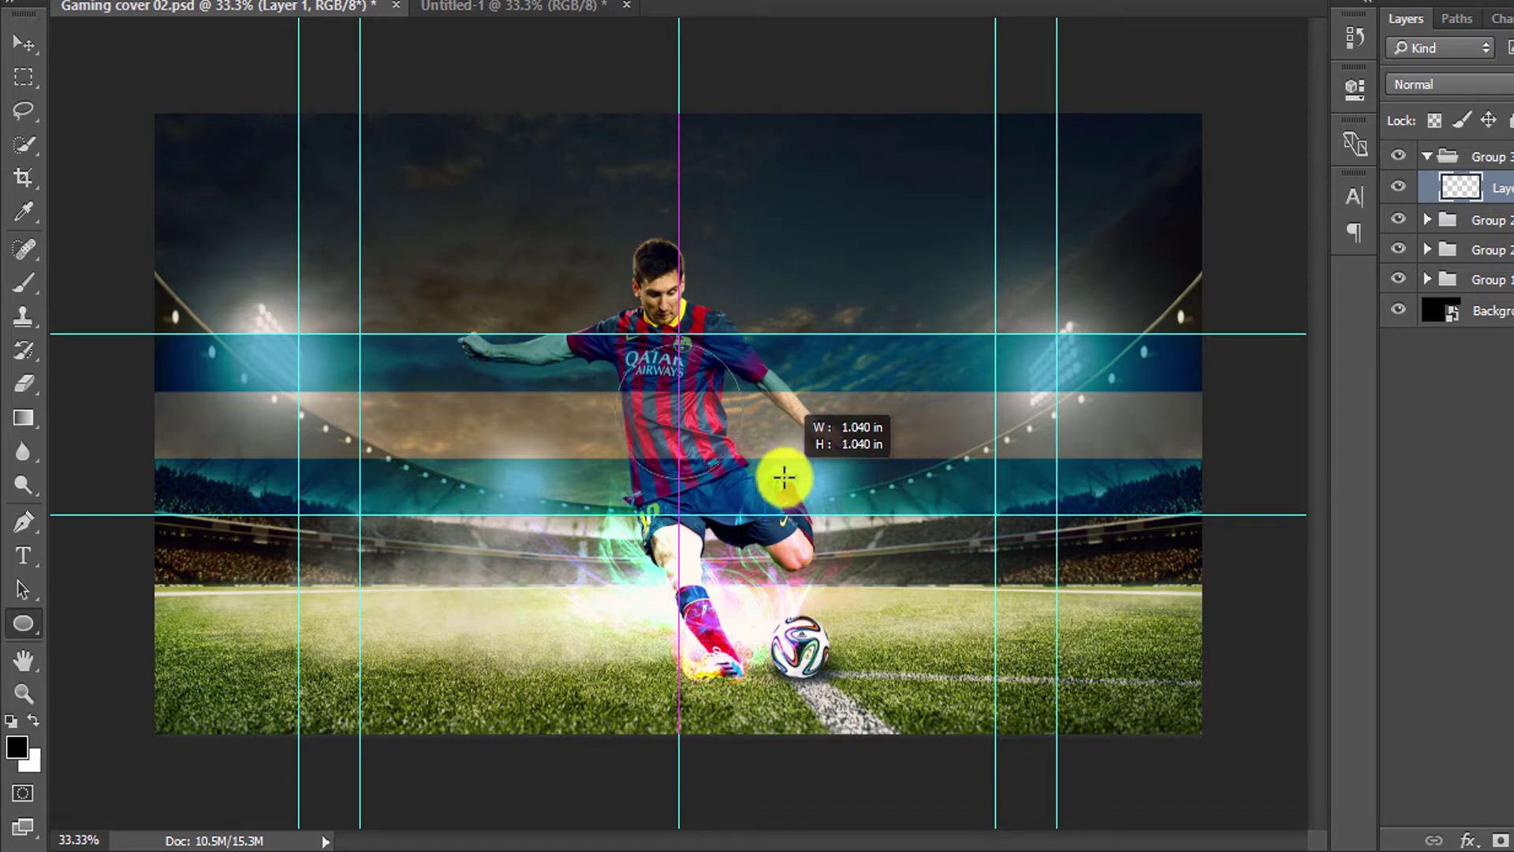
{"action": "left_click_drag", "start_coordinate": [786, 477], "coordinate": [786, 478]}
{"action": "left_click", "coordinate": [941, 375]}
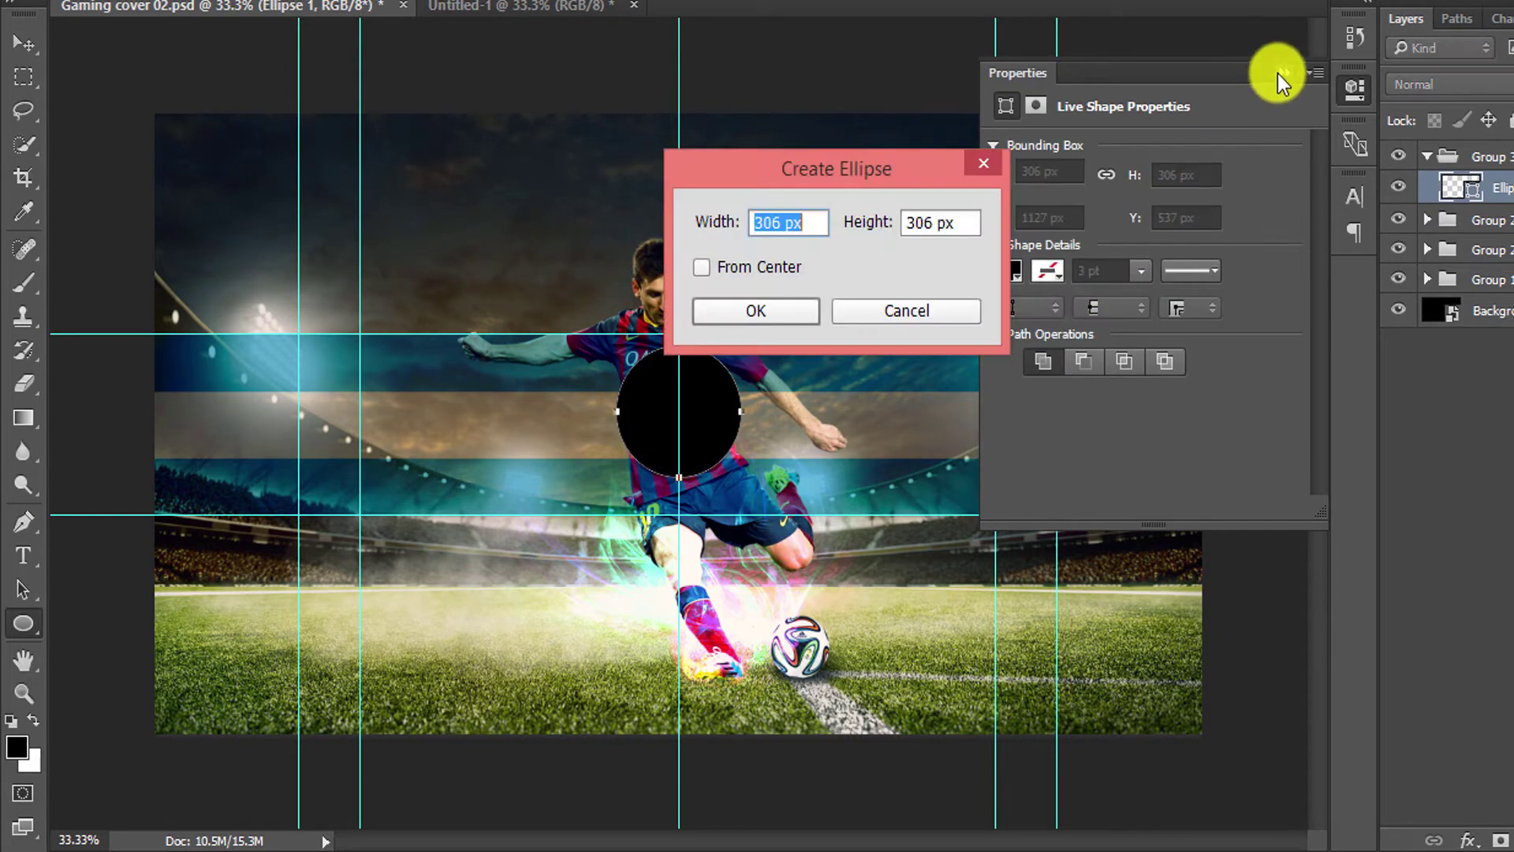
{"action": "key", "text": "Escape"}
{"action": "left_click", "coordinate": [1284, 73]}
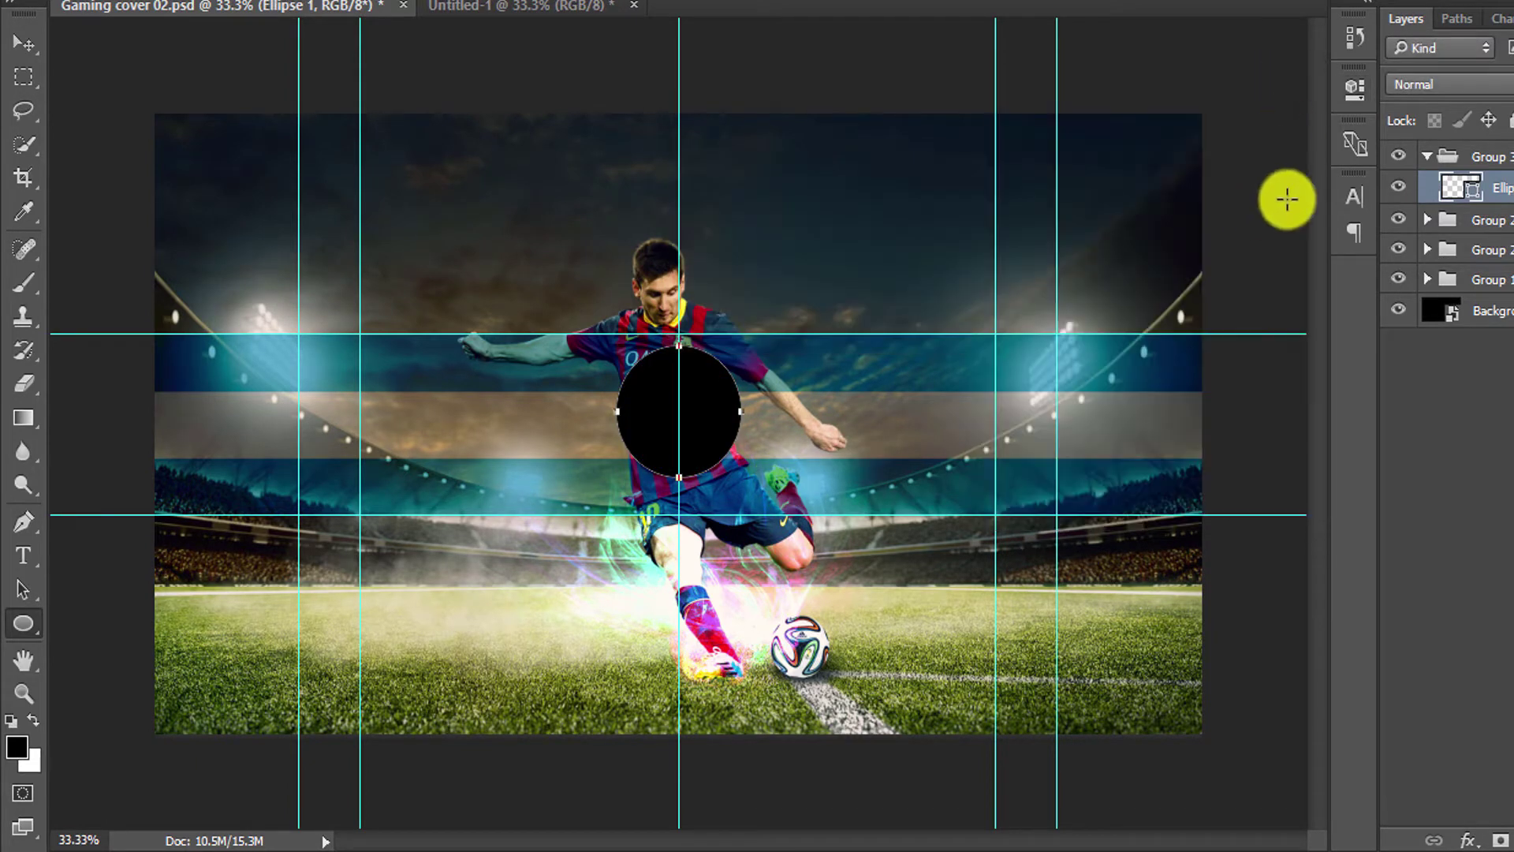
Nudge the circle slightly down and enlarge it a little around its centre.
{"action": "left_click", "coordinate": [25, 41]}
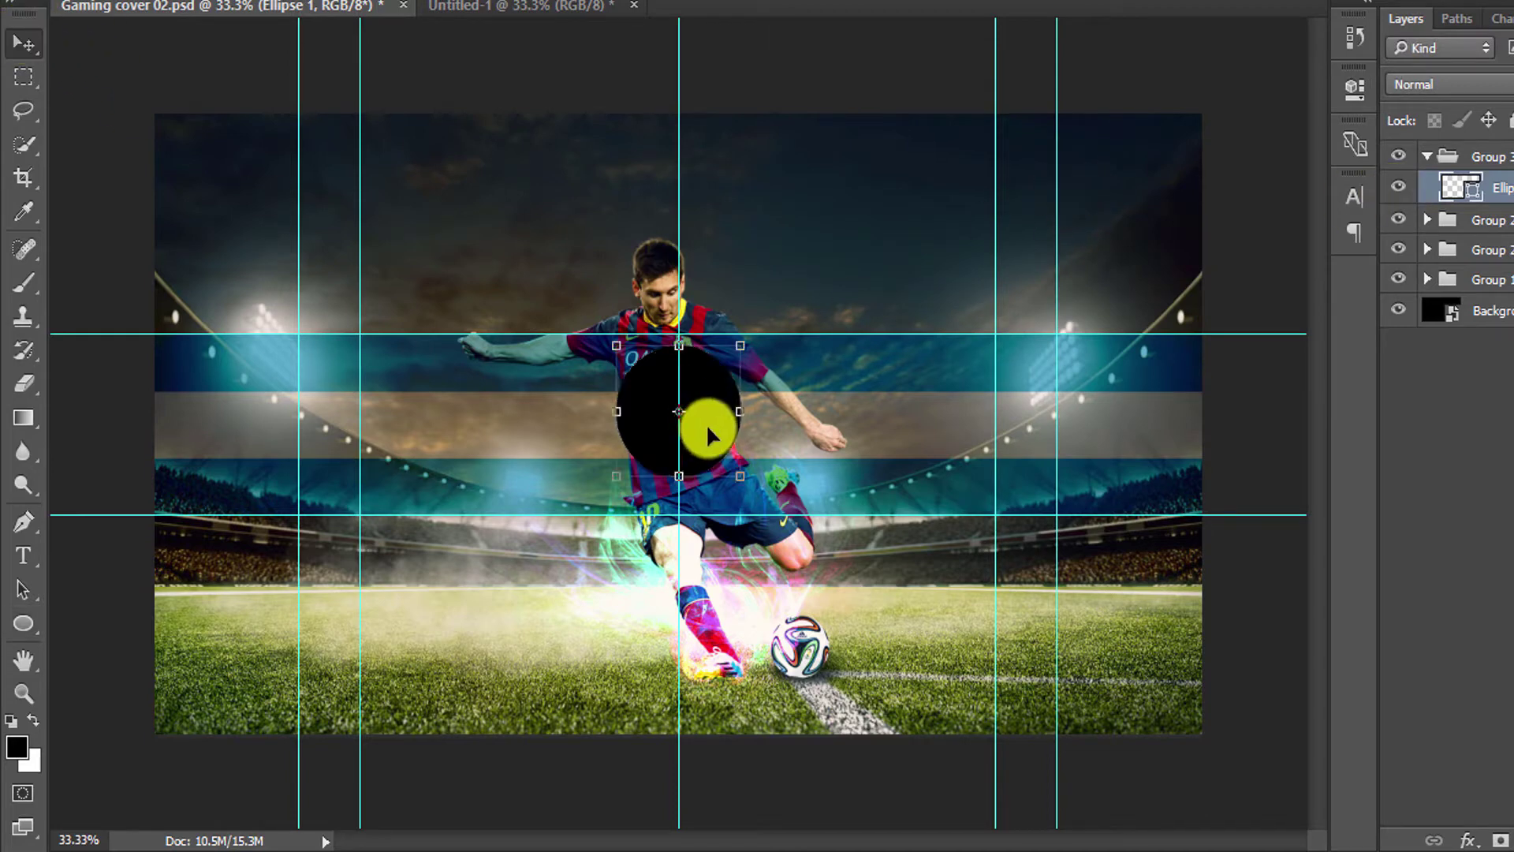
{"action": "left_click_drag", "start_coordinate": [710, 430], "coordinate": [714, 446]}
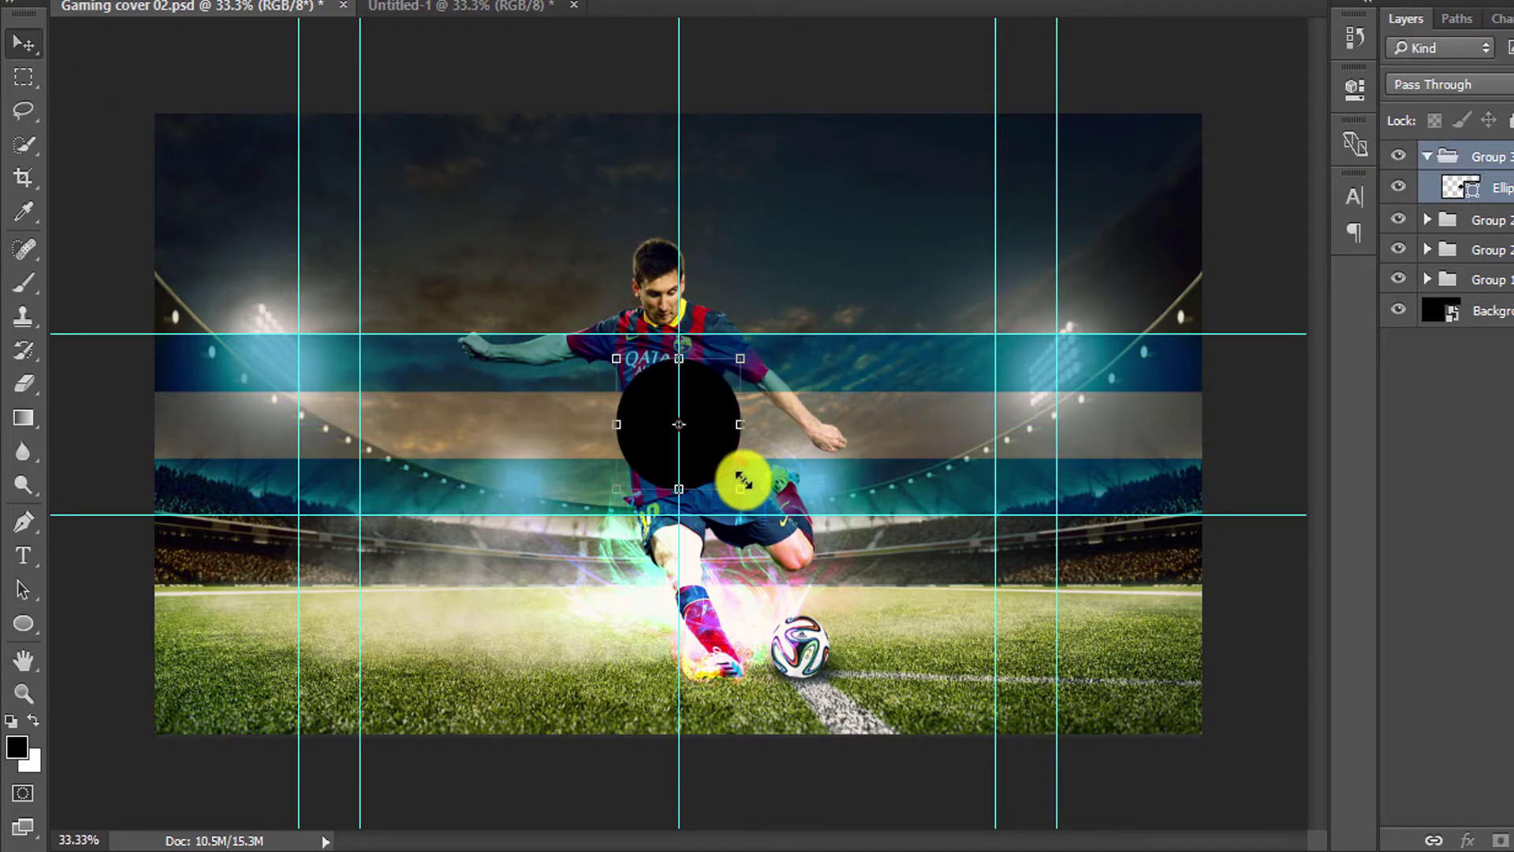
{"action": "left_click", "coordinate": [1486, 187]}
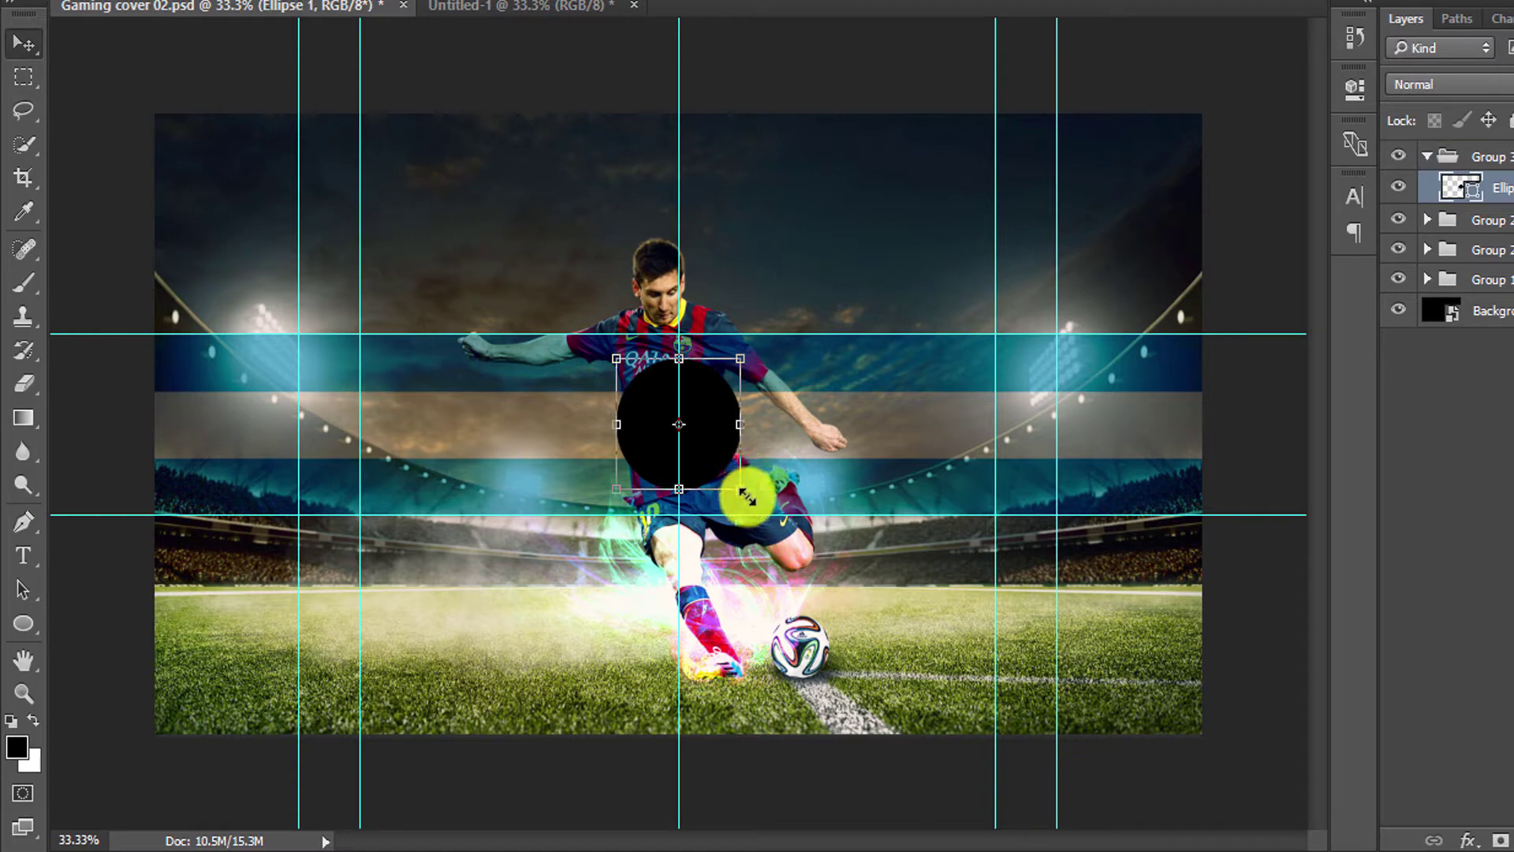
{"action": "left_click_drag", "start_coordinate": [746, 490], "coordinate": [749, 497]}
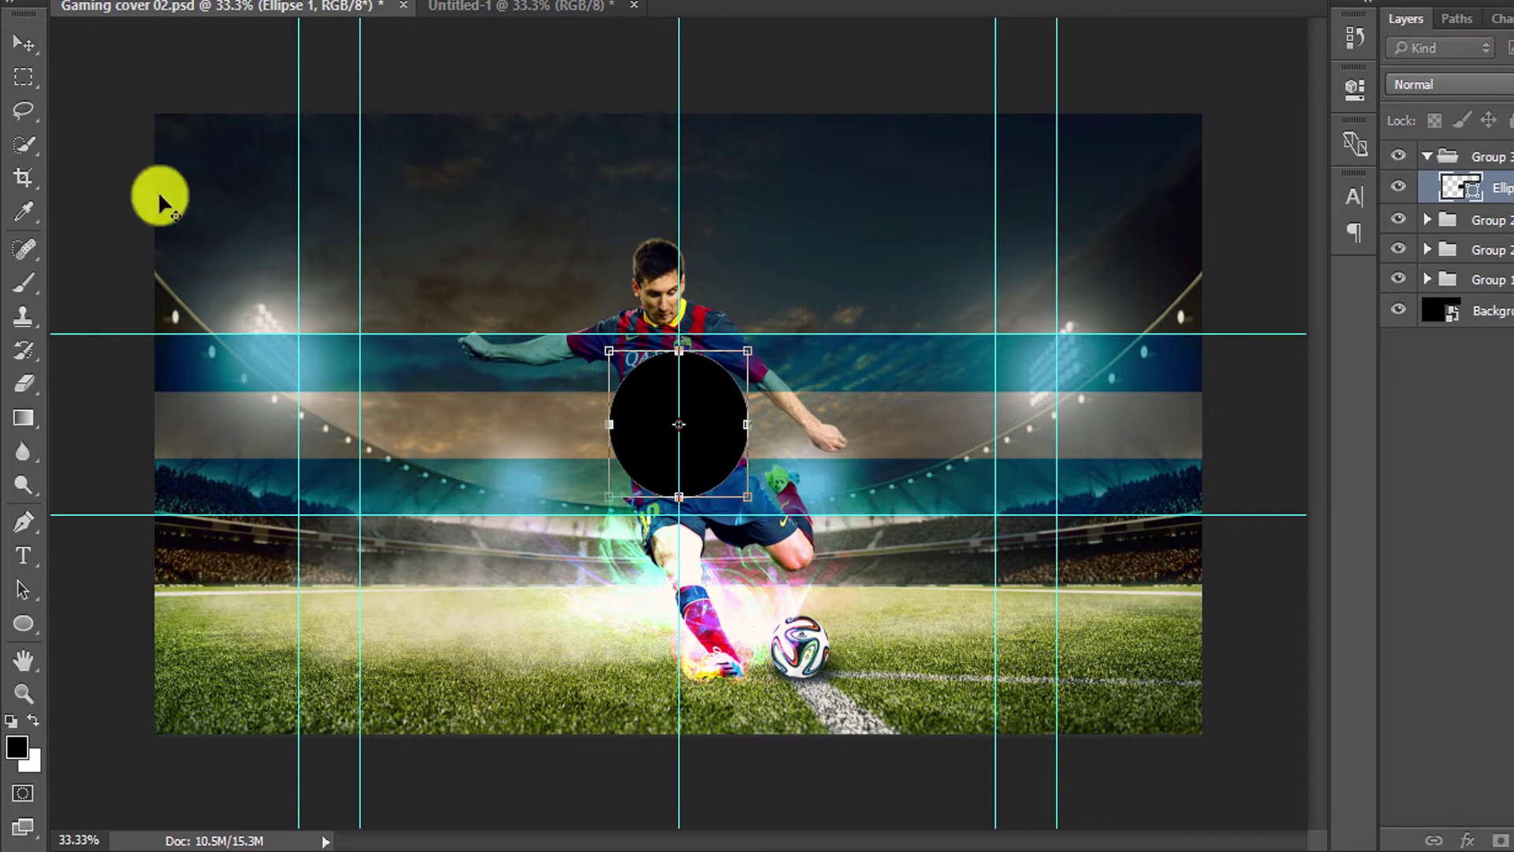
{"action": "left_click", "coordinate": [12, 57]}
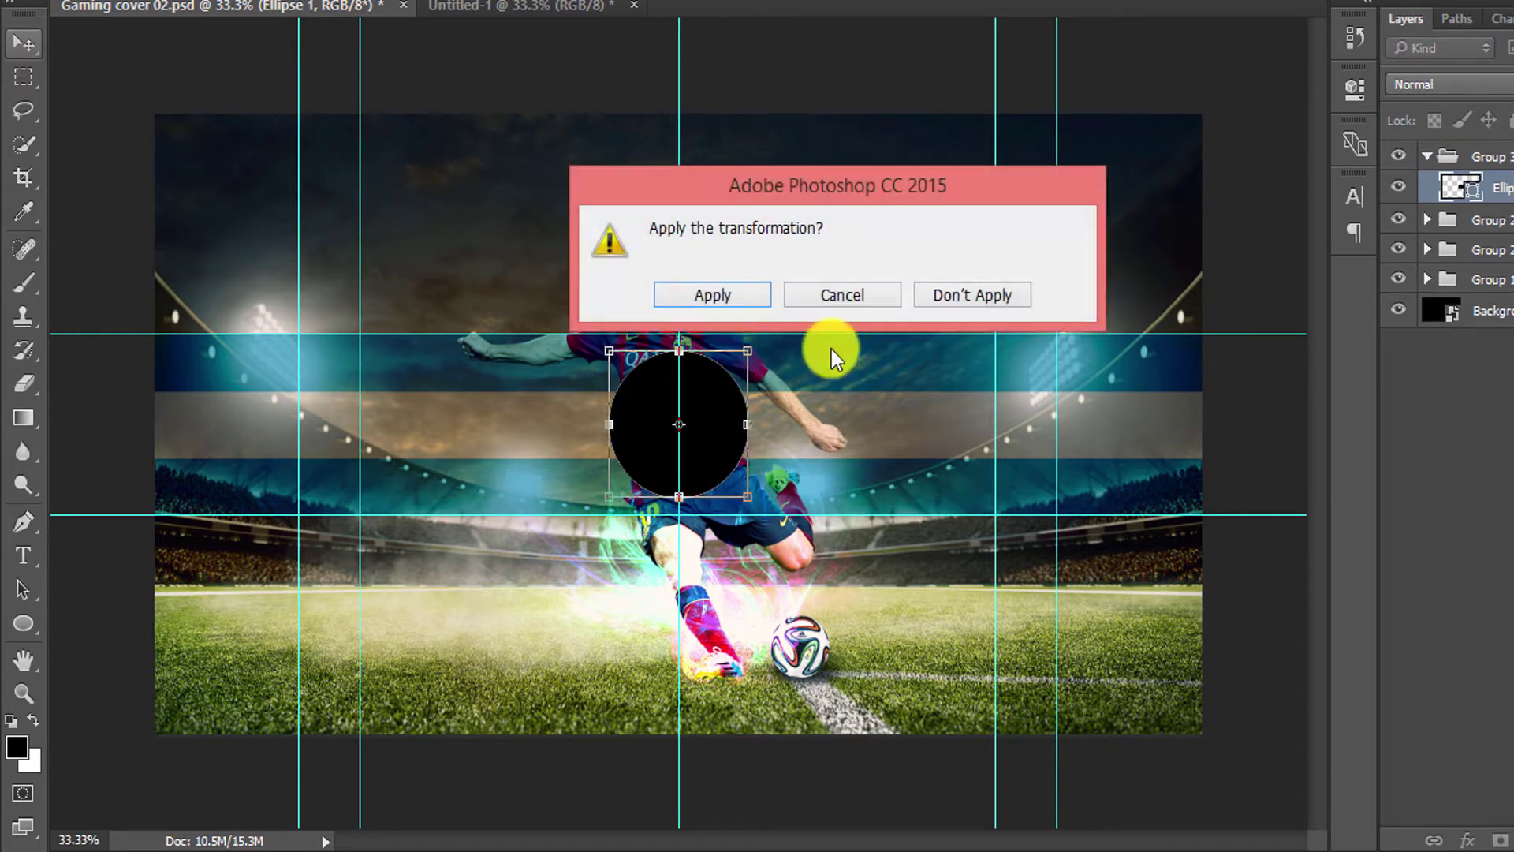
{"action": "left_click", "coordinate": [769, 296]}
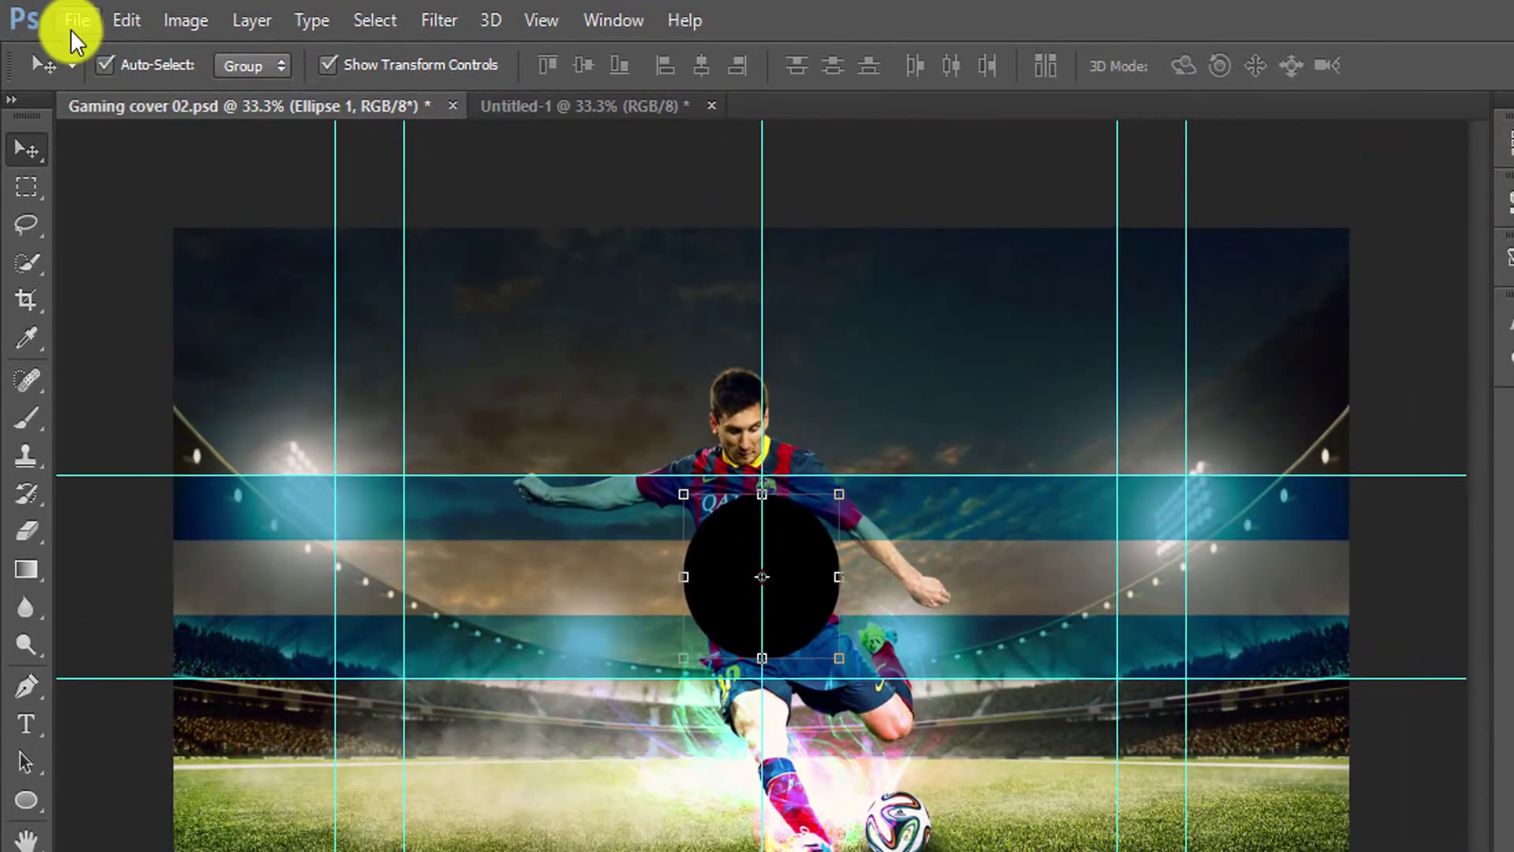
{"action": "left_click", "coordinate": [77, 20]}
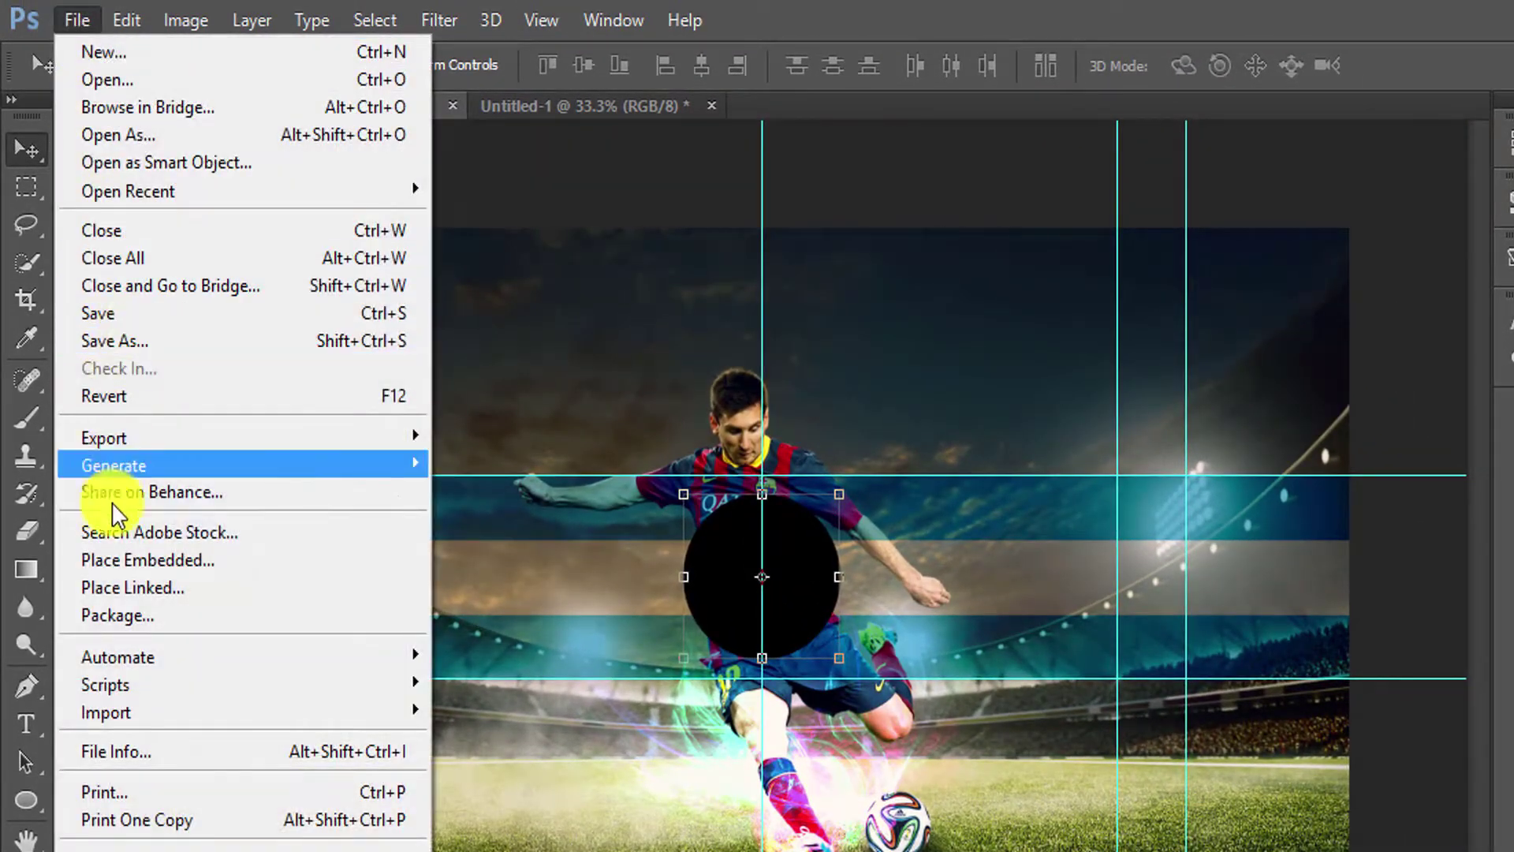
Embed the football wallpaper again and clip it to the circle as a clipping mask.
{"action": "left_click", "coordinate": [117, 558]}
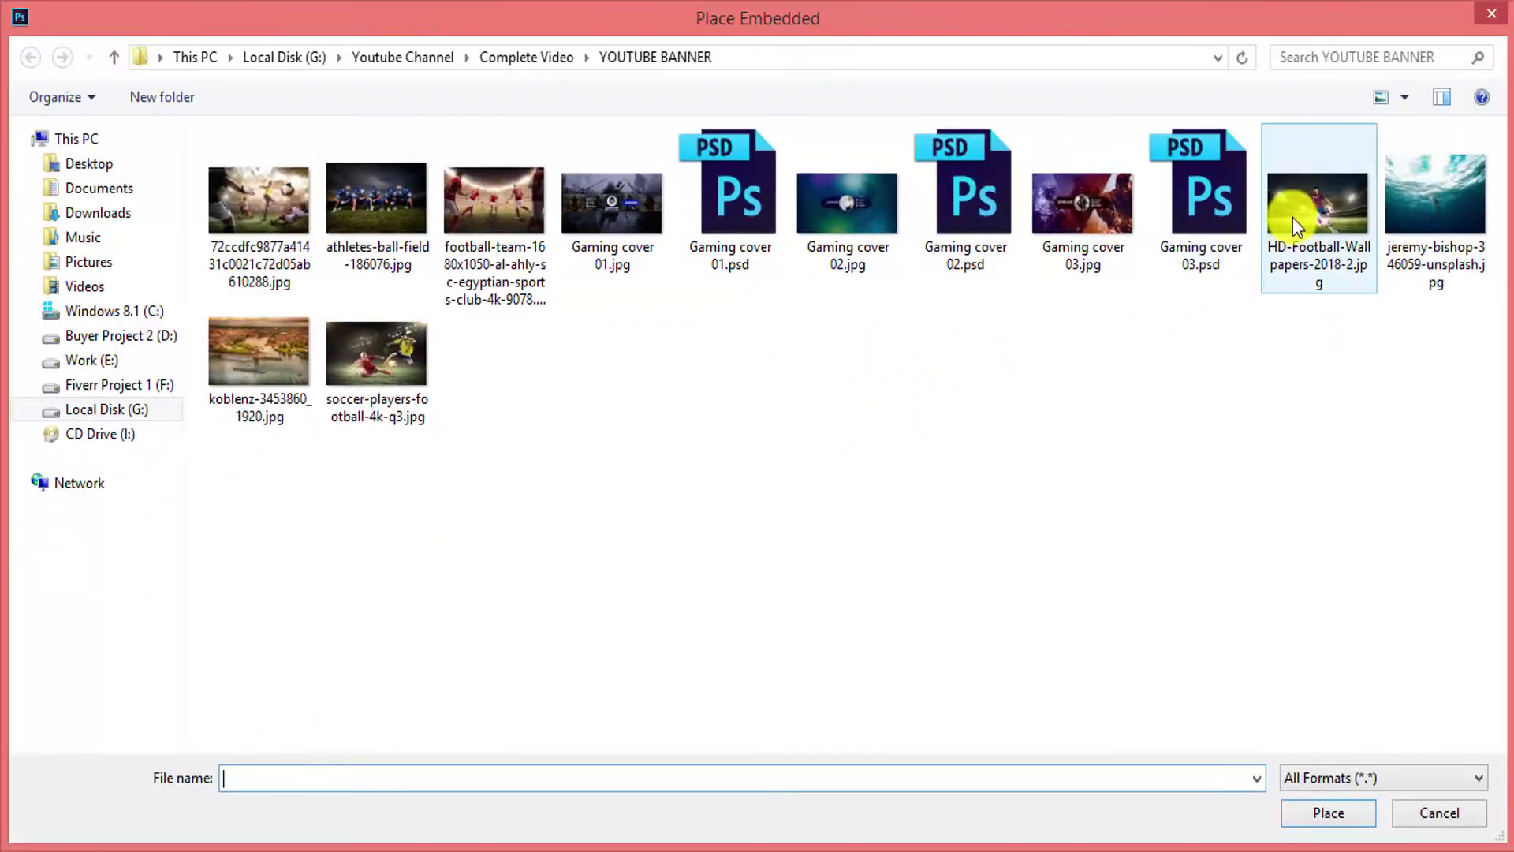
{"action": "left_click", "coordinate": [1293, 219]}
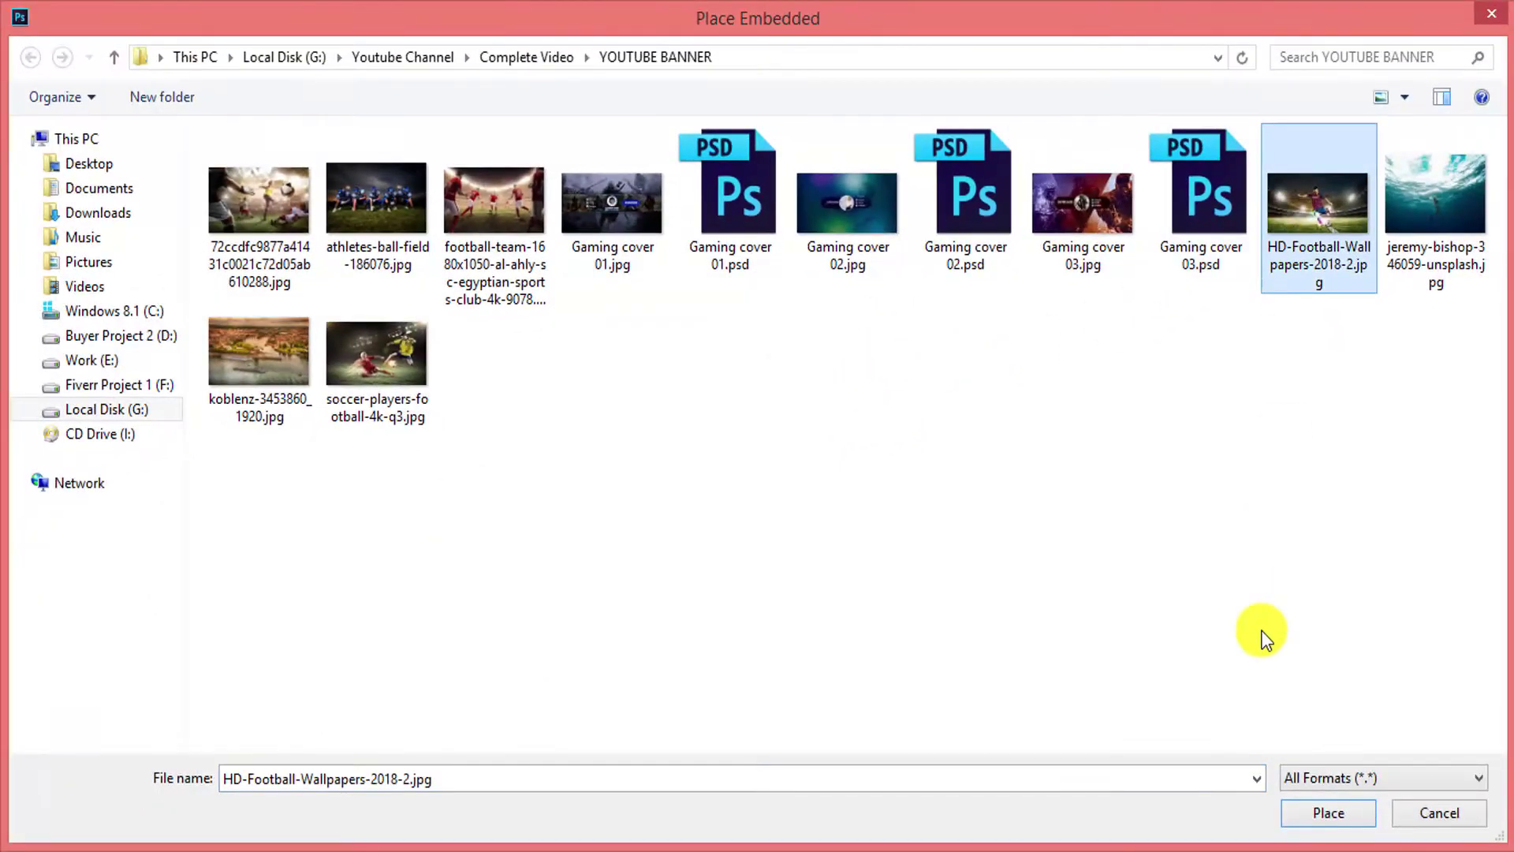
{"action": "left_click", "coordinate": [1319, 814]}
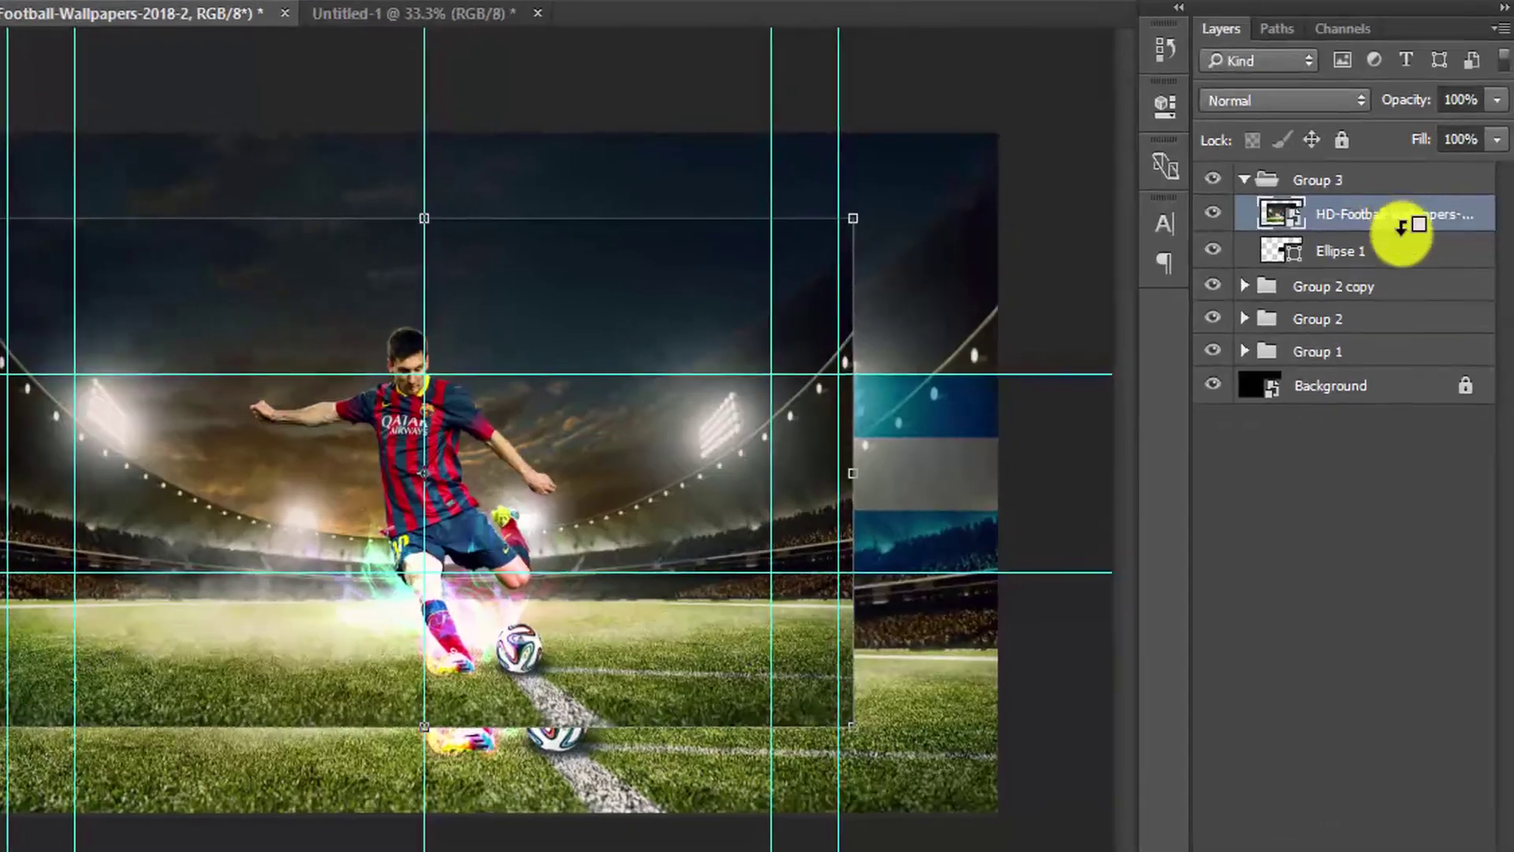
{"action": "right_click", "coordinate": [1399, 219]}
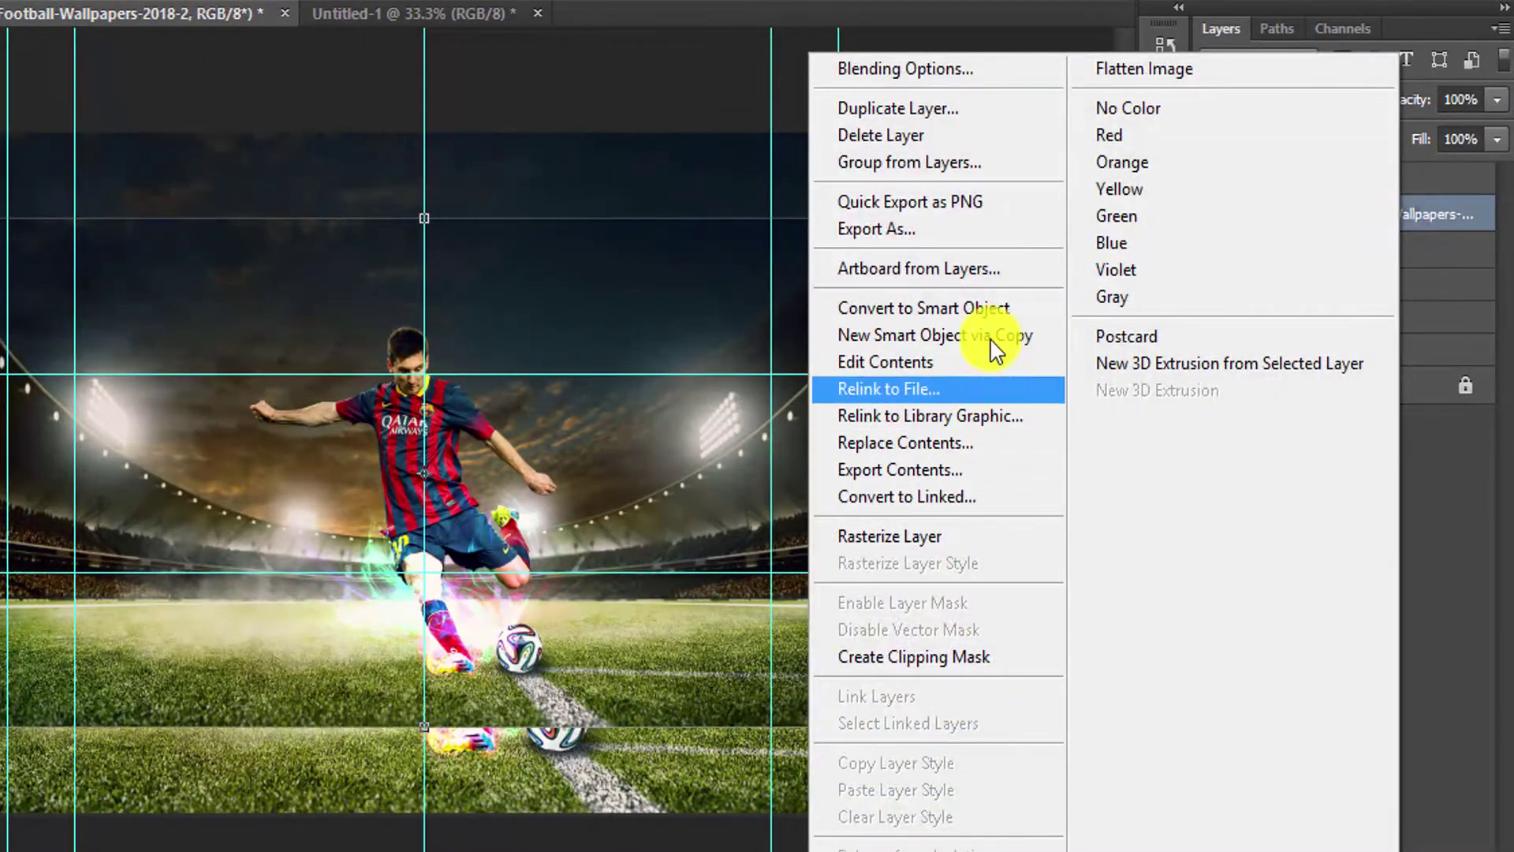
{"action": "left_click", "coordinate": [990, 658]}
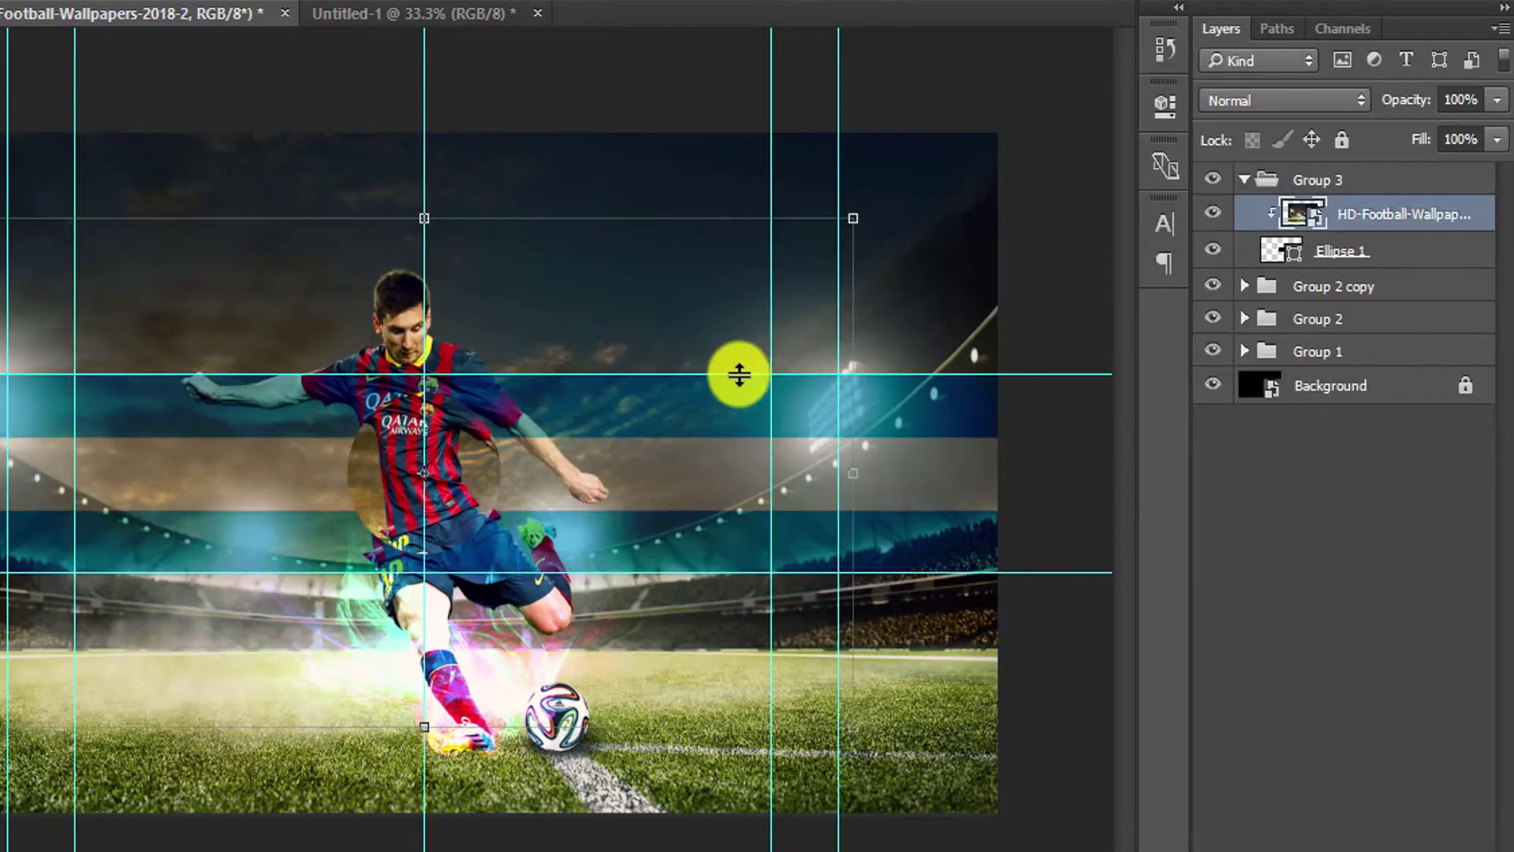
Move and enlarge the clipped photo so the player fills the circle, then collapse Group 3.
{"action": "left_click_drag", "start_coordinate": [466, 471], "coordinate": [476, 533]}
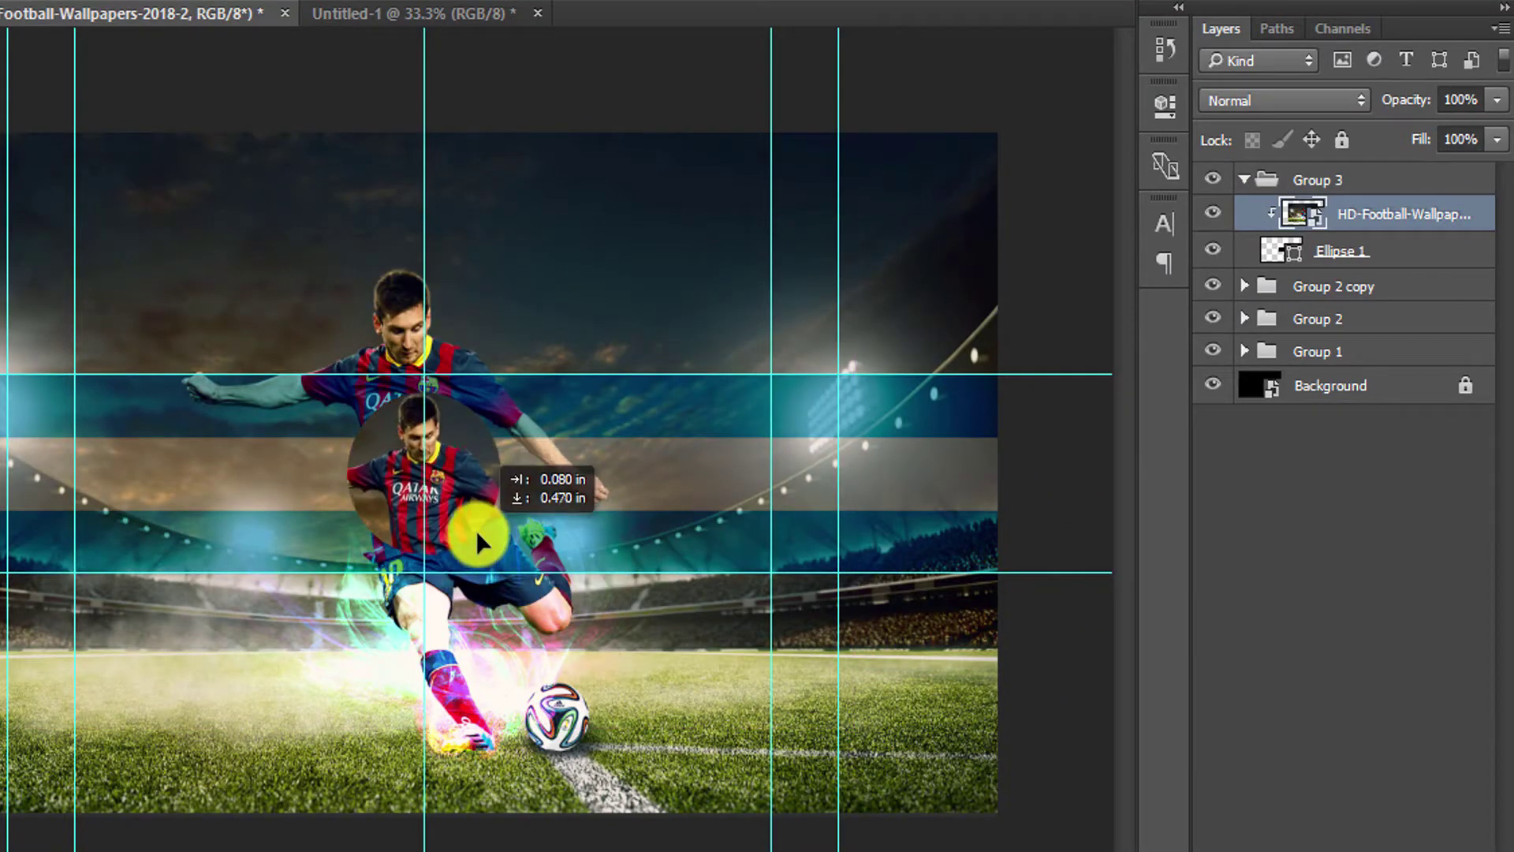
{"action": "left_click_drag", "start_coordinate": [866, 303], "coordinate": [929, 251]}
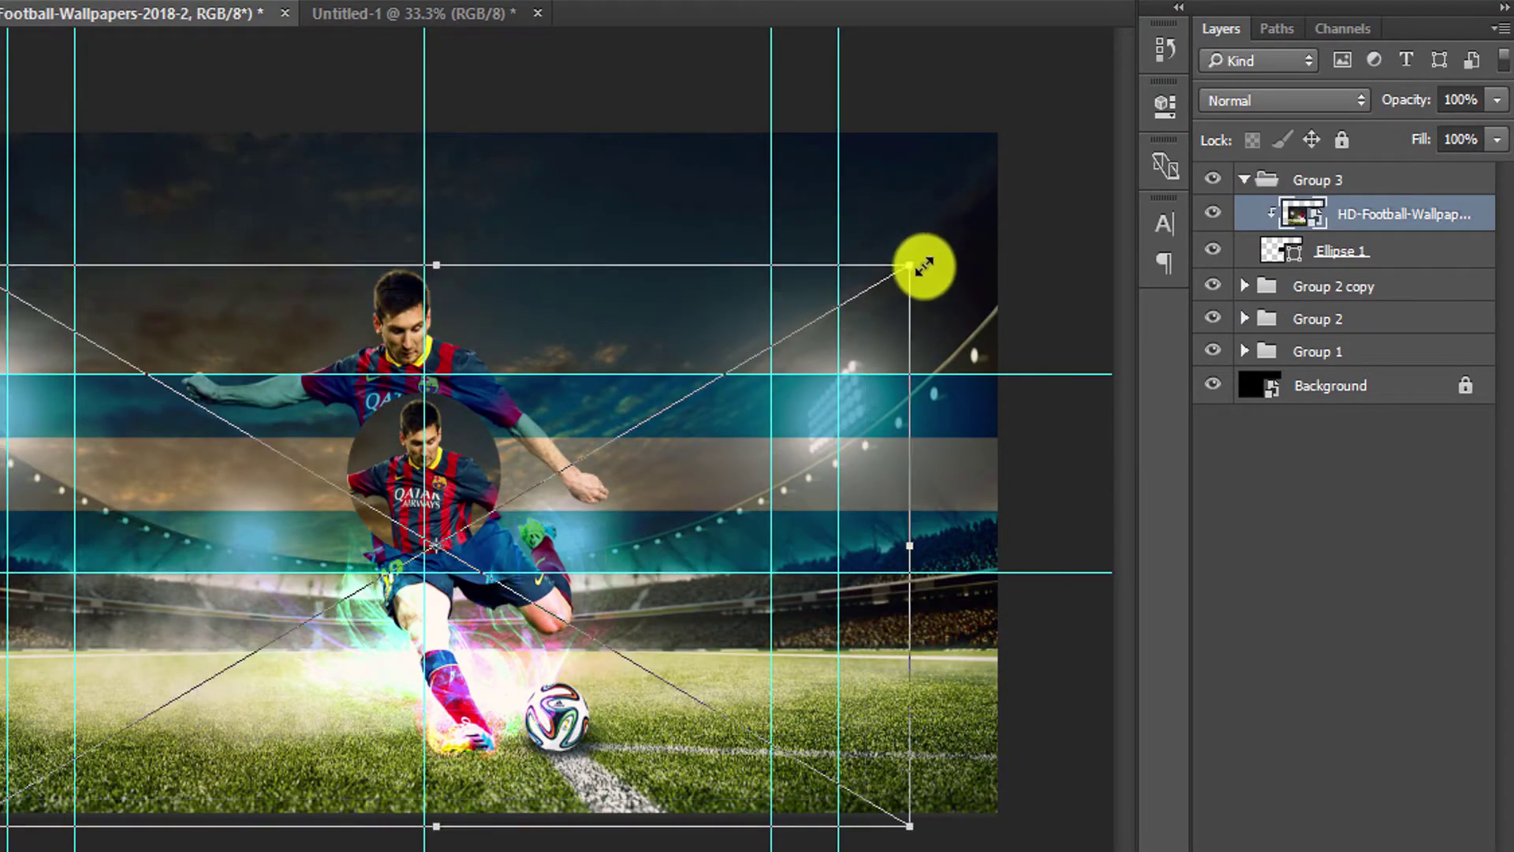
{"action": "left_click_drag", "start_coordinate": [442, 480], "coordinate": [448, 497]}
{"action": "key", "text": "Return"}
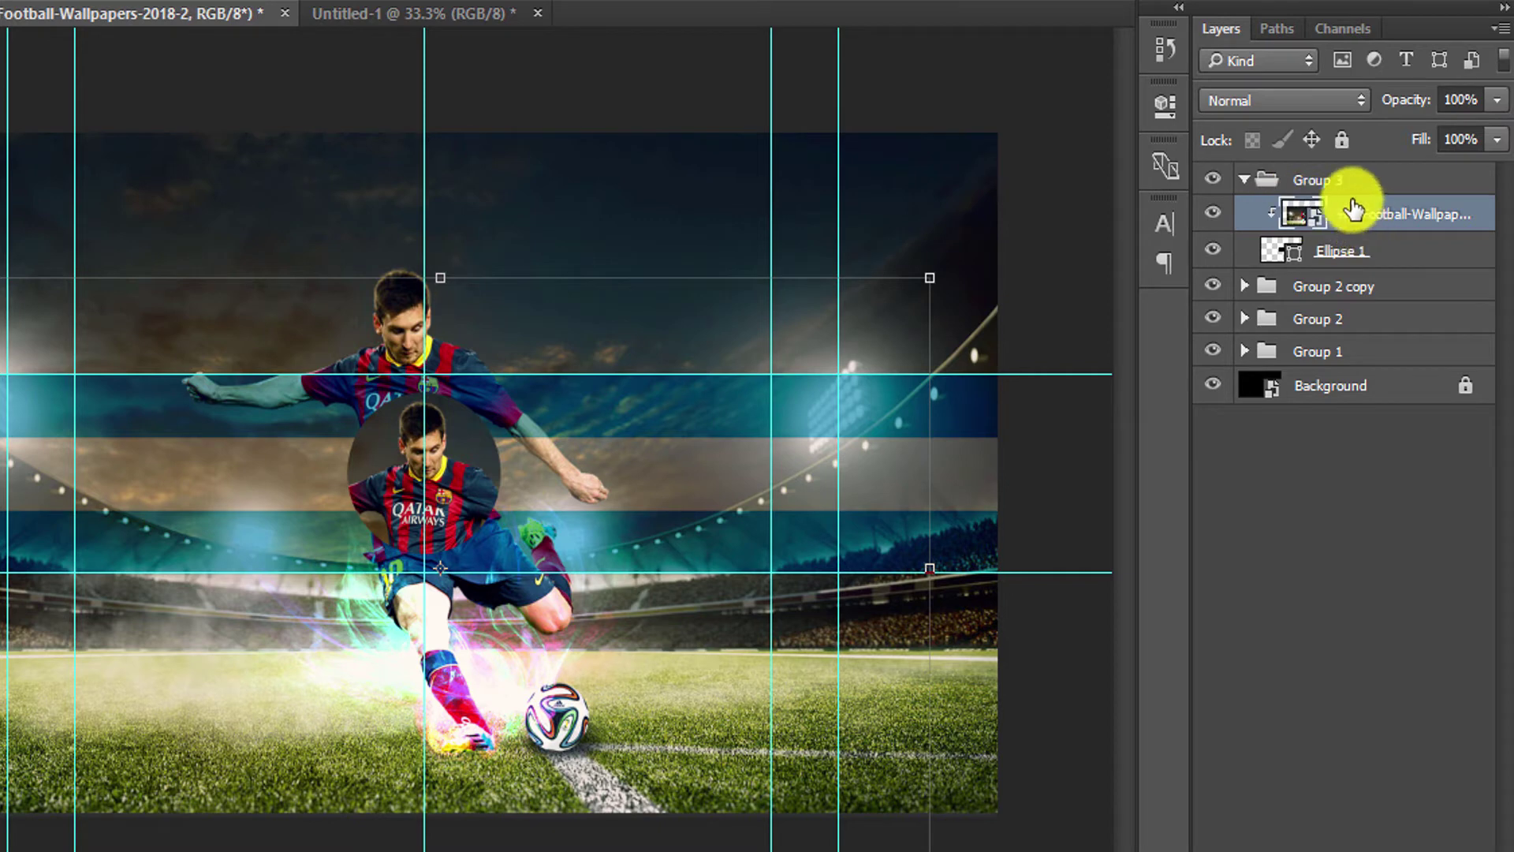
{"action": "left_click", "coordinate": [1258, 181]}
{"action": "left_click", "coordinate": [1244, 180]}
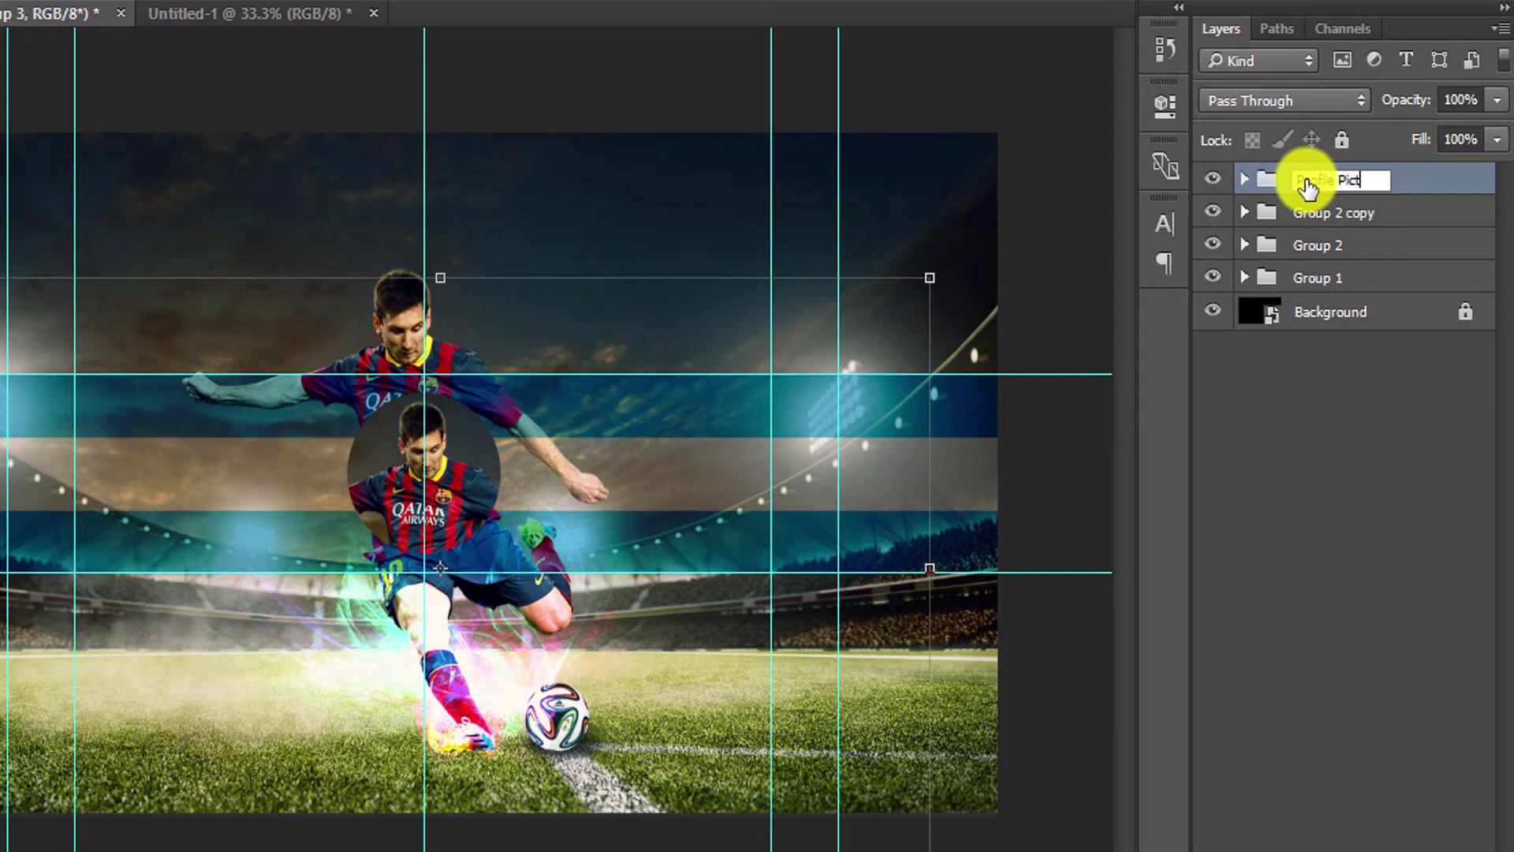
Combine Group 2 copy and Group 2 into a single Flag group.
{"action": "left_click", "coordinate": [1341, 212]}
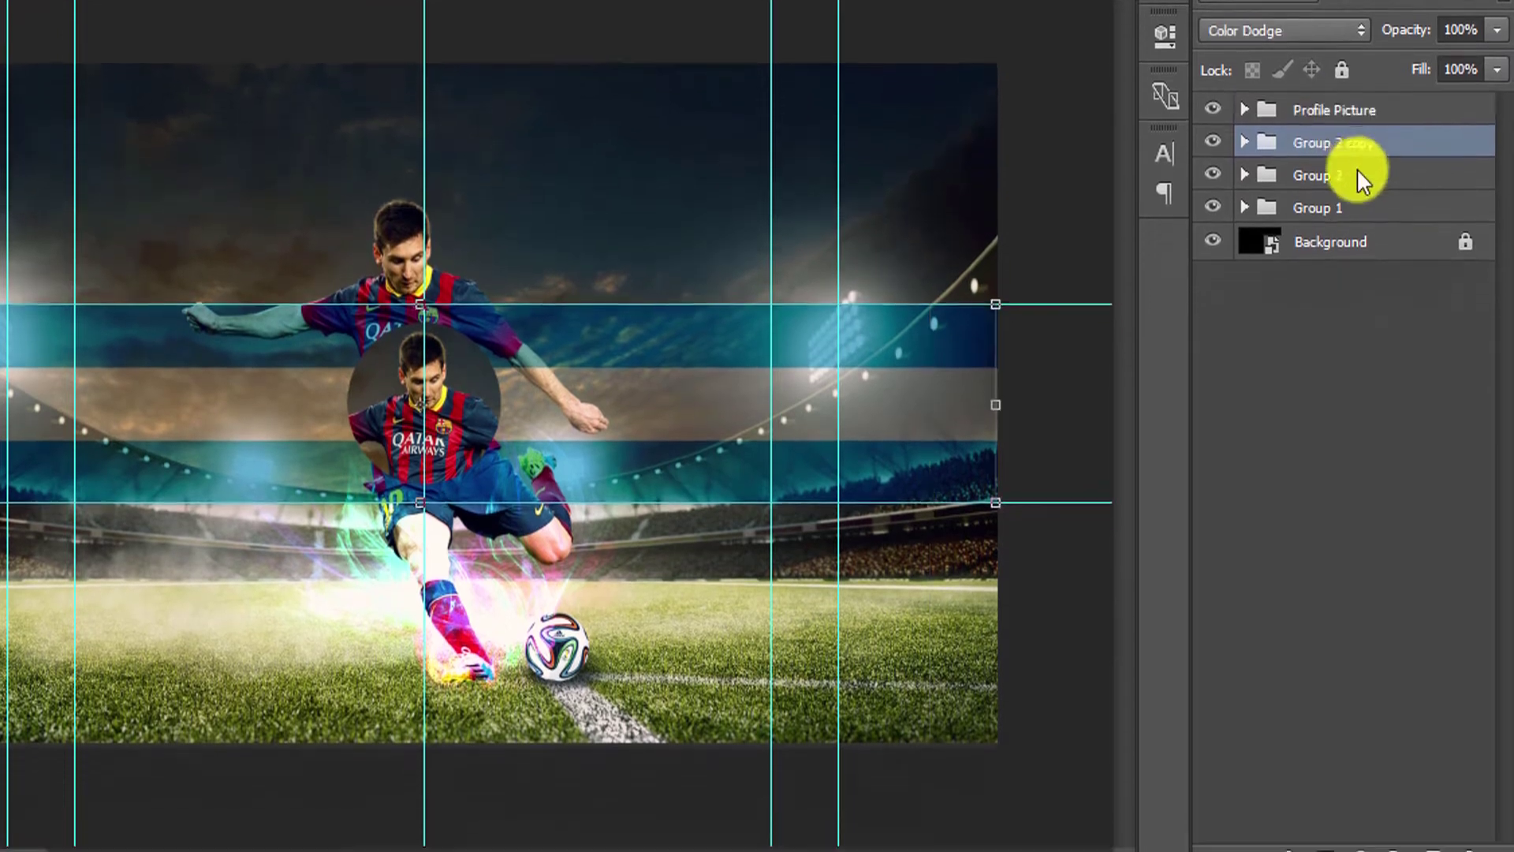
{"action": "left_click", "coordinate": [1345, 244], "text": "shift"}
{"action": "left_click", "coordinate": [1397, 838]}
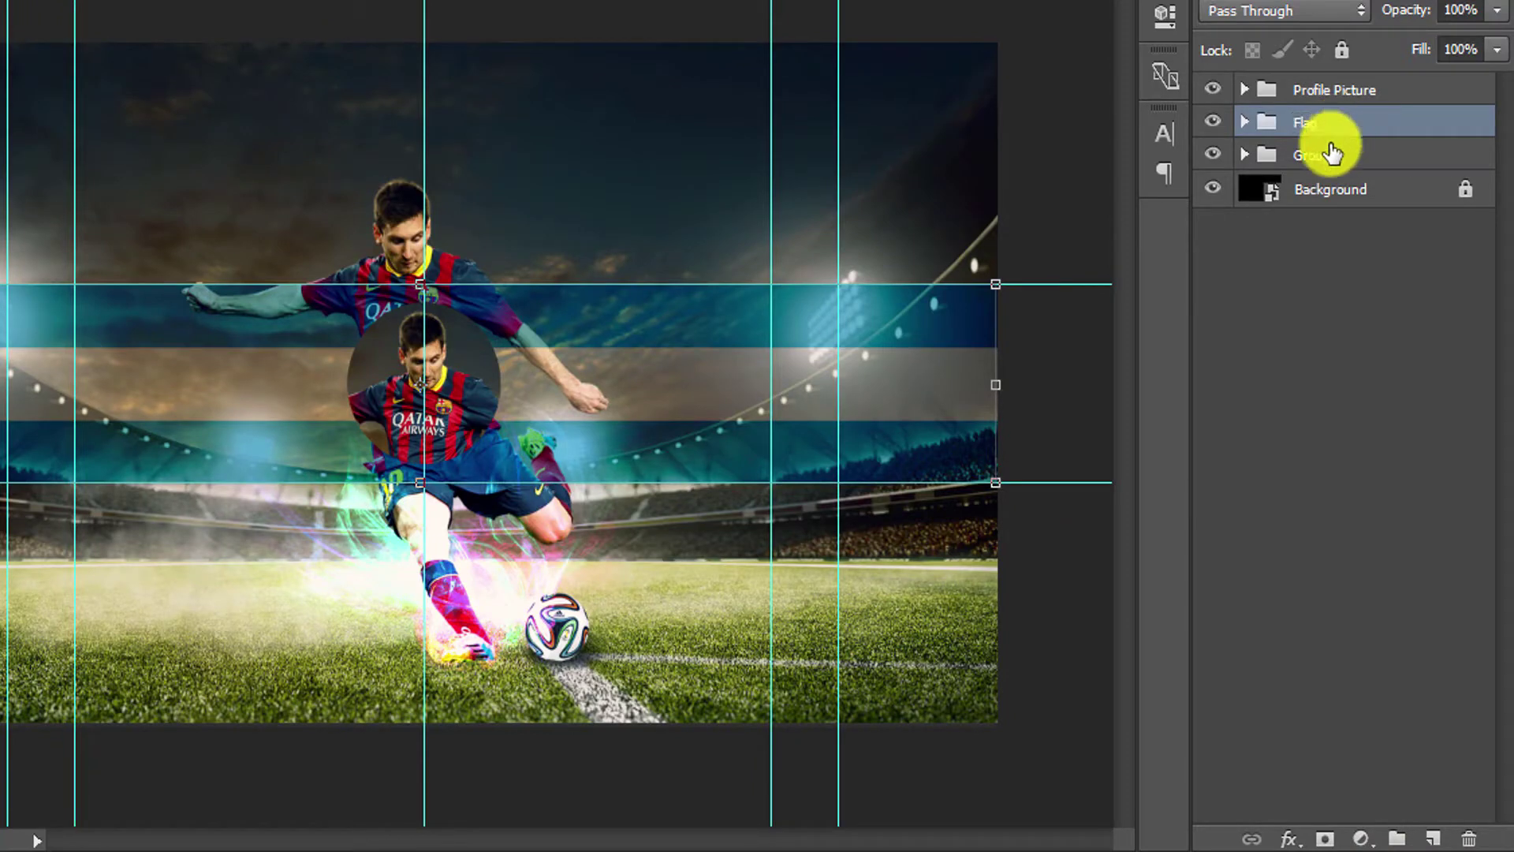
Expand Group 1 and select its background photo layer.
{"action": "left_click", "coordinate": [1338, 89]}
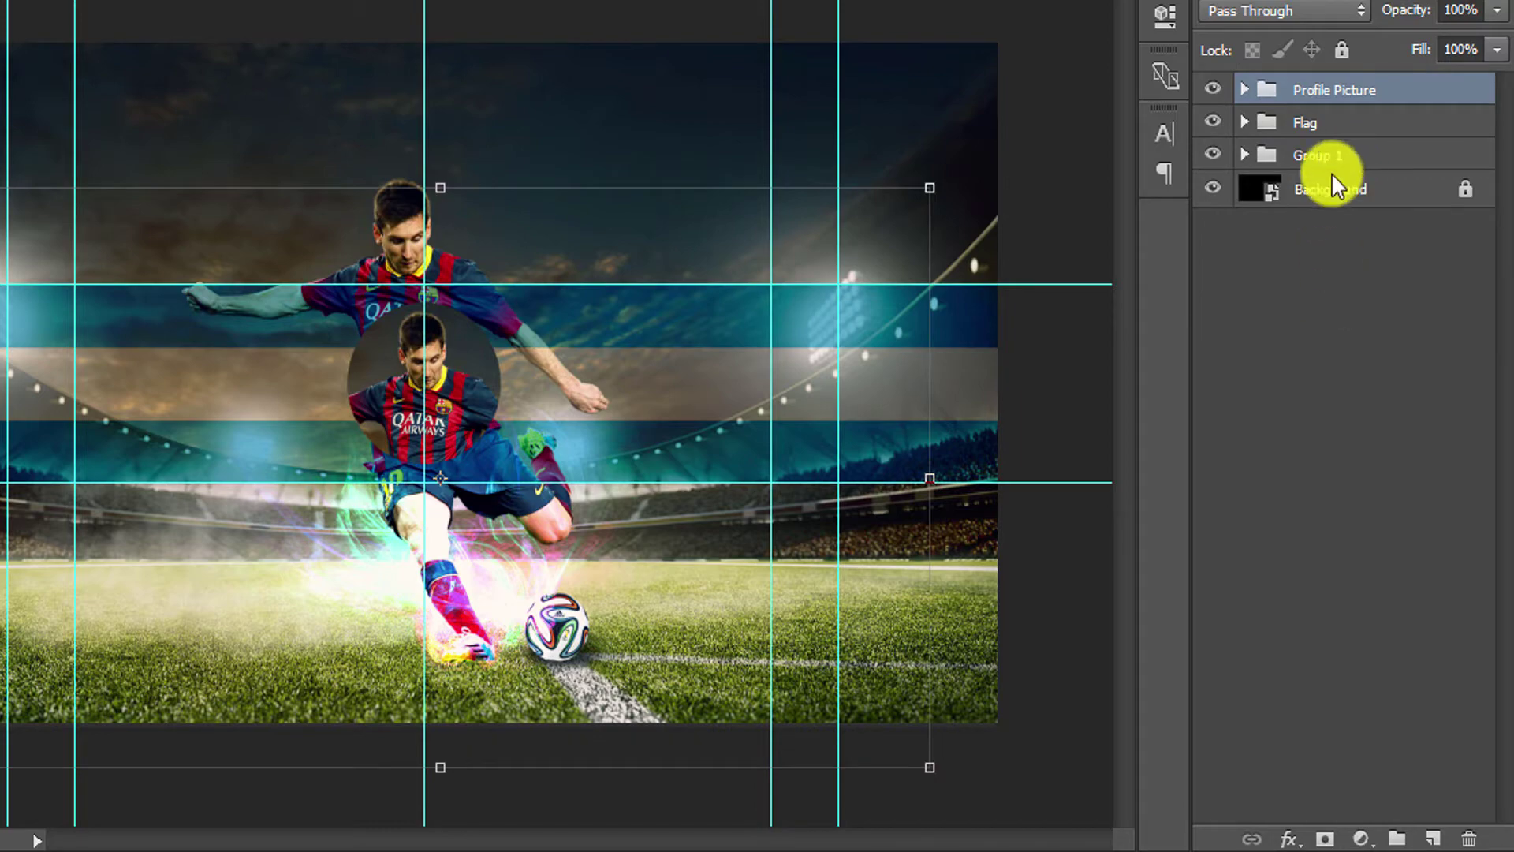
{"action": "left_click", "coordinate": [1277, 155]}
{"action": "left_click", "coordinate": [1442, 193]}
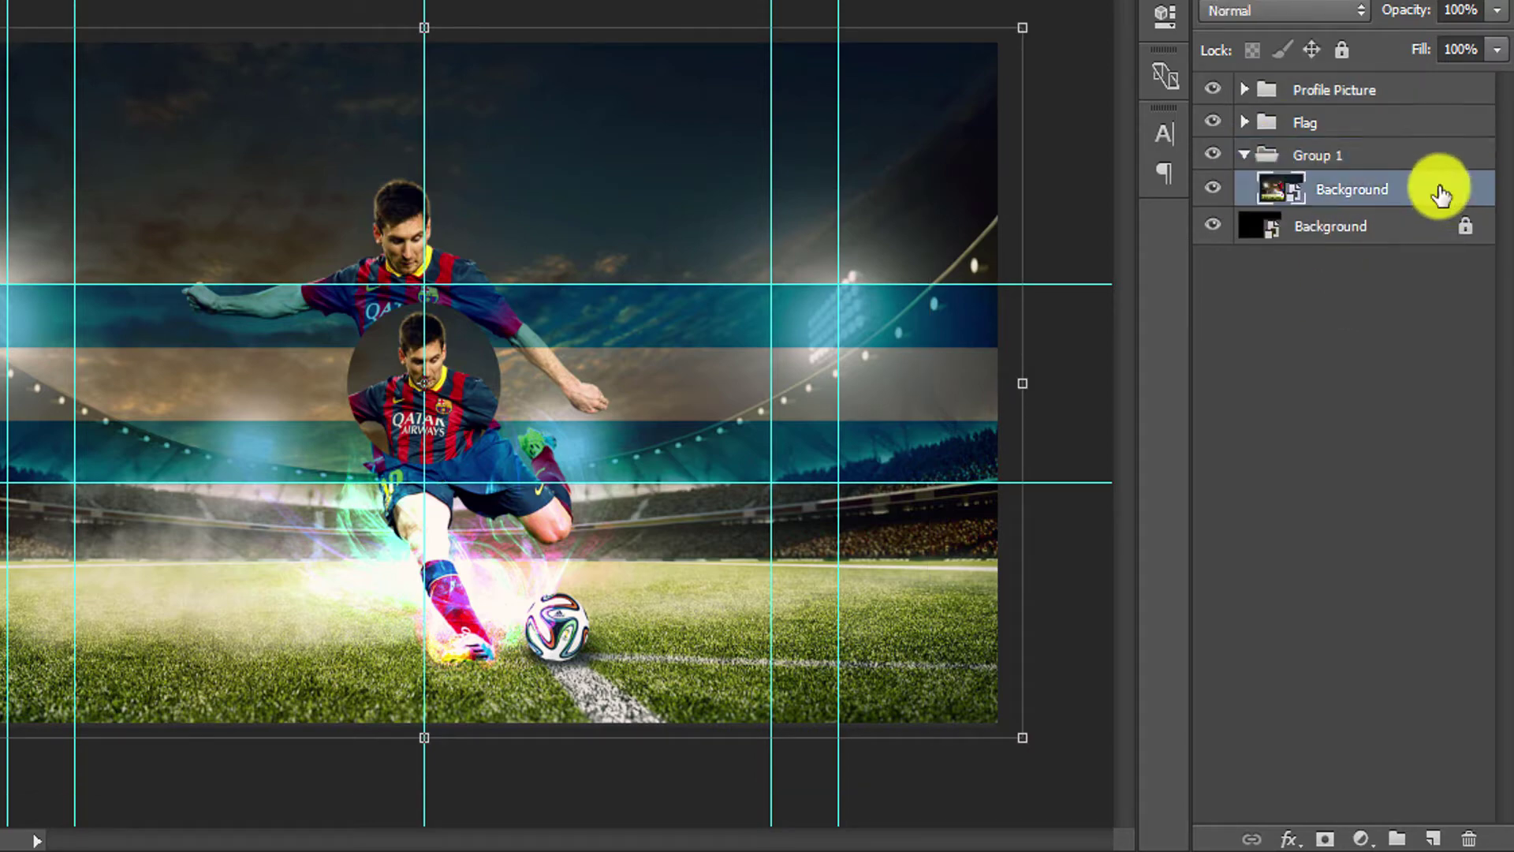
Add a Satin effect at about 15% to the background photo.
{"action": "double_click", "coordinate": [1439, 191]}
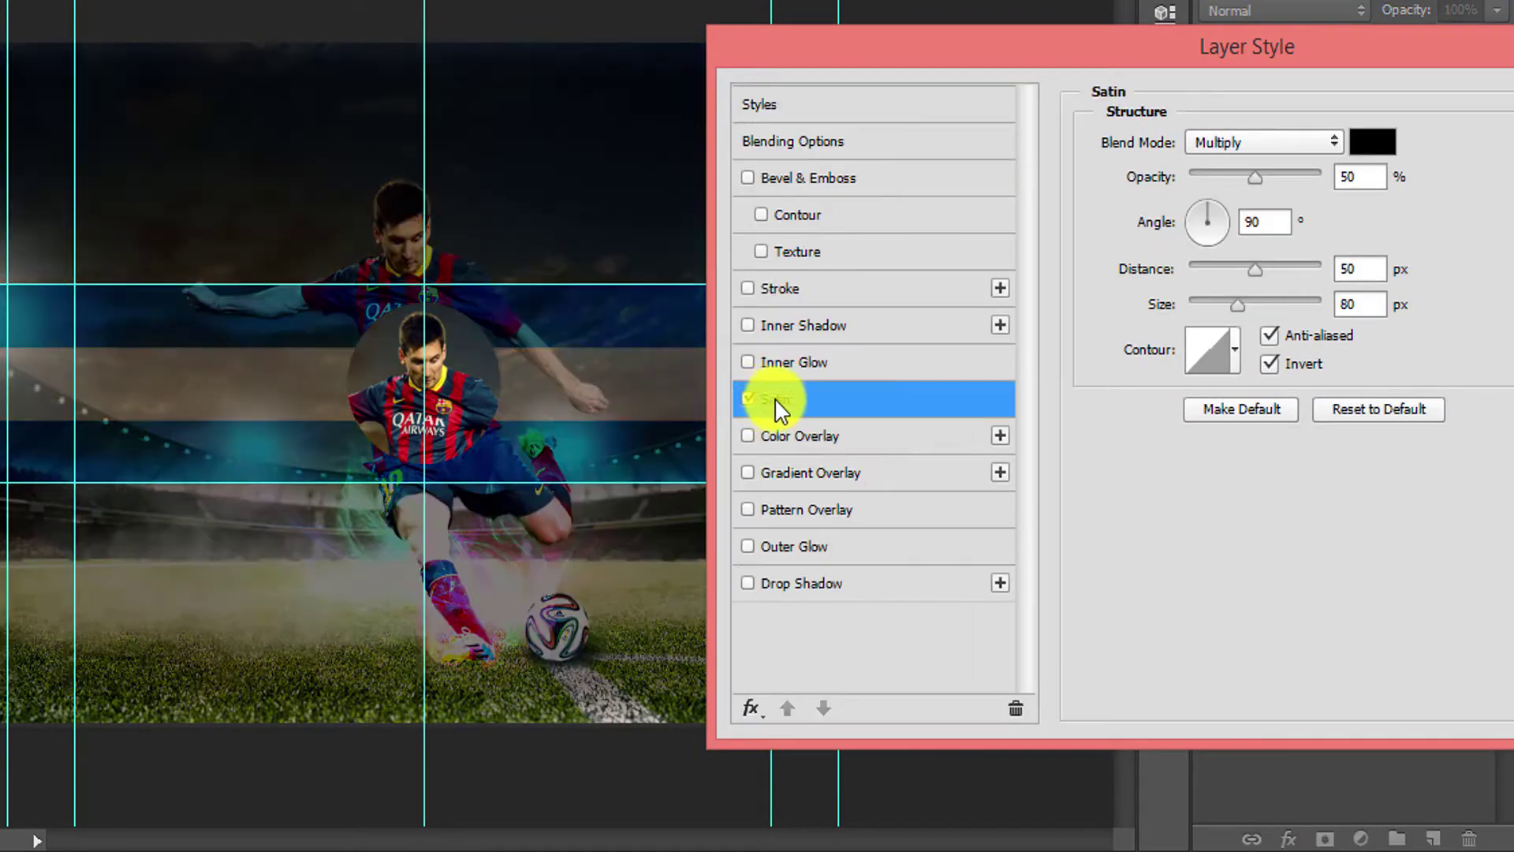
{"action": "mouse_move", "coordinate": [1255, 178]}
{"action": "left_mouse_down"}
{"action": "mouse_move", "coordinate": [1220, 175]}
{"action": "mouse_move", "coordinate": [1244, 207]}
{"action": "left_mouse_up"}
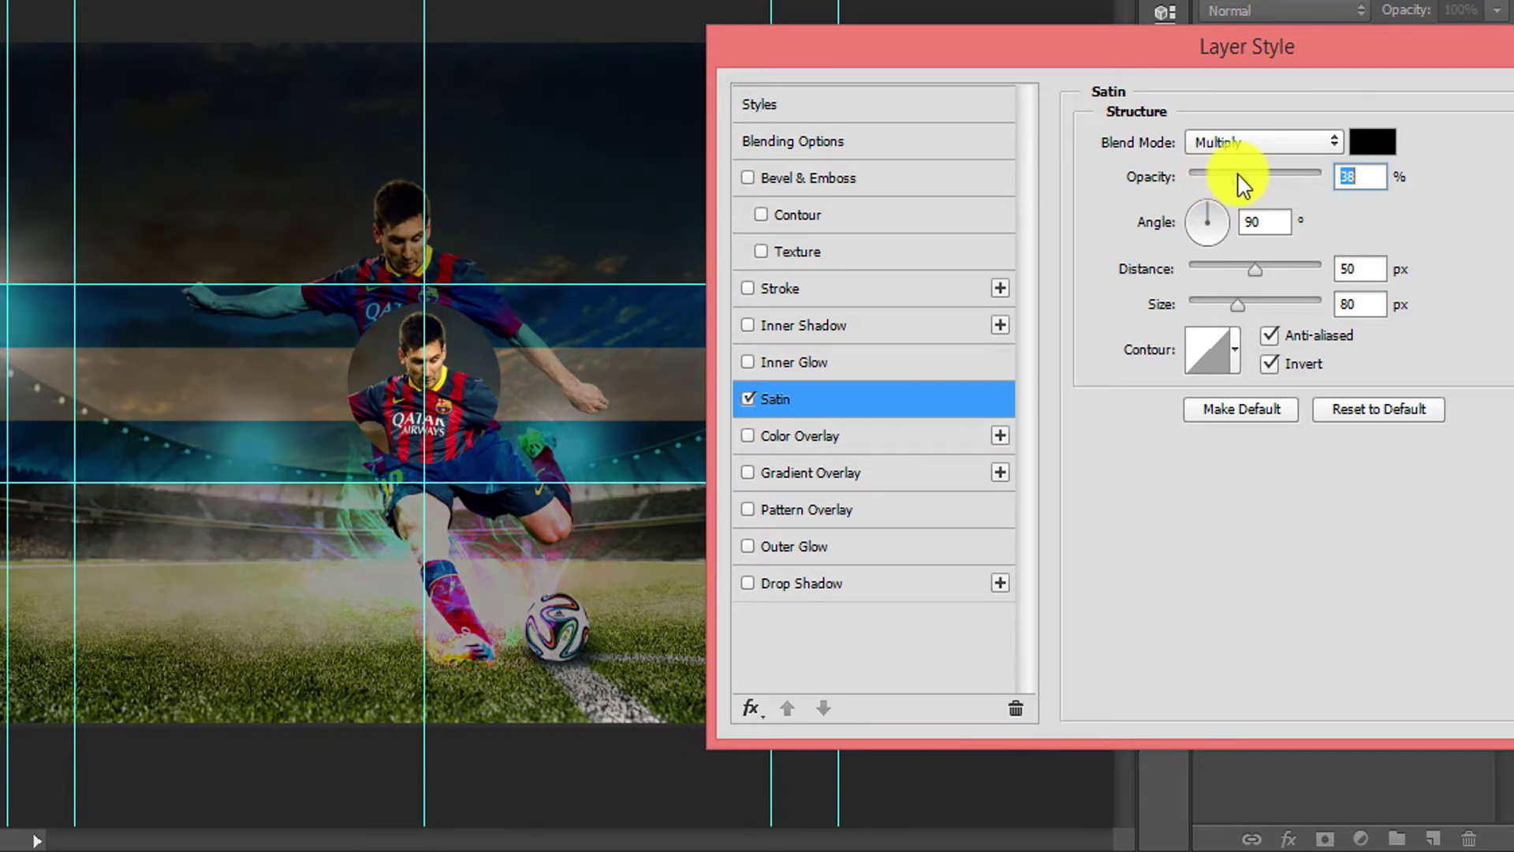
{"action": "left_click", "coordinate": [748, 436]}
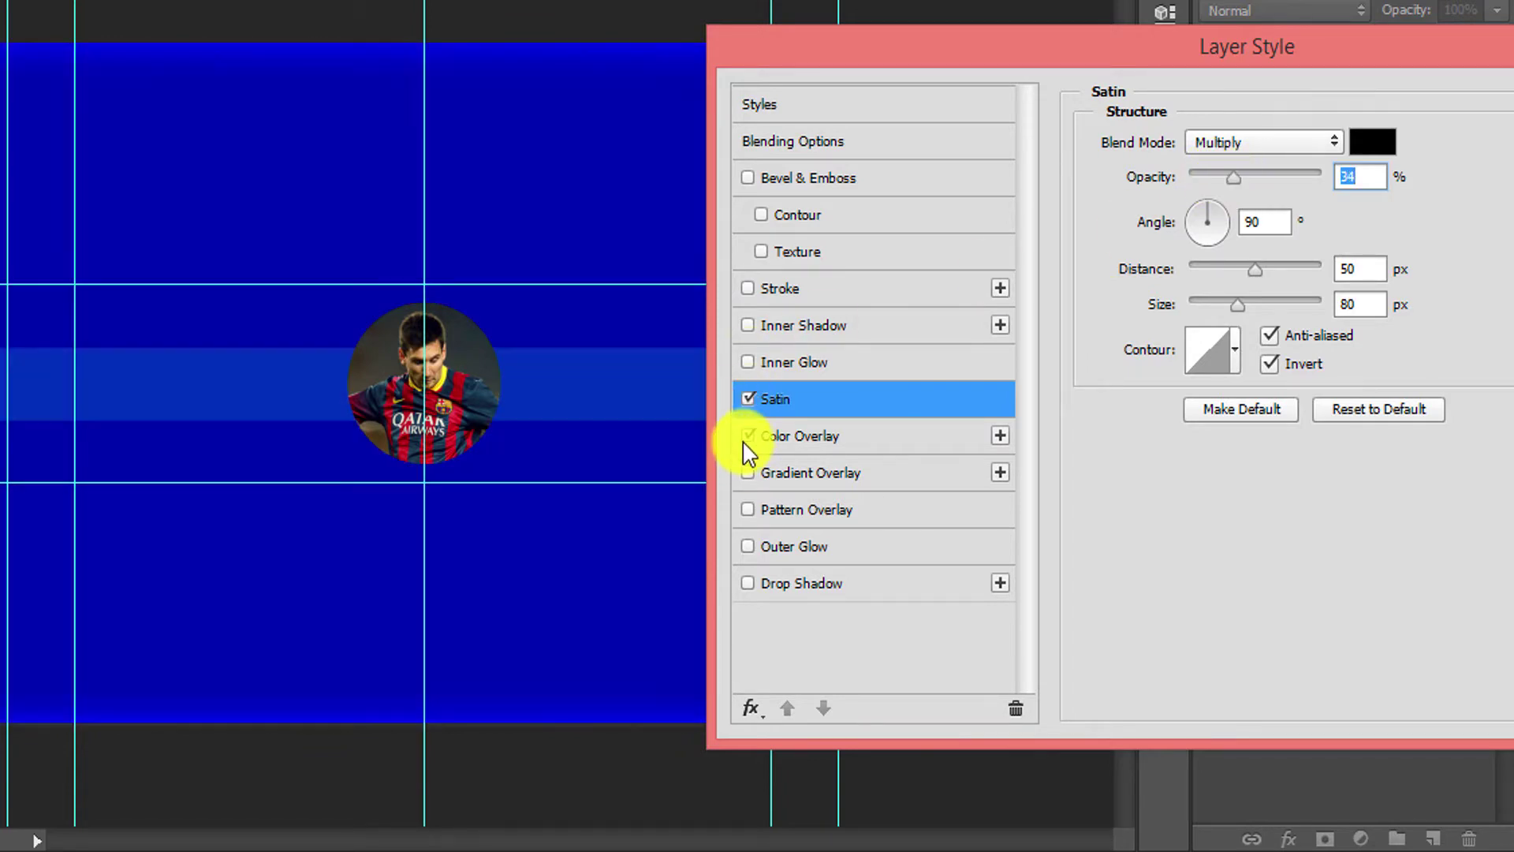
{"action": "left_click", "coordinate": [748, 437]}
Add a Black, White Gradient Overlay in Multiply at low opacity with Reverse off.
{"action": "left_click", "coordinate": [747, 472]}
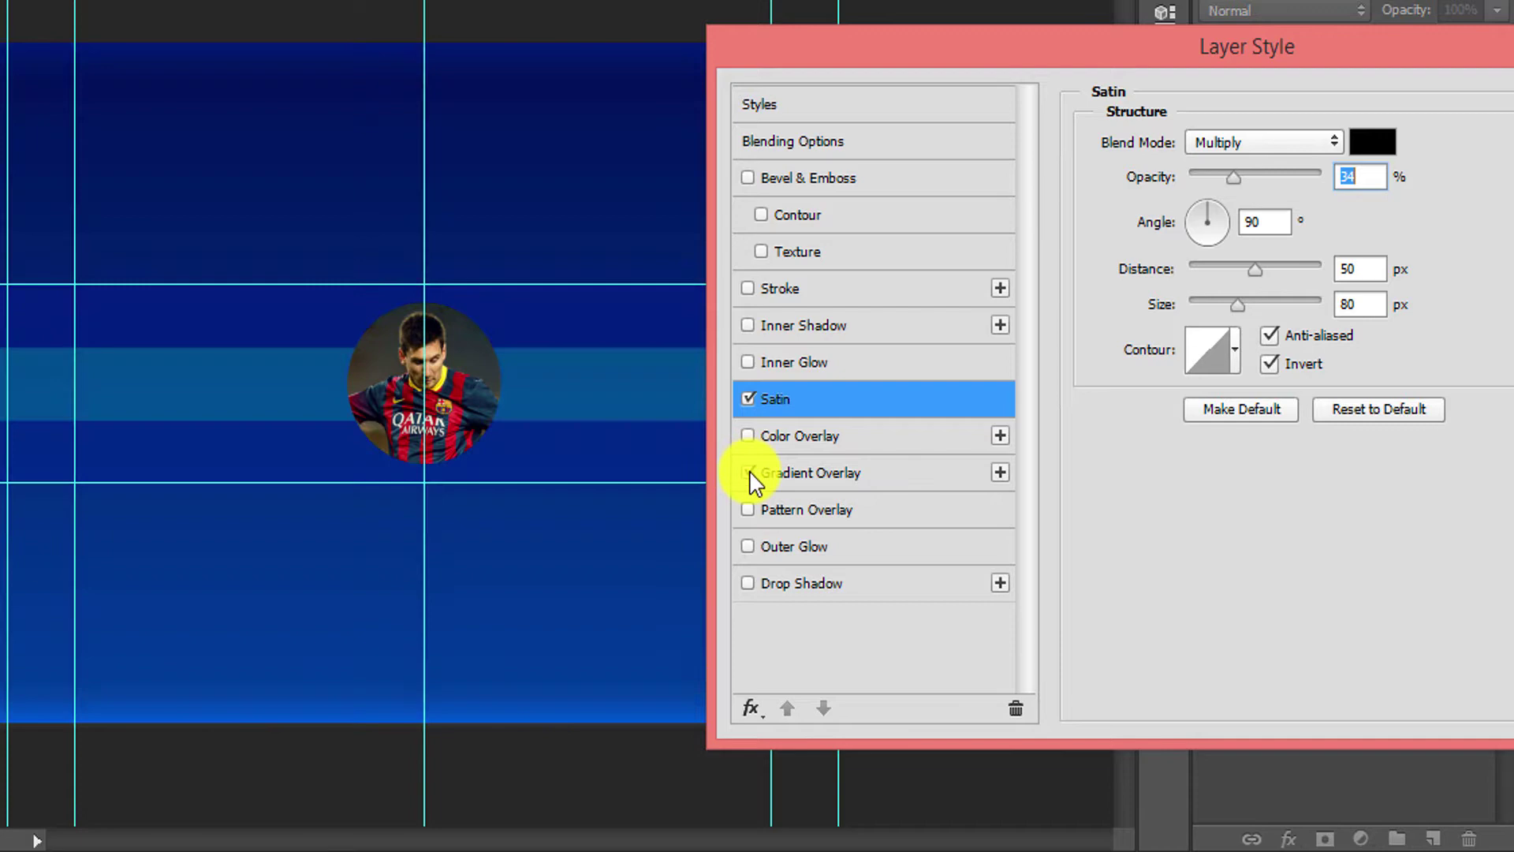
{"action": "left_click", "coordinate": [821, 473]}
{"action": "left_click", "coordinate": [1248, 211]}
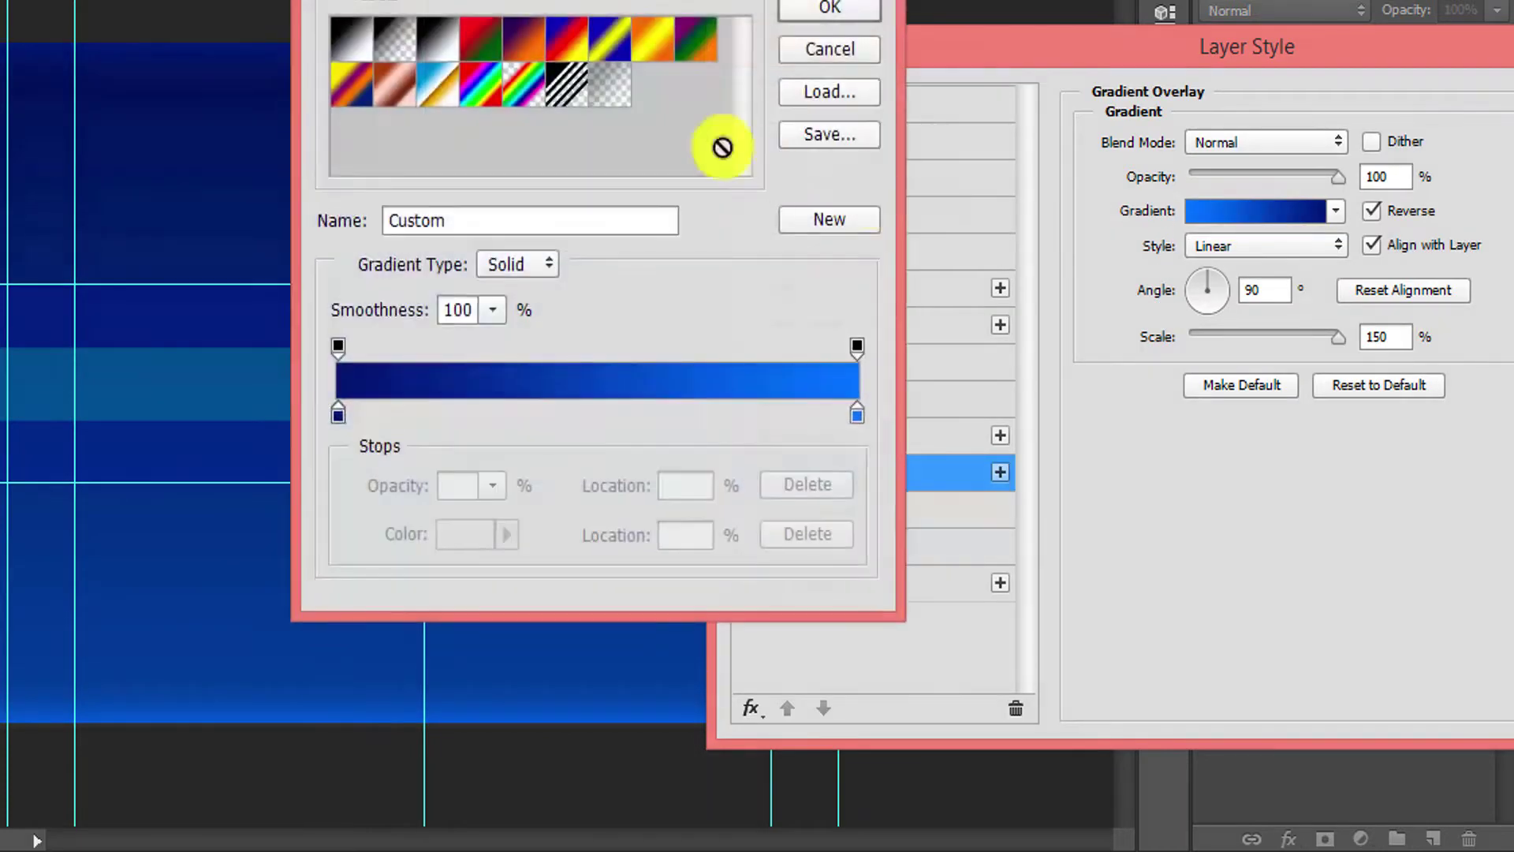
{"action": "left_click", "coordinate": [441, 39]}
{"action": "left_click", "coordinate": [825, 9]}
{"action": "left_click", "coordinate": [1262, 142]}
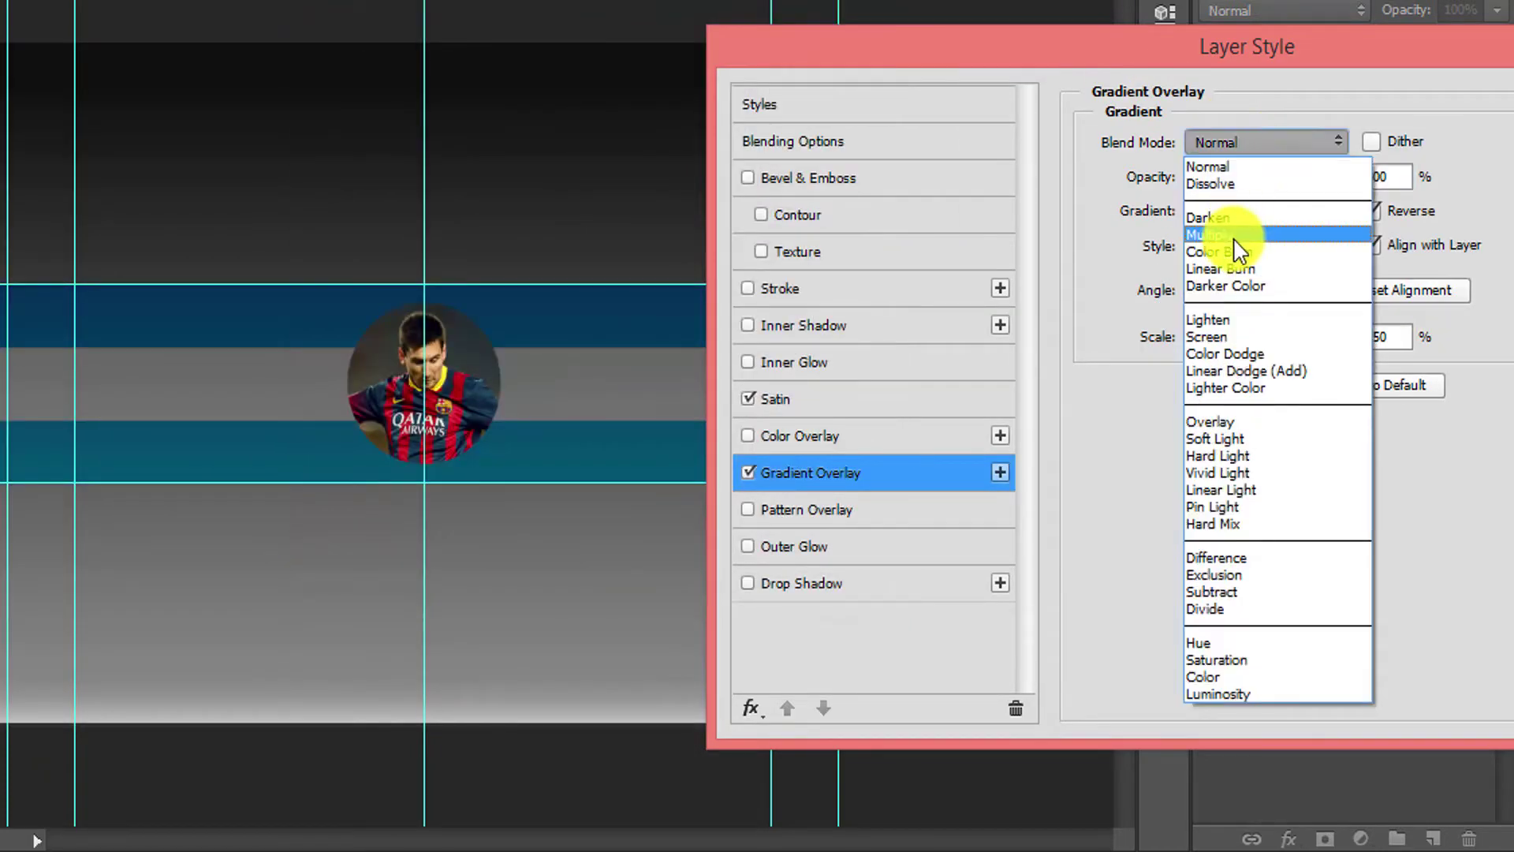
{"action": "left_click", "coordinate": [1238, 240]}
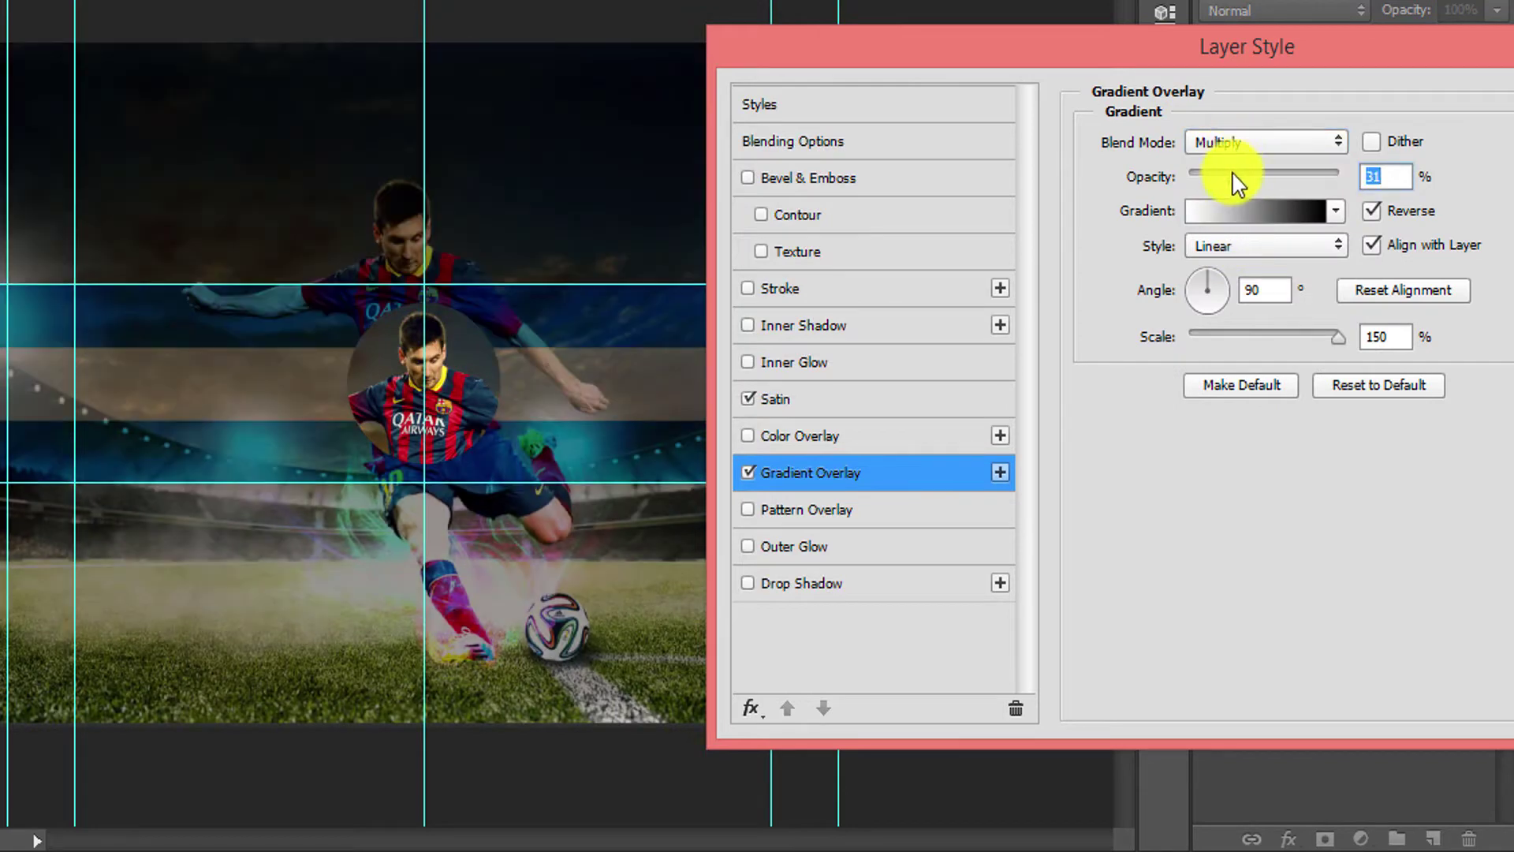
{"action": "type", "text": "7"}
{"action": "left_click", "coordinate": [1371, 211]}
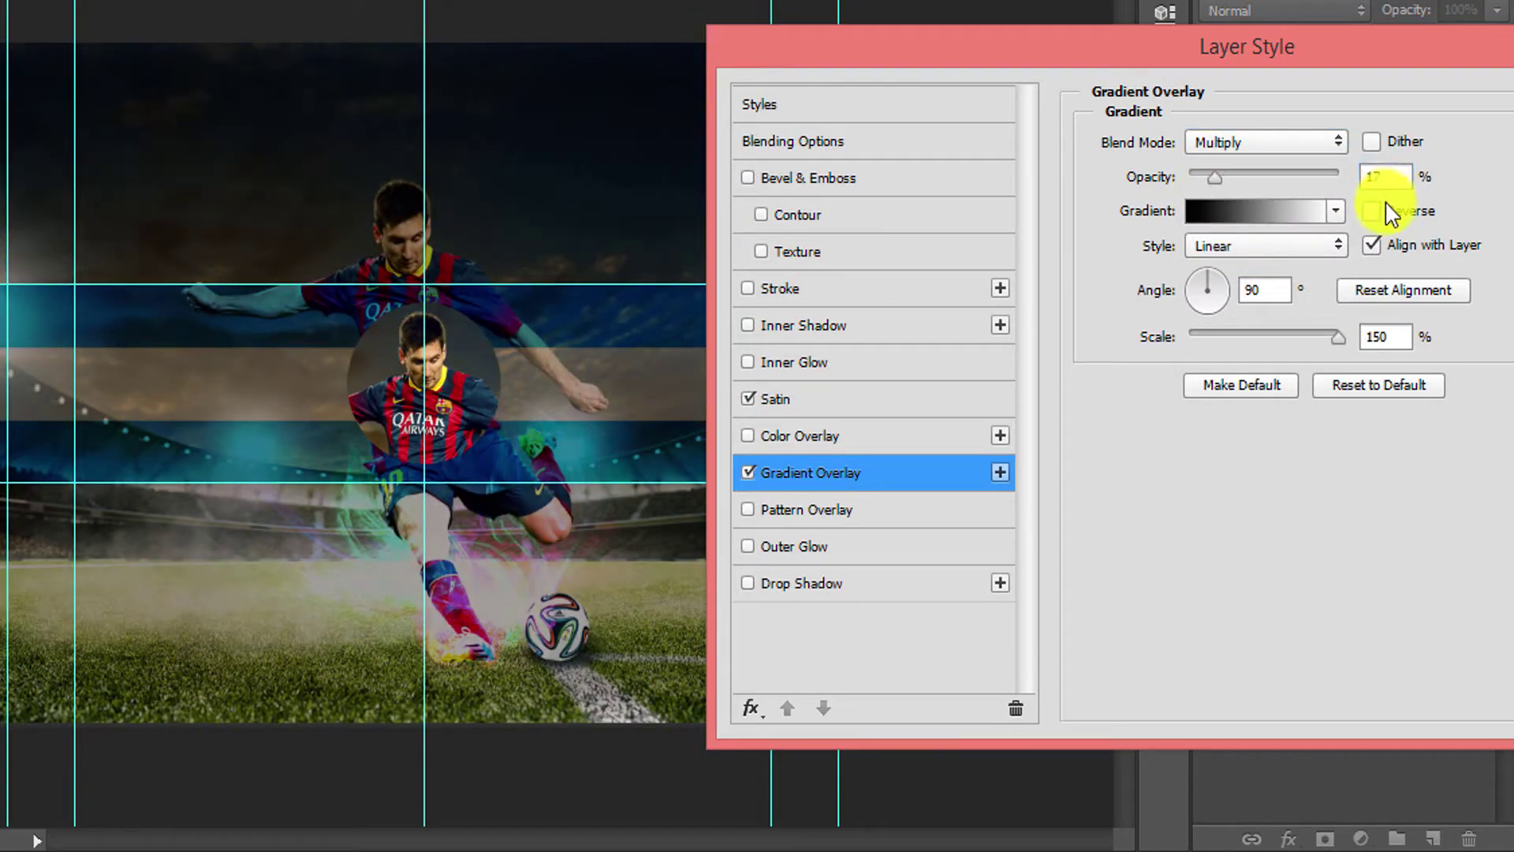
{"action": "mouse_move", "coordinate": [1217, 177]}
{"action": "left_mouse_down"}
{"action": "mouse_move", "coordinate": [1255, 182]}
{"action": "mouse_move", "coordinate": [1190, 180]}
{"action": "mouse_move", "coordinate": [1205, 180]}
{"action": "left_mouse_up"}
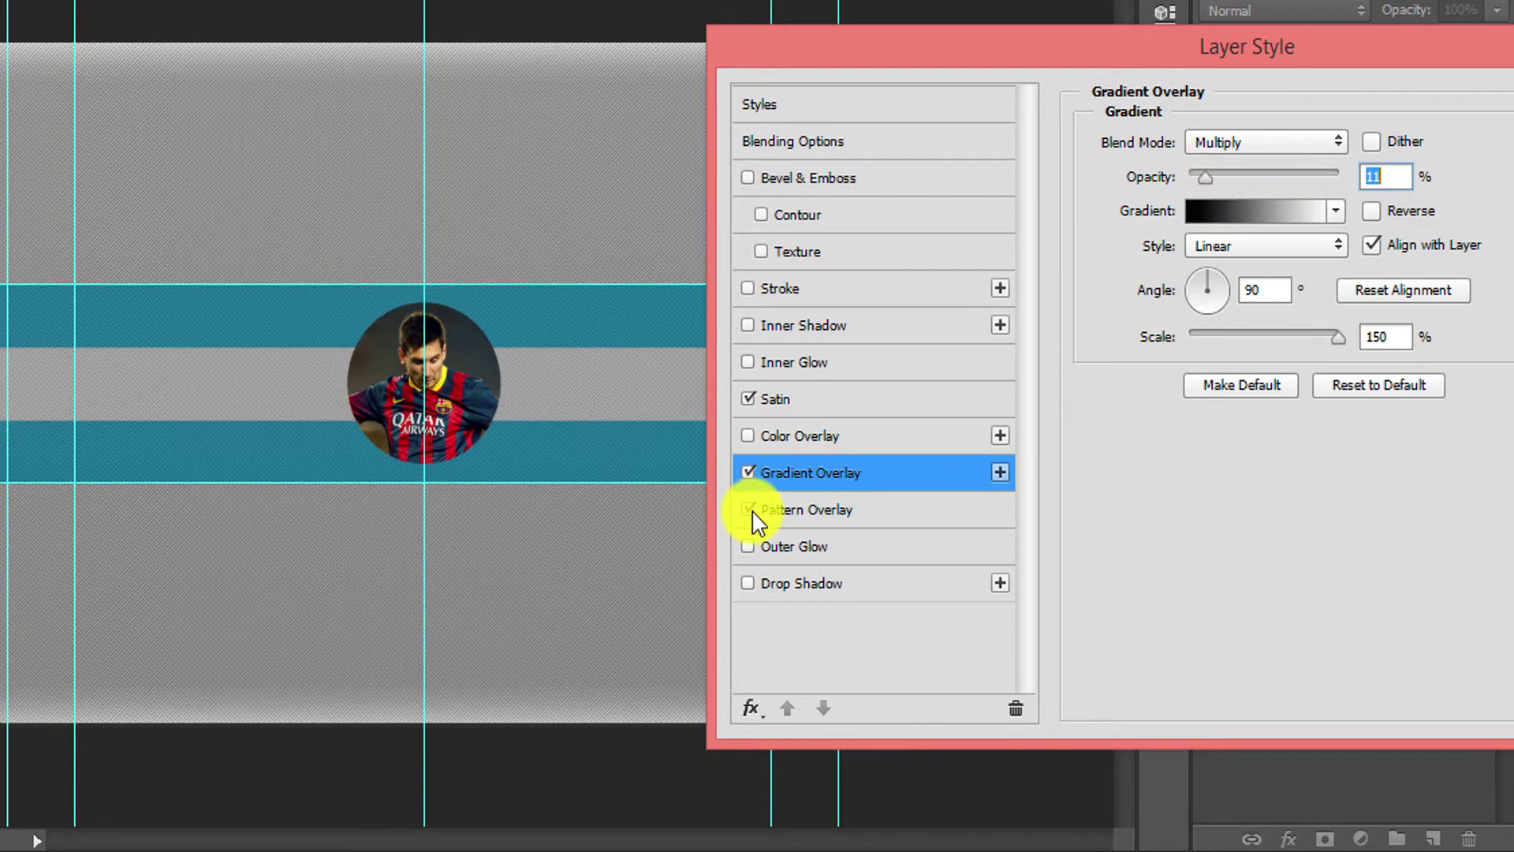
Try Pattern Overlay and Outer Glow, leave them off, and apply the layer styles.
{"action": "left_click", "coordinate": [749, 511]}
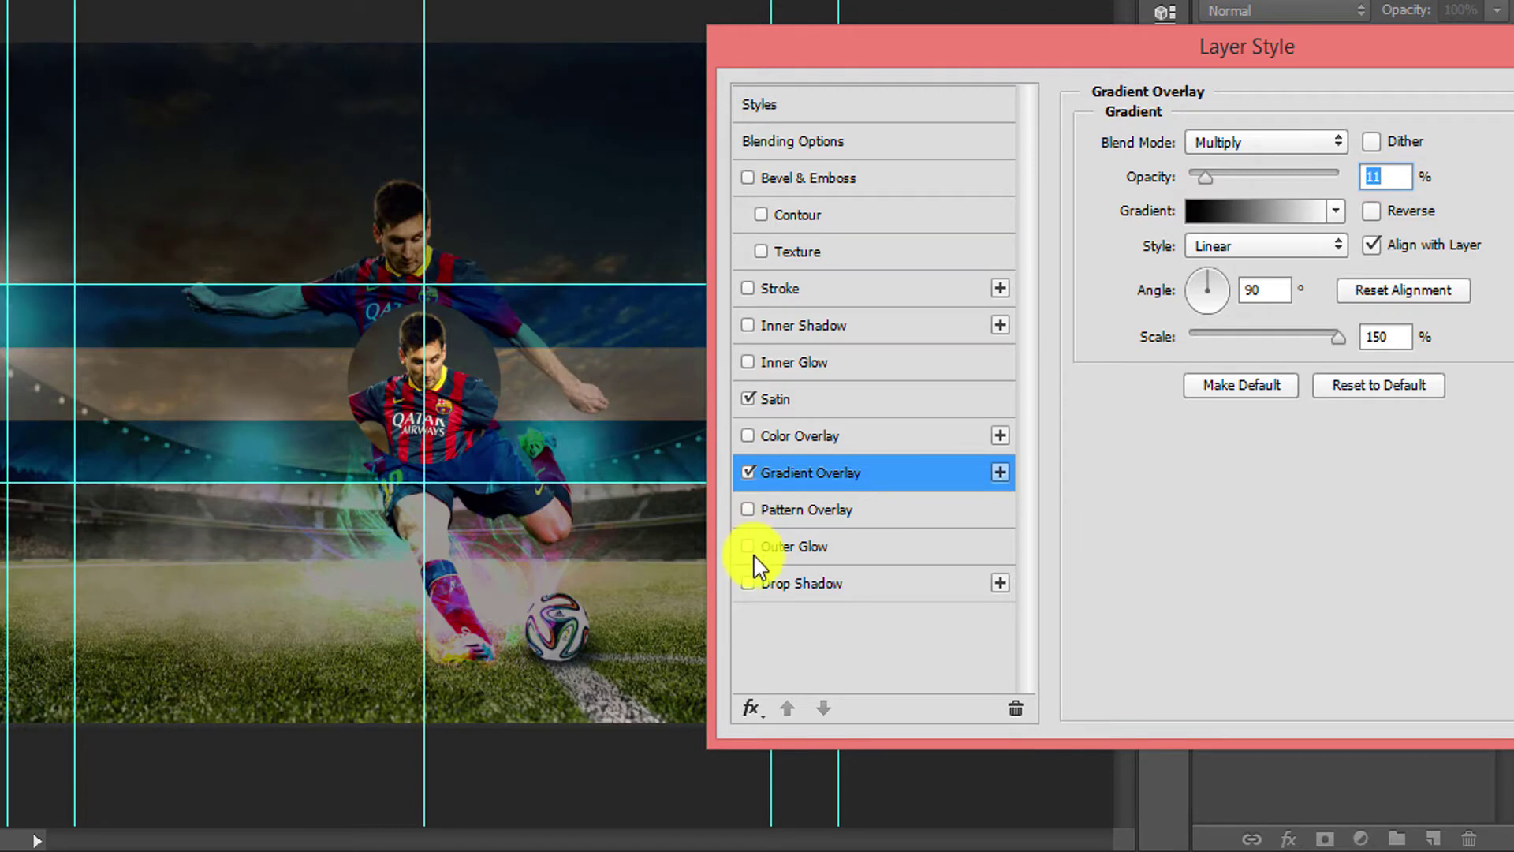
{"action": "left_click", "coordinate": [749, 547]}
{"action": "left_click", "coordinate": [749, 547]}
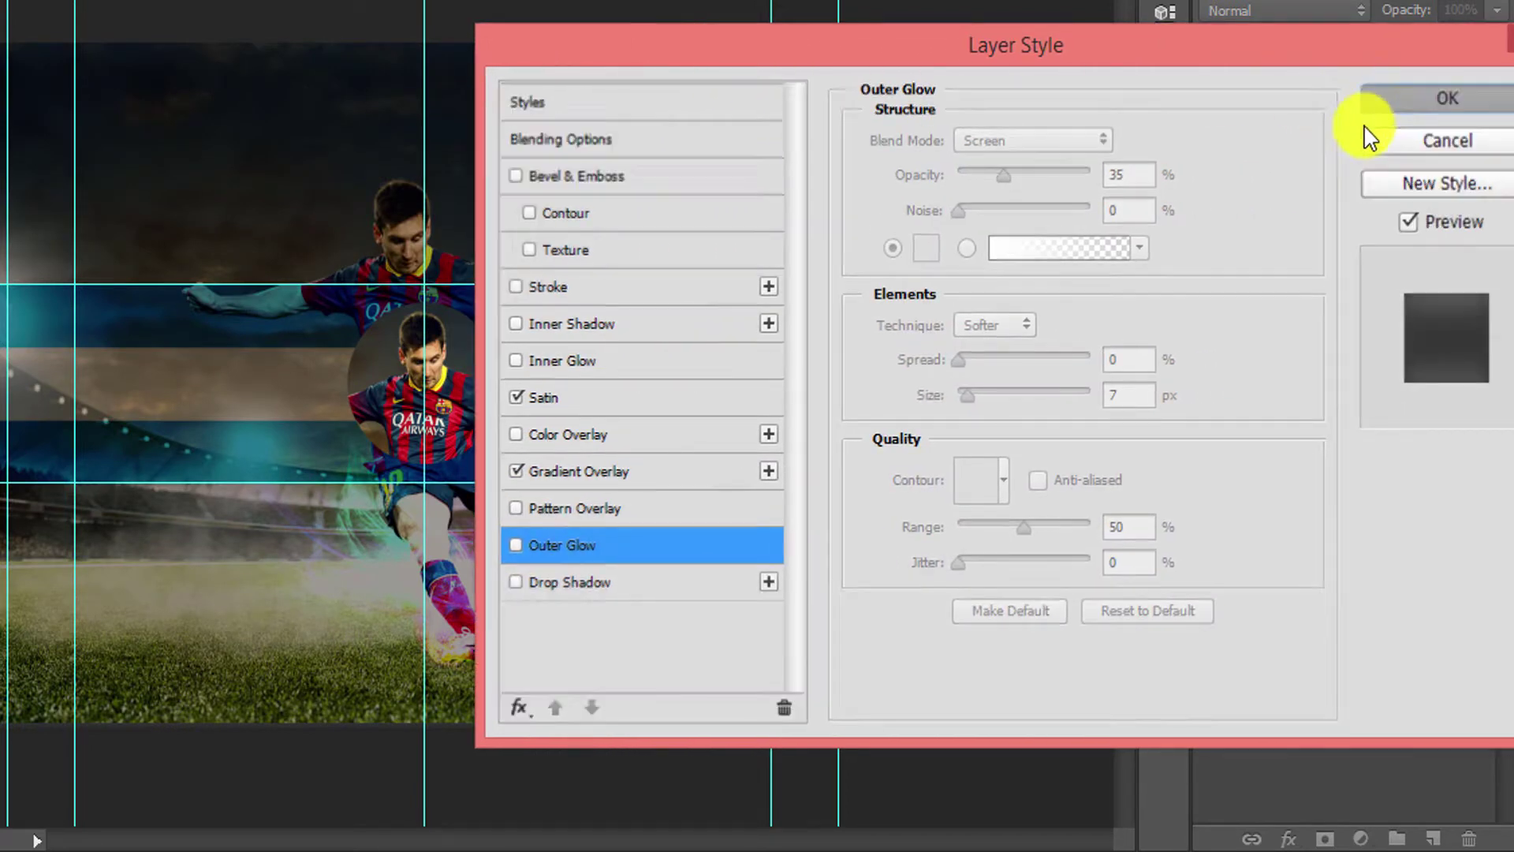
{"action": "left_click", "coordinate": [1400, 110]}
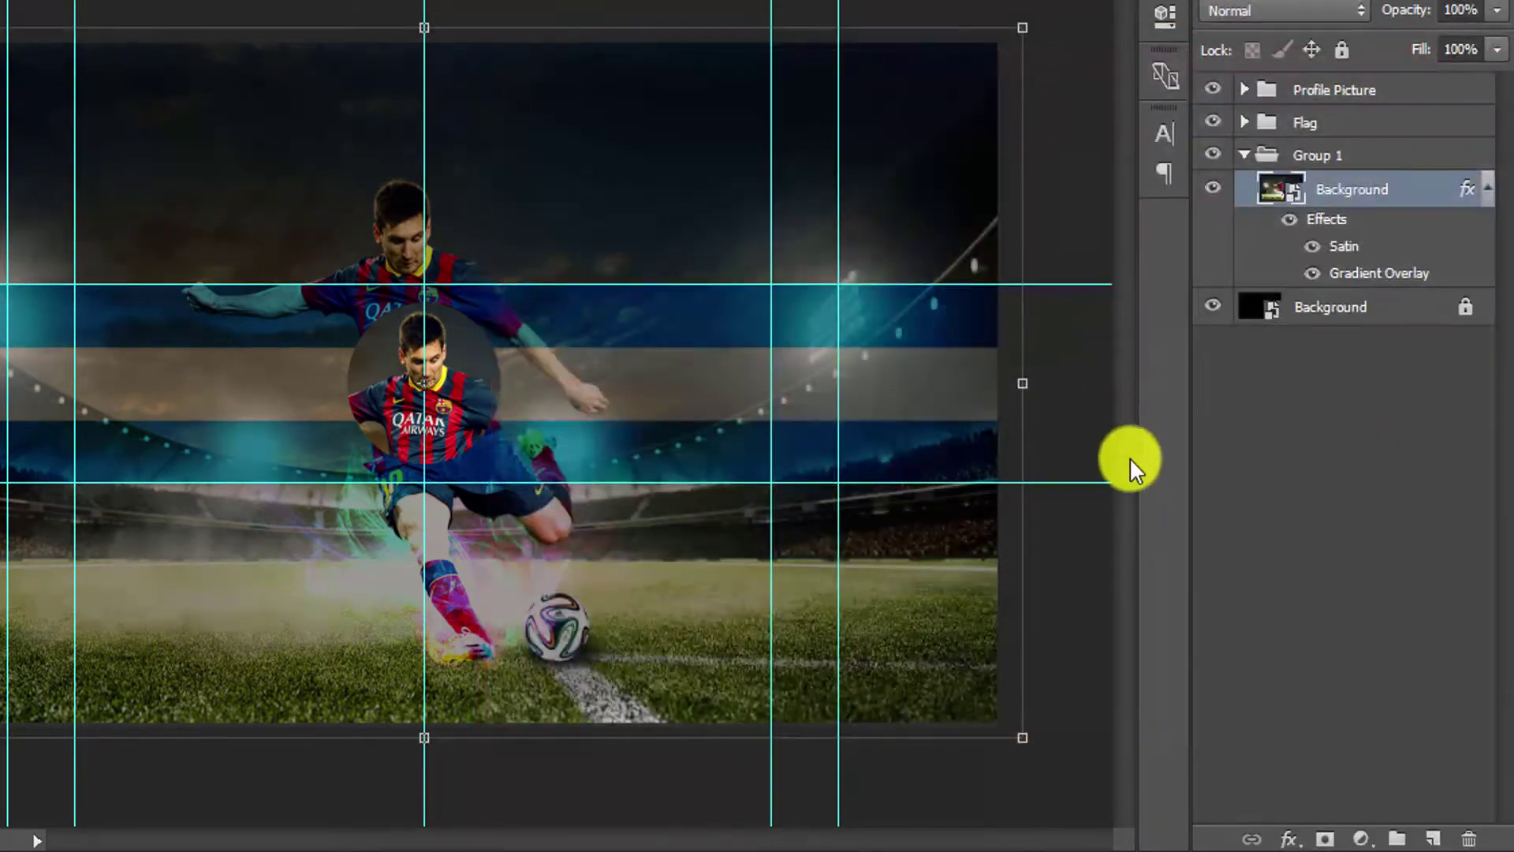
Add a new layer in Group 1 set to Screen blending.
{"action": "left_click", "coordinate": [1429, 839]}
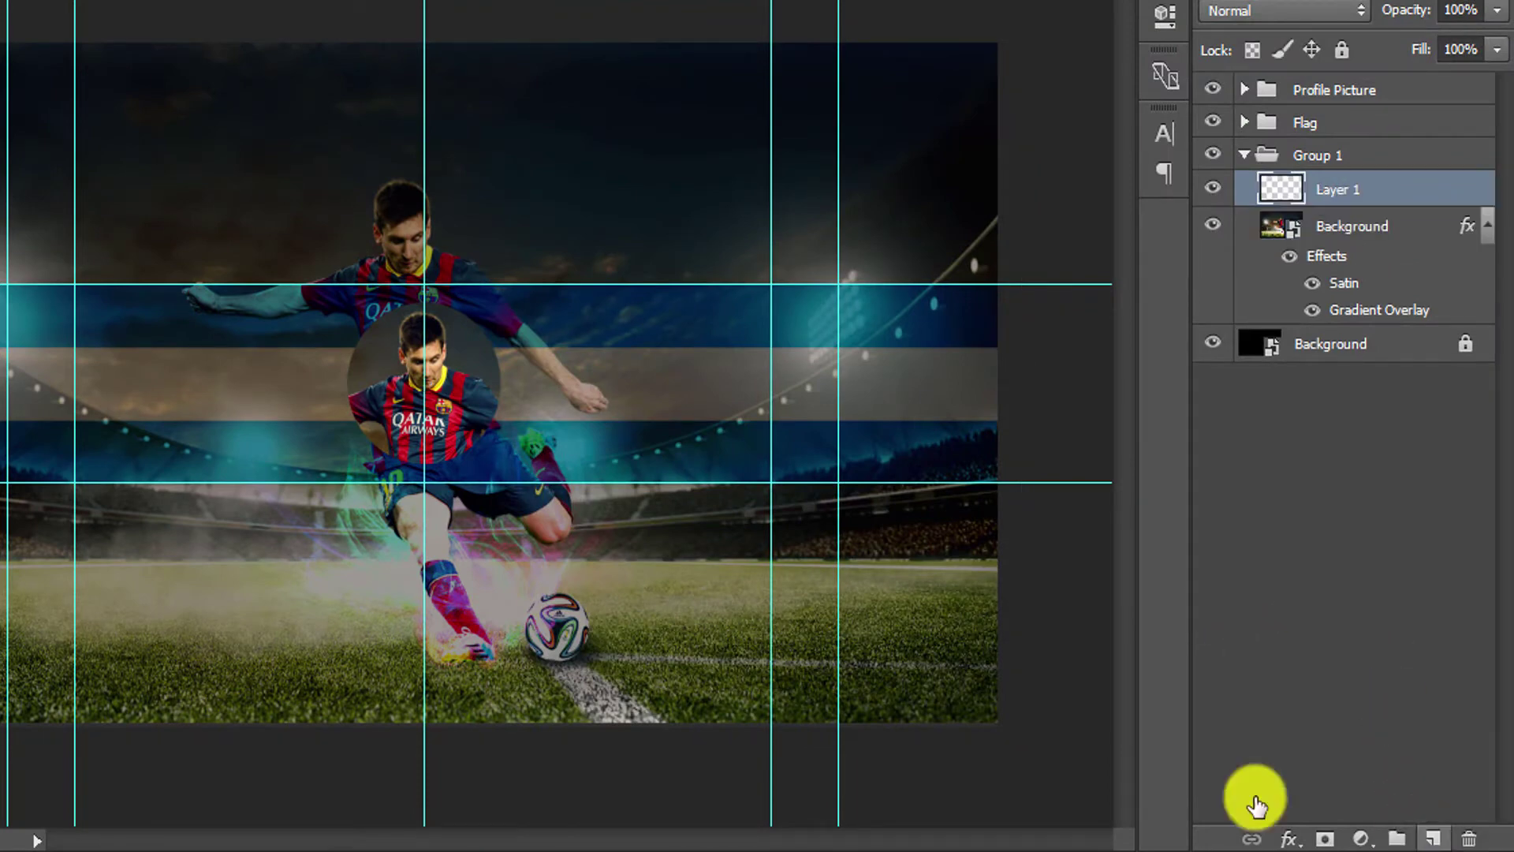
{"action": "left_click", "coordinate": [1333, 12]}
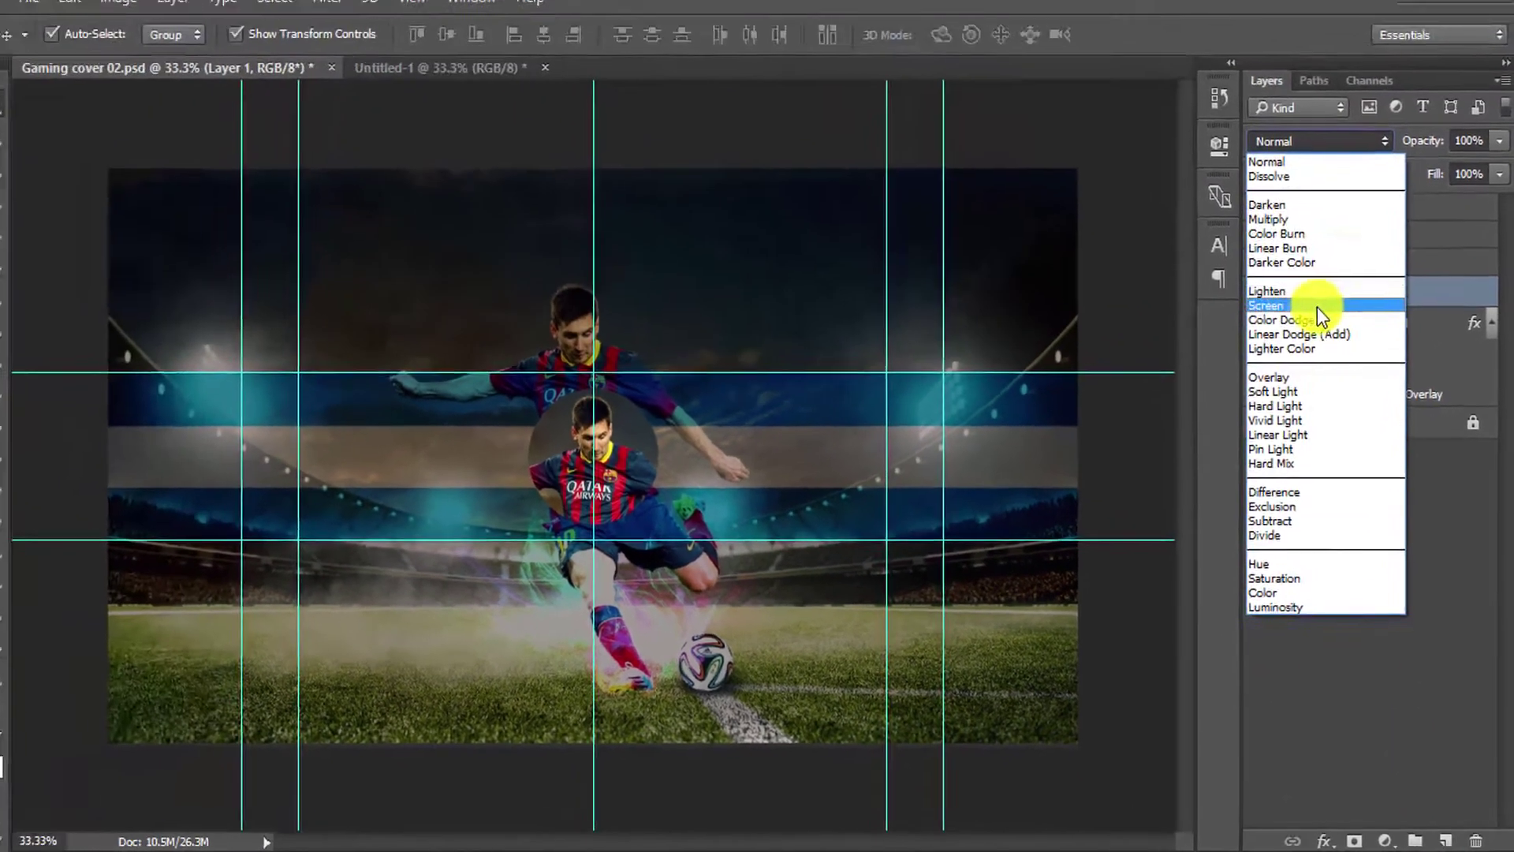
{"action": "left_click", "coordinate": [1318, 306]}
Paint soft teal glows at the upper-left and lower-right with a large soft brush.
{"action": "left_click", "coordinate": [22, 339]}
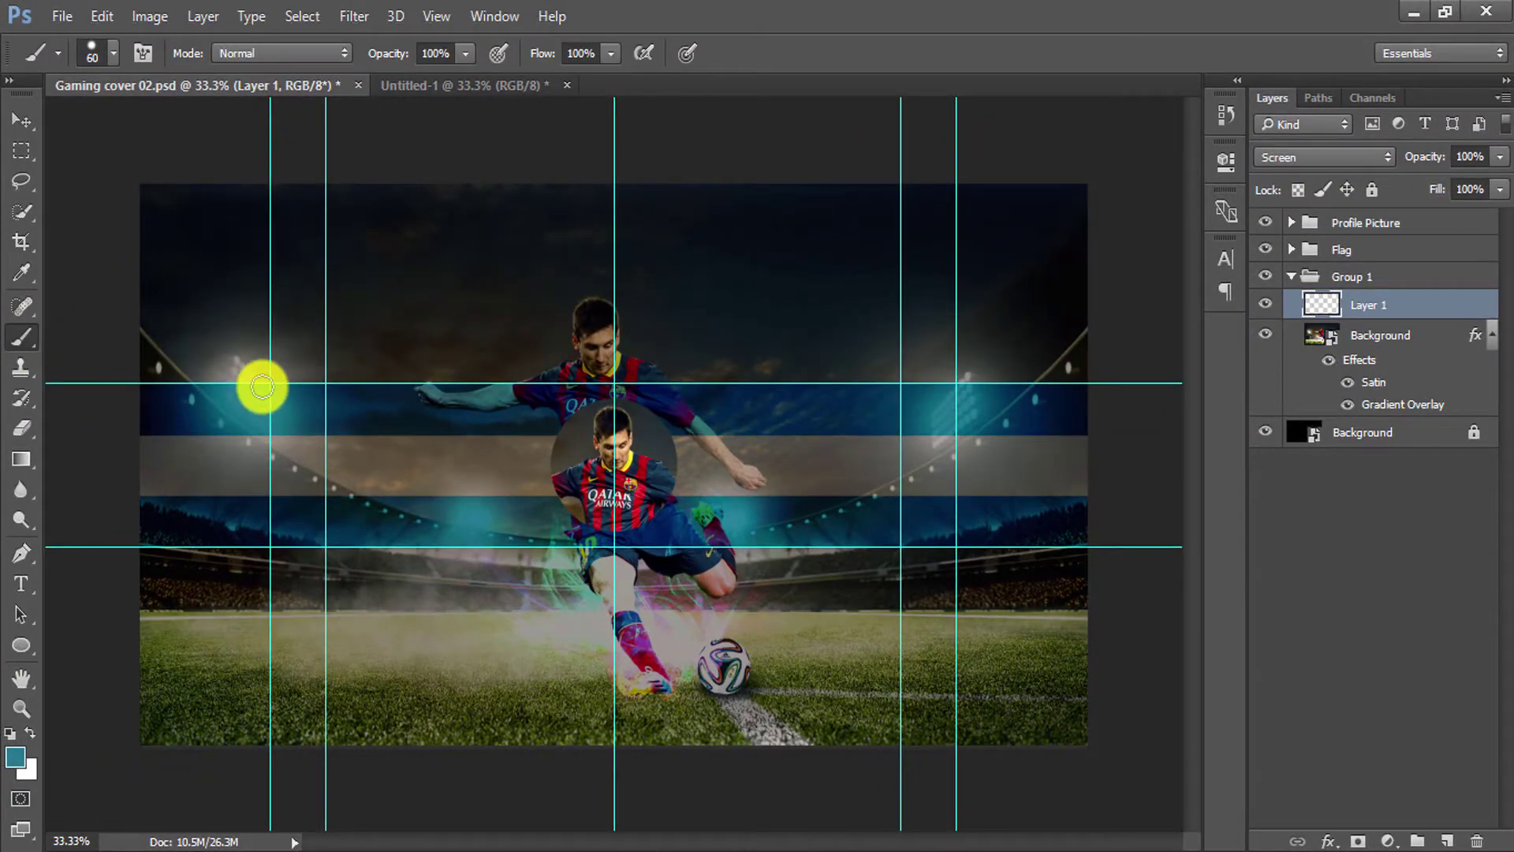
{"action": "key", "text": "bracketright"}
{"action": "key", "text": "bracketright"}
{"action": "key", "text": "bracketright"}
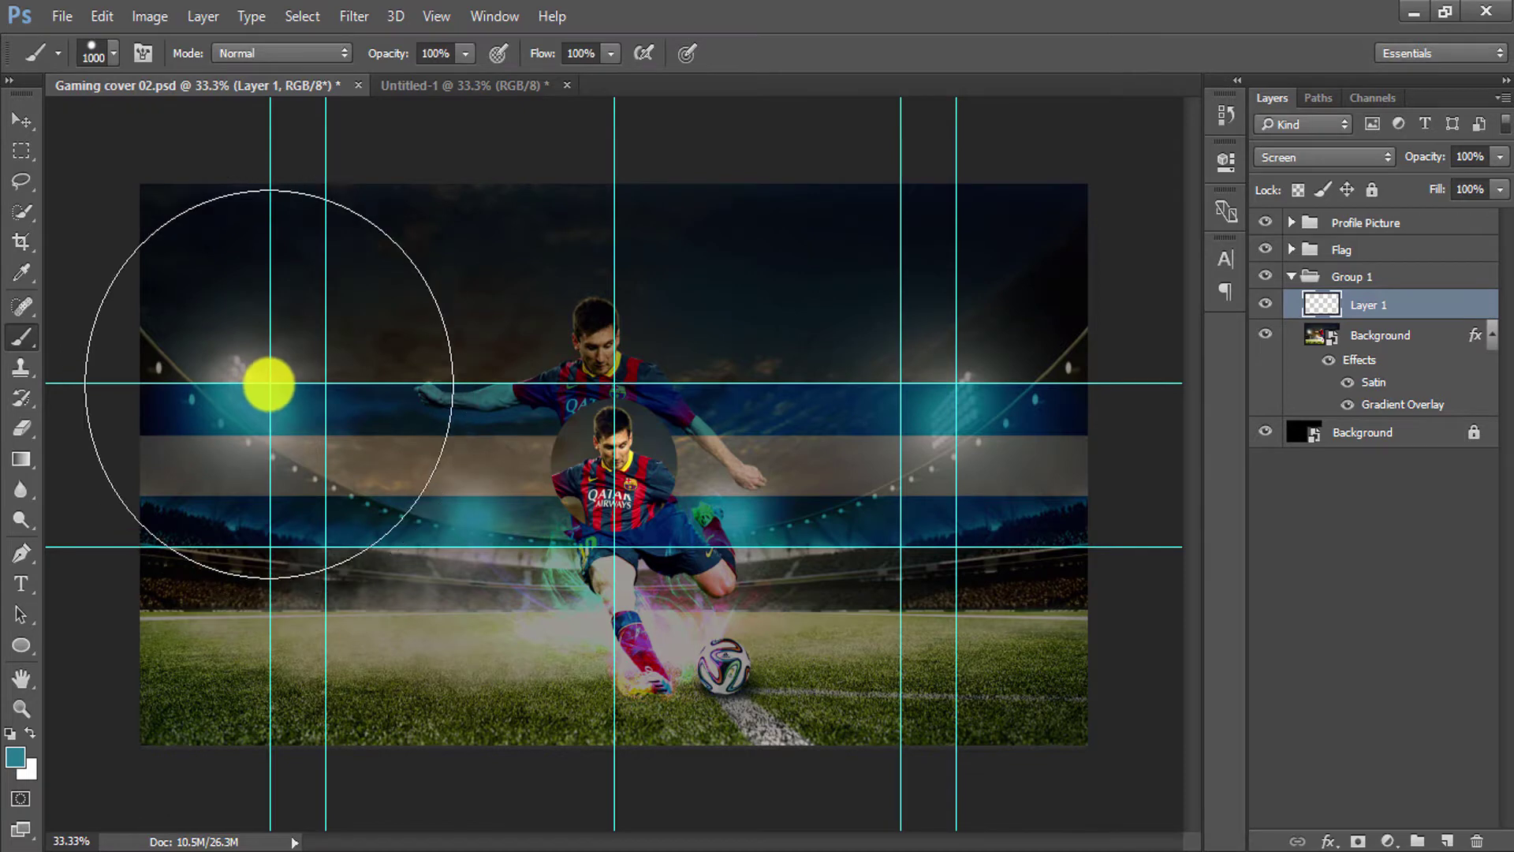
{"action": "left_click", "coordinate": [327, 320]}
{"action": "key", "text": "ctrl+z"}
{"action": "right_click", "coordinate": [517, 365]}
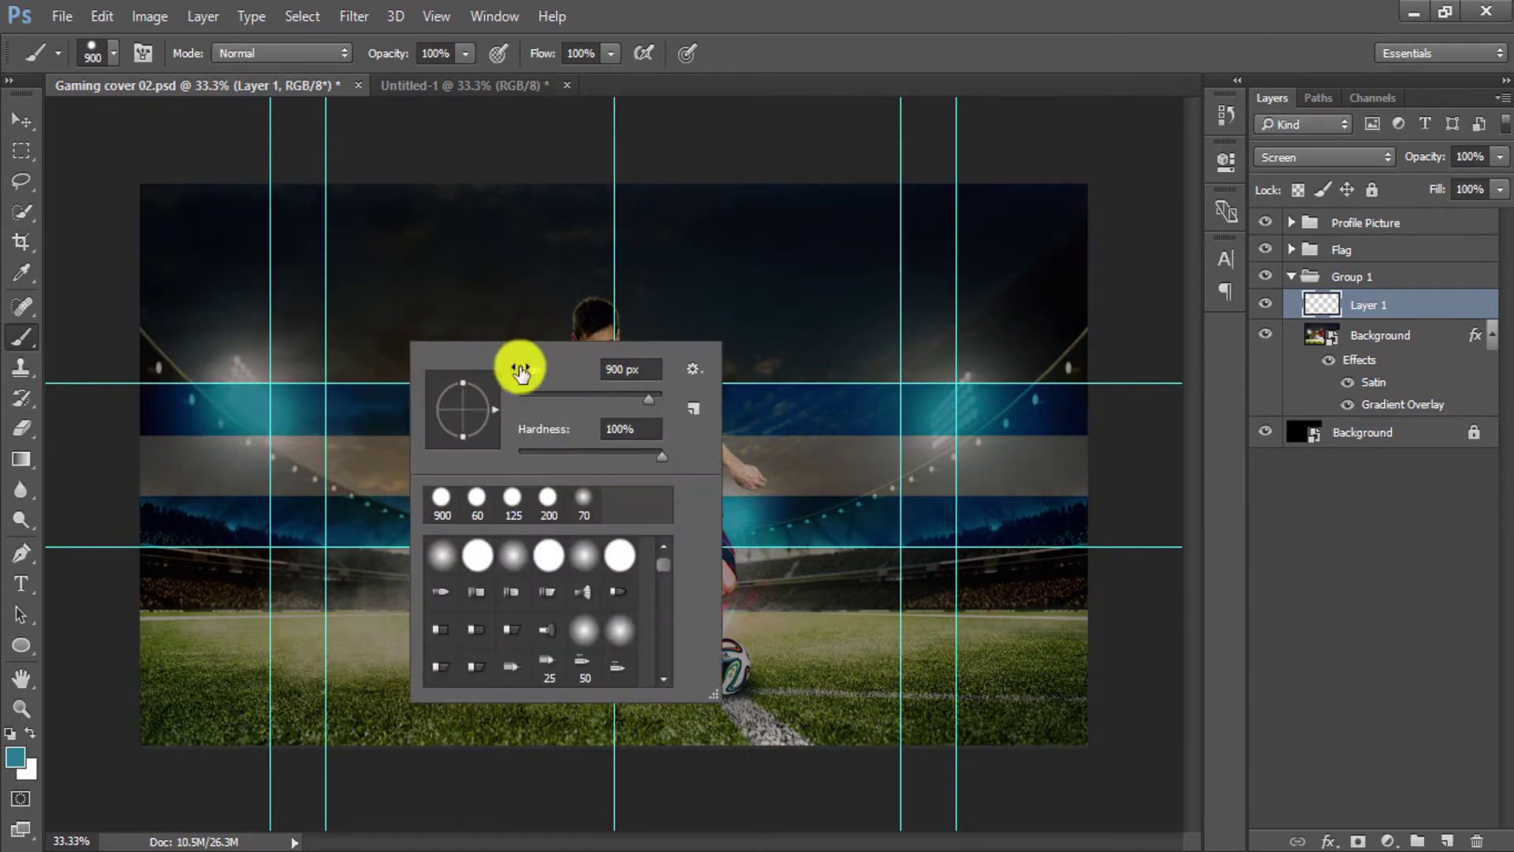
{"action": "left_click", "coordinate": [575, 152]}
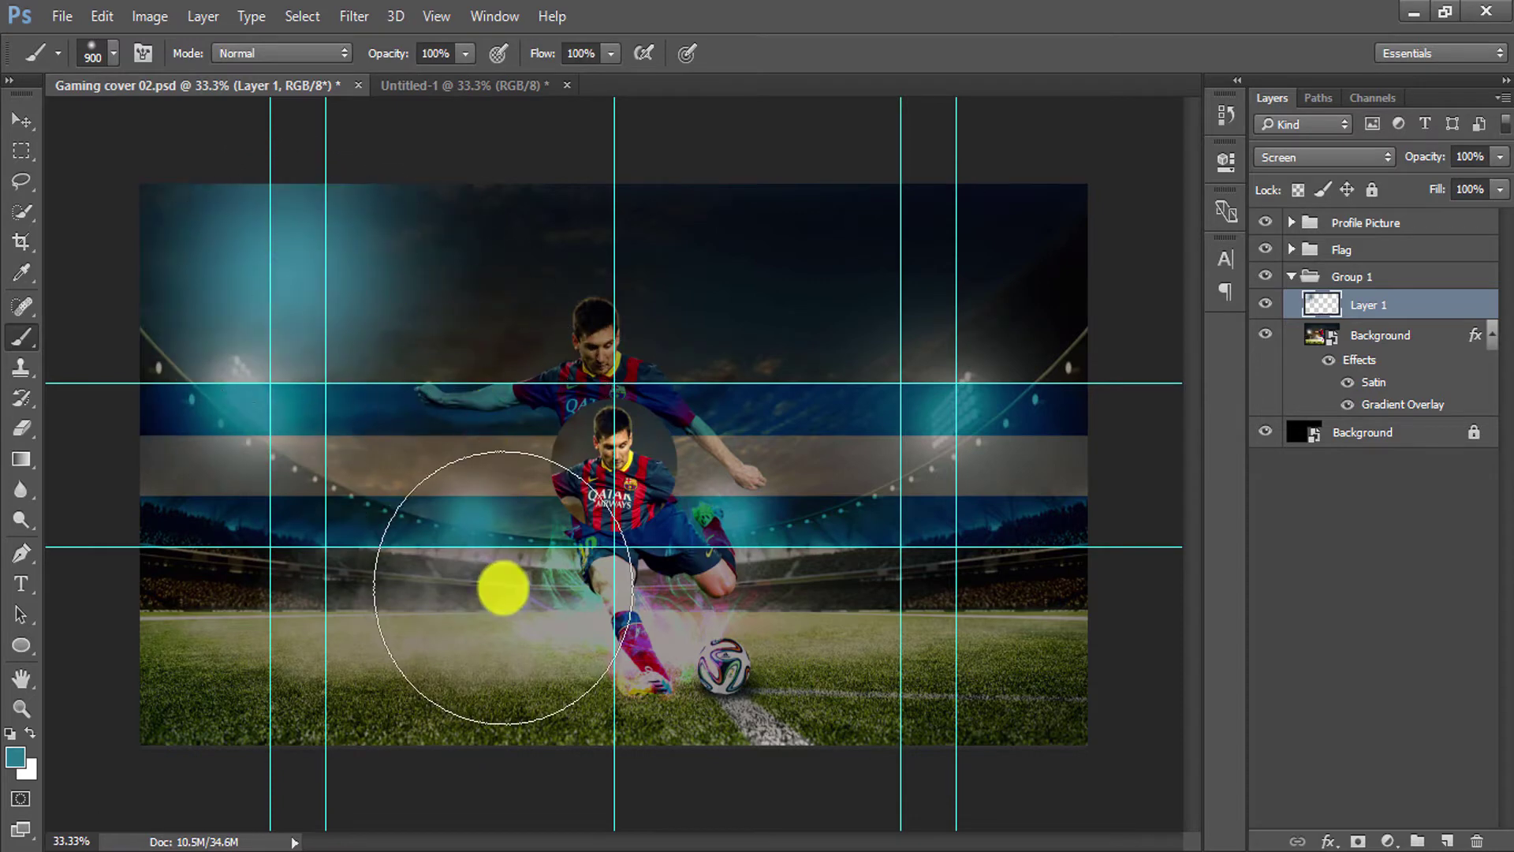
{"action": "key", "text": "bracketright"}
{"action": "key", "text": "bracketright"}
{"action": "key", "text": "bracketright"}
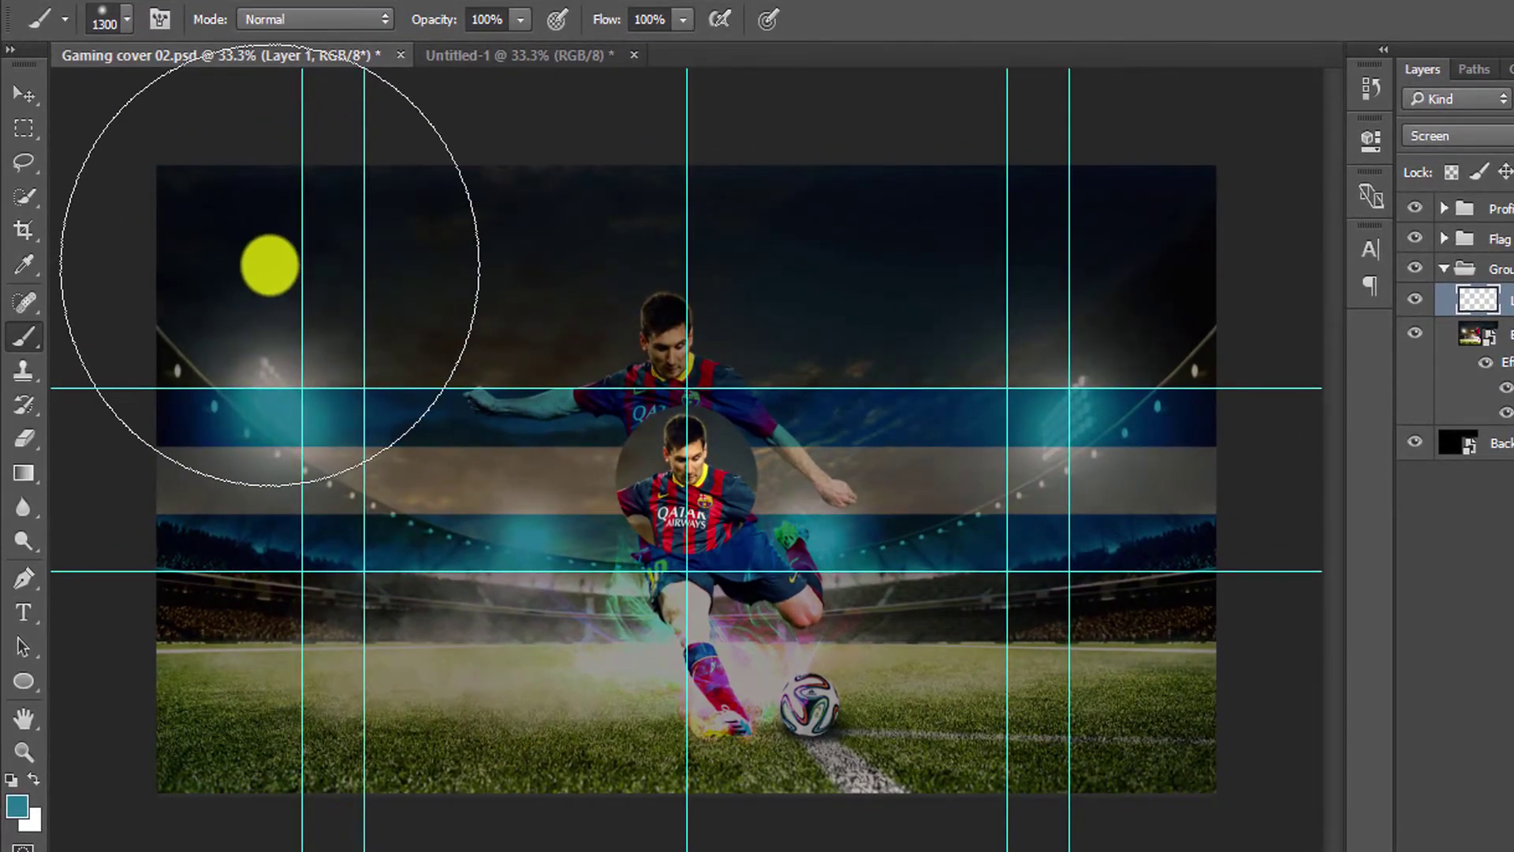
{"action": "left_click", "coordinate": [284, 266]}
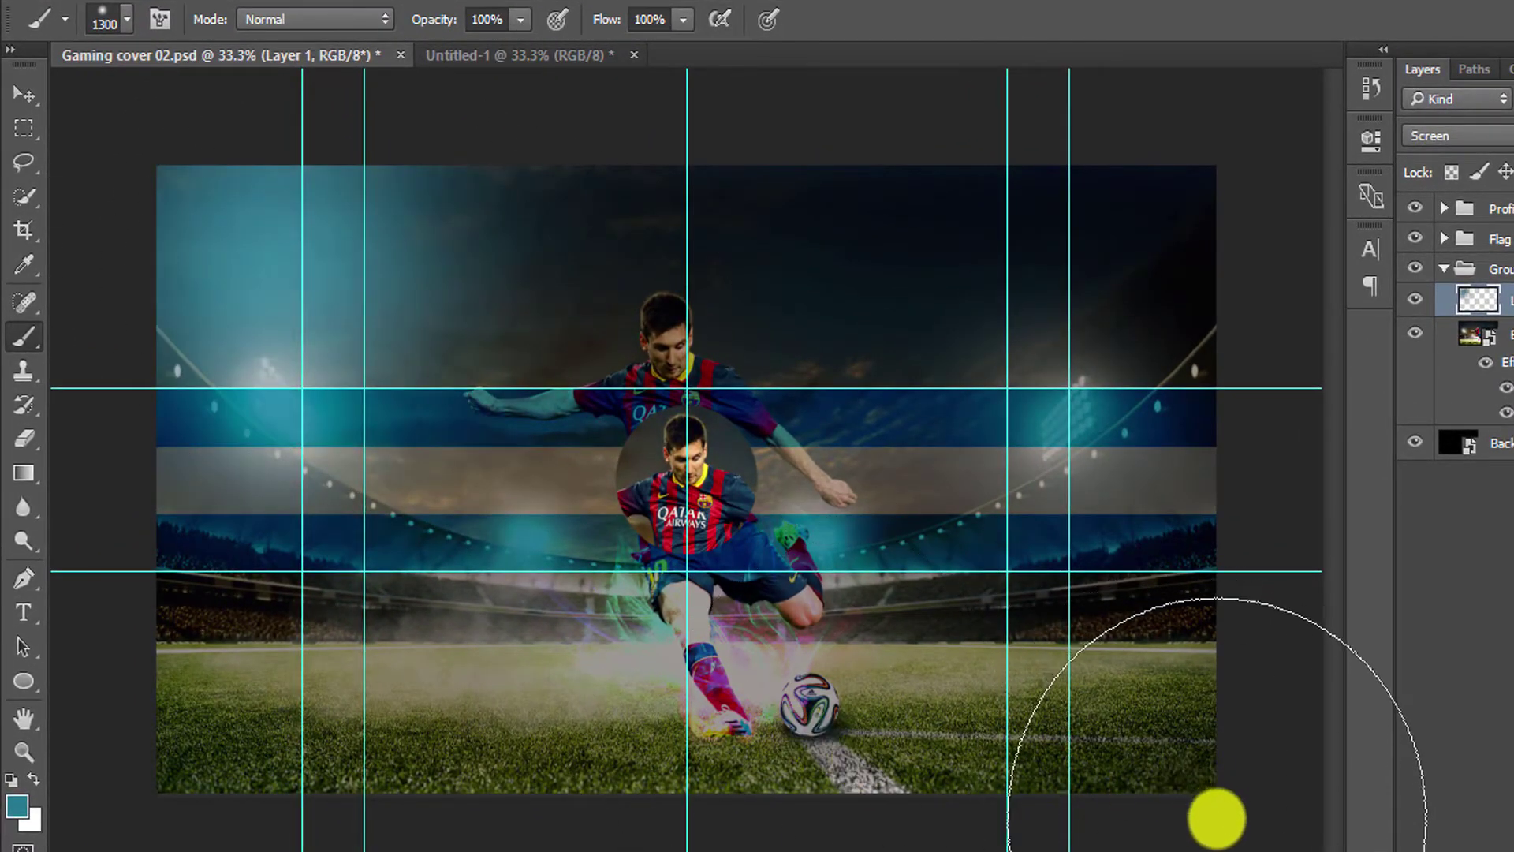
{"action": "left_click", "coordinate": [1211, 815]}
Paint a soft white glow over the lower-left corner.
{"action": "key", "text": "x"}
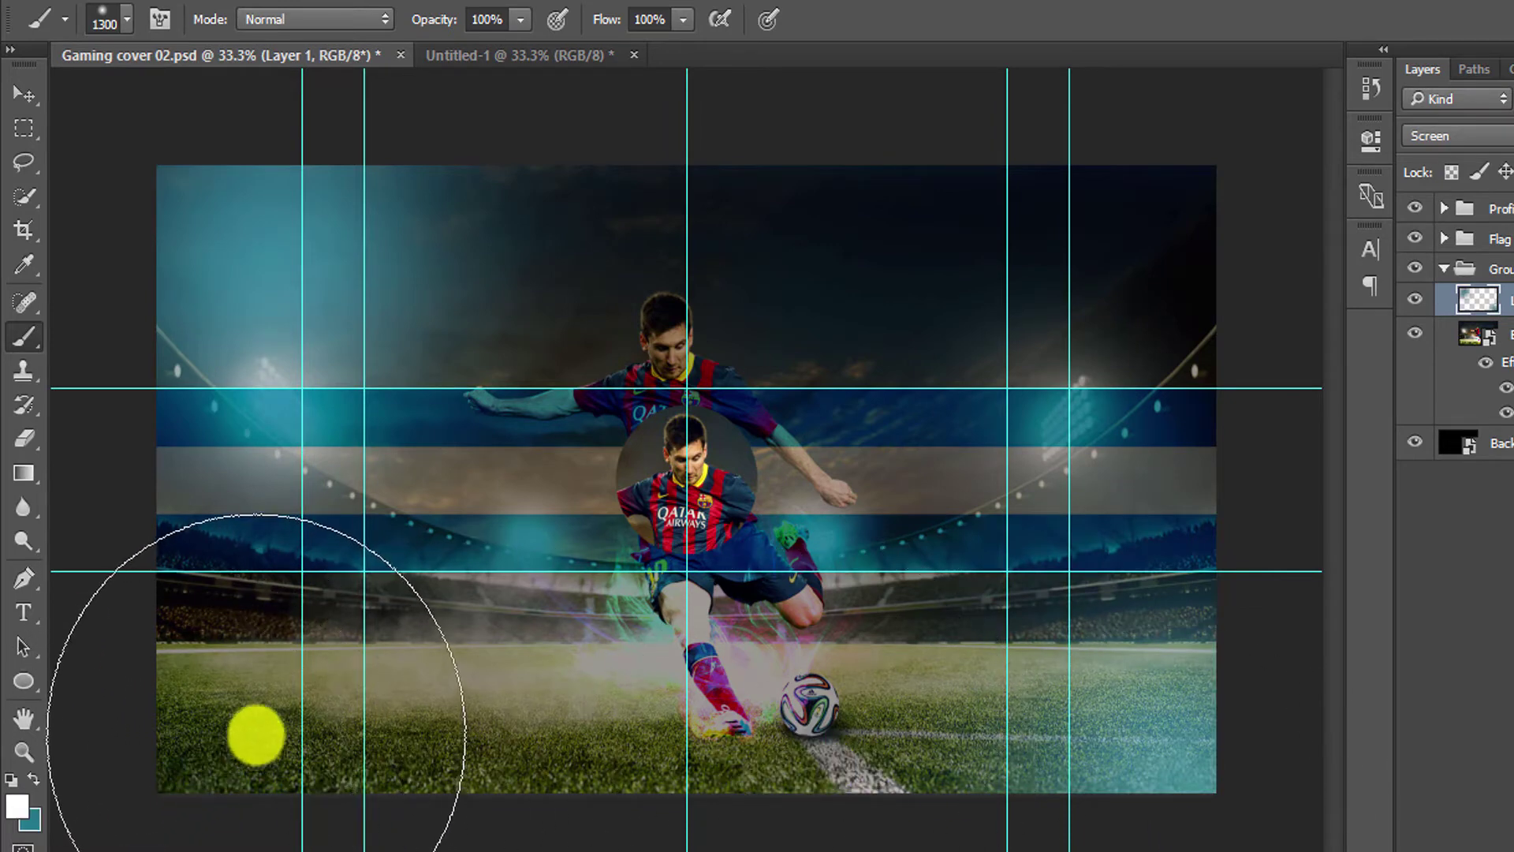
{"action": "left_click", "coordinate": [254, 730]}
{"action": "key", "text": "ctrl+z"}
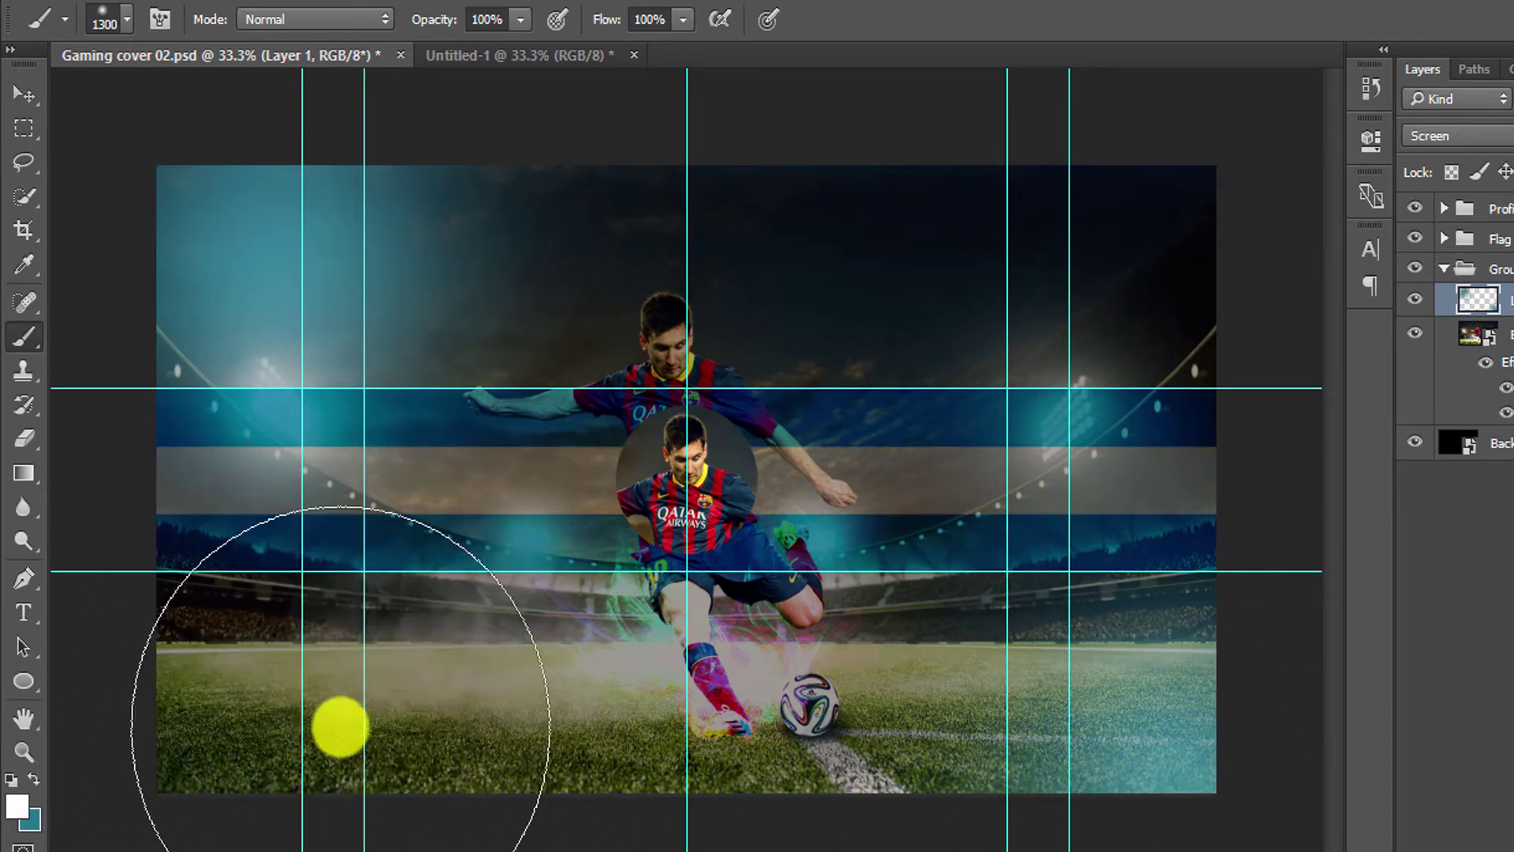
{"action": "scroll", "coordinate": [347, 718], "scroll_direction": "down", "scroll_amount": 2}
{"action": "key", "text": "bracketright"}
{"action": "key", "text": "bracketright"}
{"action": "key", "text": "bracketright"}
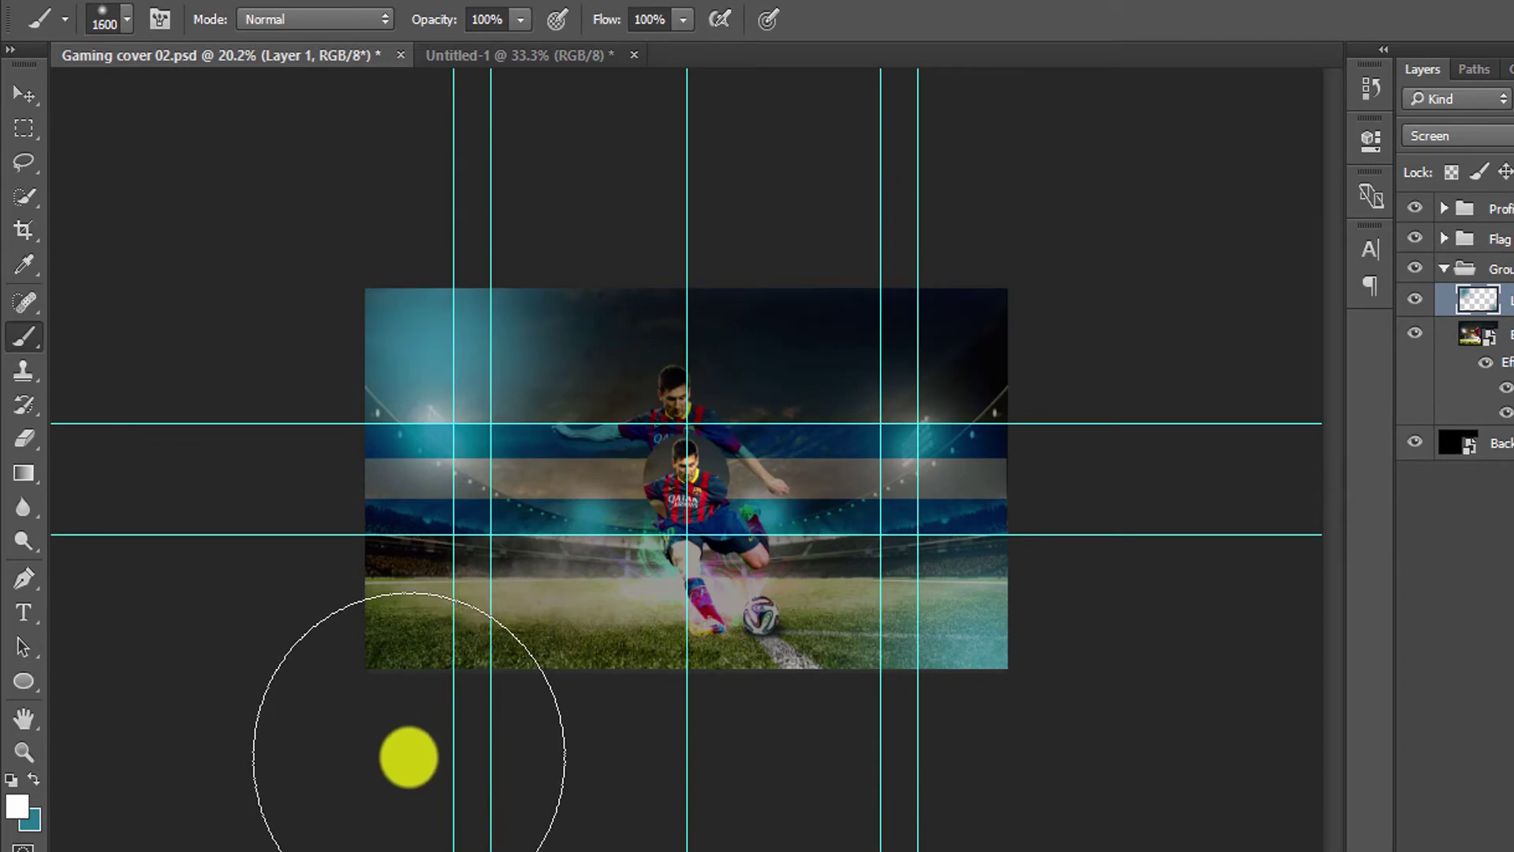
{"action": "left_click", "coordinate": [458, 780]}
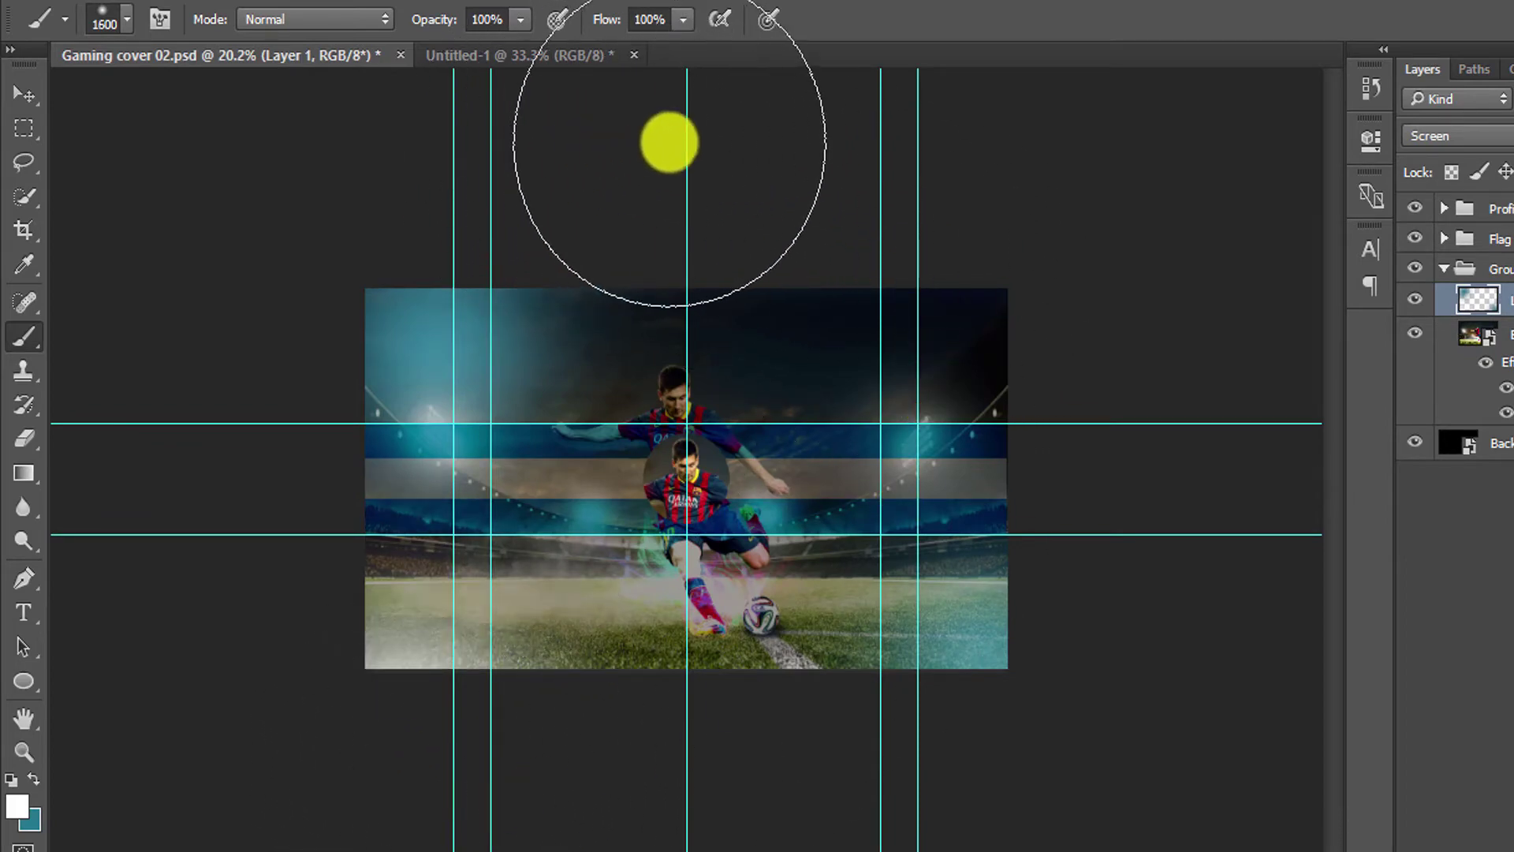
{"action": "left_click", "coordinate": [991, 143]}
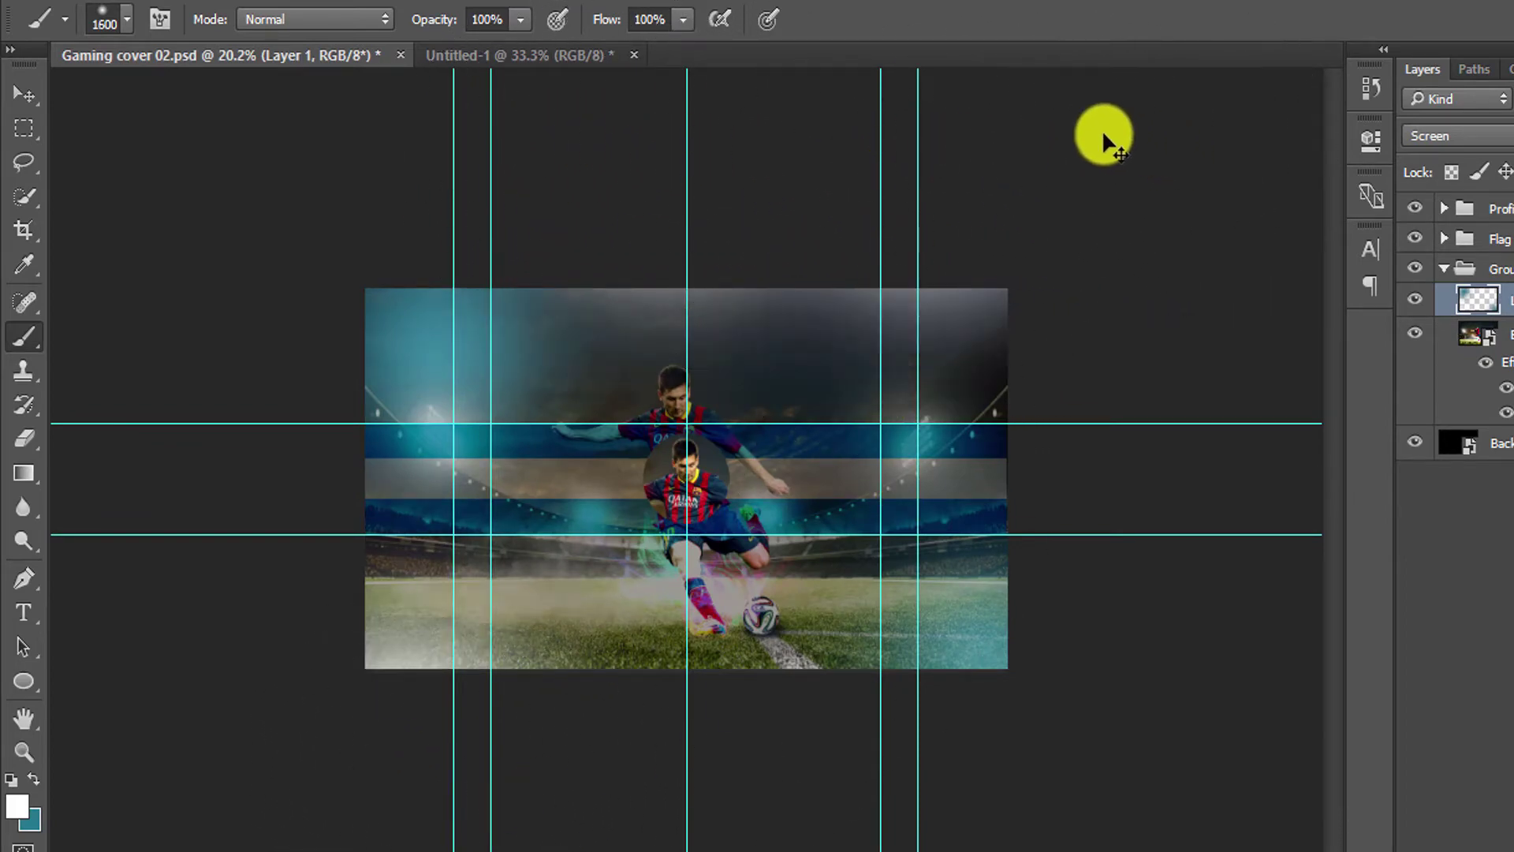
{"action": "key", "text": "ctrl+z"}
Swap back to teal, zoom in, and sample the dark green of the grass.
{"action": "key", "text": "x"}
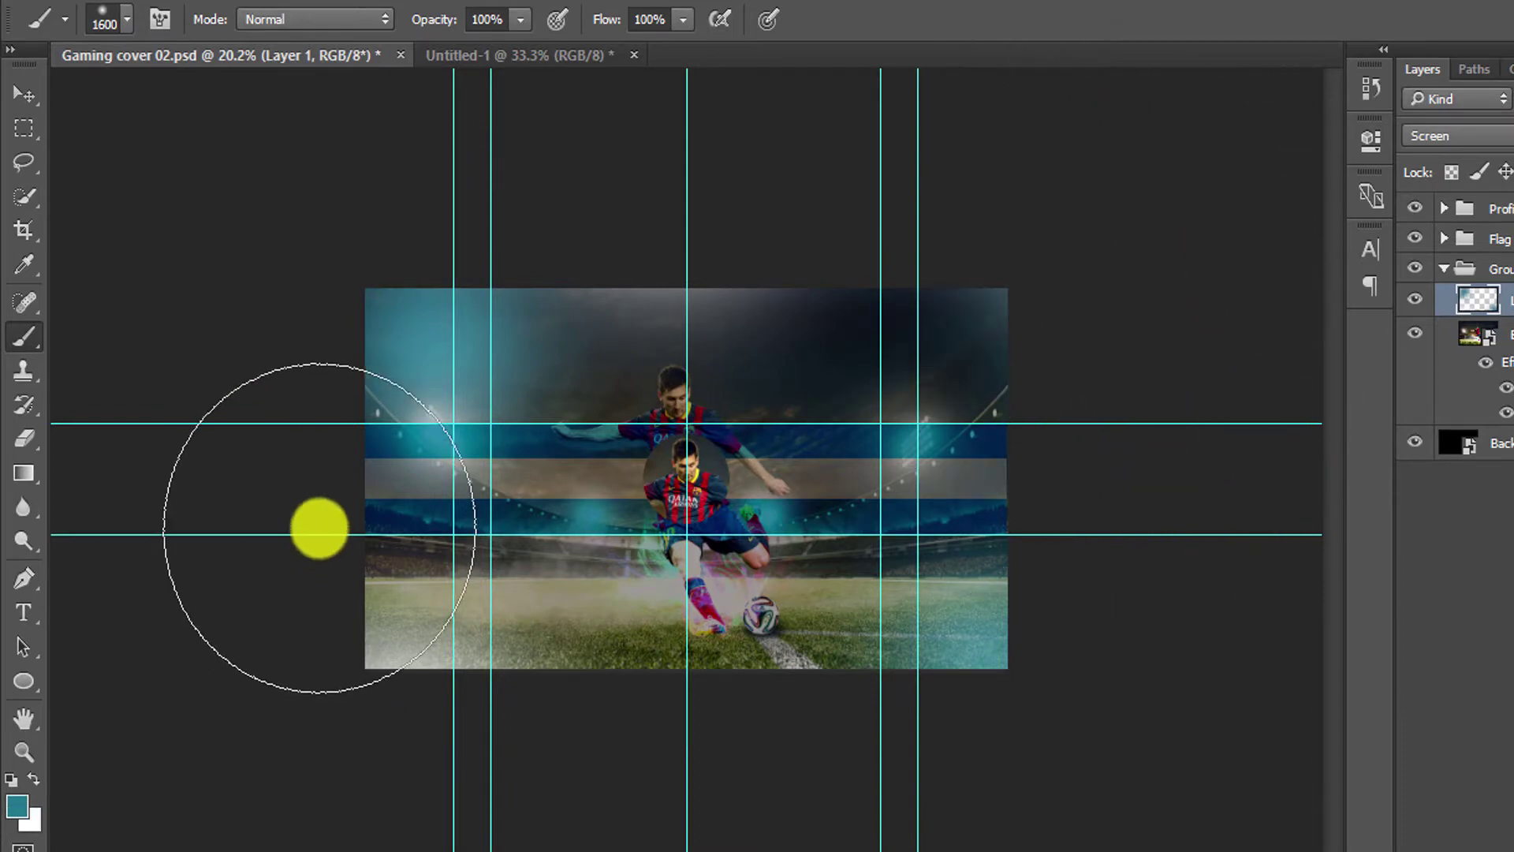
{"action": "key", "text": "ctrl+space"}
{"action": "left_click_drag", "start_coordinate": [665, 537], "coordinate": [737, 534]}
{"action": "left_click", "coordinate": [663, 779], "text": "alt"}
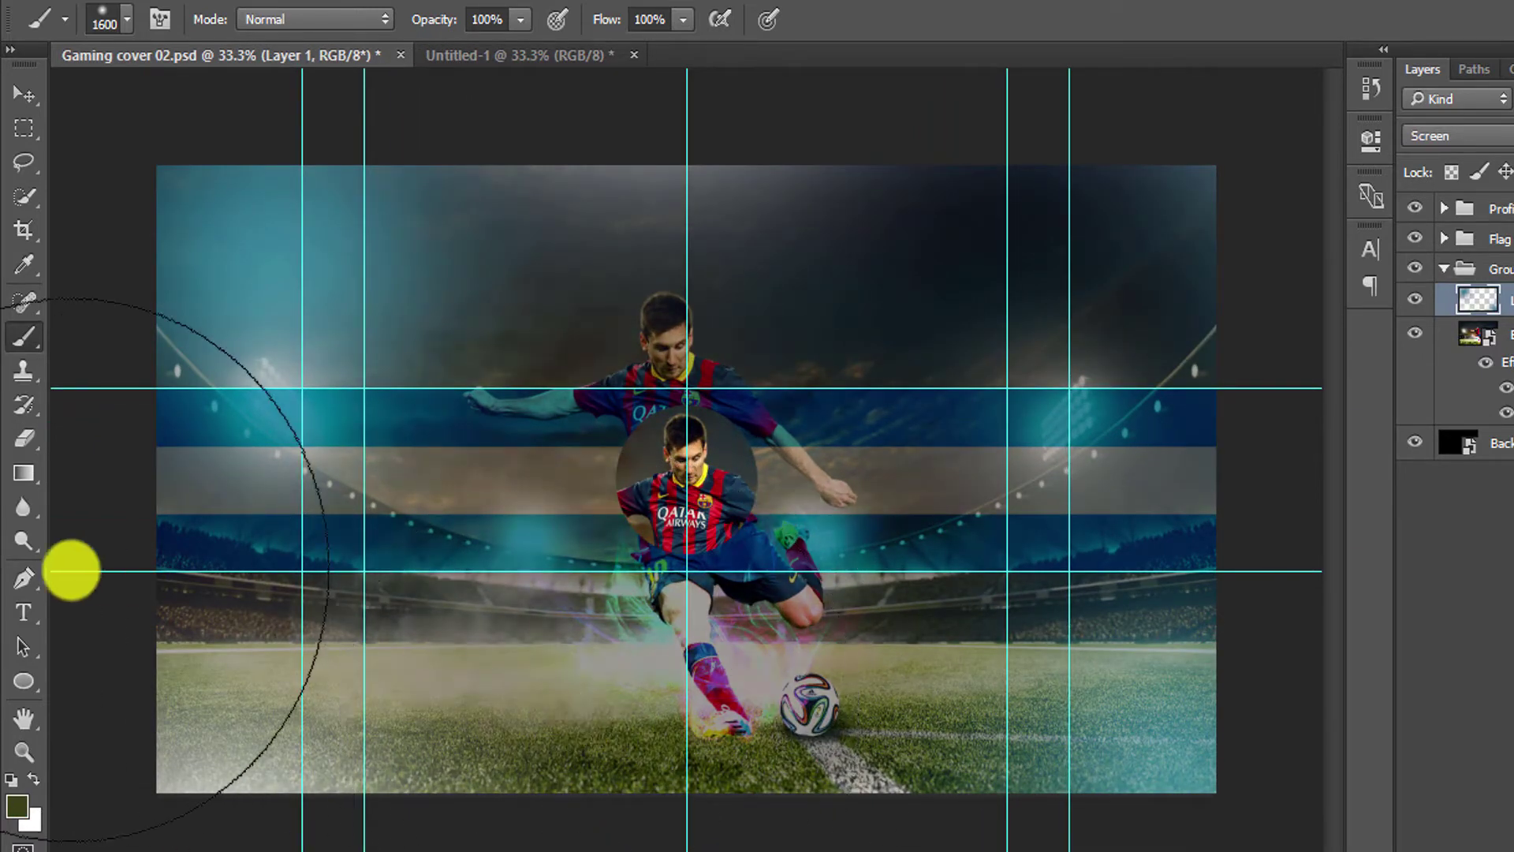
Paint dark yellow glows near the player's feet, right of the ball, and over the lower-left field.
{"action": "left_click", "coordinate": [16, 805]}
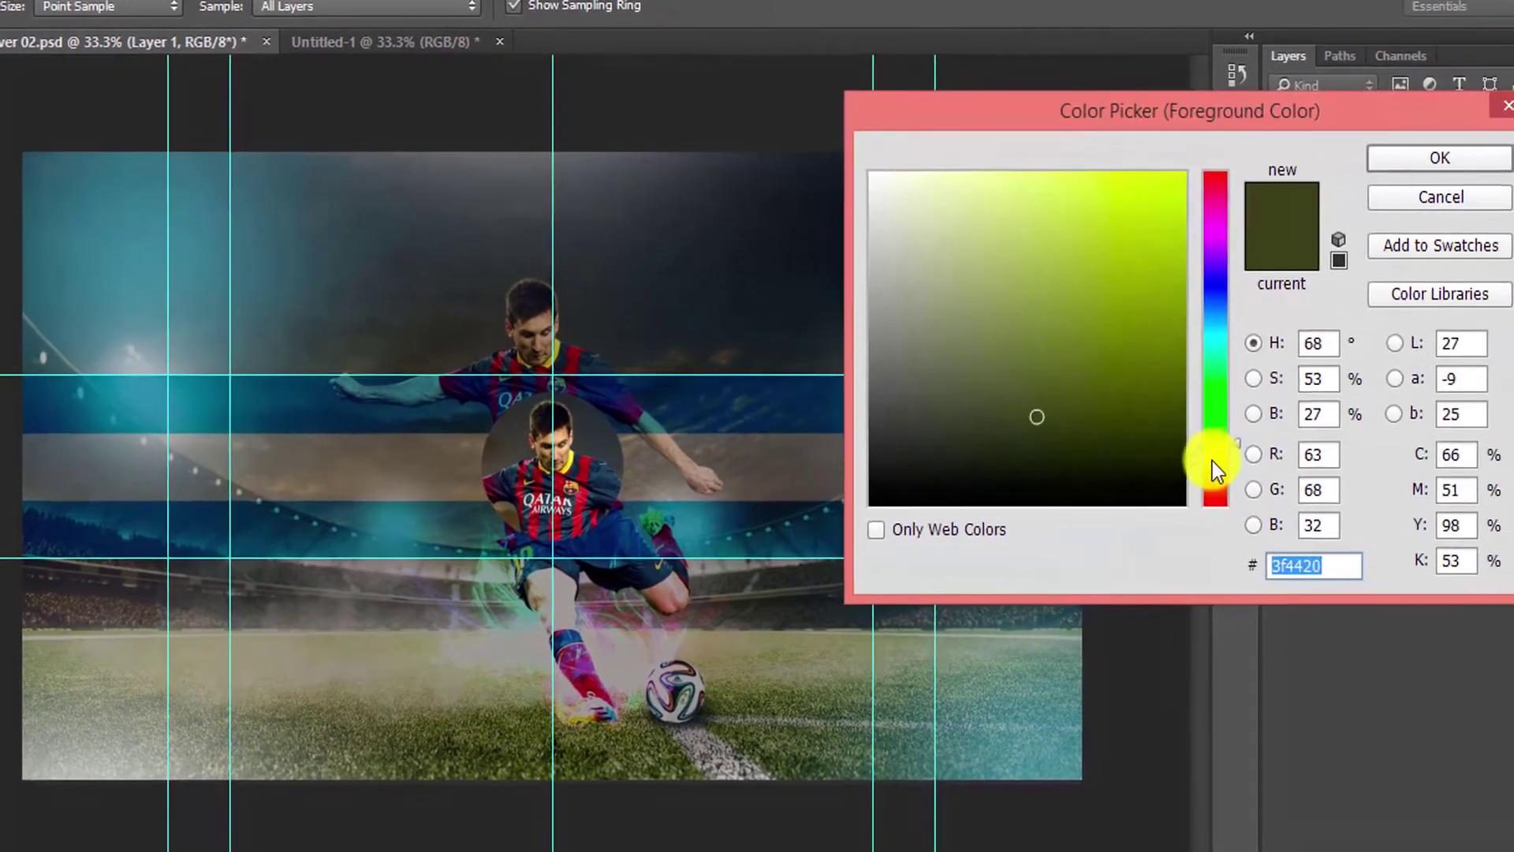
{"action": "left_click_drag", "start_coordinate": [1213, 471], "coordinate": [1224, 295]}
{"action": "left_click", "coordinate": [1449, 157]}
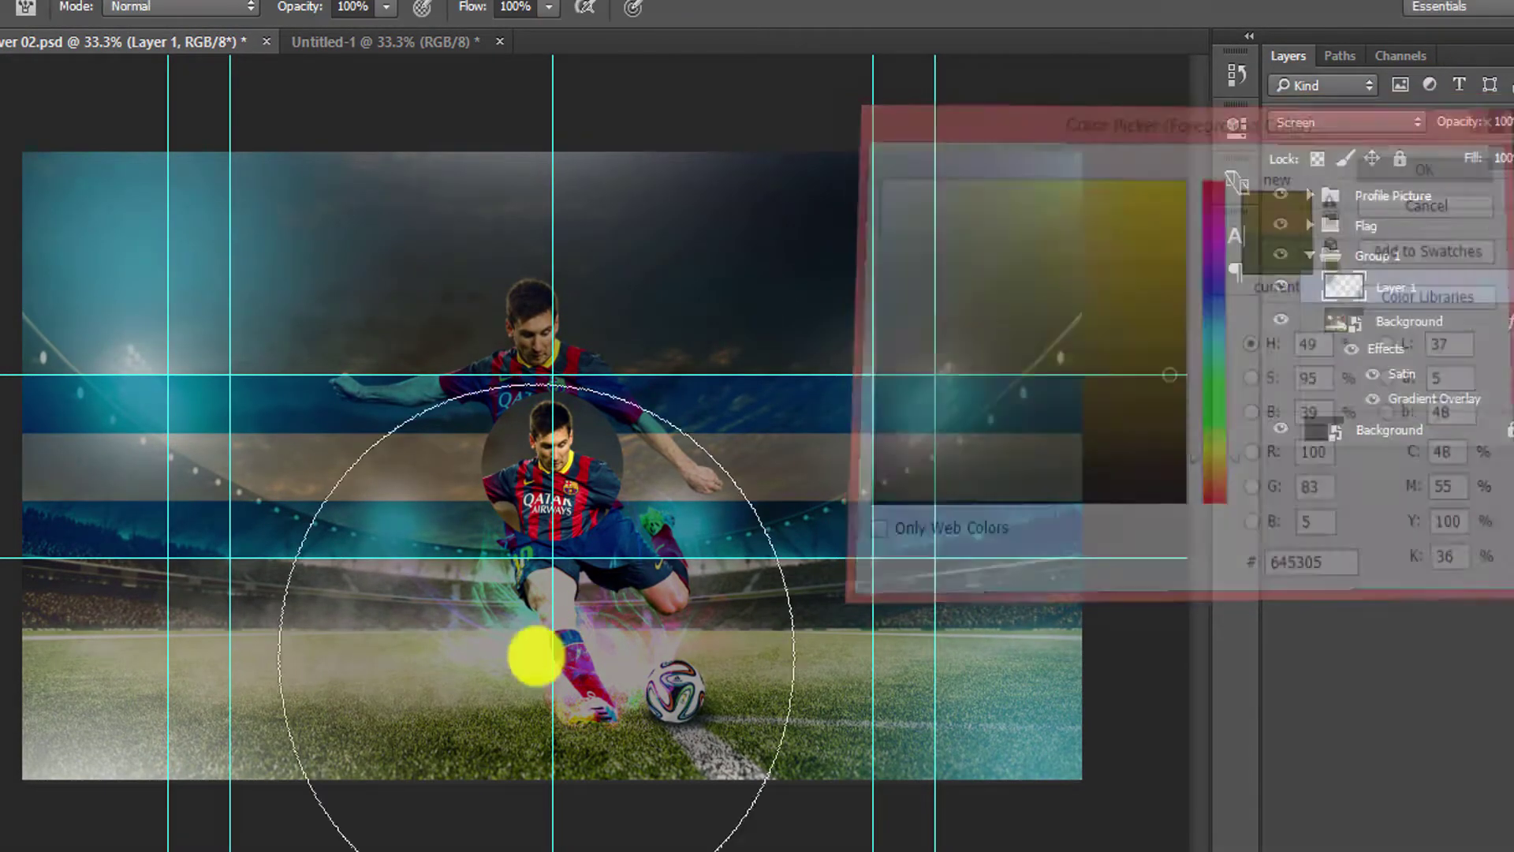
{"action": "left_click", "coordinate": [504, 690]}
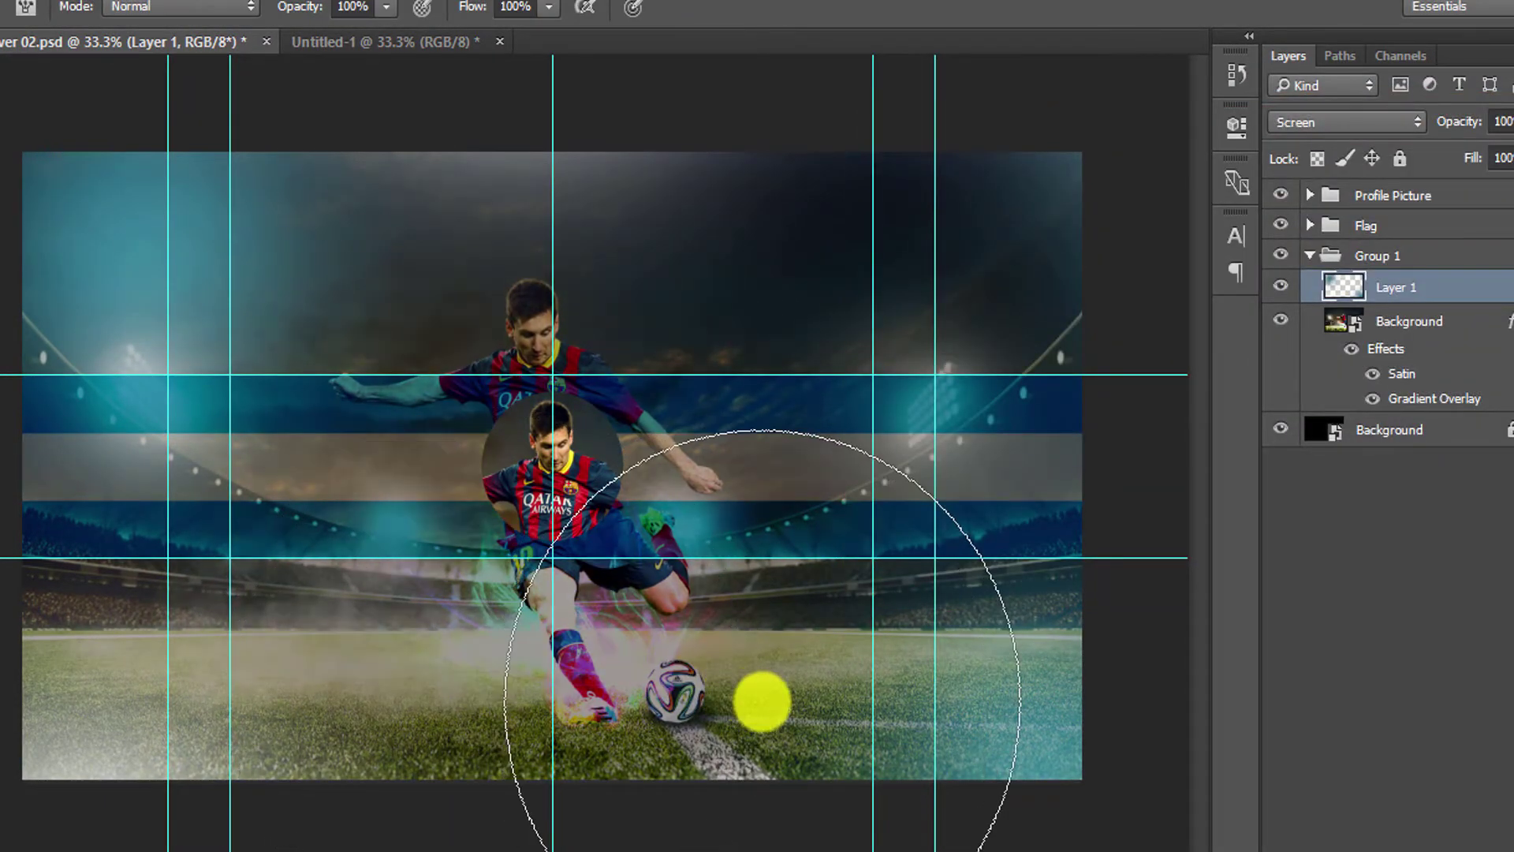
{"action": "left_click", "coordinate": [762, 701]}
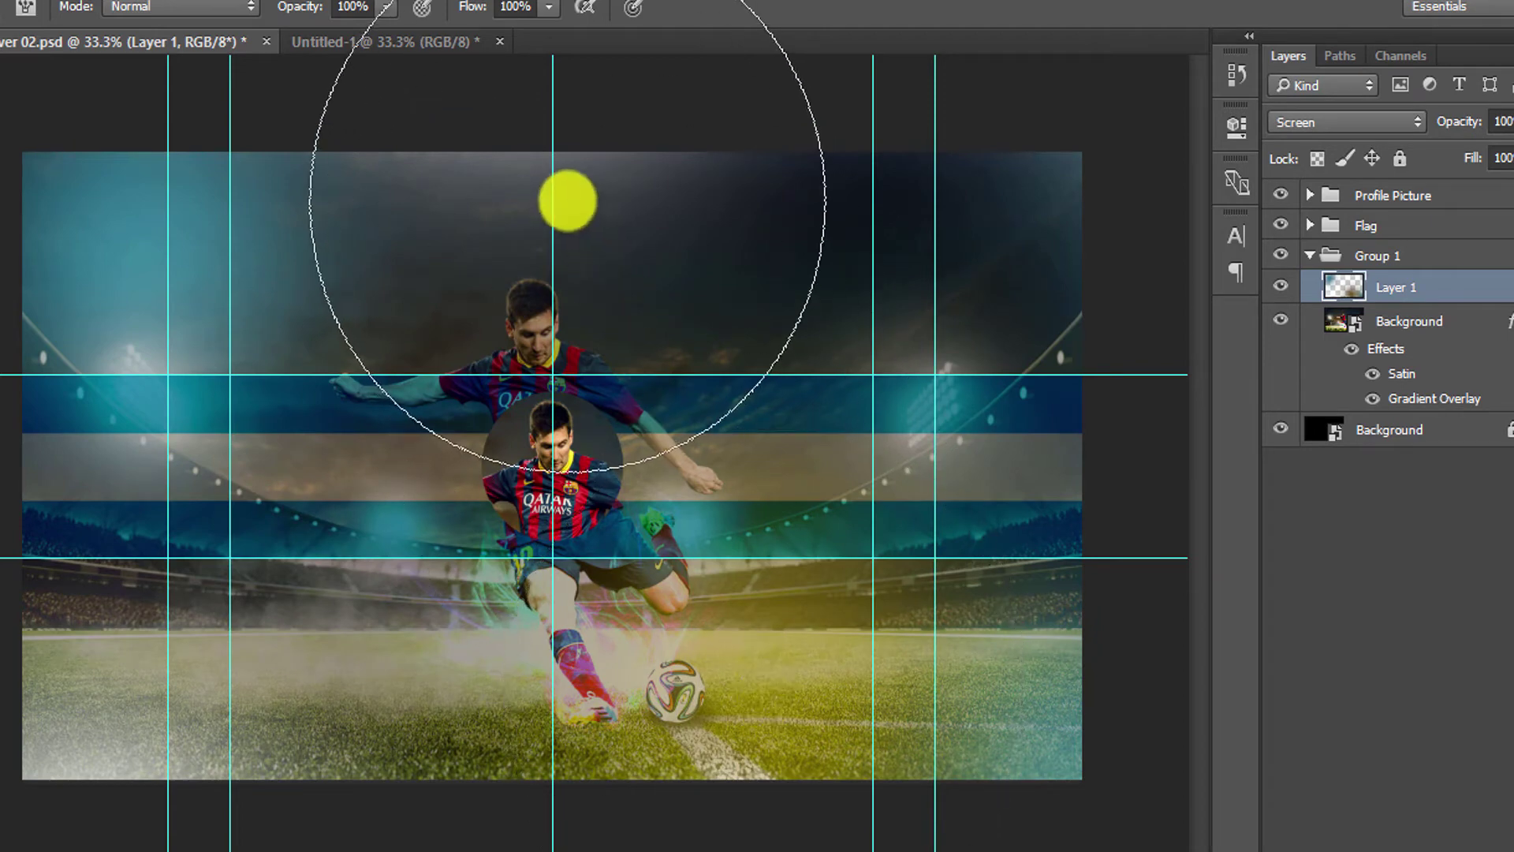
{"action": "left_click", "coordinate": [7, 532]}
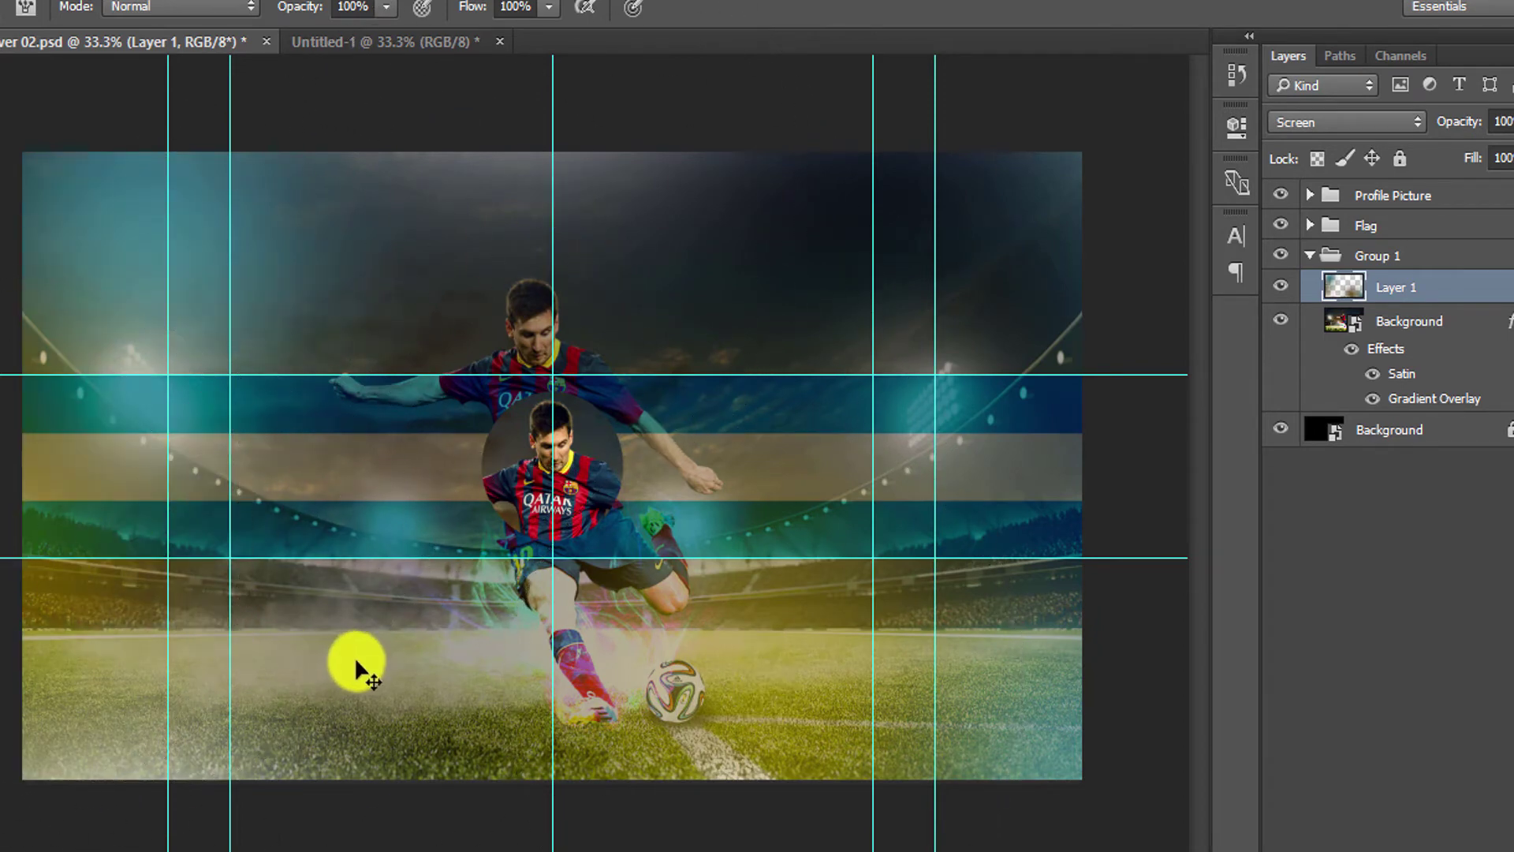
{"action": "key", "text": "bracketleft"}
{"action": "left_click", "coordinate": [306, 645]}
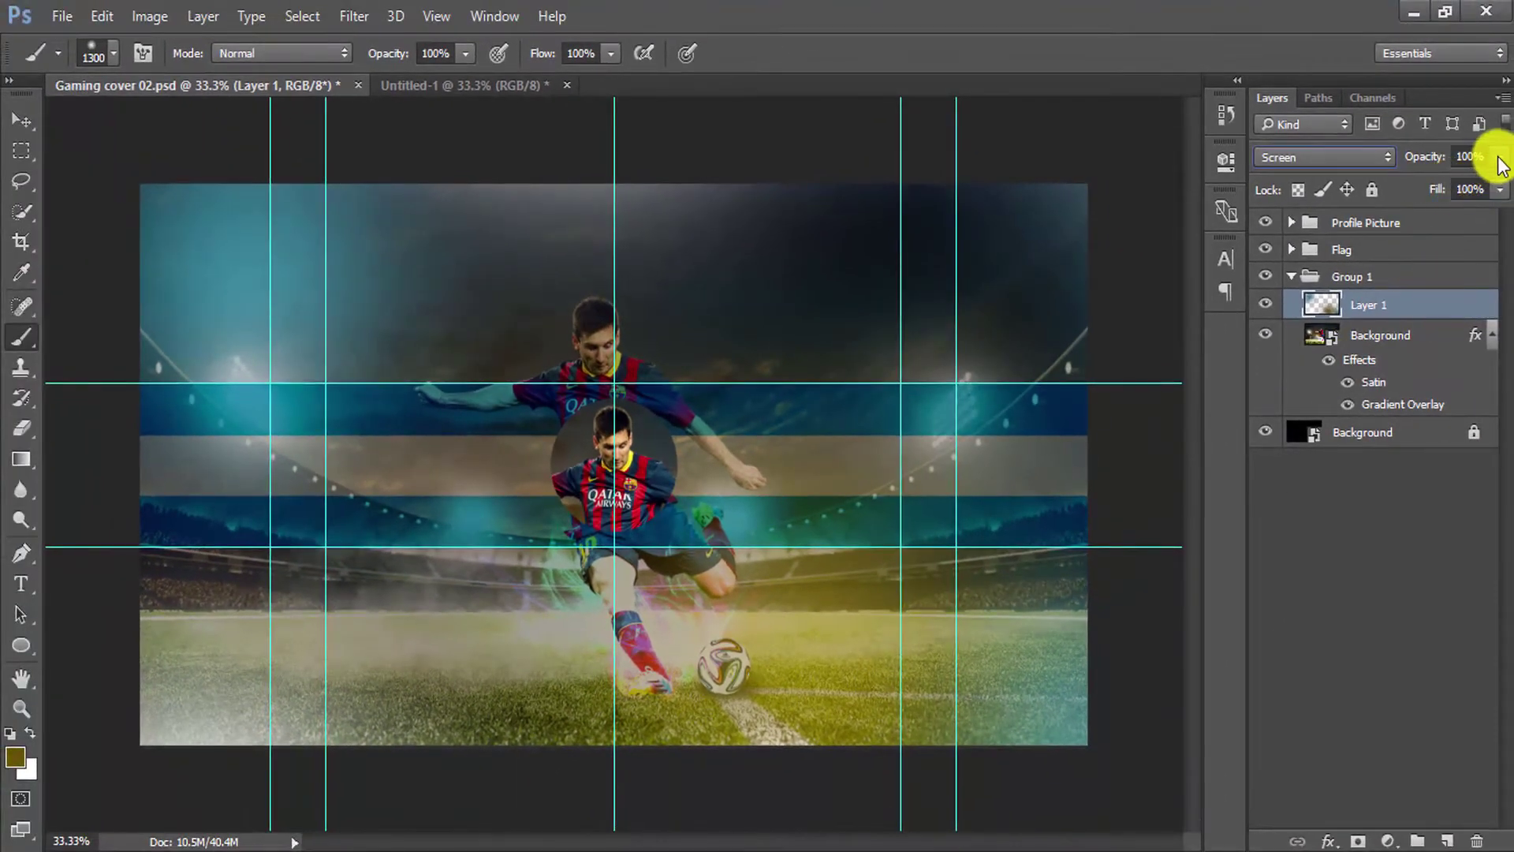
Raise Layer 1's opacity to 100% and select the Background stadium photo layer.
{"action": "left_click", "coordinate": [1500, 156]}
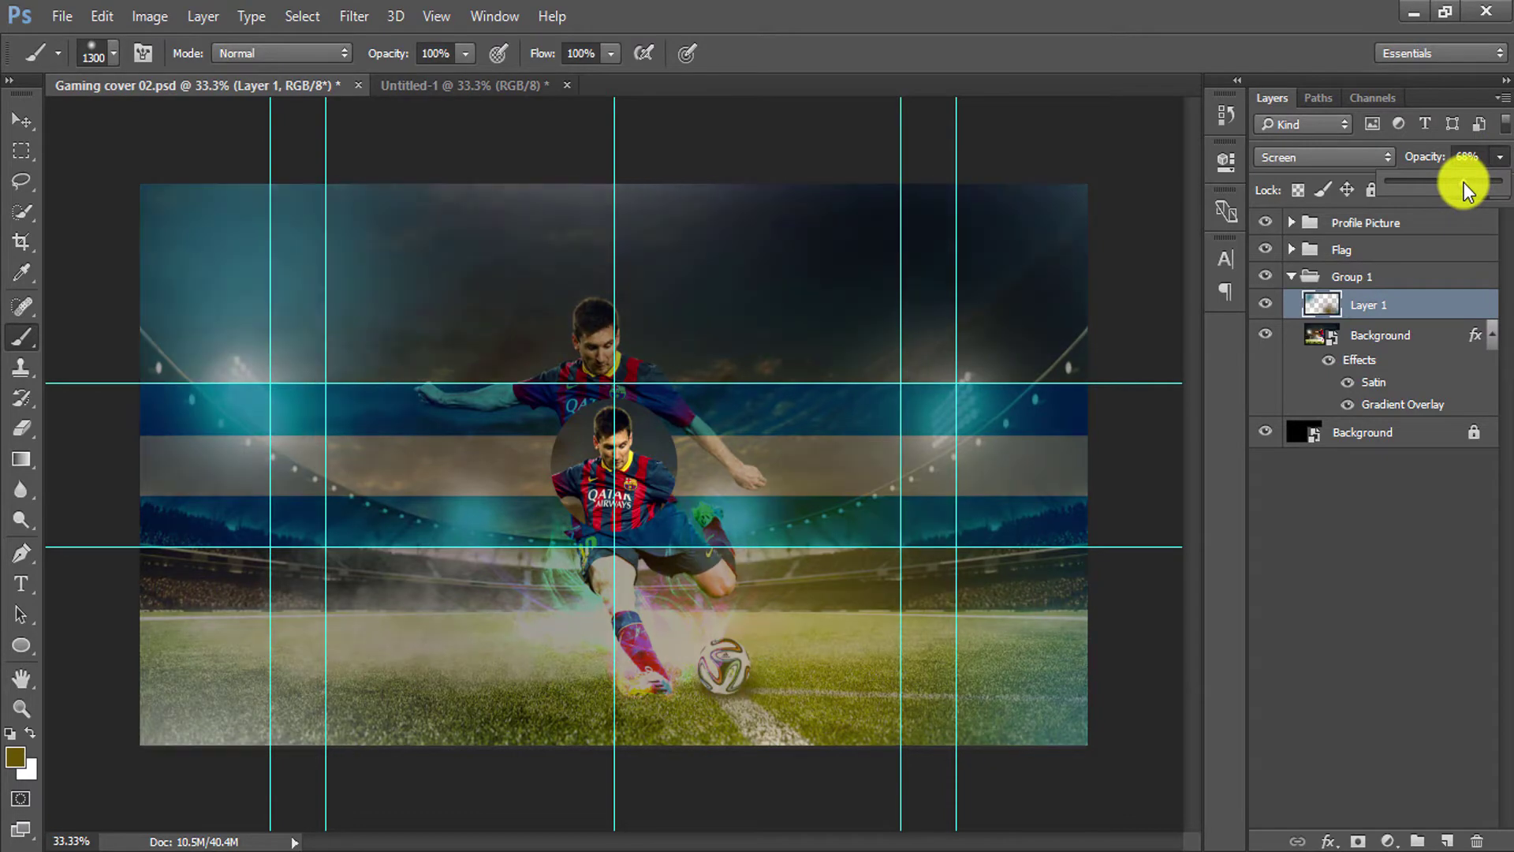
{"action": "left_click_drag", "start_coordinate": [1464, 182], "coordinate": [1506, 183]}
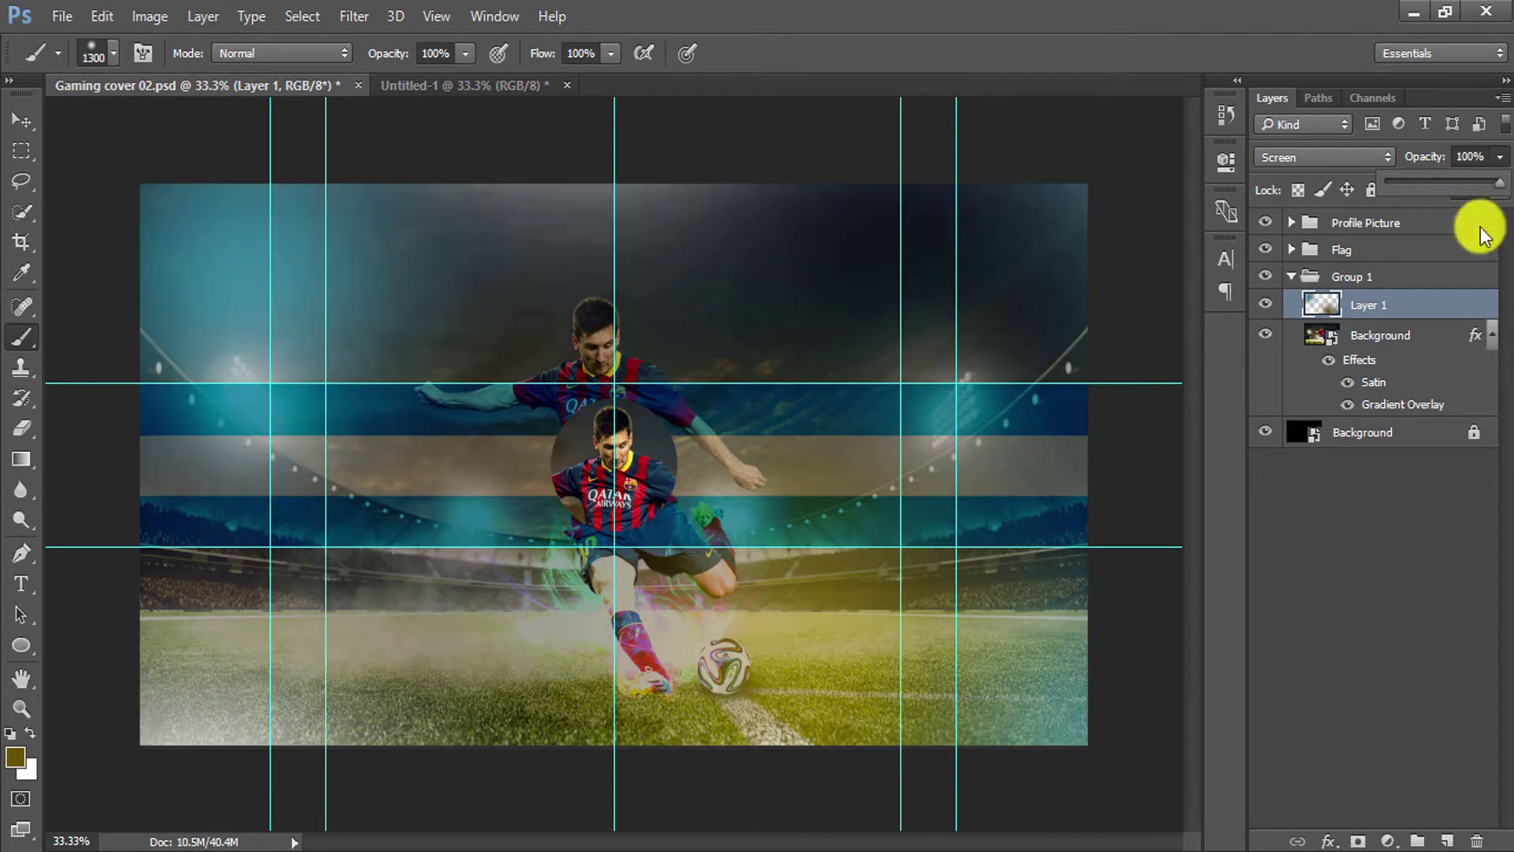
{"action": "left_click", "coordinate": [1451, 337]}
Apply a Gaussian Blur smart filter with a radius of about 4.7 pixels to the stadium photo.
{"action": "left_click", "coordinate": [354, 16]}
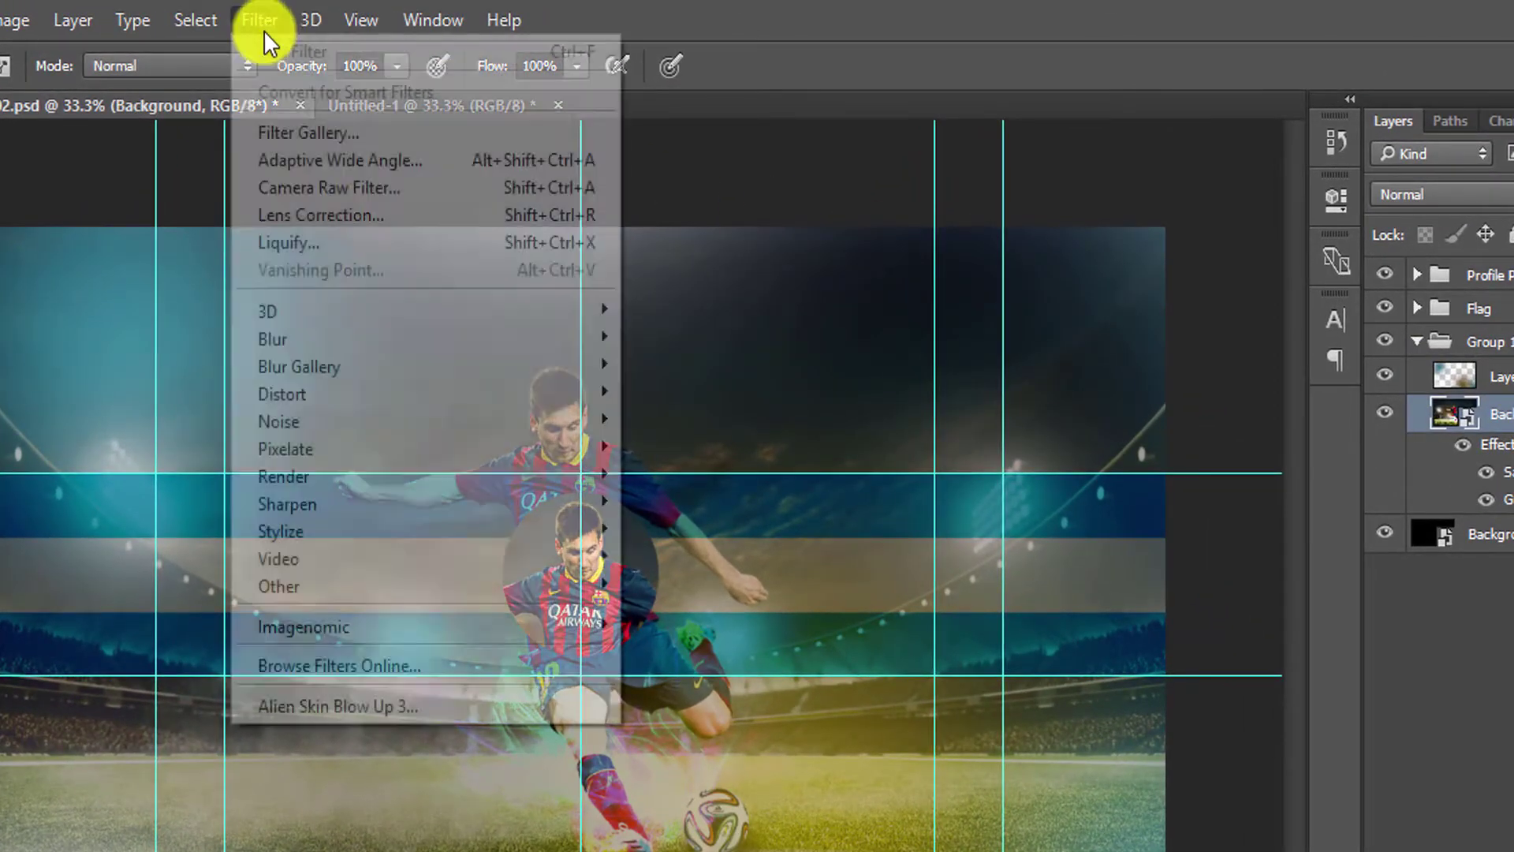
{"action": "left_click", "coordinate": [727, 442]}
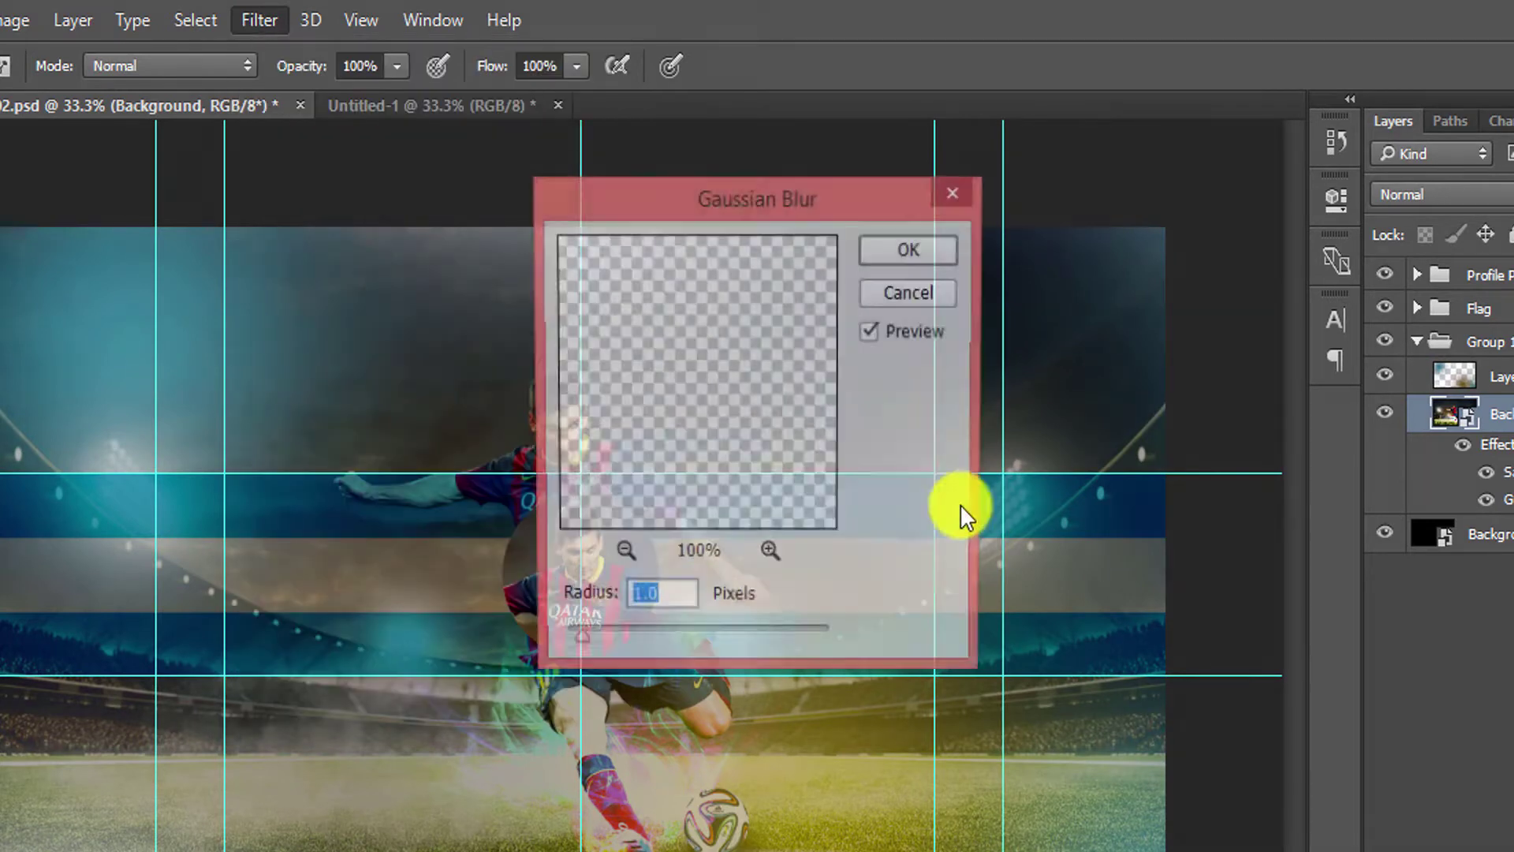
{"action": "left_click_drag", "start_coordinate": [845, 201], "coordinate": [1223, 197]}
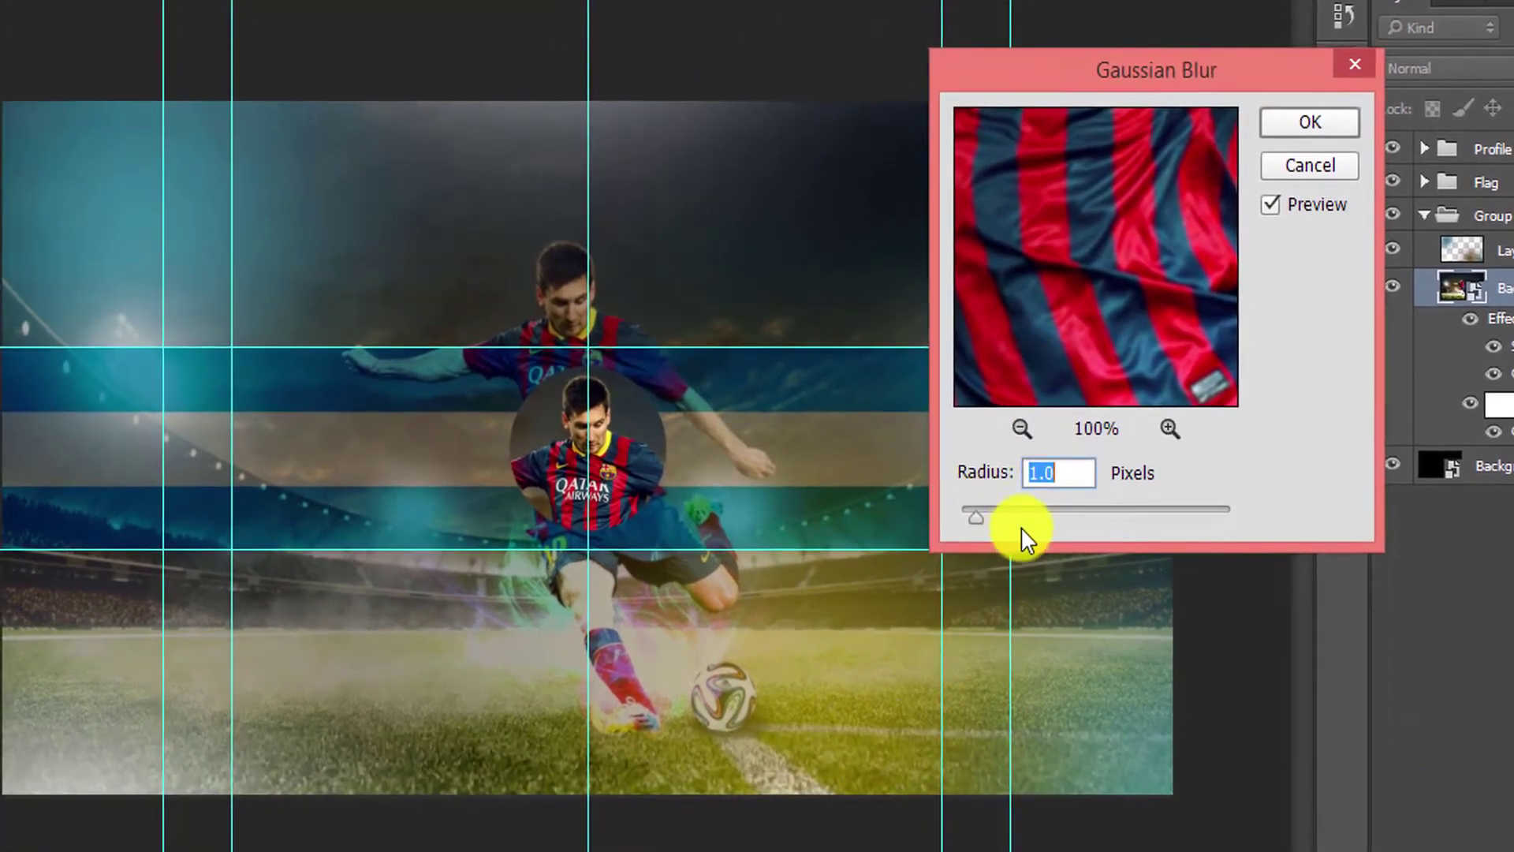
{"action": "mouse_move", "coordinate": [1020, 527]}
{"action": "left_mouse_down"}
{"action": "mouse_move", "coordinate": [1008, 514]}
{"action": "mouse_move", "coordinate": [1043, 514]}
{"action": "mouse_move", "coordinate": [1028, 515]}
{"action": "left_mouse_up"}
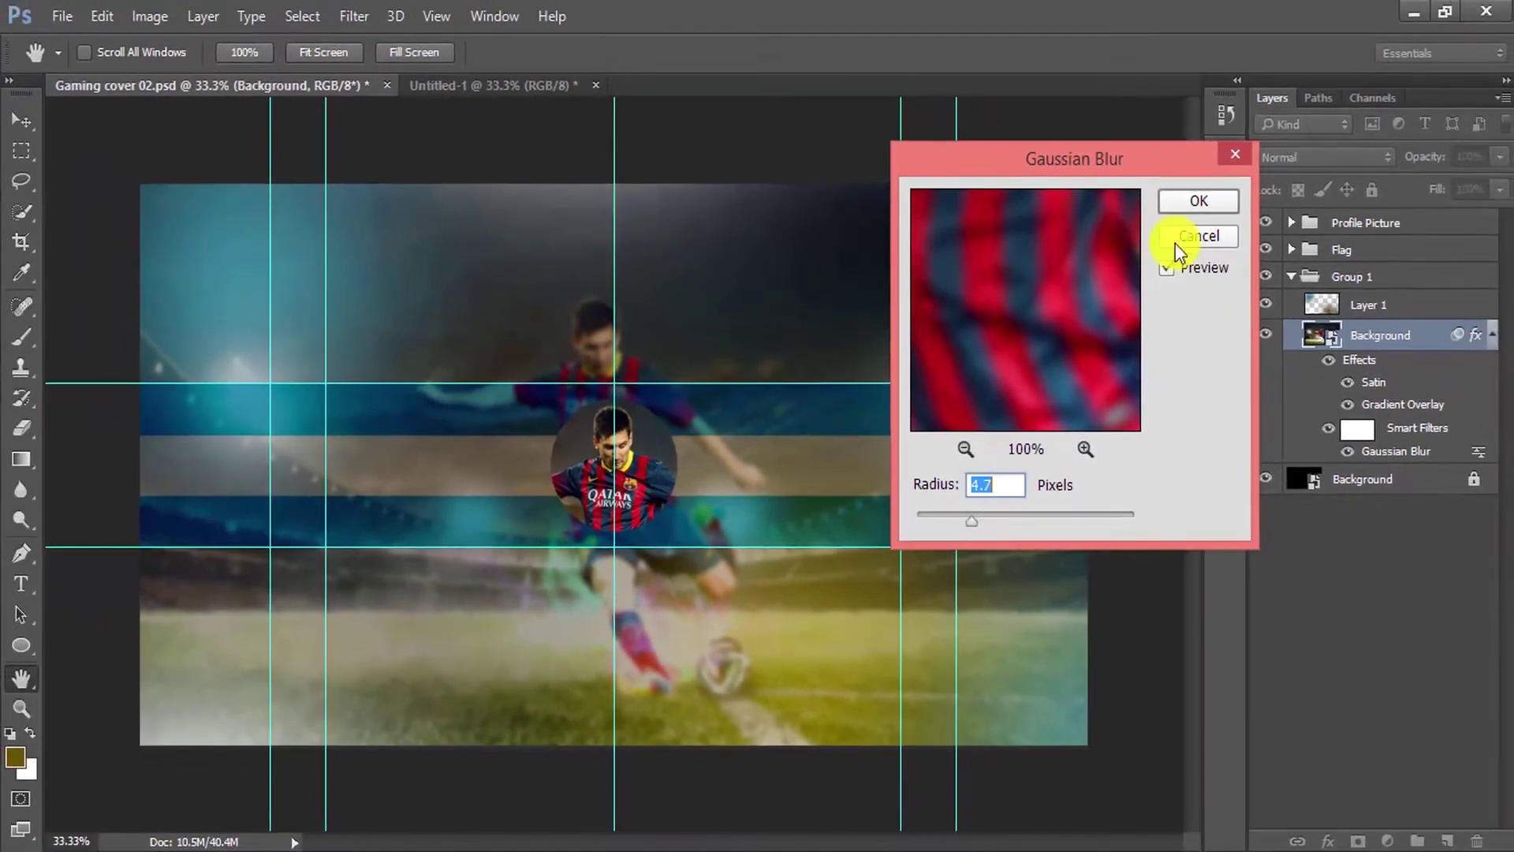
{"action": "left_click", "coordinate": [1198, 200]}
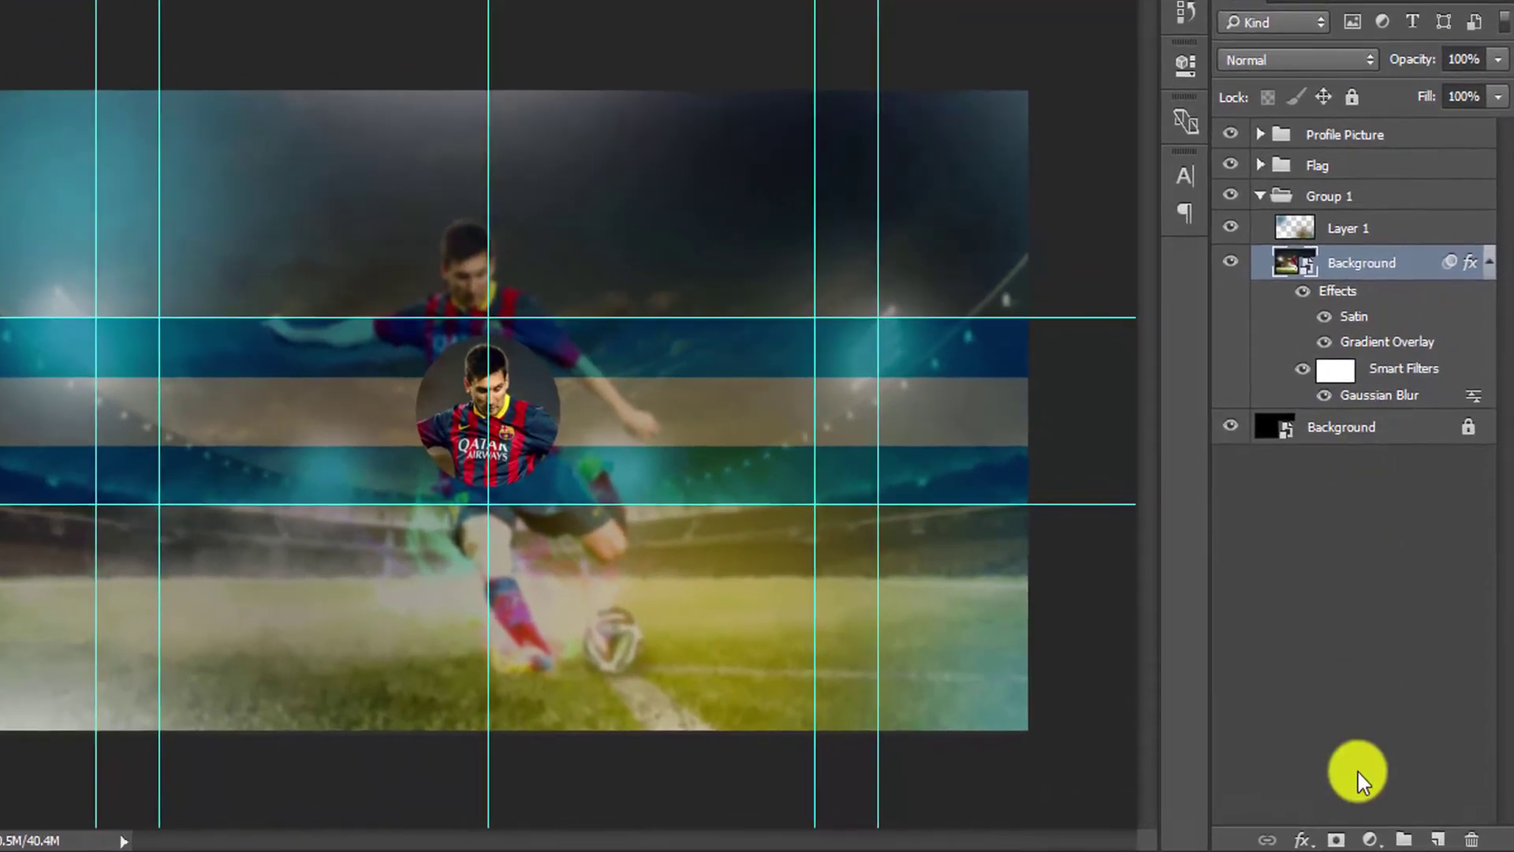
Add a Curves adjustment layer above the blurred photo and enlarge its properties panel.
{"action": "left_click", "coordinate": [1372, 839]}
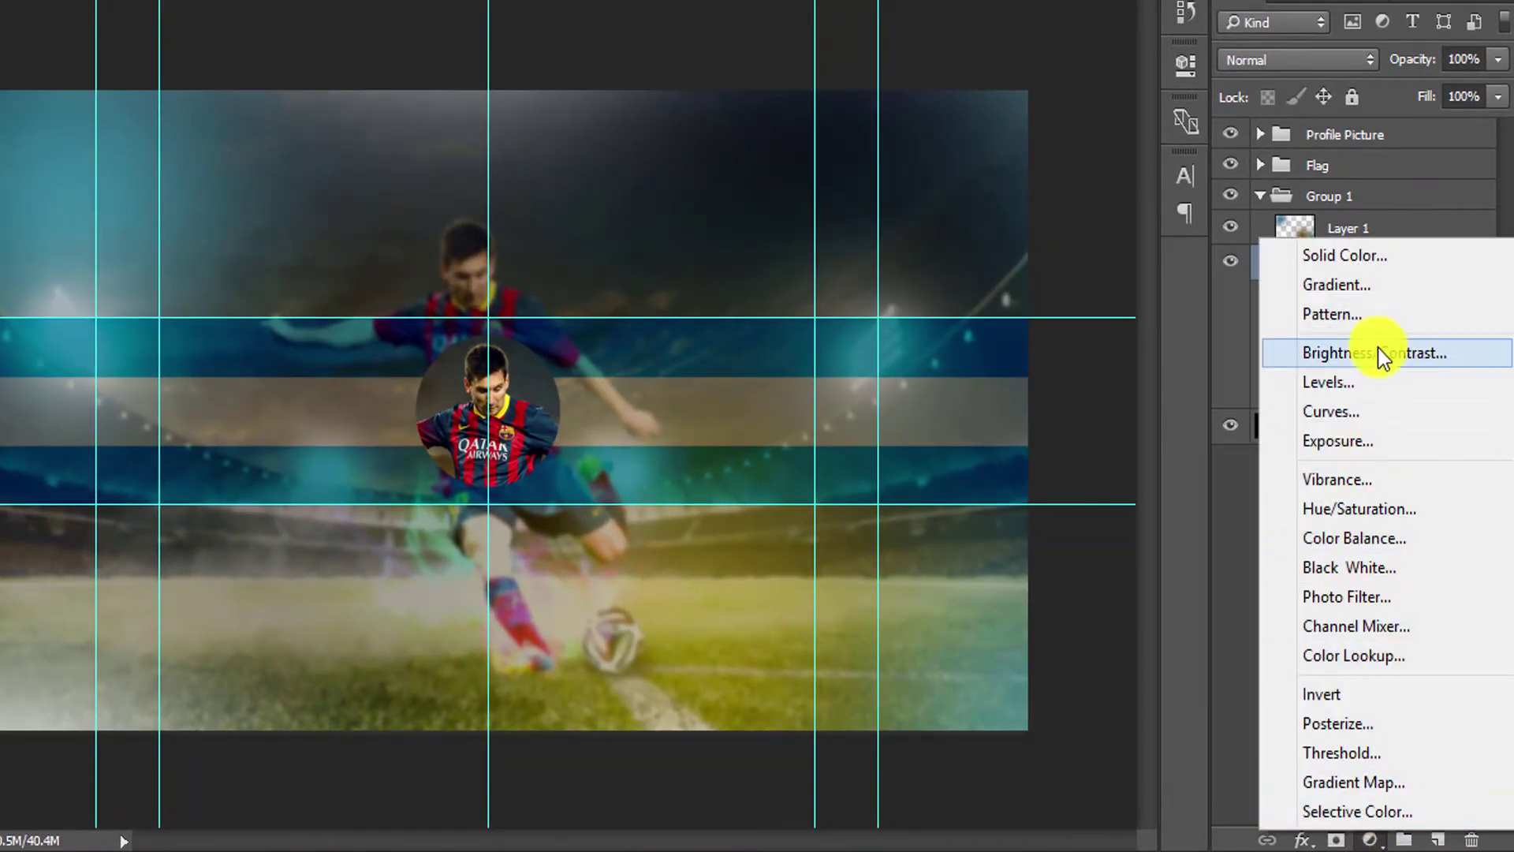
{"action": "left_click", "coordinate": [1362, 409]}
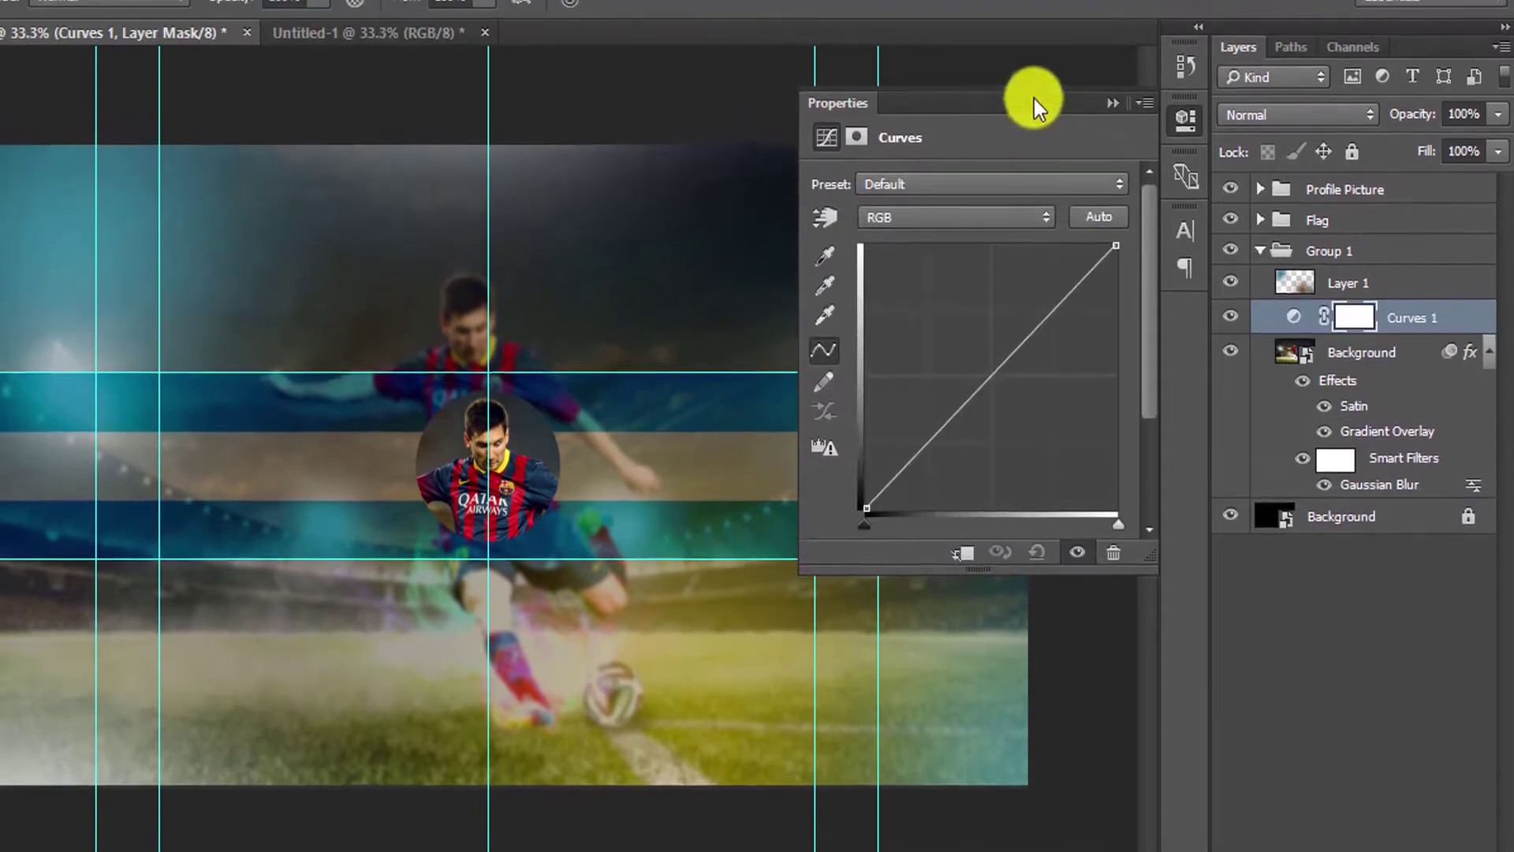
{"action": "left_click_drag", "start_coordinate": [1034, 98], "coordinate": [1052, 2]}
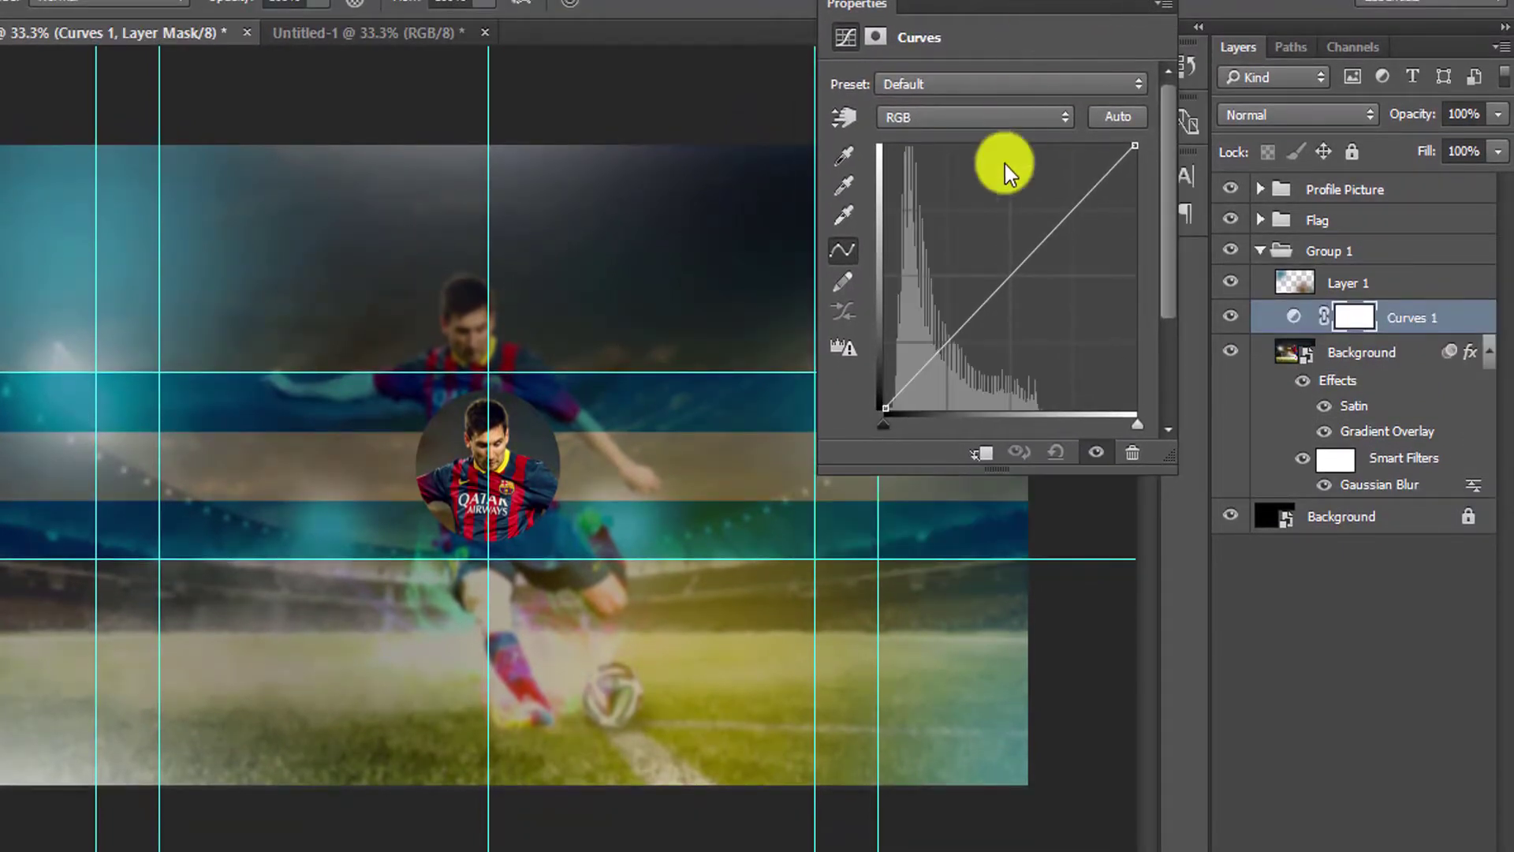
{"action": "left_click_drag", "start_coordinate": [1167, 456], "coordinate": [1198, 500]}
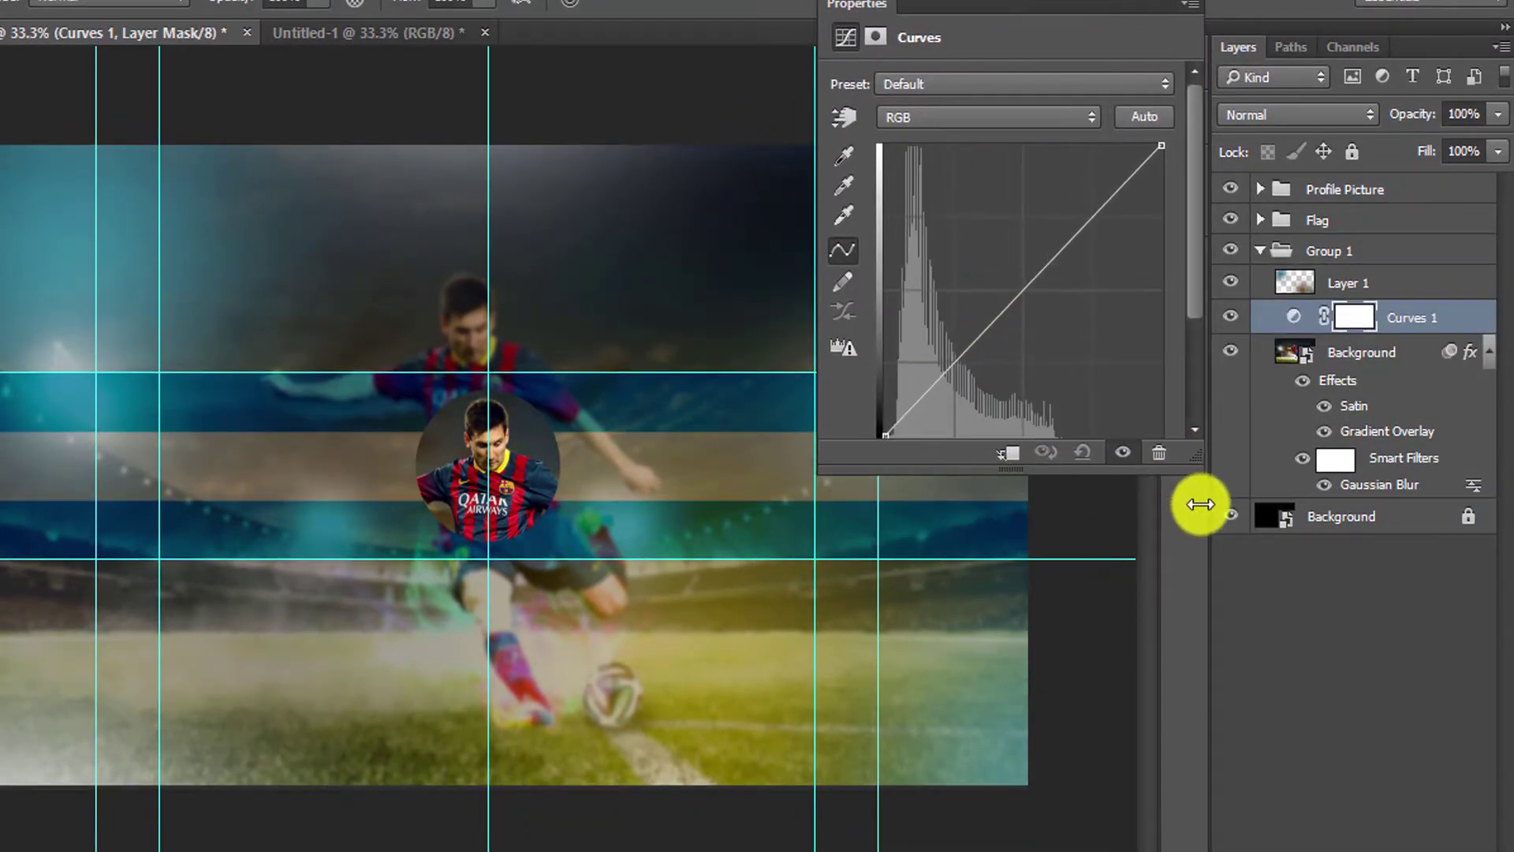
{"action": "scroll", "coordinate": [1199, 316], "scroll_direction": "down", "scroll_amount": 2}
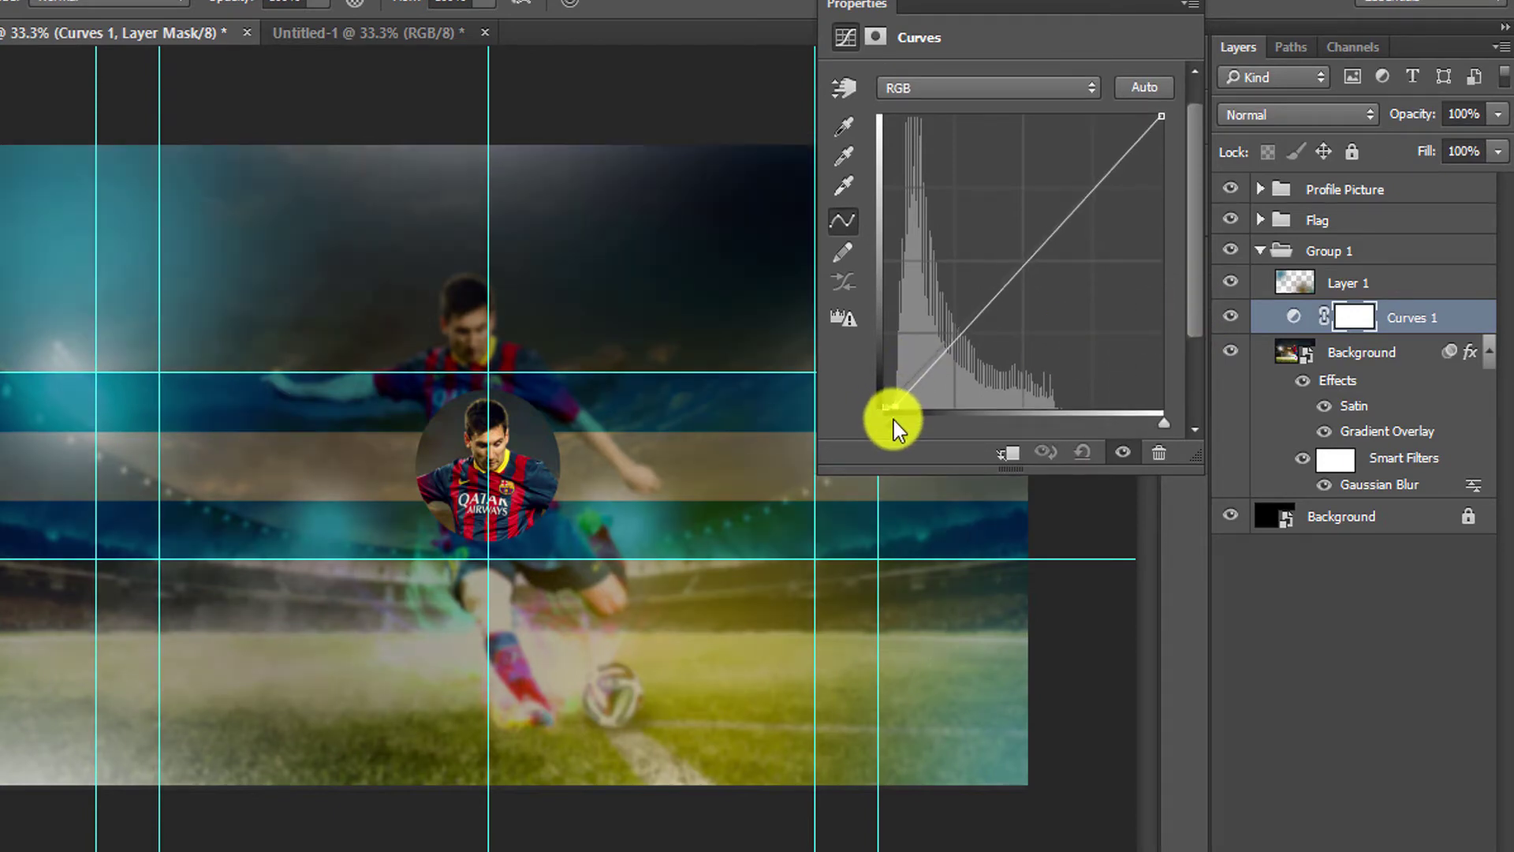
Bend the RGB curve into a contrast-boosting S-shape and pull the white point left.
{"action": "left_click_drag", "start_coordinate": [894, 407], "coordinate": [873, 420]}
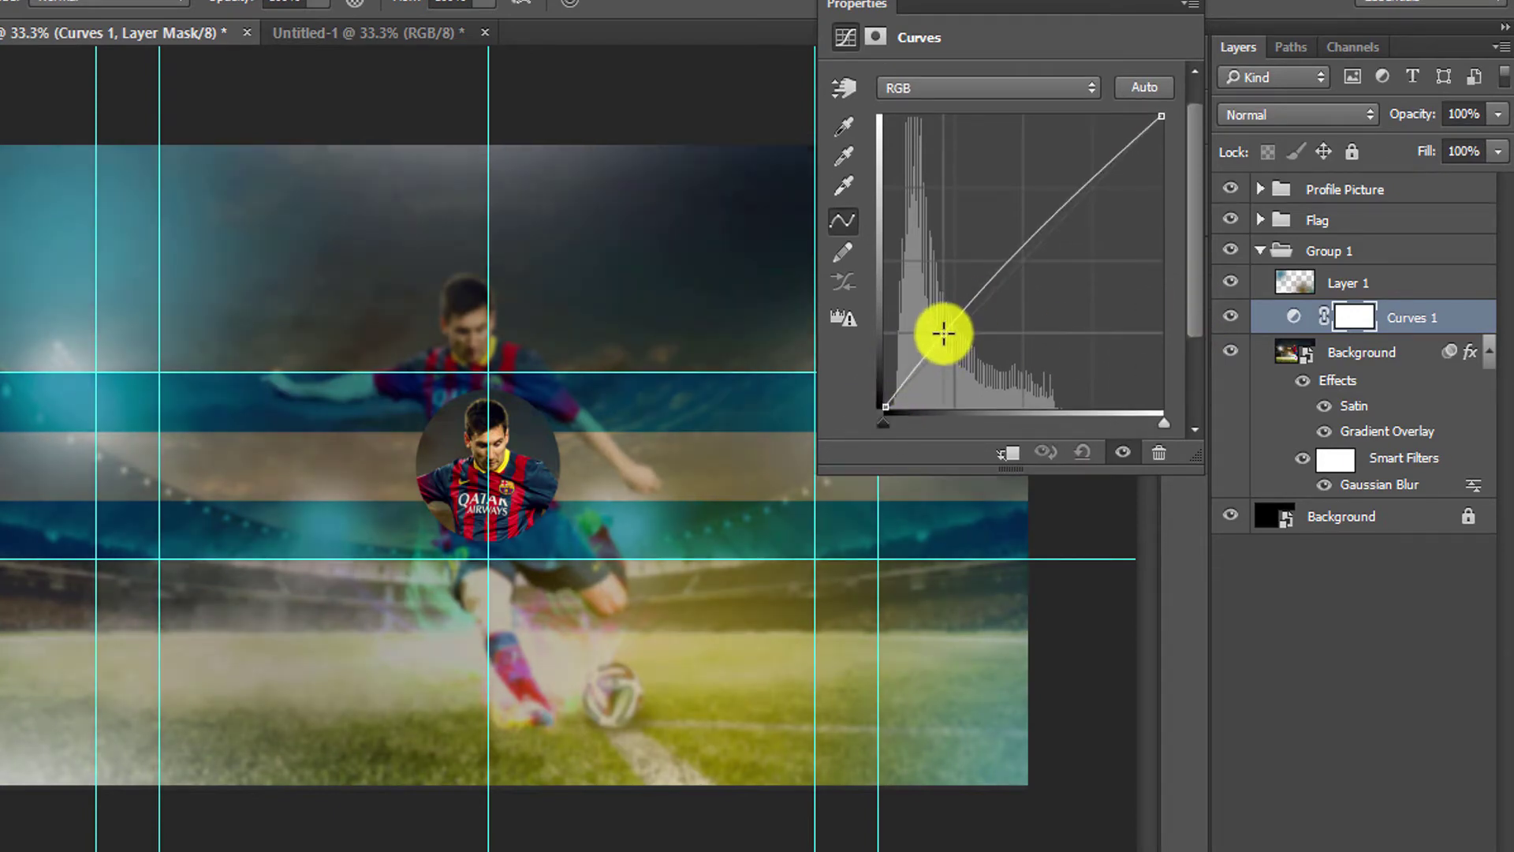
{"action": "left_click_drag", "start_coordinate": [944, 333], "coordinate": [953, 346]}
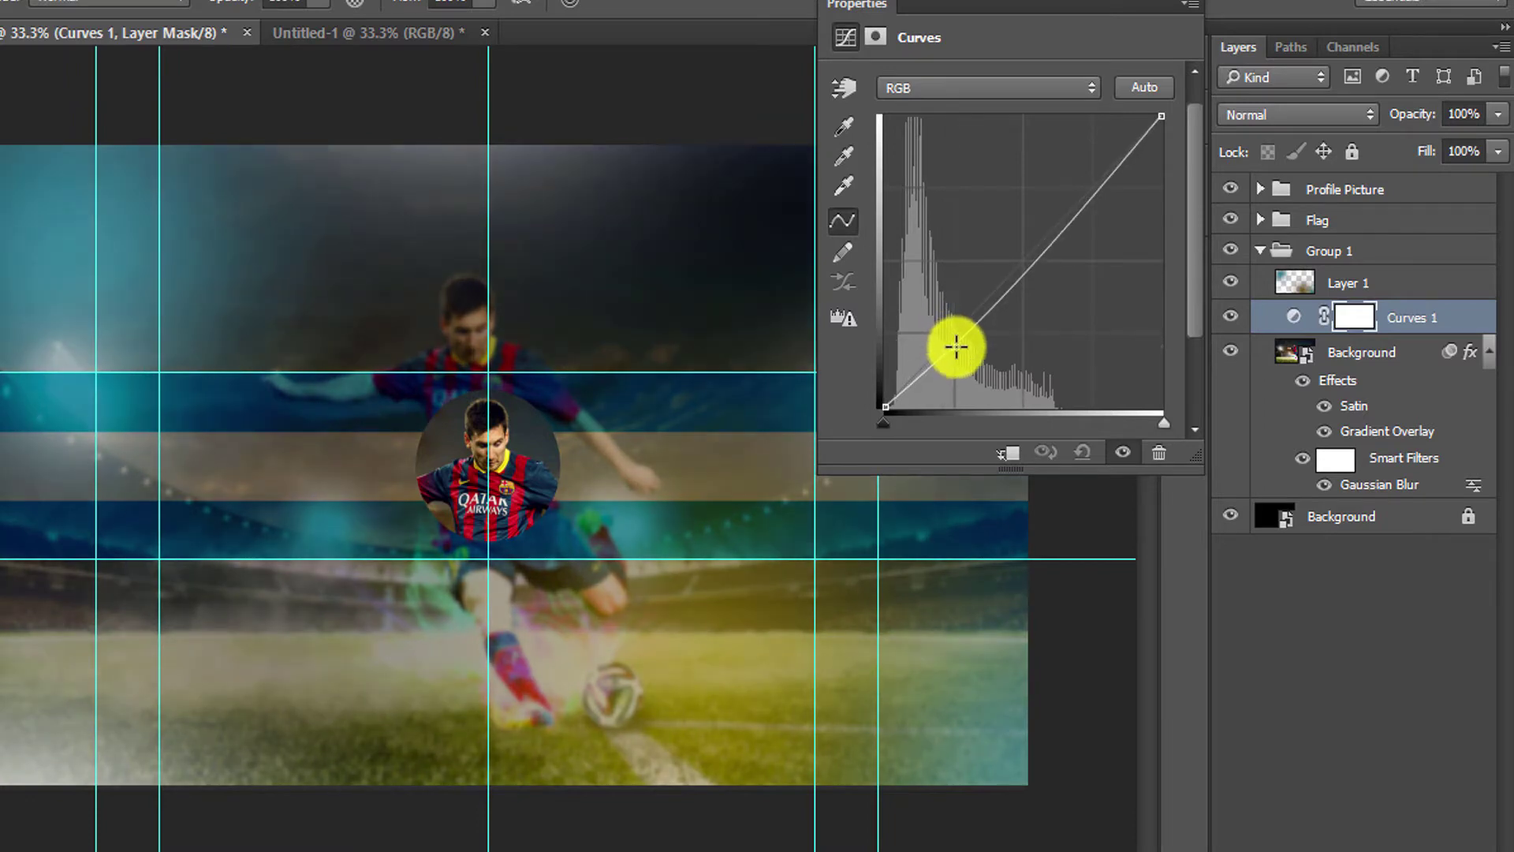
{"action": "left_click_drag", "start_coordinate": [1068, 222], "coordinate": [1058, 210]}
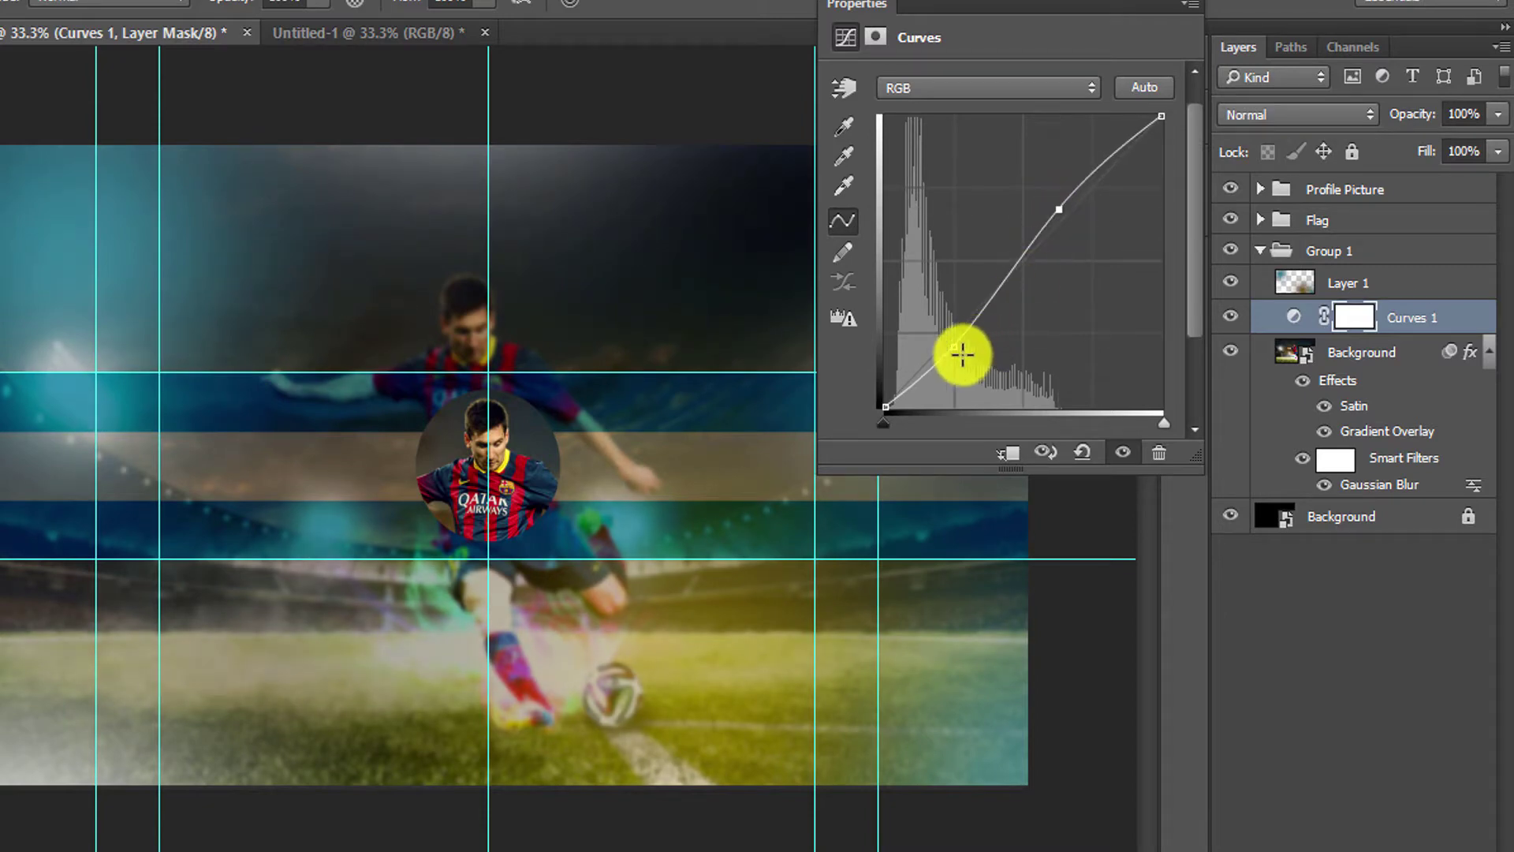
{"action": "left_click_drag", "start_coordinate": [955, 348], "coordinate": [958, 349]}
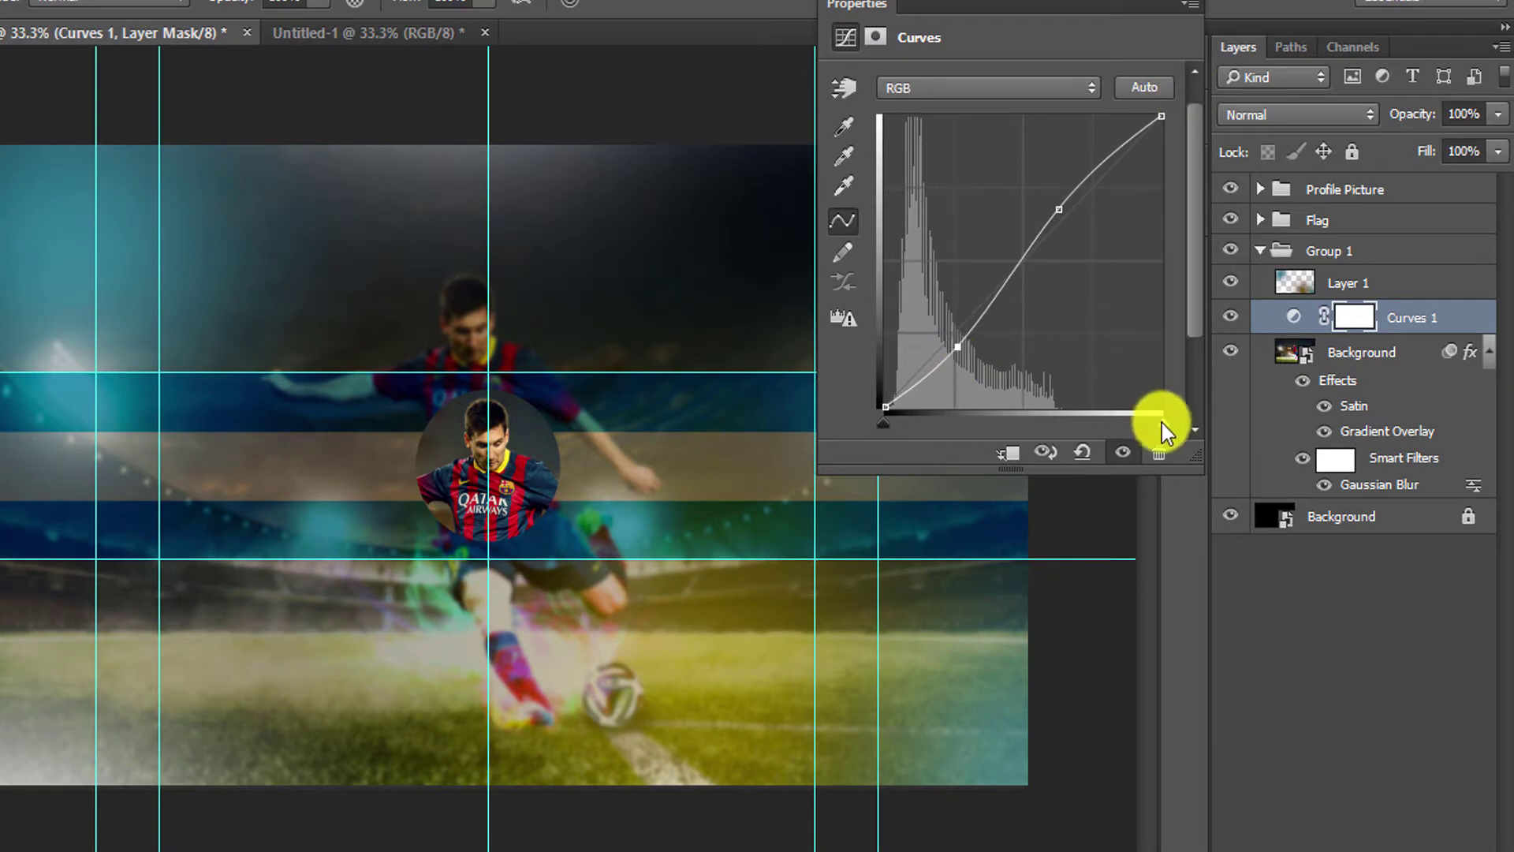
{"action": "mouse_move", "coordinate": [1161, 423]}
{"action": "left_mouse_down"}
{"action": "mouse_move", "coordinate": [1114, 421]}
{"action": "mouse_move", "coordinate": [1183, 413]}
{"action": "left_mouse_up"}
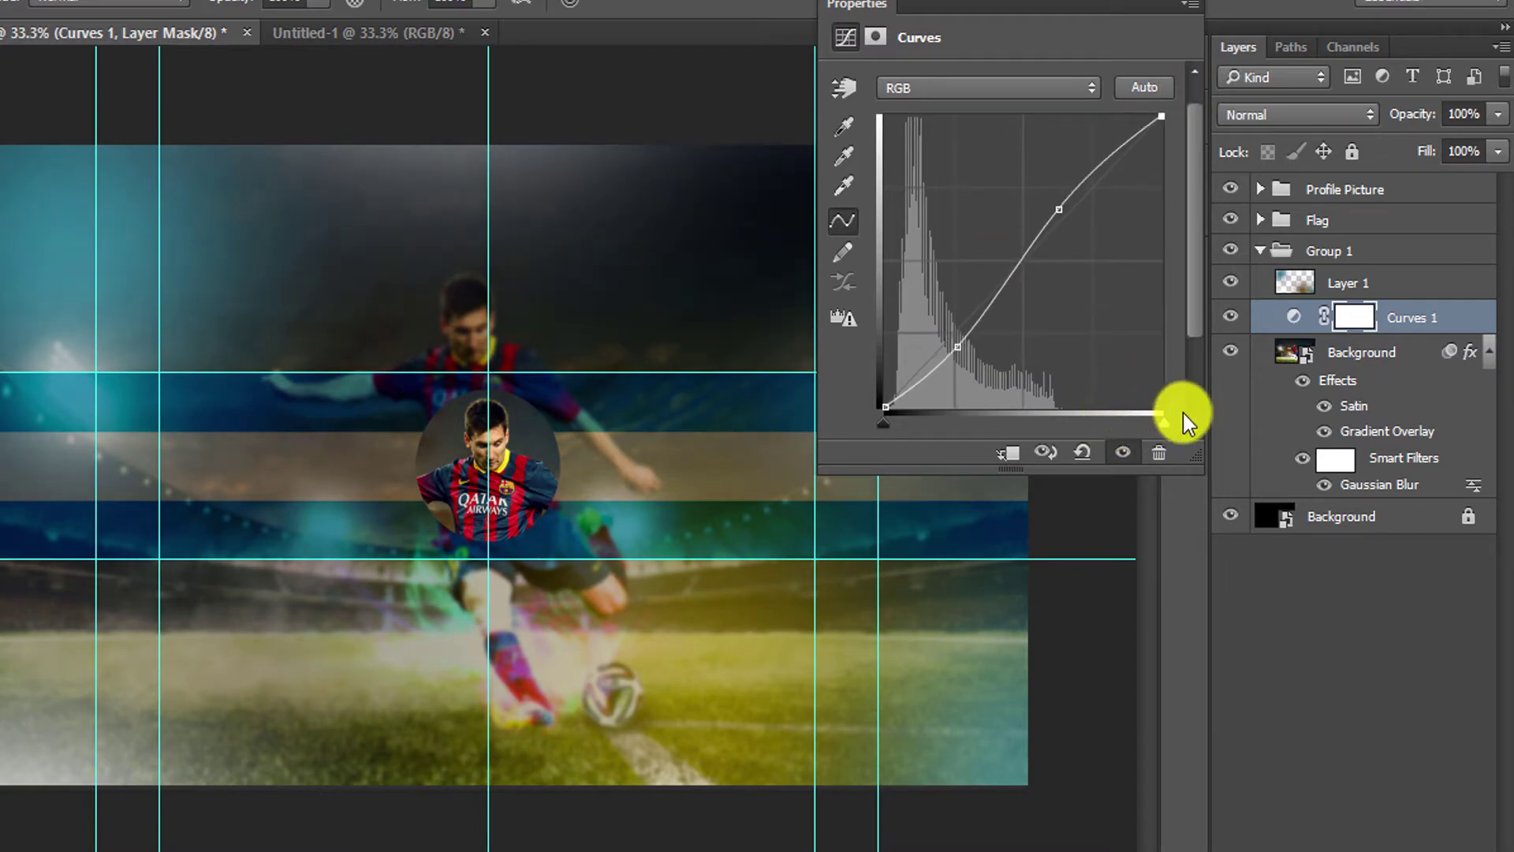
{"action": "left_click_drag", "start_coordinate": [885, 419], "coordinate": [852, 423]}
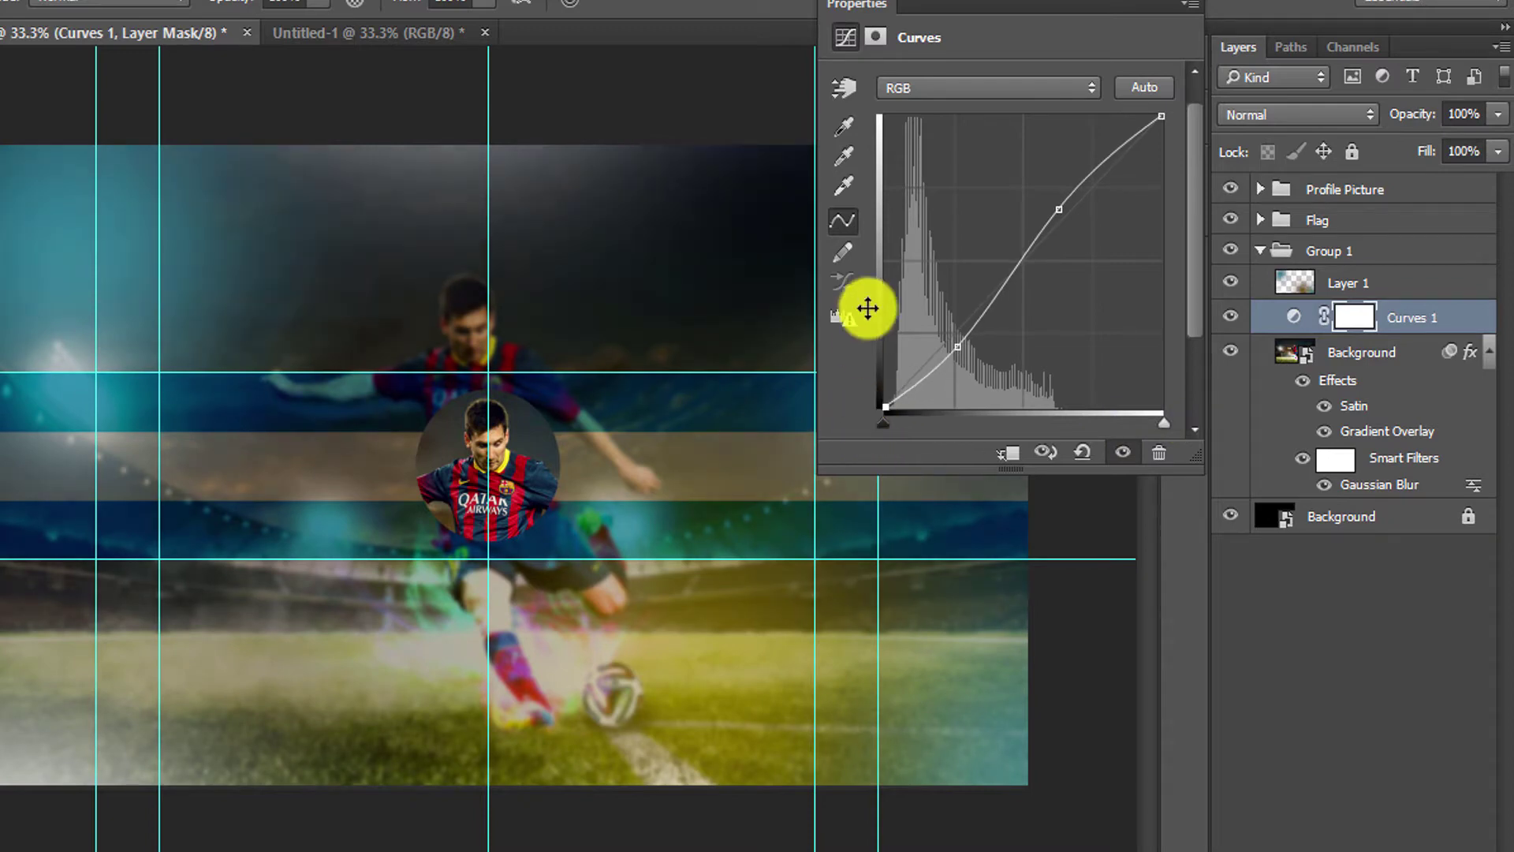
{"action": "left_click", "coordinate": [977, 85]}
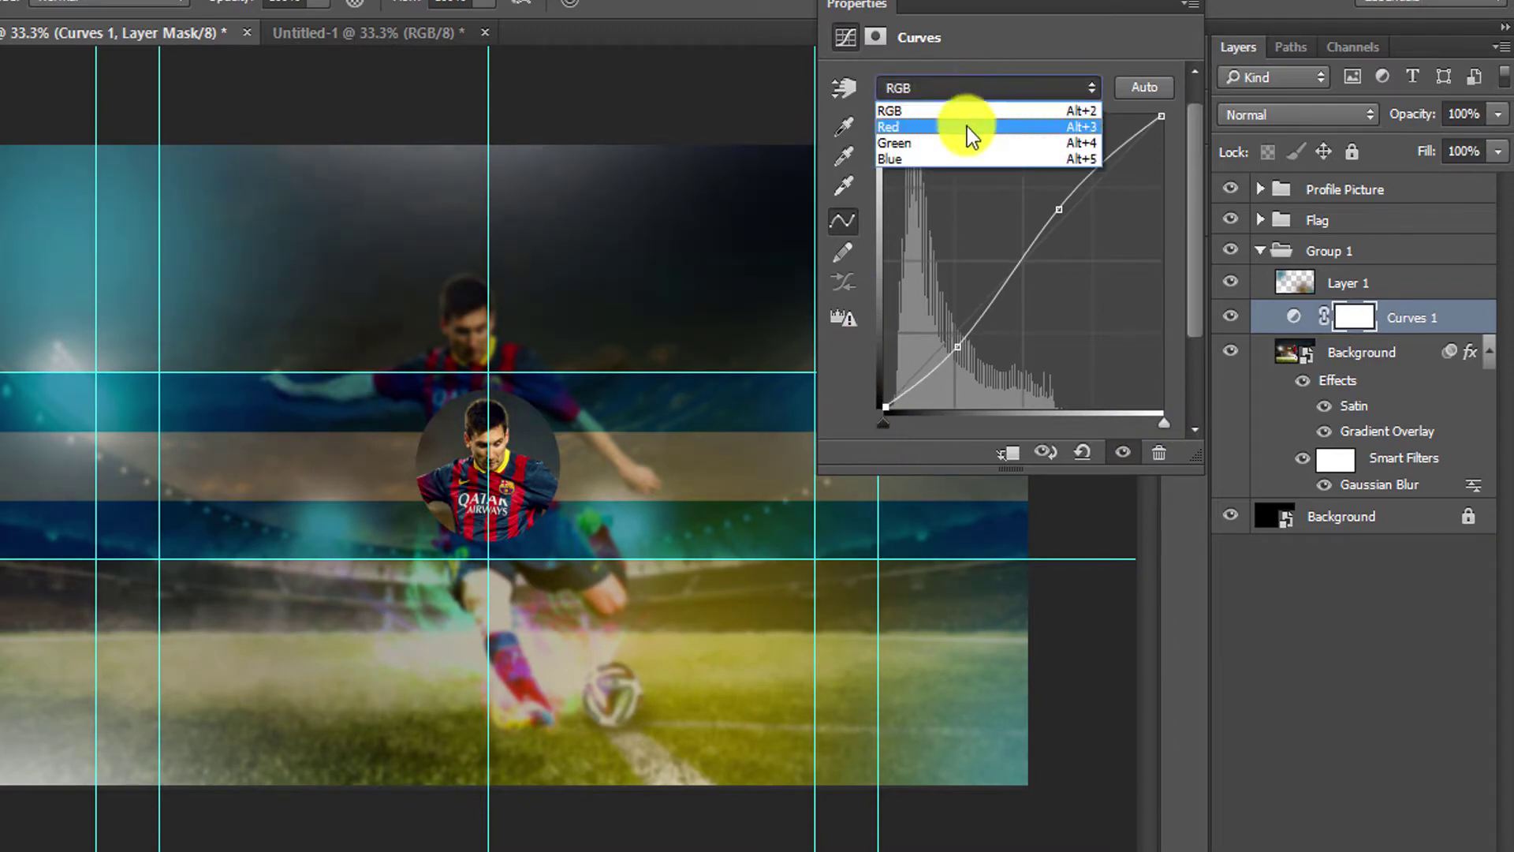
Reshape the Blue channel curve, pulling in its black point and raising the upper section.
{"action": "left_click", "coordinate": [968, 142]}
{"action": "key", "text": "alt+5"}
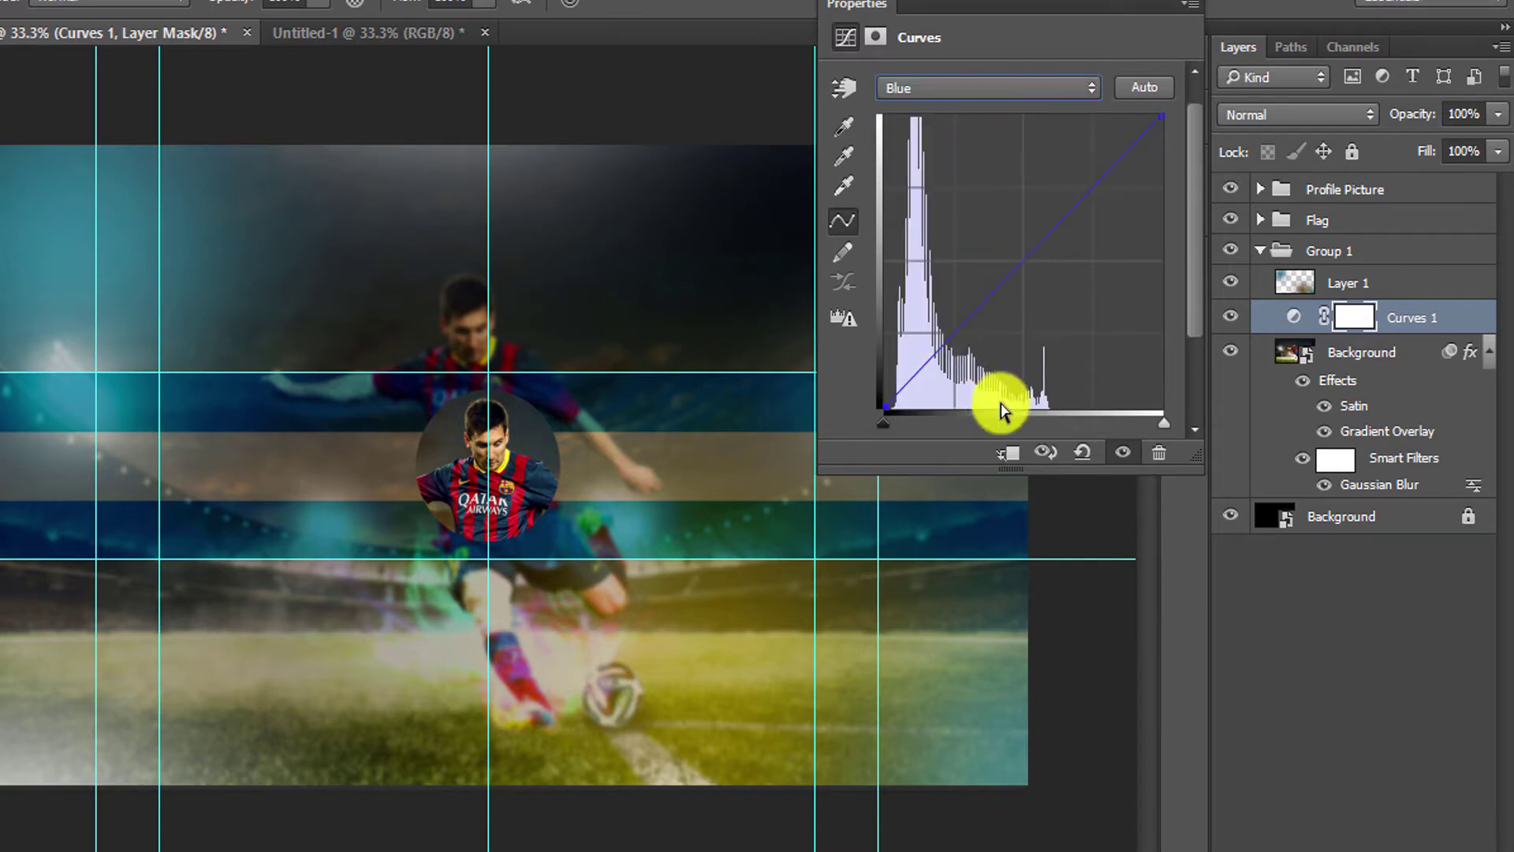
{"action": "mouse_move", "coordinate": [883, 423]}
{"action": "left_mouse_down"}
{"action": "mouse_move", "coordinate": [897, 426]}
{"action": "mouse_move", "coordinate": [883, 425]}
{"action": "left_mouse_up"}
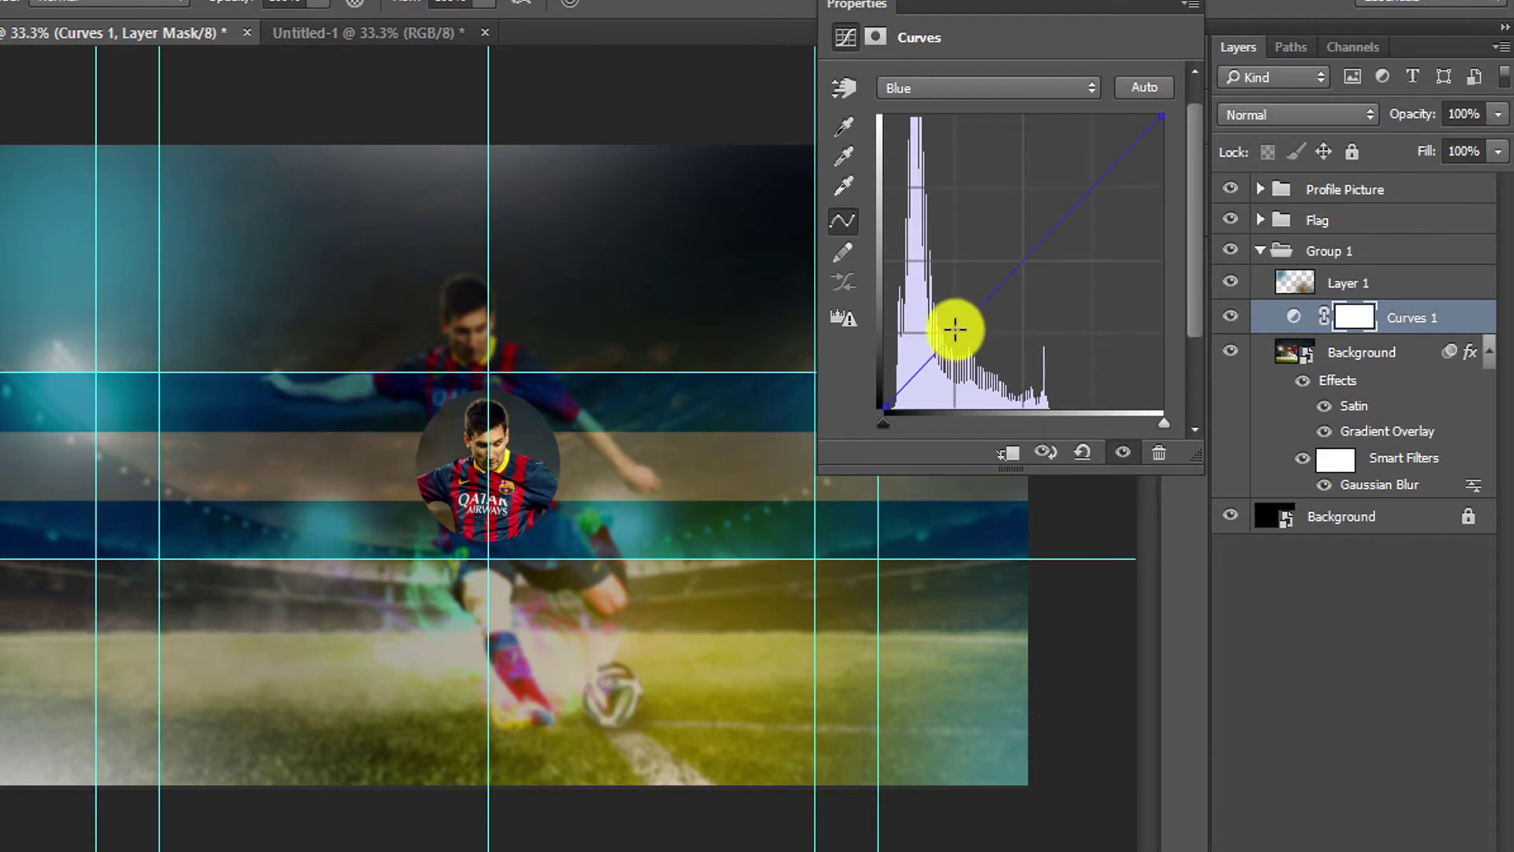
{"action": "left_click_drag", "start_coordinate": [948, 326], "coordinate": [959, 337]}
{"action": "left_click", "coordinate": [1031, 242]}
{"action": "left_click_drag", "start_coordinate": [955, 335], "coordinate": [959, 338]}
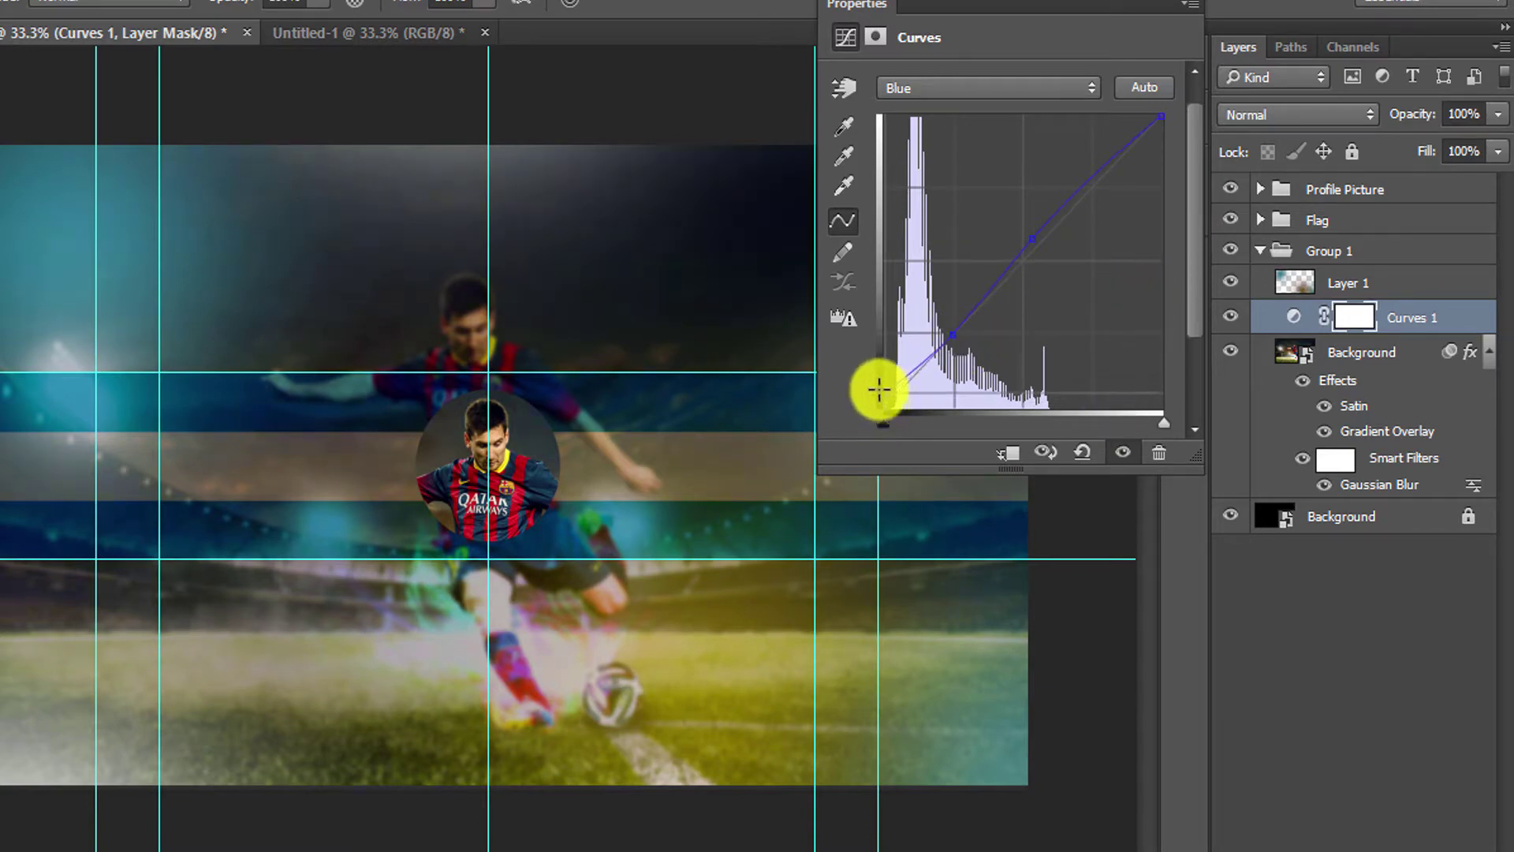
Reshape the Red channel curve with two anchor points and pull in its white point.
{"action": "left_click", "coordinate": [1051, 88]}
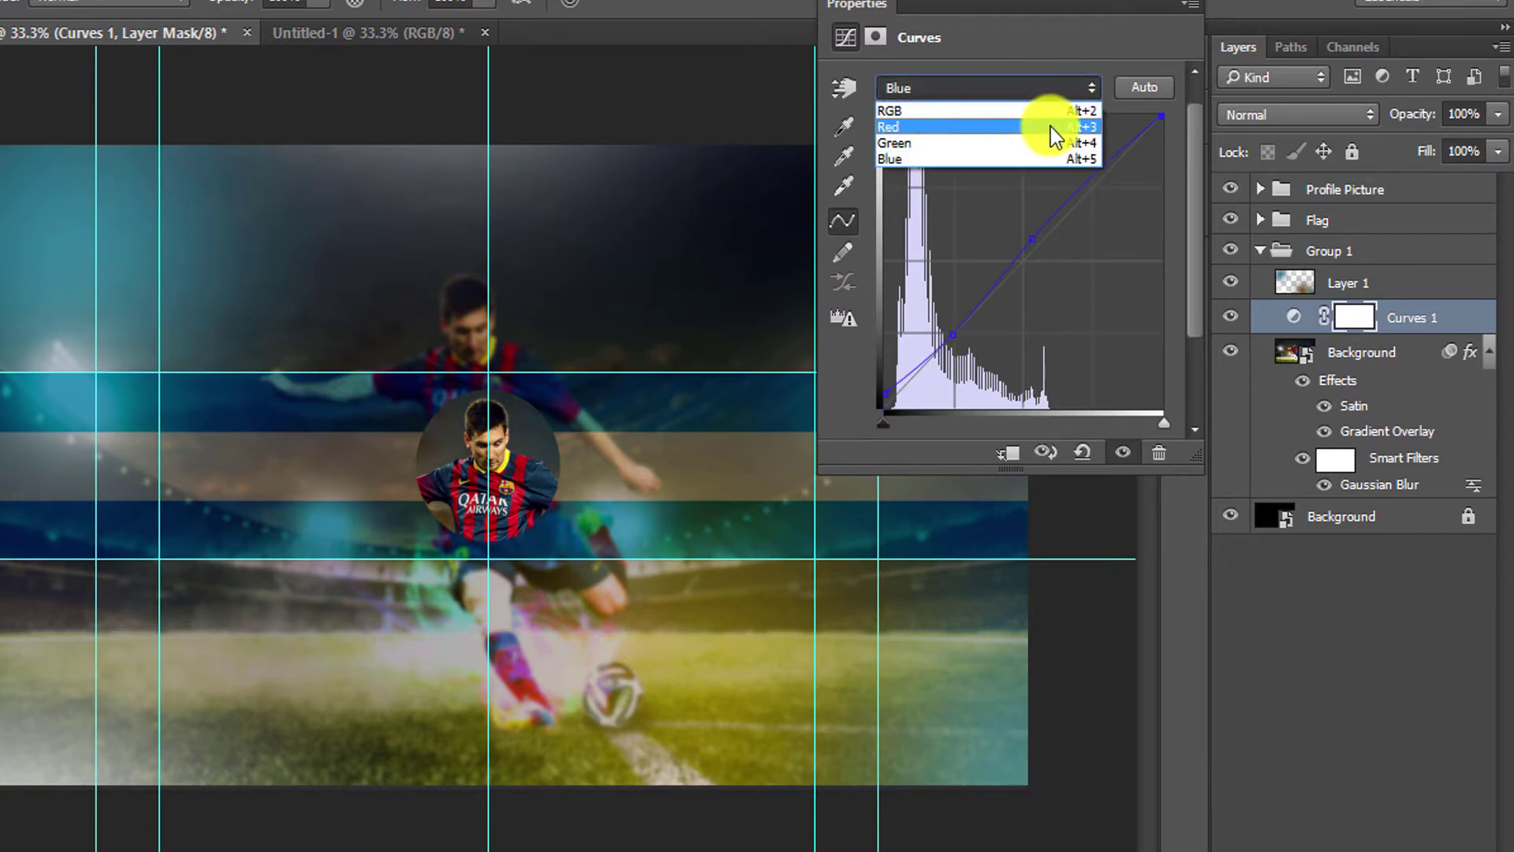
{"action": "left_click", "coordinate": [1050, 125]}
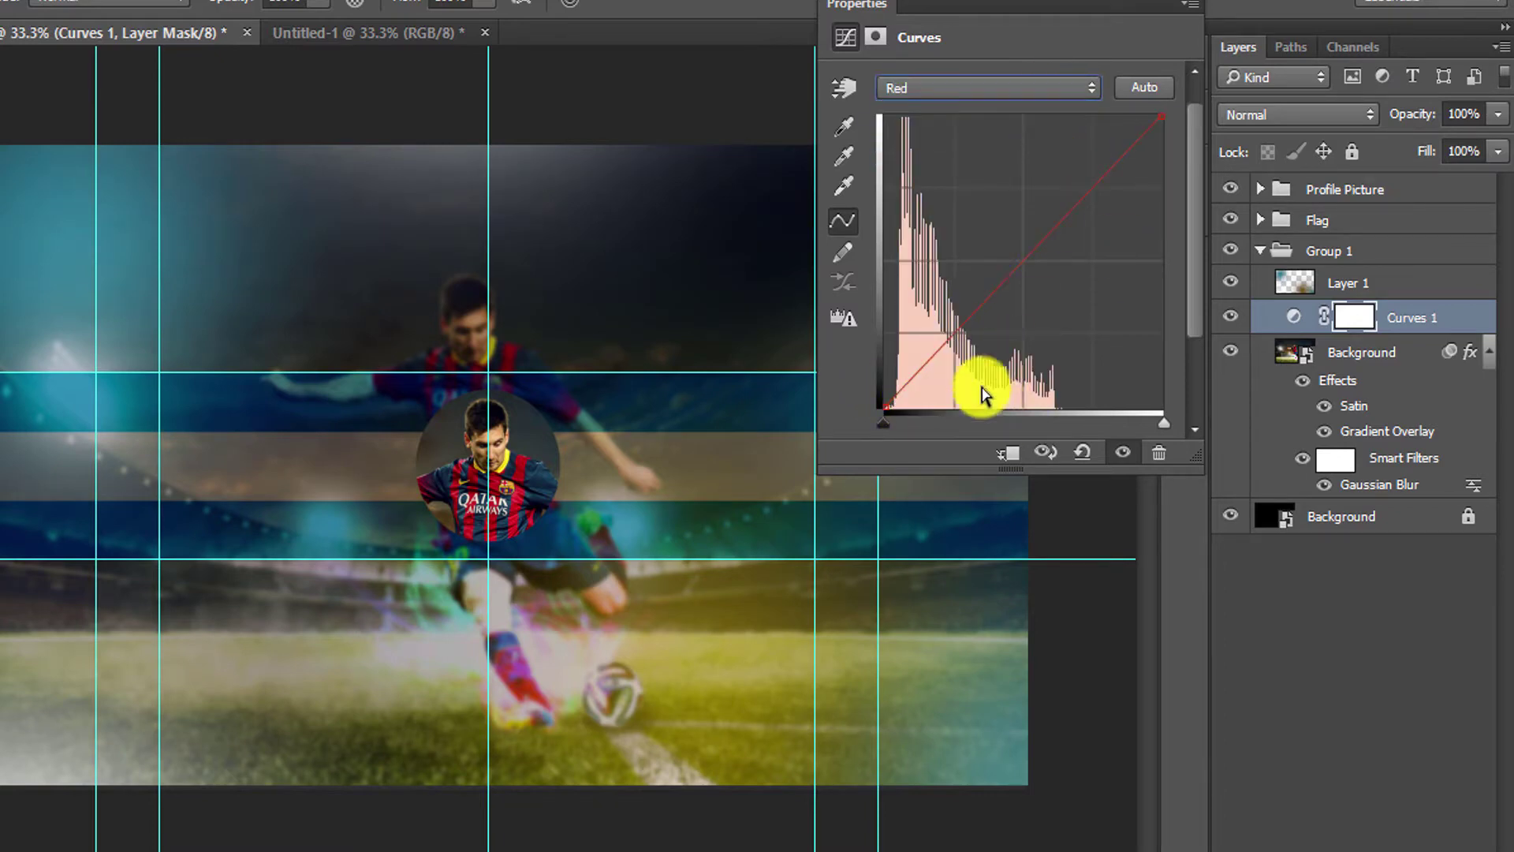
{"action": "left_click", "coordinate": [949, 333]}
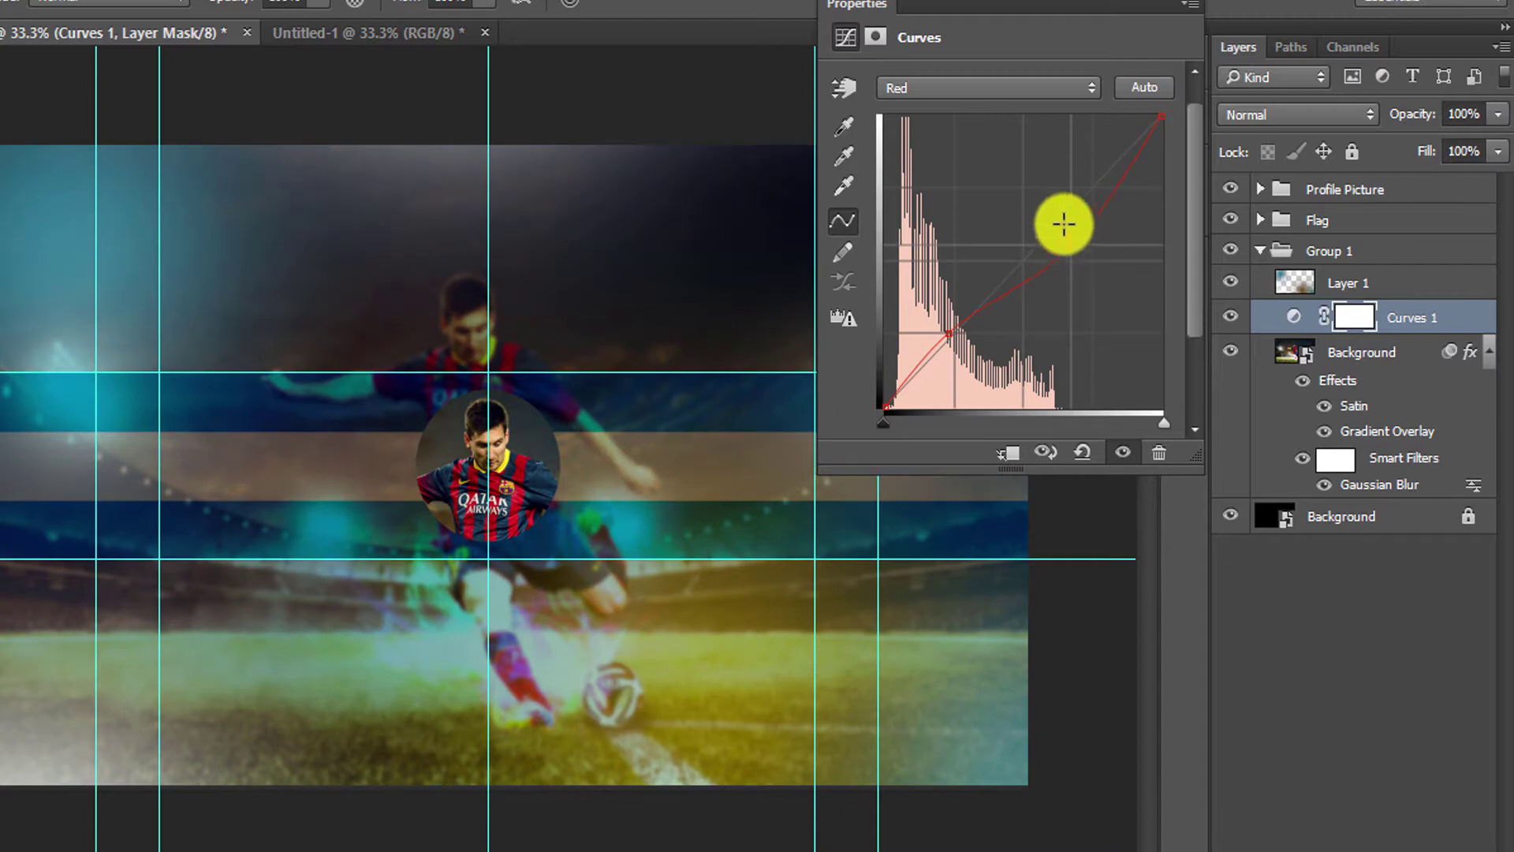
{"action": "mouse_move", "coordinate": [1060, 232]}
{"action": "left_mouse_down"}
{"action": "mouse_move", "coordinate": [1050, 209]}
{"action": "mouse_move", "coordinate": [1062, 223]}
{"action": "left_mouse_up"}
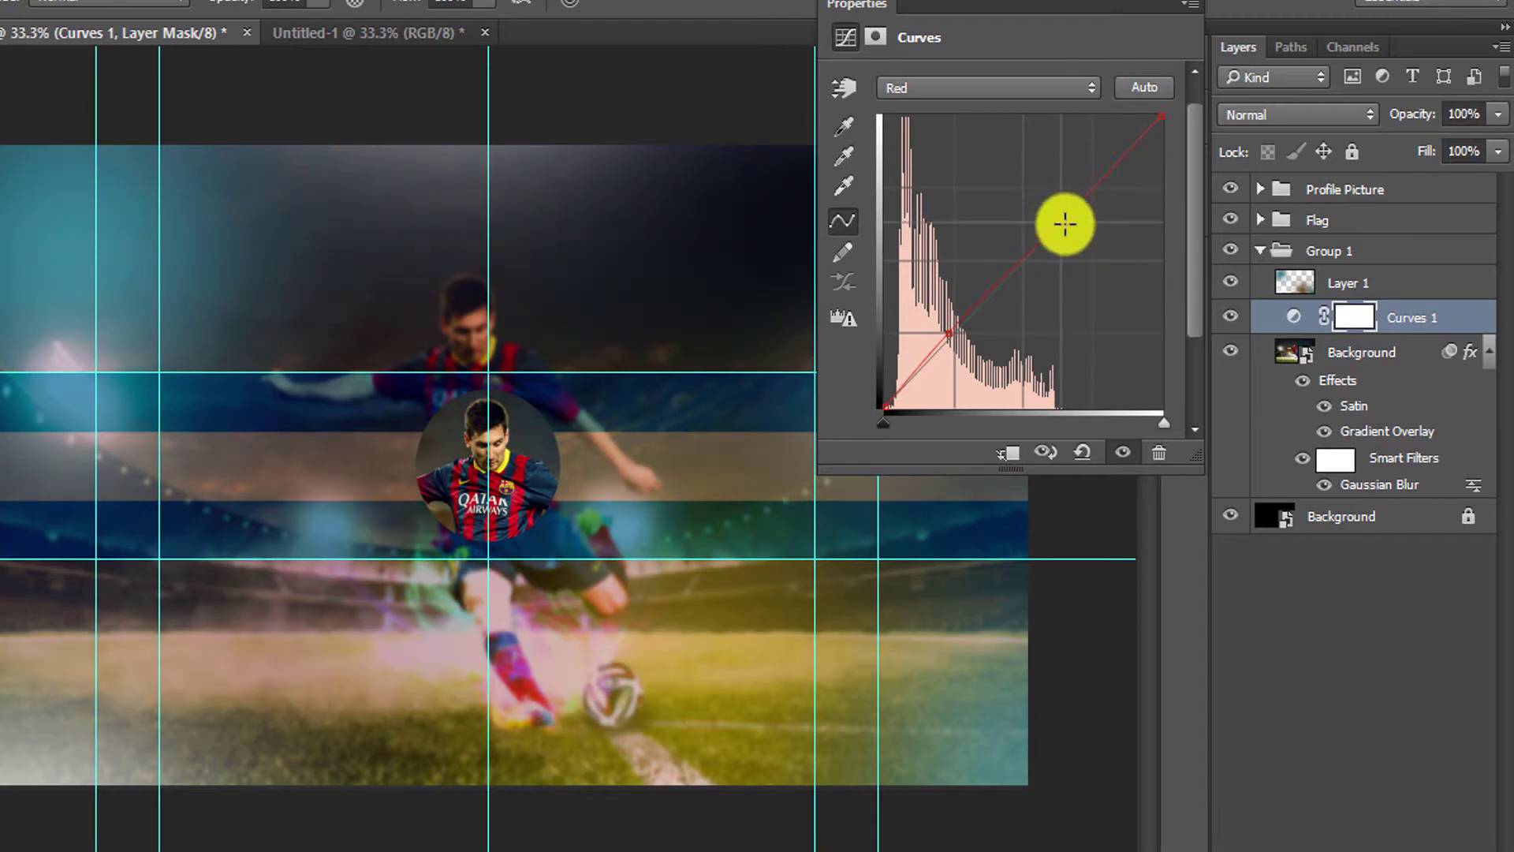
{"action": "left_click_drag", "start_coordinate": [953, 340], "coordinate": [956, 345]}
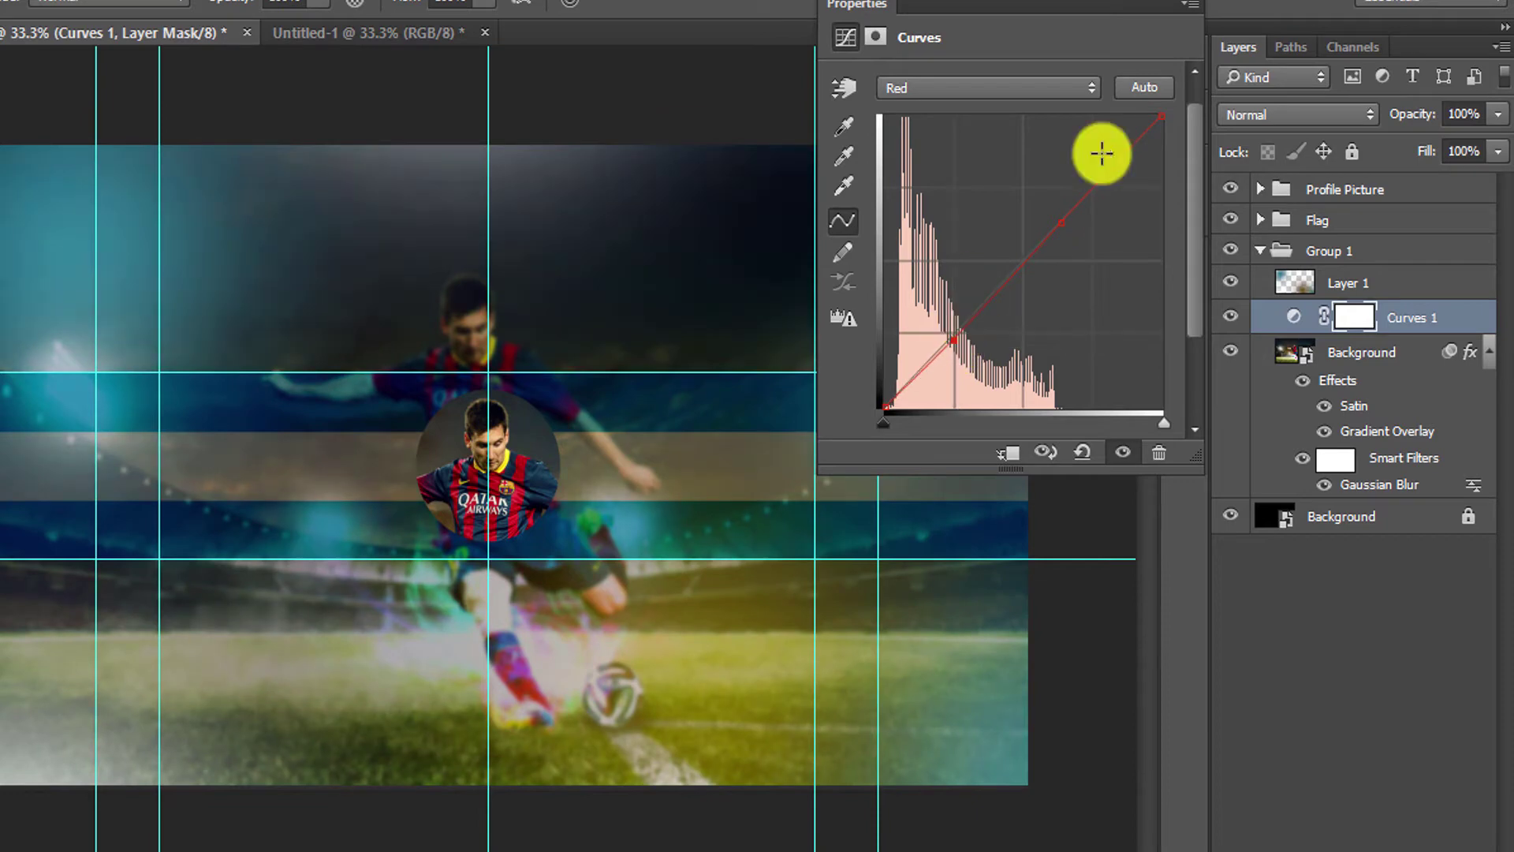
{"action": "mouse_move", "coordinate": [1162, 118]}
{"action": "left_mouse_down"}
{"action": "mouse_move", "coordinate": [1117, 115]}
{"action": "mouse_move", "coordinate": [1137, 119]}
{"action": "left_mouse_up"}
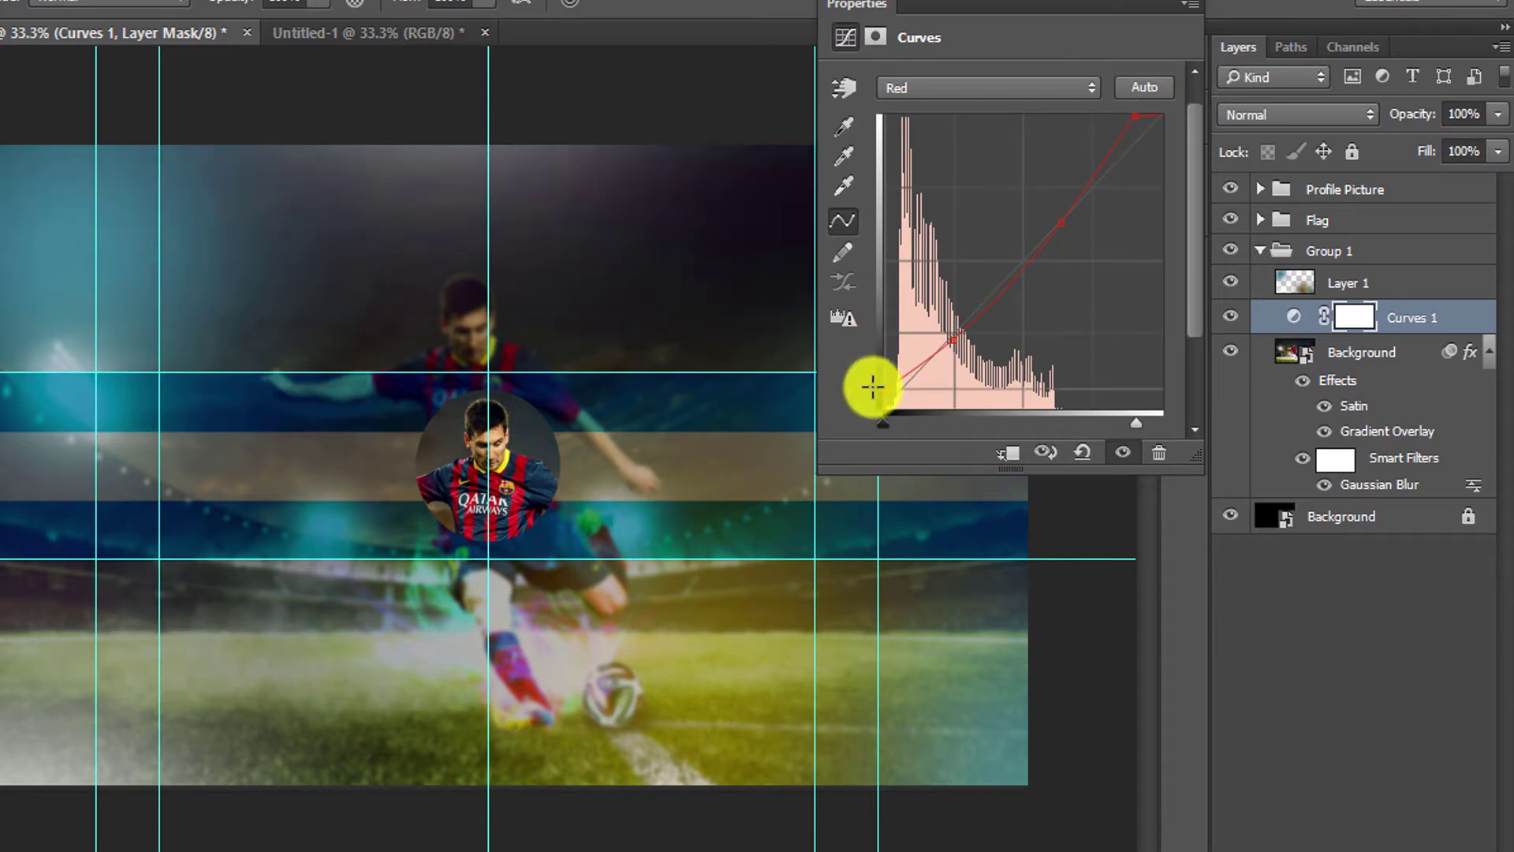
Collapse the Curves panel and compare the image with and without the adjustment.
{"action": "left_click", "coordinate": [1175, 3]}
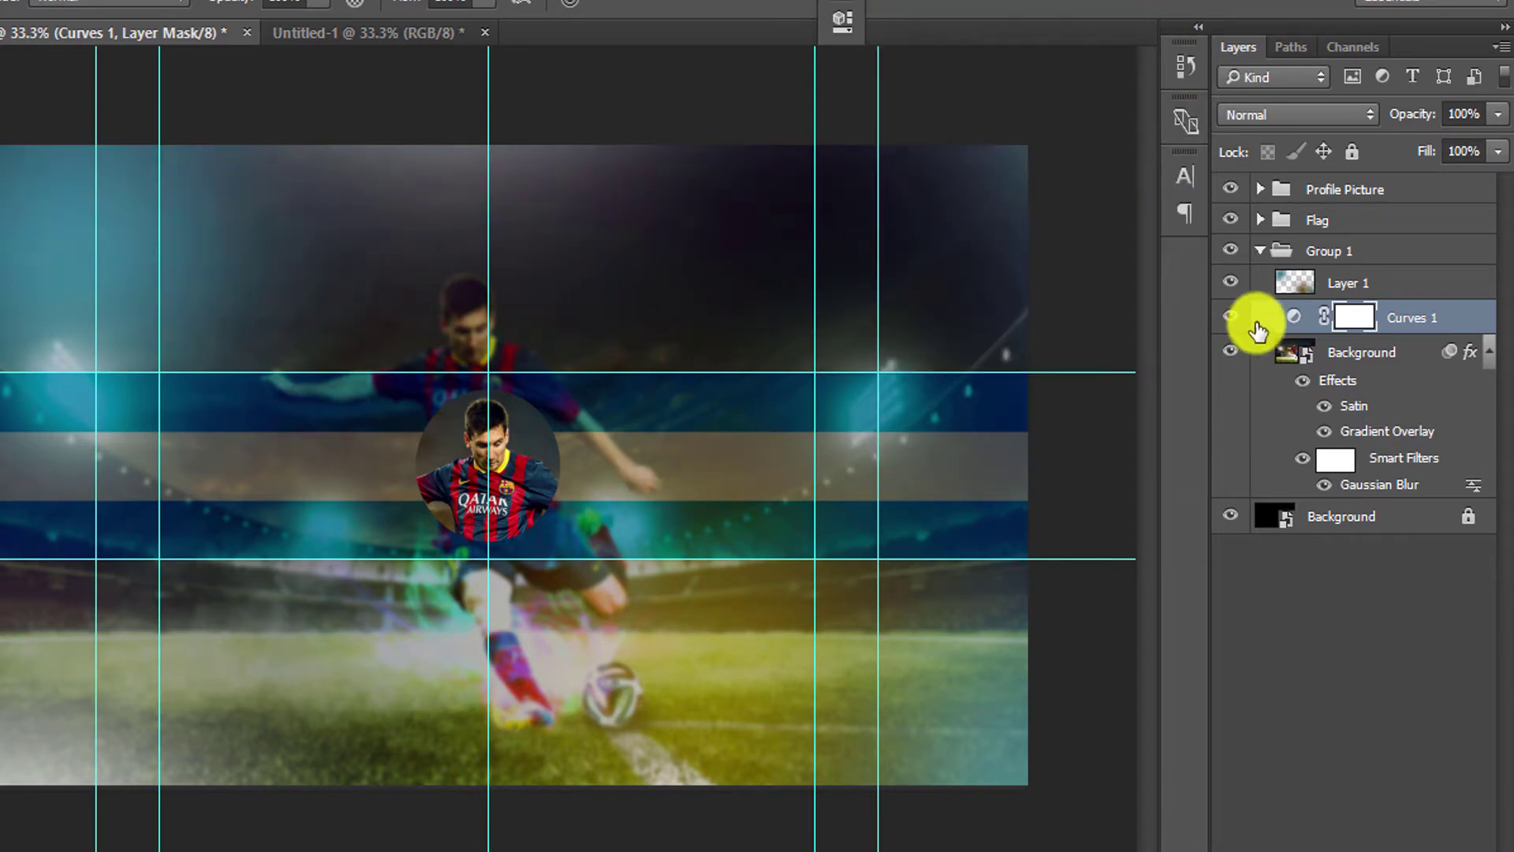
{"action": "left_click", "coordinate": [1230, 317]}
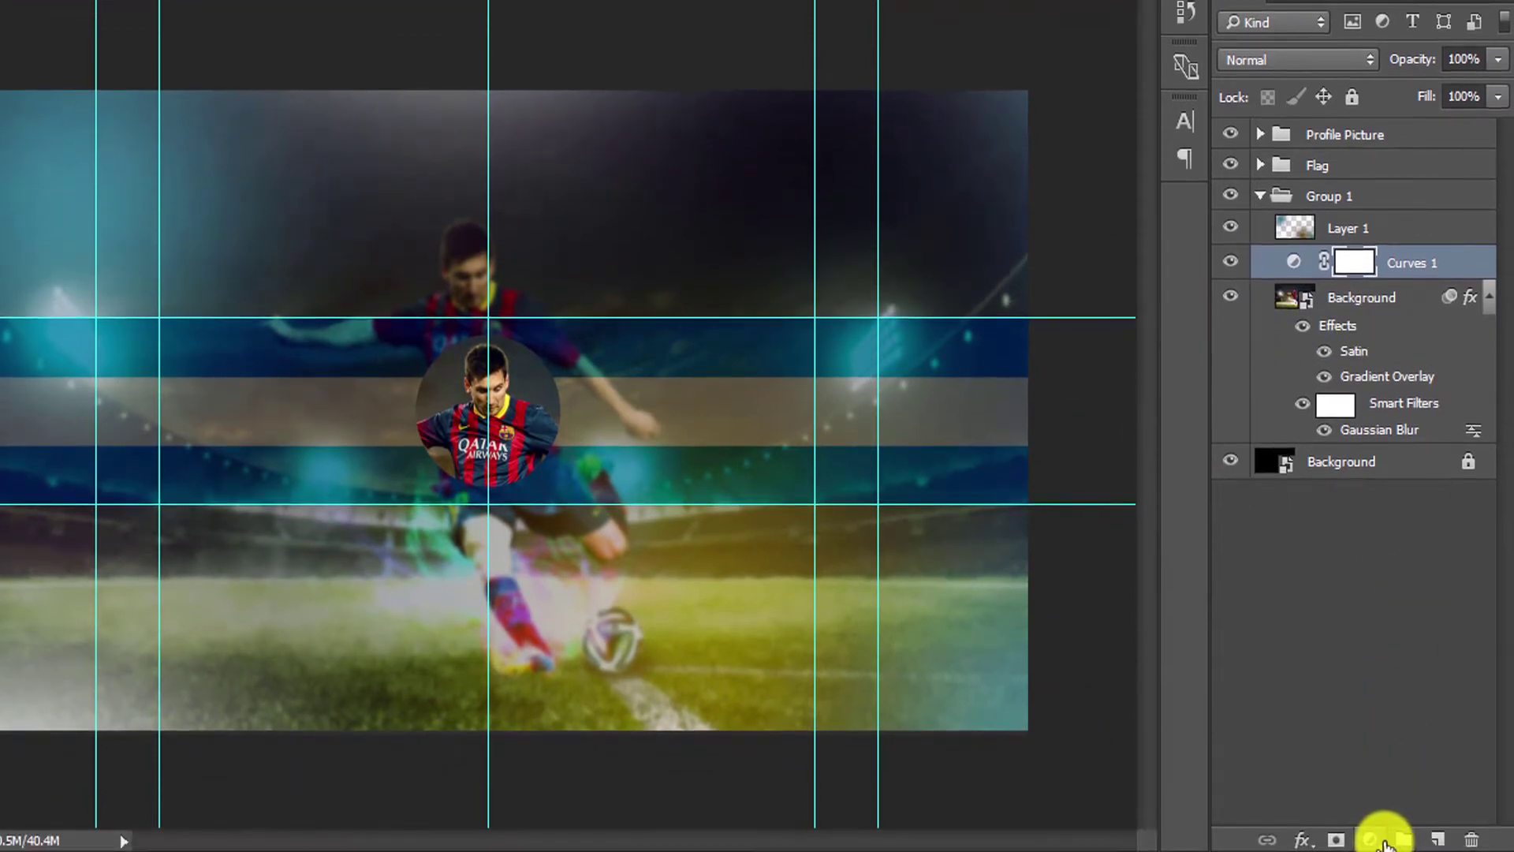
{"action": "left_click", "coordinate": [1381, 843]}
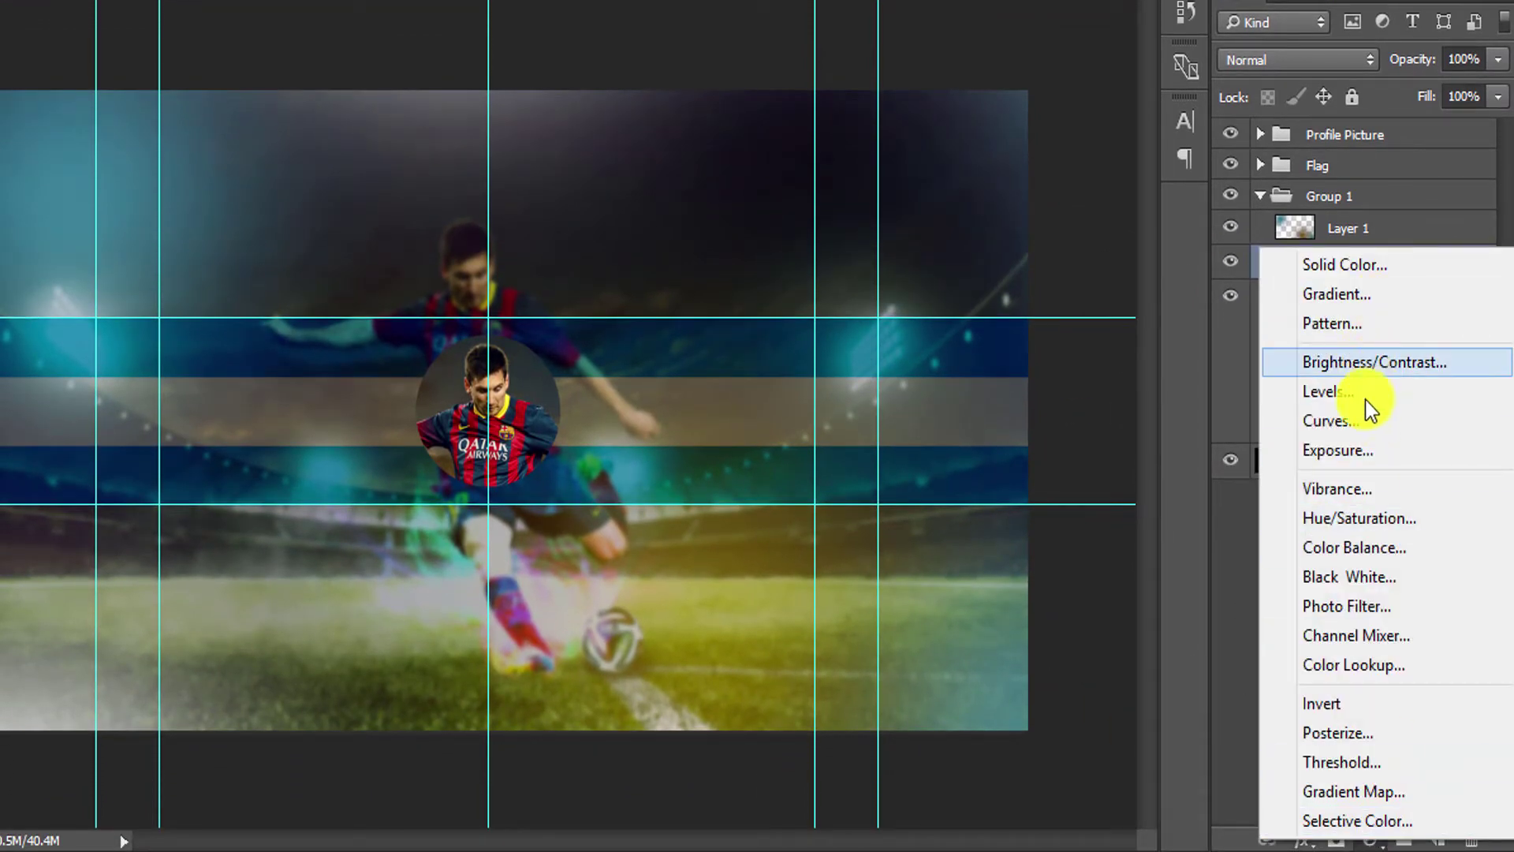
Add a Hue/Saturation adjustment layer with Saturation -23 and Lightness -13.
{"action": "left_click", "coordinate": [1352, 518]}
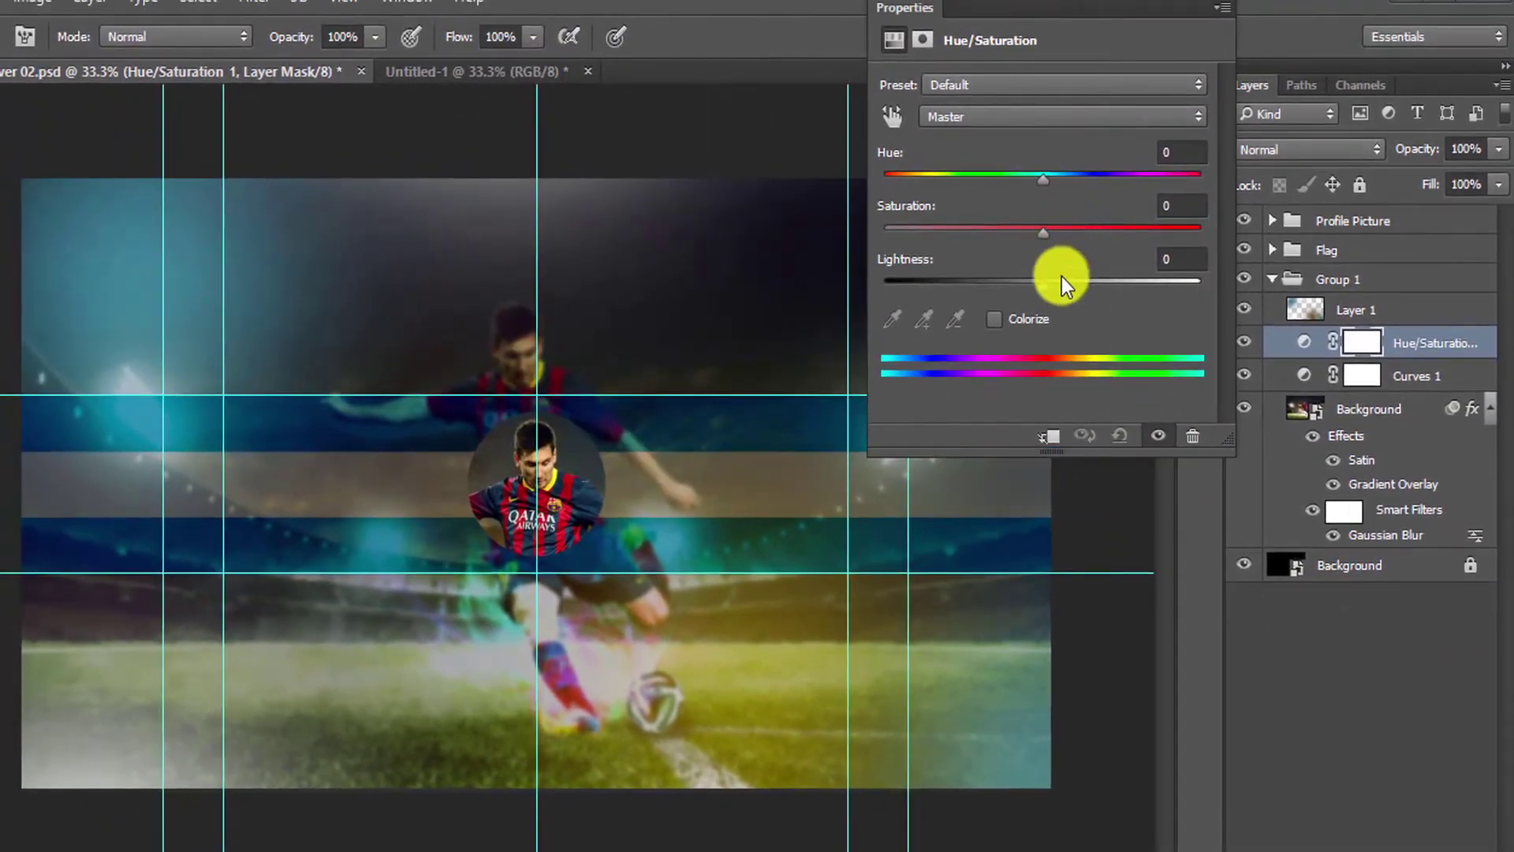
{"action": "left_click_drag", "start_coordinate": [1073, 17], "coordinate": [1122, 18]}
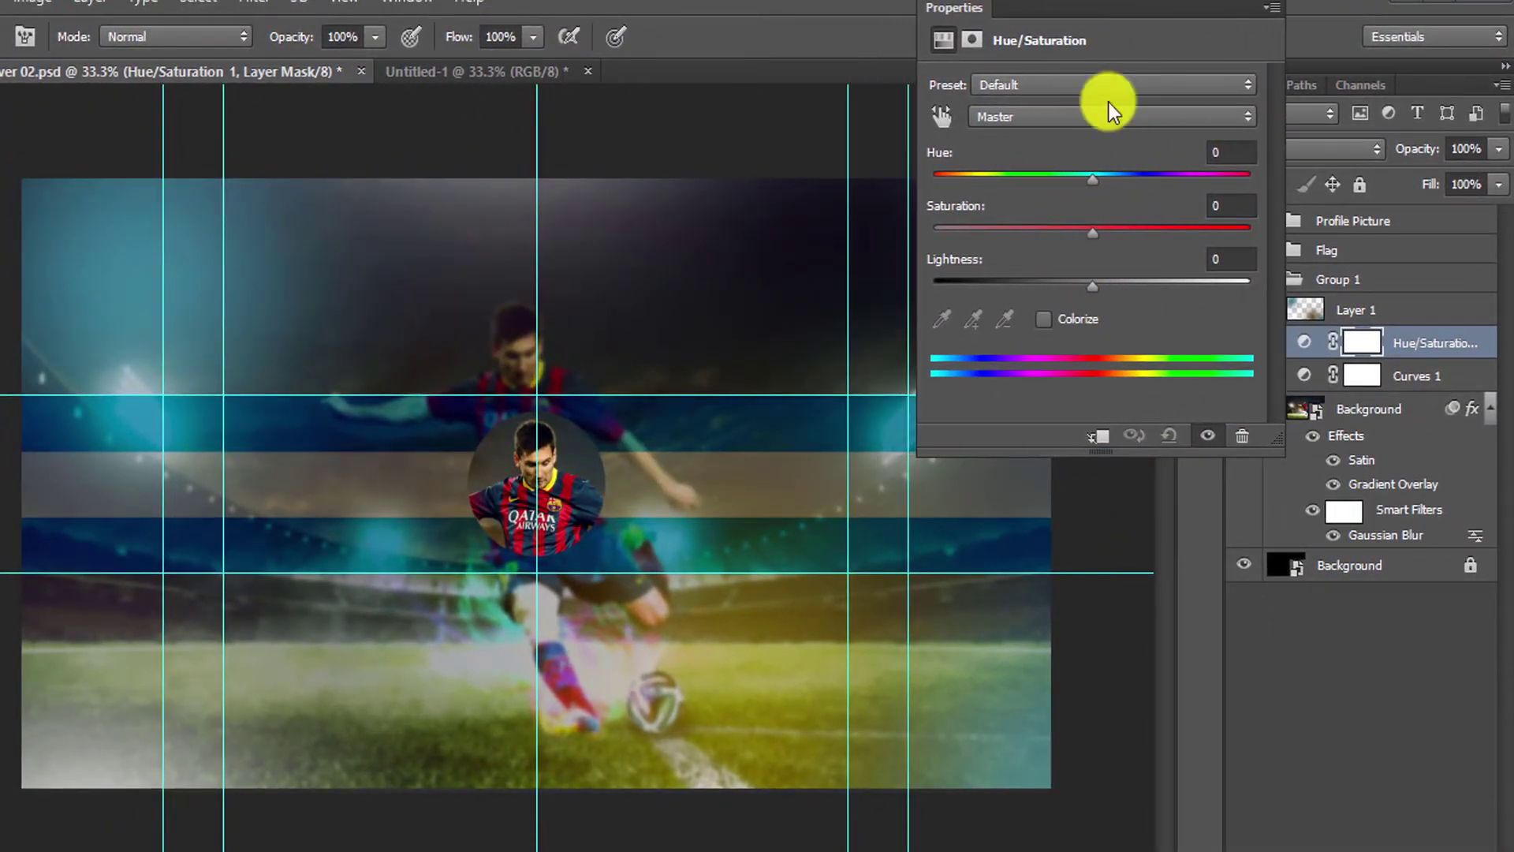
{"action": "left_click_drag", "start_coordinate": [1143, 225], "coordinate": [1055, 234]}
{"action": "left_click_drag", "start_coordinate": [1096, 294], "coordinate": [1064, 290]}
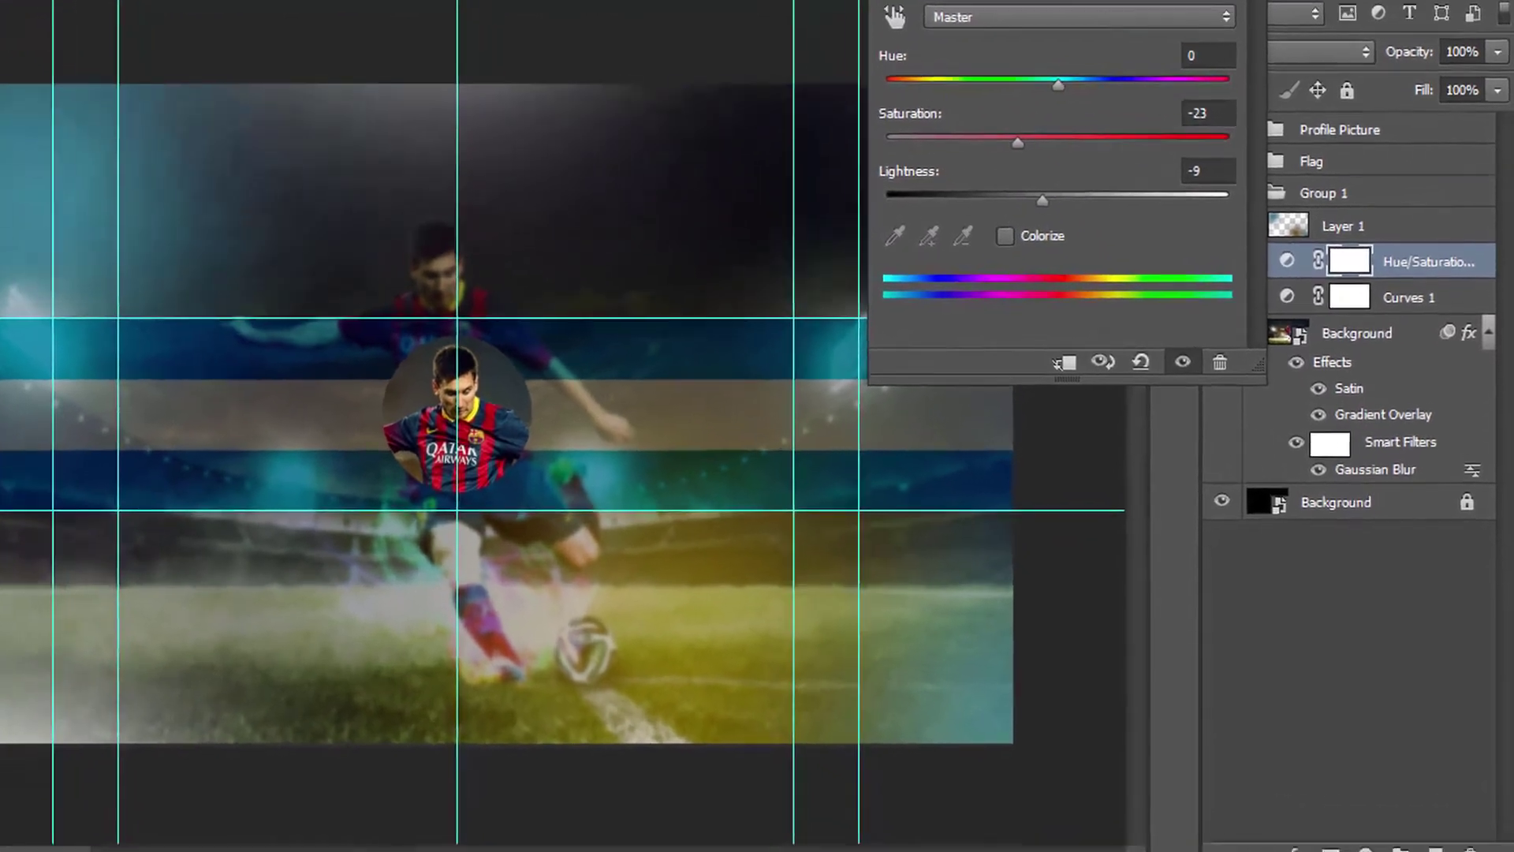
{"action": "left_click", "coordinate": [1298, 609]}
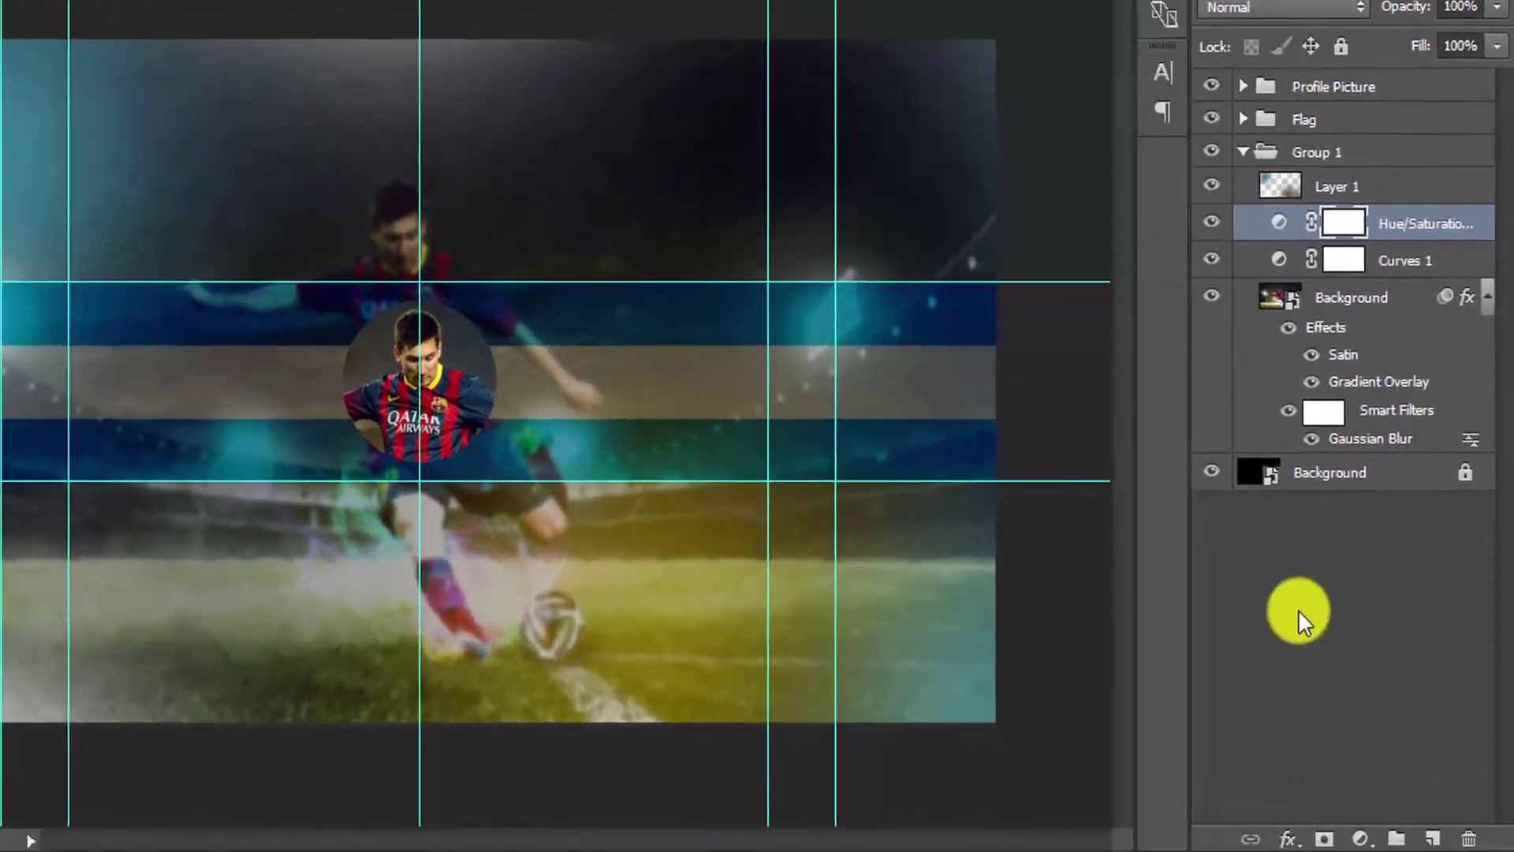
Add a Color Lookup adjustment layer using the Crisp_Warm.look 3DLUT file.
{"action": "left_click", "coordinate": [1360, 837]}
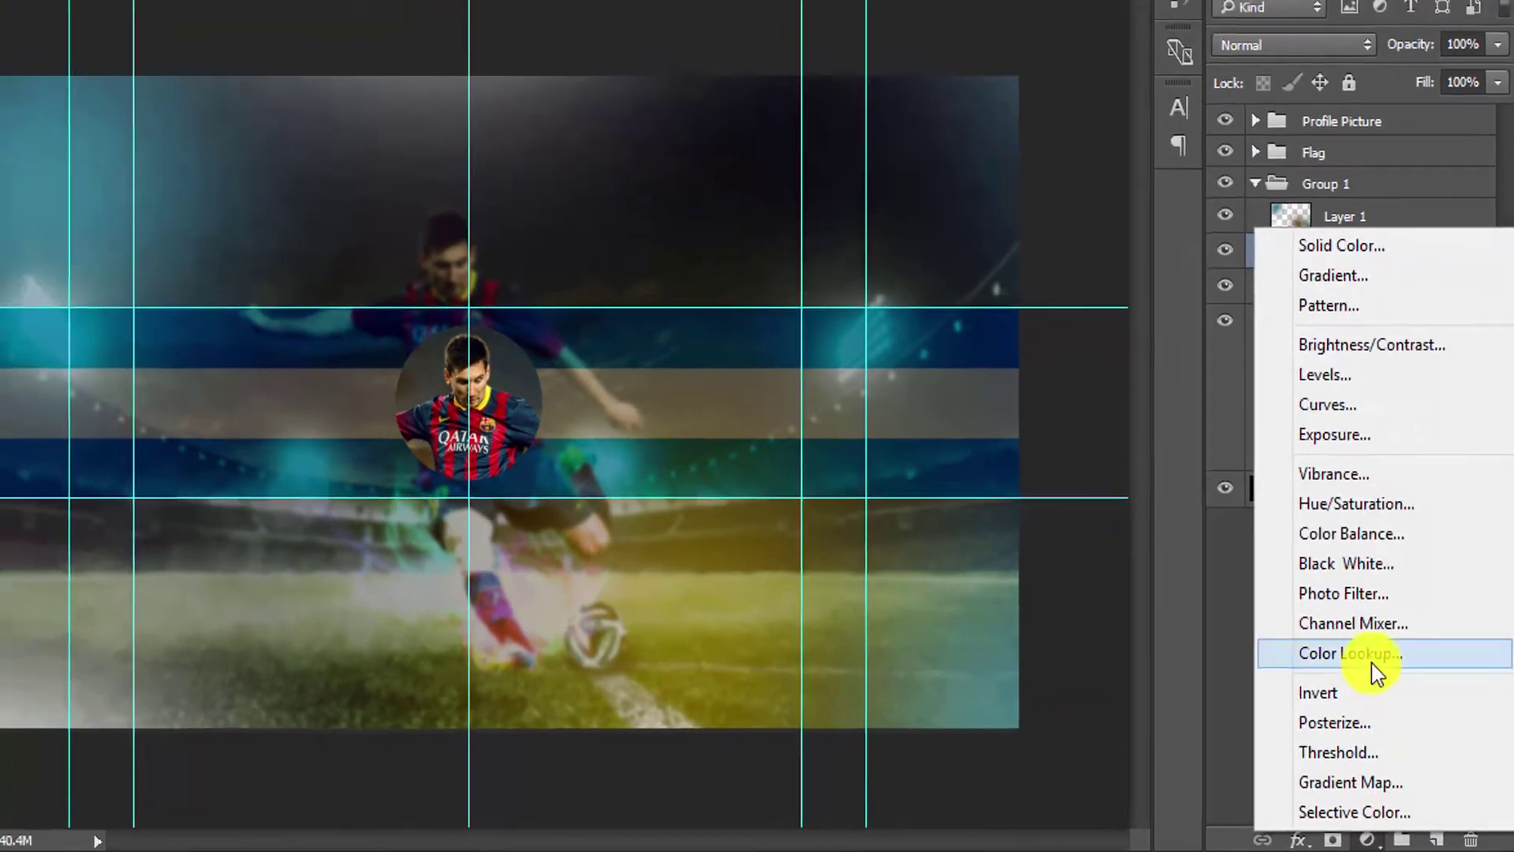
{"action": "left_click", "coordinate": [1371, 661]}
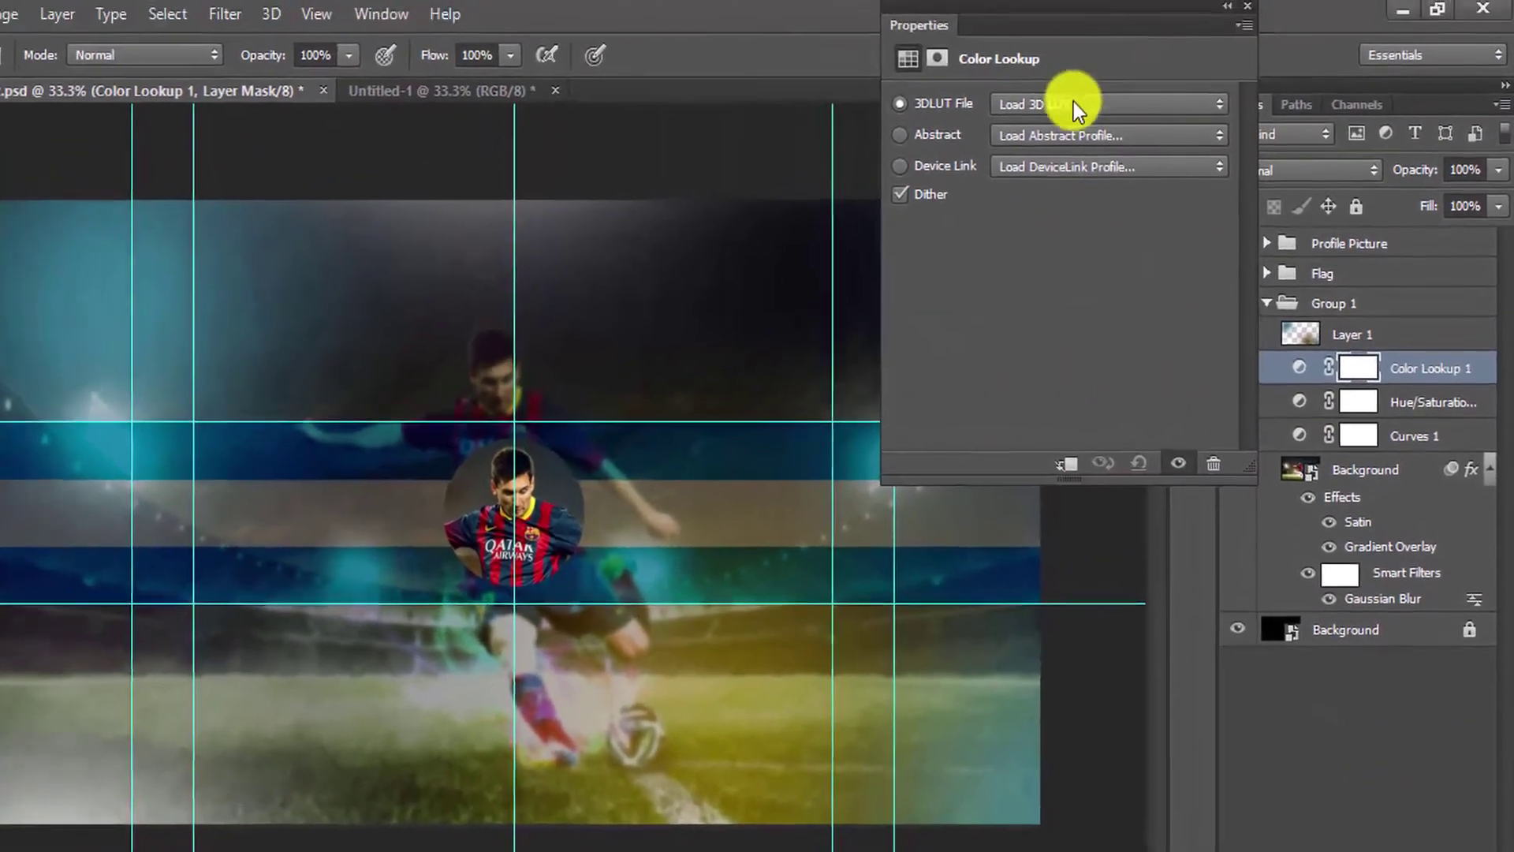
{"action": "left_click", "coordinate": [1073, 103]}
{"action": "left_click", "coordinate": [1062, 232]}
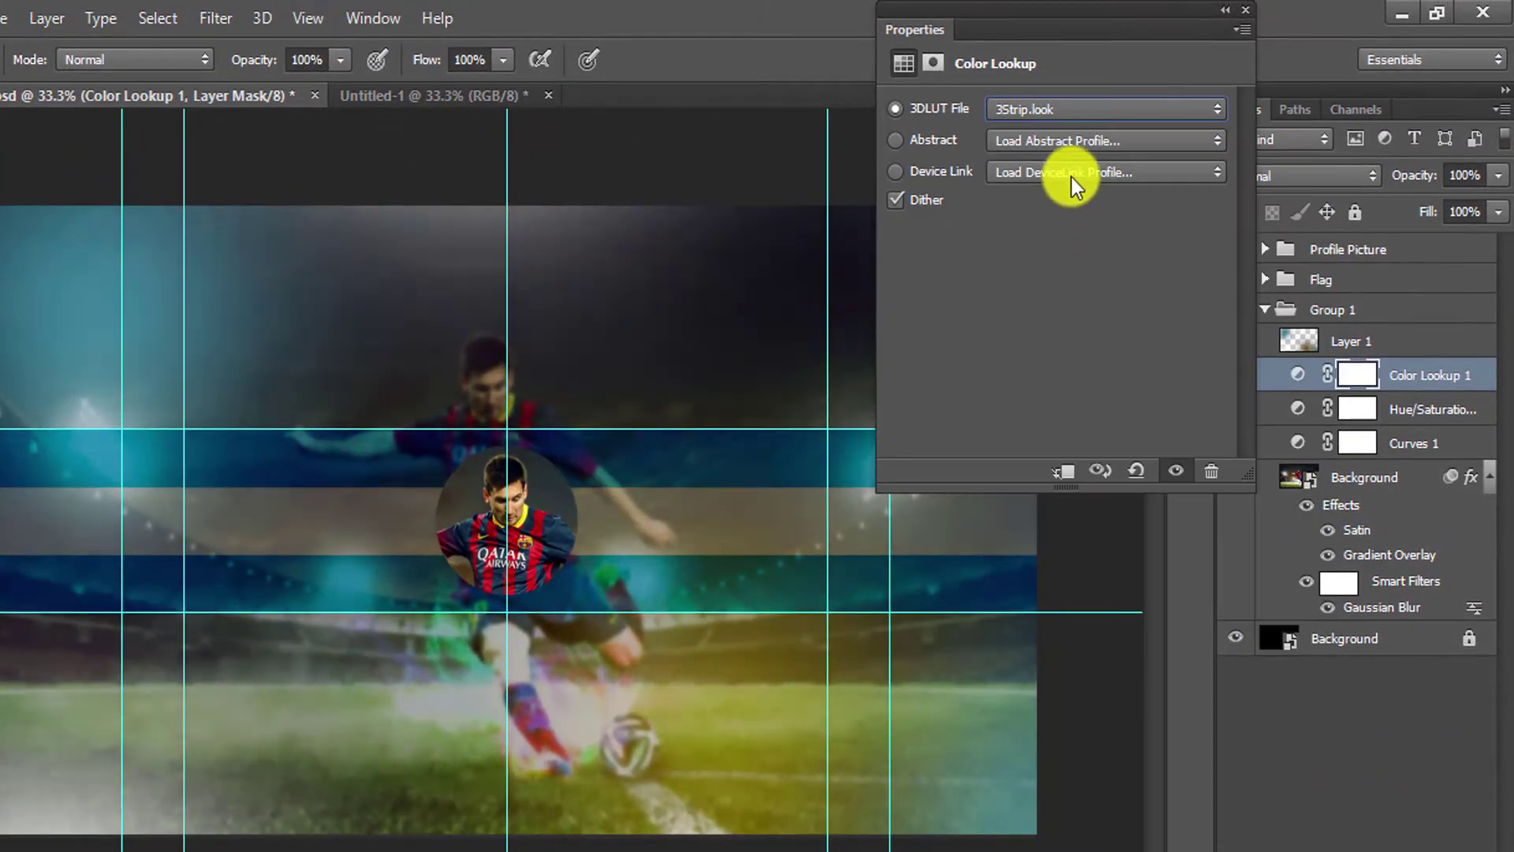
{"action": "left_click", "coordinate": [1068, 115]}
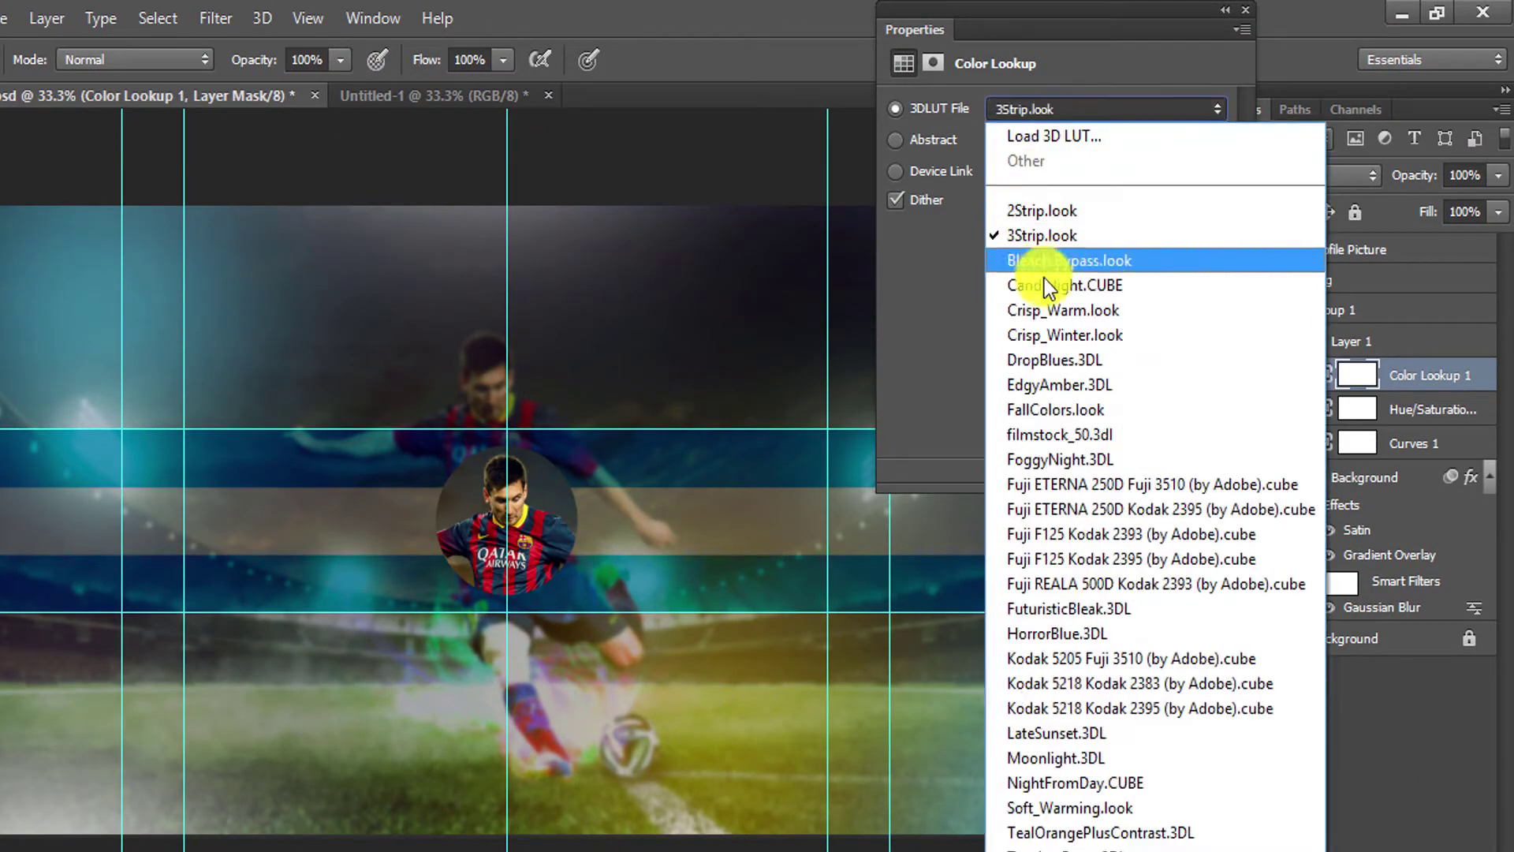
{"action": "left_click", "coordinate": [1056, 307]}
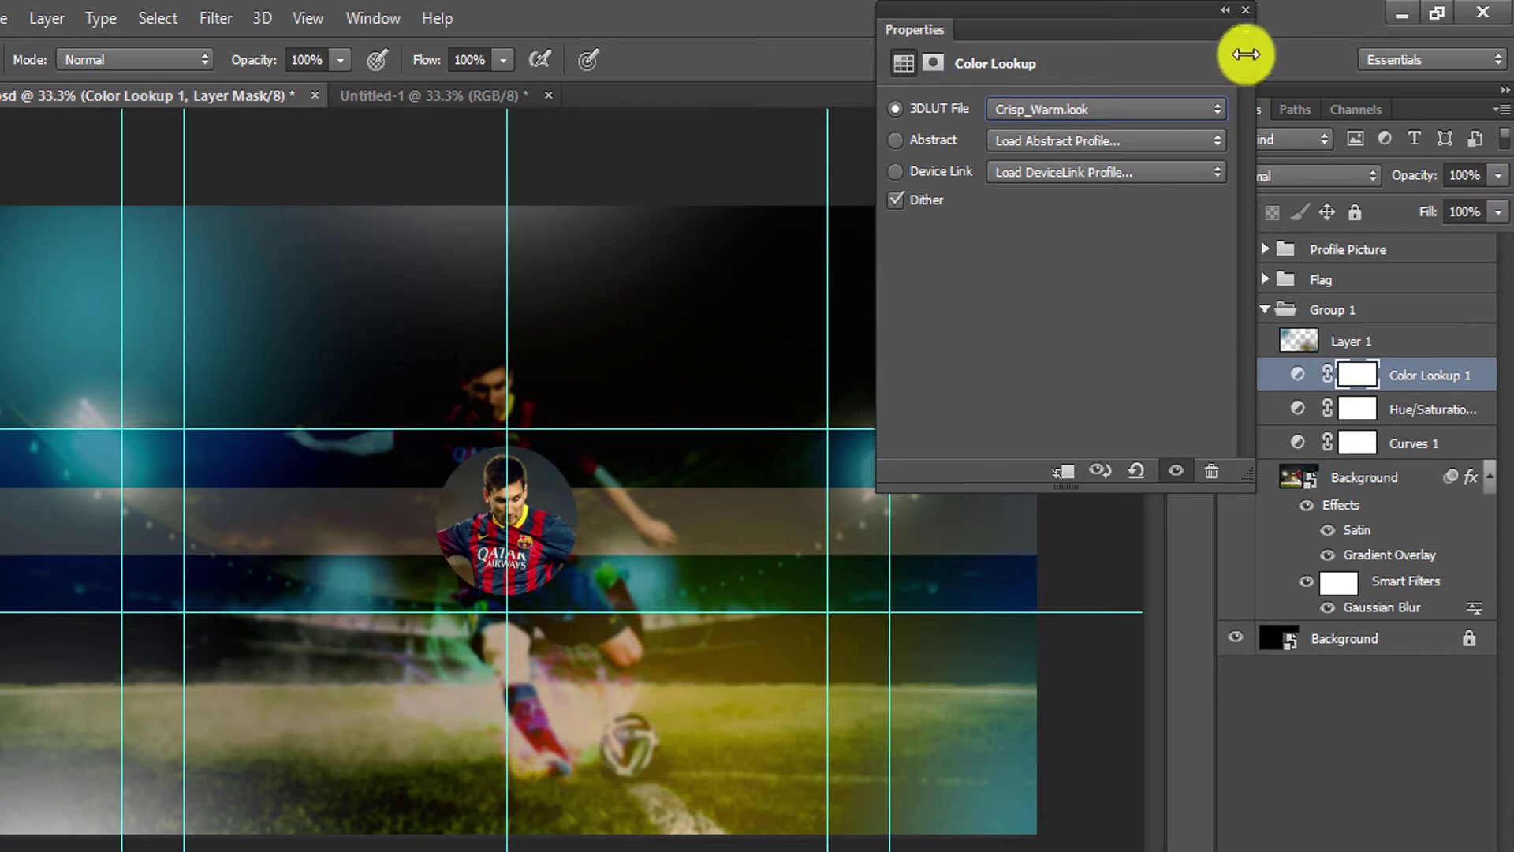
{"action": "left_click", "coordinate": [1223, 12]}
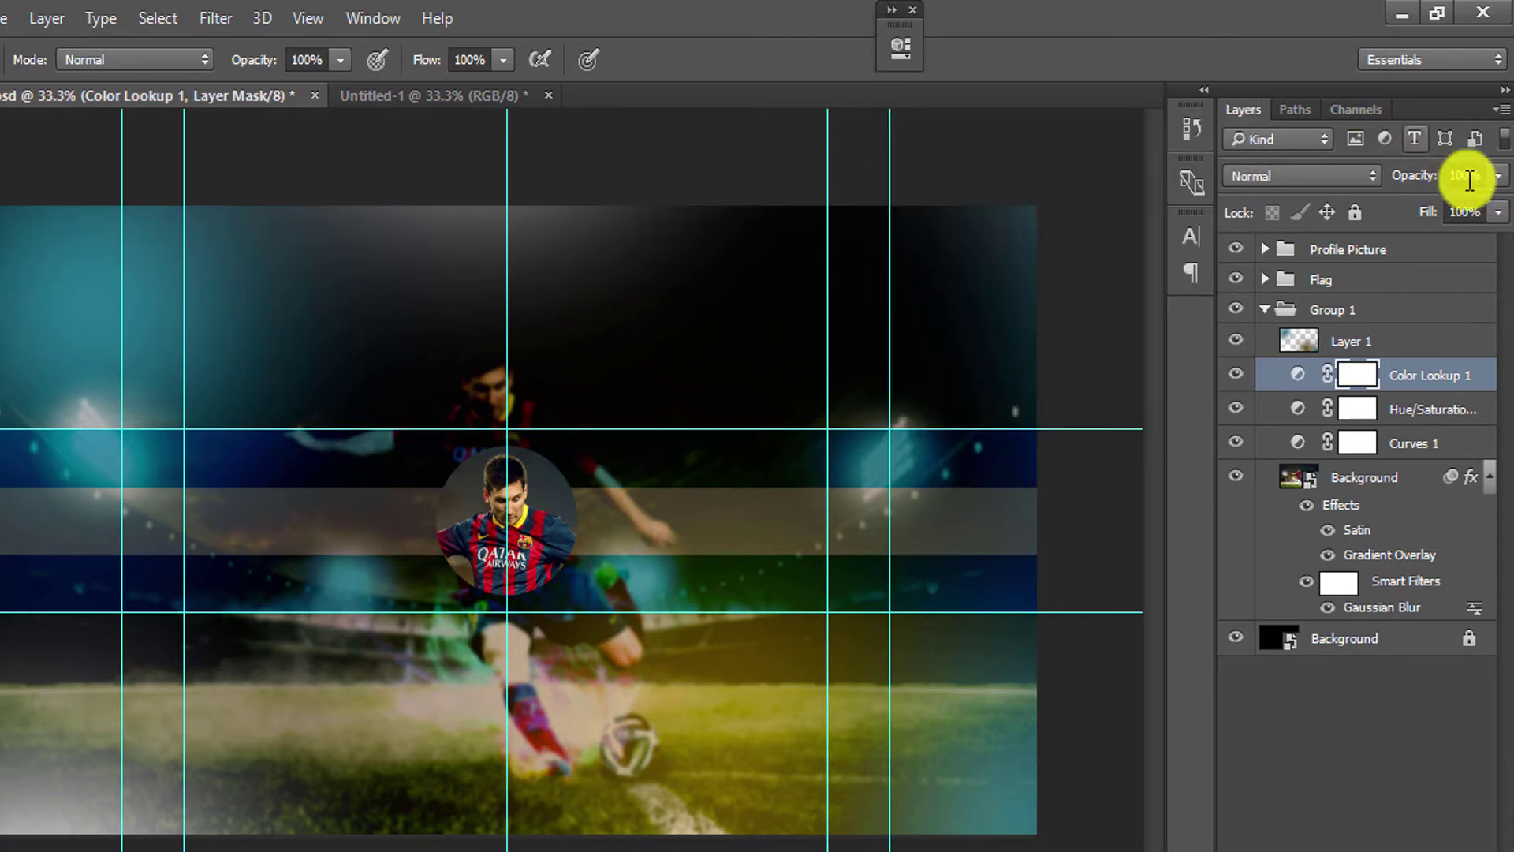
Set Color Lookup 1's fill to about 27% and move it above Layer 1.
{"action": "left_click", "coordinate": [1498, 212]}
{"action": "left_click_drag", "start_coordinate": [1350, 240], "coordinate": [1413, 243]}
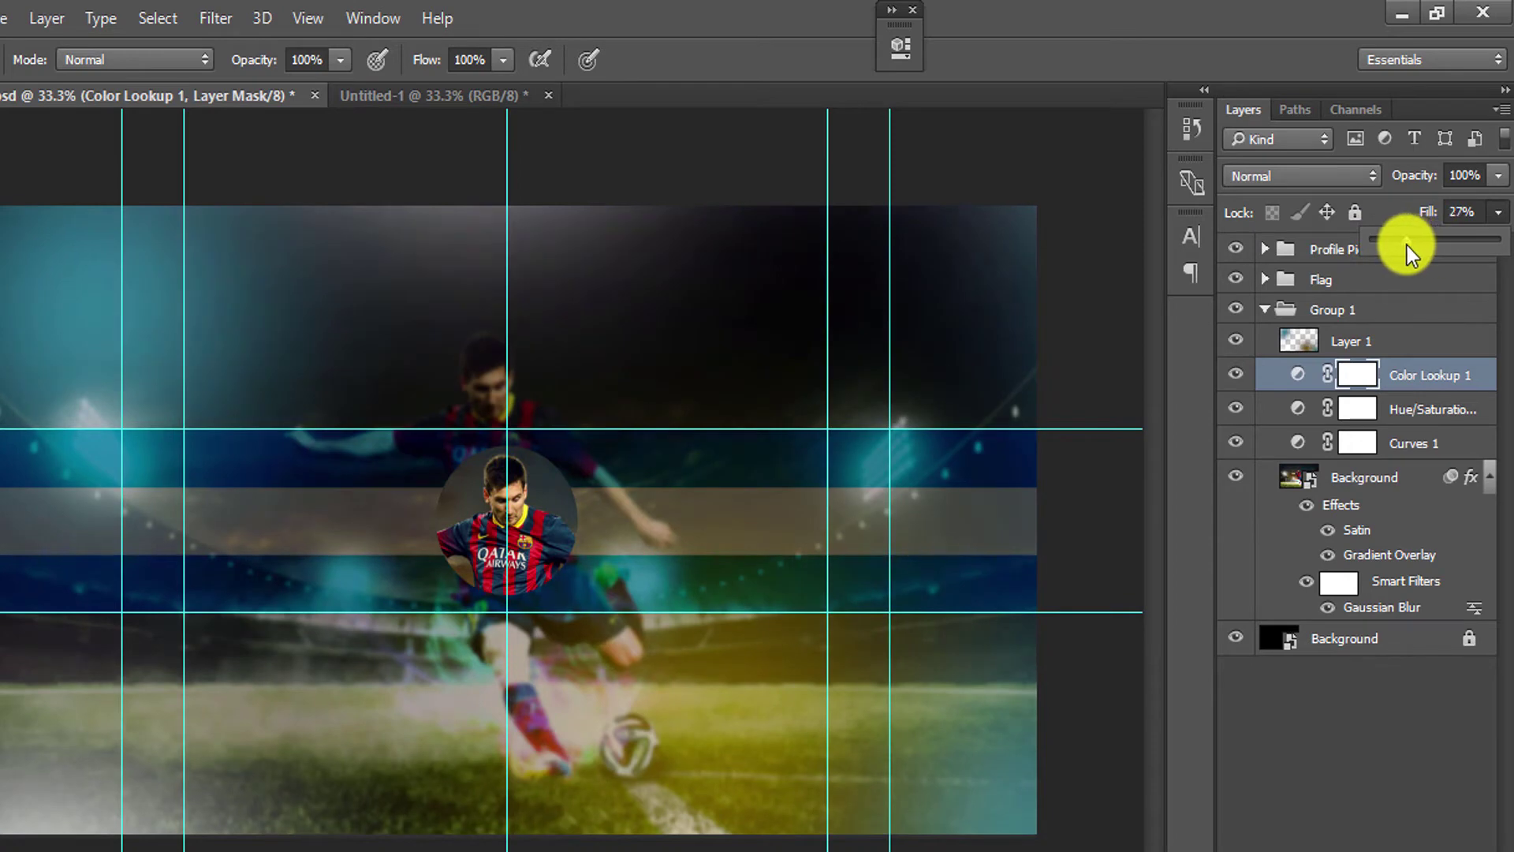
{"action": "left_click_drag", "start_coordinate": [1407, 244], "coordinate": [1398, 245]}
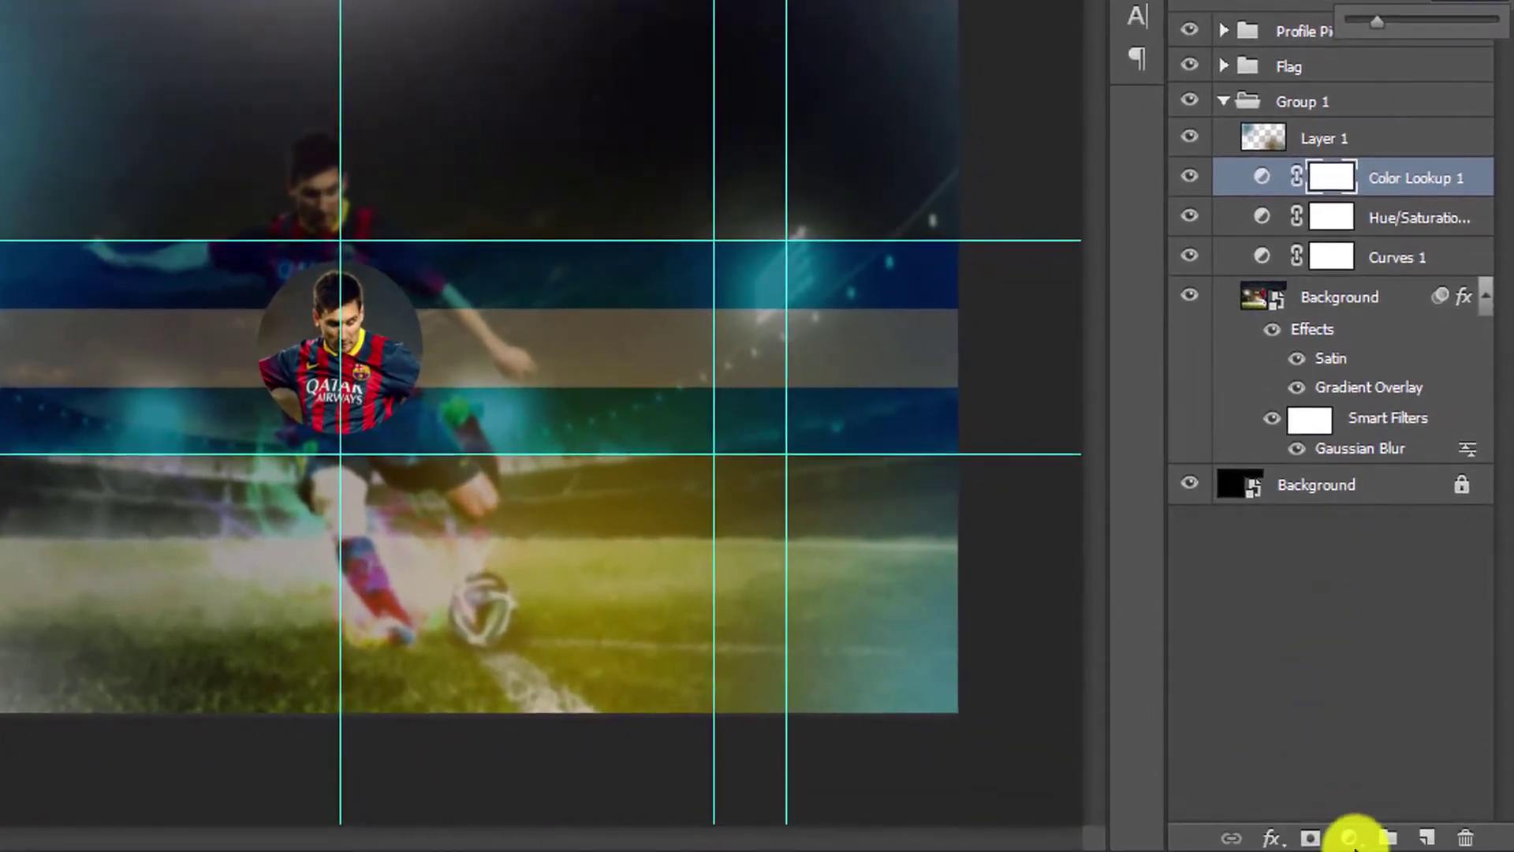
{"action": "mouse_move", "coordinate": [1392, 177]}
{"action": "left_mouse_down"}
{"action": "mouse_move", "coordinate": [1400, 129]}
{"action": "mouse_move", "coordinate": [1396, 204]}
{"action": "left_mouse_up"}
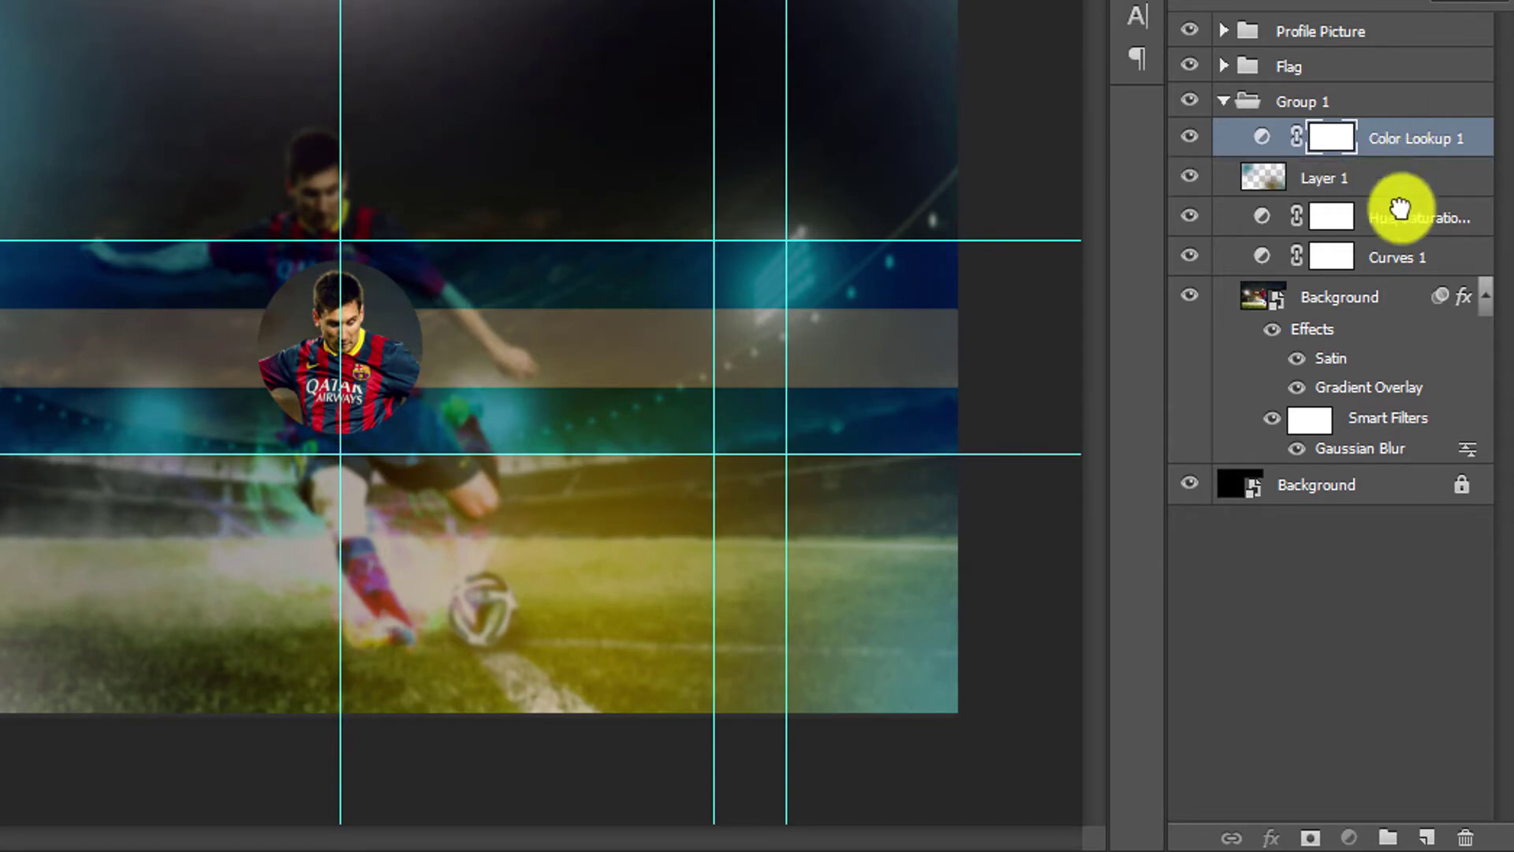
Add a second Color Lookup layer using filmstock_50.3dl and raise its fill from 0%.
{"action": "left_click", "coordinate": [1355, 835]}
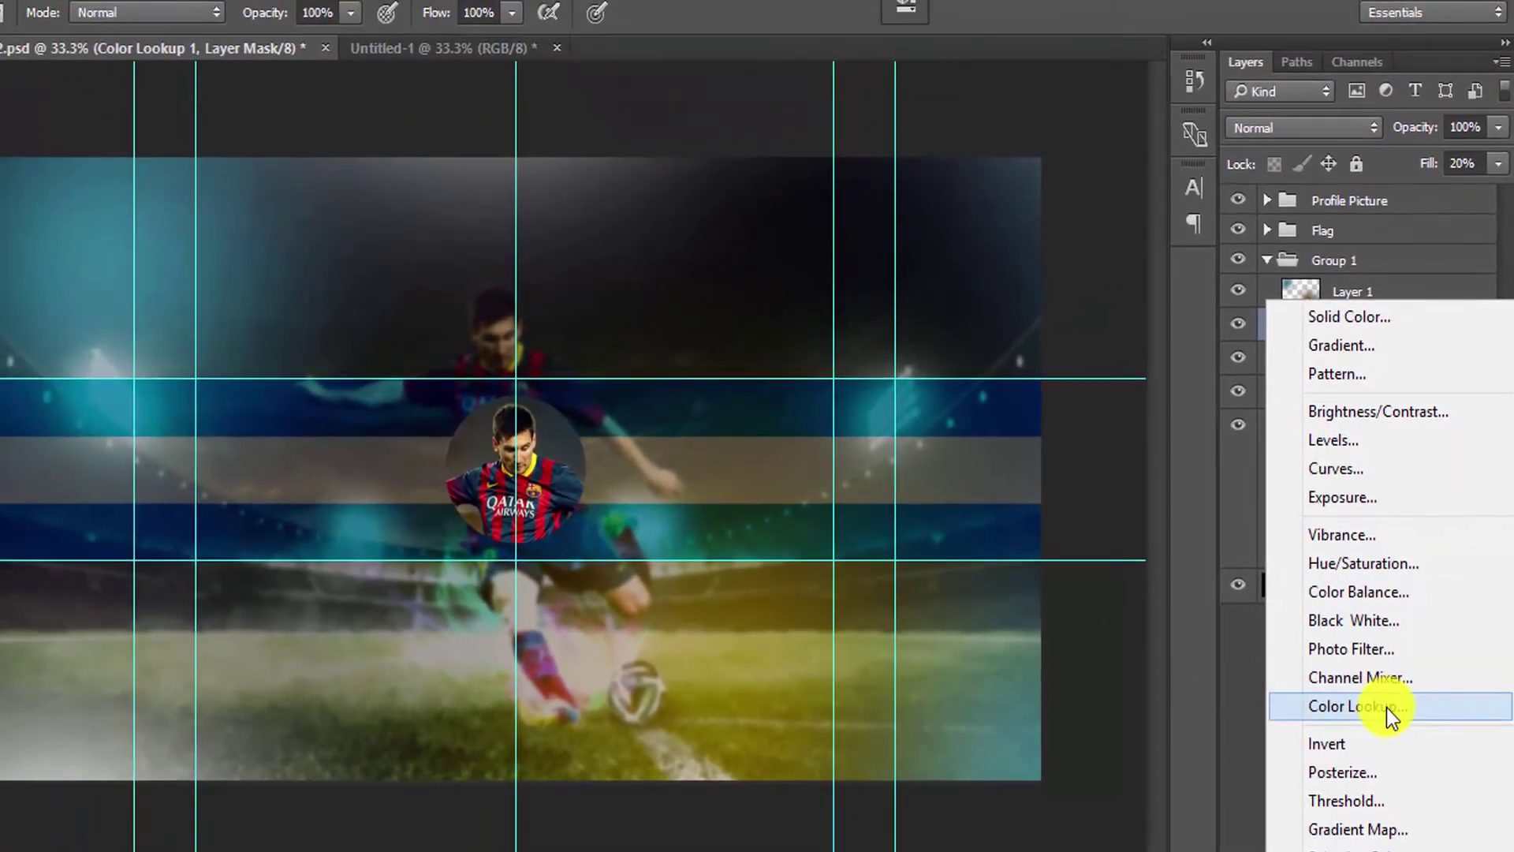
{"action": "left_click", "coordinate": [1386, 708]}
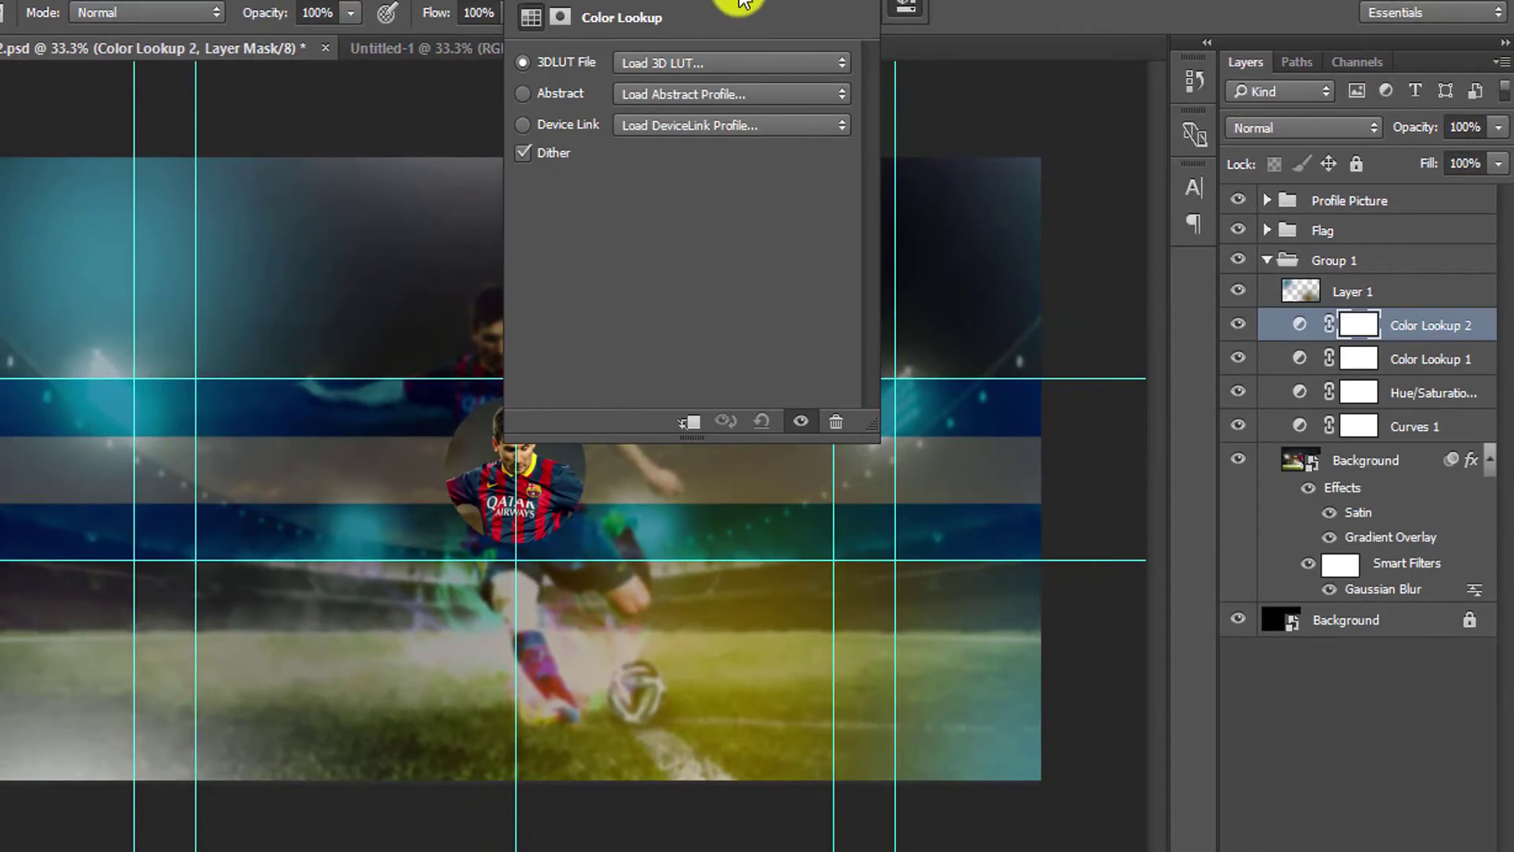
{"action": "left_click_drag", "start_coordinate": [725, 12], "coordinate": [996, 12]}
{"action": "left_click", "coordinate": [977, 63]}
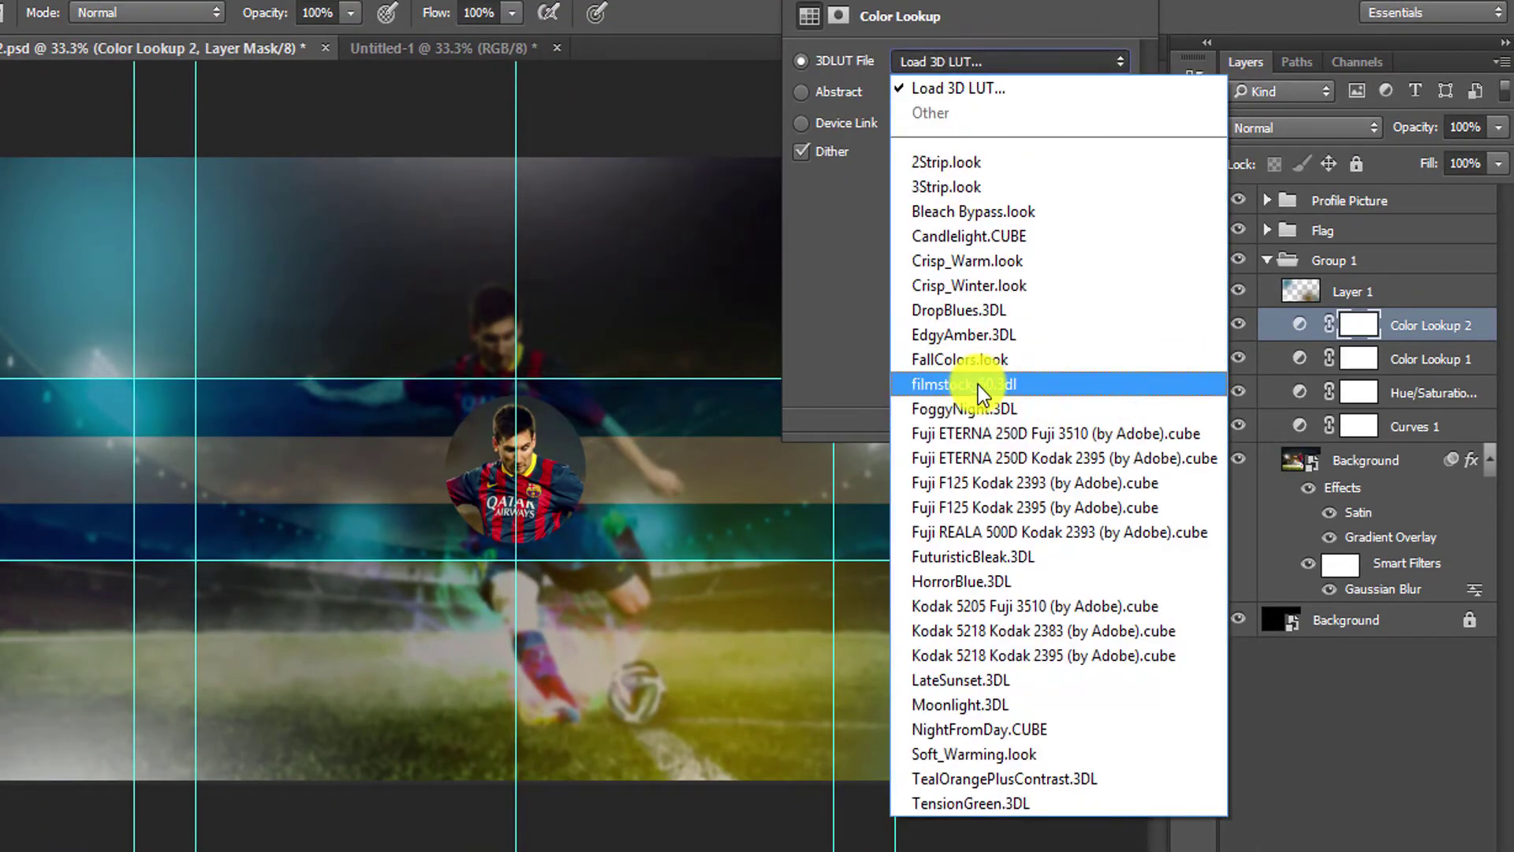
{"action": "left_click", "coordinate": [978, 385]}
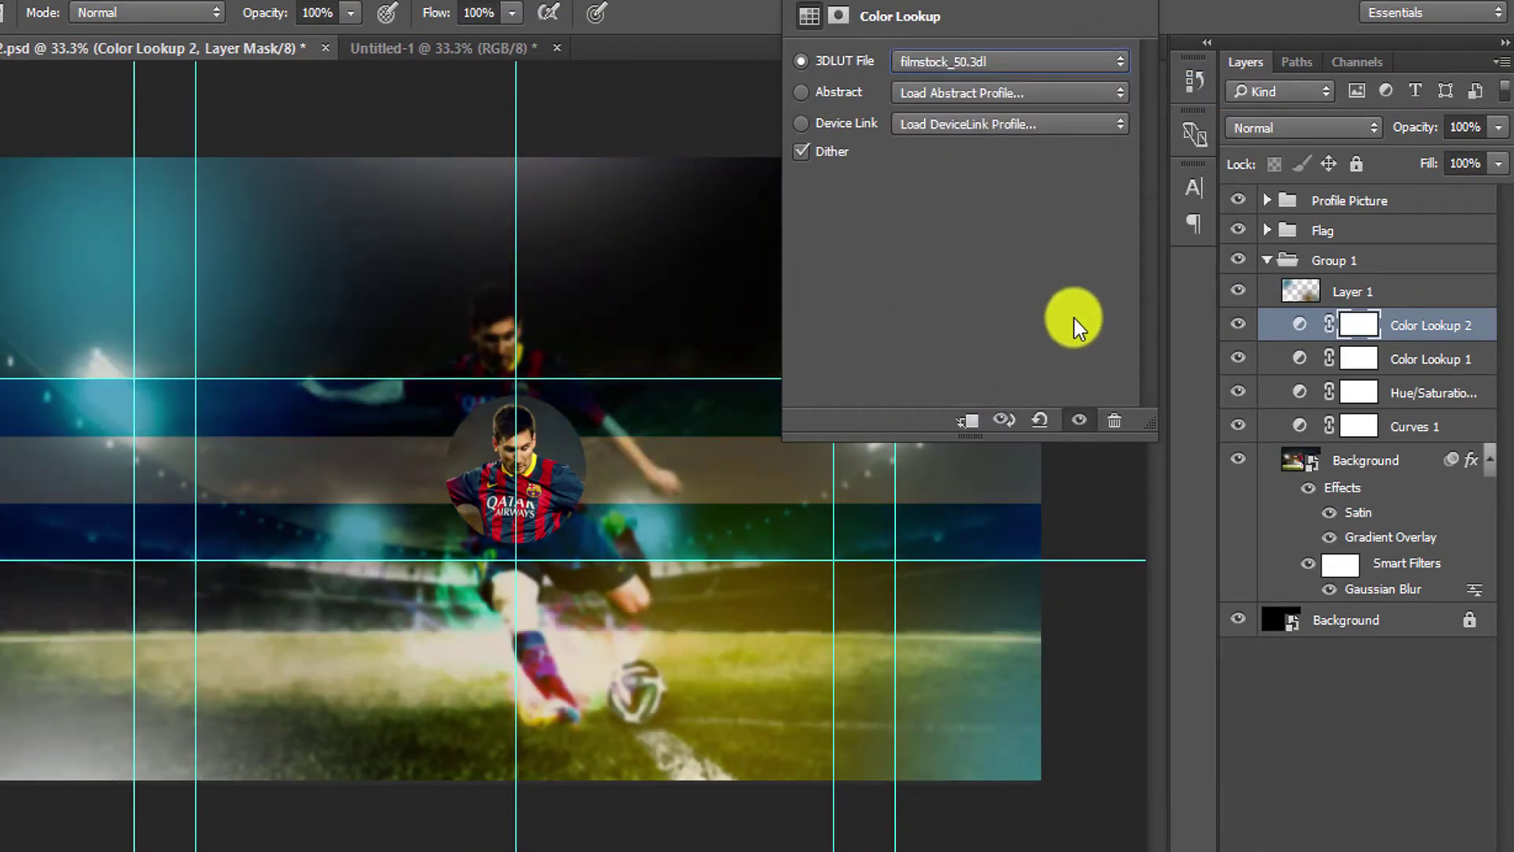
{"action": "left_click", "coordinate": [1497, 164]}
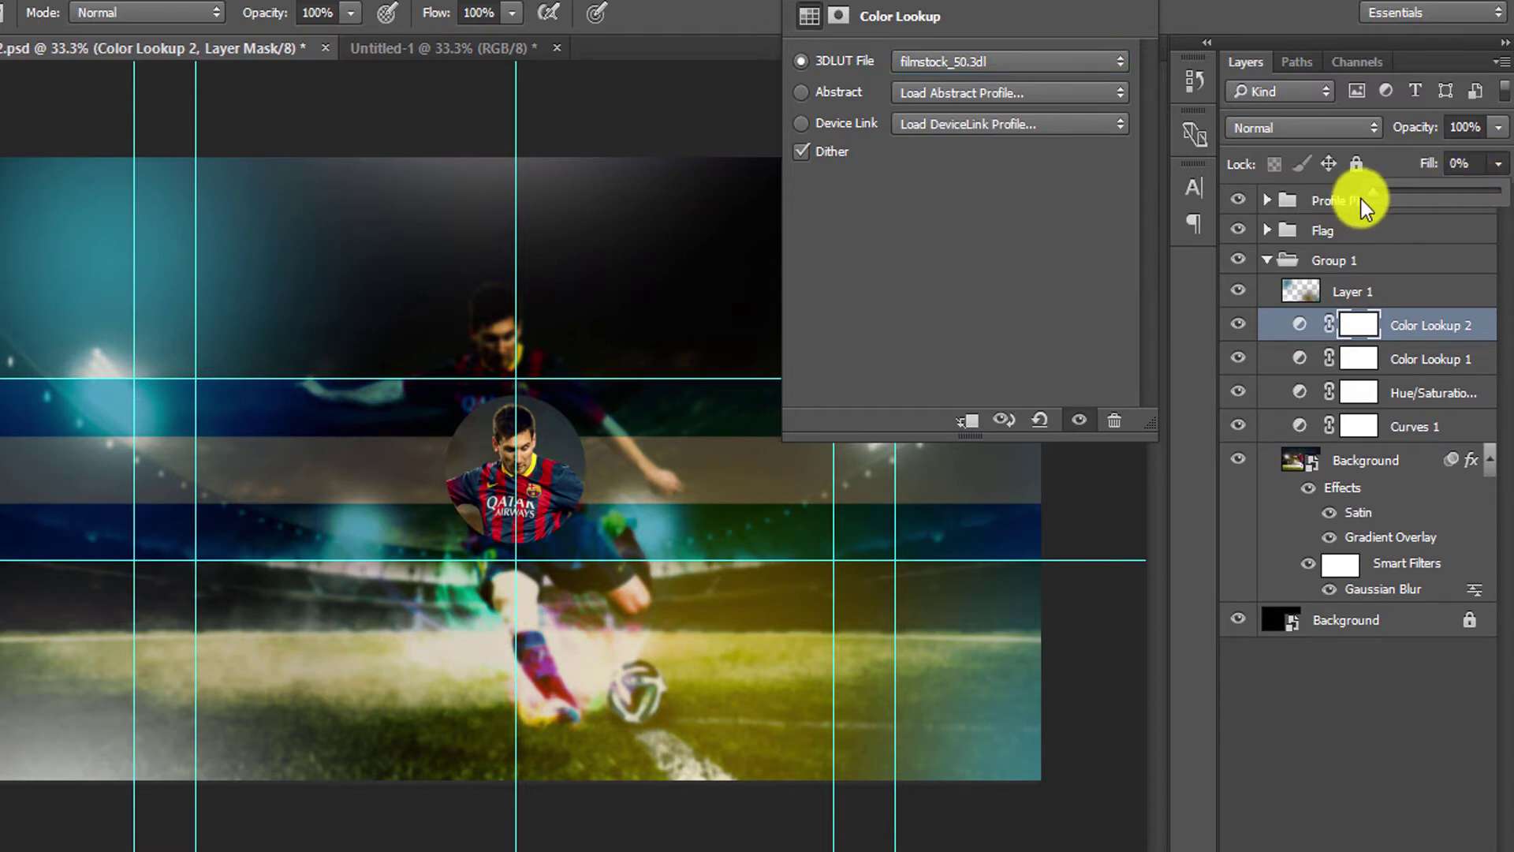
{"action": "left_click_drag", "start_coordinate": [1362, 200], "coordinate": [1408, 198]}
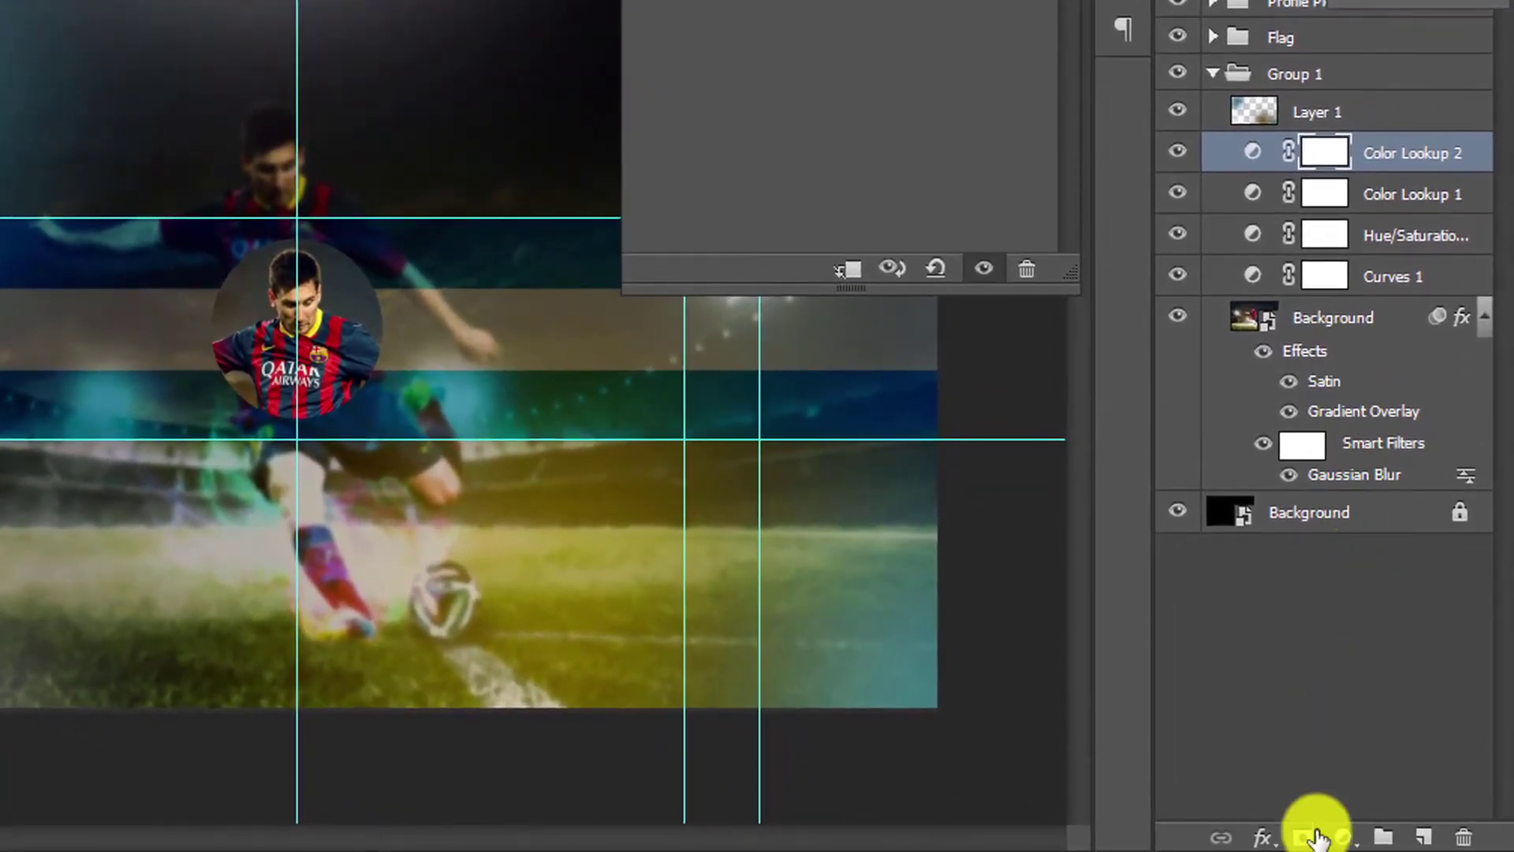
Add a third Color Lookup layer with the FallColors look at 58% fill, then start a fourth.
{"action": "left_click", "coordinate": [1319, 837]}
{"action": "left_click", "coordinate": [1325, 726]}
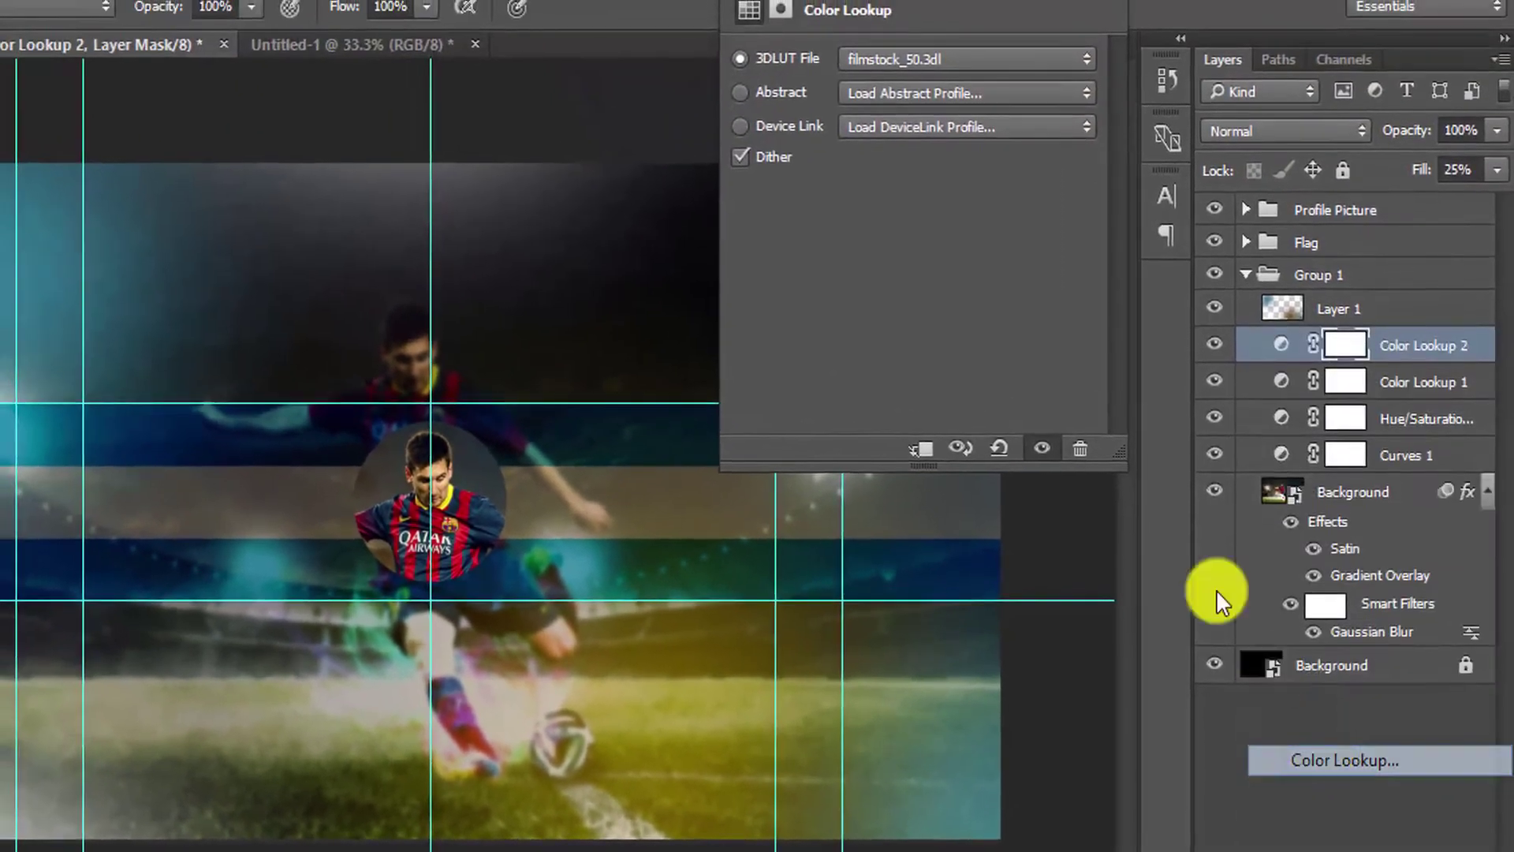
{"action": "left_click", "coordinate": [940, 64]}
{"action": "left_click", "coordinate": [954, 384]}
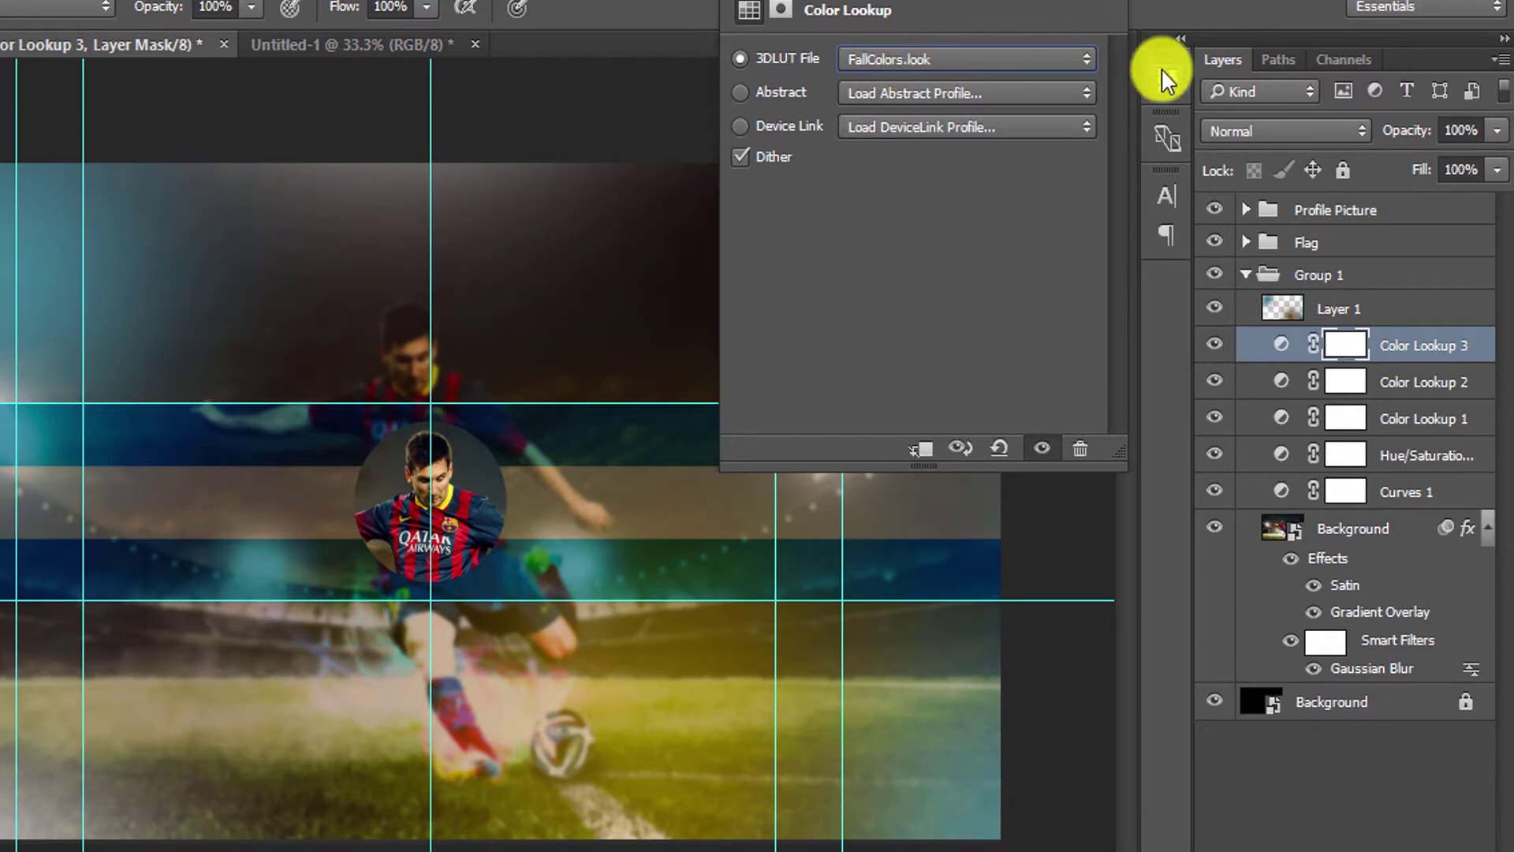
{"action": "left_click", "coordinate": [1112, 12]}
{"action": "left_click", "coordinate": [1496, 170]}
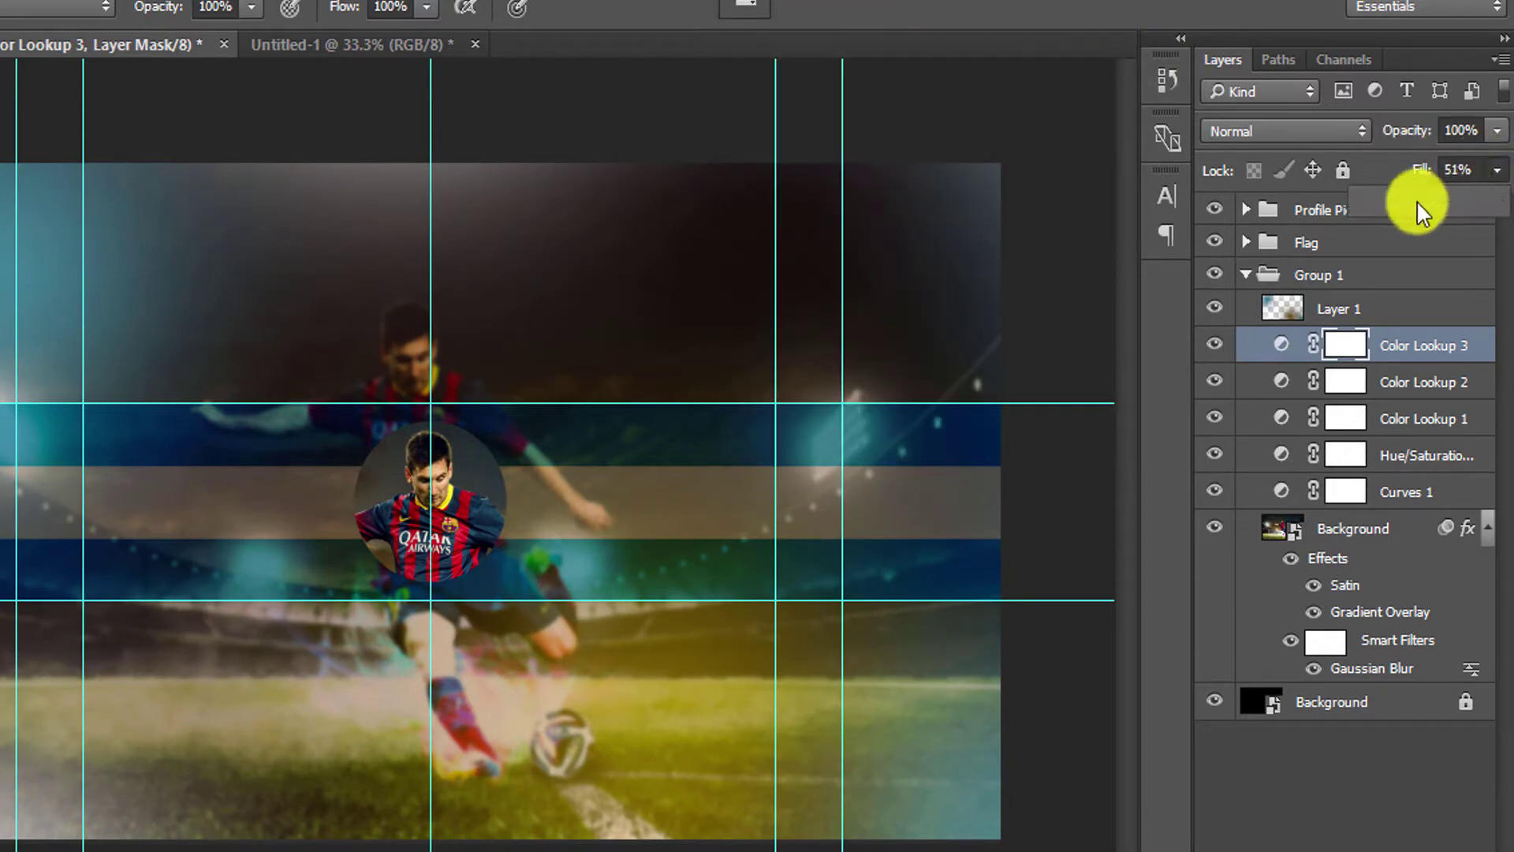
{"action": "left_click_drag", "start_coordinate": [1430, 201], "coordinate": [1440, 201]}
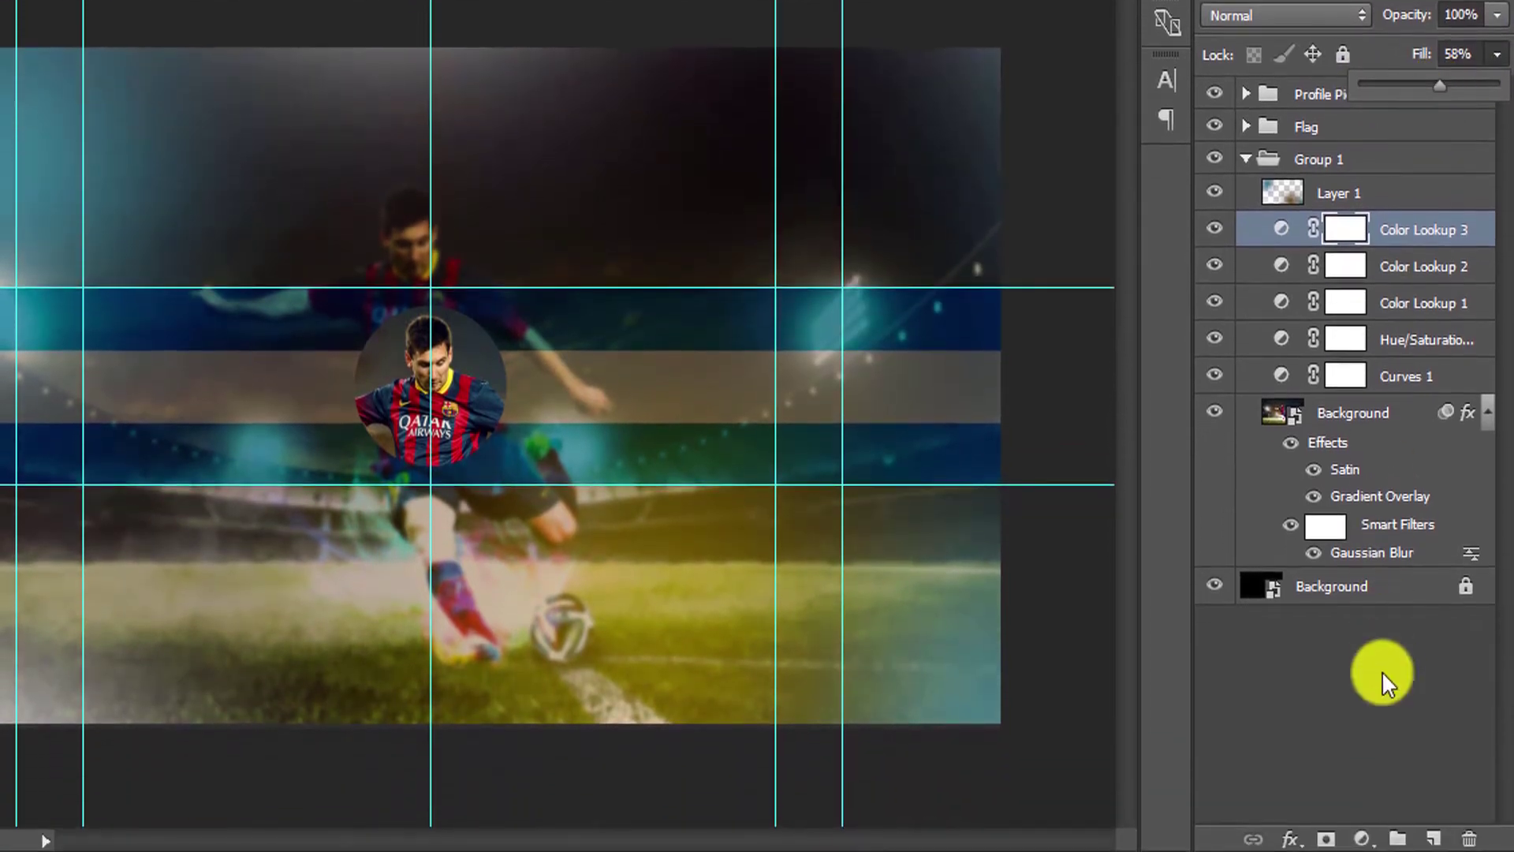
{"action": "left_click", "coordinate": [1363, 838]}
{"action": "left_click", "coordinate": [1388, 667]}
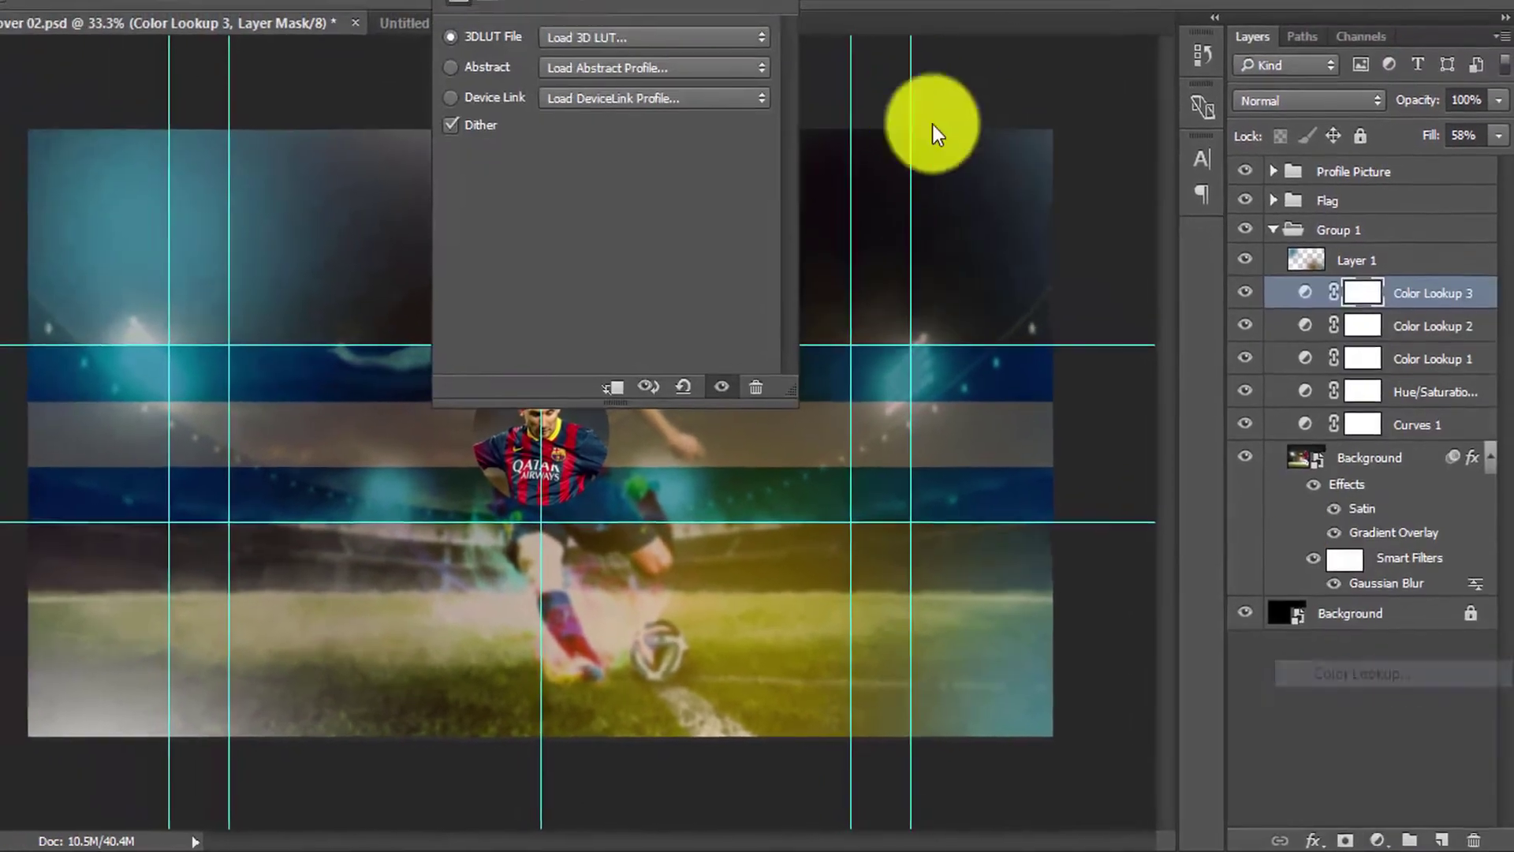
Give Color Lookup 4 the HorrorBlue look at about half fill, then select Layer 1.
{"action": "left_click_drag", "start_coordinate": [718, 39], "coordinate": [1161, 36]}
{"action": "left_click", "coordinate": [1112, 107]}
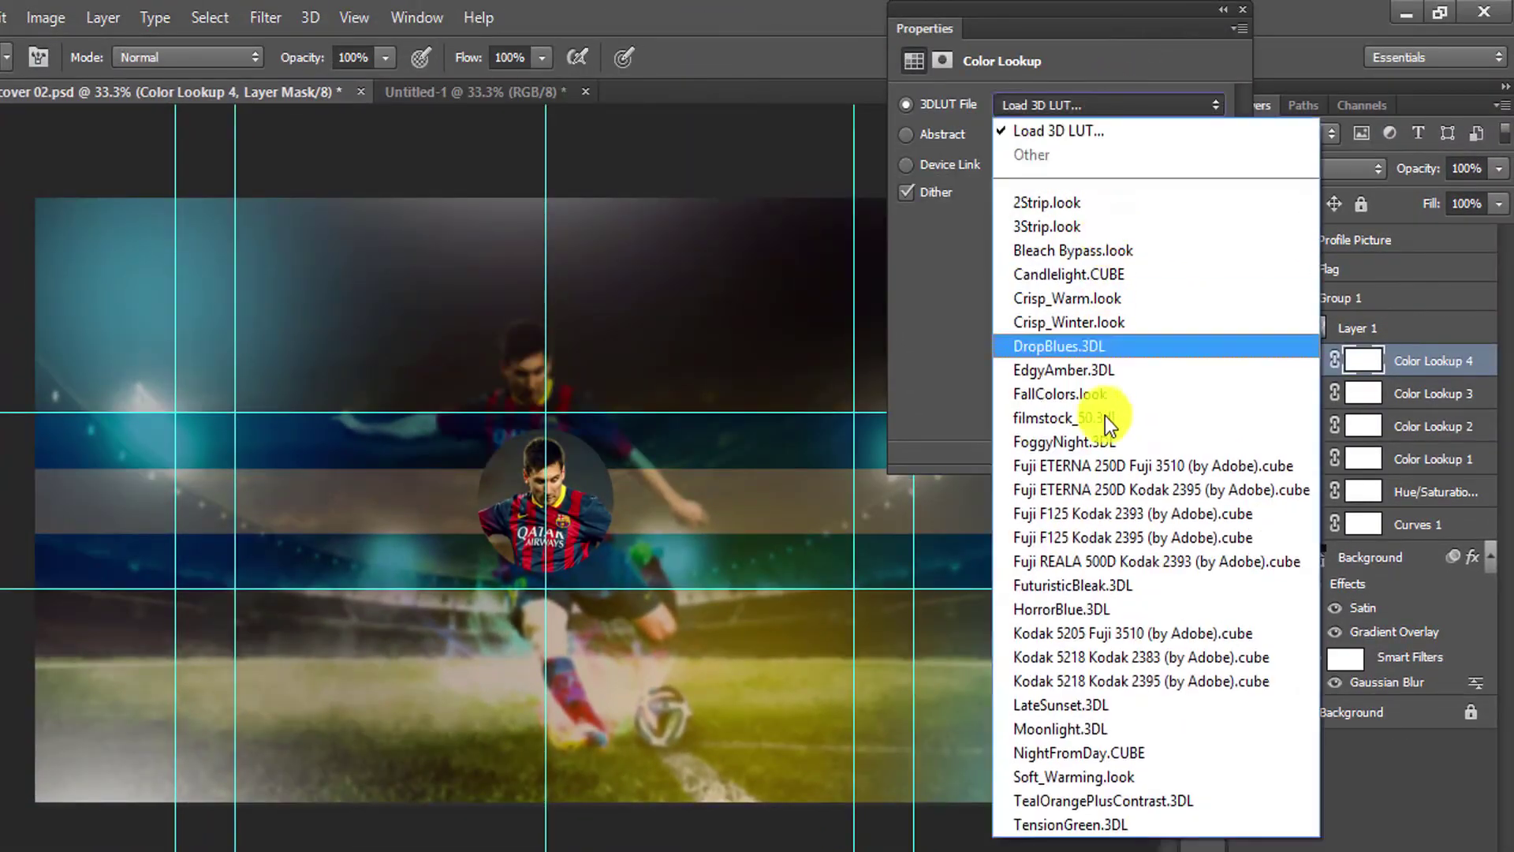
{"action": "left_click", "coordinate": [1123, 587]}
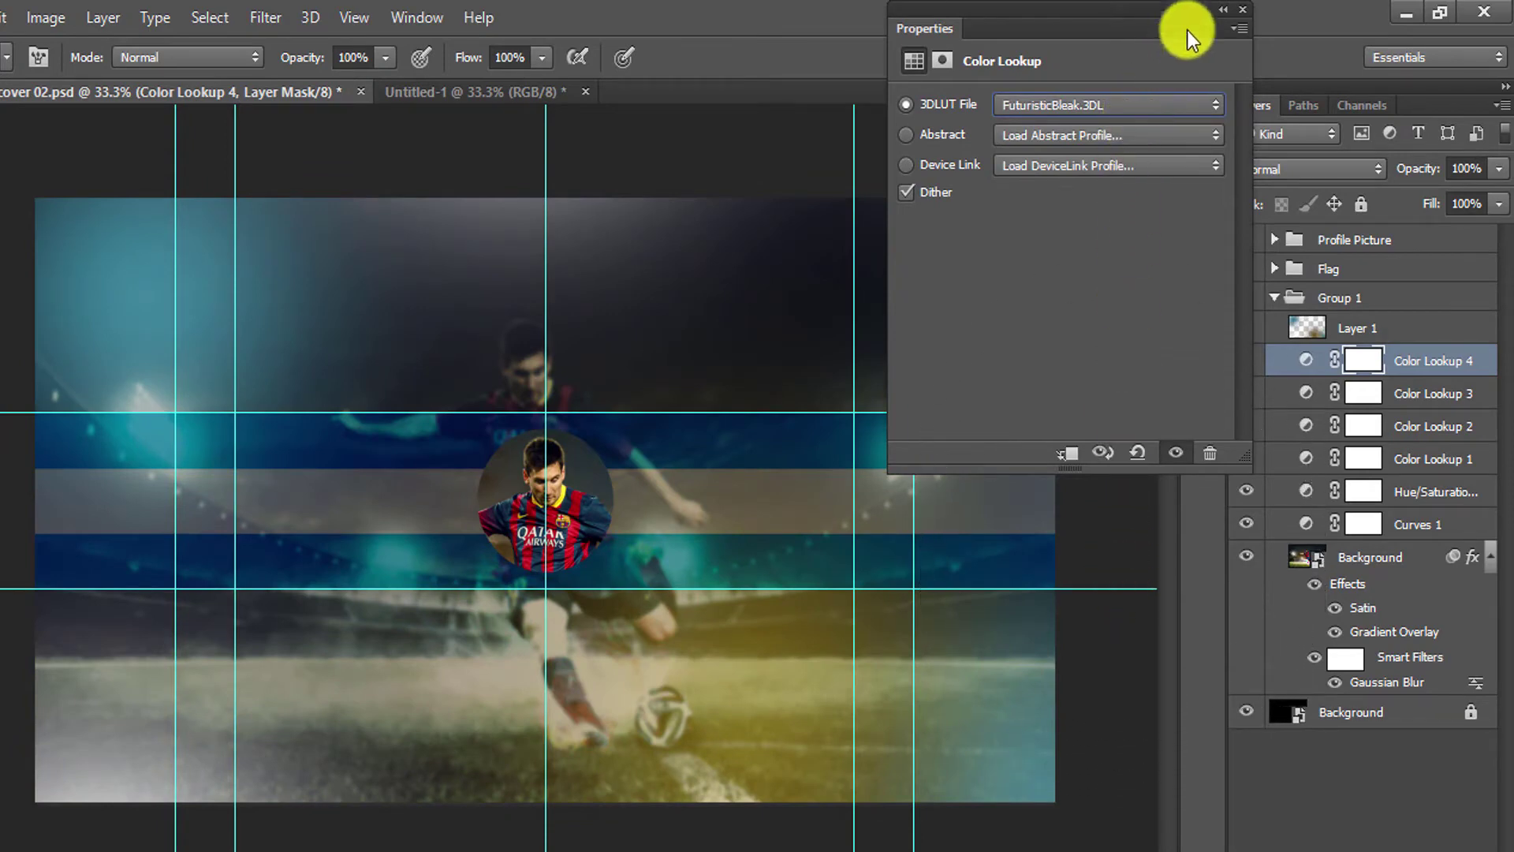
{"action": "left_click", "coordinate": [1158, 105]}
{"action": "left_click", "coordinate": [1100, 598]}
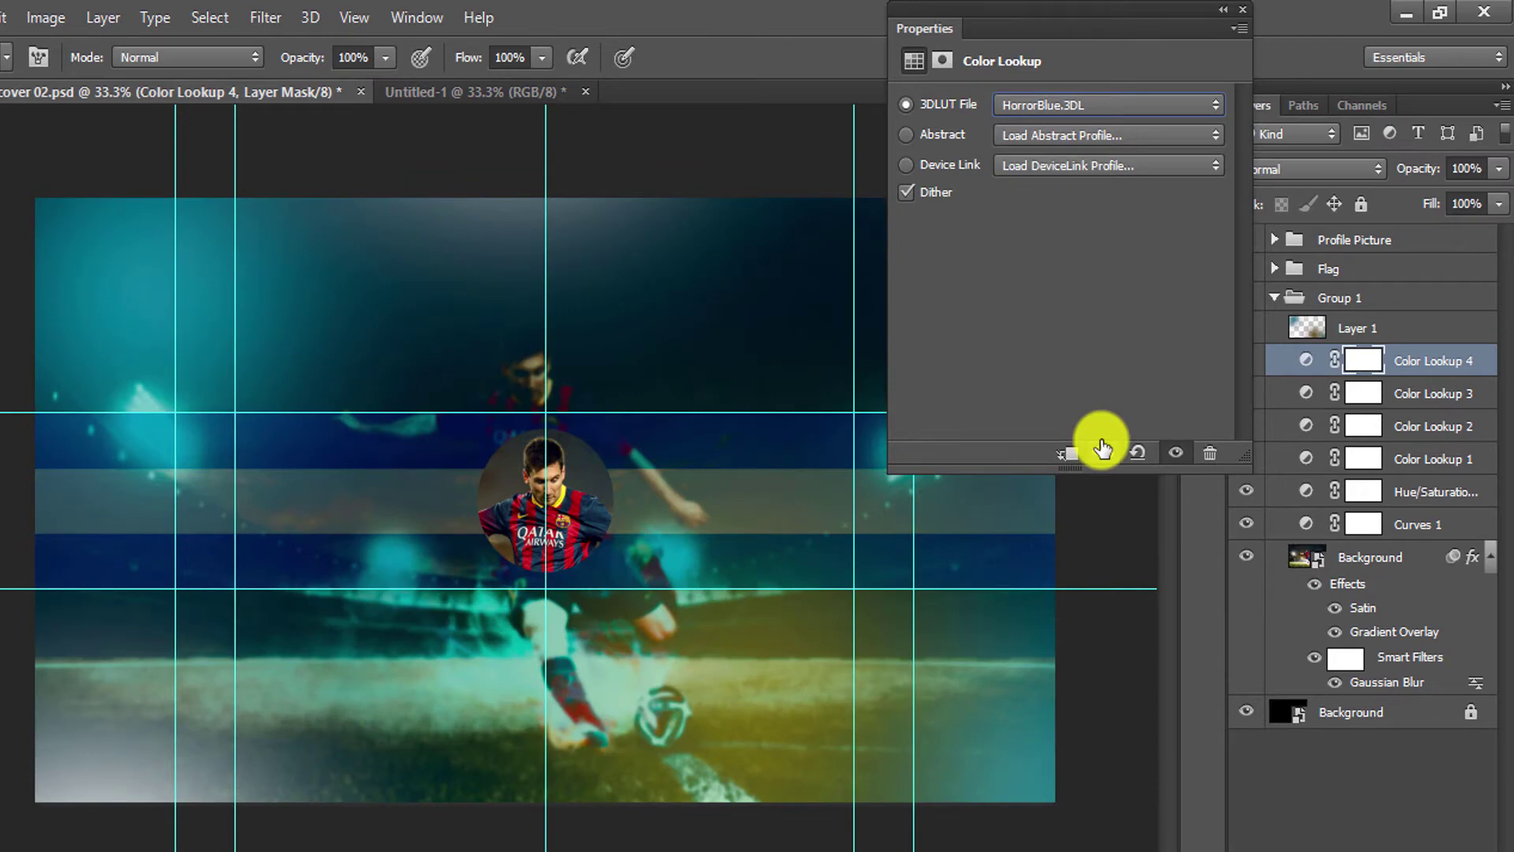
{"action": "left_click", "coordinate": [1103, 448]}
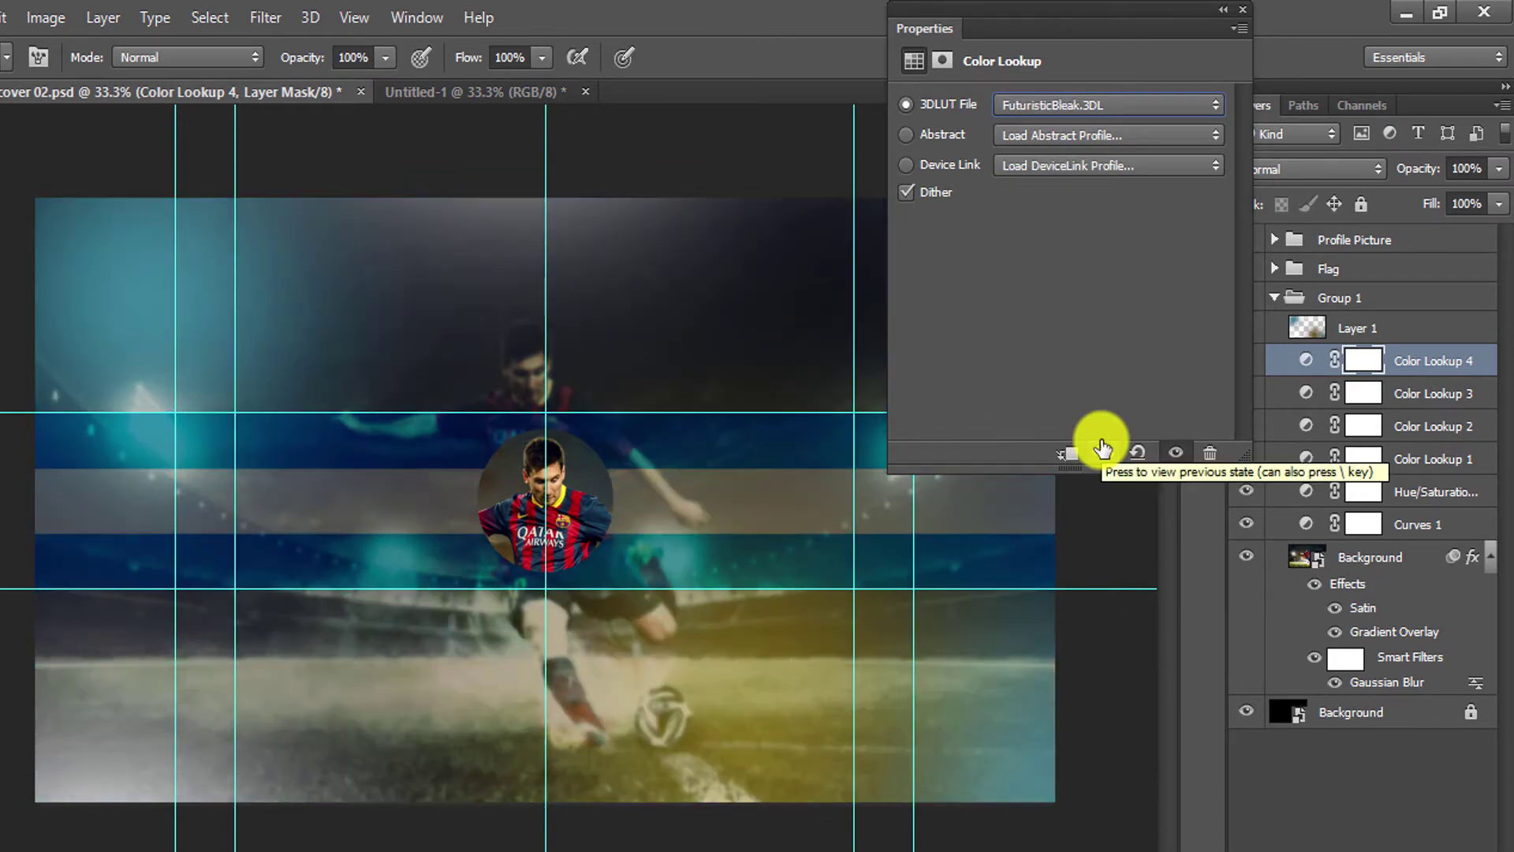
{"action": "left_click", "coordinate": [1238, 18]}
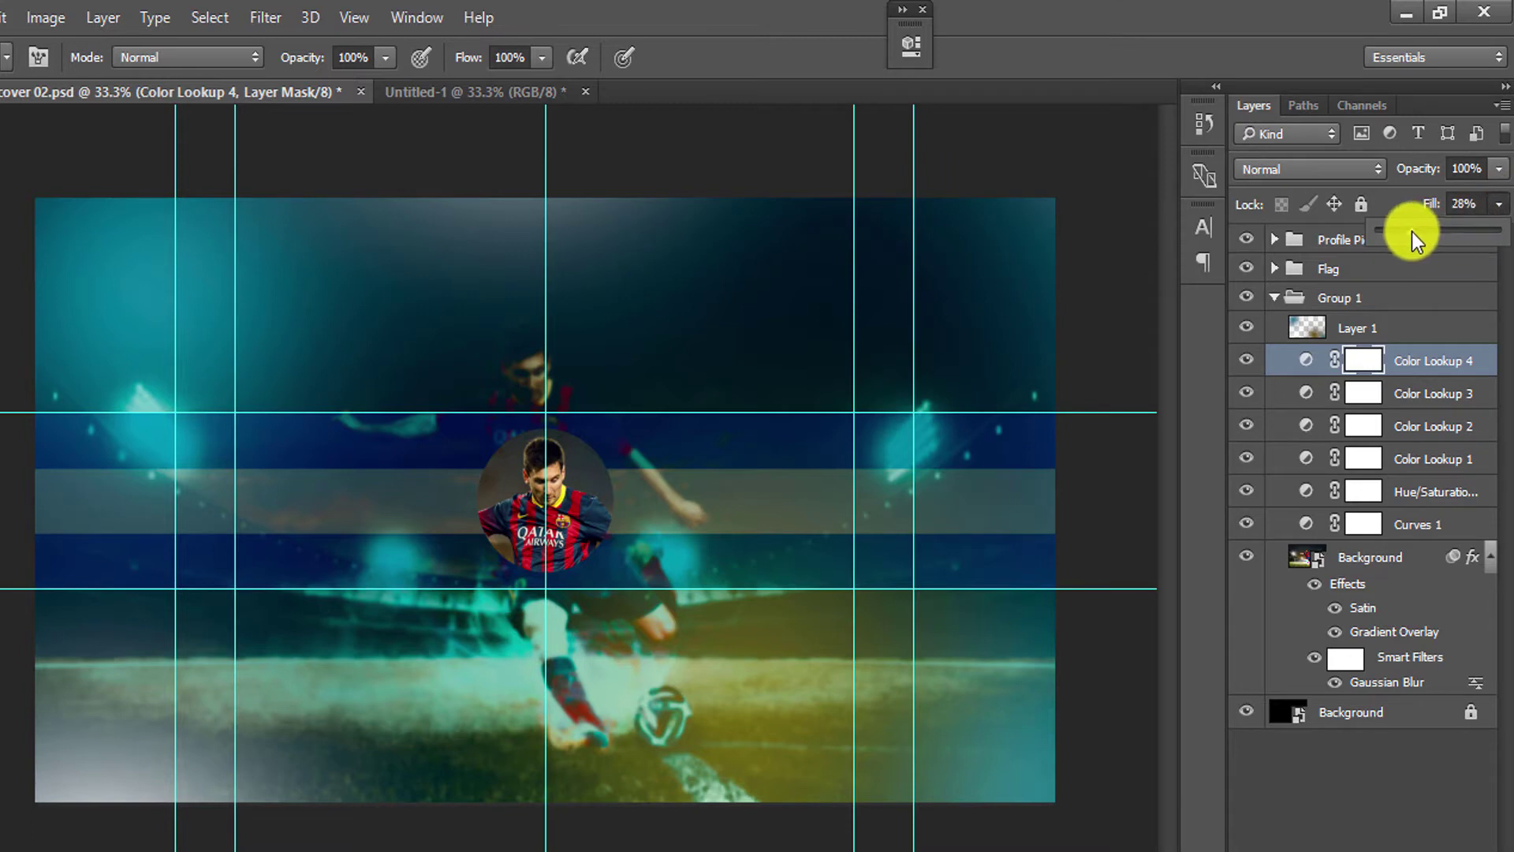
{"action": "left_click_drag", "start_coordinate": [1411, 231], "coordinate": [1434, 232]}
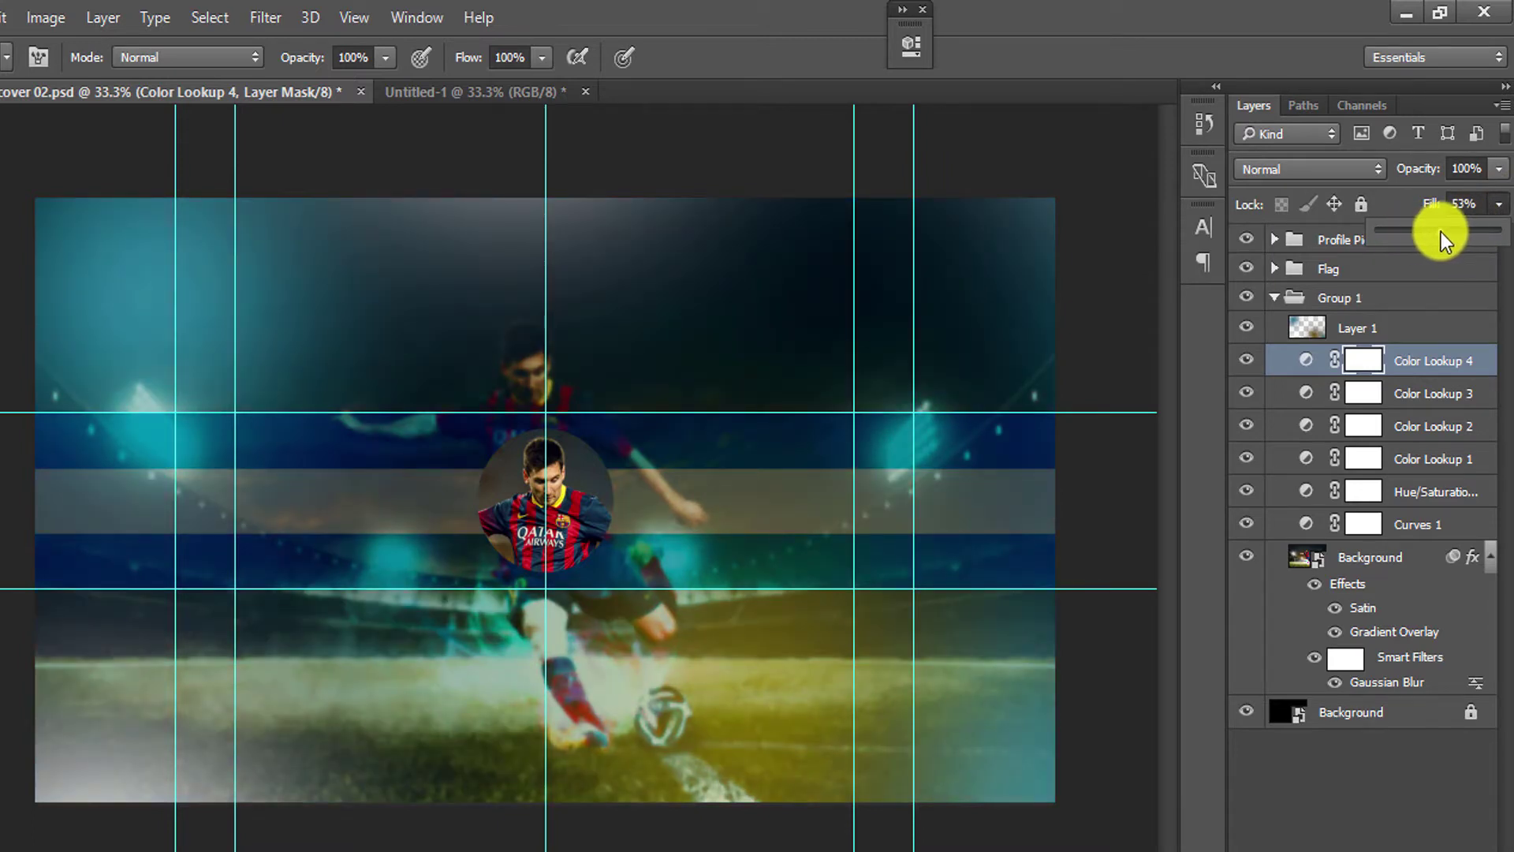
{"action": "left_click", "coordinate": [1377, 325]}
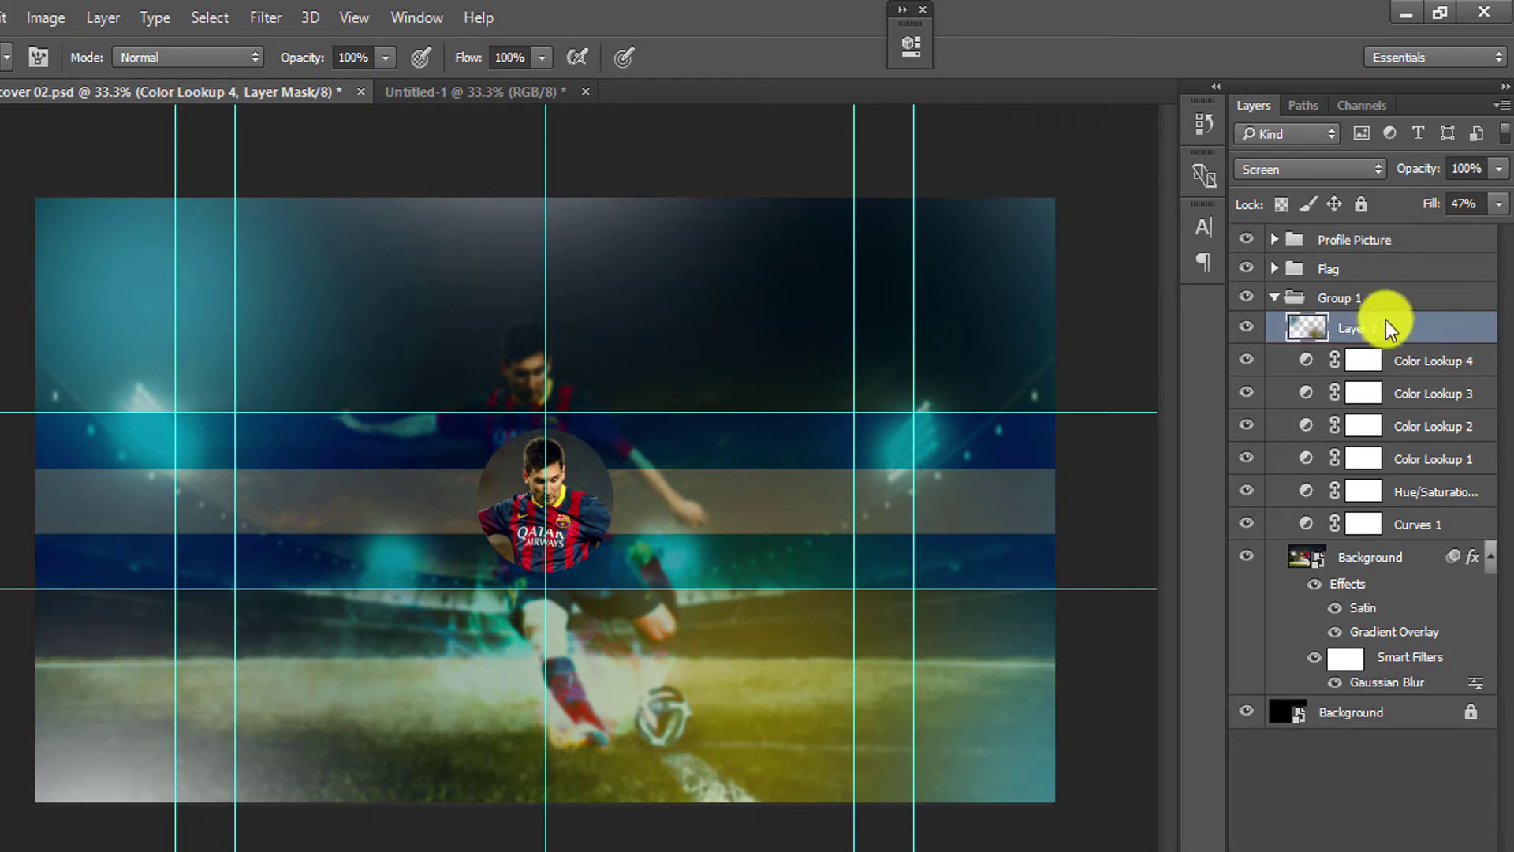
Delete the Color Lookup 2 layer and hide Layer 1 to compare the glow's effect.
{"action": "left_click", "coordinate": [1265, 397]}
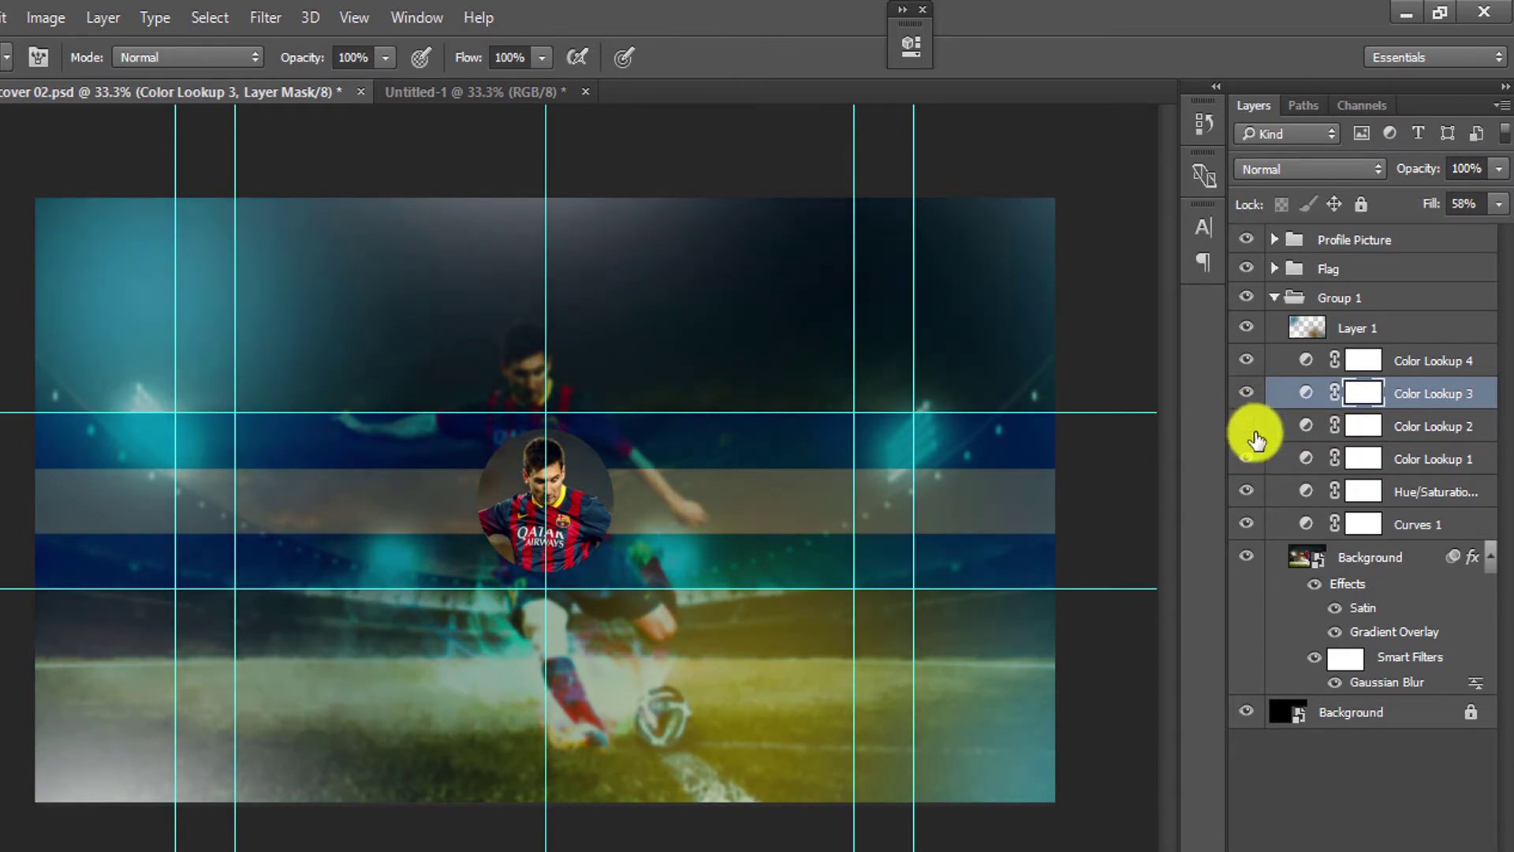
{"action": "left_click", "coordinate": [1363, 430]}
{"action": "key", "text": "Delete"}
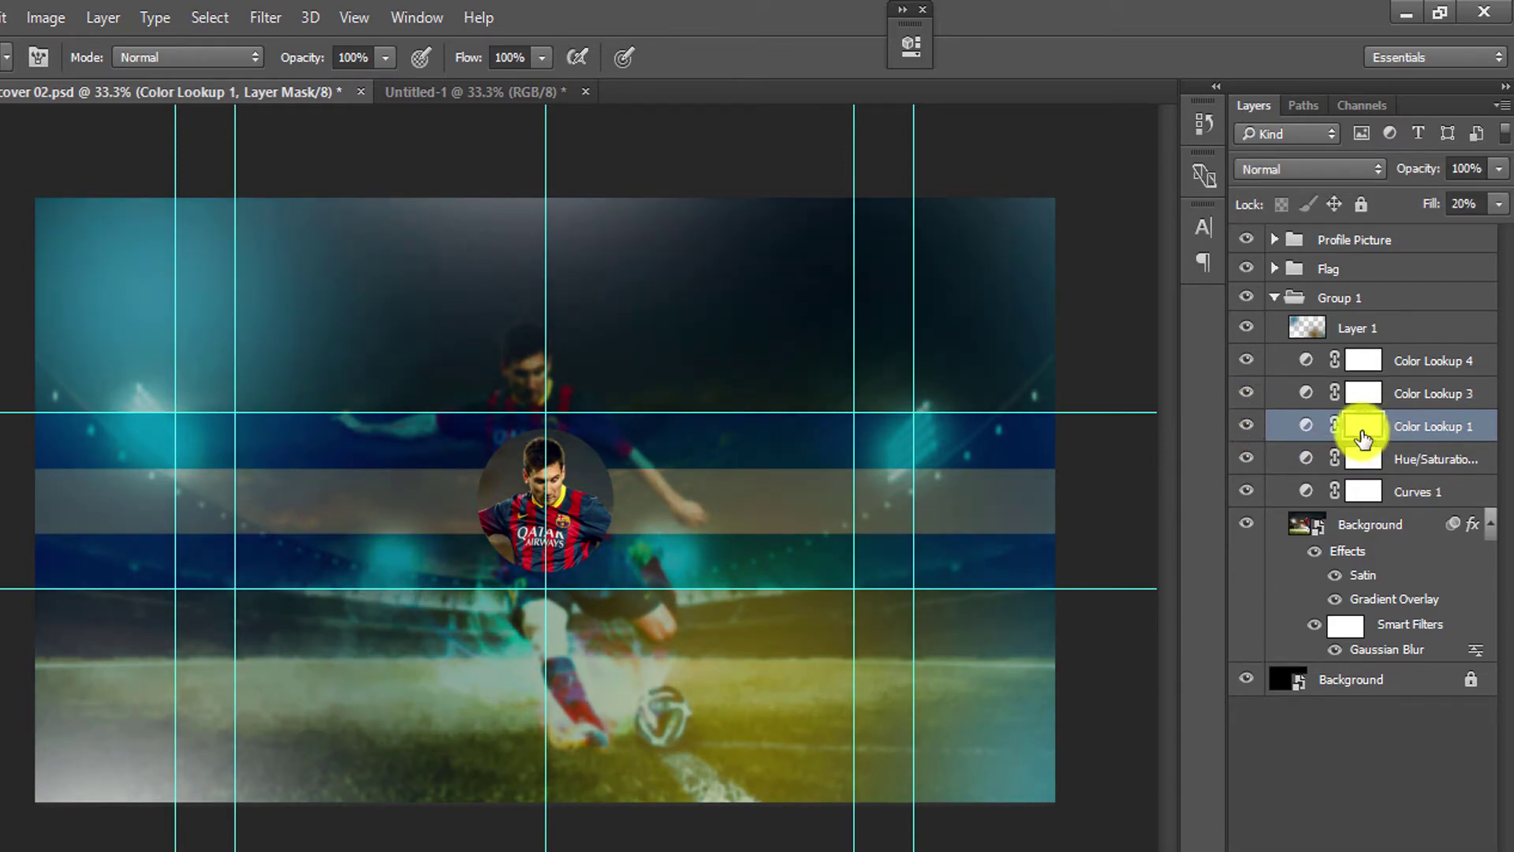
{"action": "left_click", "coordinate": [1366, 356]}
{"action": "left_click", "coordinate": [1314, 331]}
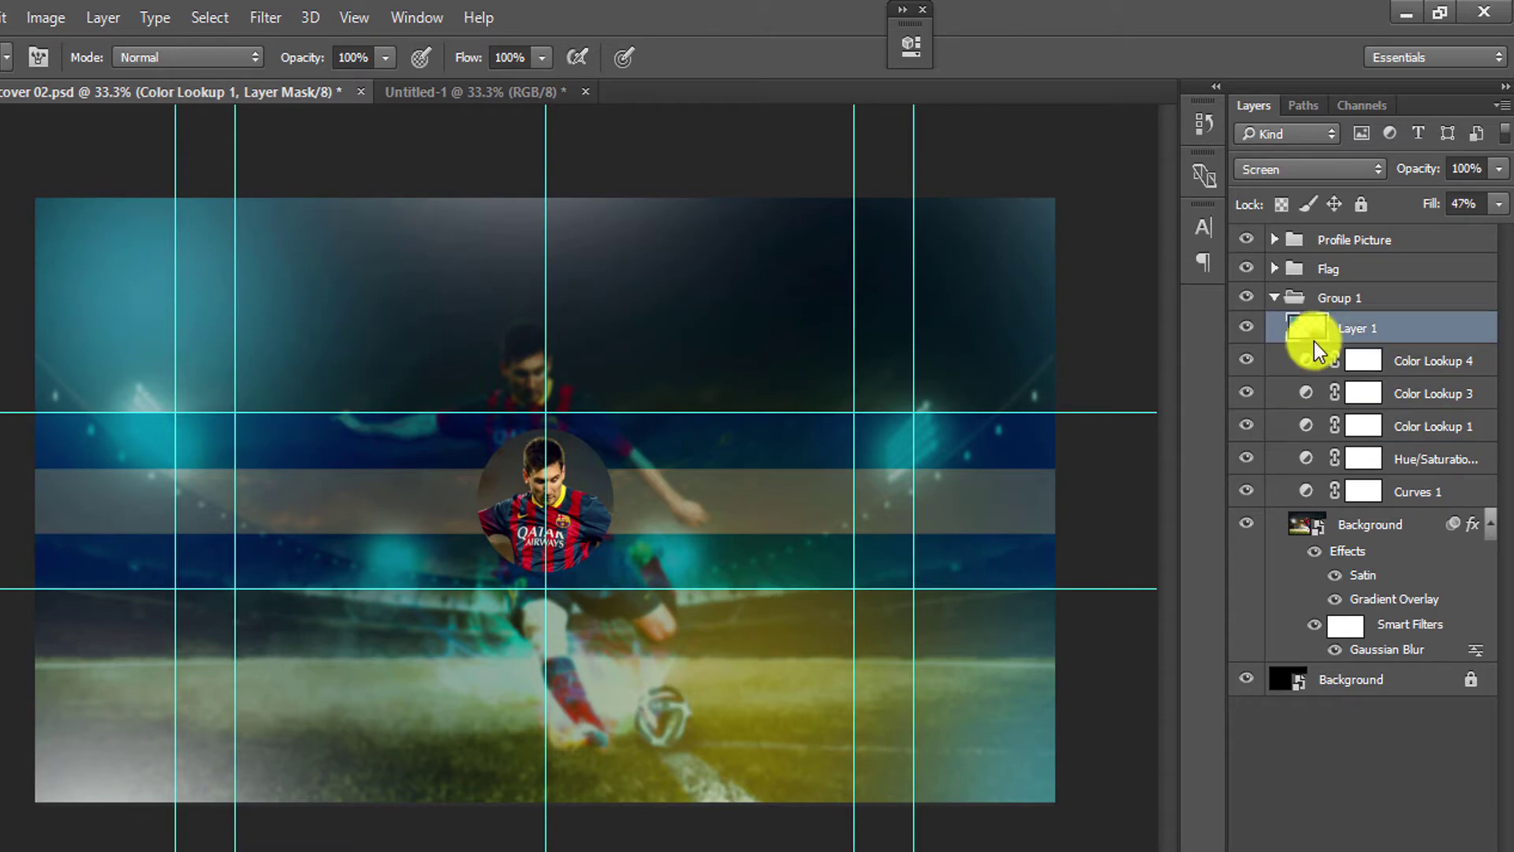
{"action": "left_click", "coordinate": [1257, 333]}
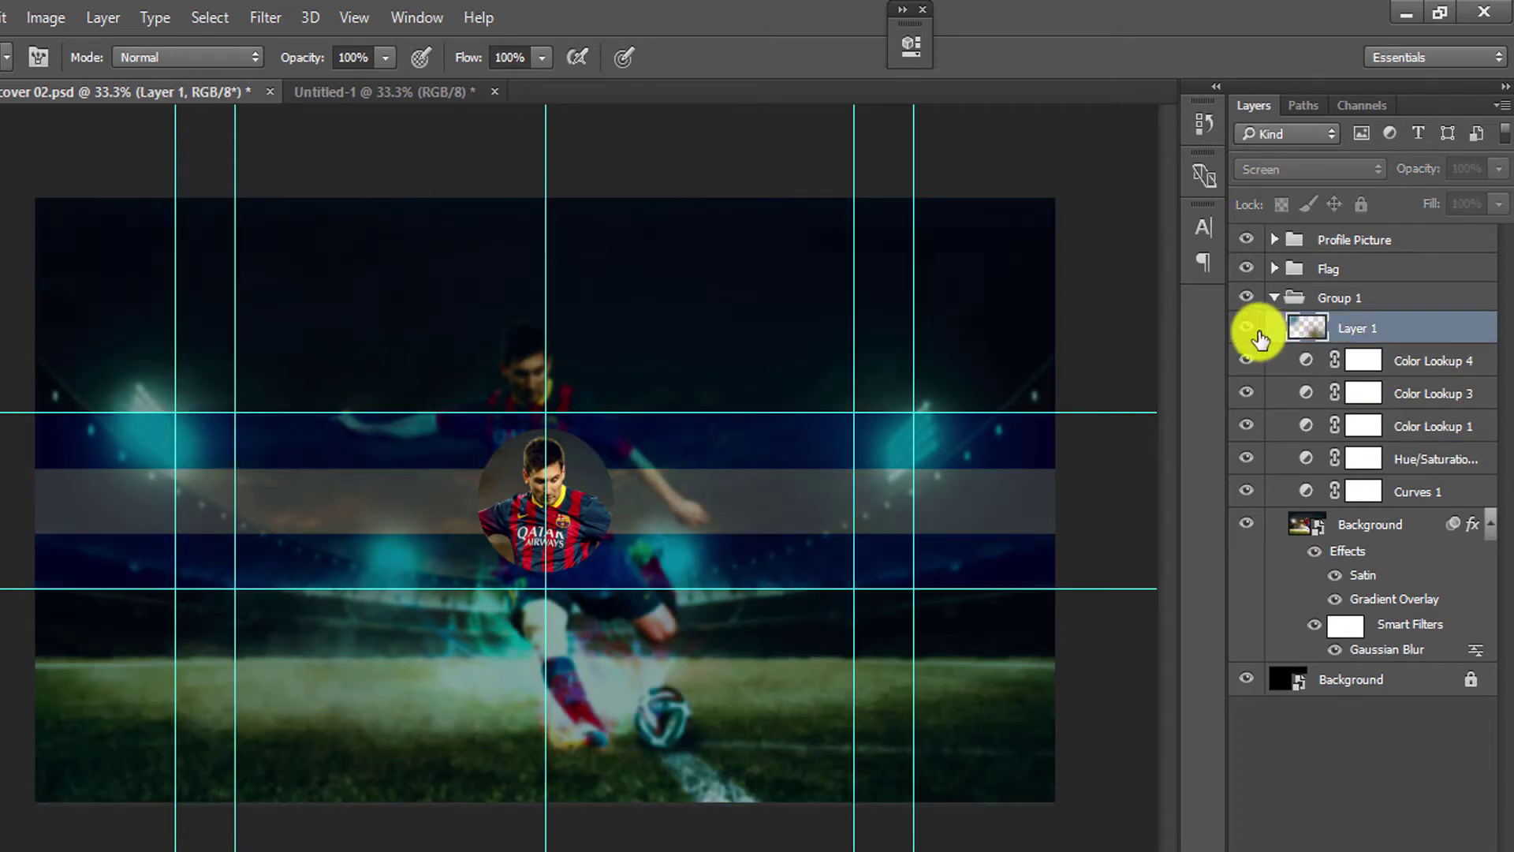
Show the Screen glow Layer 1 again at 48% opacity and collapse Group 1.
{"action": "left_click", "coordinate": [1259, 335]}
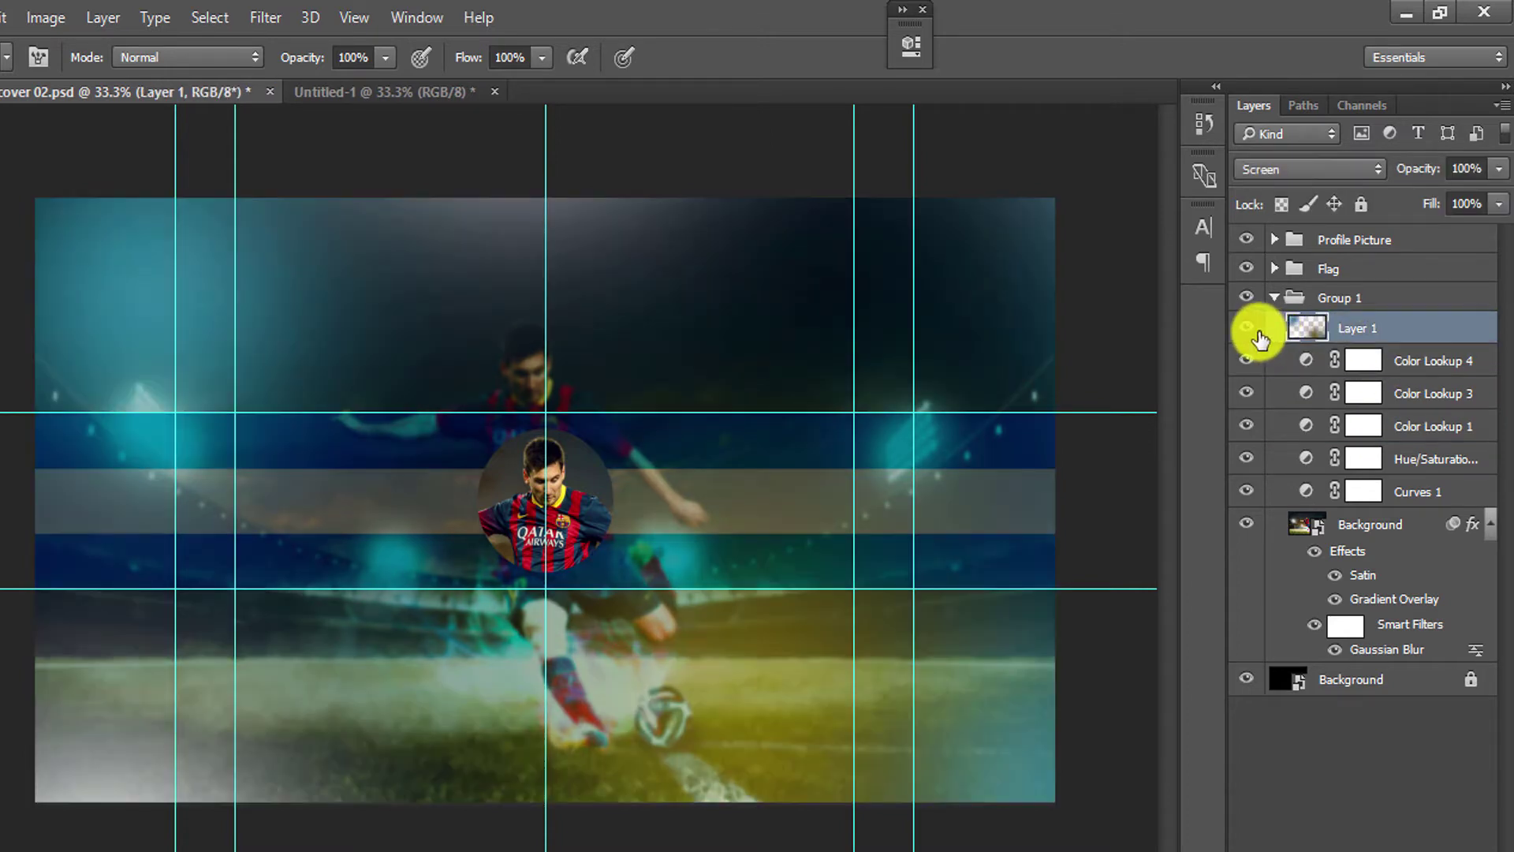
{"action": "left_click", "coordinate": [1498, 169]}
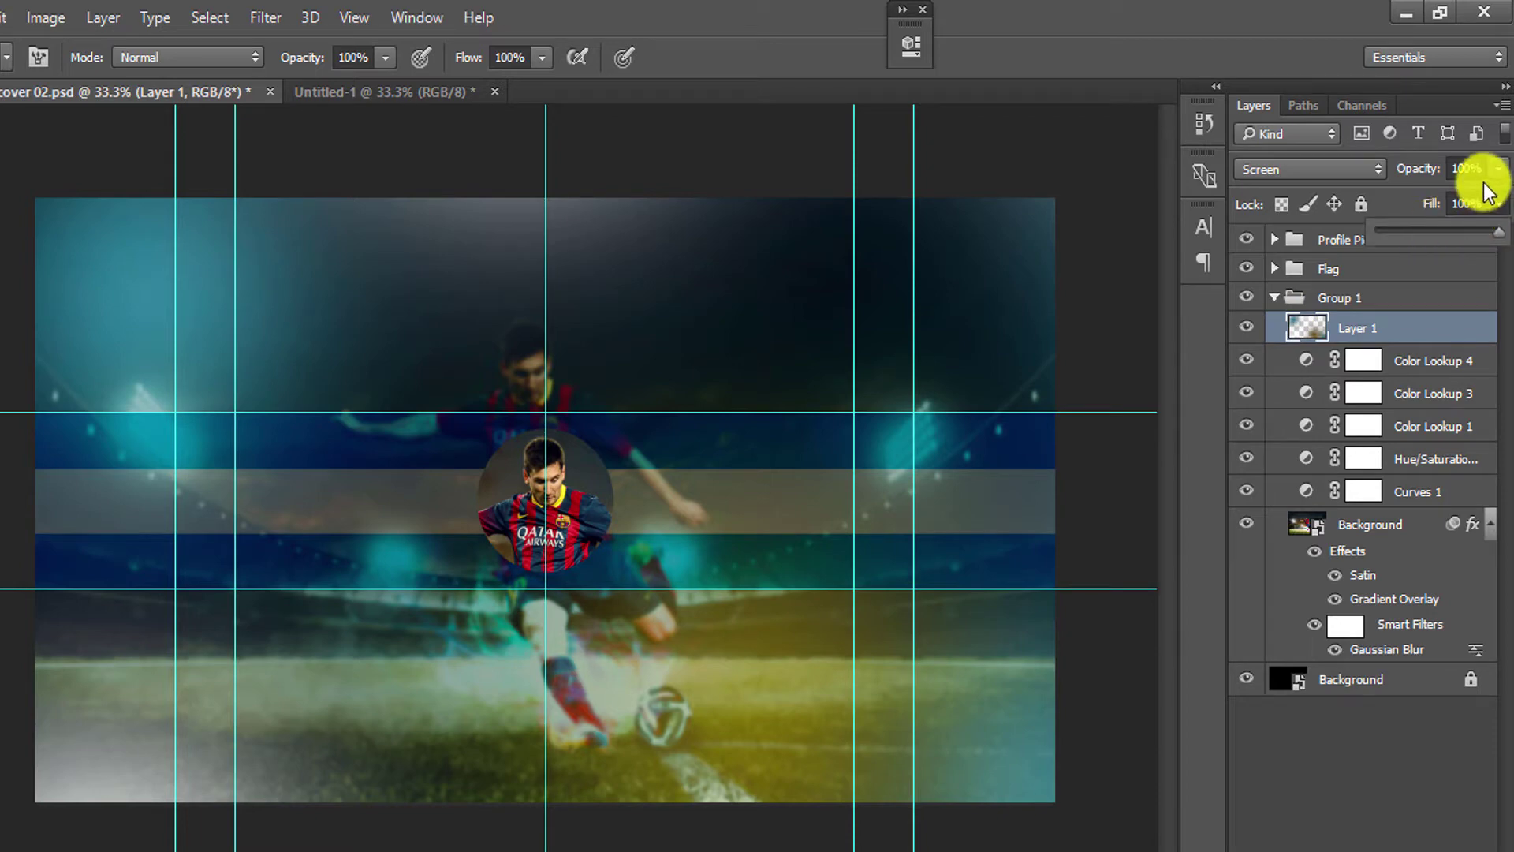
{"action": "mouse_move", "coordinate": [1491, 169]}
{"action": "left_mouse_down"}
{"action": "mouse_move", "coordinate": [1430, 201]}
{"action": "mouse_move", "coordinate": [1448, 205]}
{"action": "left_mouse_up"}
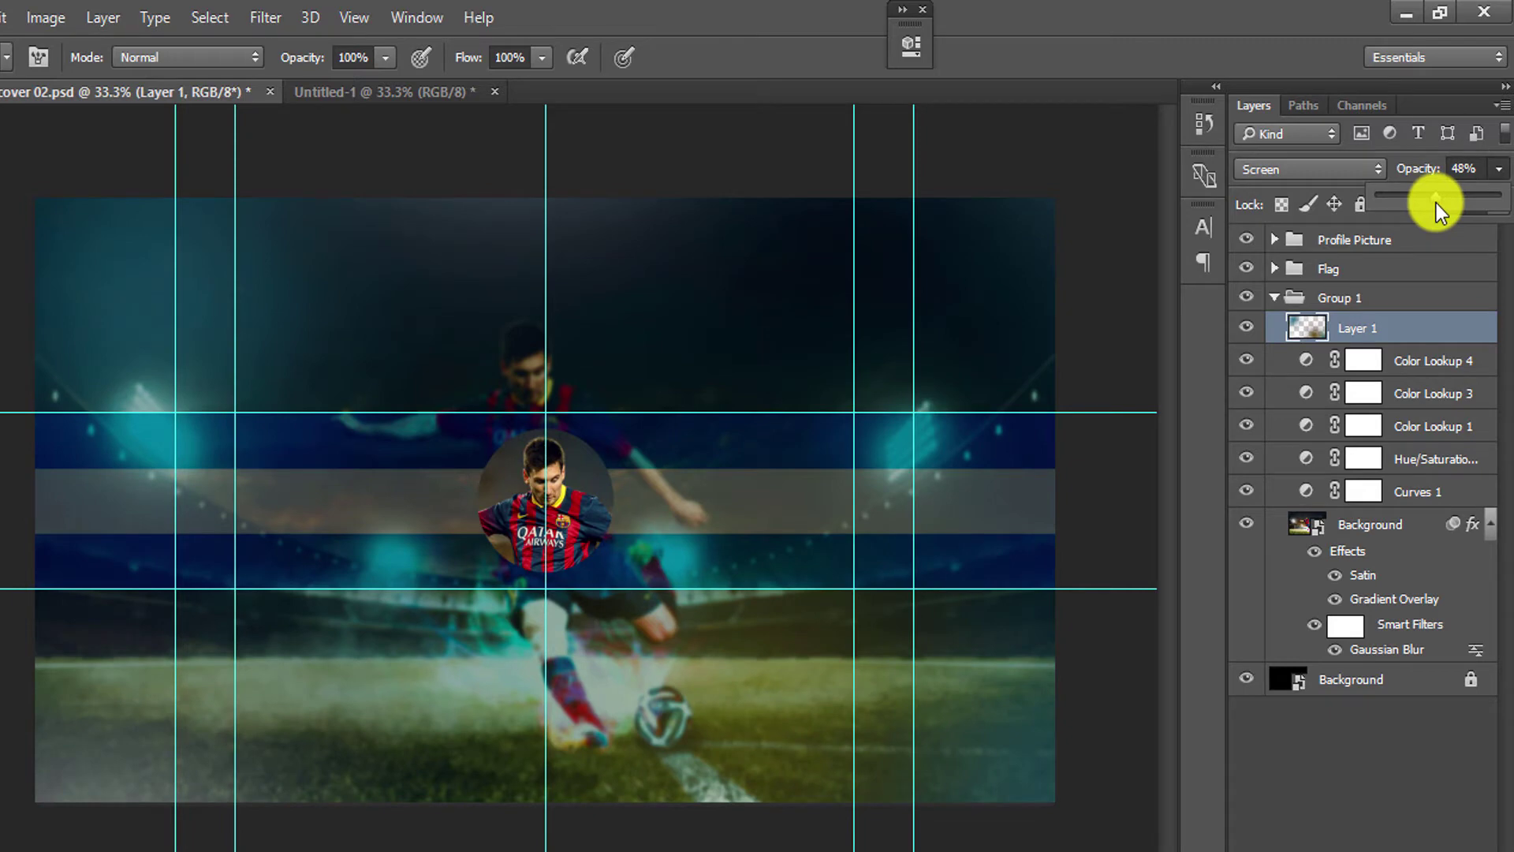
{"action": "left_click", "coordinate": [1190, 54]}
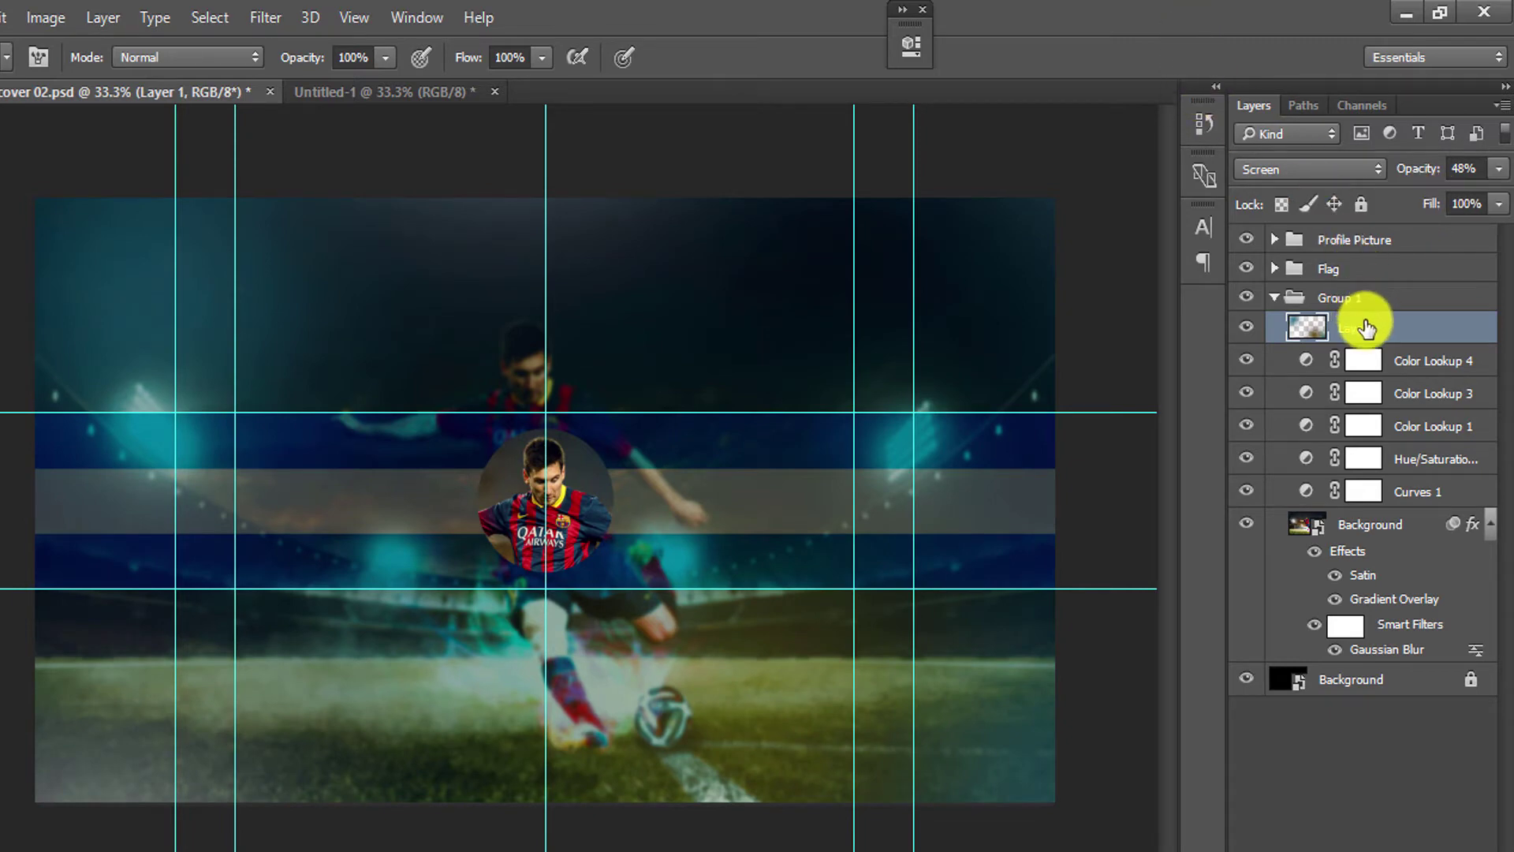
{"action": "left_click", "coordinate": [1303, 309]}
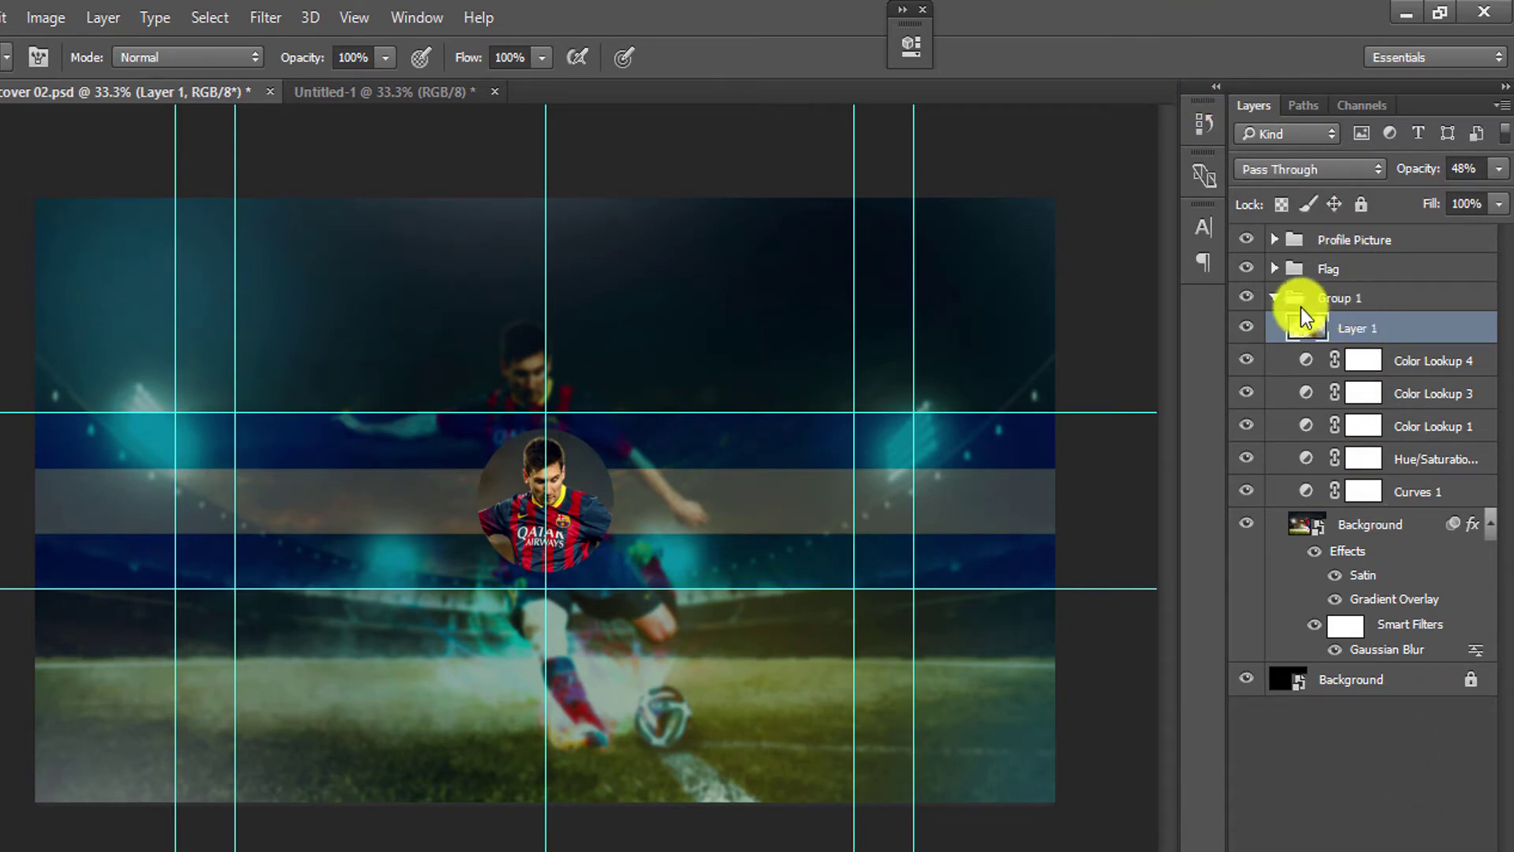
{"action": "left_click", "coordinate": [1276, 298]}
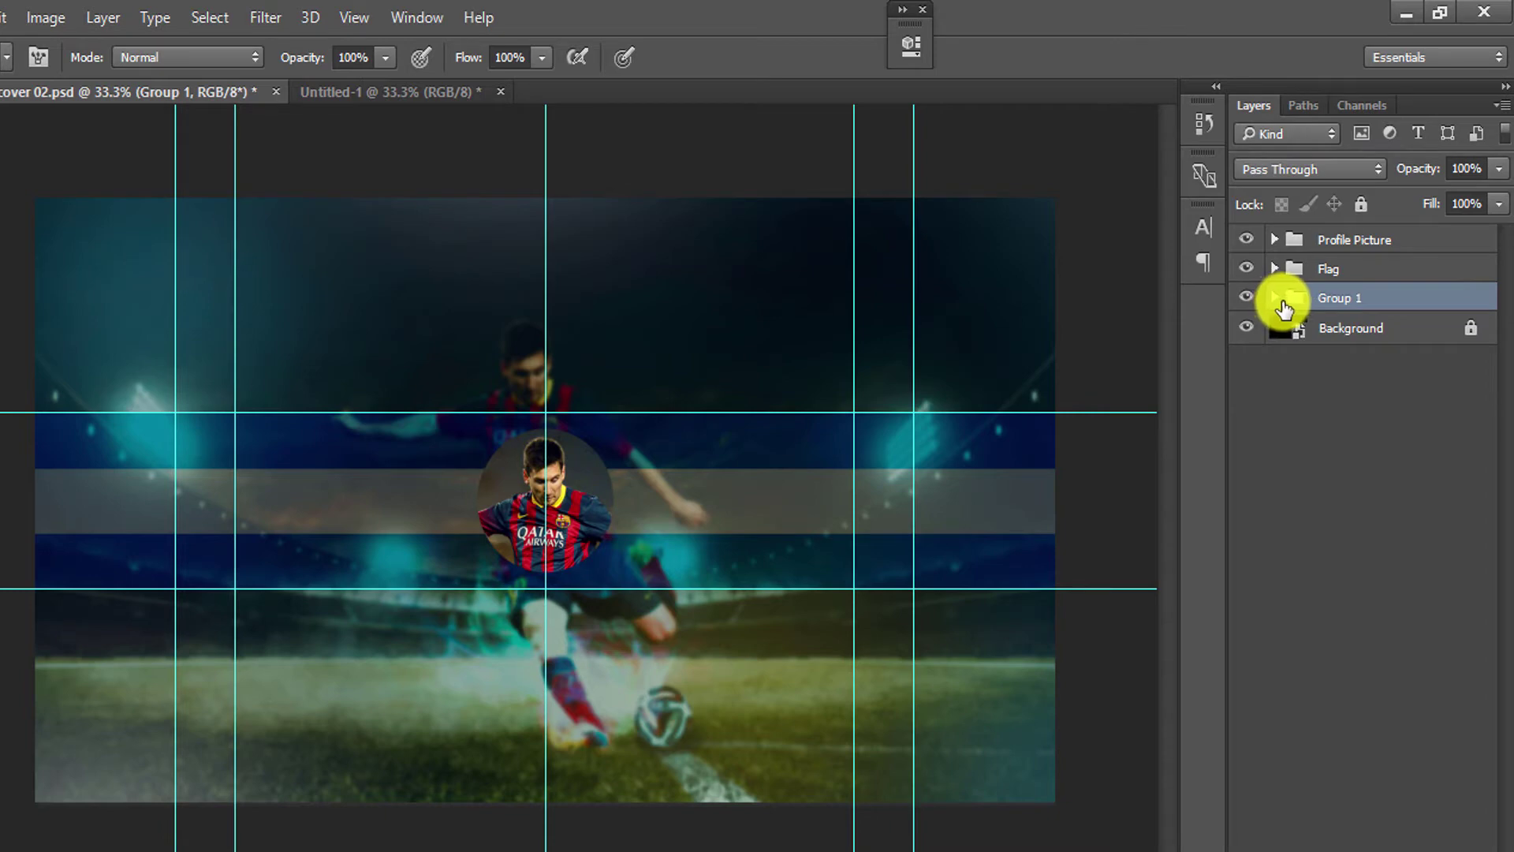
Add a gradient fill layer with a dark-to-transparent preset above Layer 1 in Group 1.
{"action": "left_click", "coordinate": [1276, 298]}
{"action": "left_click", "coordinate": [1372, 328]}
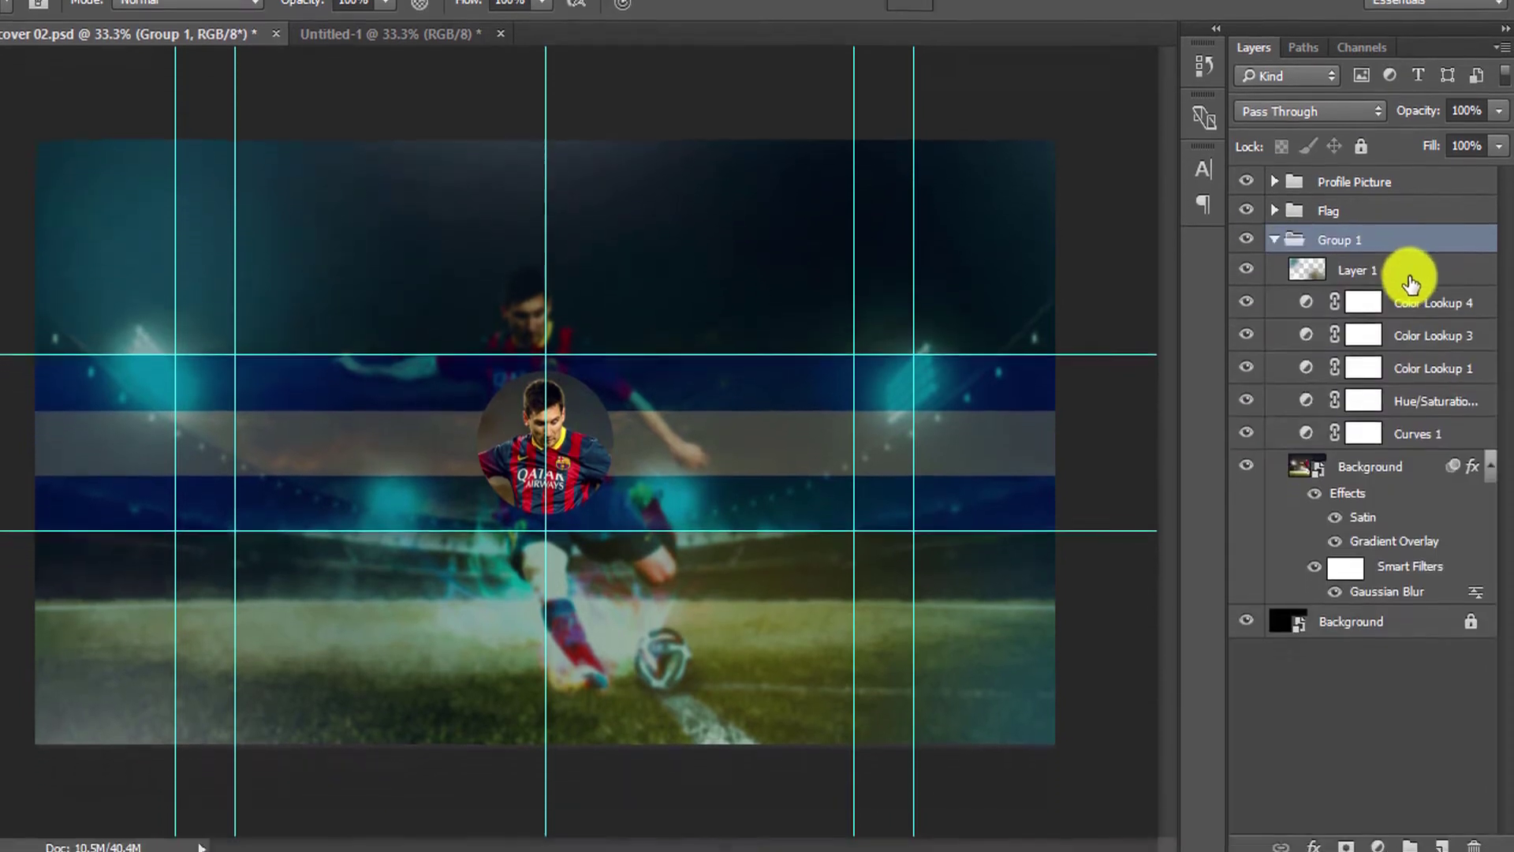
{"action": "left_click", "coordinate": [1378, 840]}
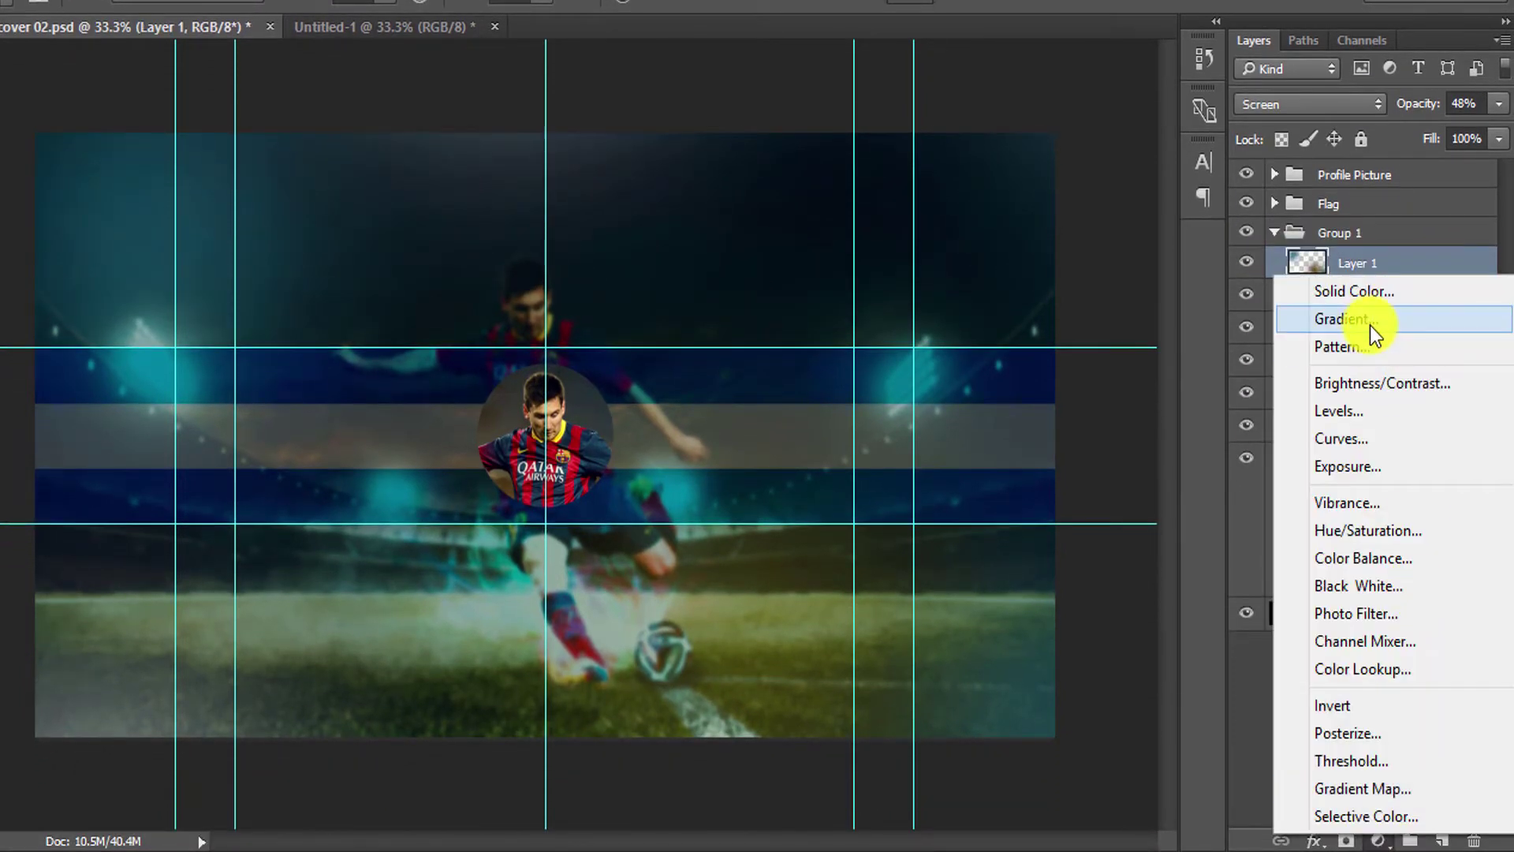
{"action": "left_click", "coordinate": [1369, 325]}
{"action": "left_click", "coordinate": [710, 190]}
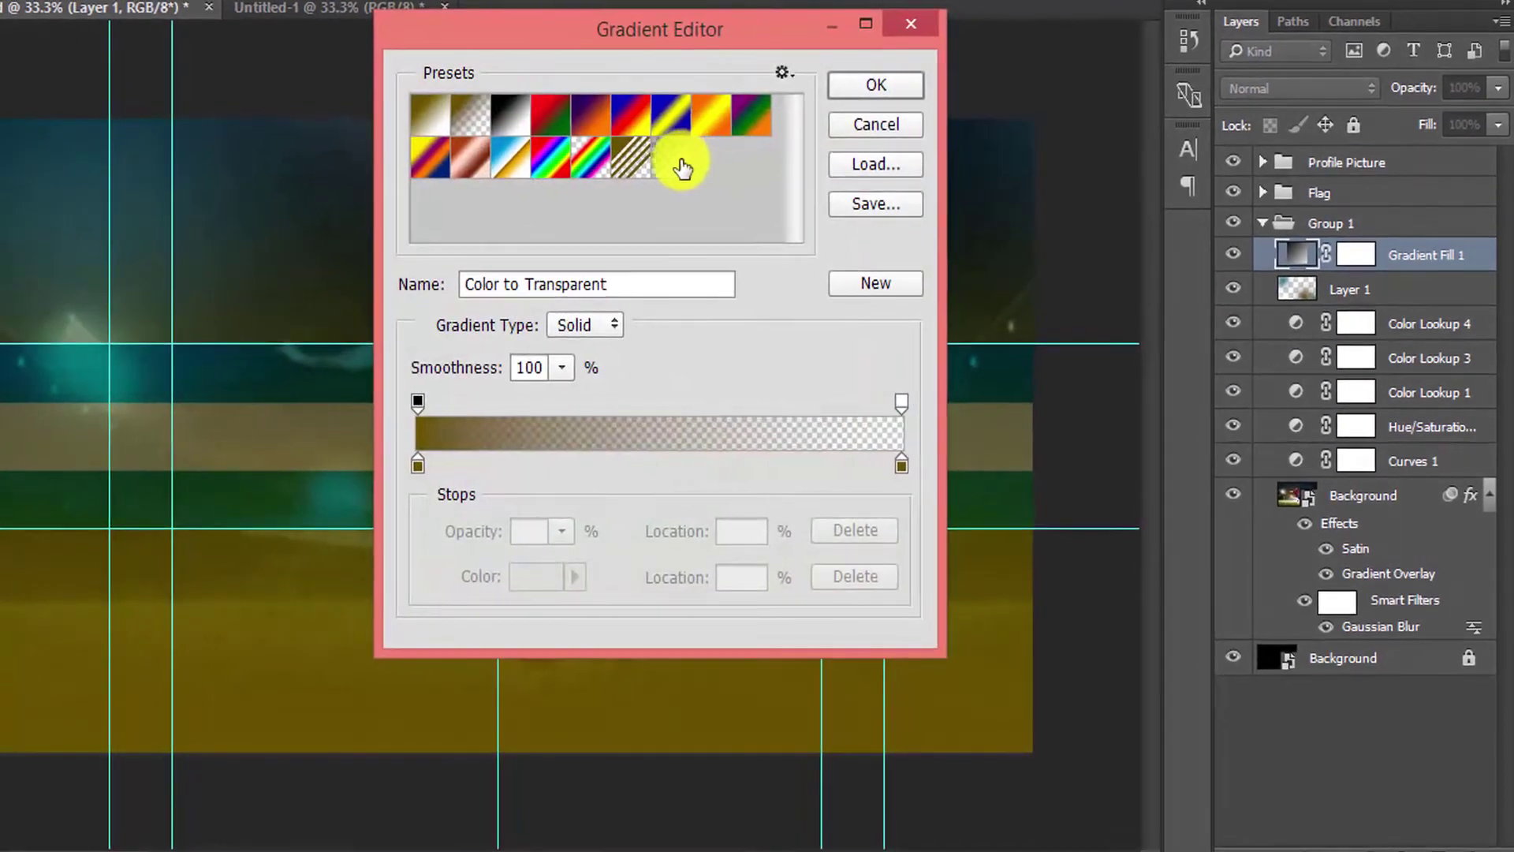
{"action": "left_click", "coordinate": [673, 158]}
{"action": "left_click", "coordinate": [835, 95]}
Make the gradient radial and reversed at 337% scale with dither, then compare it on and off.
{"action": "left_click", "coordinate": [615, 316]}
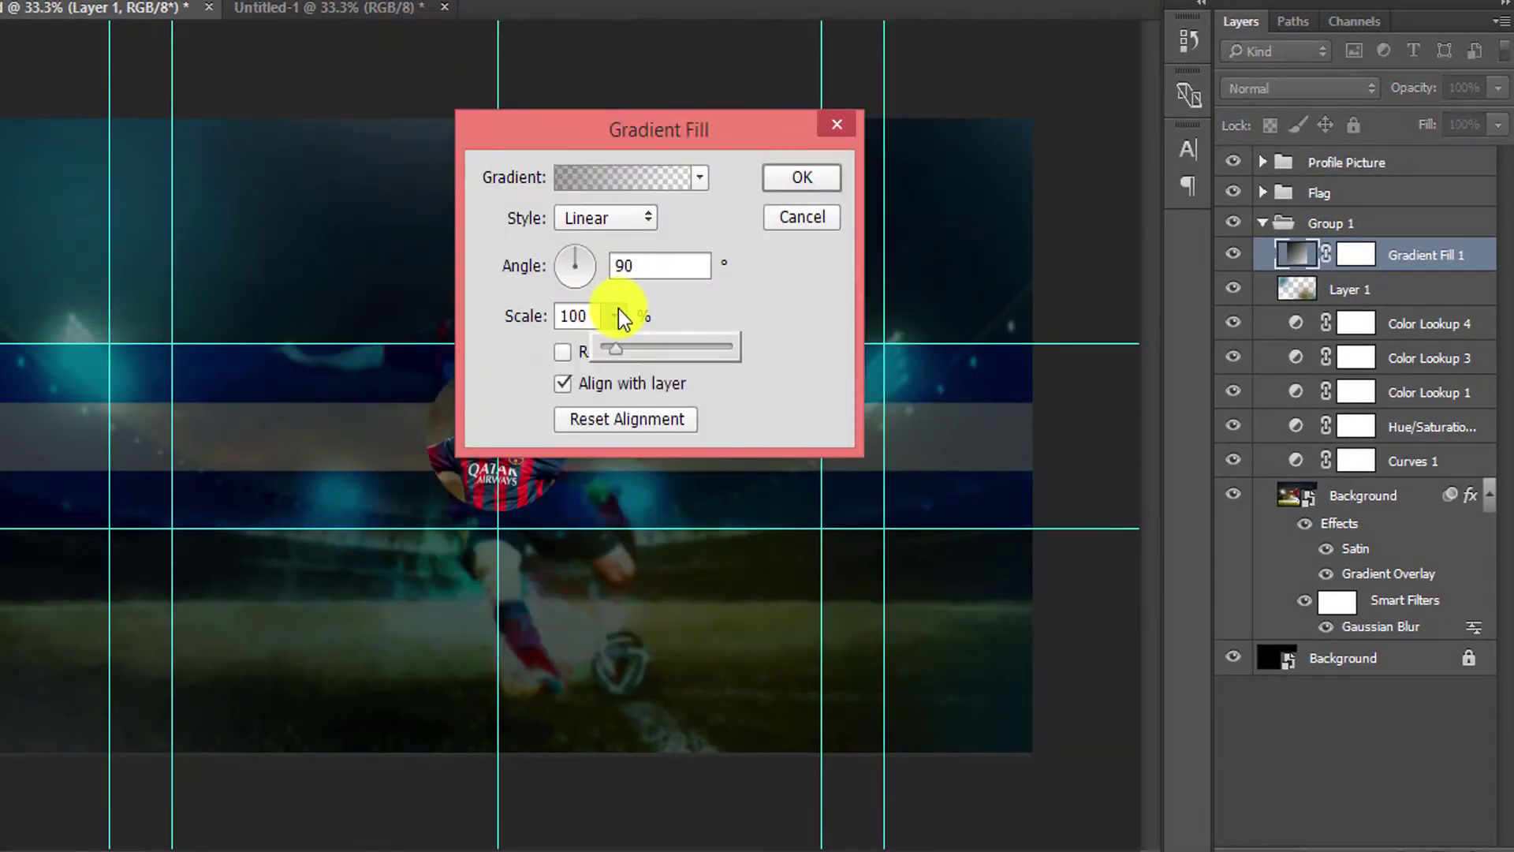
{"action": "left_click", "coordinate": [608, 219]}
{"action": "left_click", "coordinate": [612, 262]}
{"action": "left_click", "coordinate": [606, 362]}
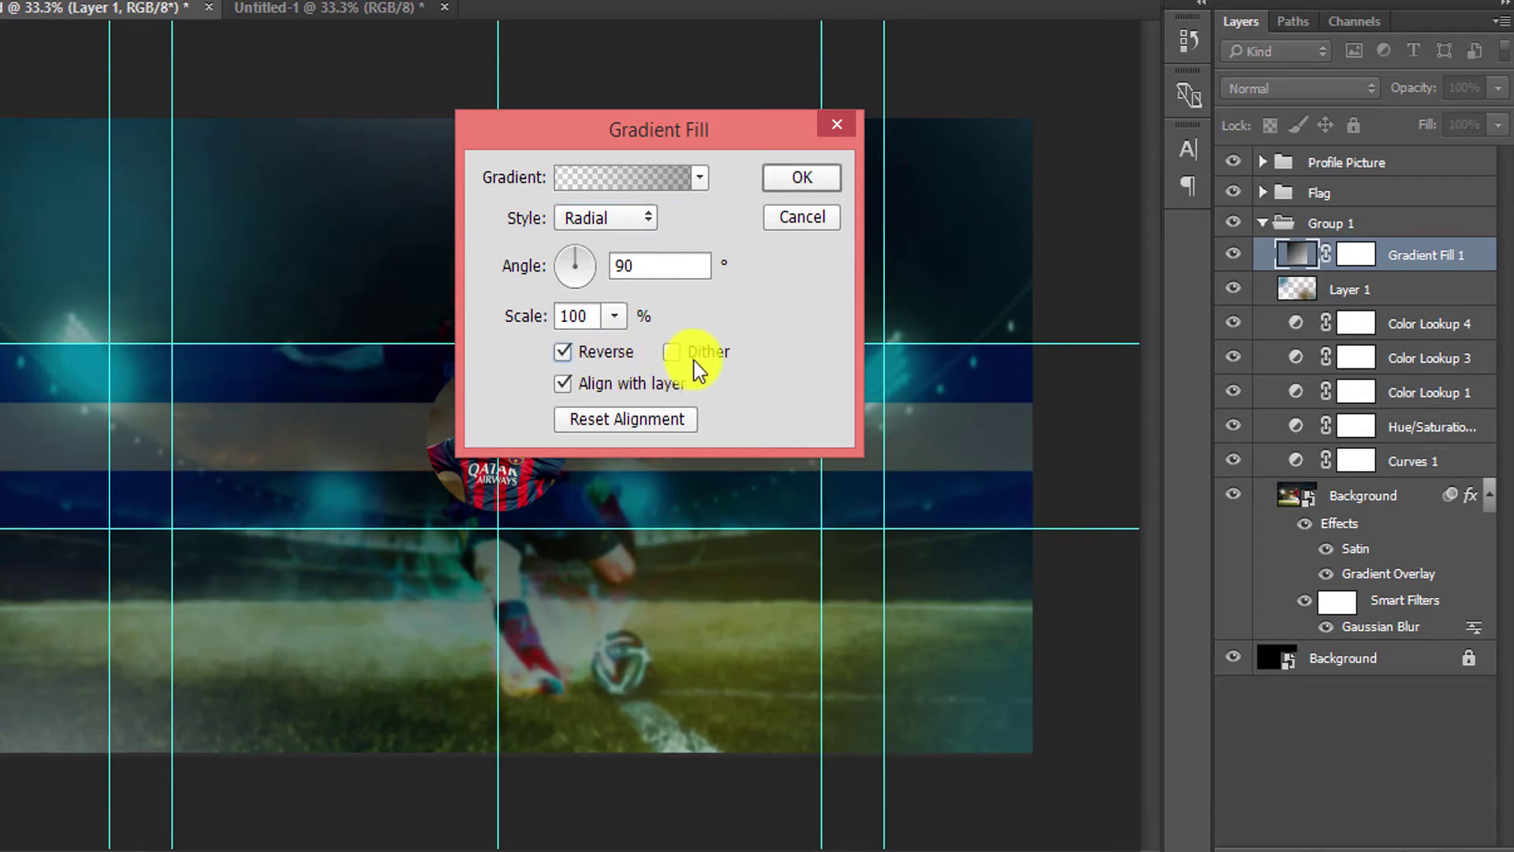
{"action": "left_click_drag", "start_coordinate": [713, 134], "coordinate": [1044, 130]}
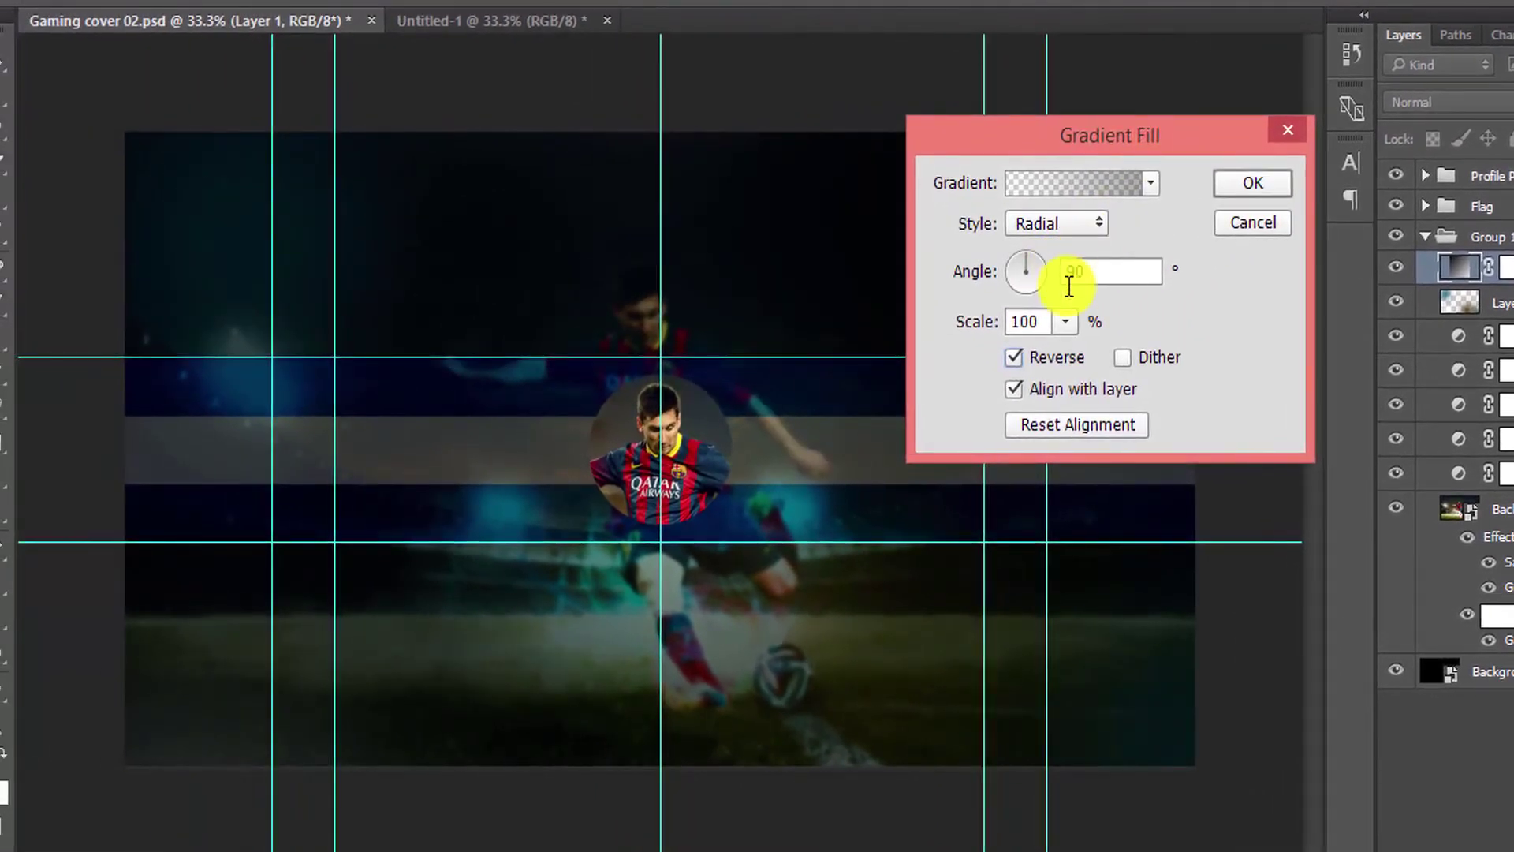
{"action": "left_click_drag", "start_coordinate": [1087, 348], "coordinate": [1100, 341]}
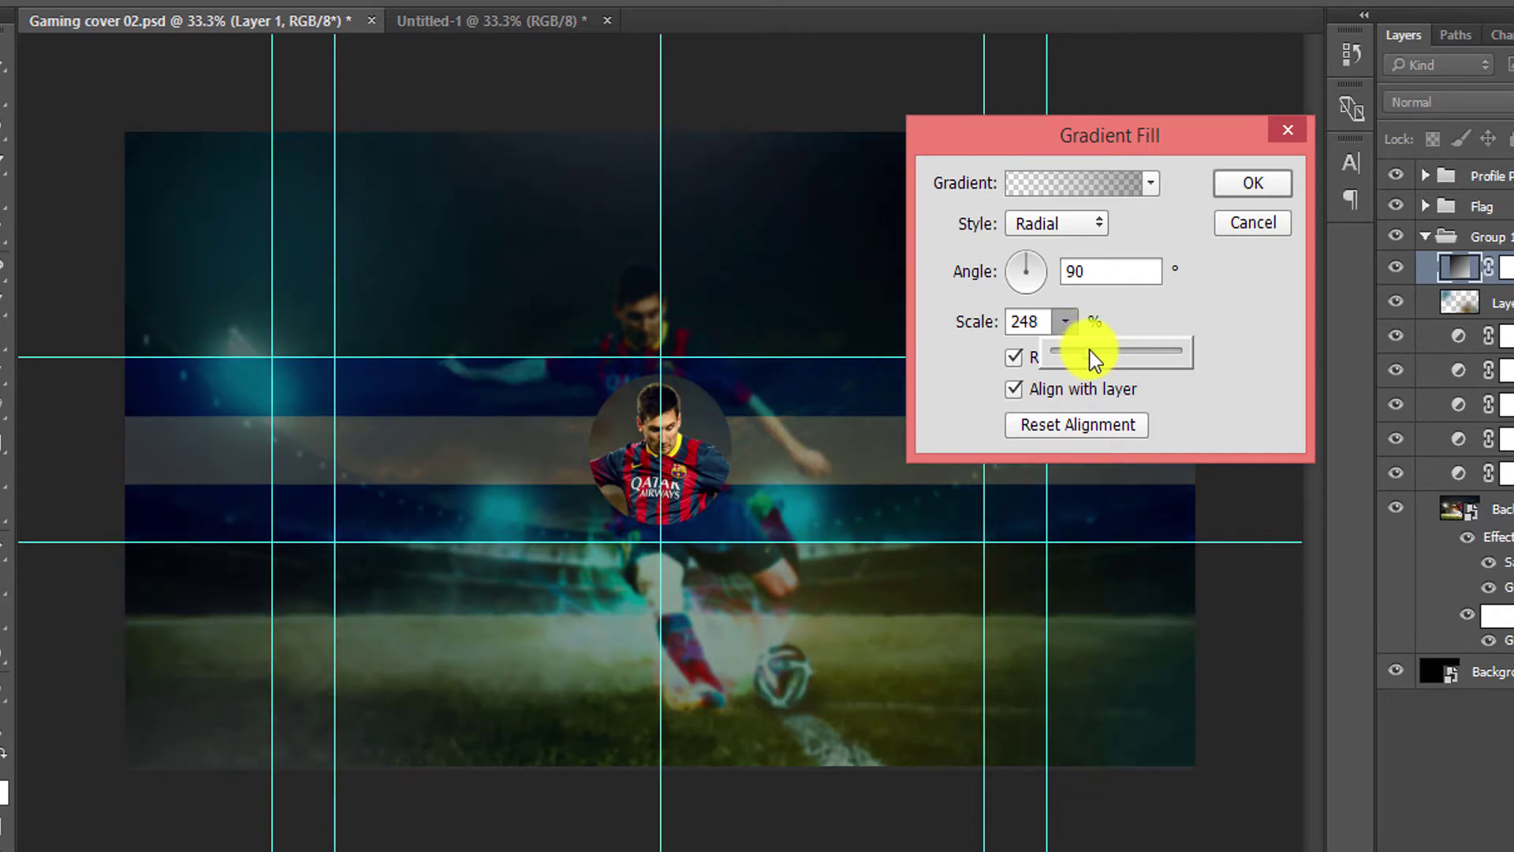
{"action": "left_click", "coordinate": [1145, 359]}
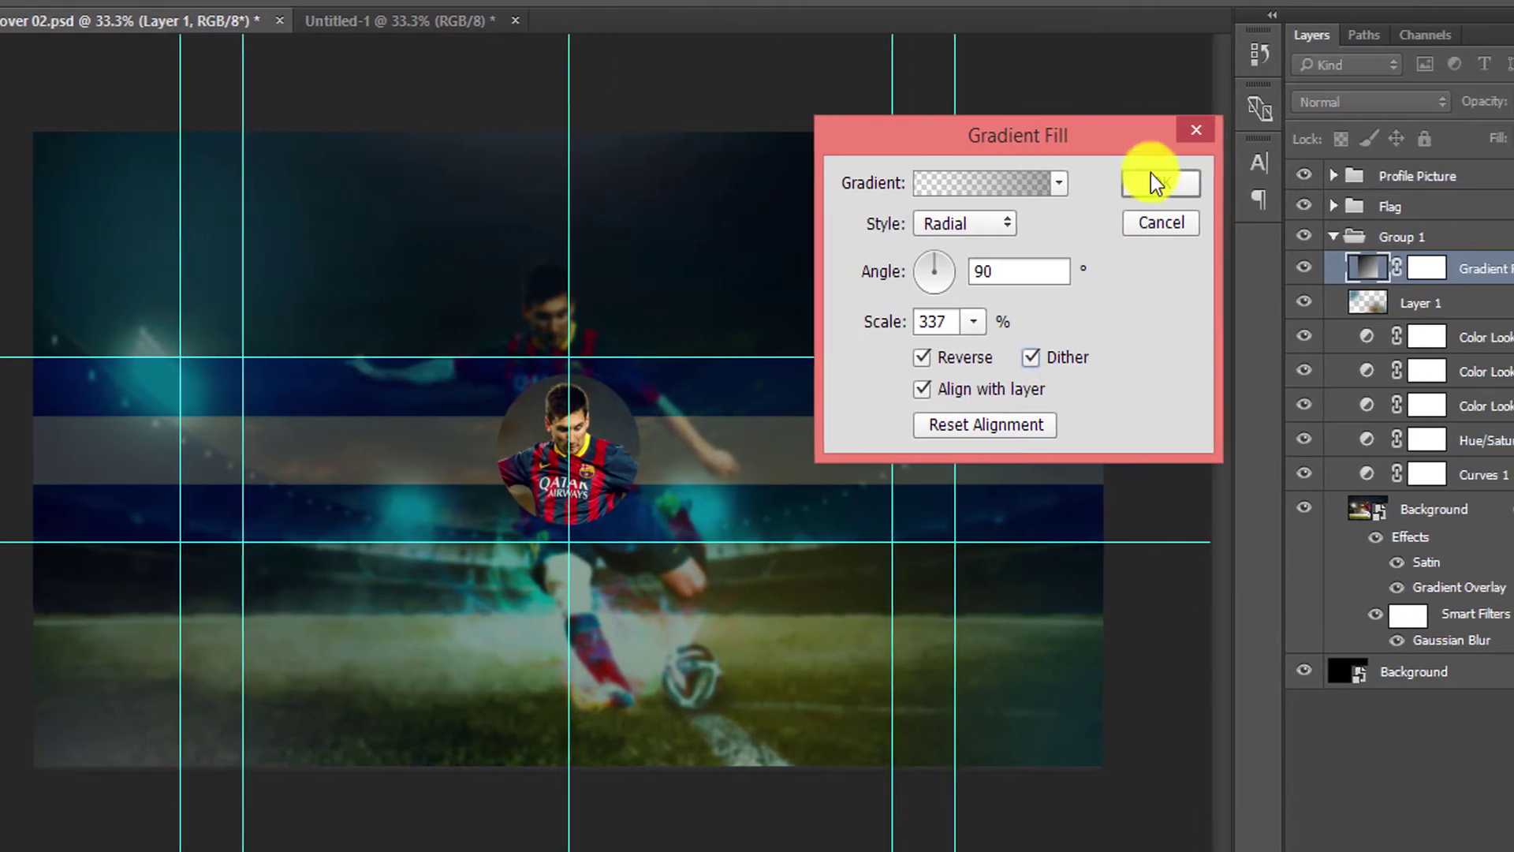
{"action": "left_click", "coordinate": [1253, 183]}
{"action": "left_click", "coordinate": [1242, 269]}
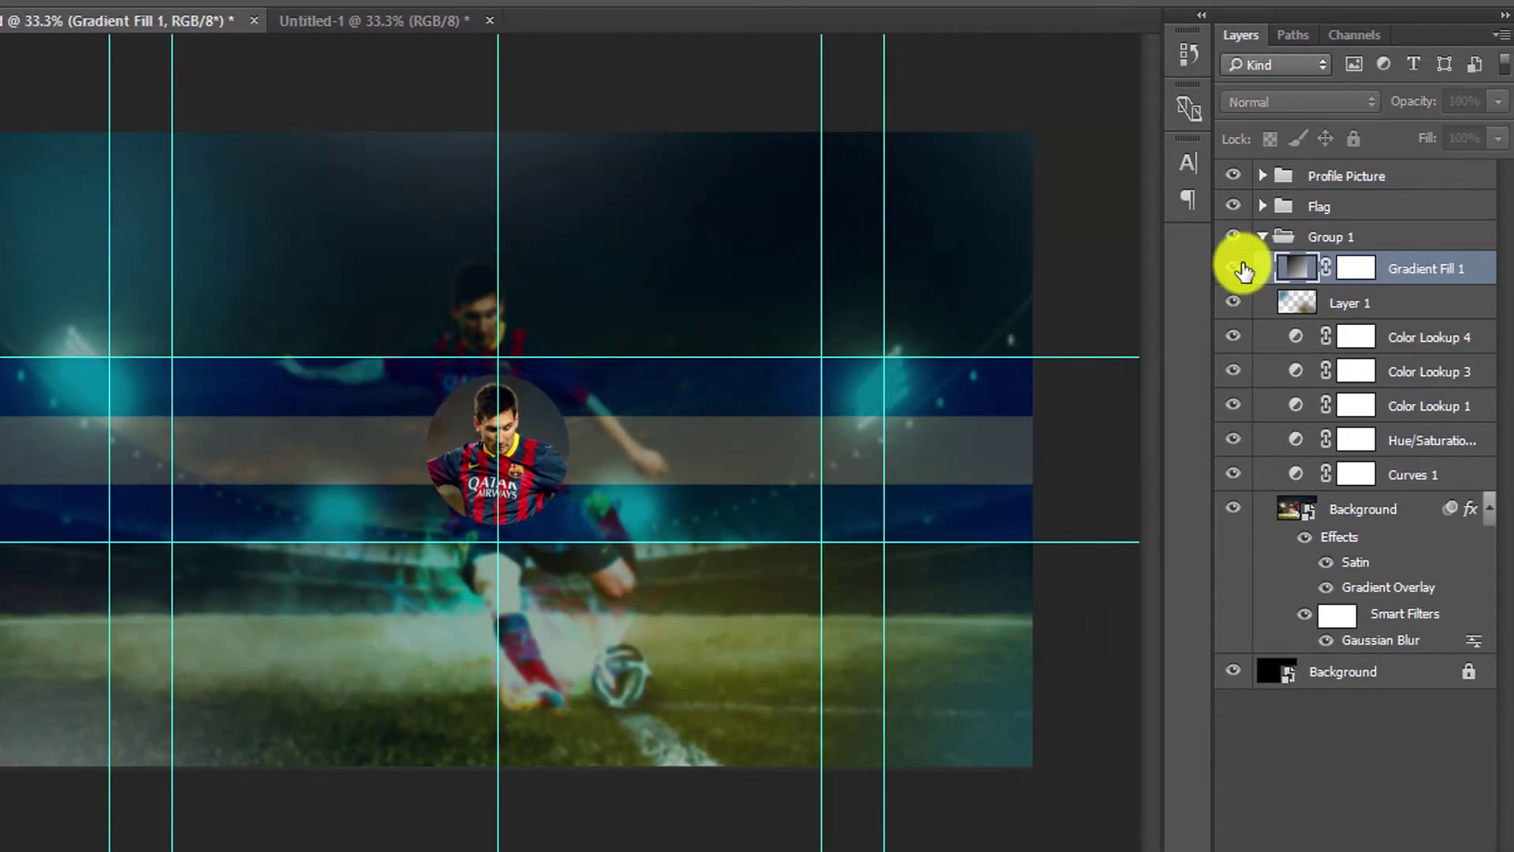
{"action": "left_click", "coordinate": [1243, 270]}
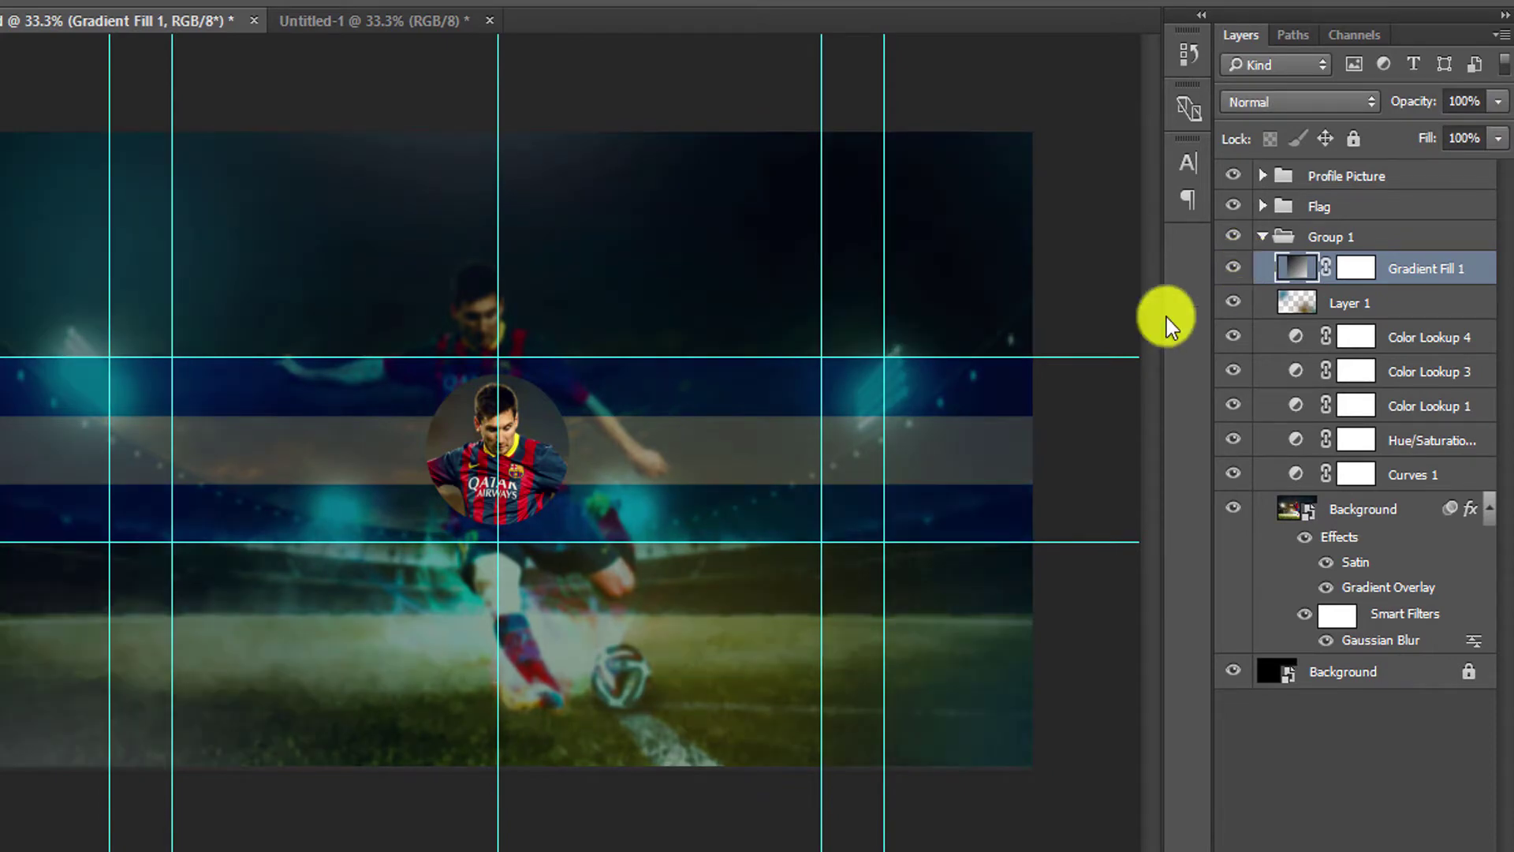
Rename Group 1 to 'Background'.
{"action": "left_click", "coordinate": [1262, 236]}
{"action": "double_click", "coordinate": [1320, 239]}
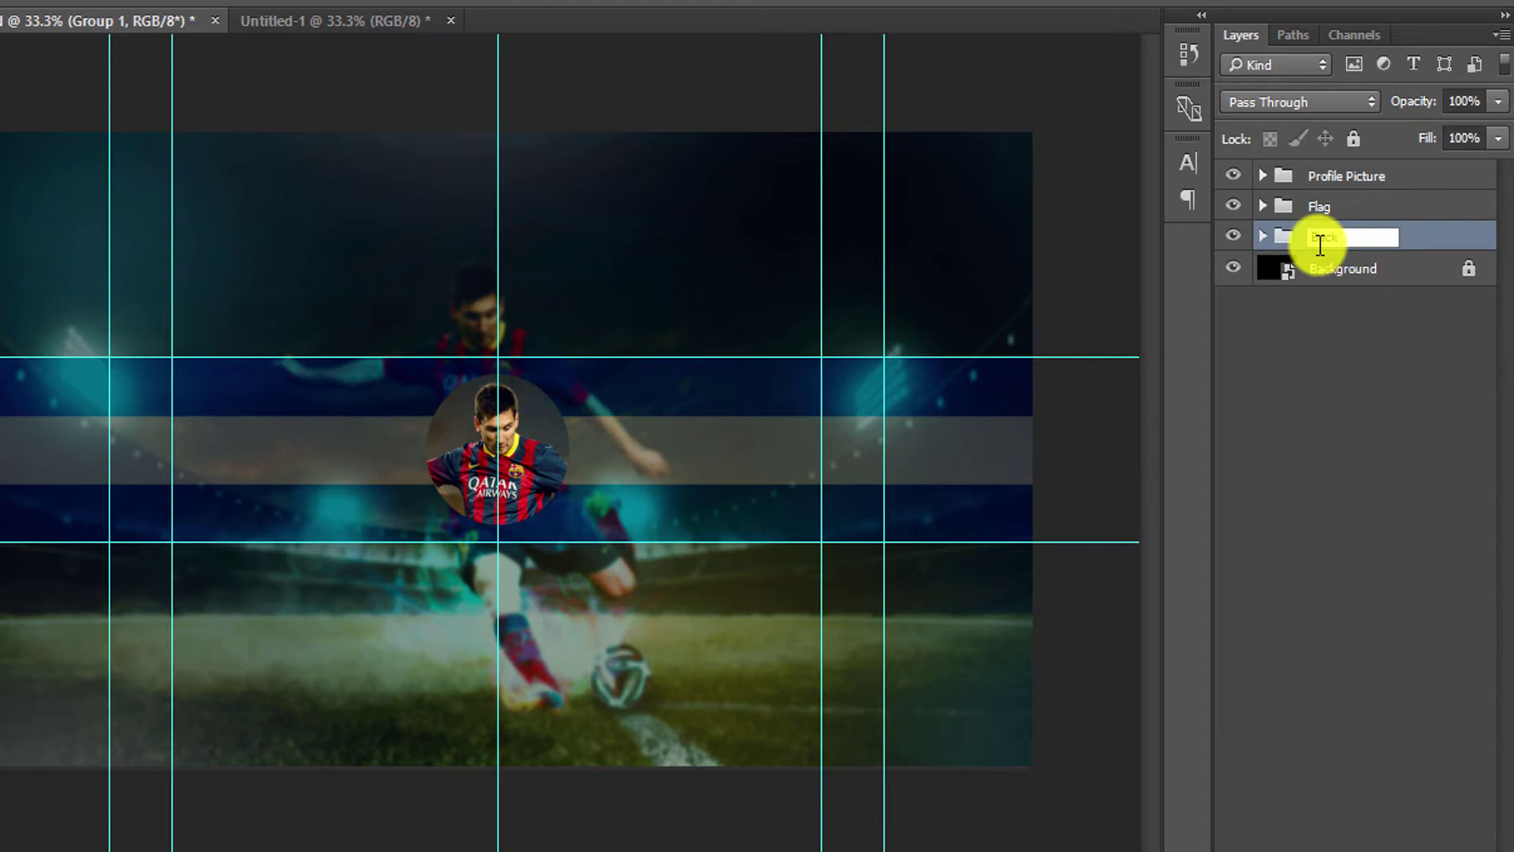
{"action": "type", "text": "Background"}
{"action": "key", "text": "Return"}
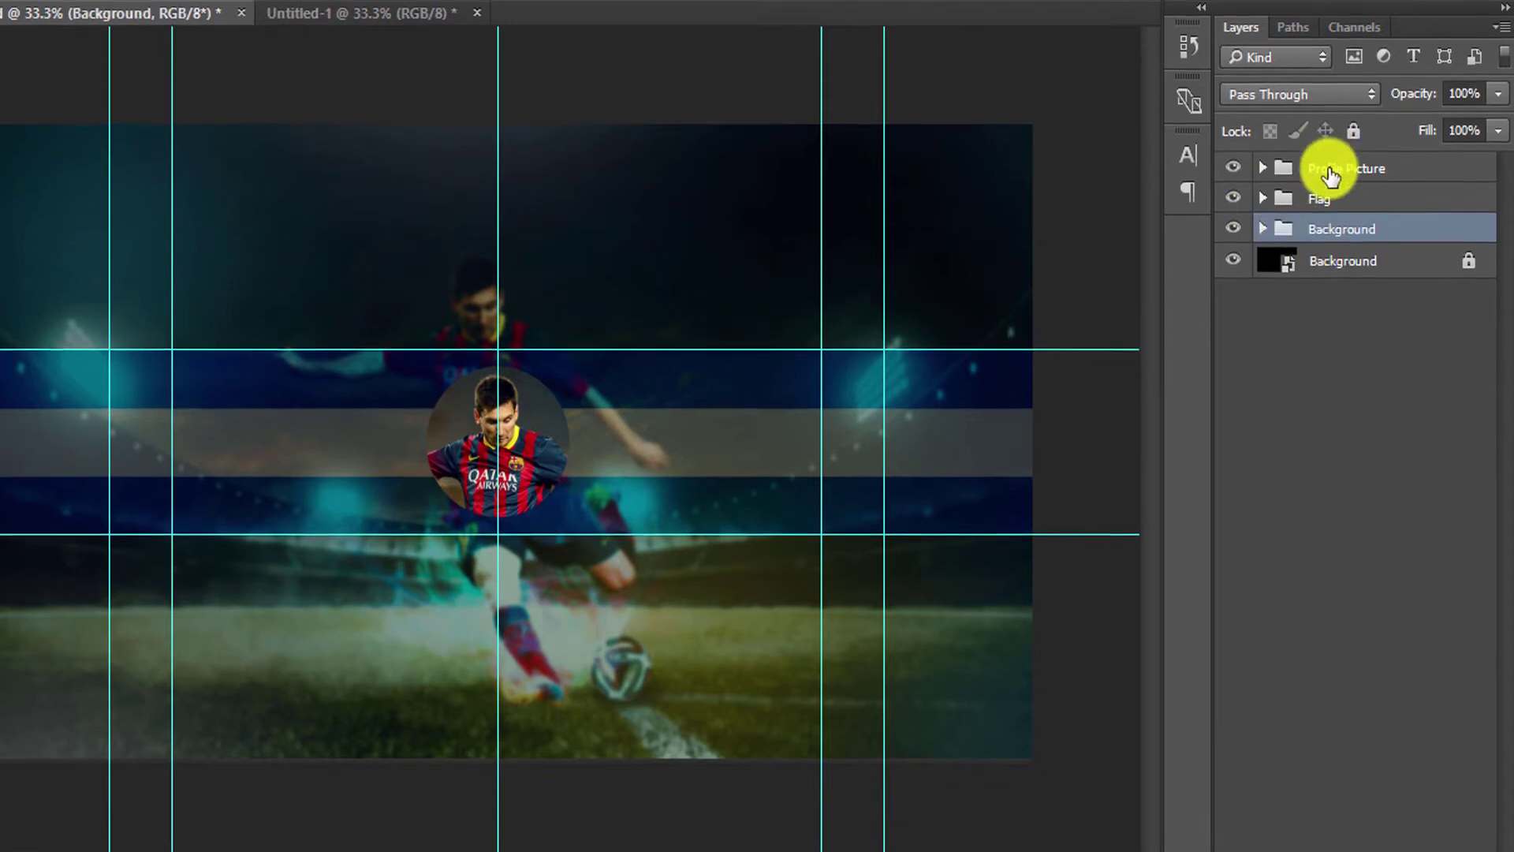
Add a new Group 3 with an empty Layer 2 at the top of the layer stack.
{"action": "left_click", "coordinate": [1332, 175]}
{"action": "left_click", "coordinate": [1405, 839]}
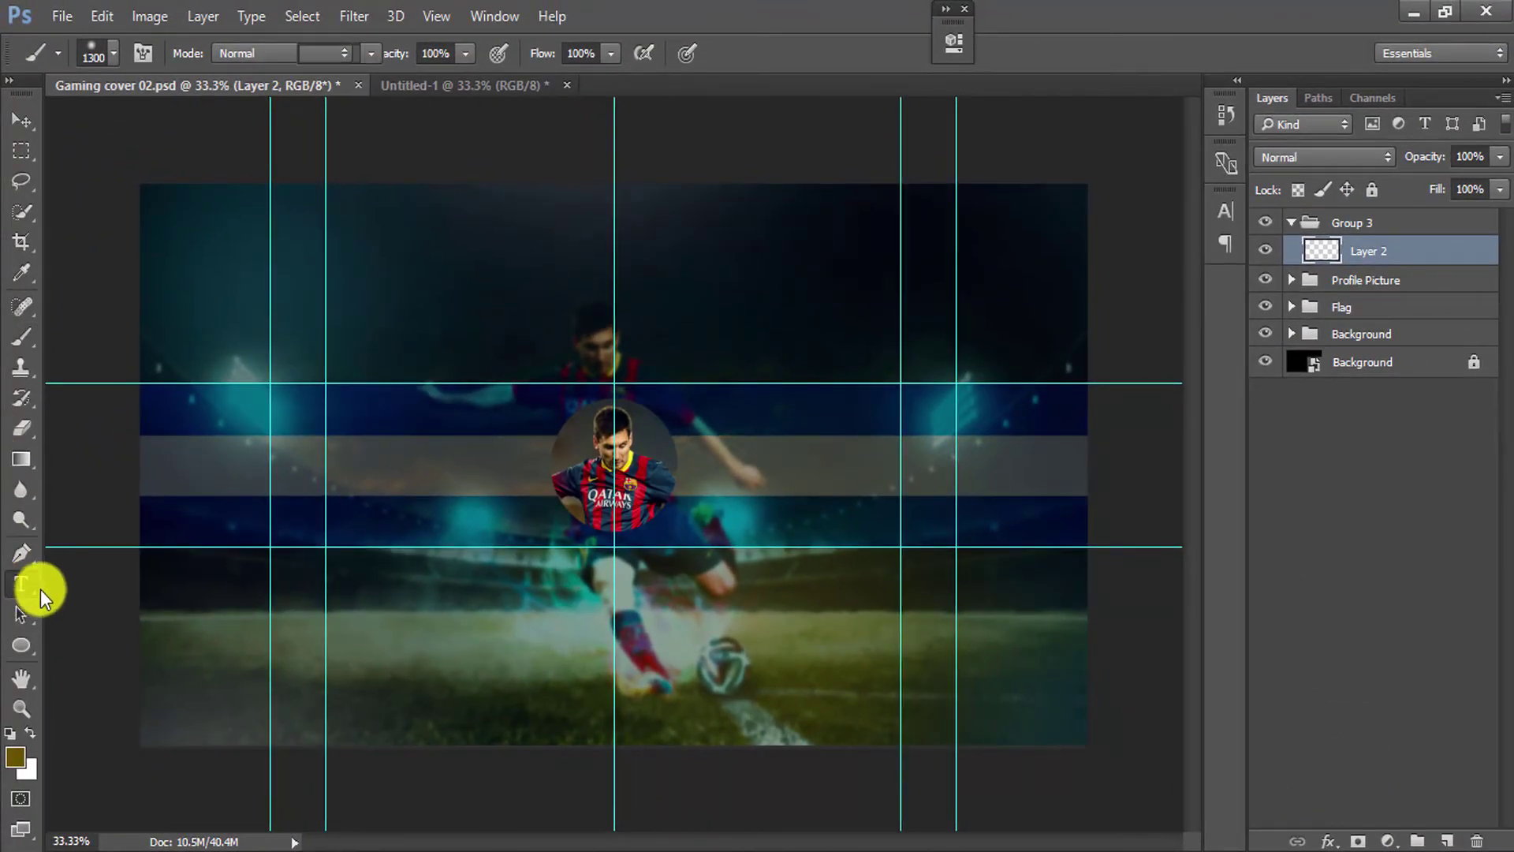
{"action": "left_click", "coordinate": [38, 590]}
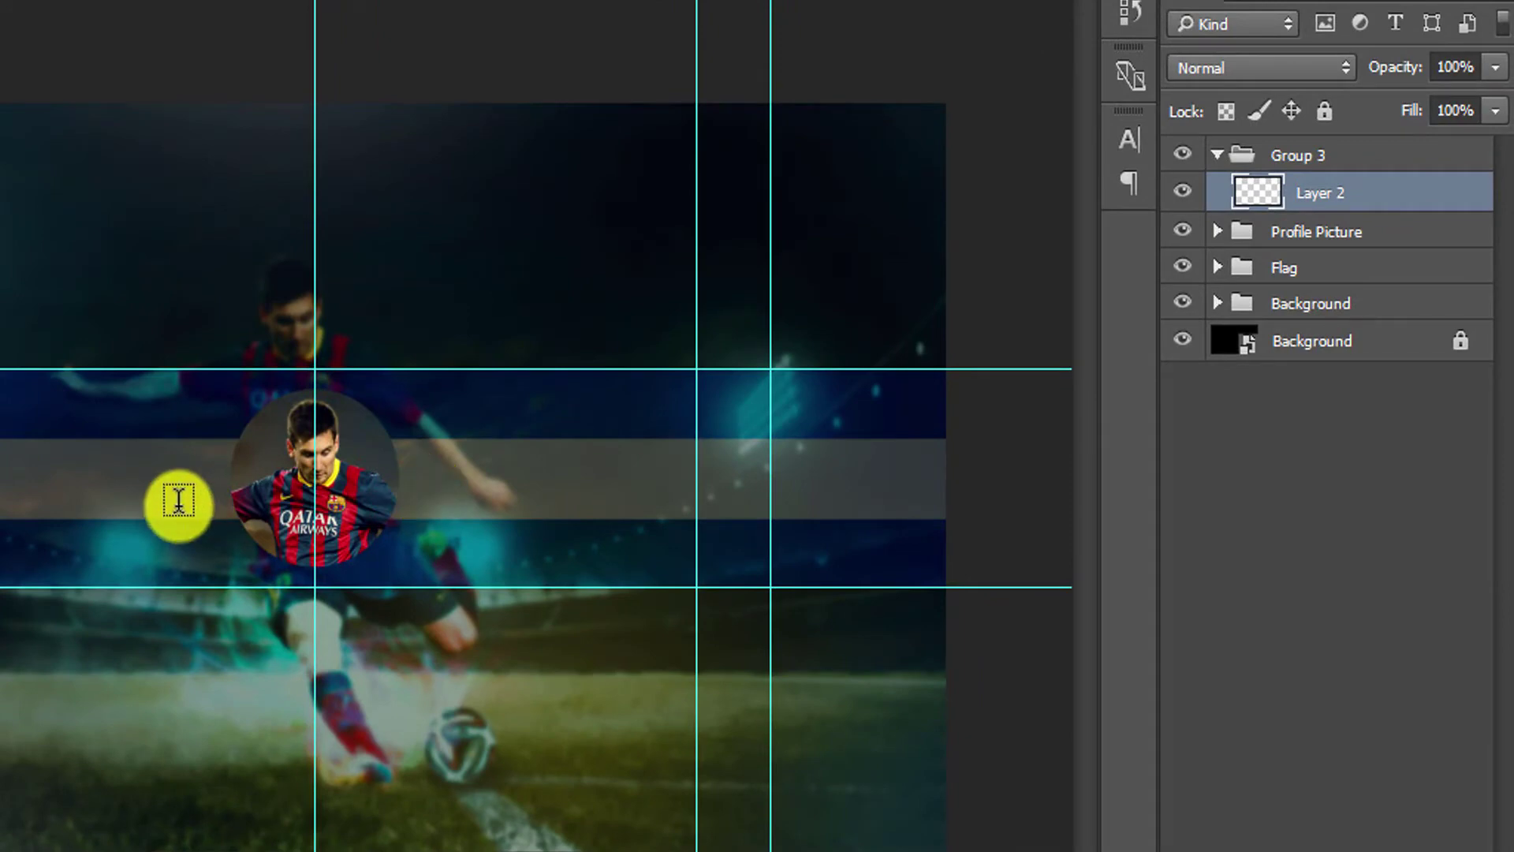
Start a text layer beside the profile picture with a smaller size and white #ffffff colour.
{"action": "left_click", "coordinate": [420, 483]}
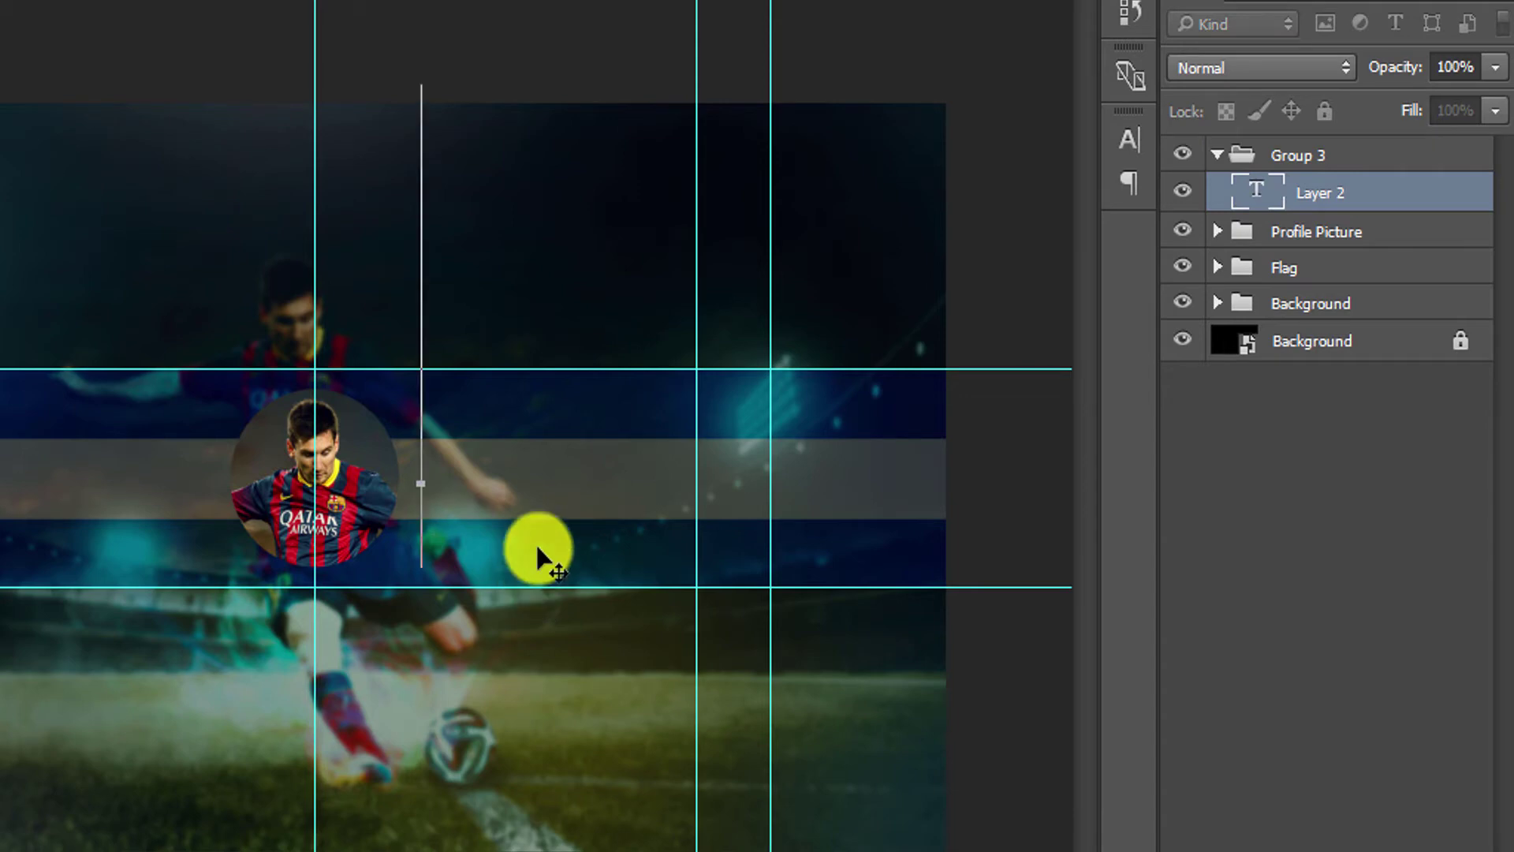
{"action": "left_click", "coordinate": [1127, 135]}
{"action": "left_click_drag", "start_coordinate": [800, 206], "coordinate": [623, 204]}
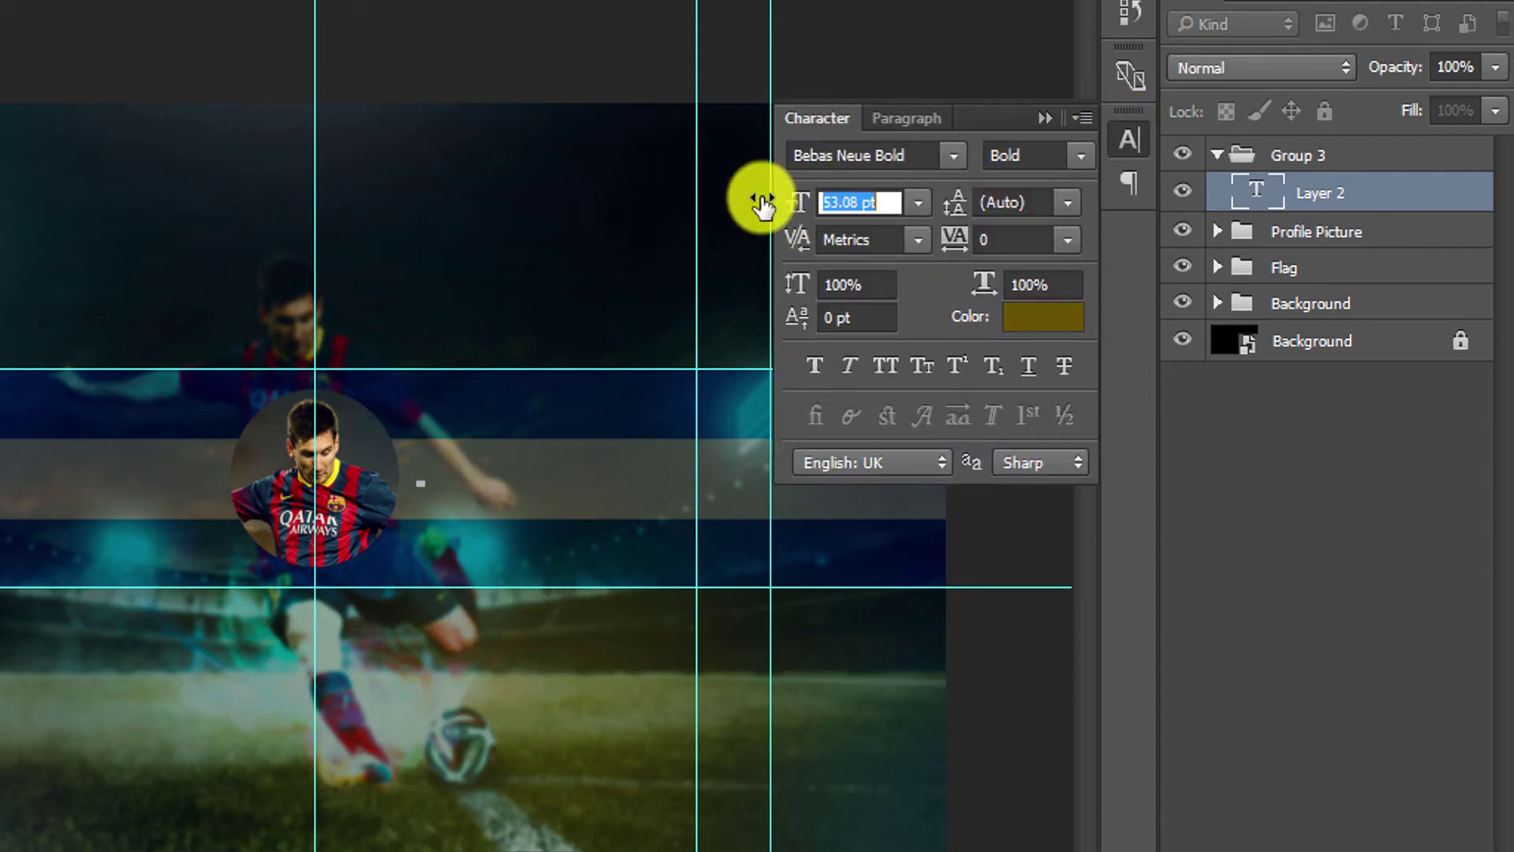
{"action": "mouse_move", "coordinate": [800, 207]}
{"action": "left_mouse_down"}
{"action": "mouse_move", "coordinate": [730, 203]}
{"action": "mouse_move", "coordinate": [785, 203]}
{"action": "left_mouse_up"}
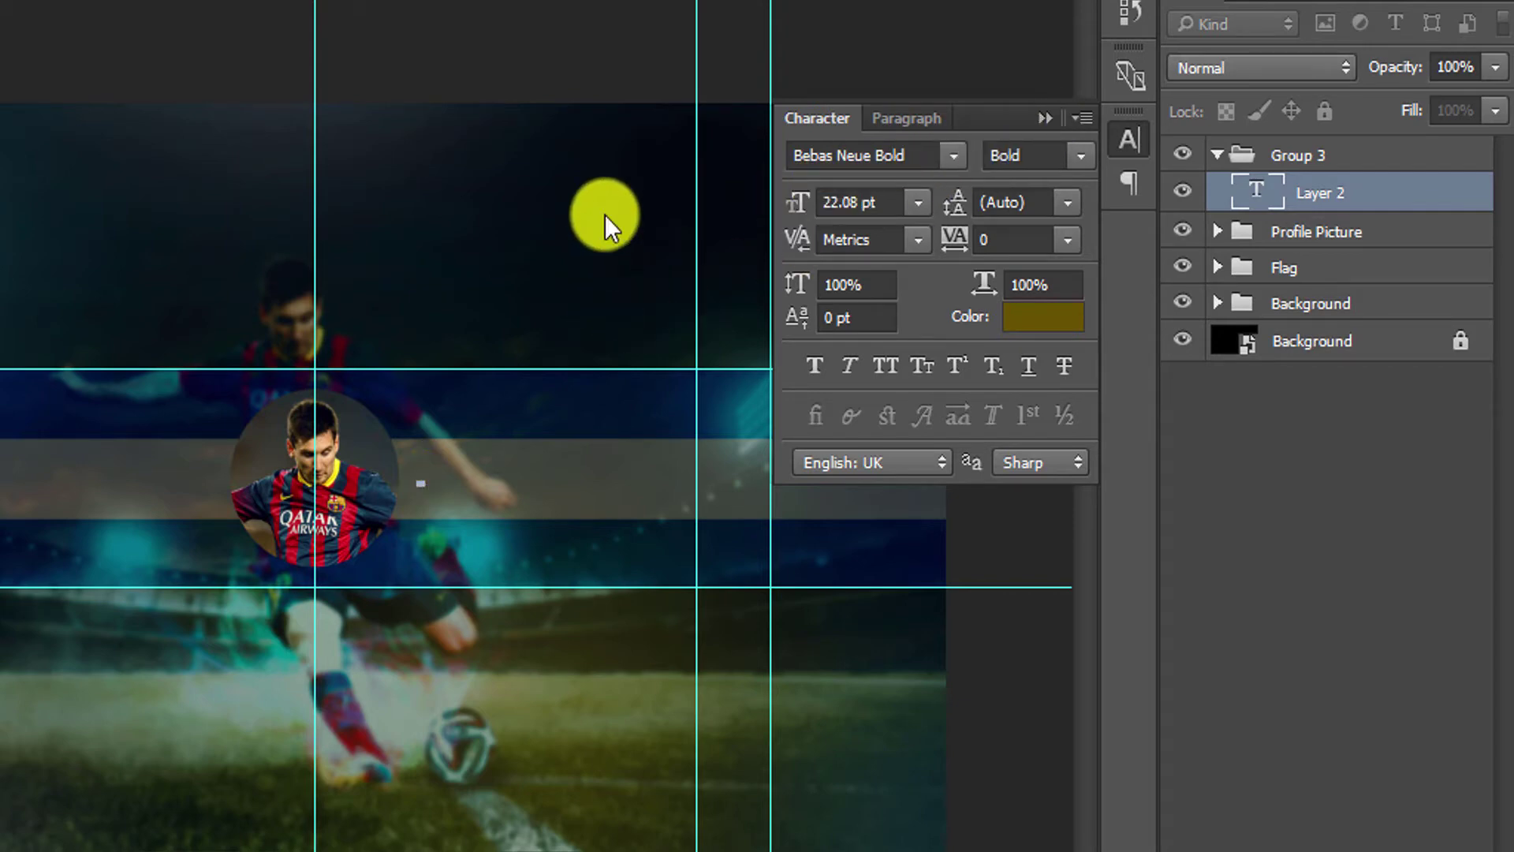
{"action": "left_click", "coordinate": [1075, 323]}
{"action": "type", "text": "ffffff"}
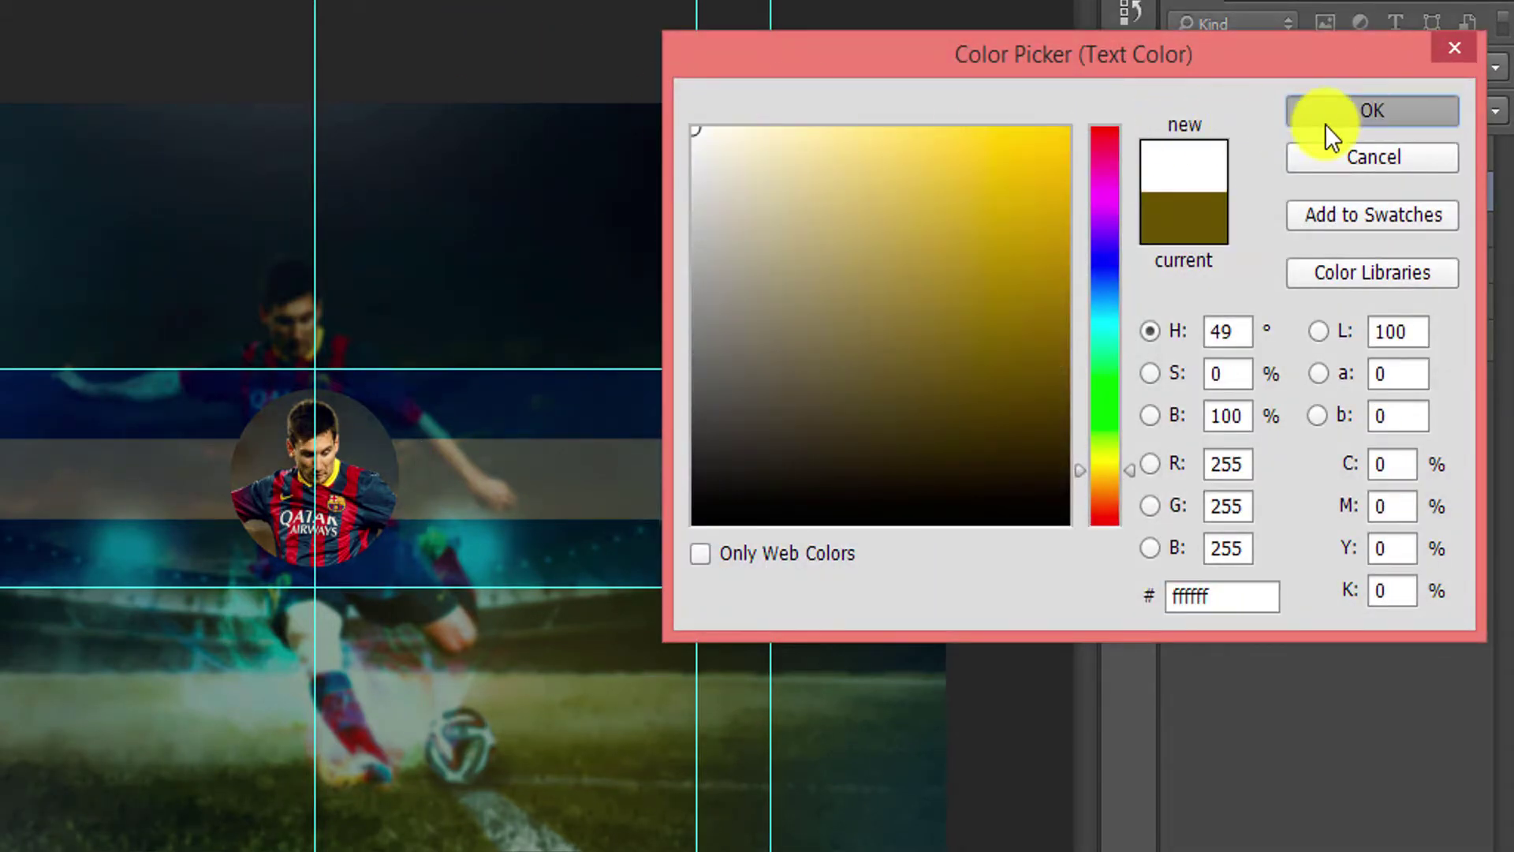
{"action": "left_click", "coordinate": [1325, 125]}
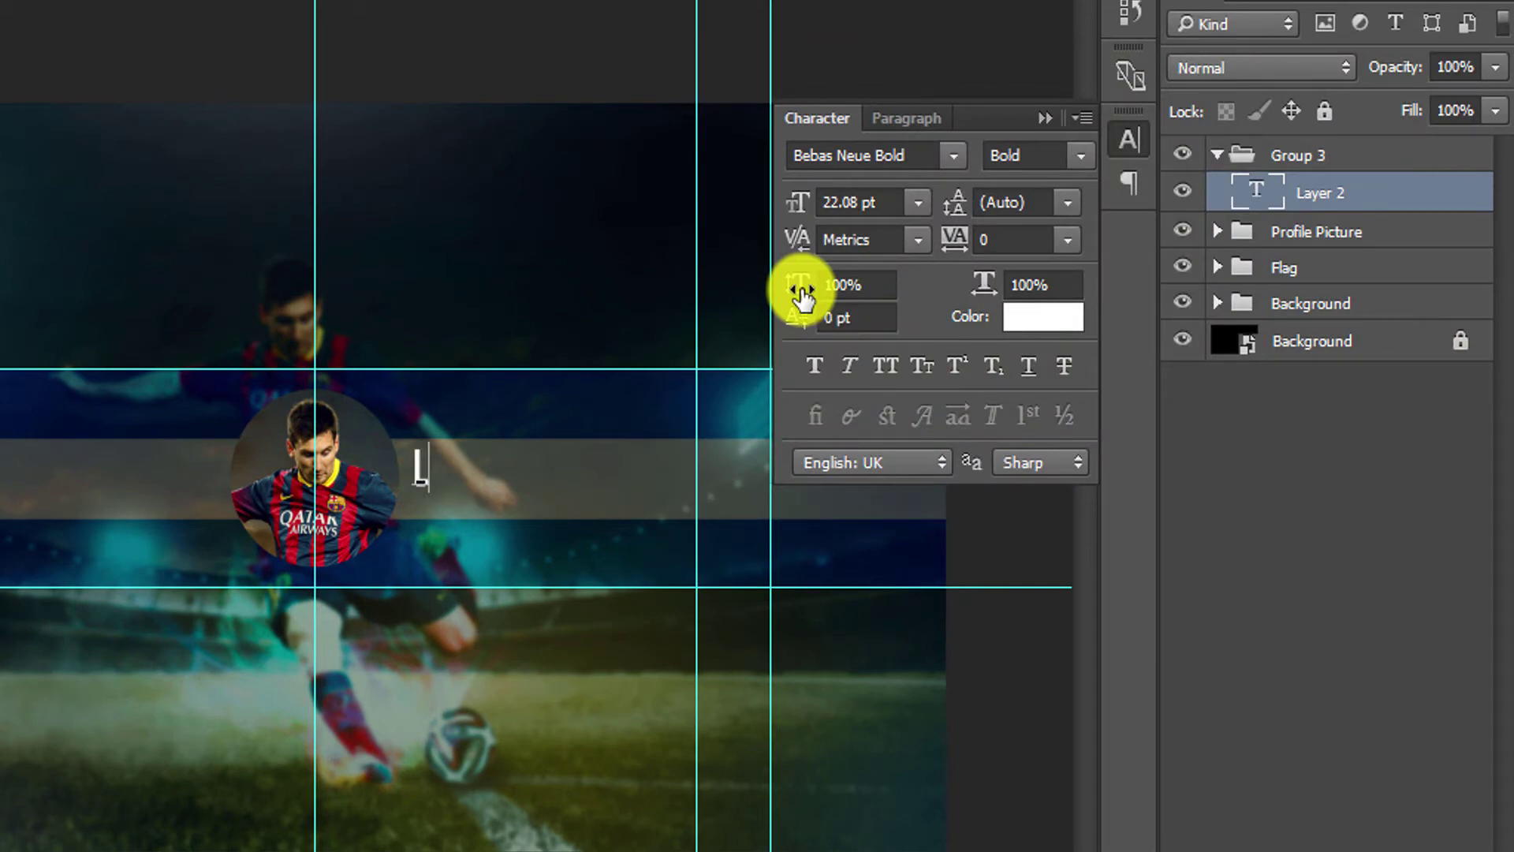
Finish typing the player's name, commit it, and move it right of the profile circle.
{"action": "type", "text": "n"}
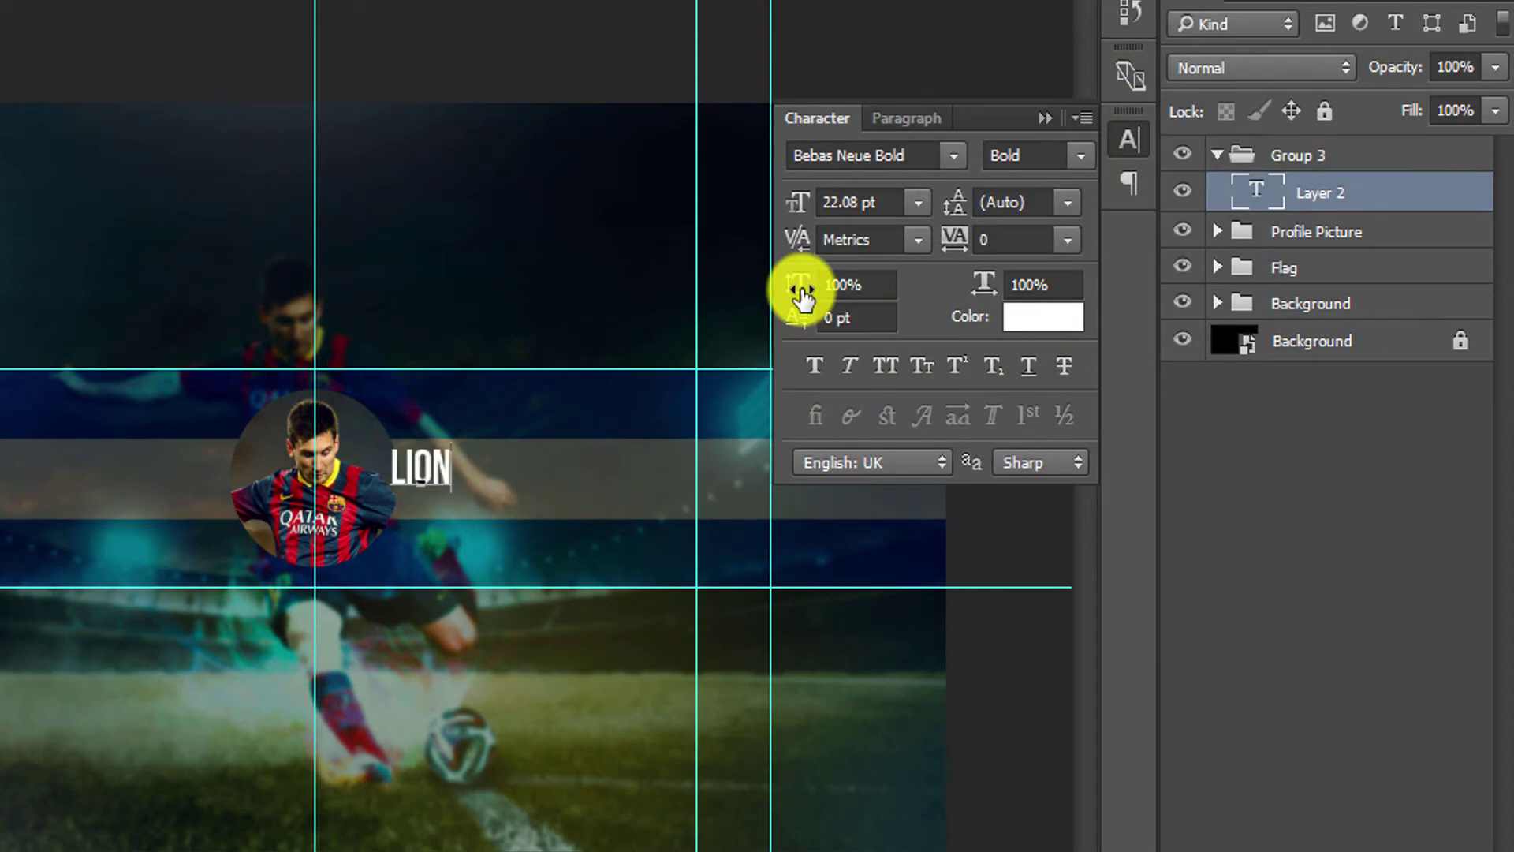
{"action": "type", "text": "el mes"}
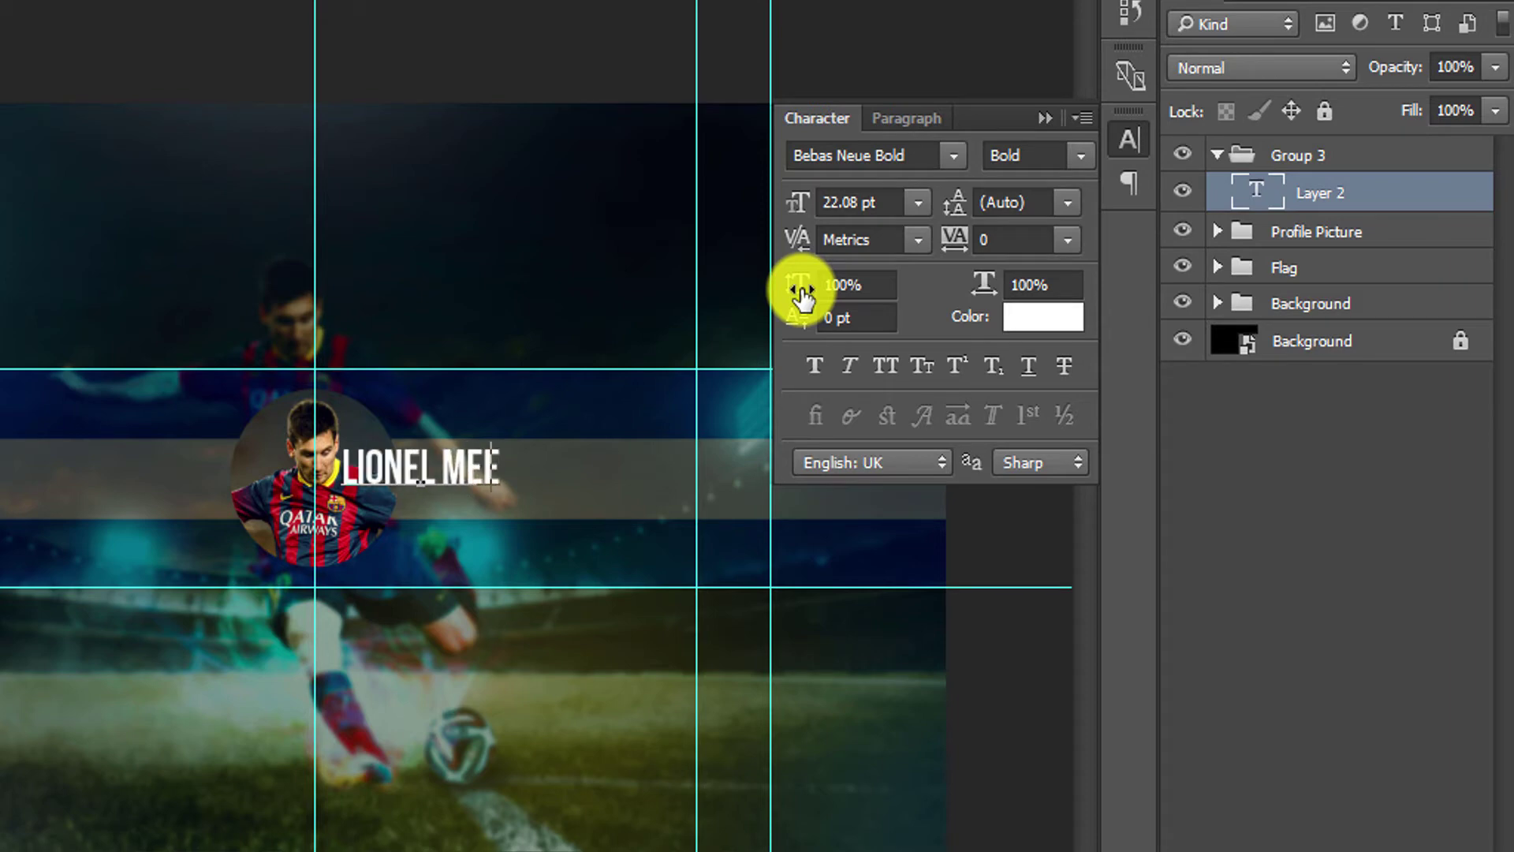
{"action": "type", "text": "si"}
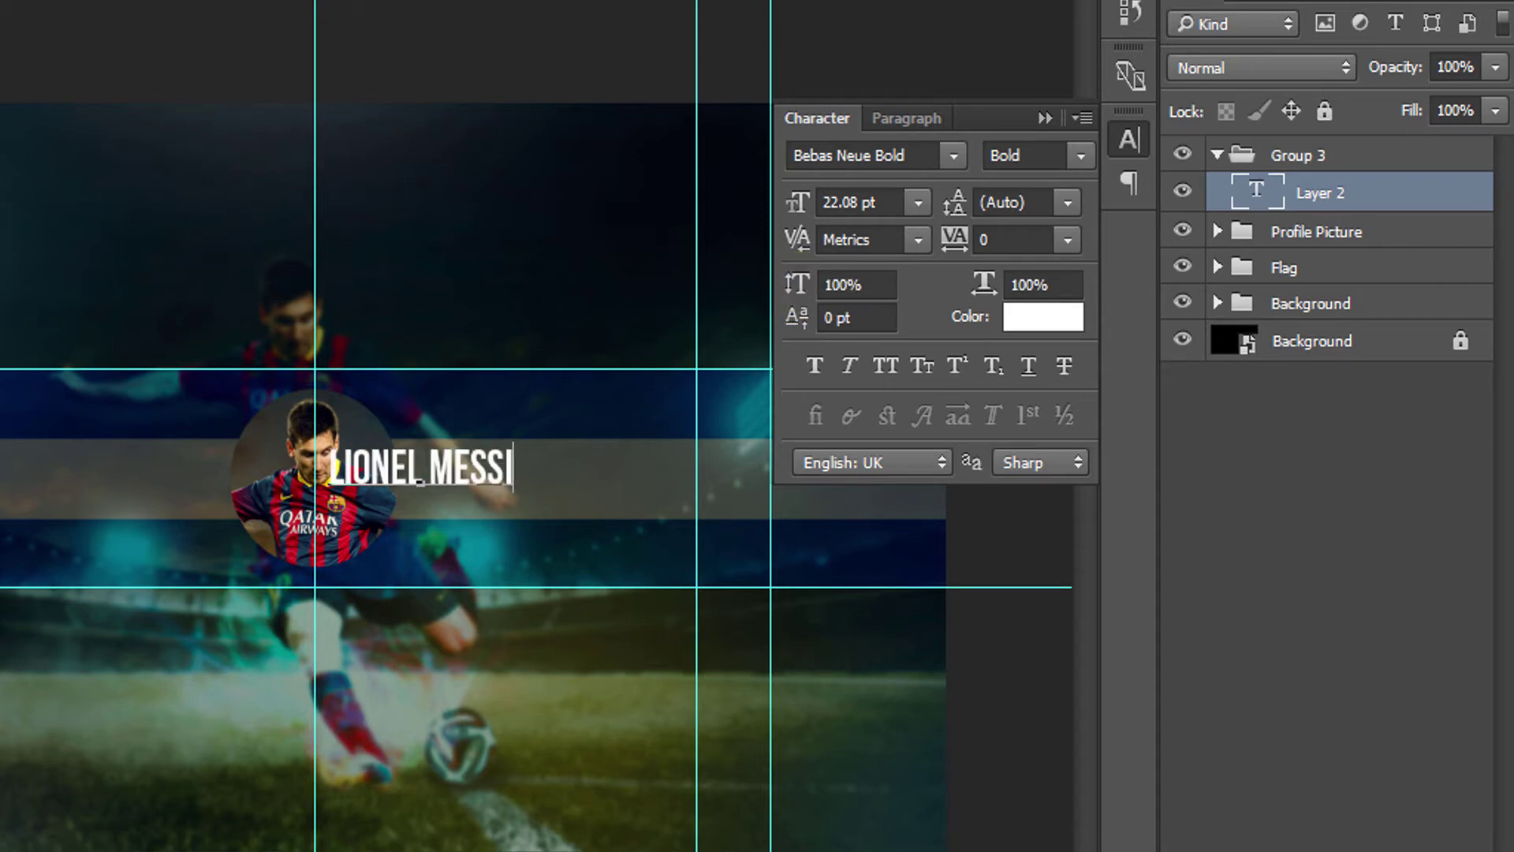
{"action": "key", "text": "ctrl+Return"}
{"action": "mouse_move", "coordinate": [478, 465]}
{"action": "left_mouse_down"}
{"action": "mouse_move", "coordinate": [520, 495]}
{"action": "mouse_move", "coordinate": [582, 489]}
{"action": "left_mouse_up"}
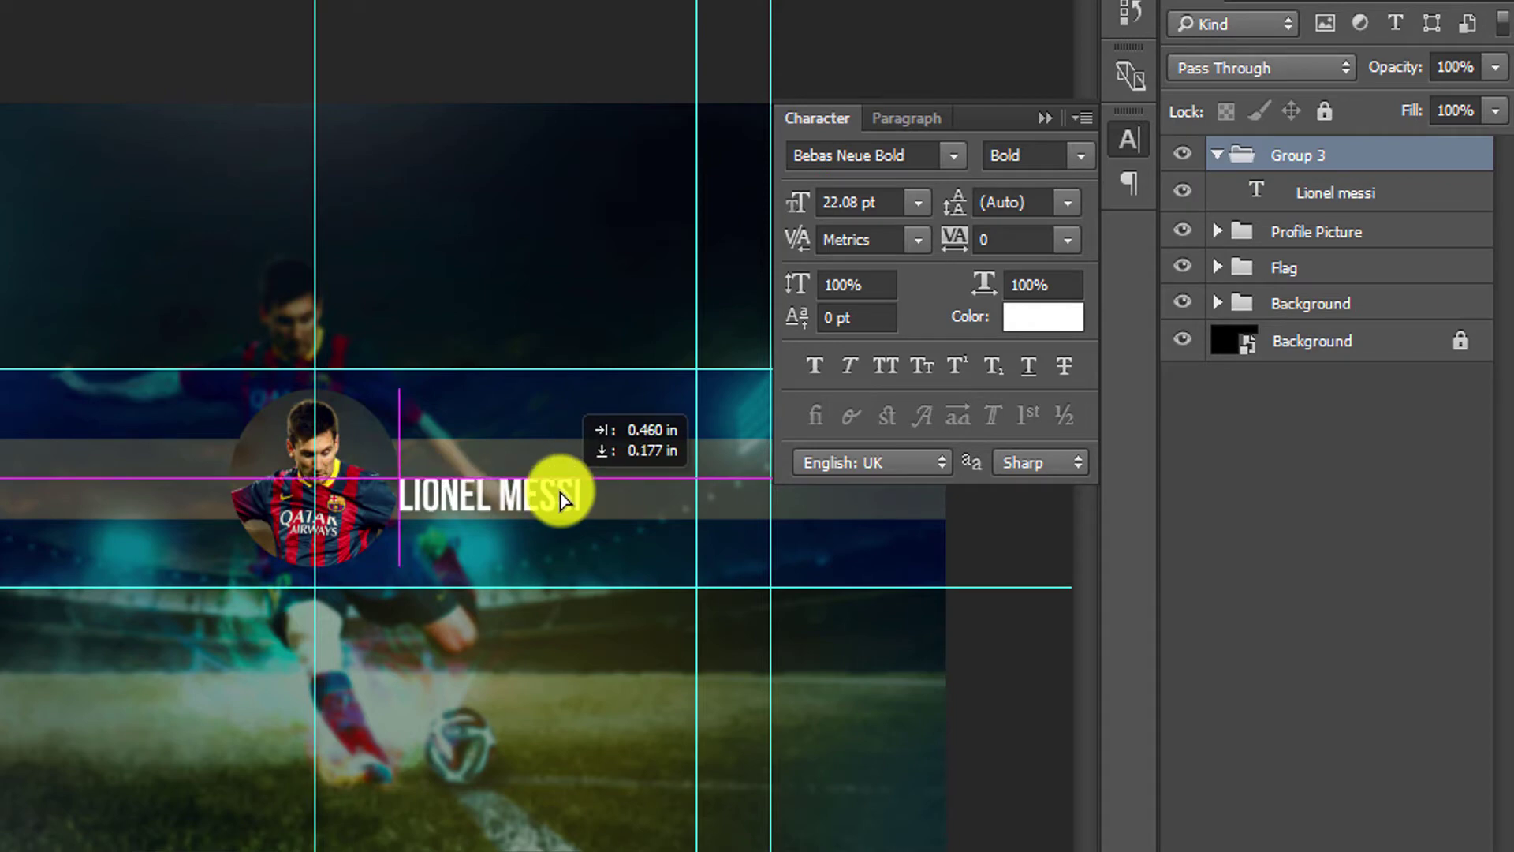
Set the name text's font to Nexa Light Regular and nudge it level with the profile circle.
{"action": "left_click", "coordinate": [380, 501]}
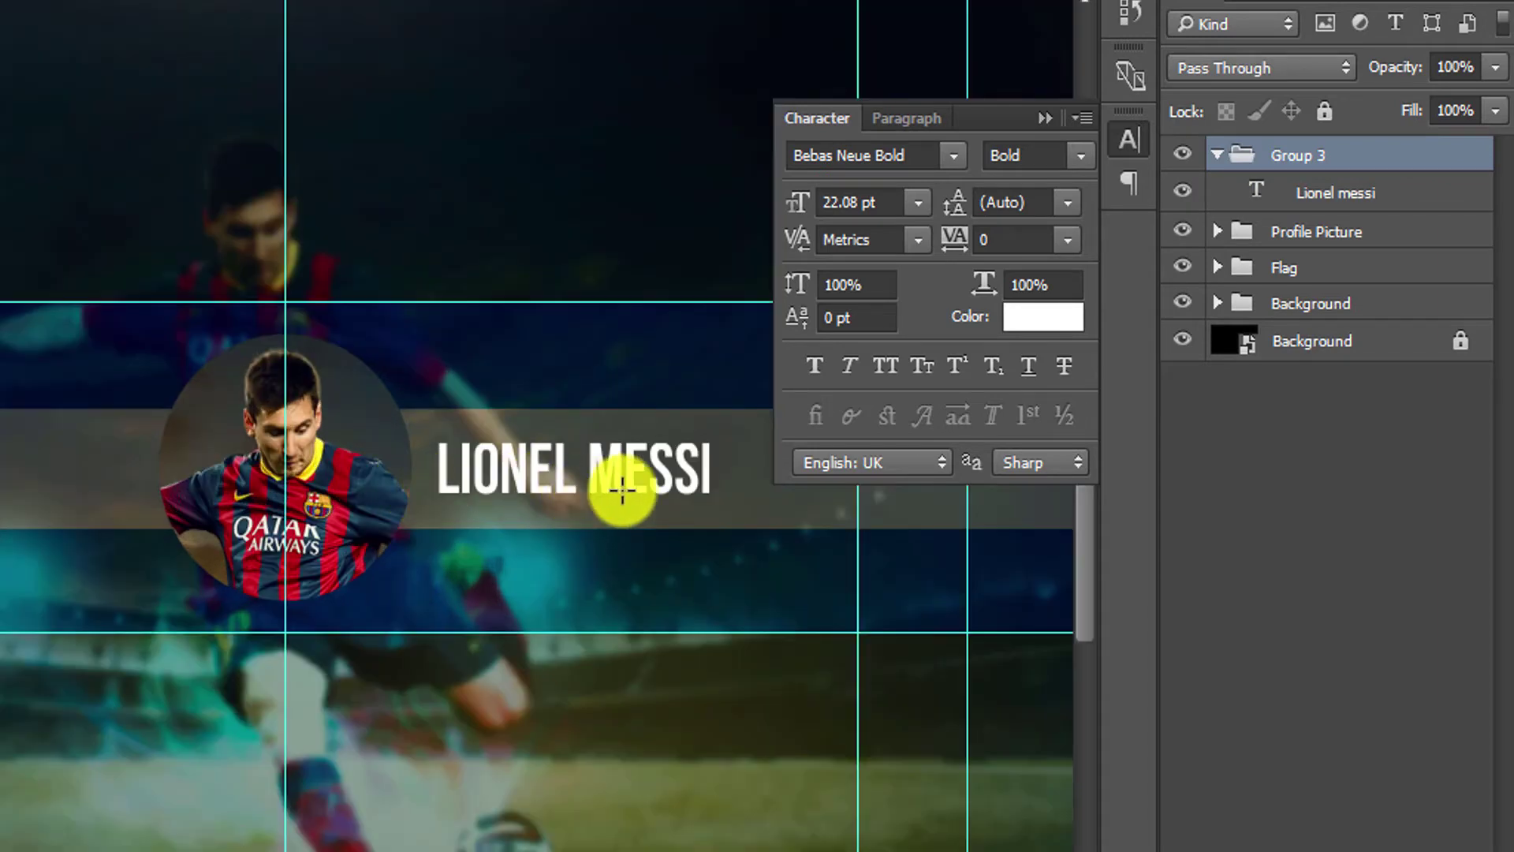
{"action": "left_click", "coordinate": [920, 156]}
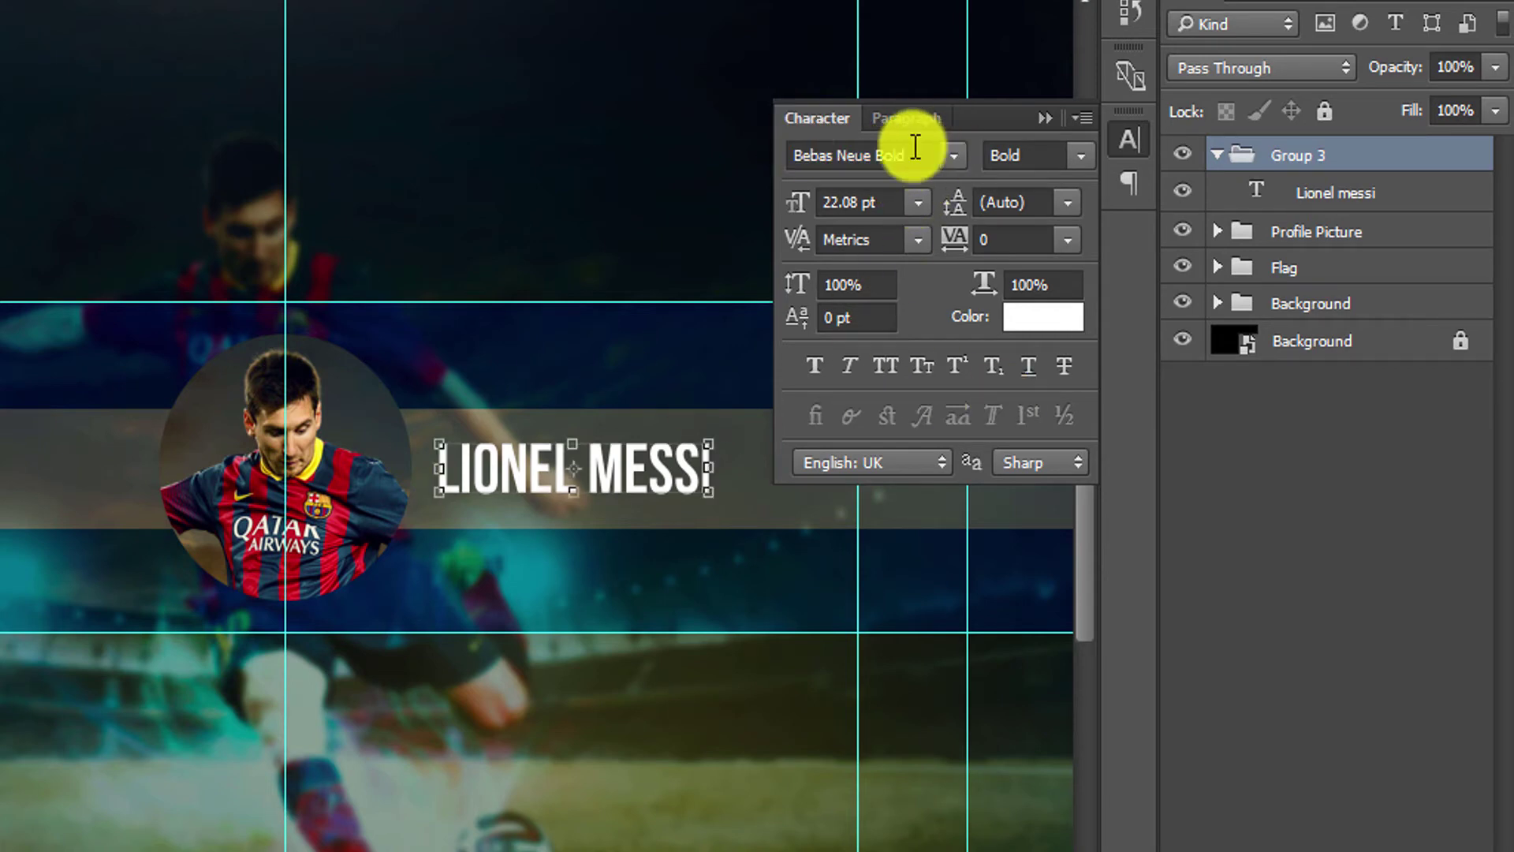
{"action": "left_click", "coordinate": [954, 156]}
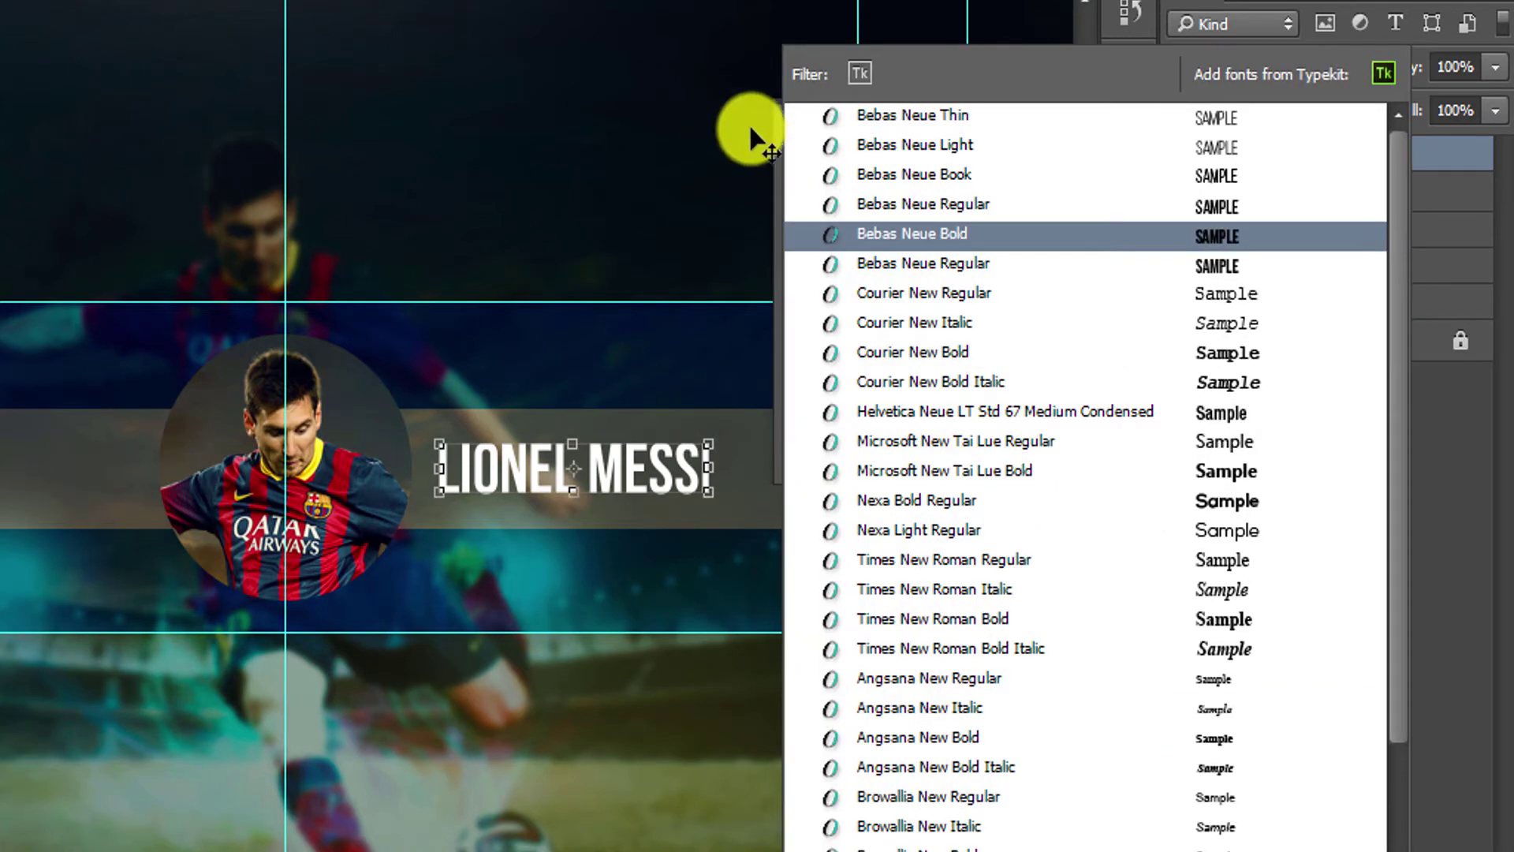
{"action": "type", "text": "Nexa"}
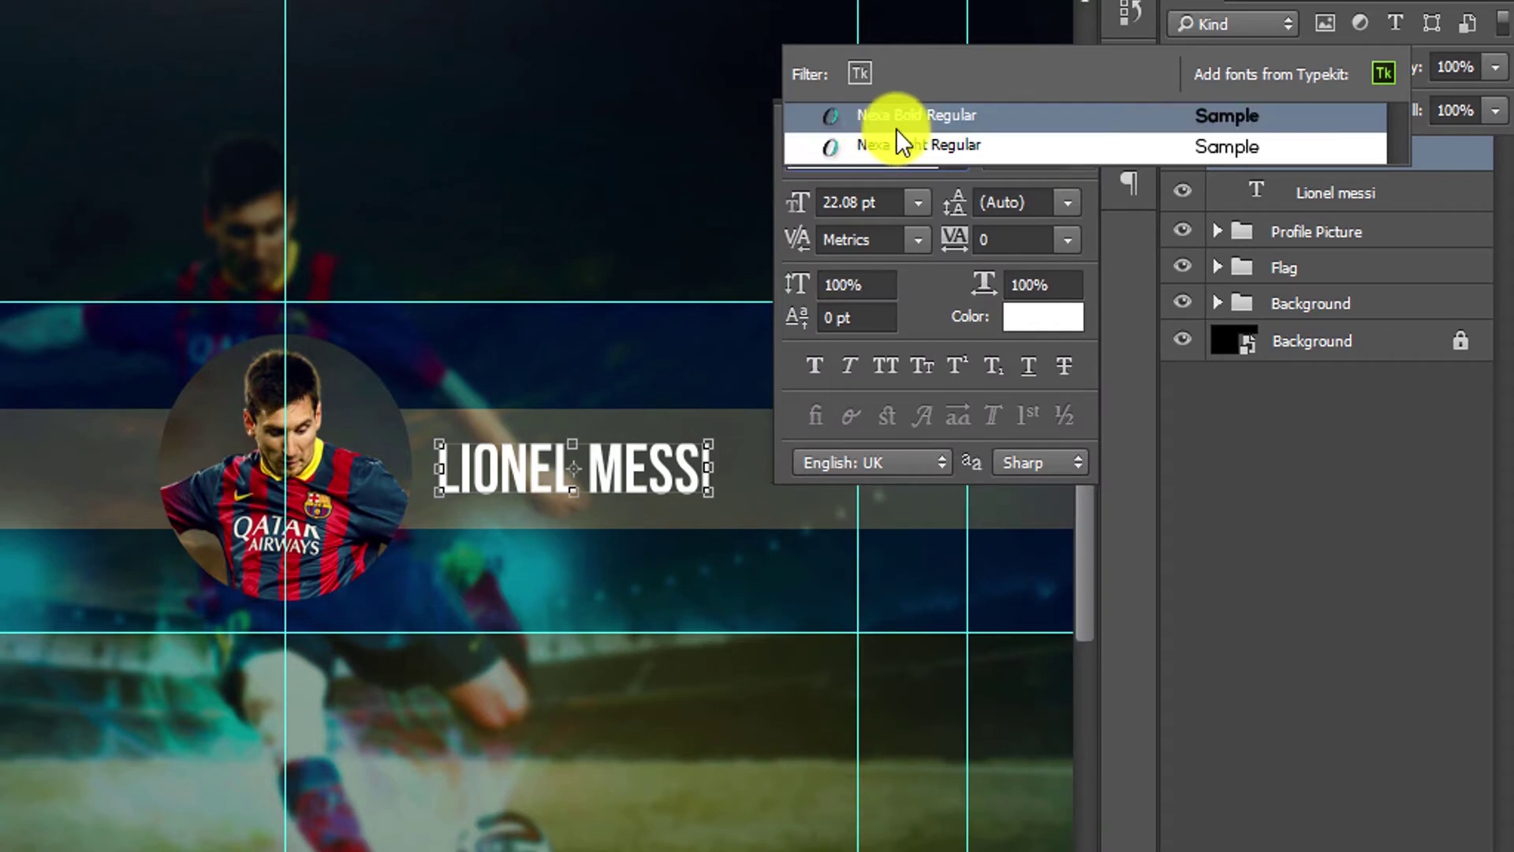
{"action": "left_click", "coordinate": [899, 142]}
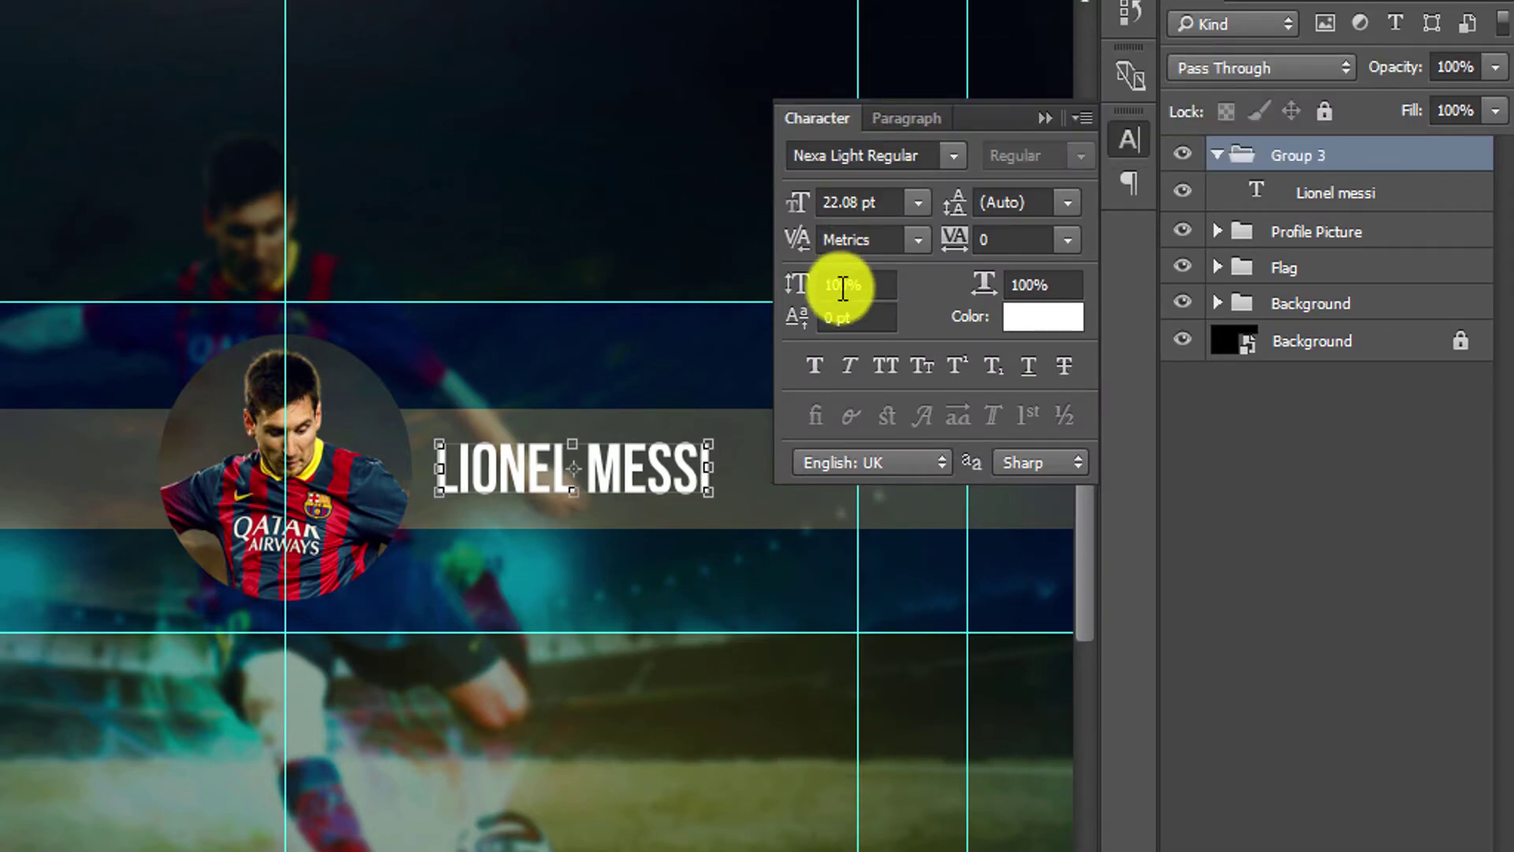
{"action": "left_click", "coordinate": [1045, 118]}
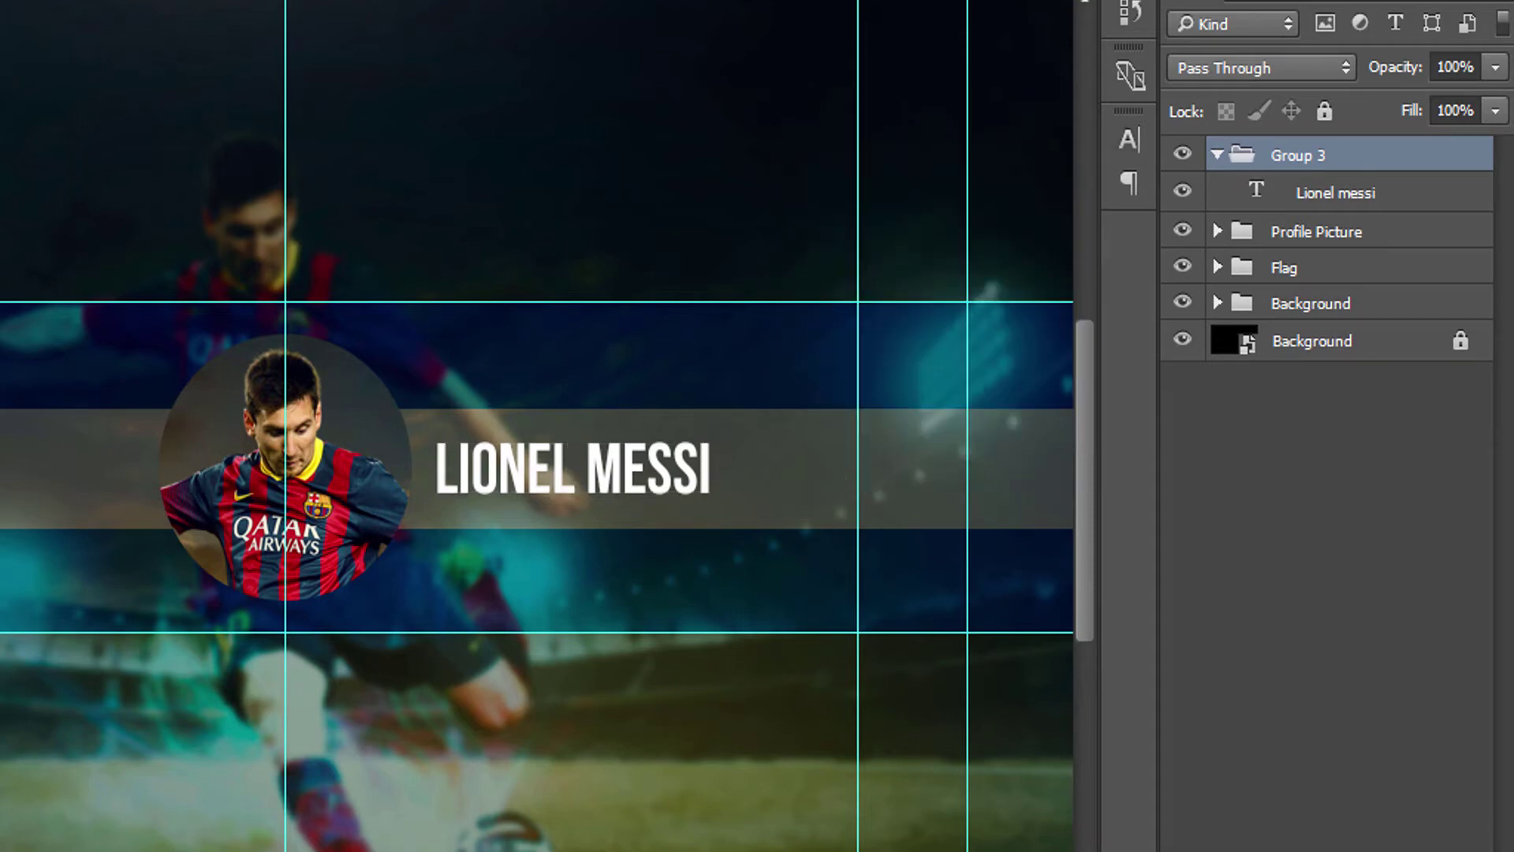
{"action": "key", "text": "Return"}
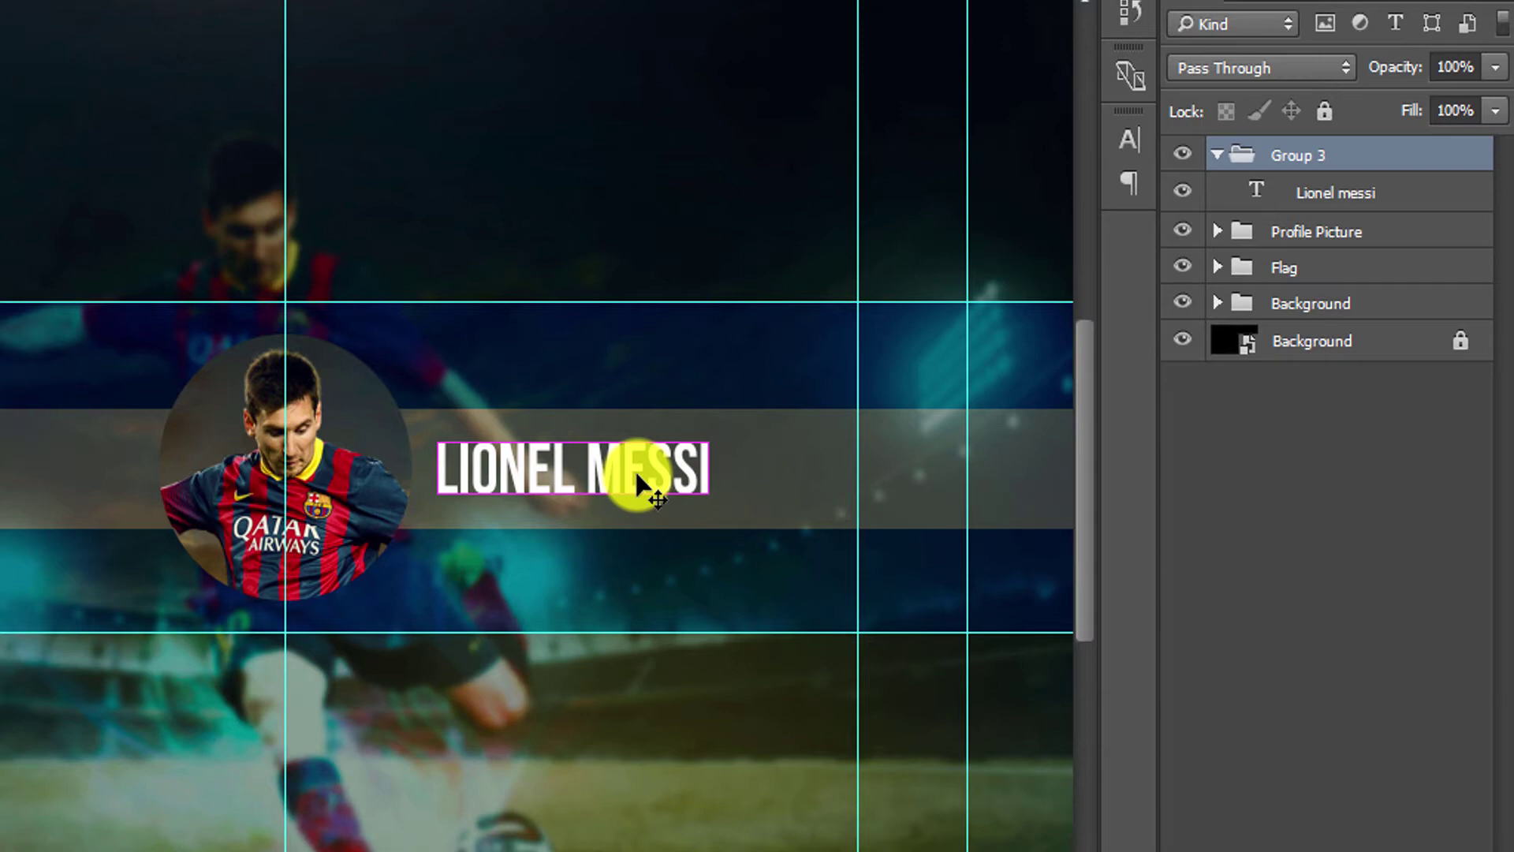
{"action": "left_click_drag", "start_coordinate": [637, 473], "coordinate": [634, 472]}
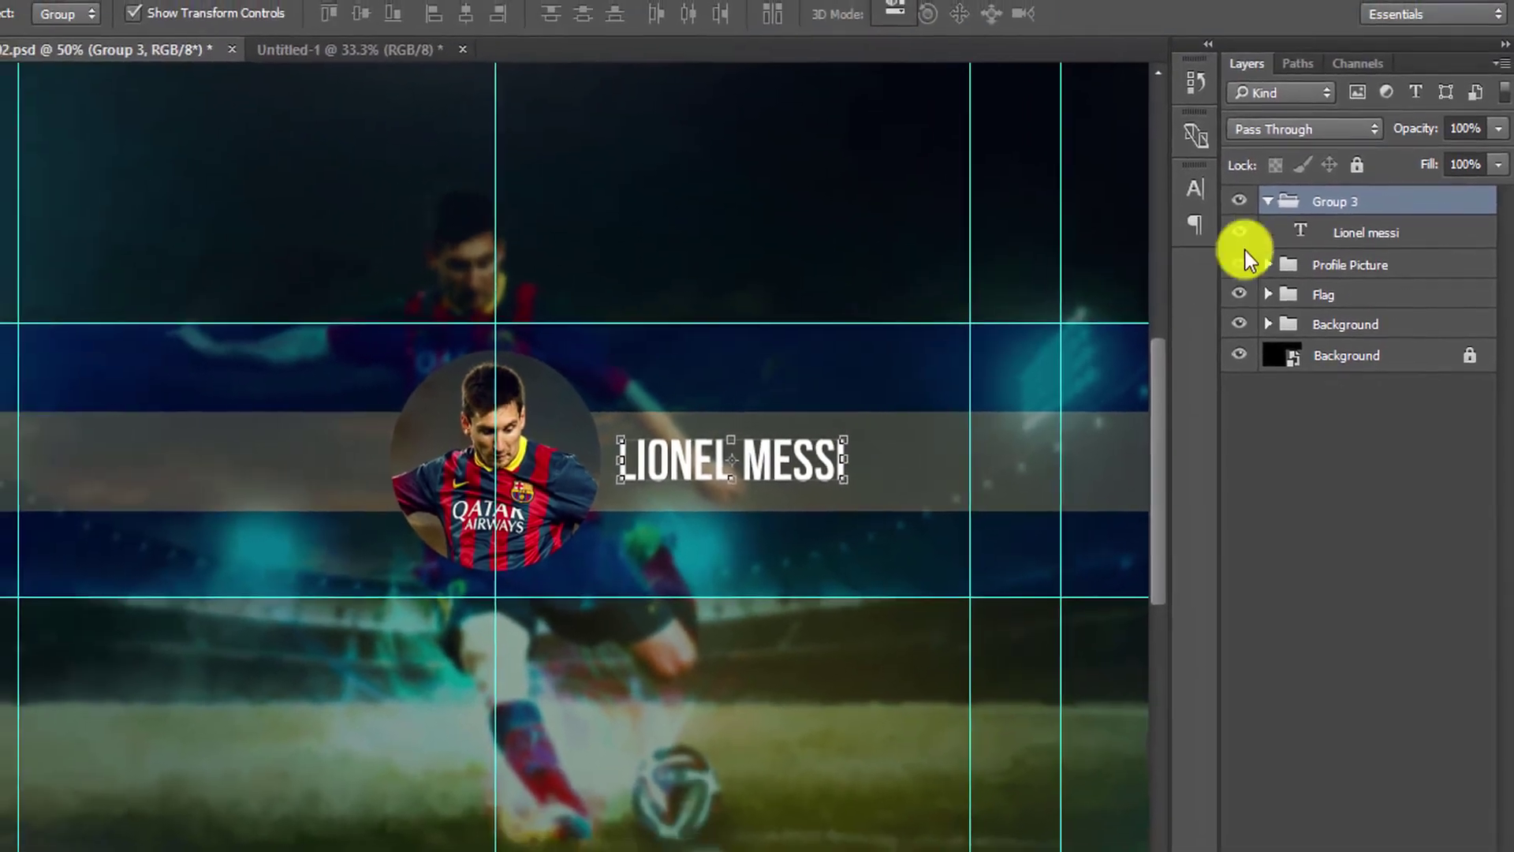
Give the name text a tight 2 px drop shadow with small distance, and enable Outer Glow.
{"action": "left_click", "coordinate": [1392, 236]}
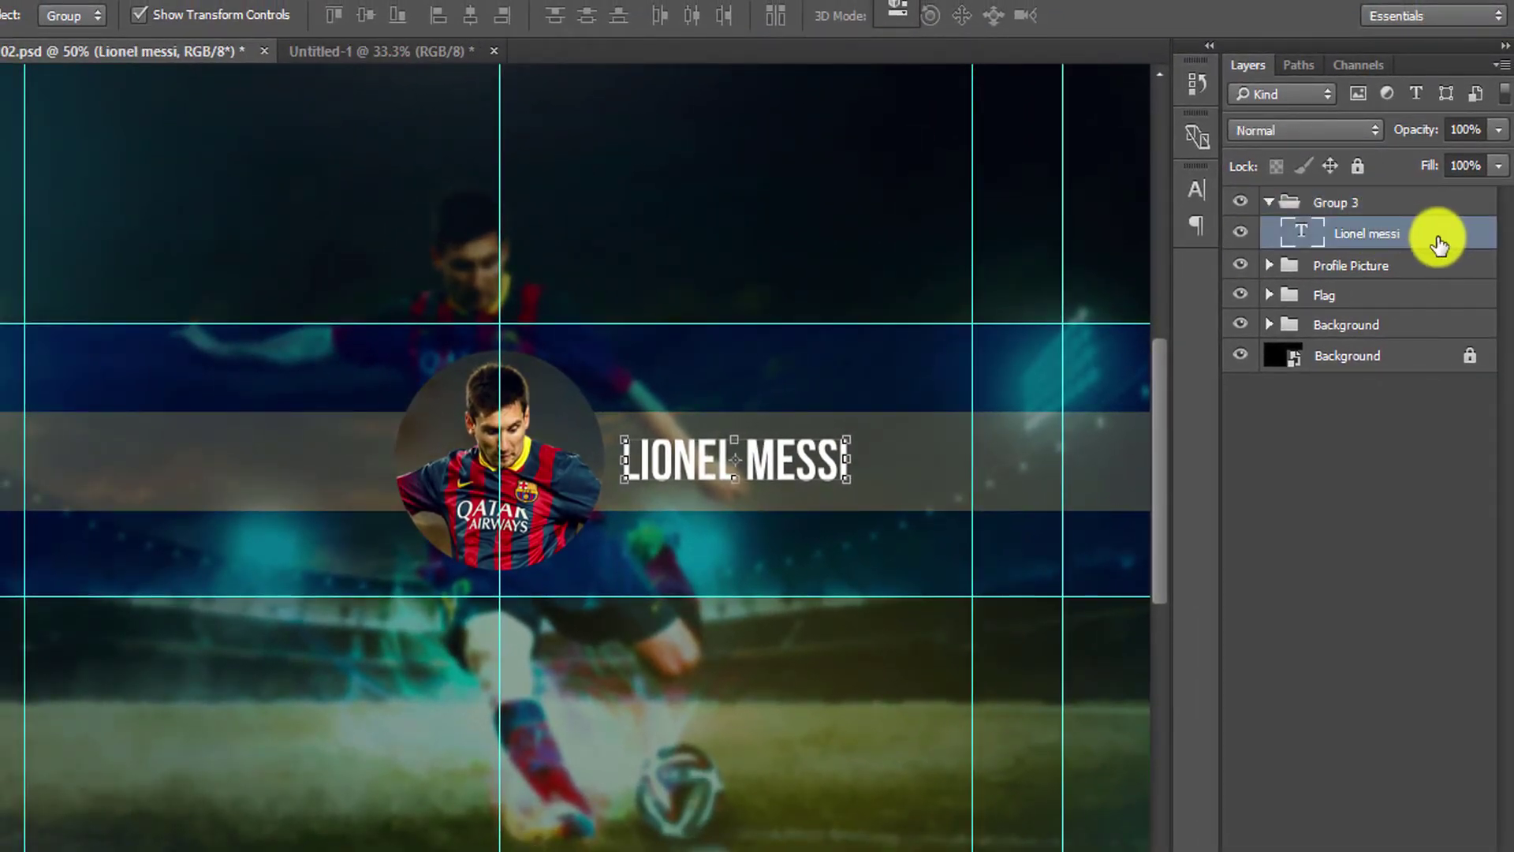
{"action": "double_click", "coordinate": [1437, 240]}
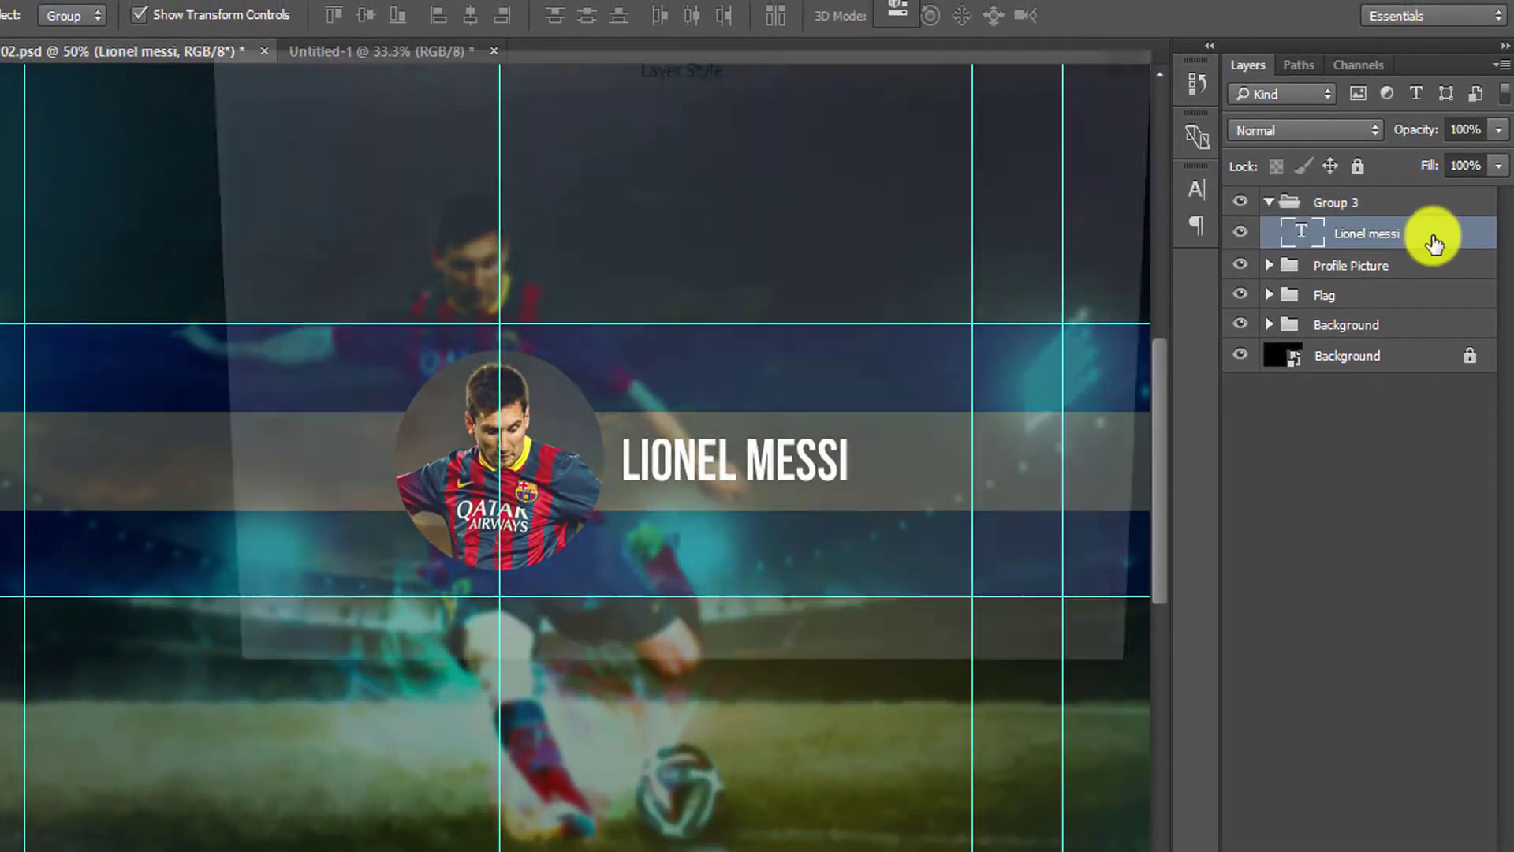
{"action": "mouse_move", "coordinate": [835, 77]}
{"action": "left_mouse_down"}
{"action": "mouse_move", "coordinate": [1489, 79]}
{"action": "mouse_move", "coordinate": [1463, 79]}
{"action": "left_mouse_up"}
{"action": "left_click", "coordinate": [886, 551]}
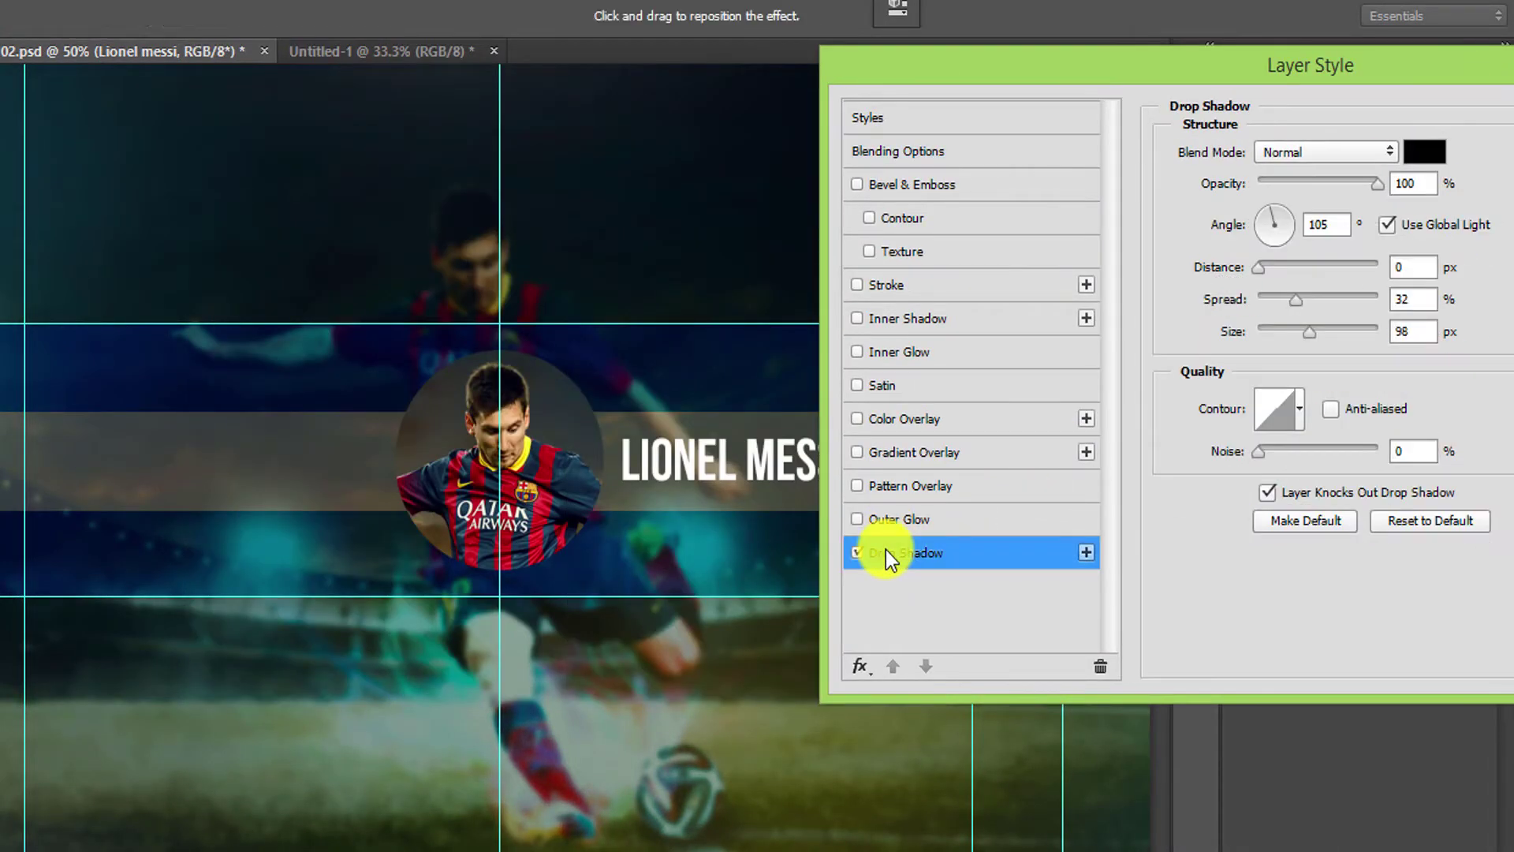
{"action": "mouse_move", "coordinate": [1303, 328]}
{"action": "left_mouse_down"}
{"action": "mouse_move", "coordinate": [1262, 333]}
{"action": "mouse_move", "coordinate": [1258, 301]}
{"action": "left_mouse_up"}
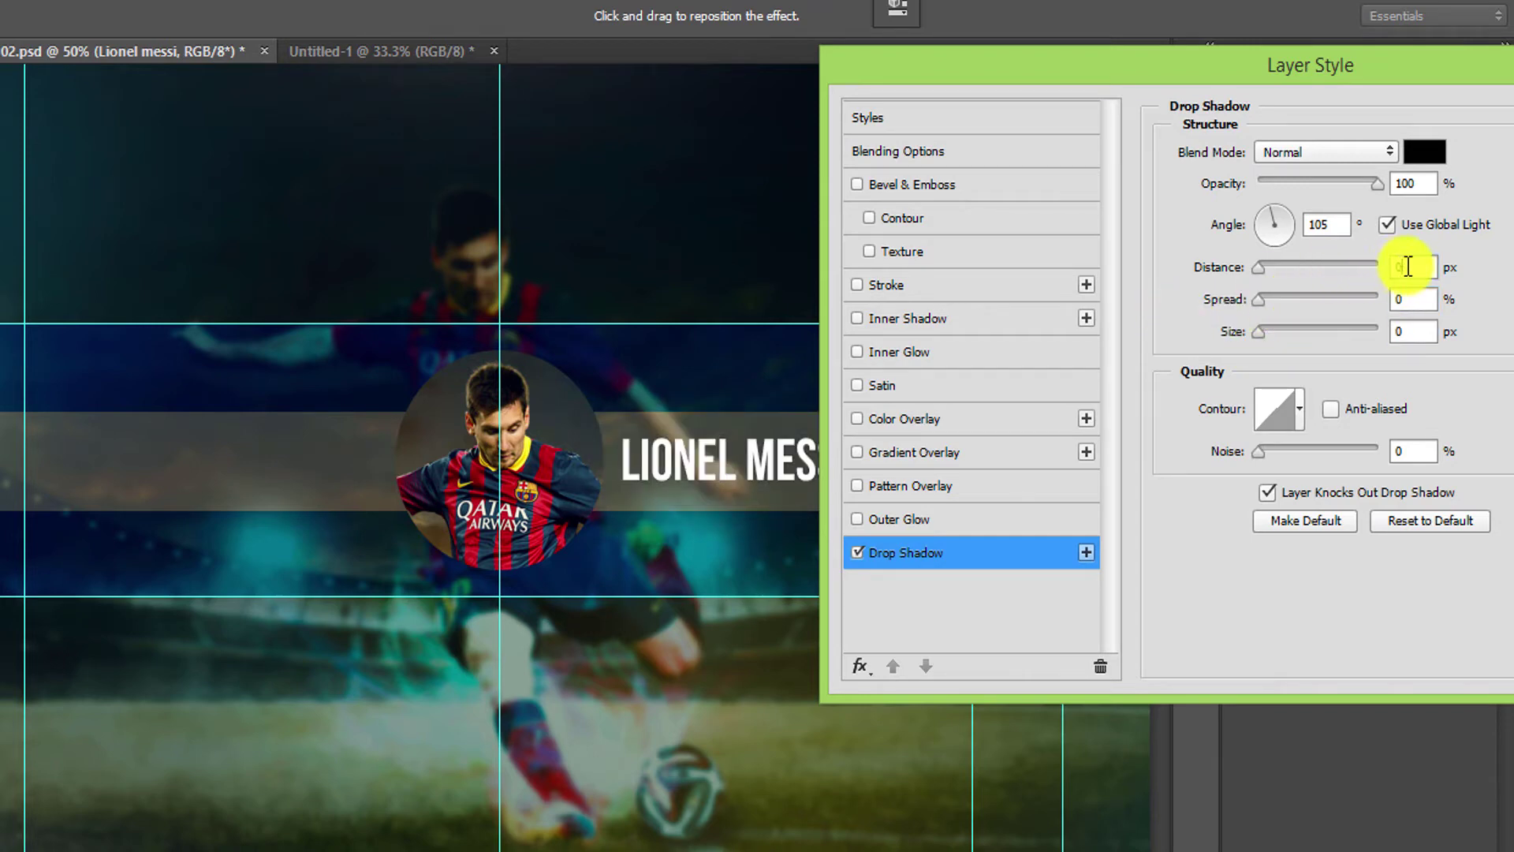
{"action": "type", "text": "5"}
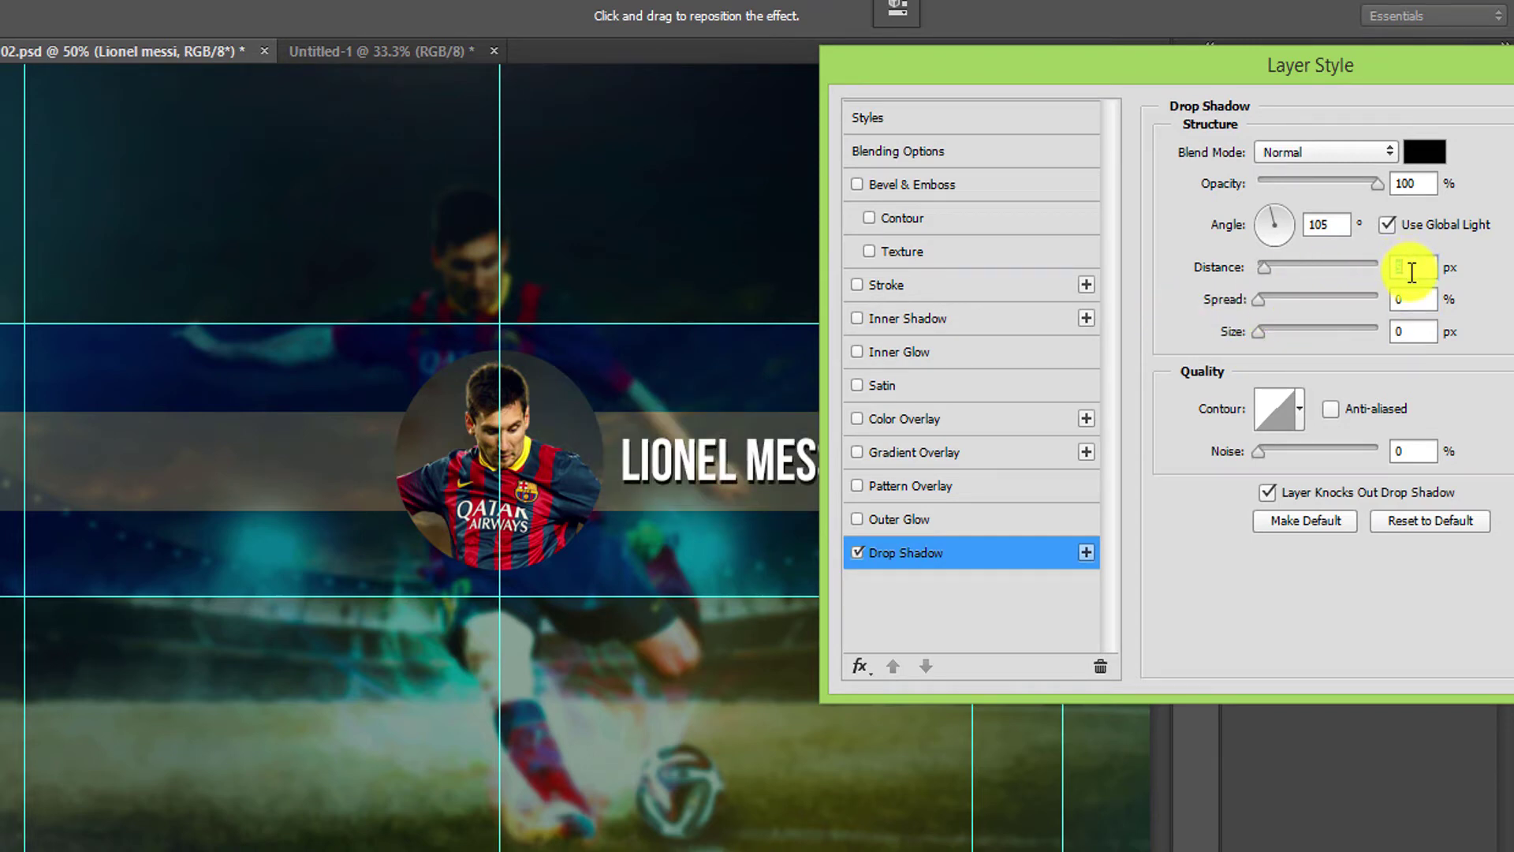
{"action": "left_click", "coordinate": [1404, 331]}
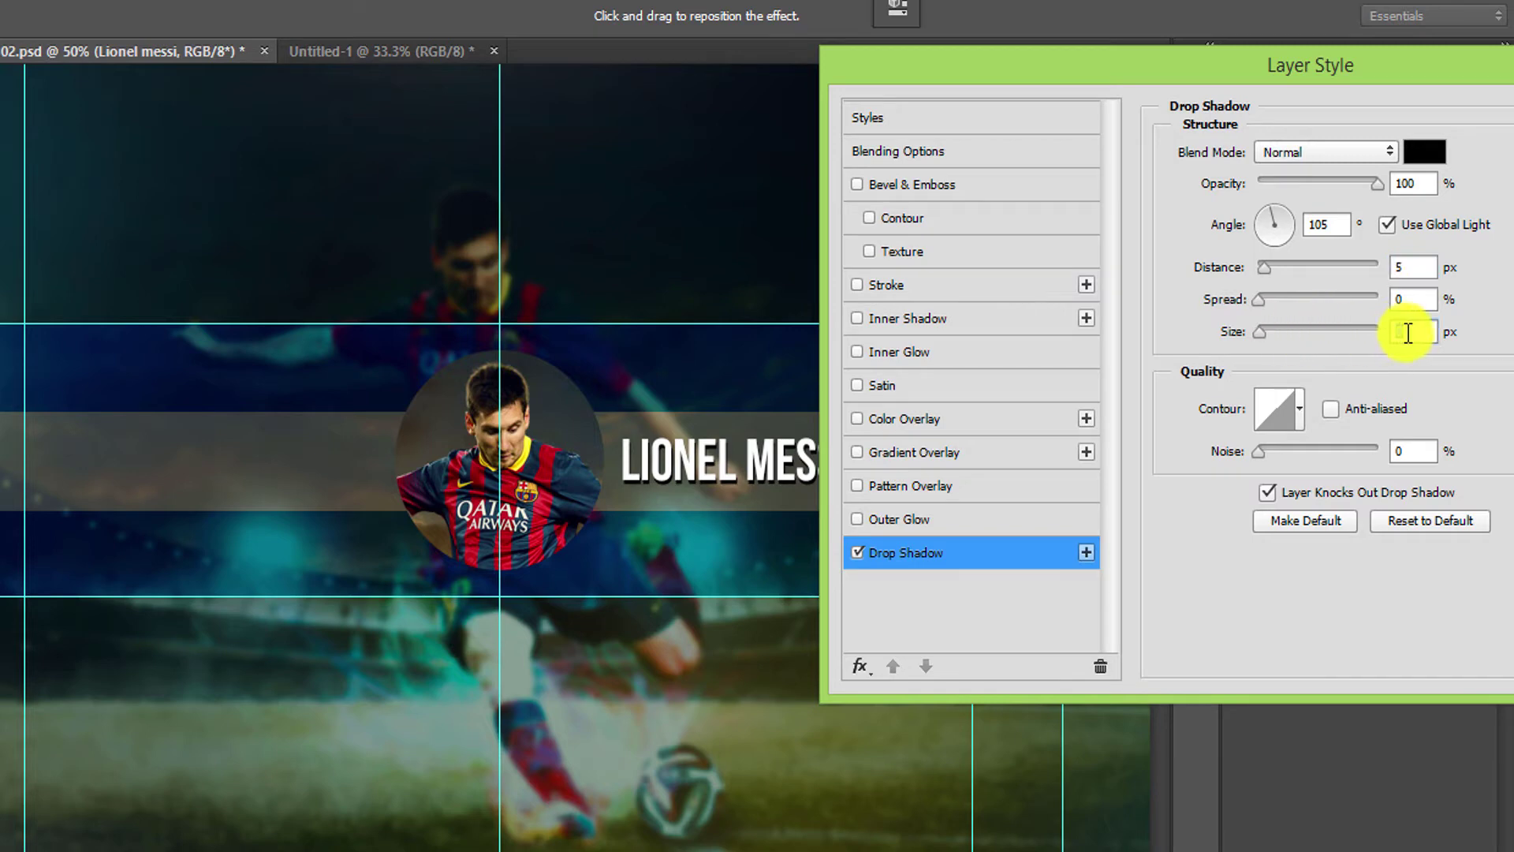
{"action": "type", "text": "5"}
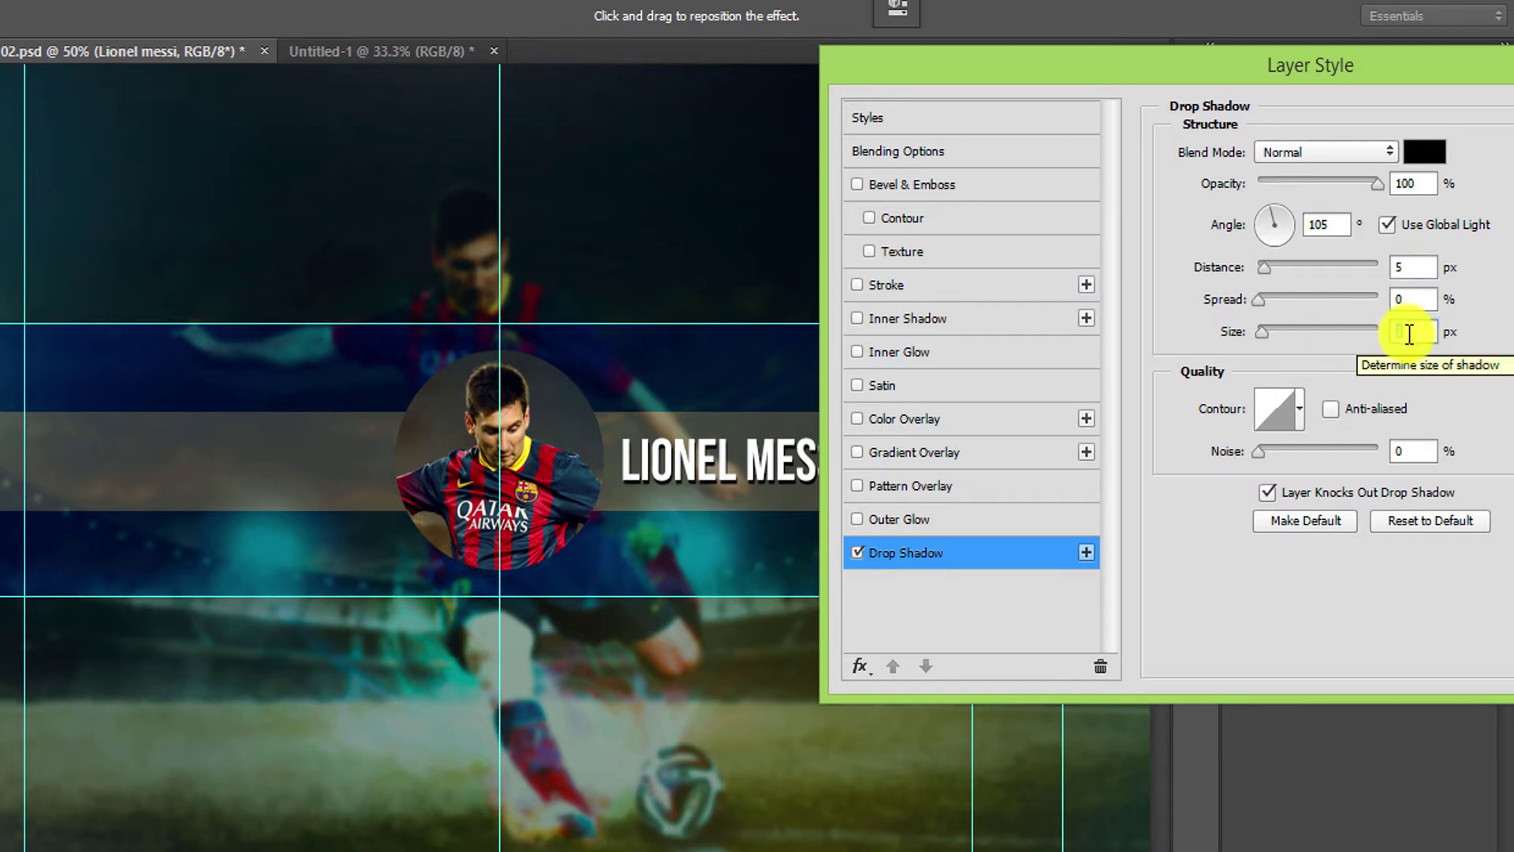
{"action": "type", "text": "2"}
{"action": "left_click", "coordinate": [1414, 270]}
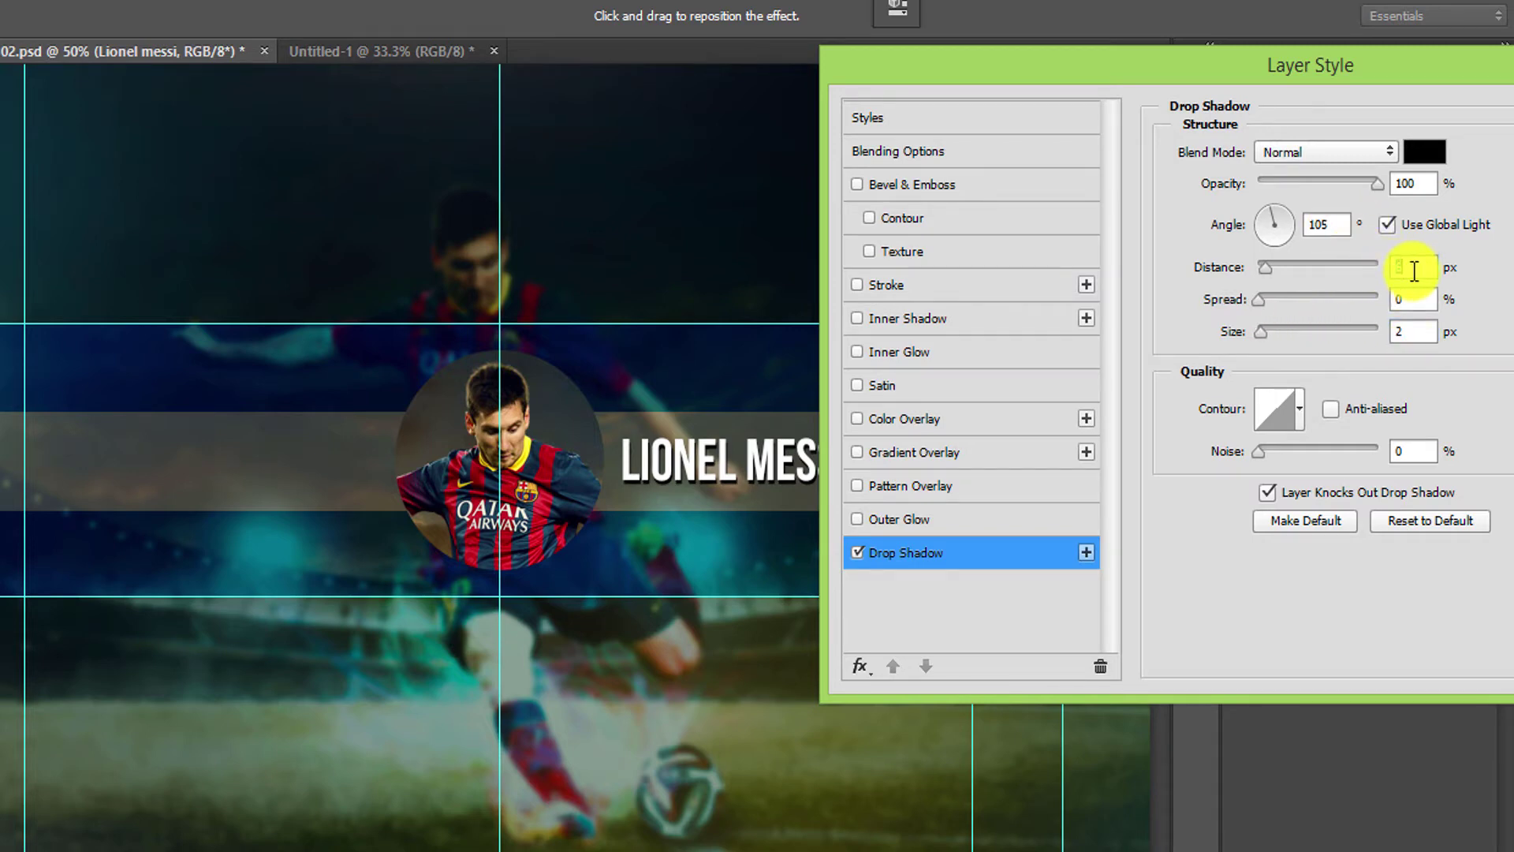
{"action": "key", "text": "Down"}
{"action": "left_click", "coordinate": [900, 520]}
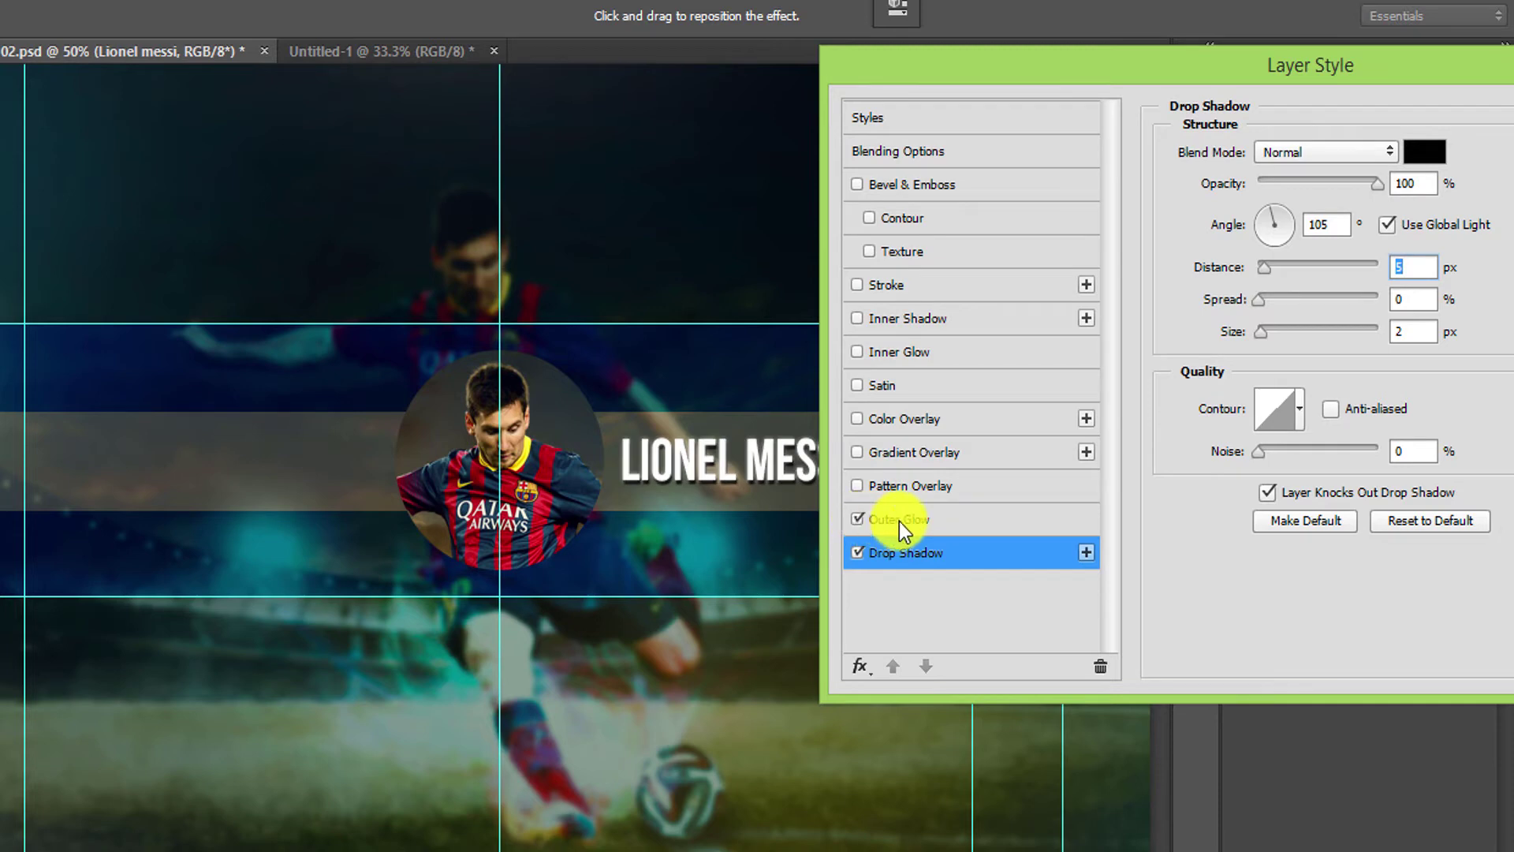
{"action": "left_click", "coordinate": [1231, 250]}
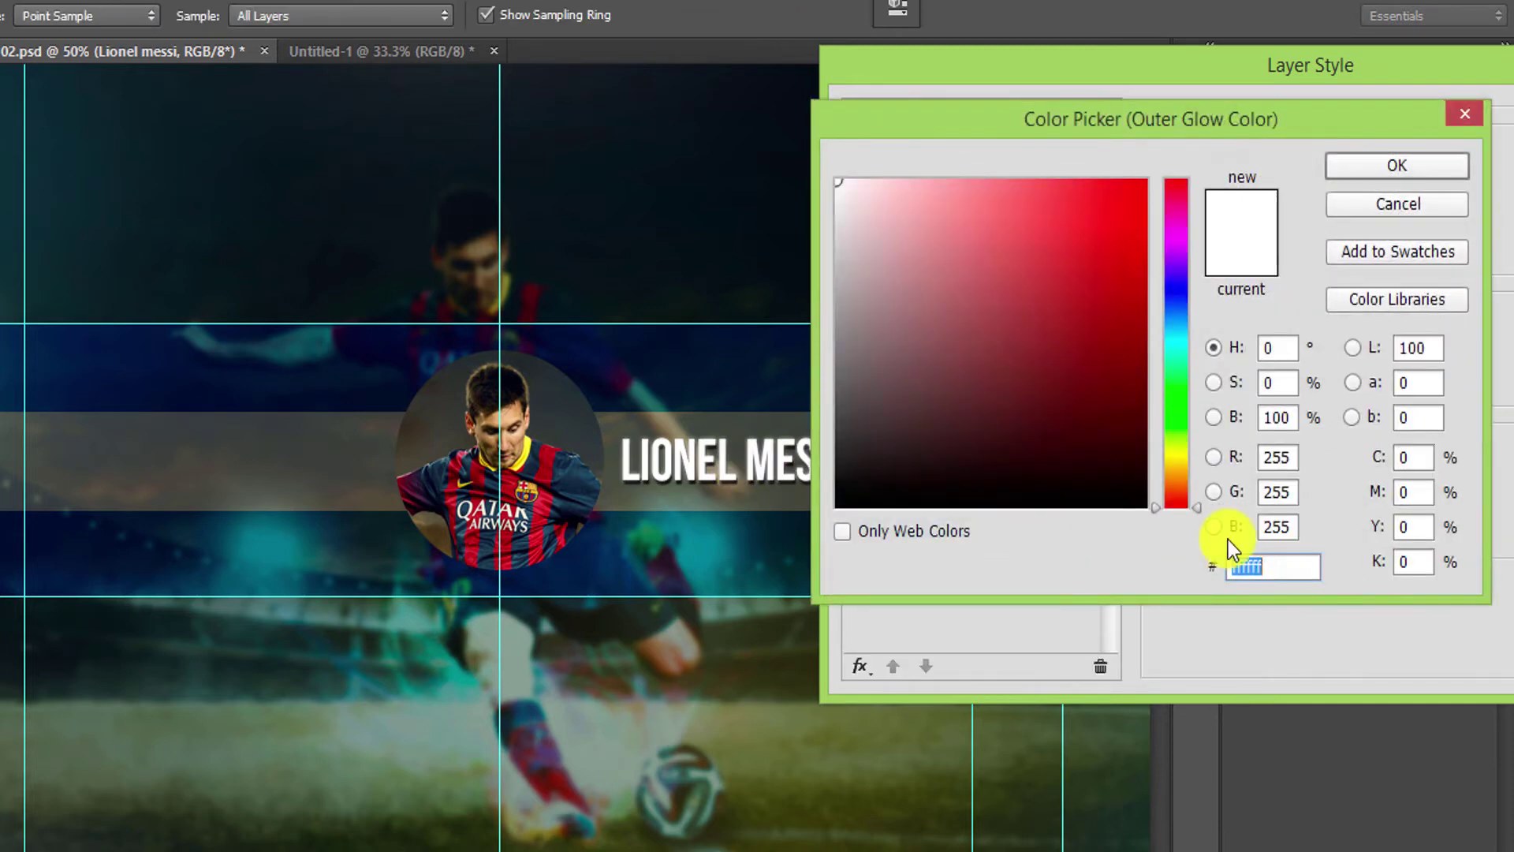
Make the outer glow blue (#3477ff) at 45% opacity and 8 px size.
{"action": "left_click", "coordinate": [1175, 347]}
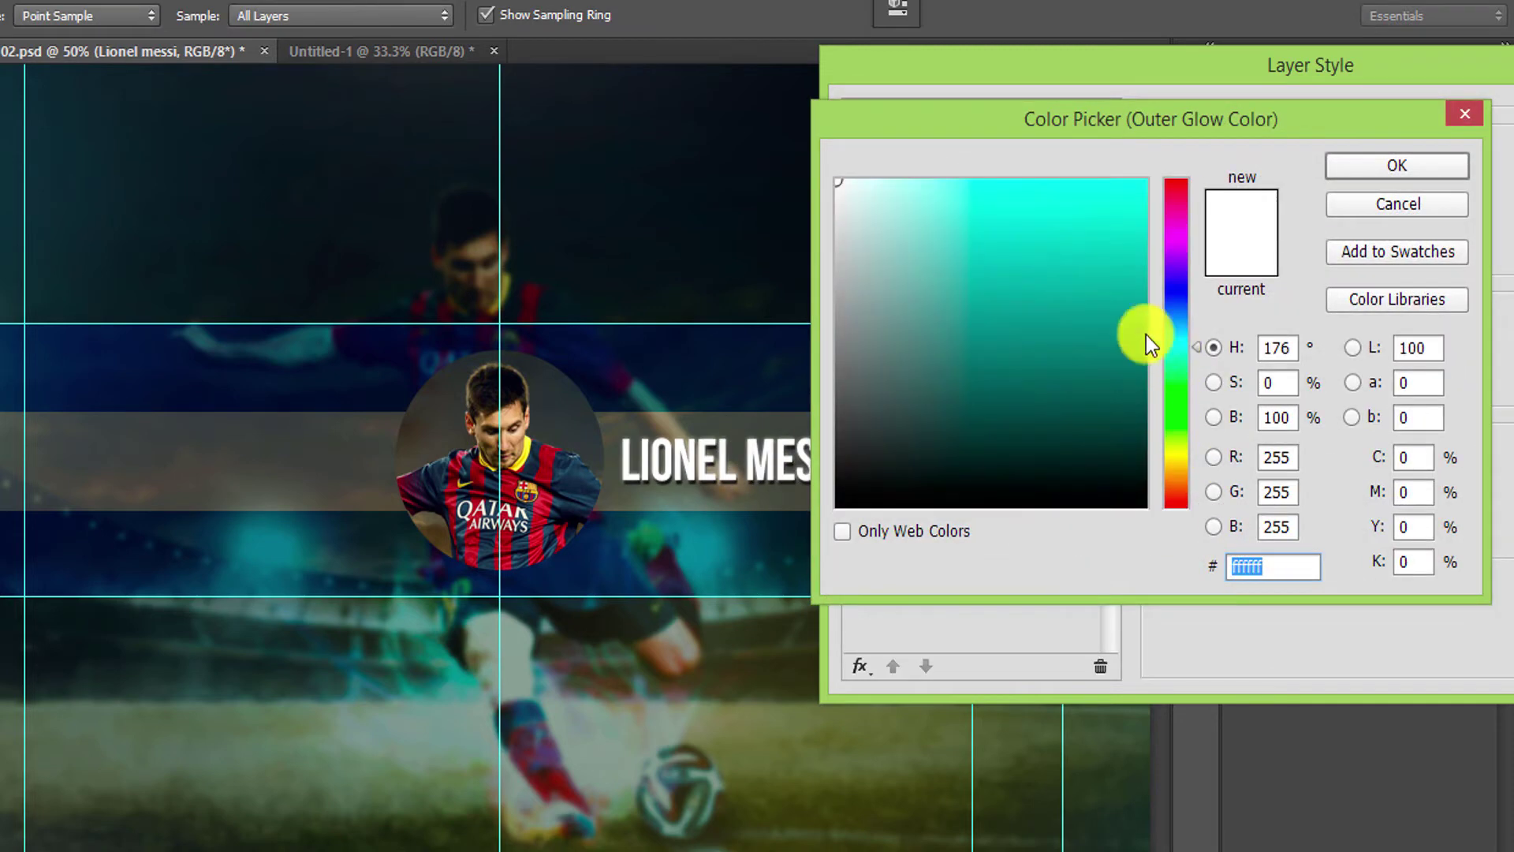
{"action": "left_click", "coordinate": [1084, 182]}
{"action": "left_click", "coordinate": [1185, 298]}
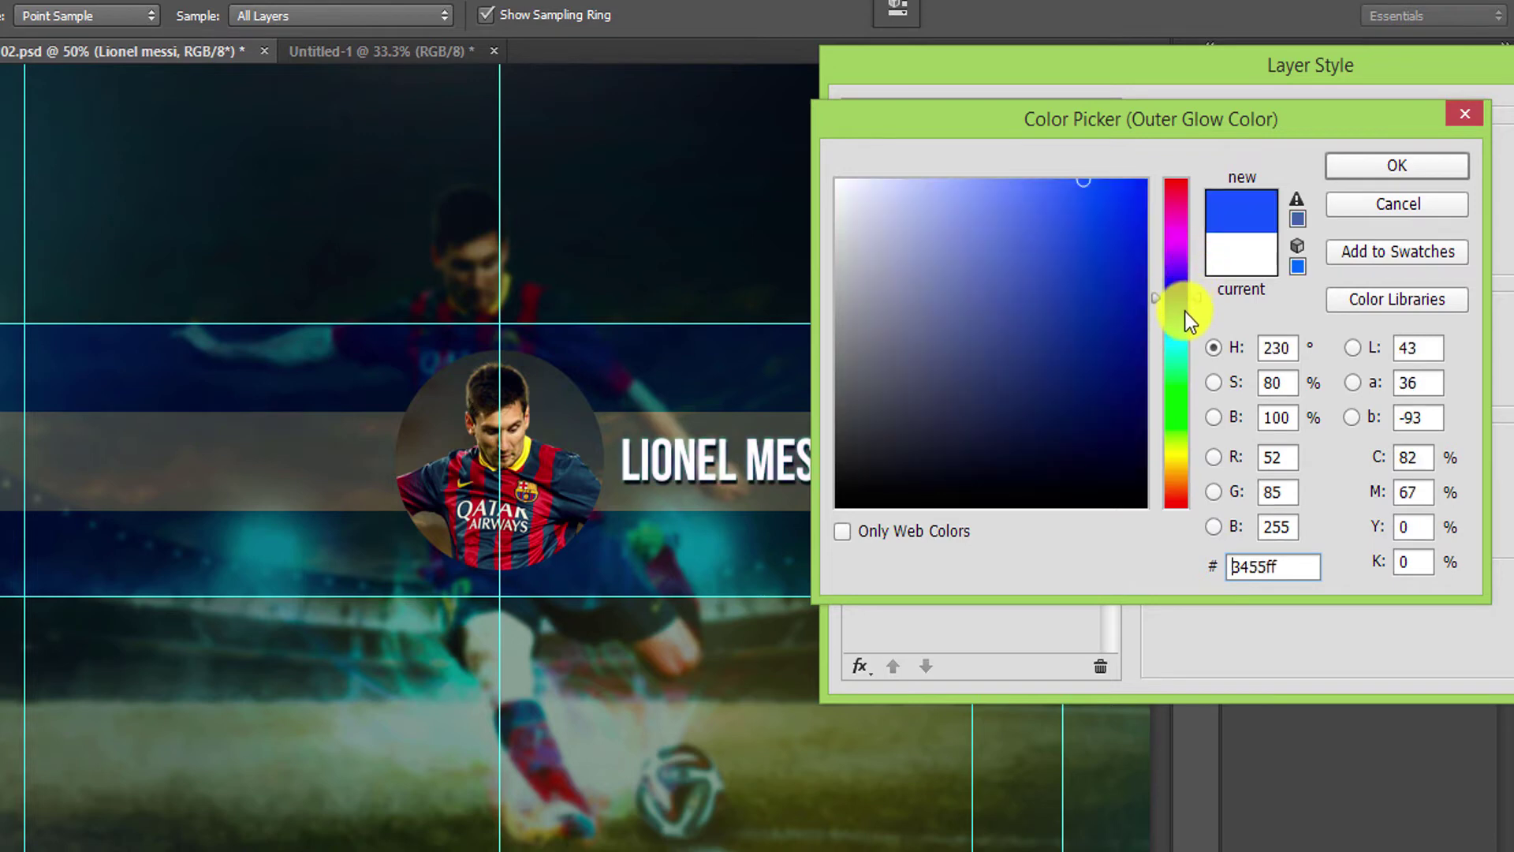
{"action": "left_click", "coordinate": [1182, 310]}
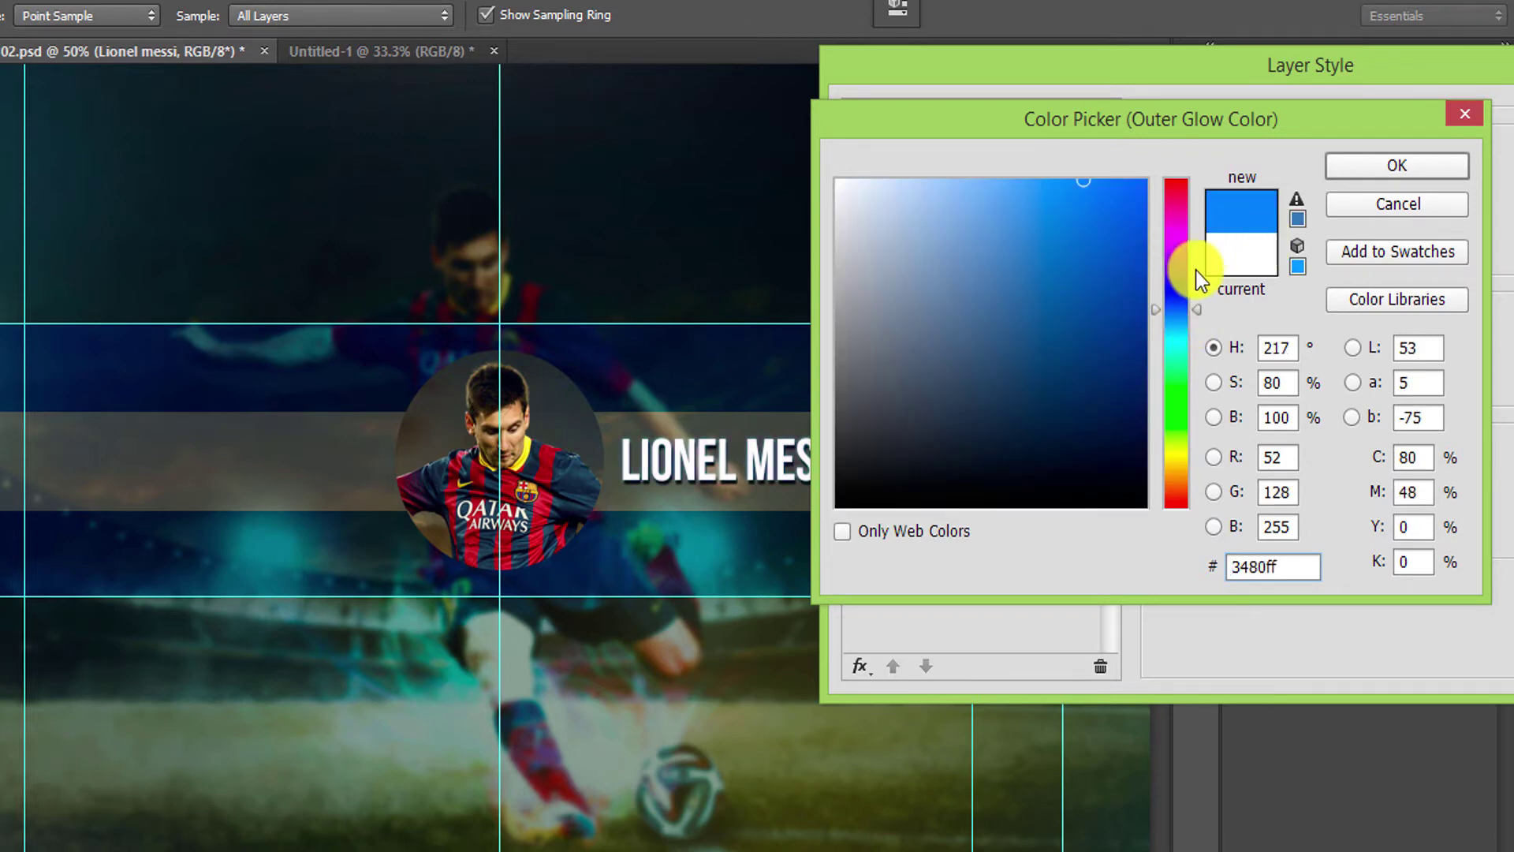
{"action": "left_click", "coordinate": [1180, 307]}
{"action": "key", "text": "Return"}
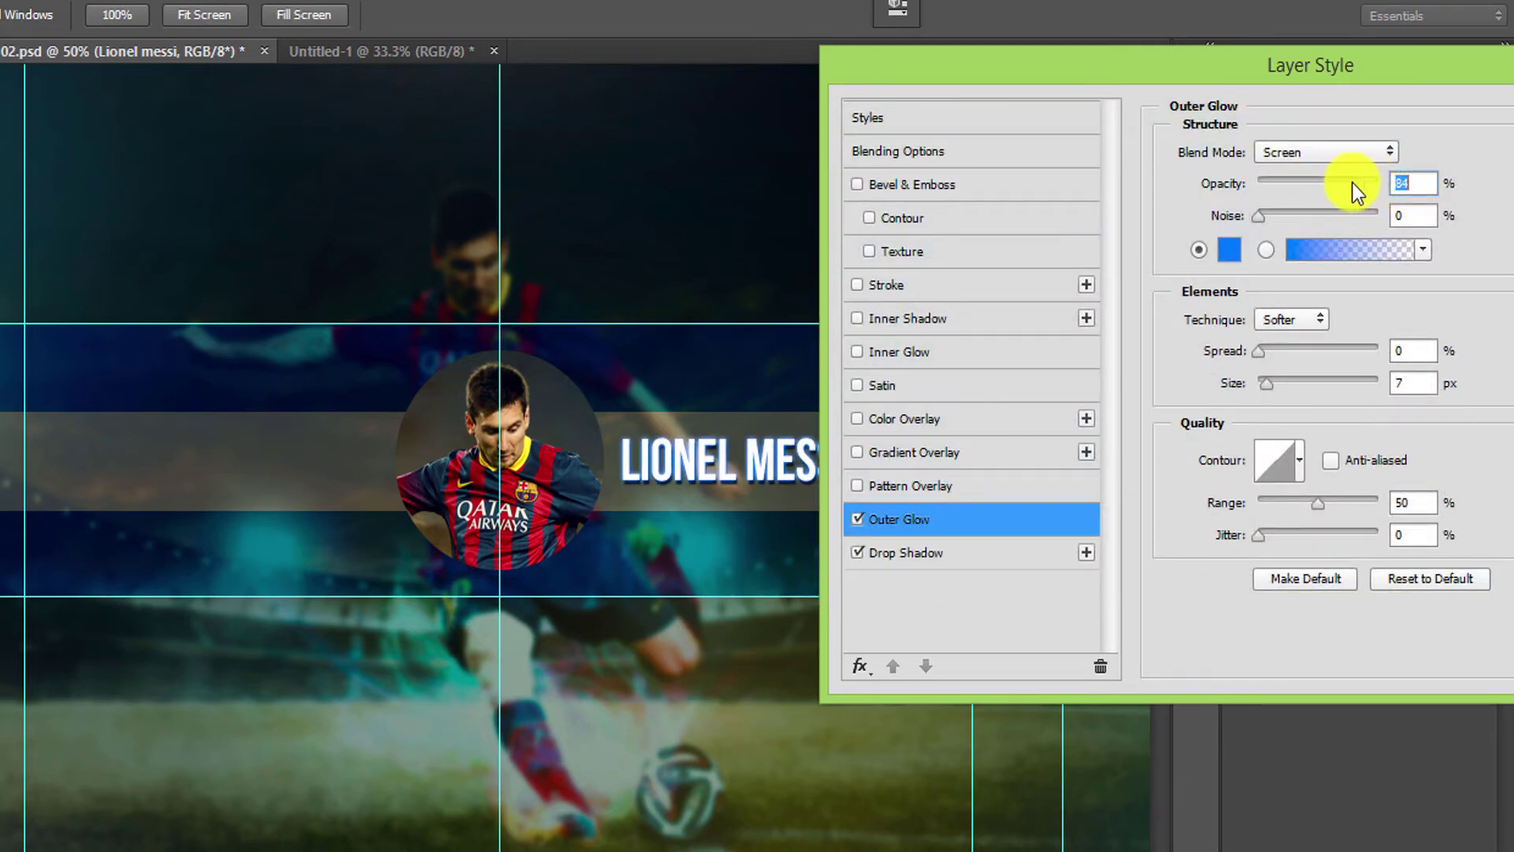
{"action": "left_click_drag", "start_coordinate": [1341, 182], "coordinate": [1312, 183]}
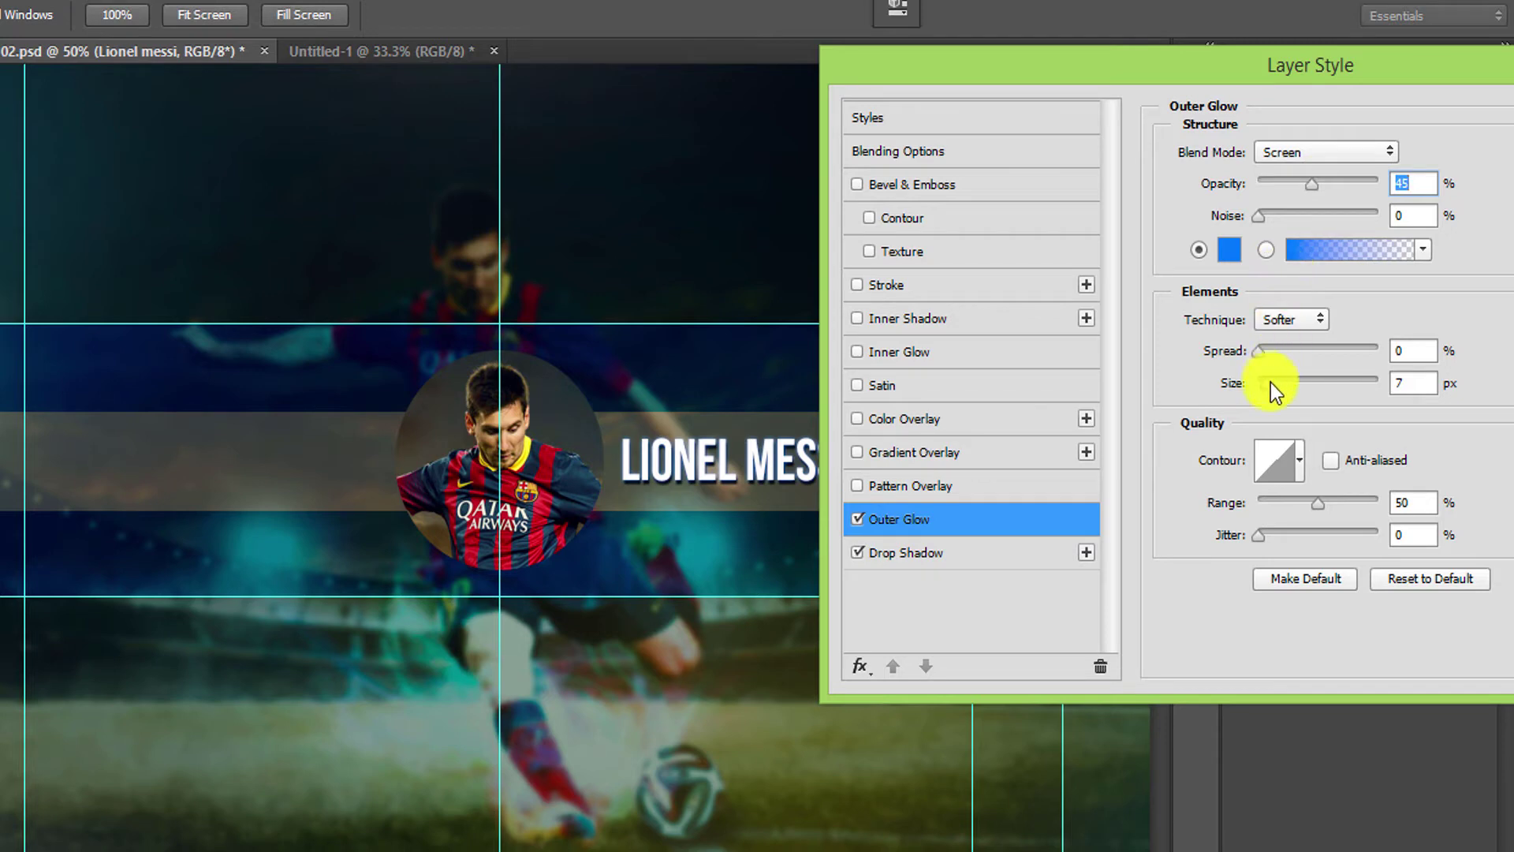
{"action": "left_click_drag", "start_coordinate": [1270, 382], "coordinate": [1273, 382]}
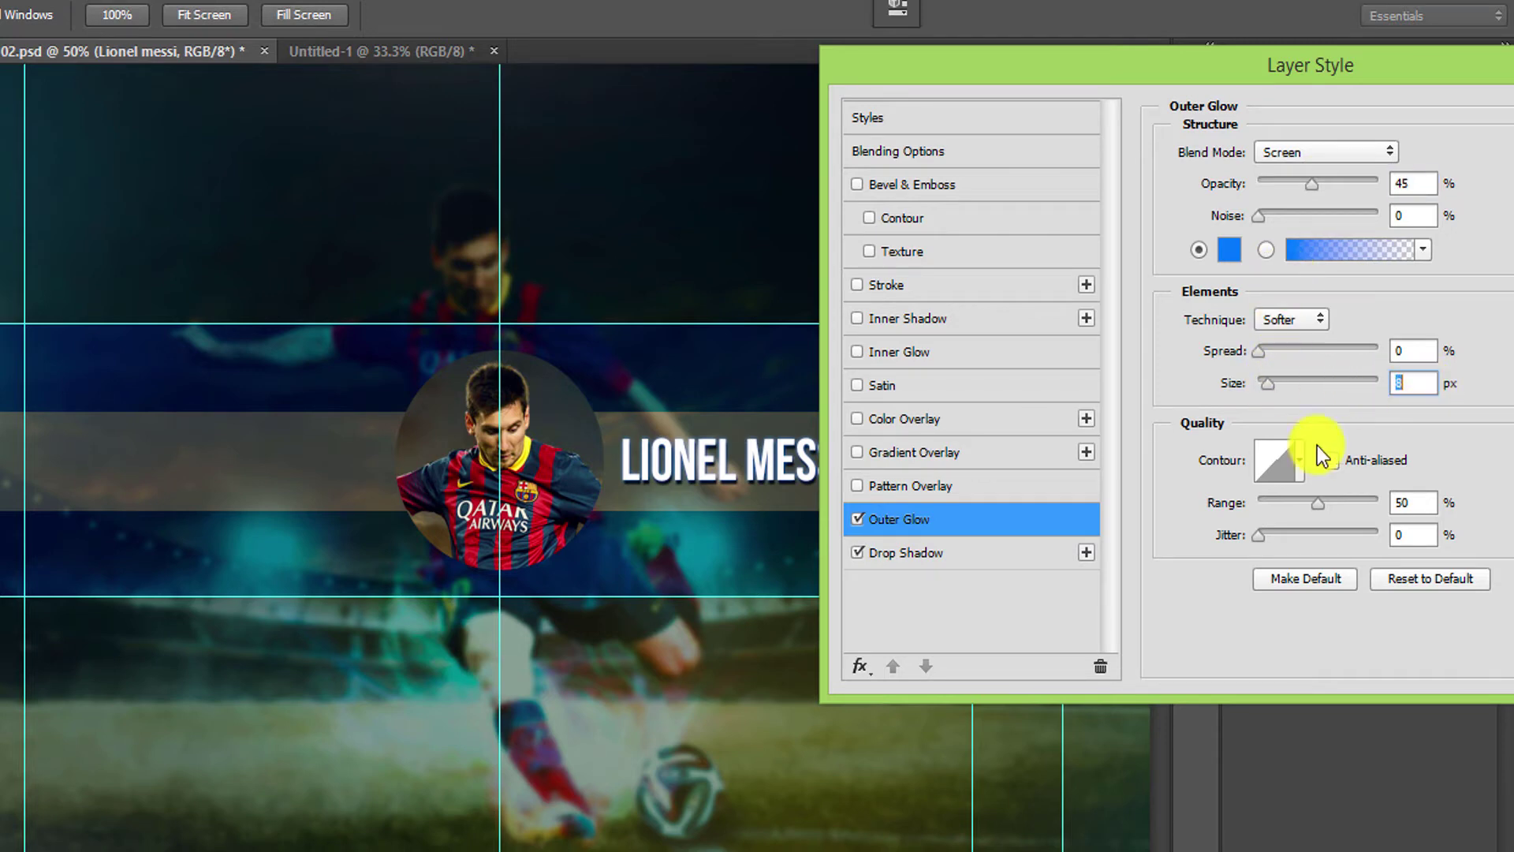
Add a Multiply gradient overlay to the name, toggling it off and on to compare.
{"action": "left_click", "coordinate": [859, 454]}
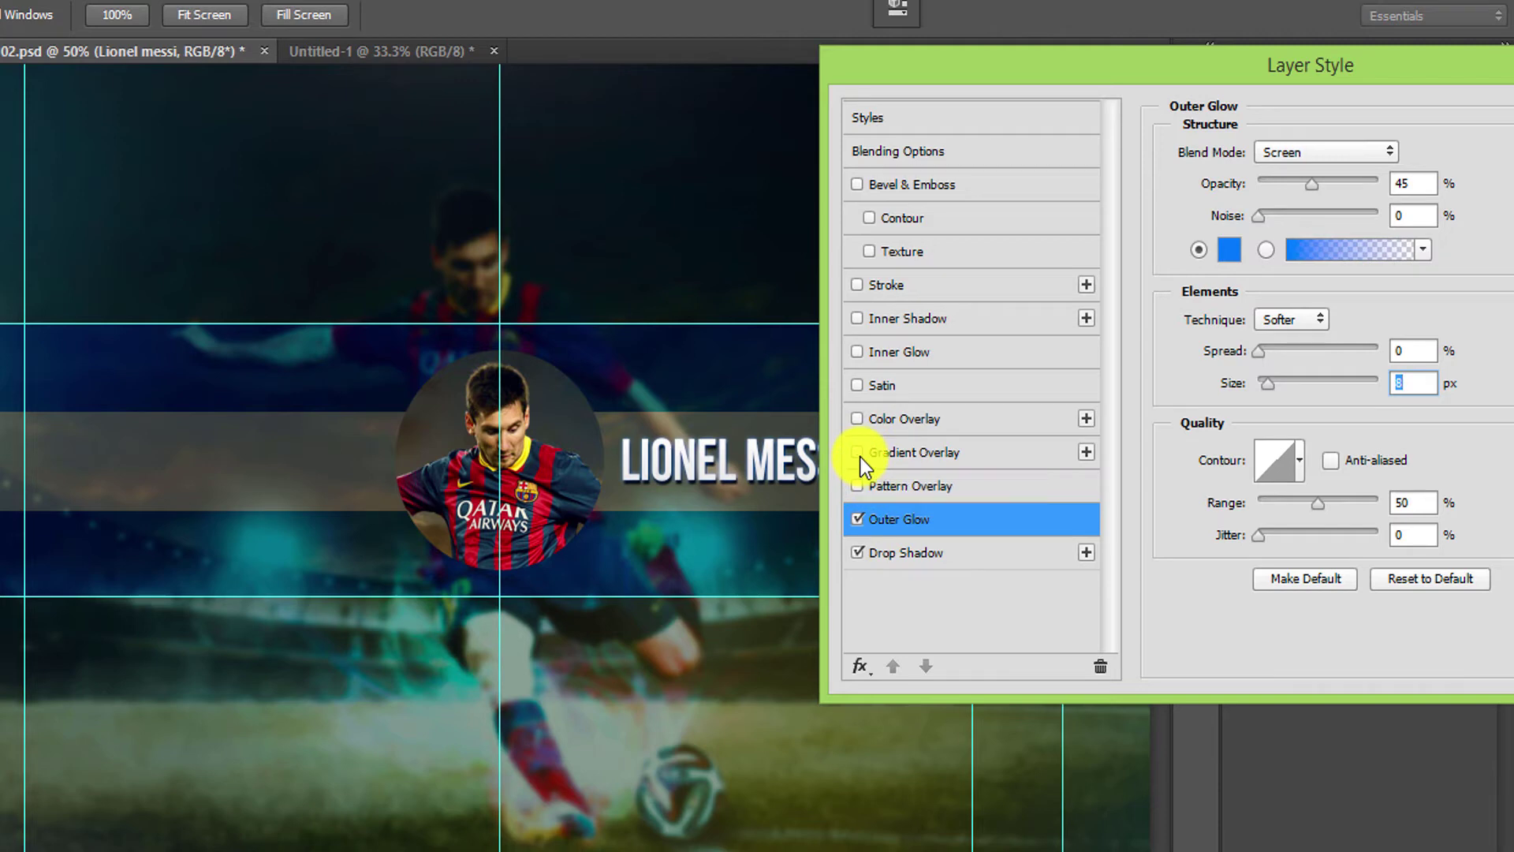
{"action": "mouse_move", "coordinate": [975, 71]}
{"action": "left_mouse_down"}
{"action": "mouse_move", "coordinate": [1159, 78]}
{"action": "mouse_move", "coordinate": [1121, 82]}
{"action": "left_mouse_up"}
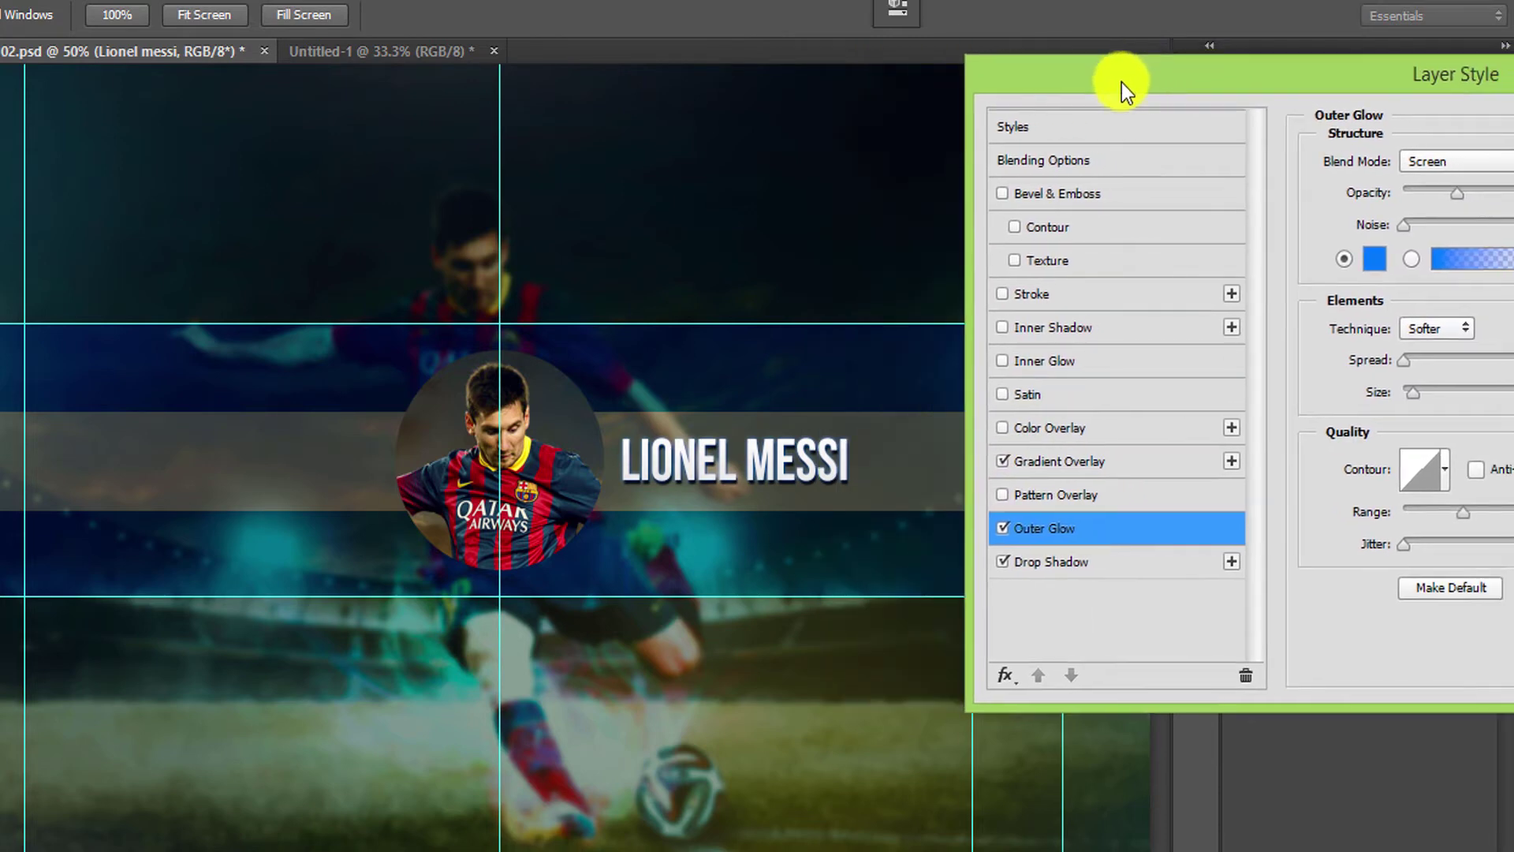
{"action": "left_click", "coordinate": [1006, 462]}
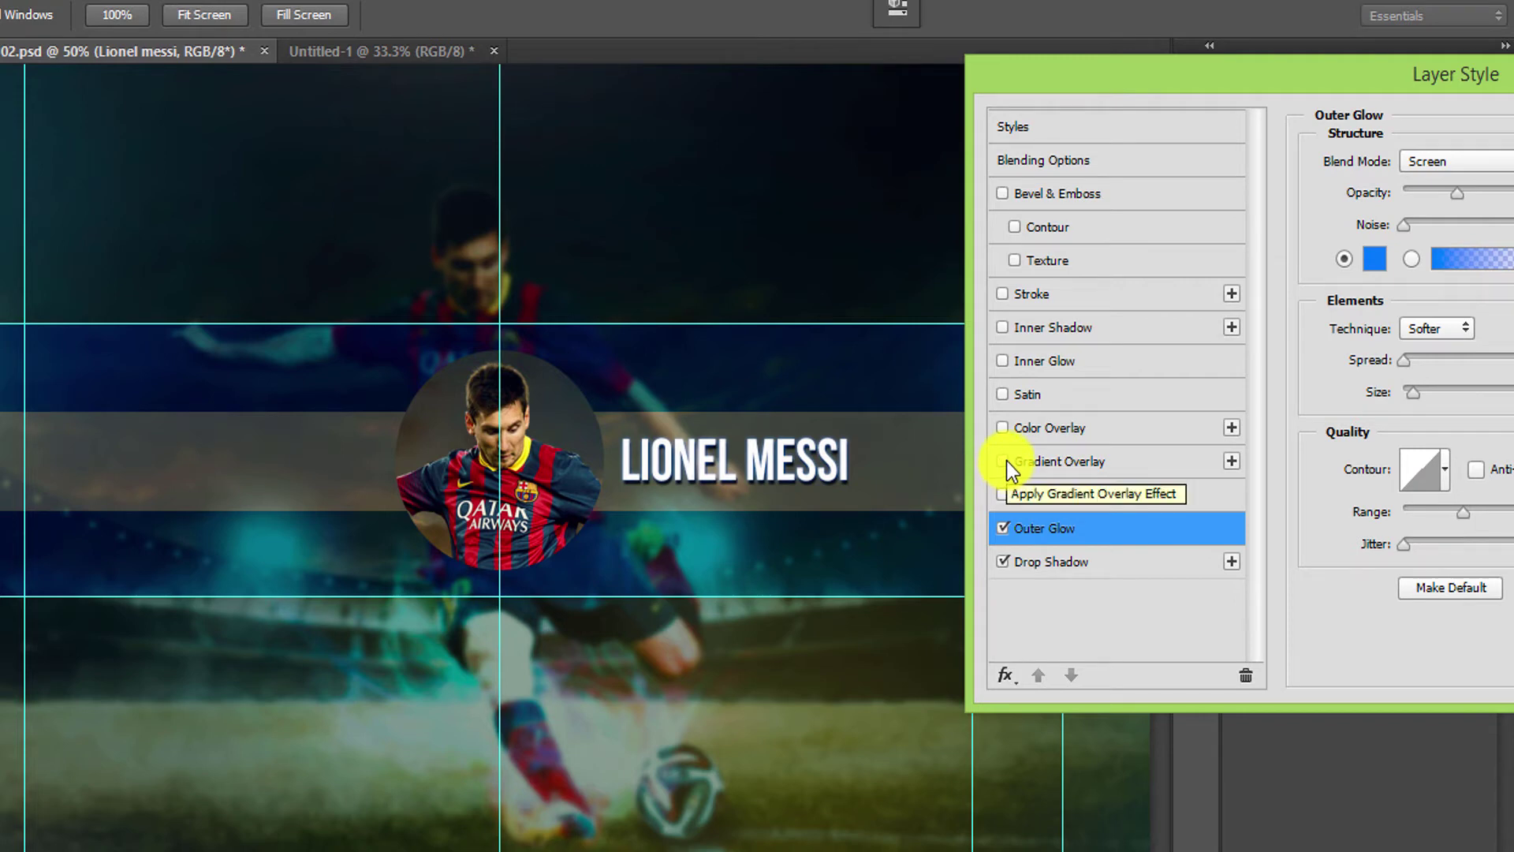
{"action": "left_click", "coordinate": [1006, 461]}
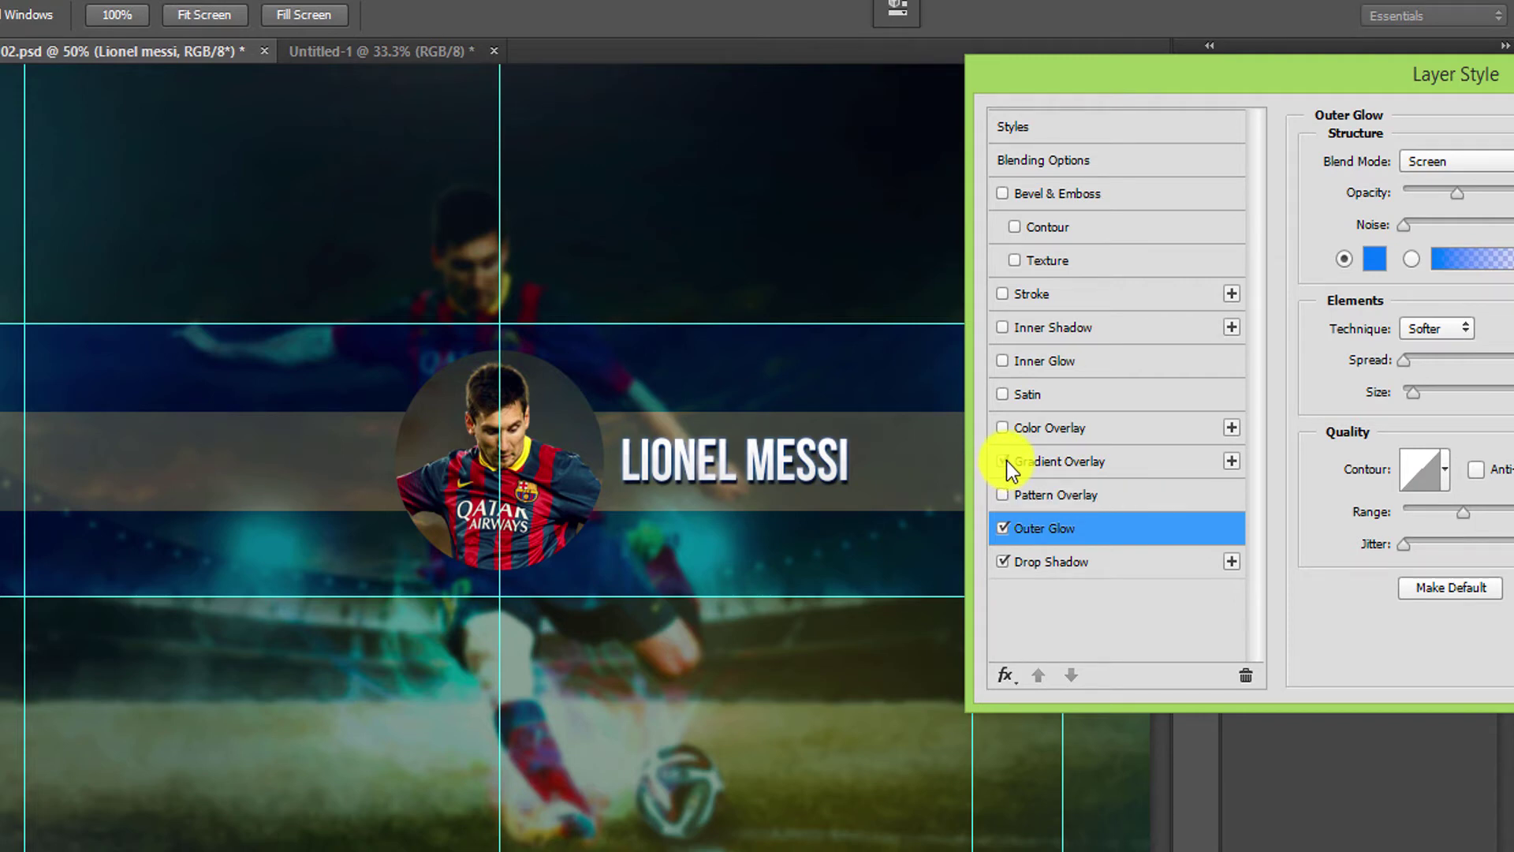
{"action": "left_click", "coordinate": [1006, 460]}
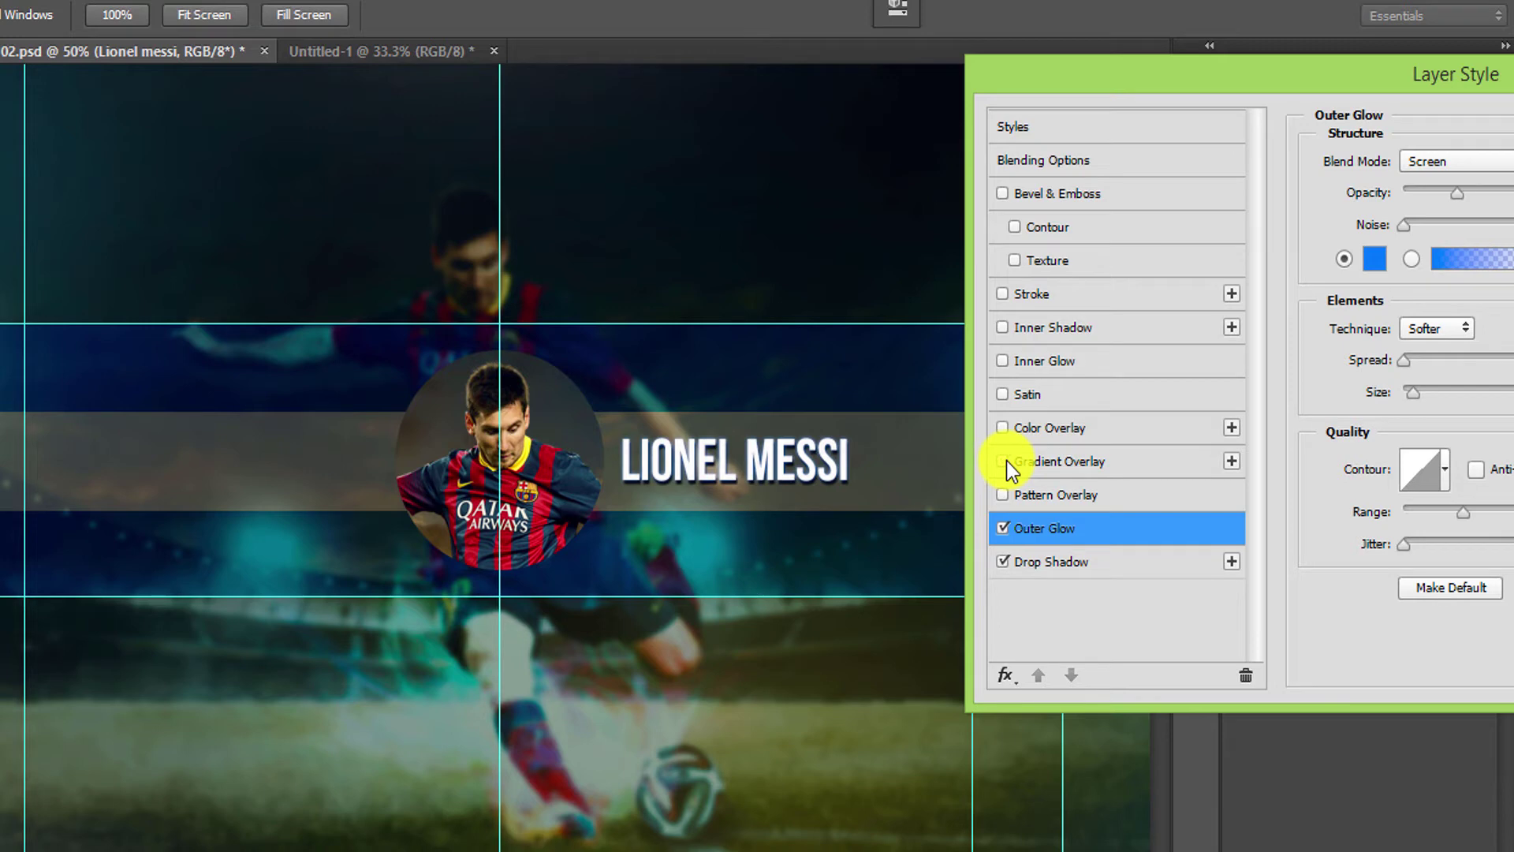
{"action": "left_click", "coordinate": [1006, 461]}
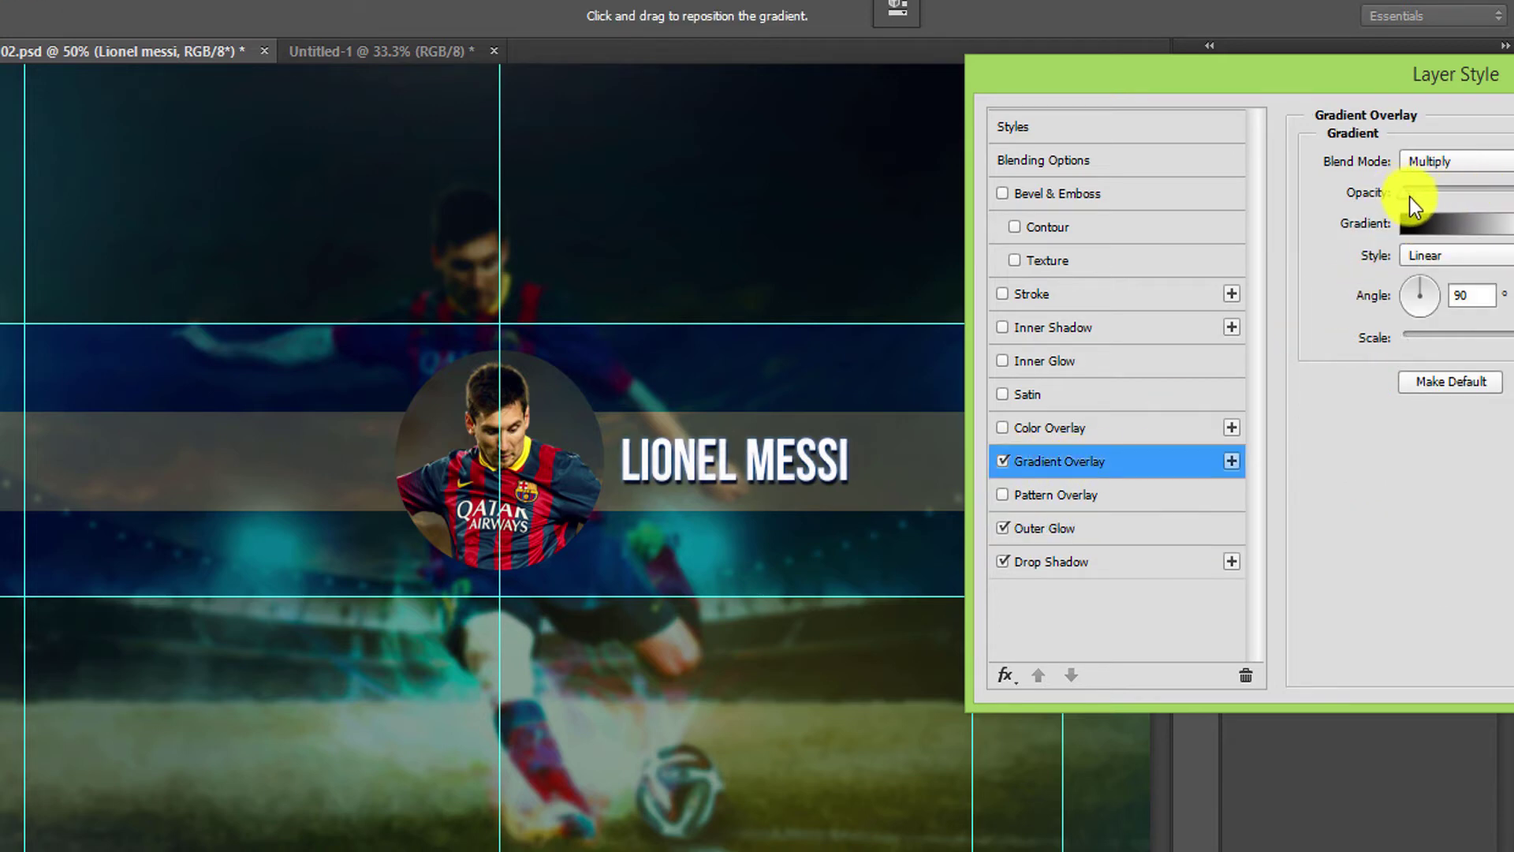
Tweak the gradient overlay opacity and briefly preview a colour overlay before removing it.
{"action": "left_click_drag", "start_coordinate": [1403, 193], "coordinate": [1418, 192]}
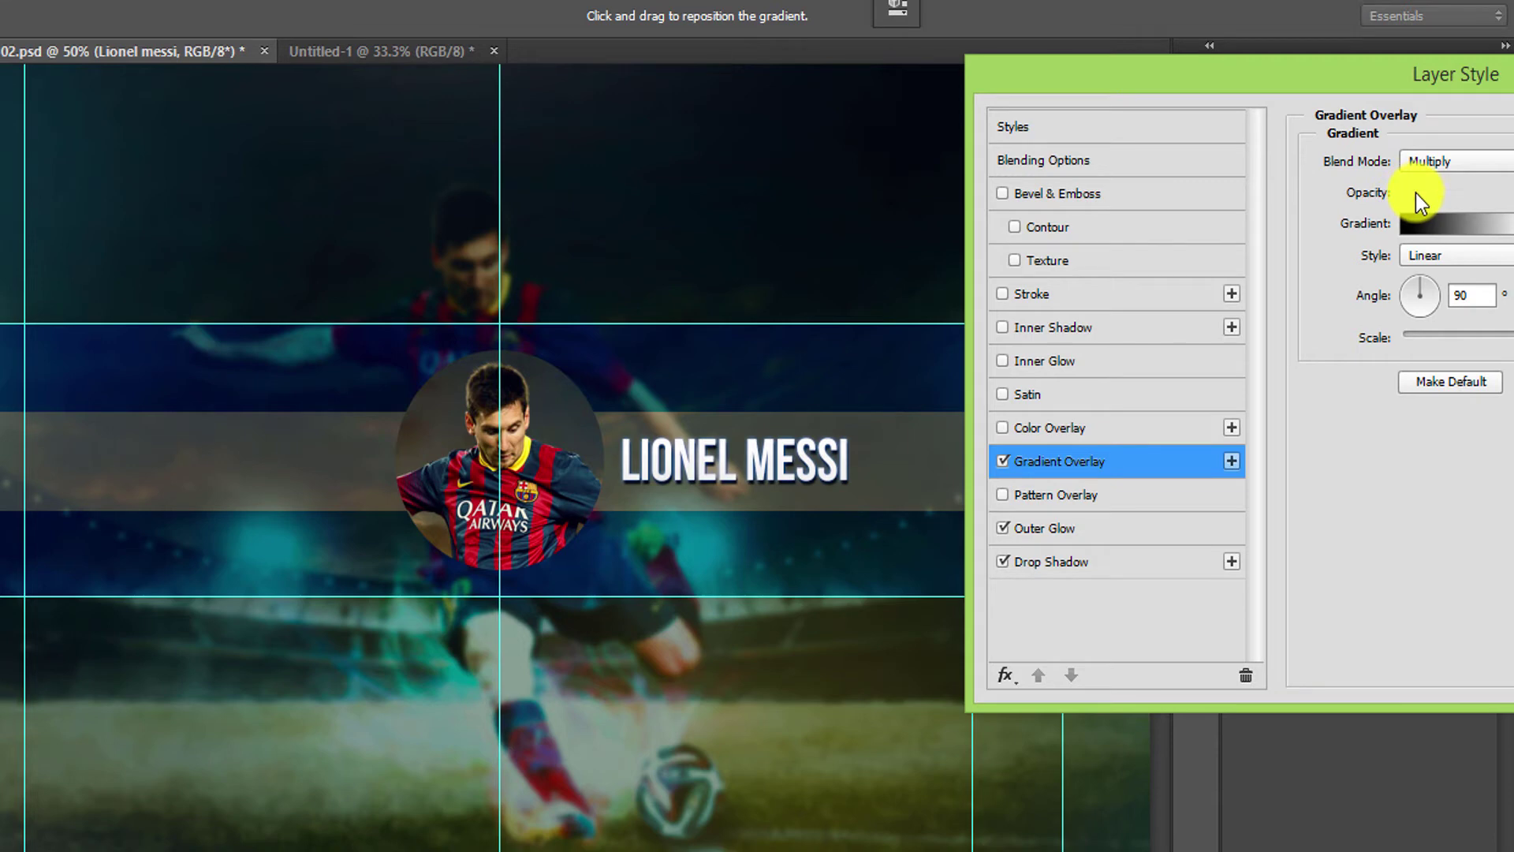
{"action": "left_click", "coordinate": [1003, 427]}
{"action": "left_click", "coordinate": [1006, 416]}
{"action": "left_click", "coordinate": [1008, 395]}
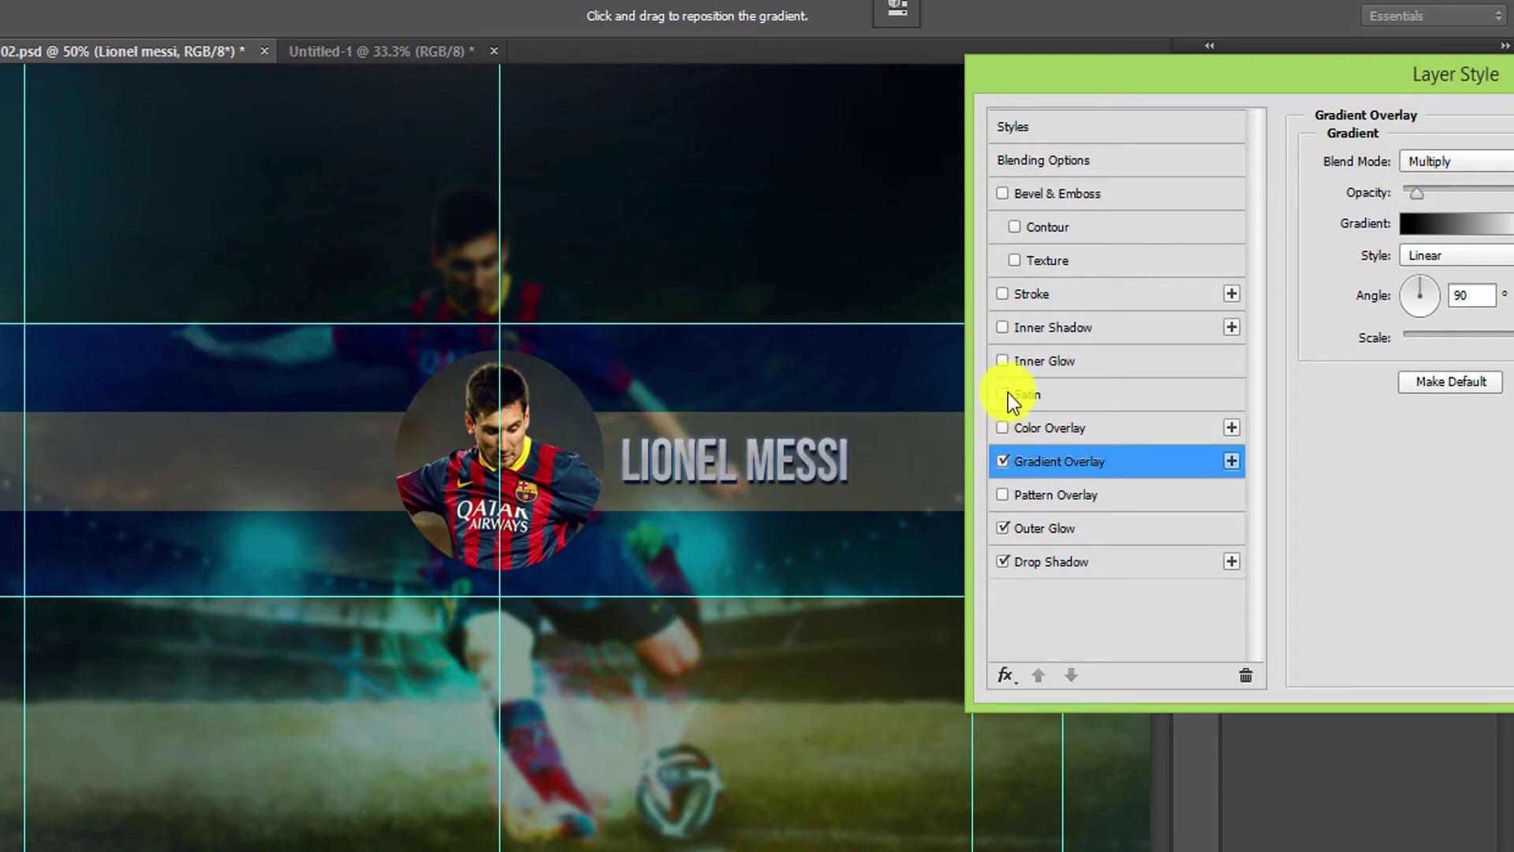
Add a 1 px white outside stroke to the name at 35% opacity.
{"action": "left_click", "coordinate": [1009, 297]}
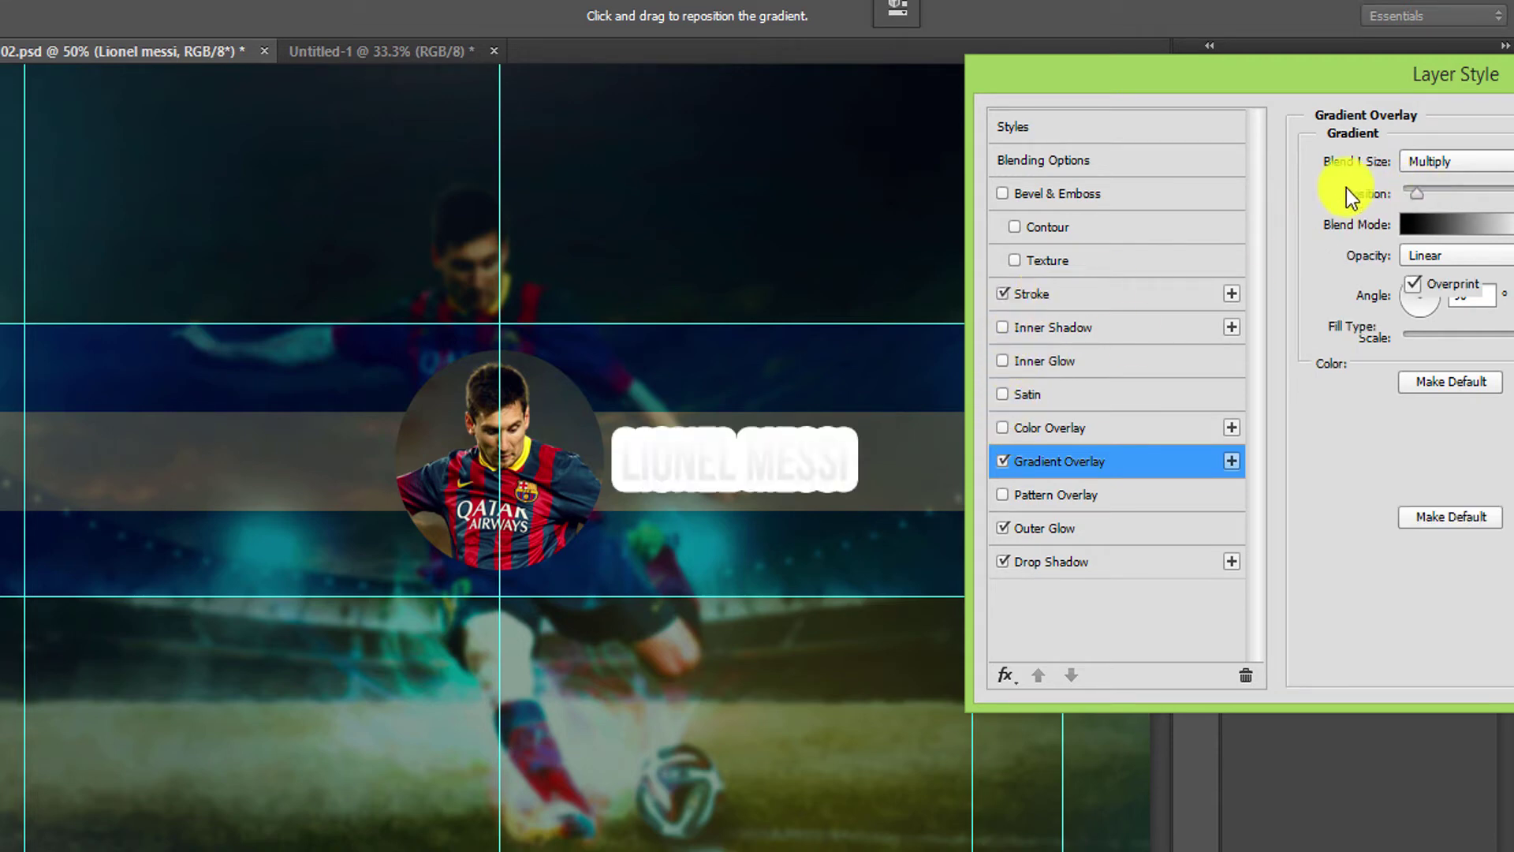
{"action": "left_click_drag", "start_coordinate": [1428, 161], "coordinate": [1408, 161]}
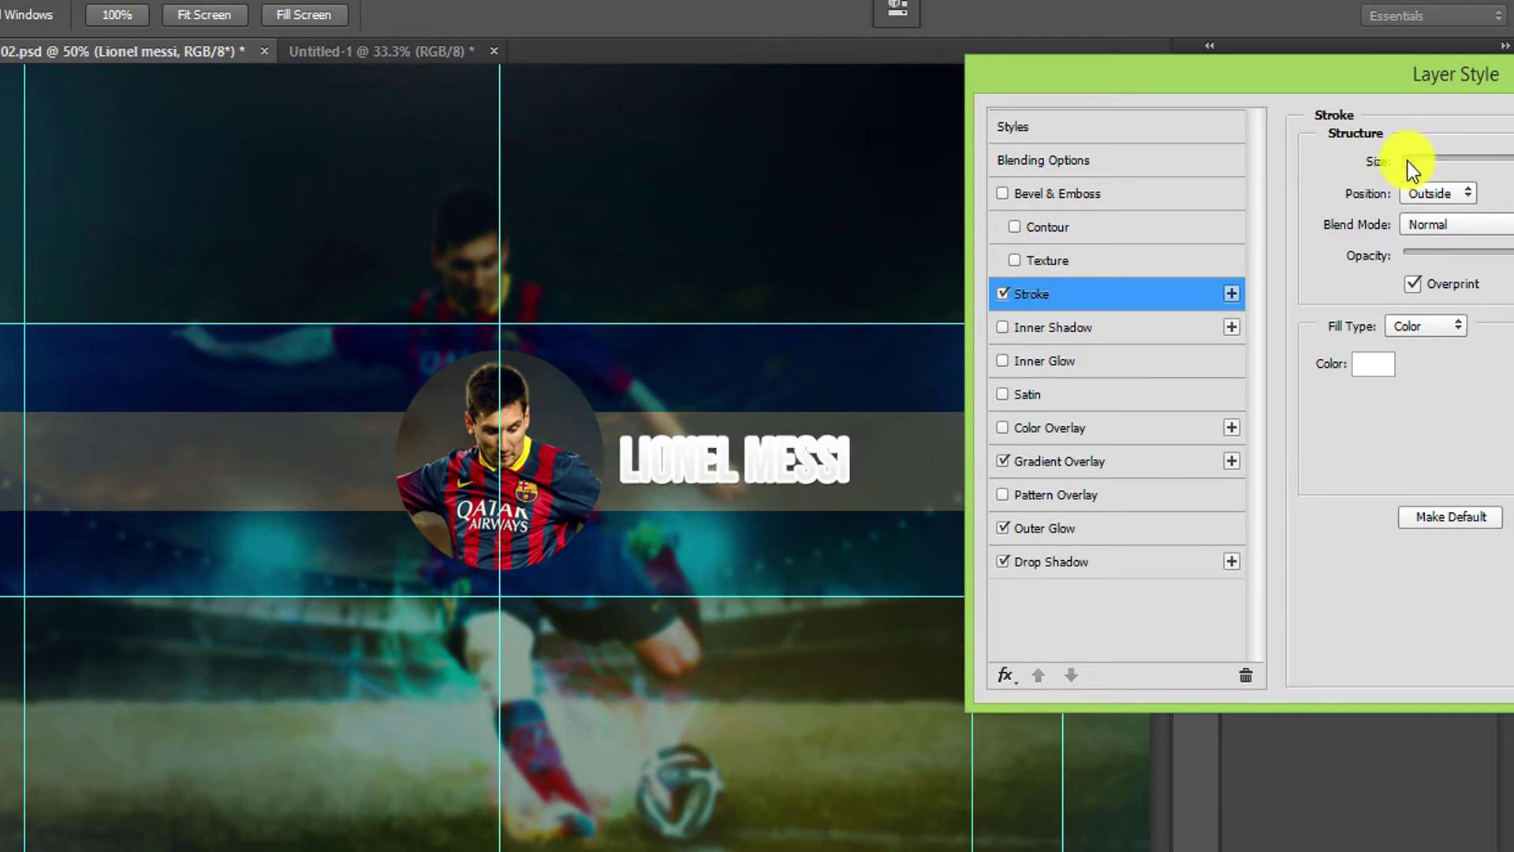
{"action": "left_click_drag", "start_coordinate": [1298, 82], "coordinate": [1192, 90]}
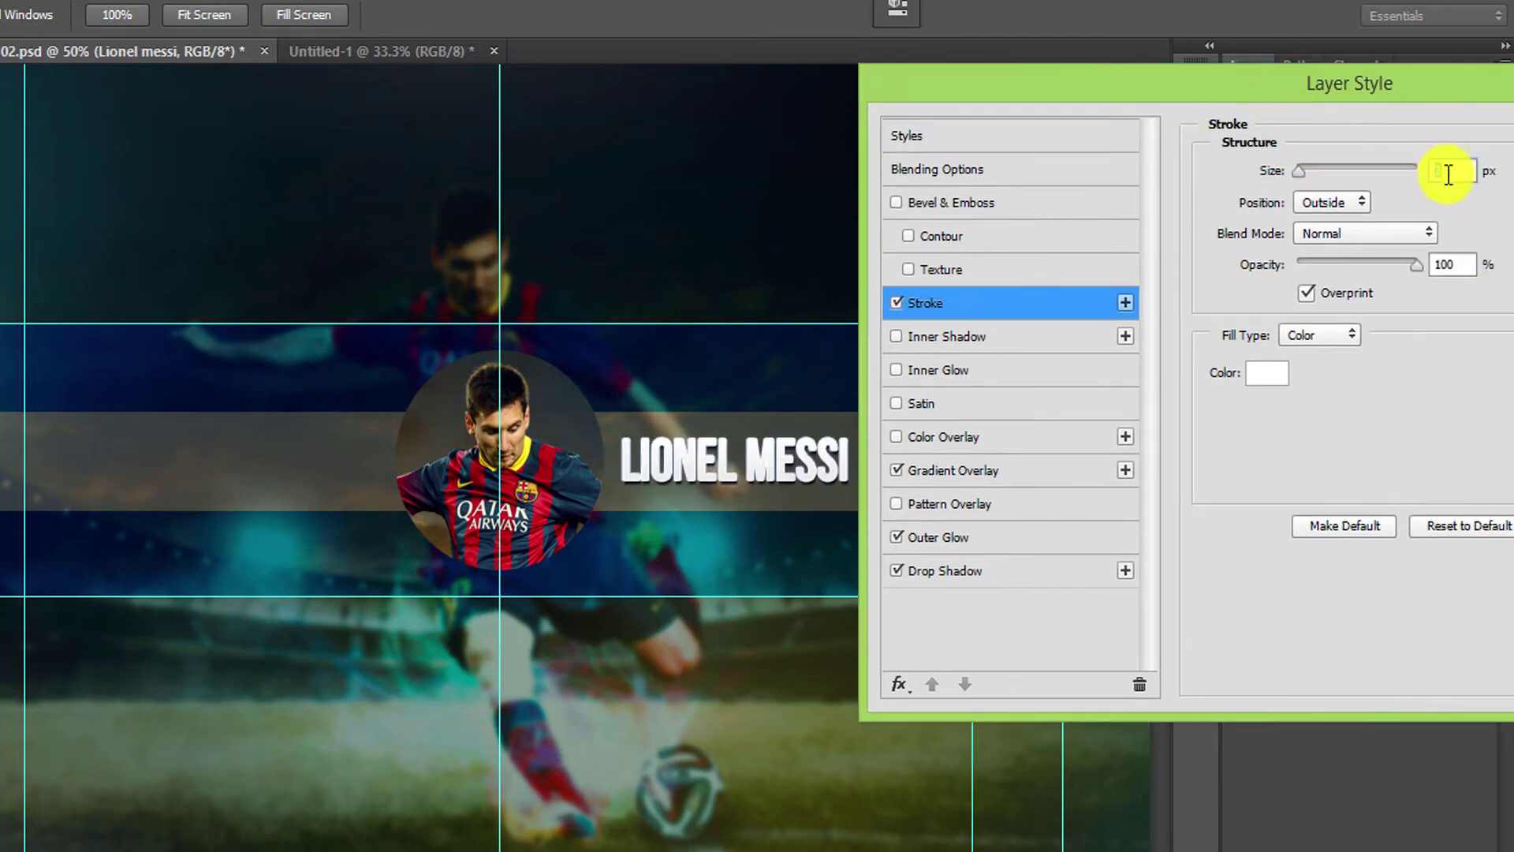
{"action": "double_click", "coordinate": [1450, 172]}
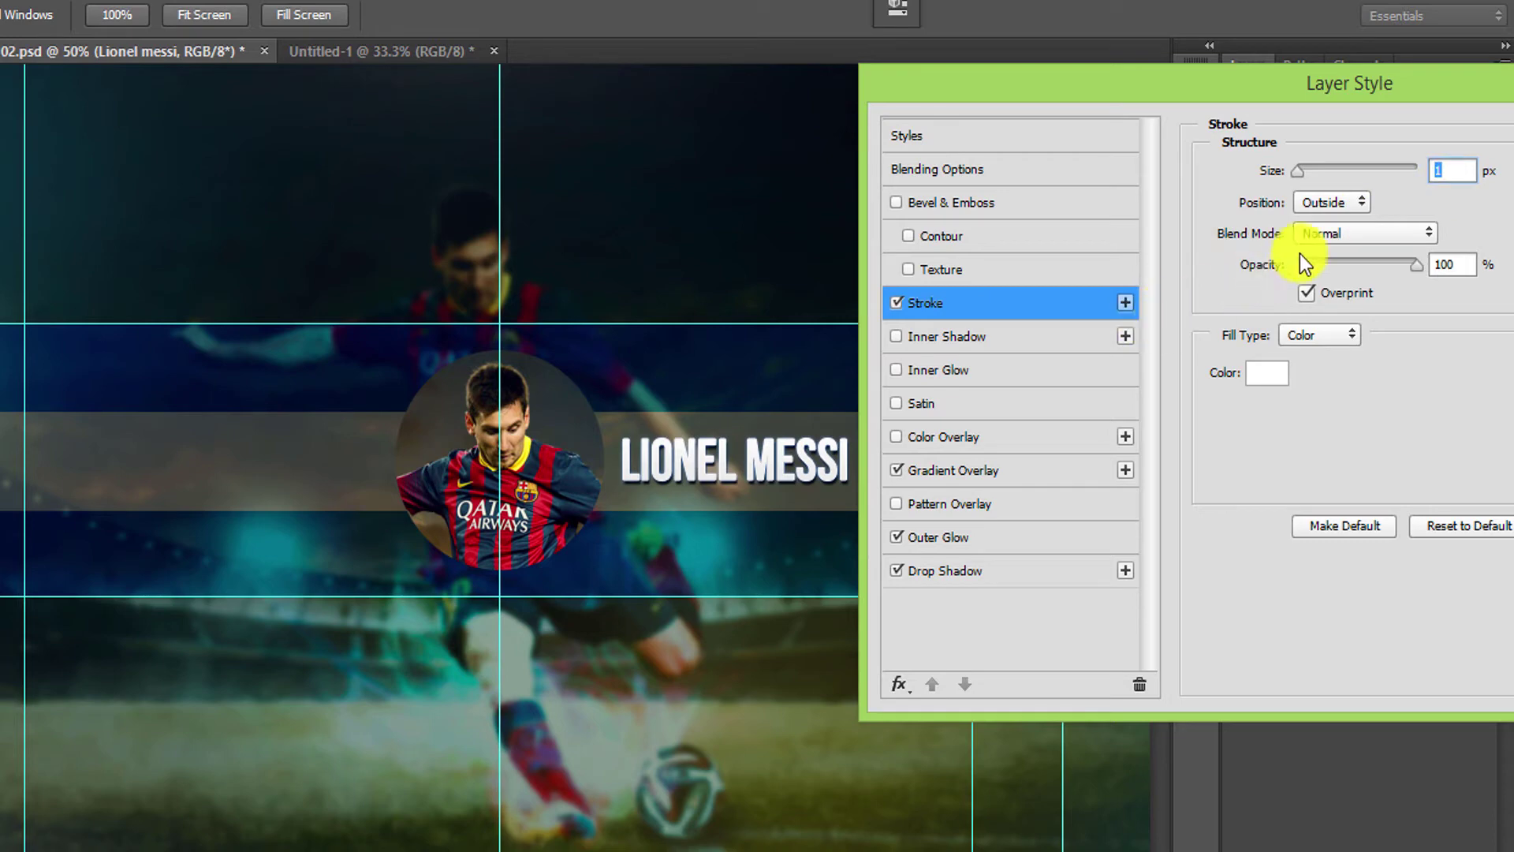
{"action": "mouse_move", "coordinate": [1381, 268]}
{"action": "left_mouse_down"}
{"action": "mouse_move", "coordinate": [1306, 273]}
{"action": "mouse_move", "coordinate": [1360, 278]}
{"action": "left_mouse_up"}
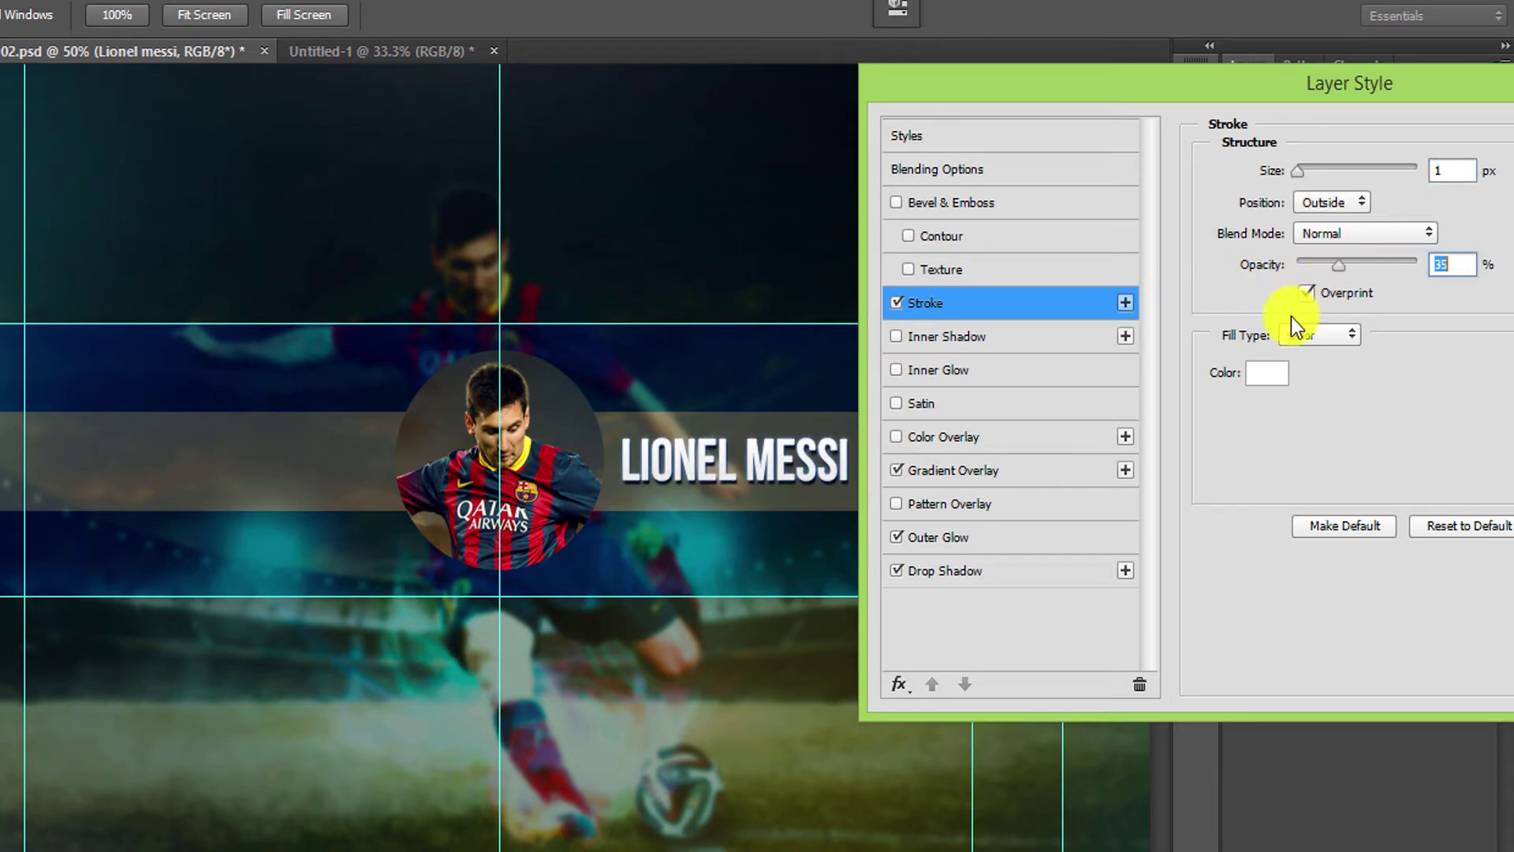
Change the stroke colour to light blue and apply the finished layer style to the name layer.
{"action": "left_click", "coordinate": [1278, 382]}
{"action": "left_click", "coordinate": [1181, 307]}
{"action": "left_click", "coordinate": [1009, 181]}
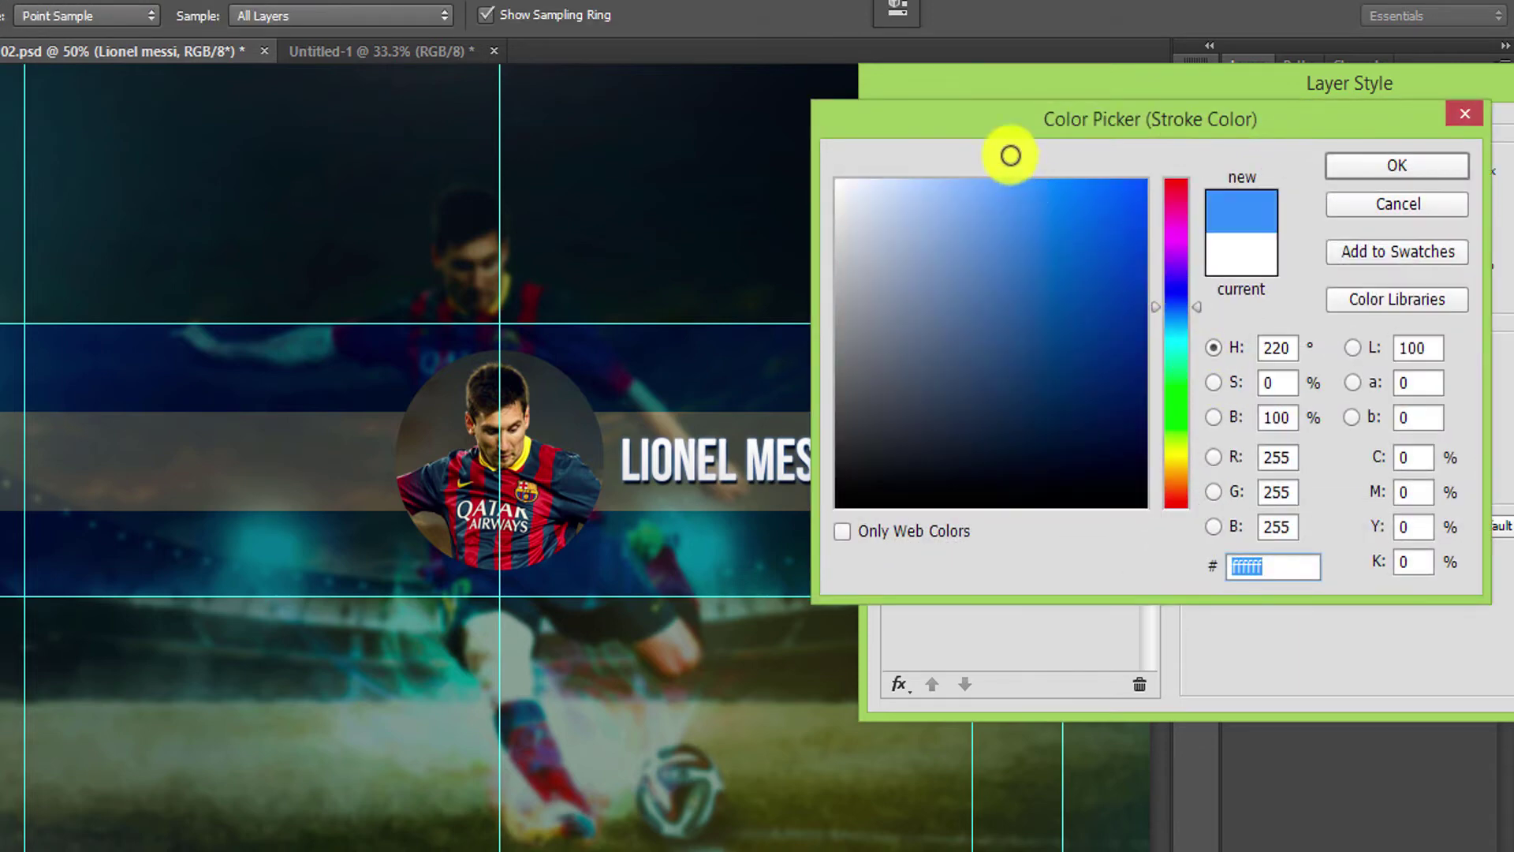
{"action": "left_click", "coordinate": [1381, 167]}
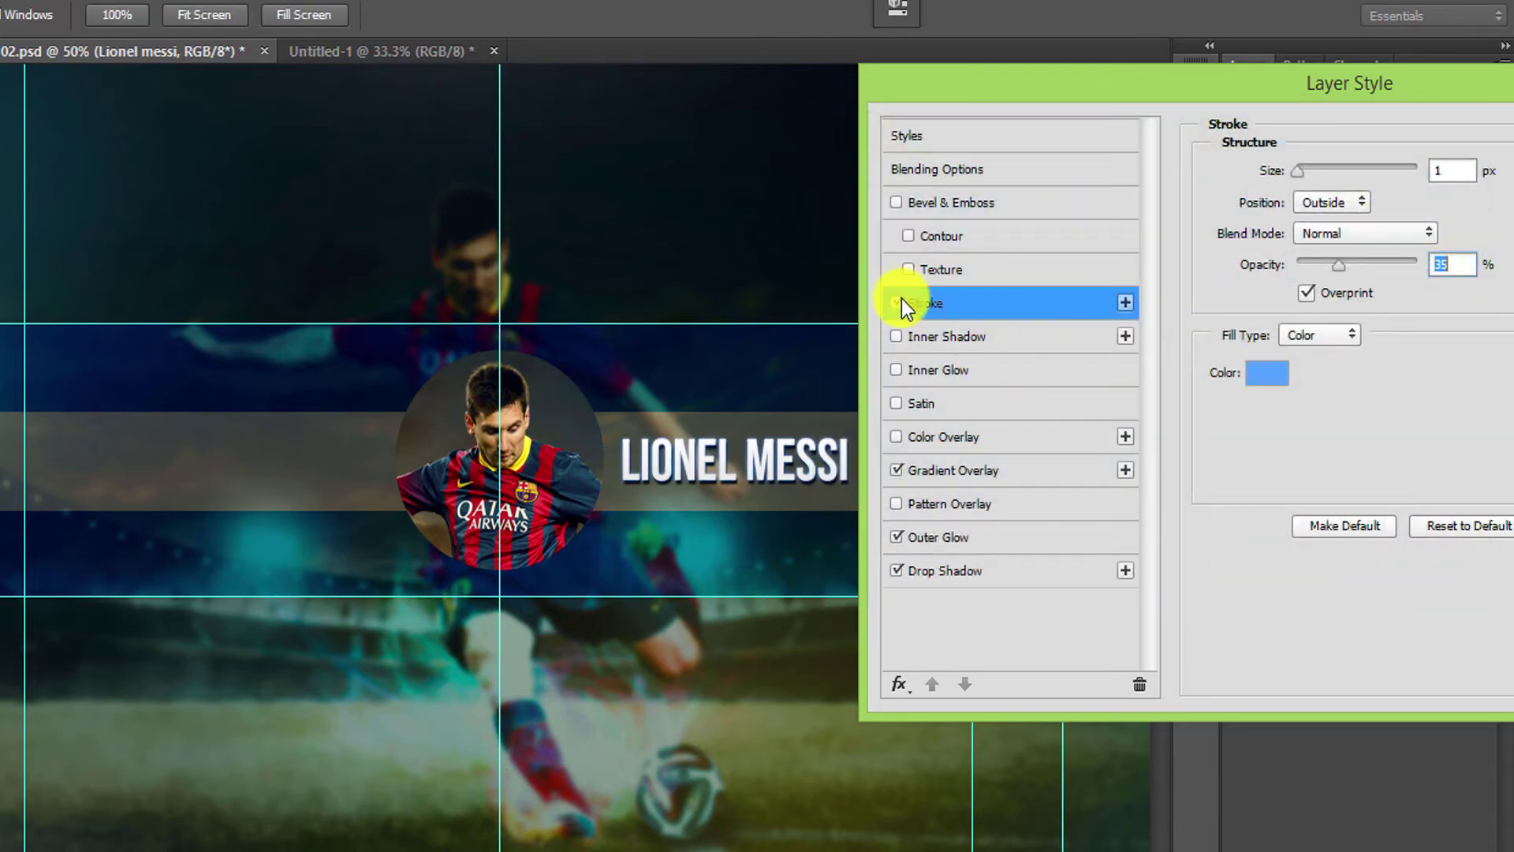
{"action": "left_click", "coordinate": [902, 298]}
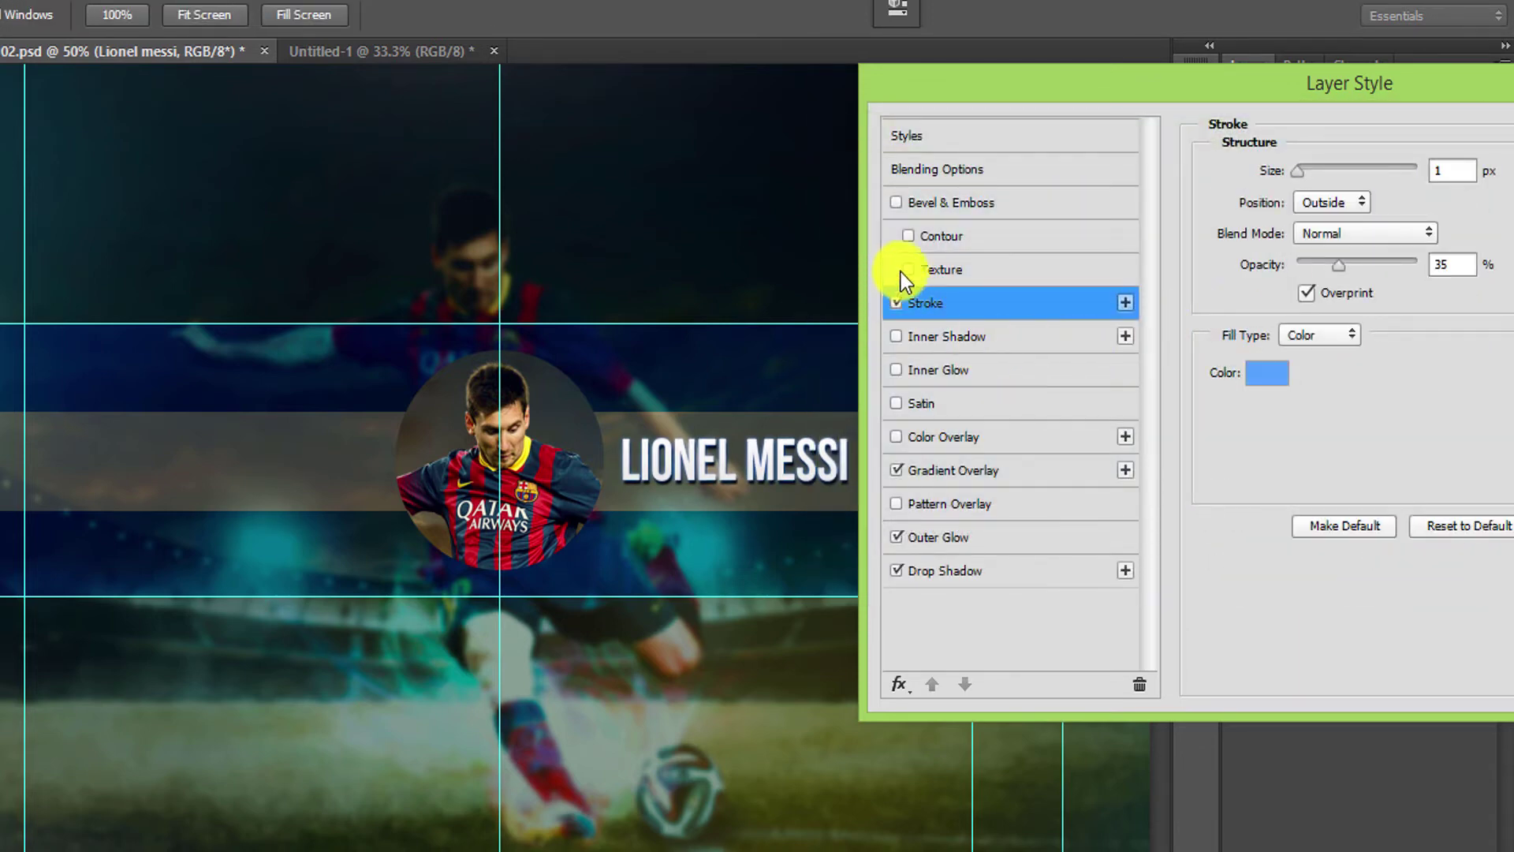
{"action": "left_click_drag", "start_coordinate": [1119, 99], "coordinate": [943, 116]}
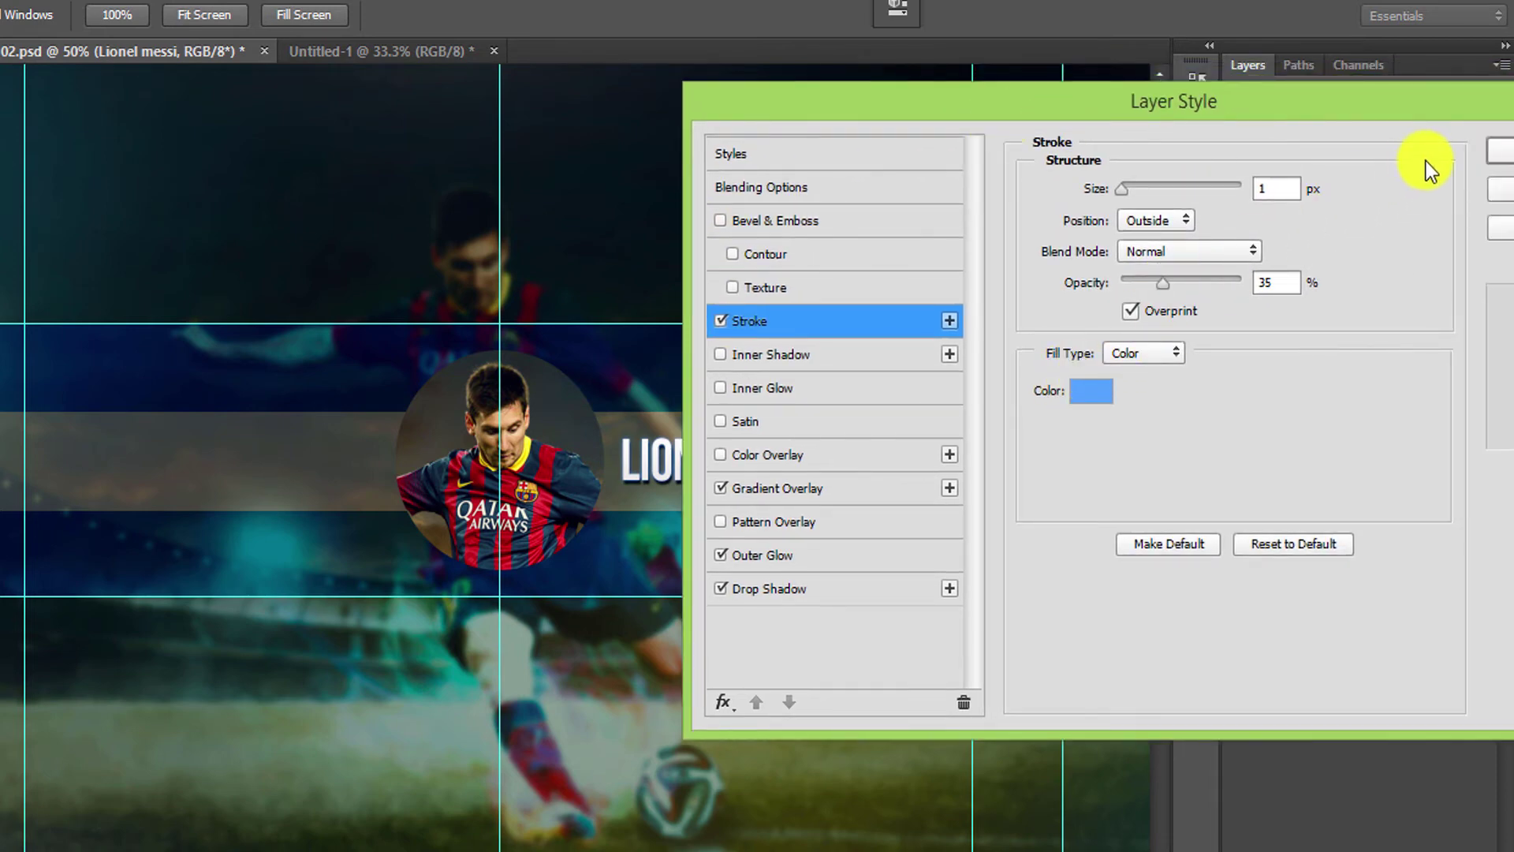
{"action": "left_click", "coordinate": [1499, 151]}
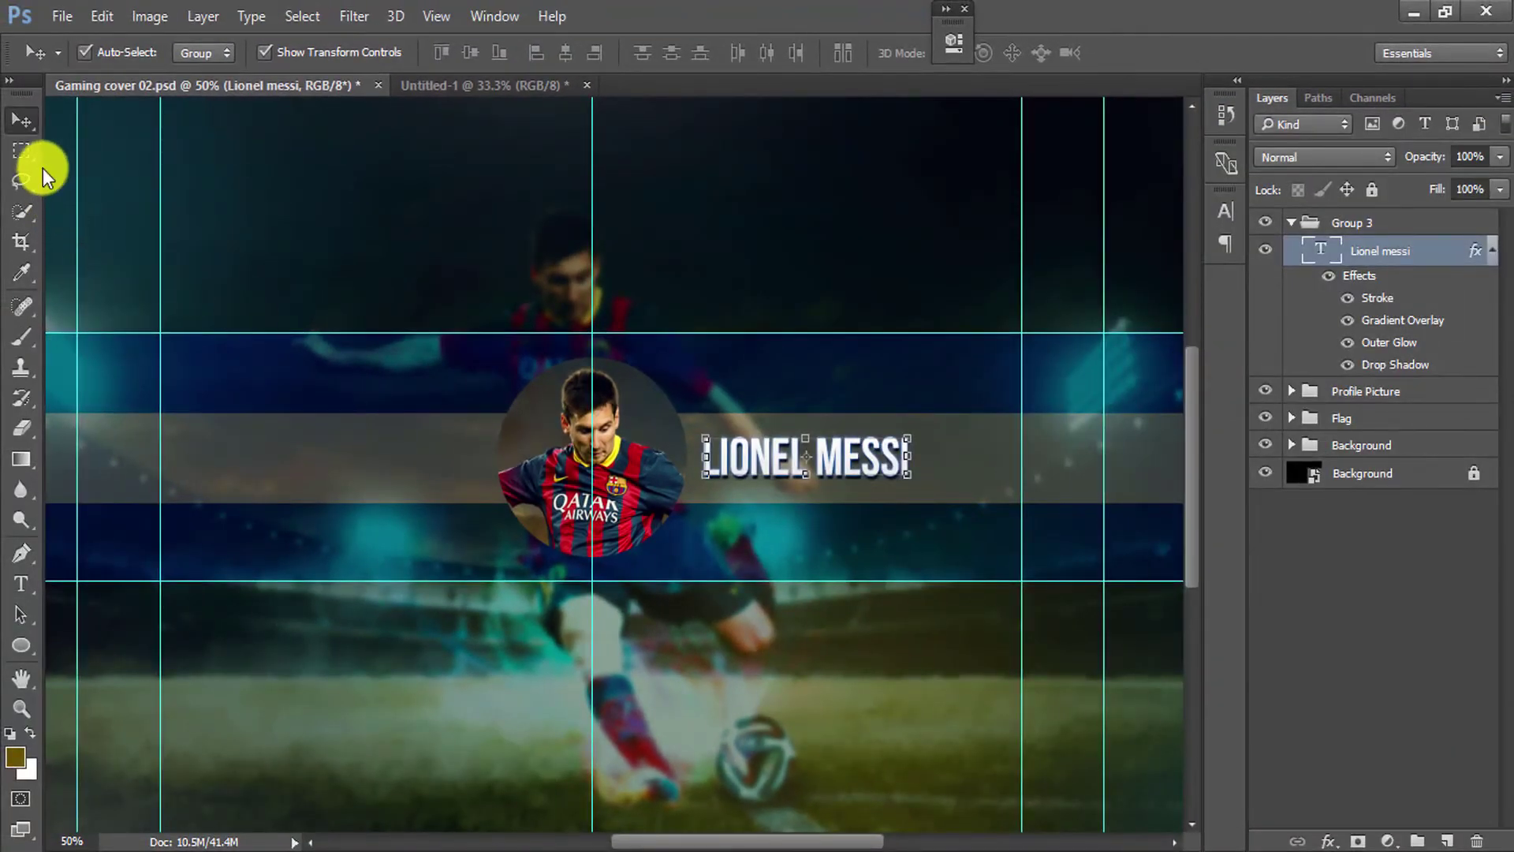
Bring the Social Text & Icon layer from Untitled-1 onto the banner's grey band.
{"action": "key", "text": "m"}
{"action": "left_click_drag", "start_coordinate": [600, 449], "coordinate": [782, 445]}
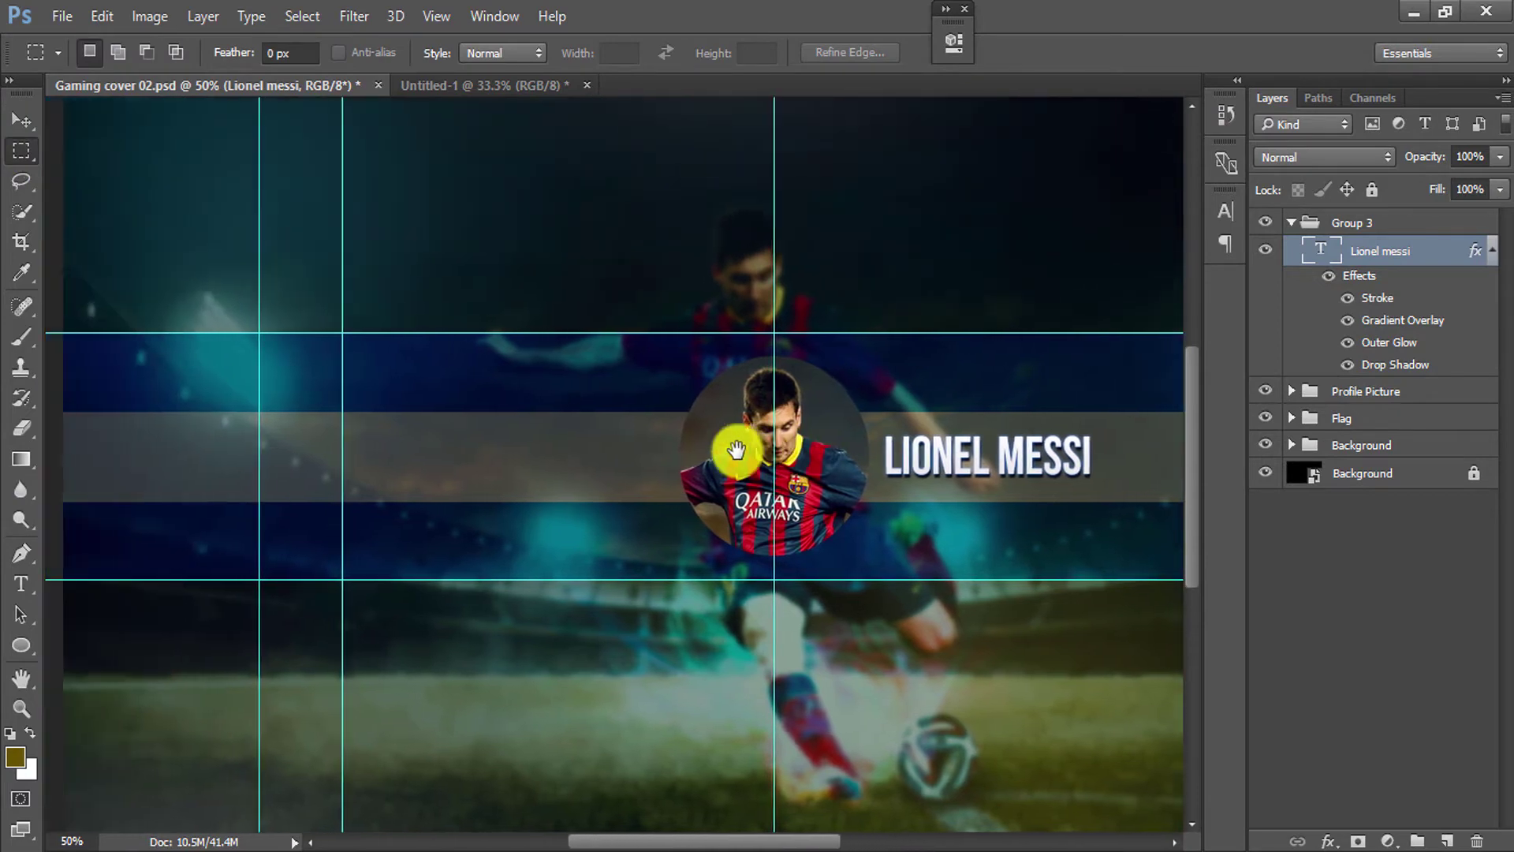
{"action": "left_click", "coordinate": [470, 85]}
{"action": "left_click", "coordinate": [1353, 230]}
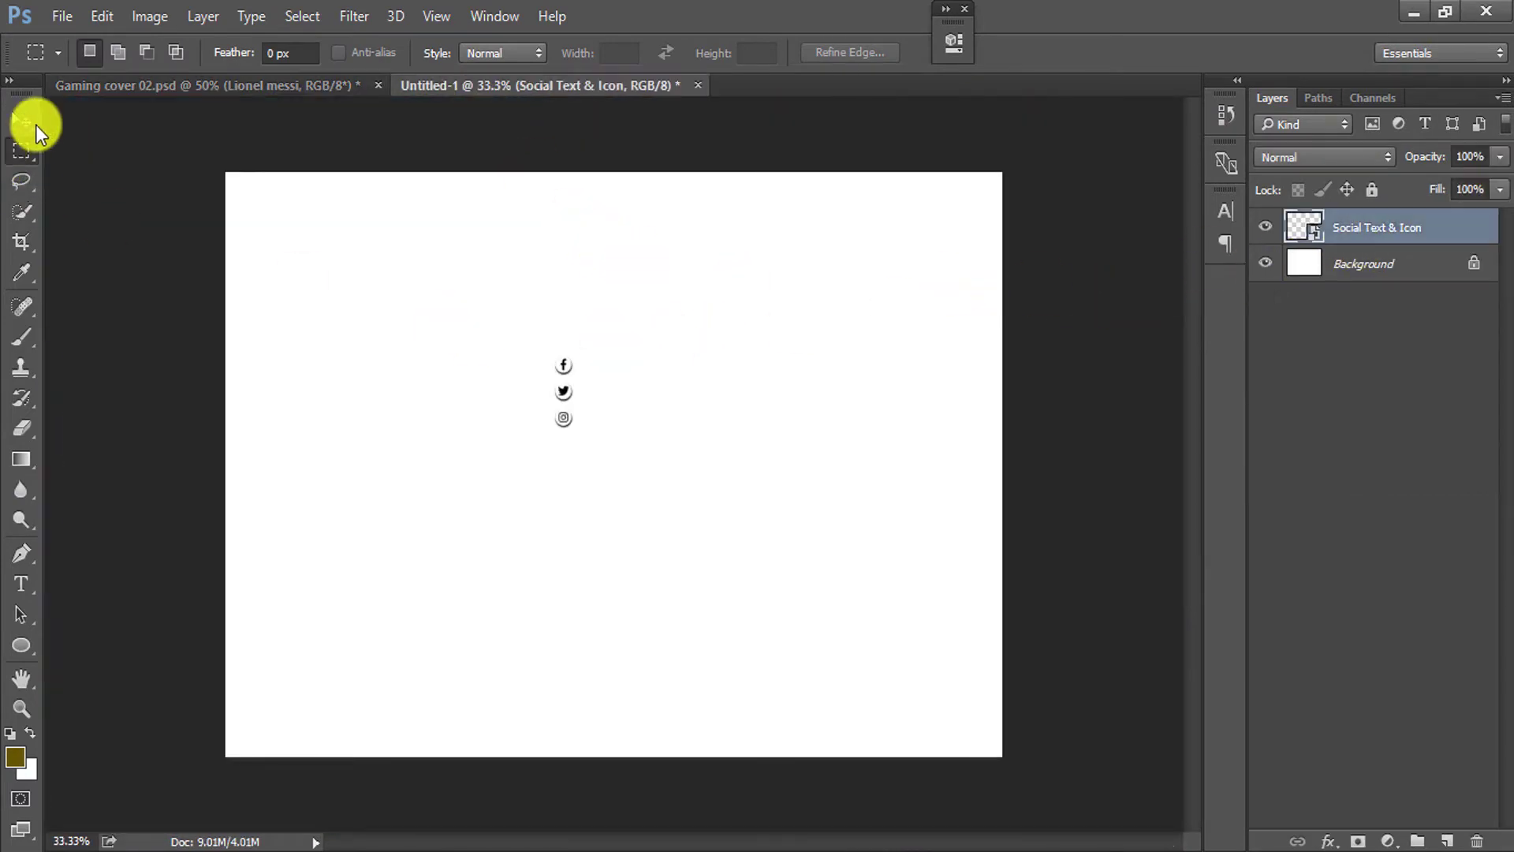
{"action": "left_click", "coordinate": [30, 122]}
{"action": "mouse_move", "coordinate": [568, 367]}
{"action": "left_mouse_down"}
{"action": "mouse_move", "coordinate": [287, 143]}
{"action": "mouse_move", "coordinate": [472, 443]}
{"action": "left_mouse_up"}
{"action": "left_click", "coordinate": [870, 416]}
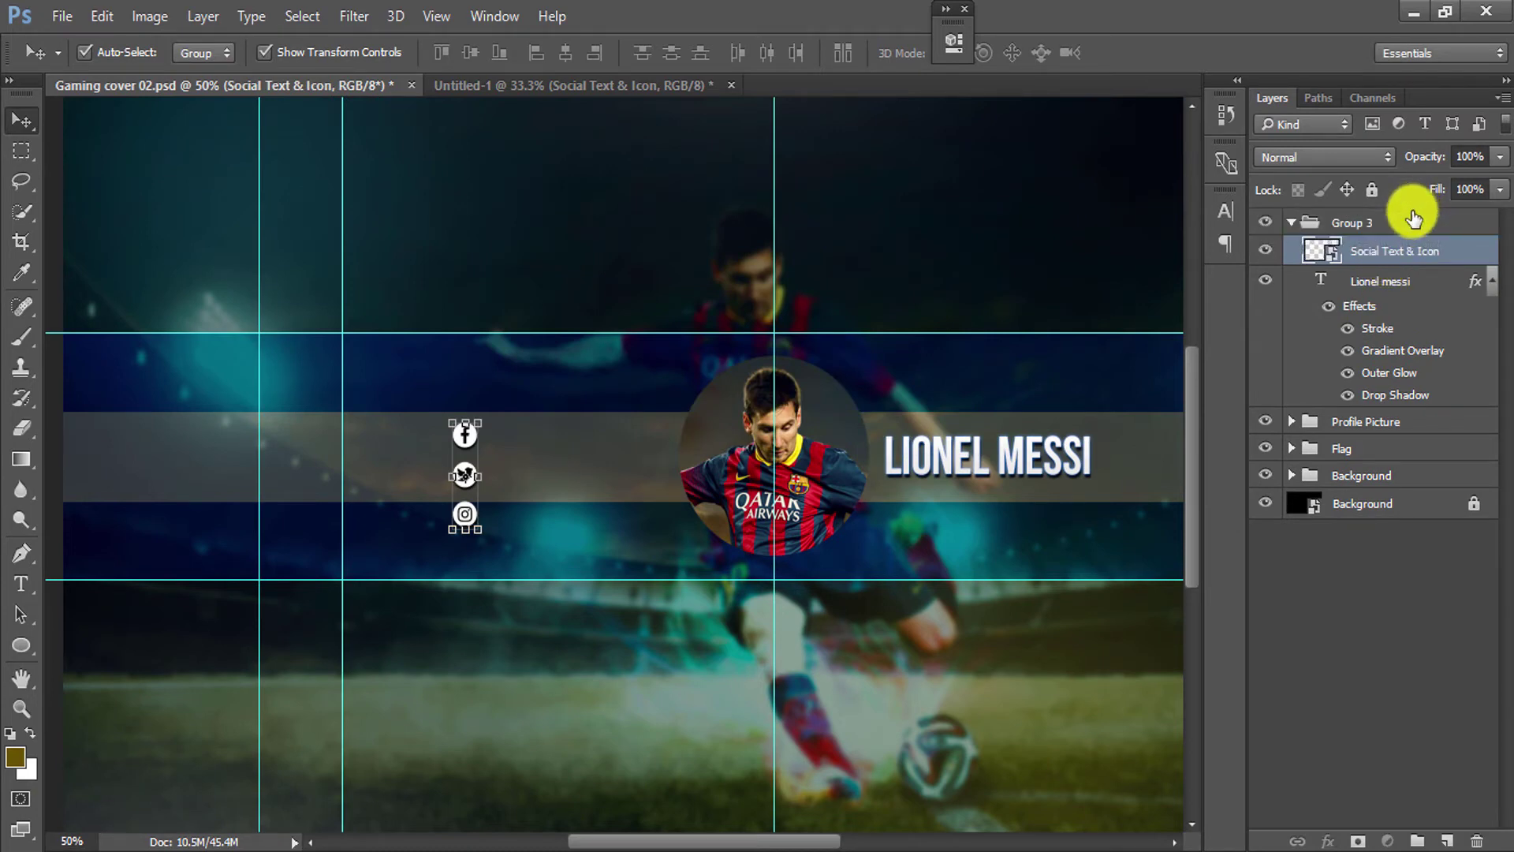
Move the Social Text & Icon layer above Group 3 at the top of the layer stack.
{"action": "left_click_drag", "start_coordinate": [1388, 251], "coordinate": [1388, 215]}
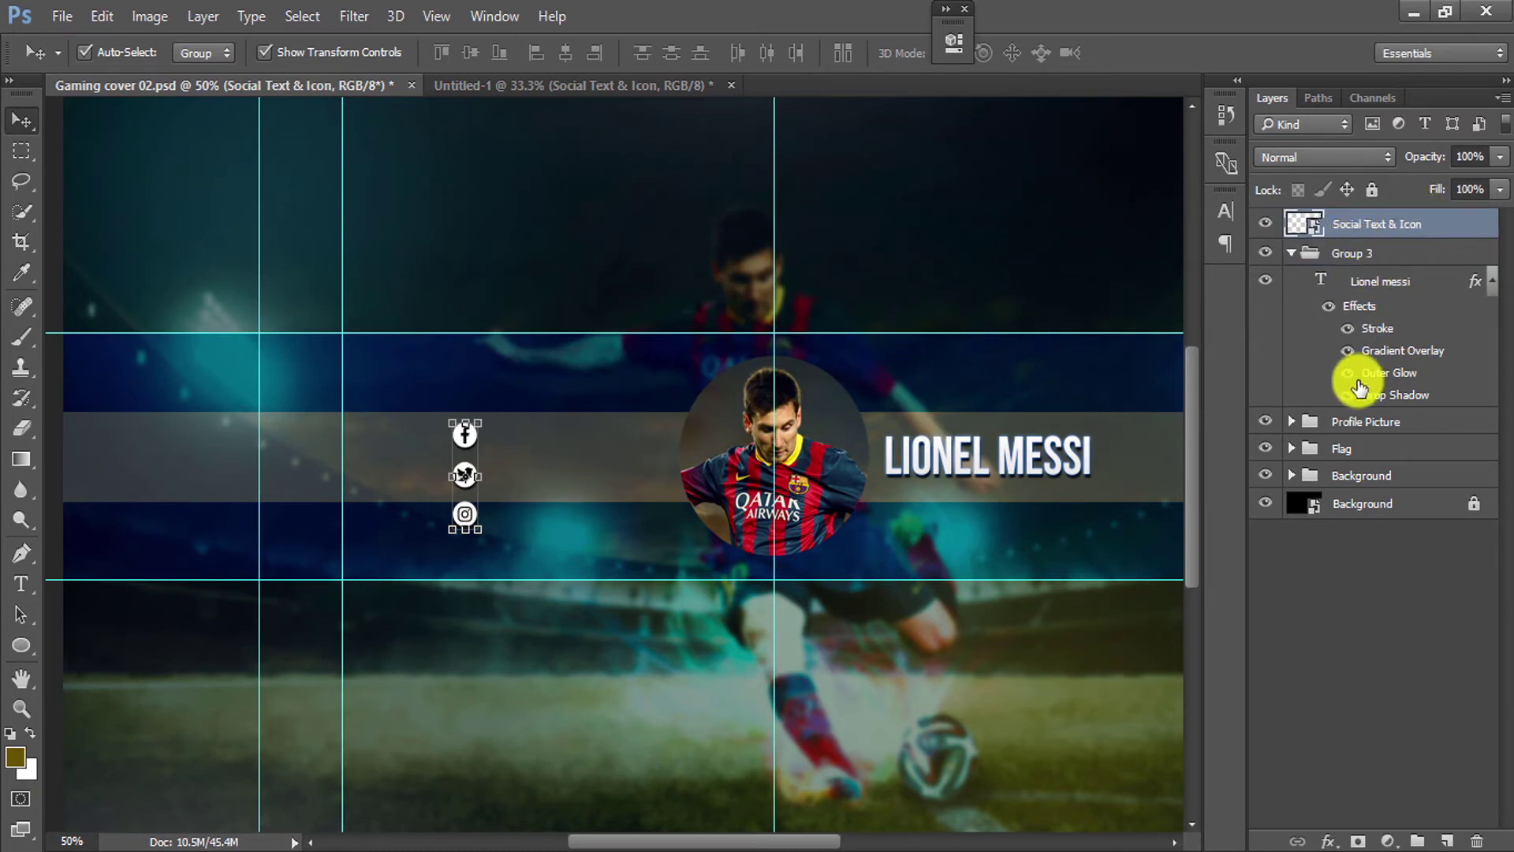
{"action": "scroll", "coordinate": [581, 484], "scroll_direction": "up", "scroll_amount": 1}
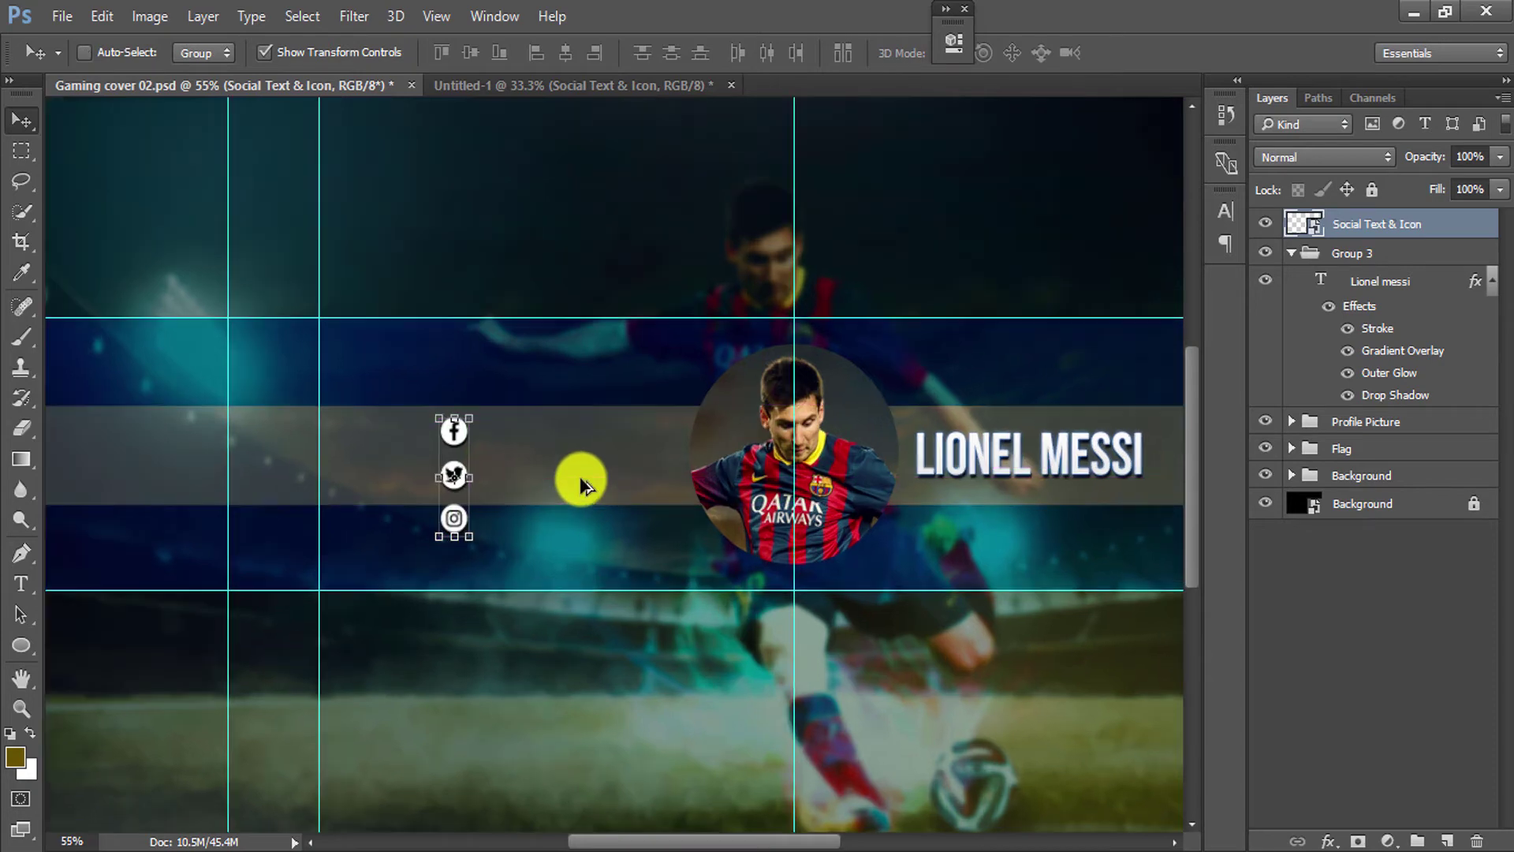
{"action": "scroll", "coordinate": [581, 484], "scroll_direction": "up", "scroll_amount": 1}
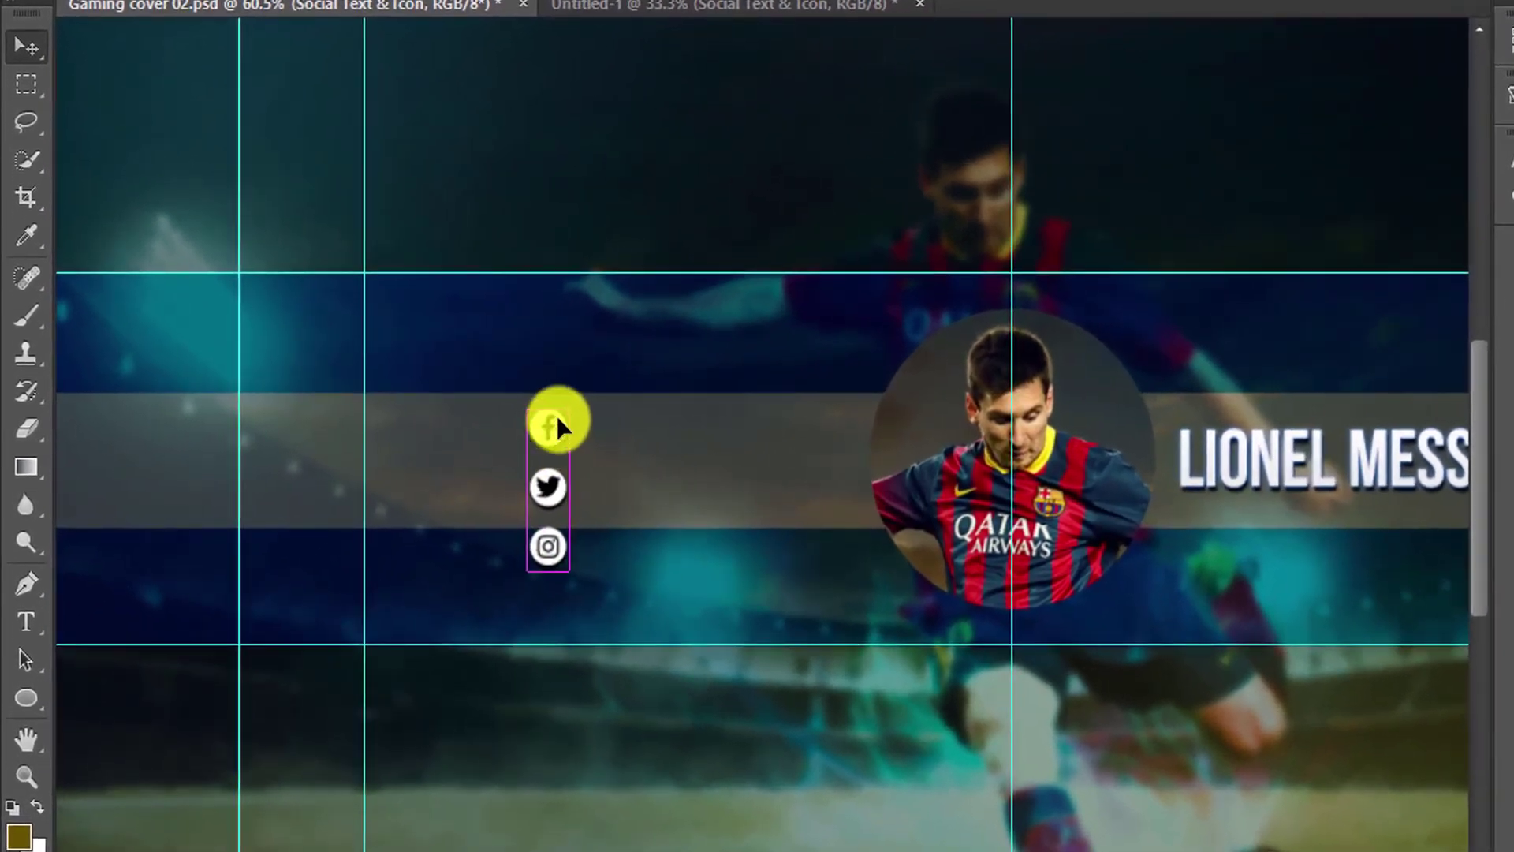
Reposition the Facebook, Twitter and Instagram icons further left on the grey band, away from the profile circle.
{"action": "left_click_drag", "start_coordinate": [453, 425], "coordinate": [533, 448]}
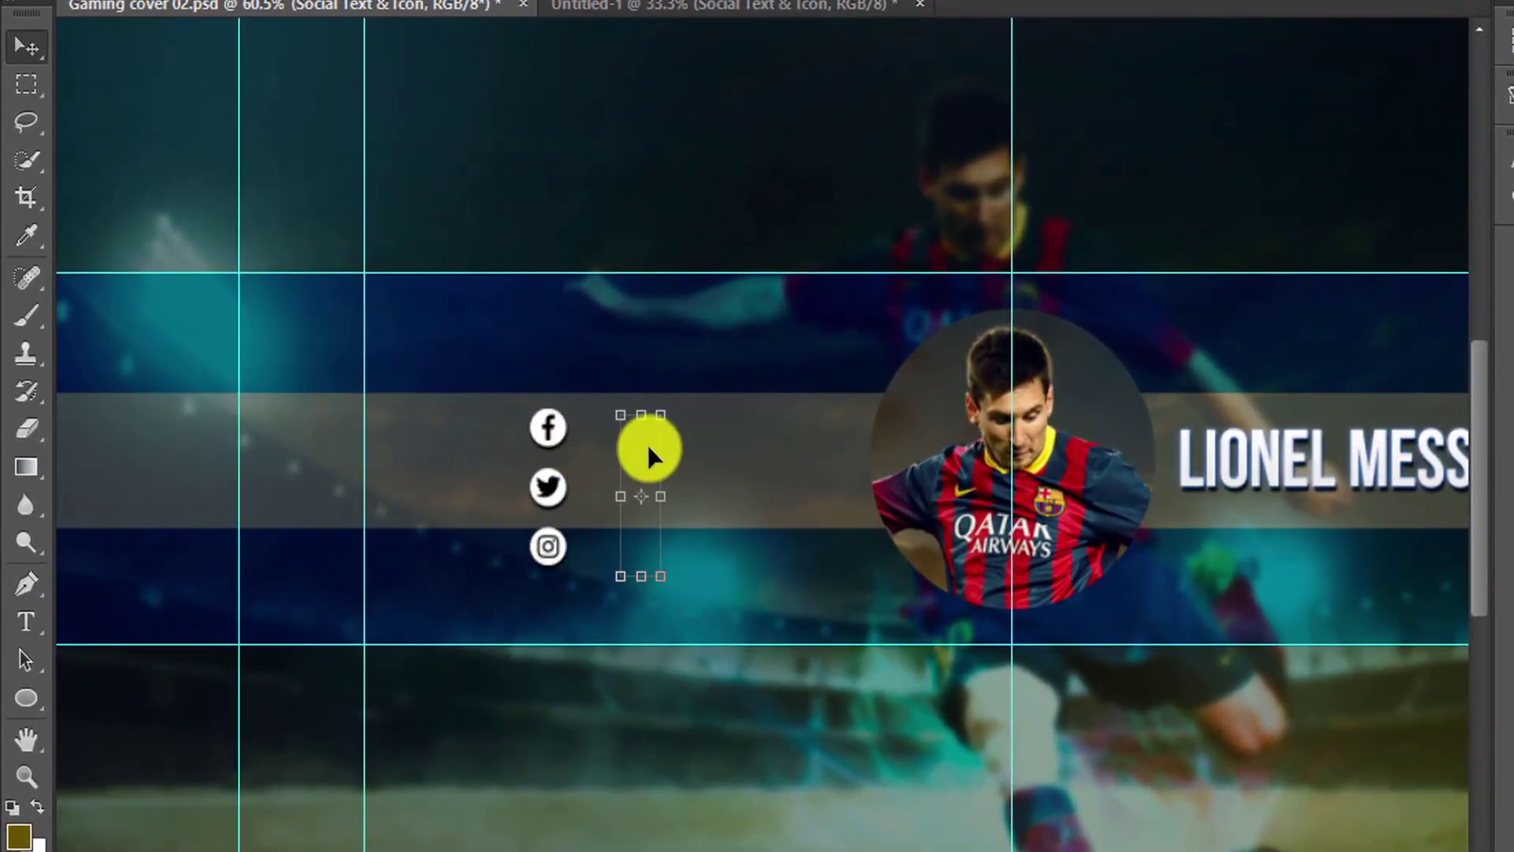
{"action": "left_click_drag", "start_coordinate": [648, 448], "coordinate": [694, 457]}
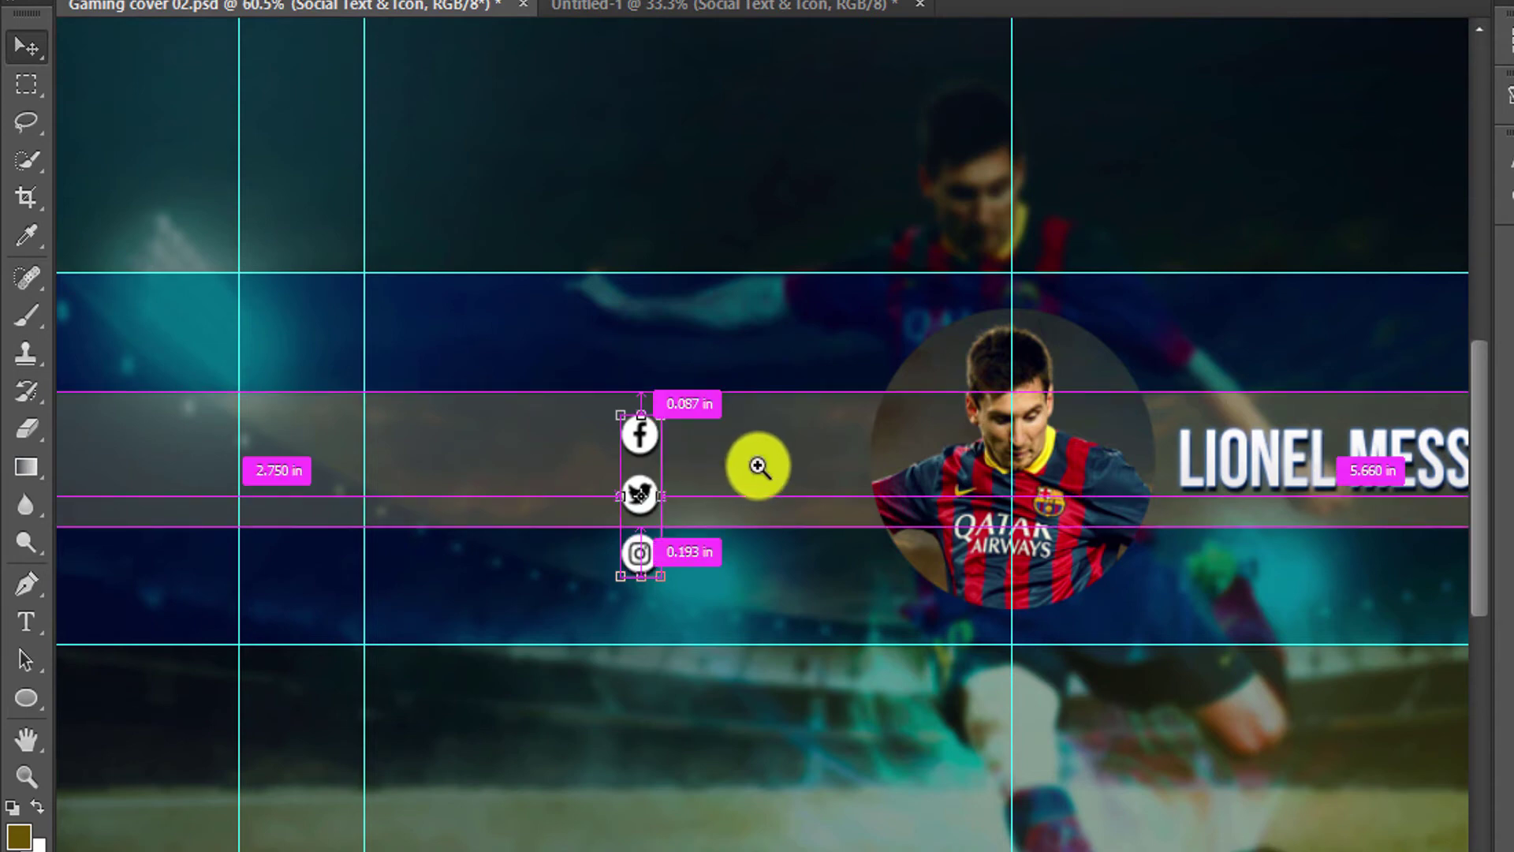
{"action": "left_click", "coordinate": [759, 467]}
{"action": "left_click_drag", "start_coordinate": [794, 470], "coordinate": [660, 463]}
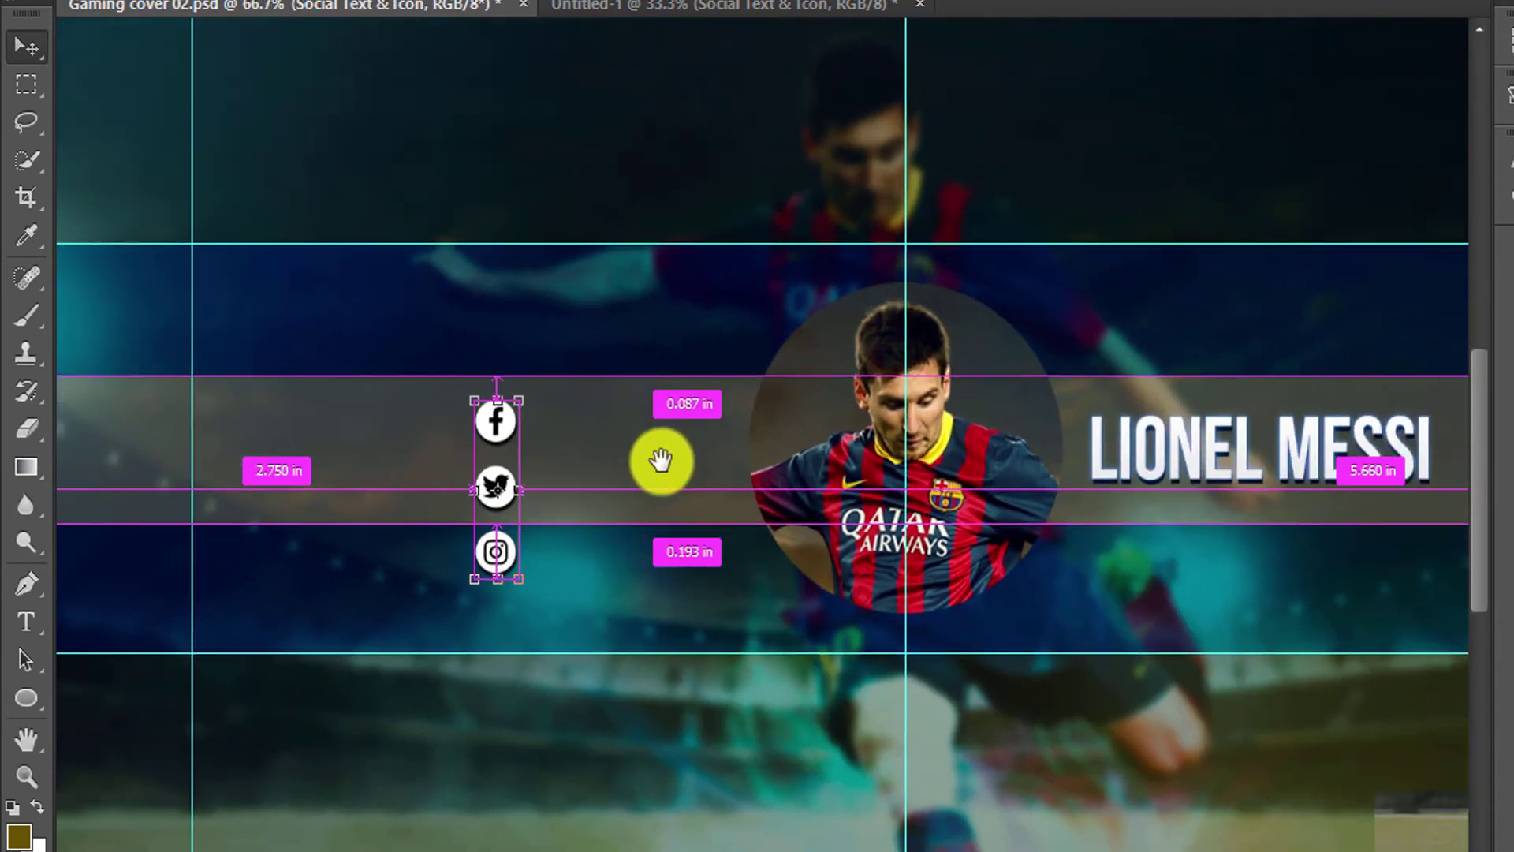
{"action": "mouse_move", "coordinate": [529, 466]}
{"action": "left_mouse_down"}
{"action": "mouse_move", "coordinate": [423, 404]}
{"action": "mouse_move", "coordinate": [355, 395]}
{"action": "left_mouse_up"}
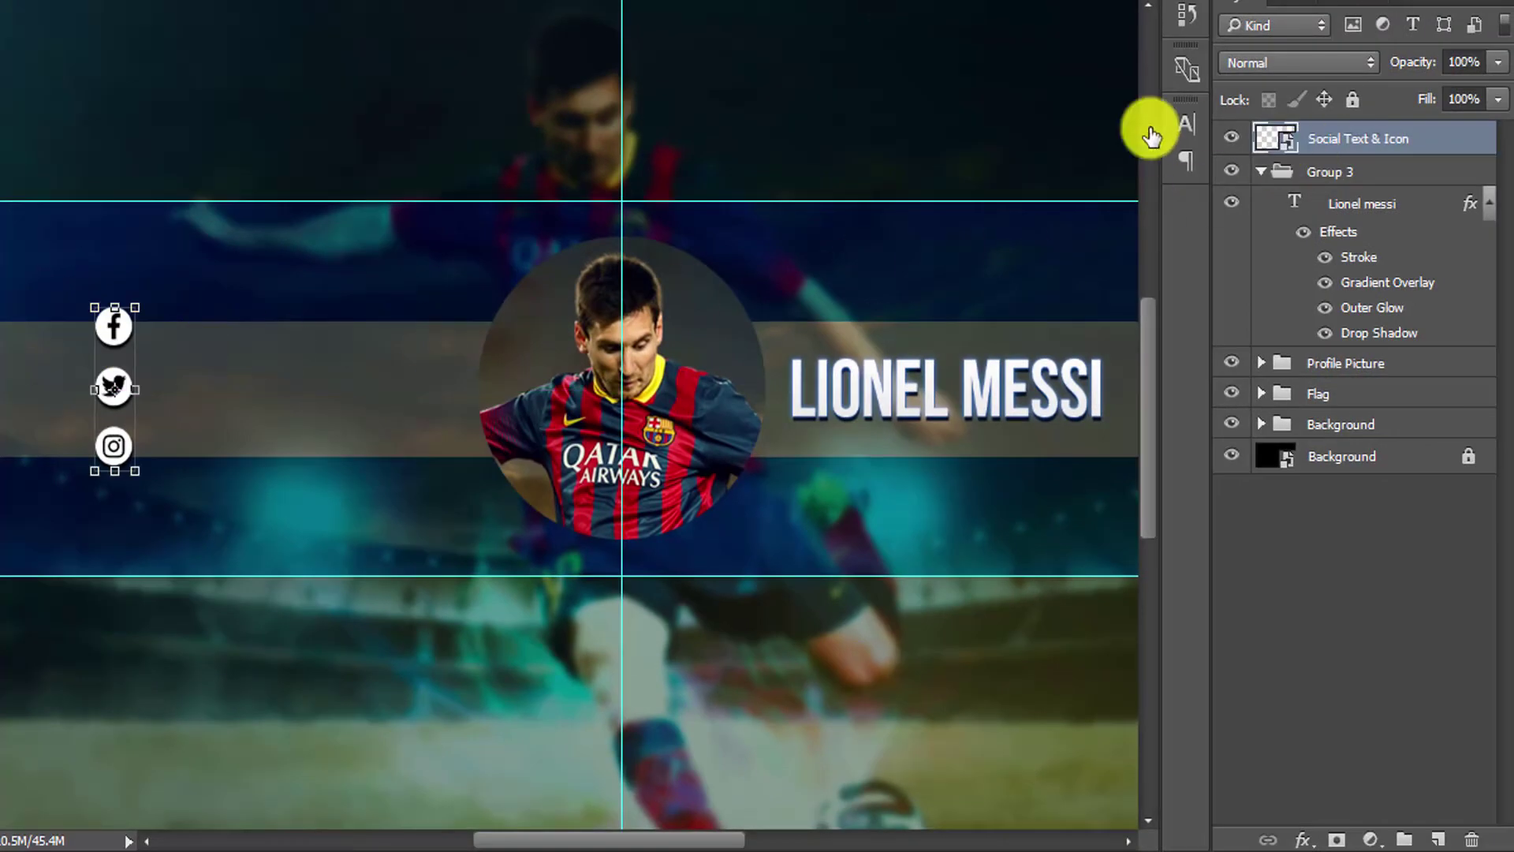
Add Layer 2 below Social Text & Icon and start Nexa Light Regular text beside the Facebook icon.
{"action": "left_click", "coordinate": [1438, 838]}
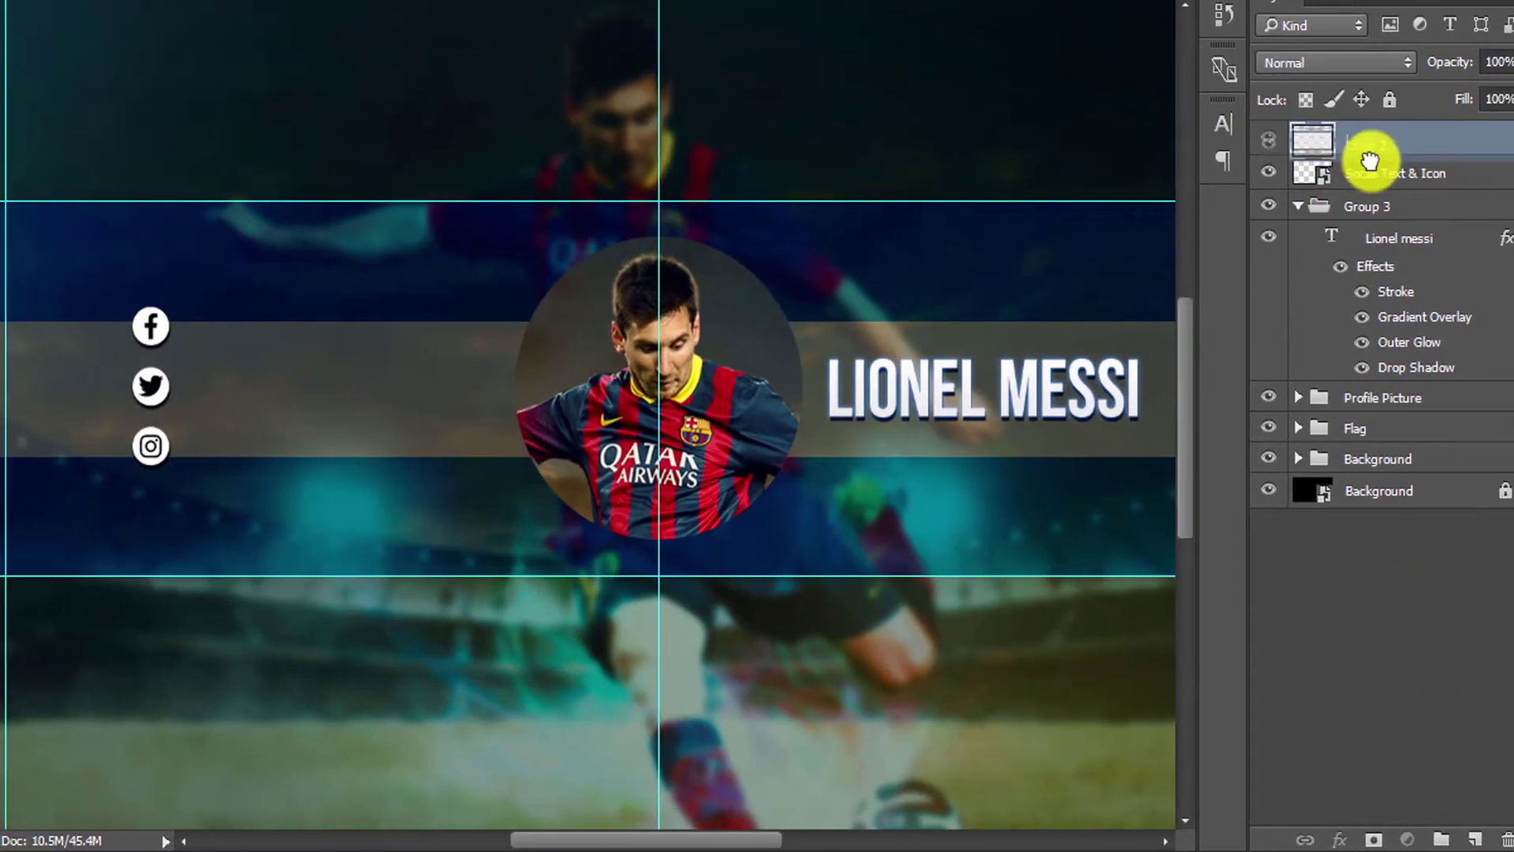
{"action": "left_click_drag", "start_coordinate": [1364, 144], "coordinate": [1364, 187]}
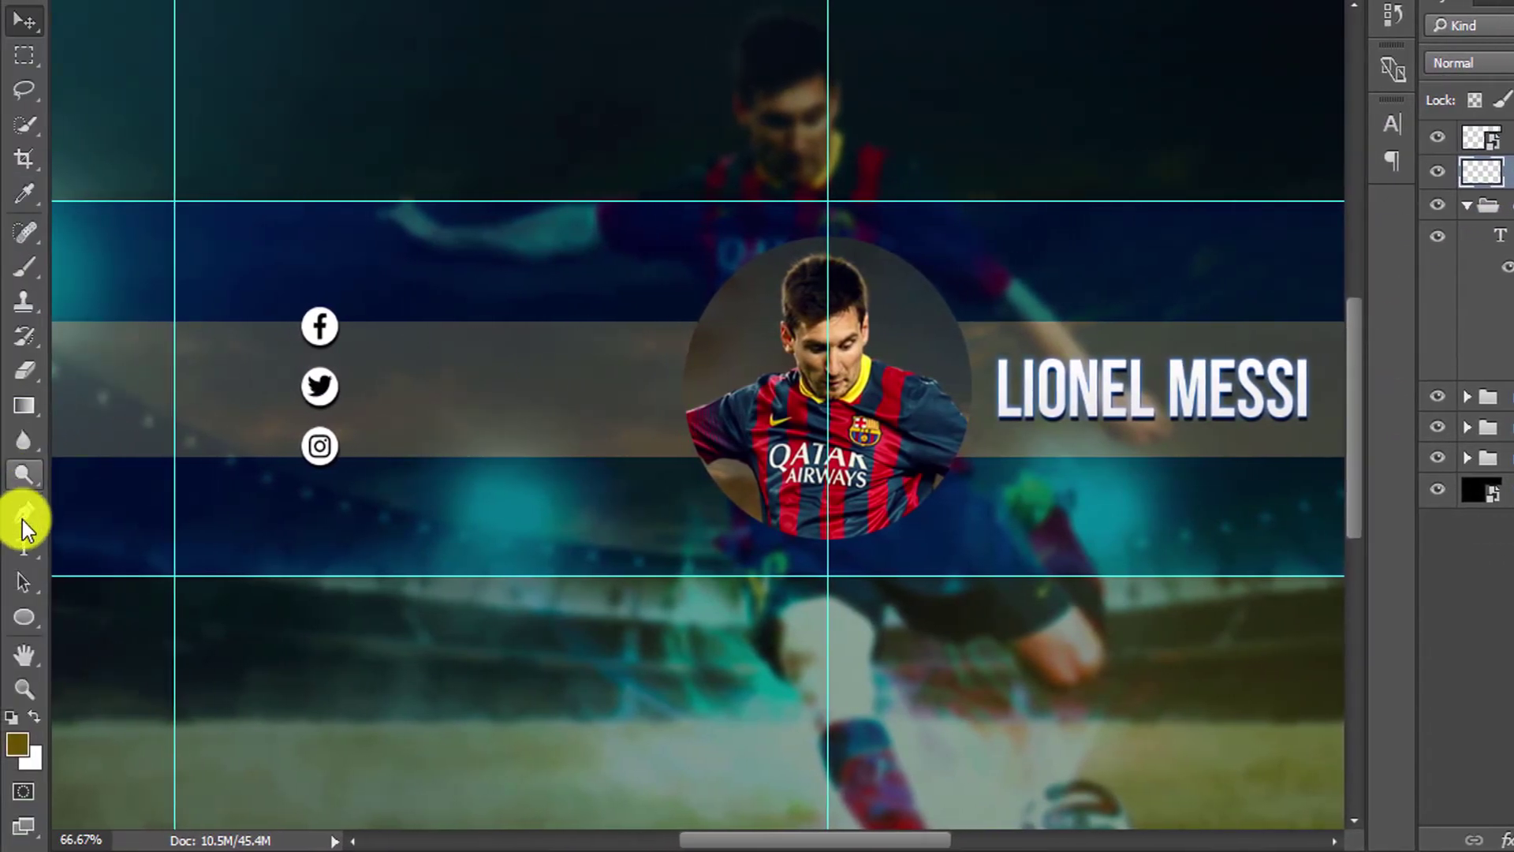
{"action": "left_click", "coordinate": [24, 547]}
{"action": "left_click", "coordinate": [352, 325]}
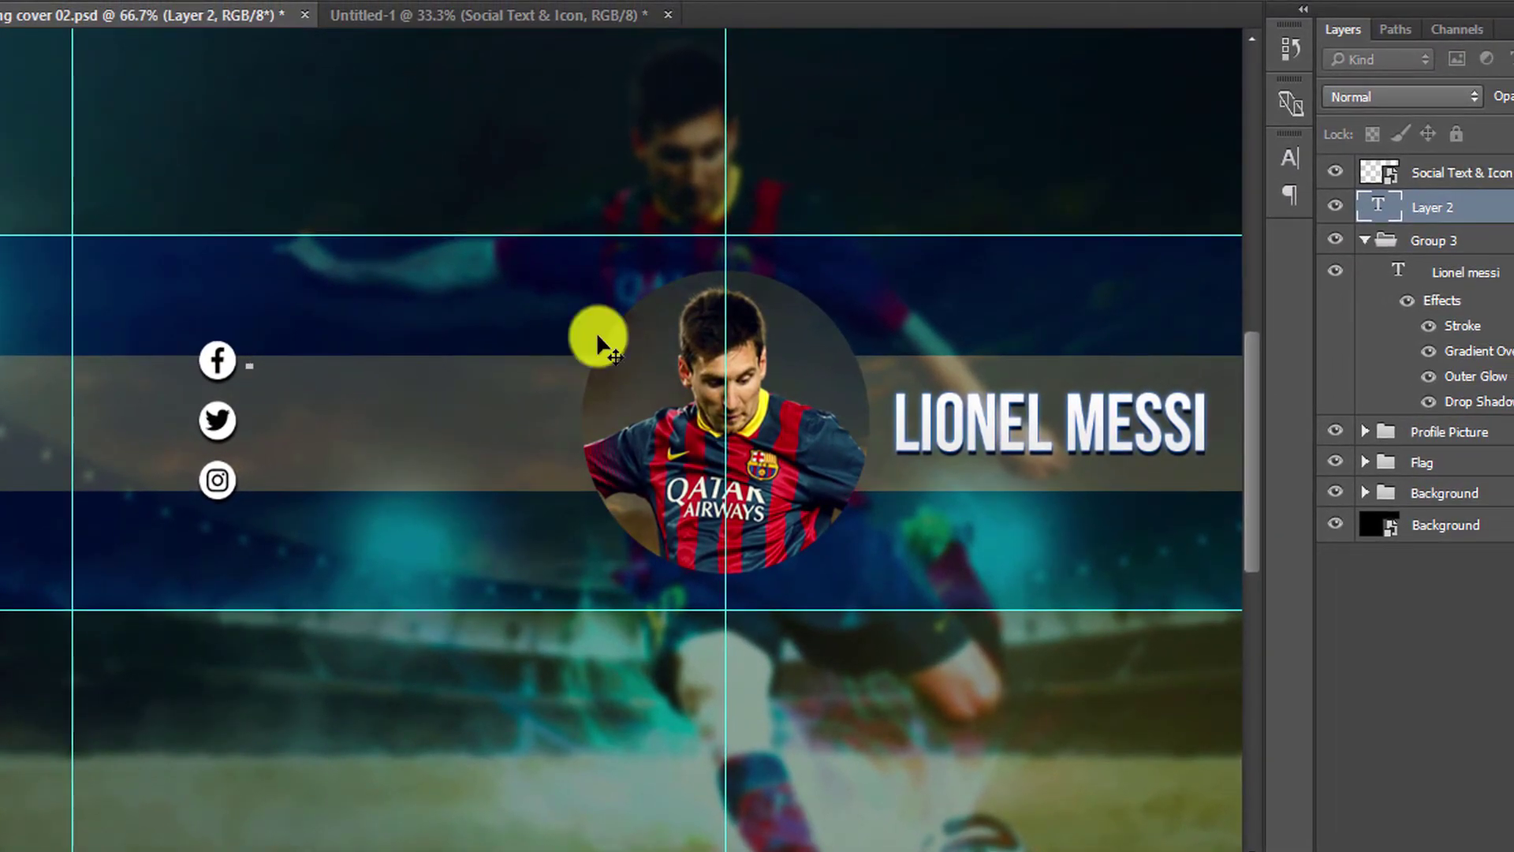
{"action": "left_click", "coordinate": [1295, 162]}
{"action": "left_click", "coordinate": [1109, 171]}
{"action": "left_click", "coordinate": [1033, 211]}
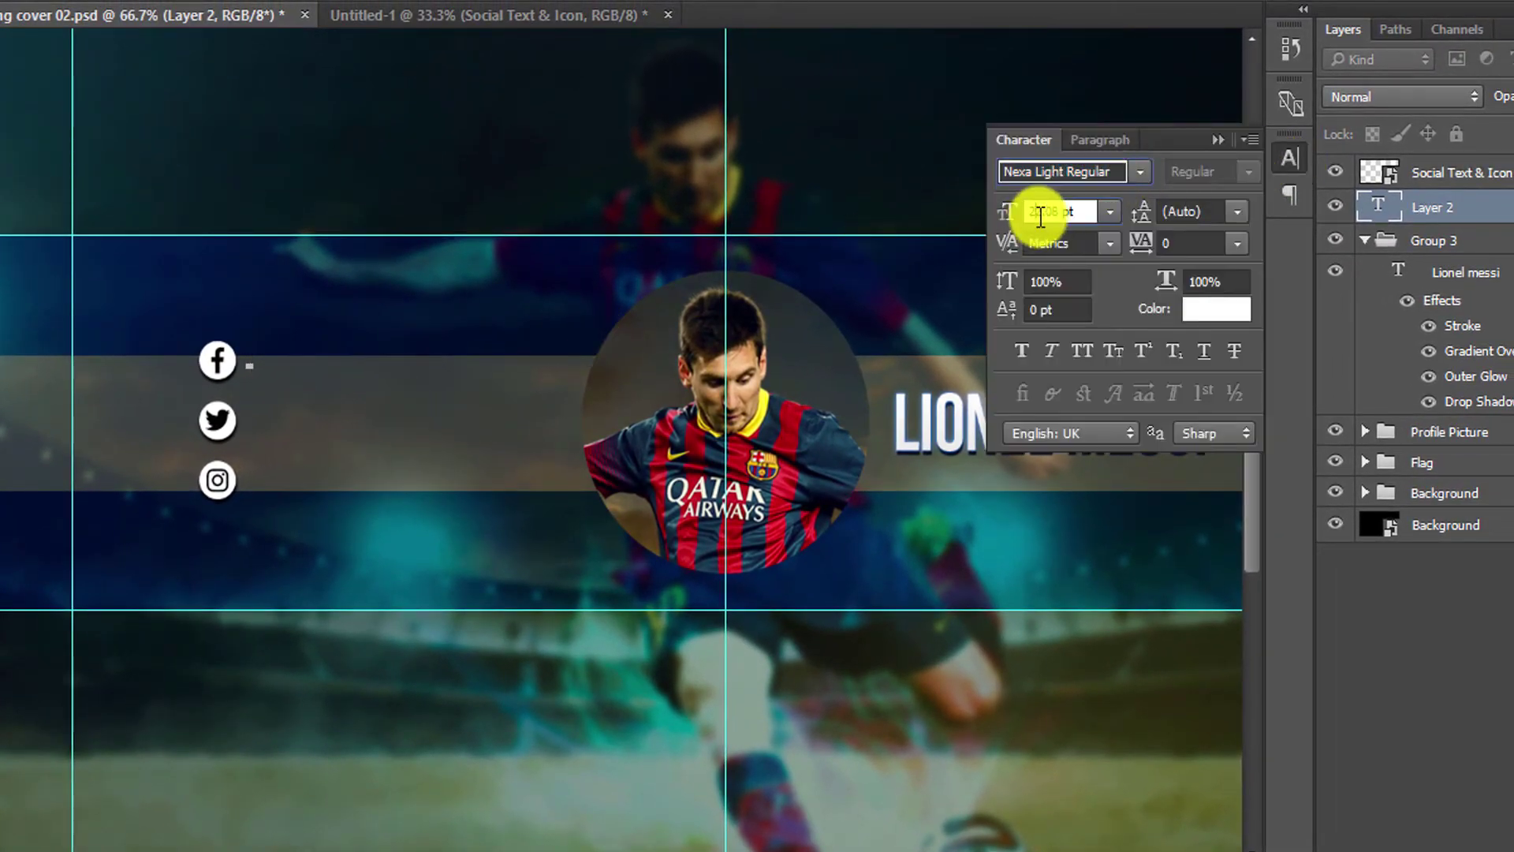
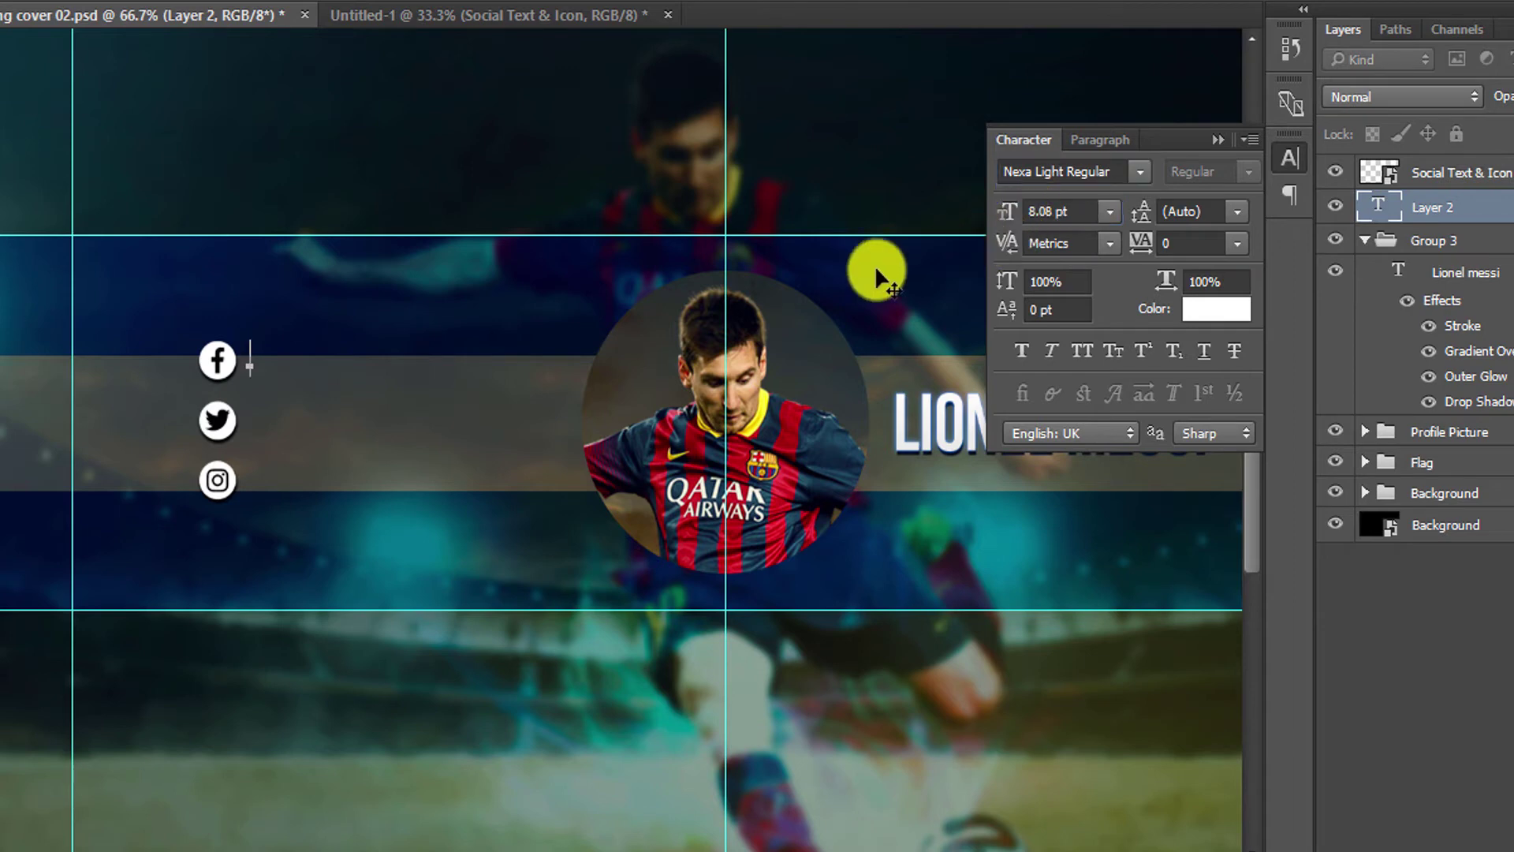
Add a '/ Facebook' text label beside the Facebook icon.
{"action": "type", "text": "/"}
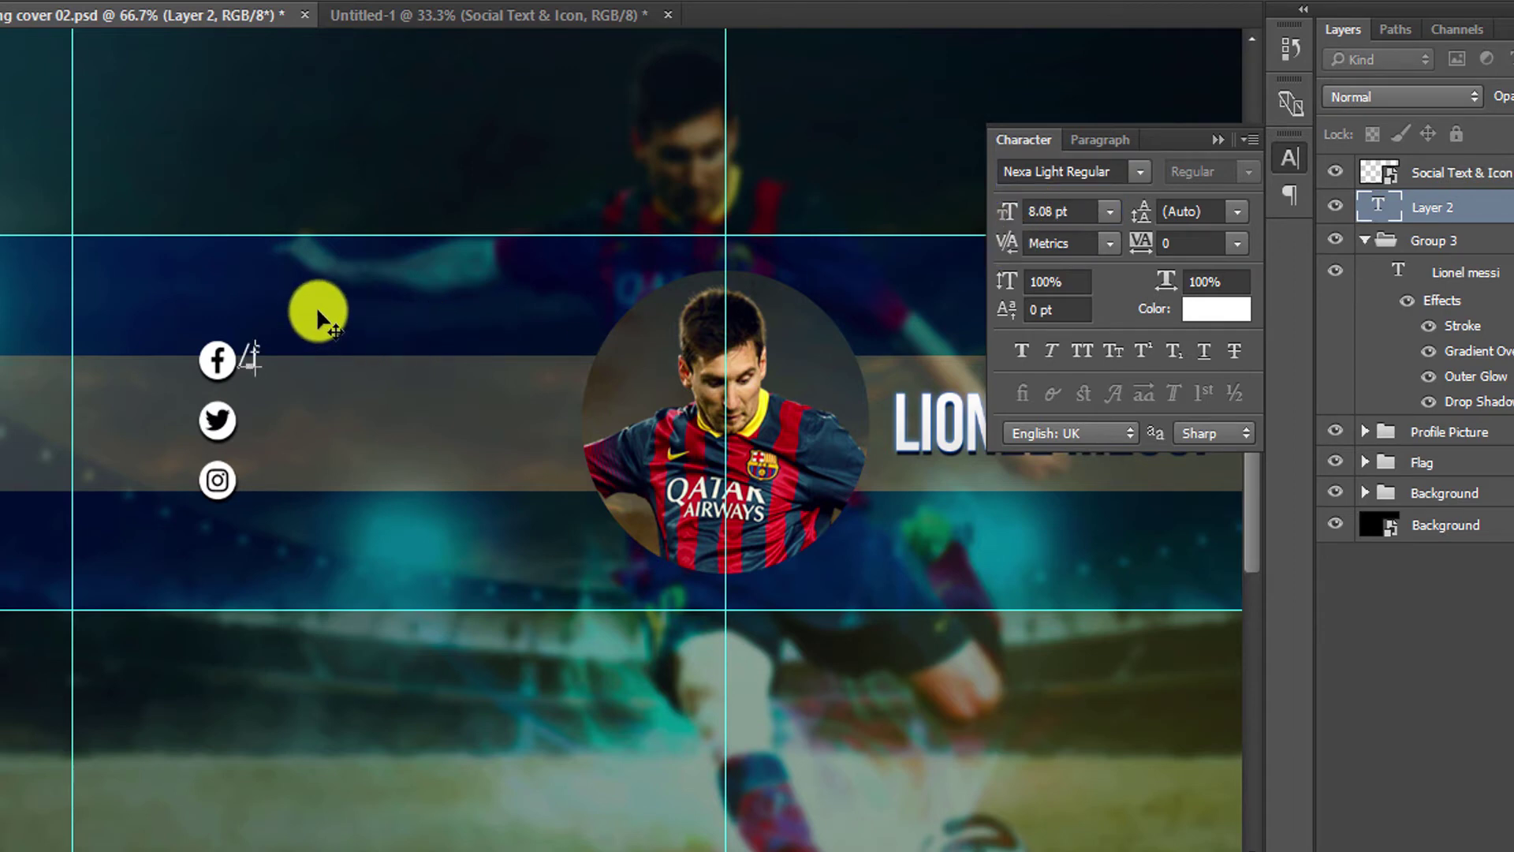
{"action": "type", "text": " Face"}
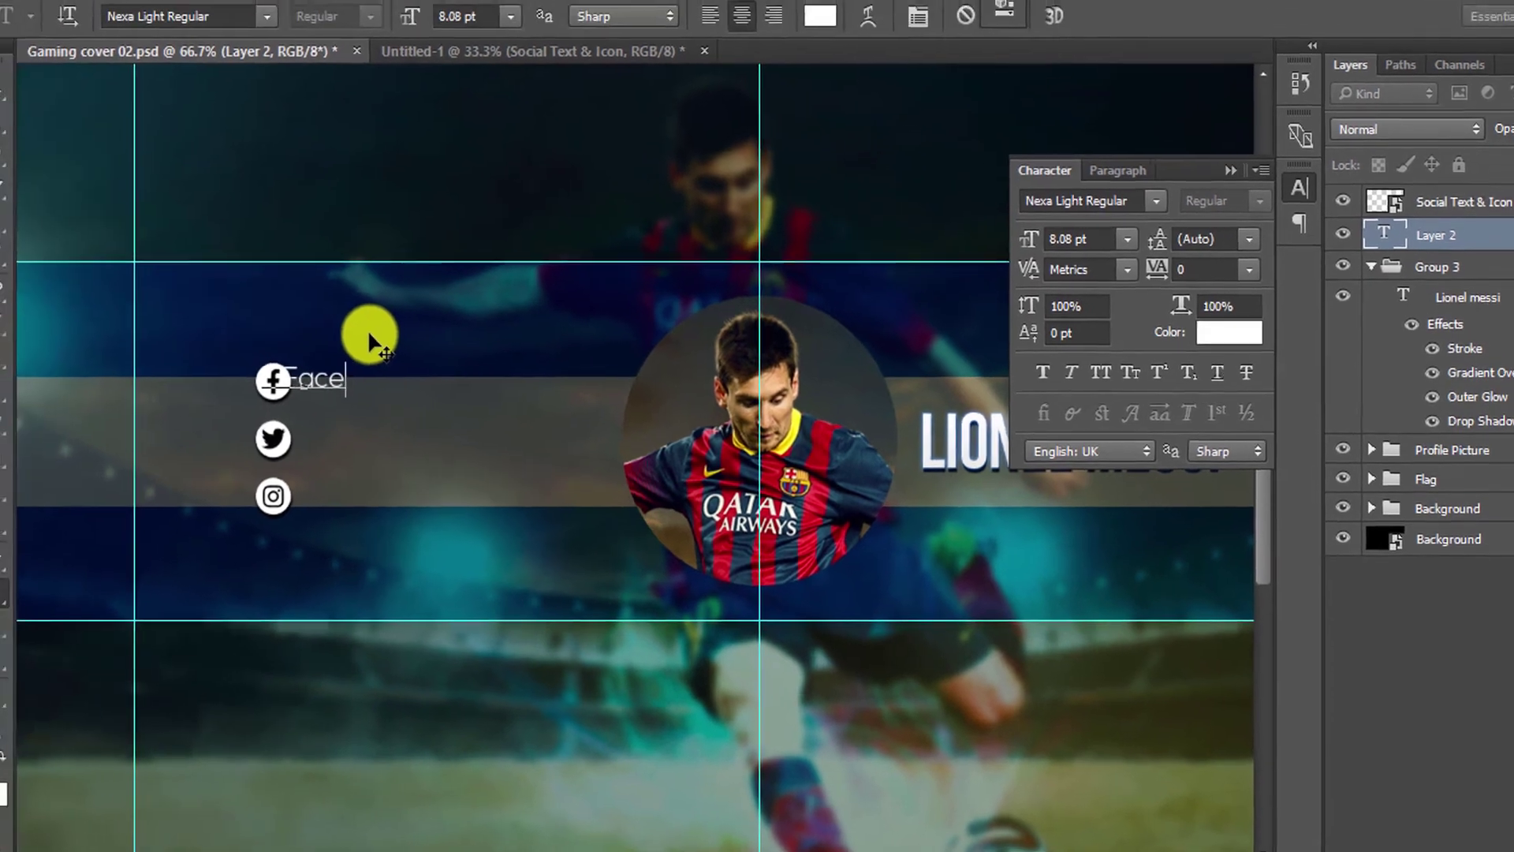
{"action": "type", "text": "book"}
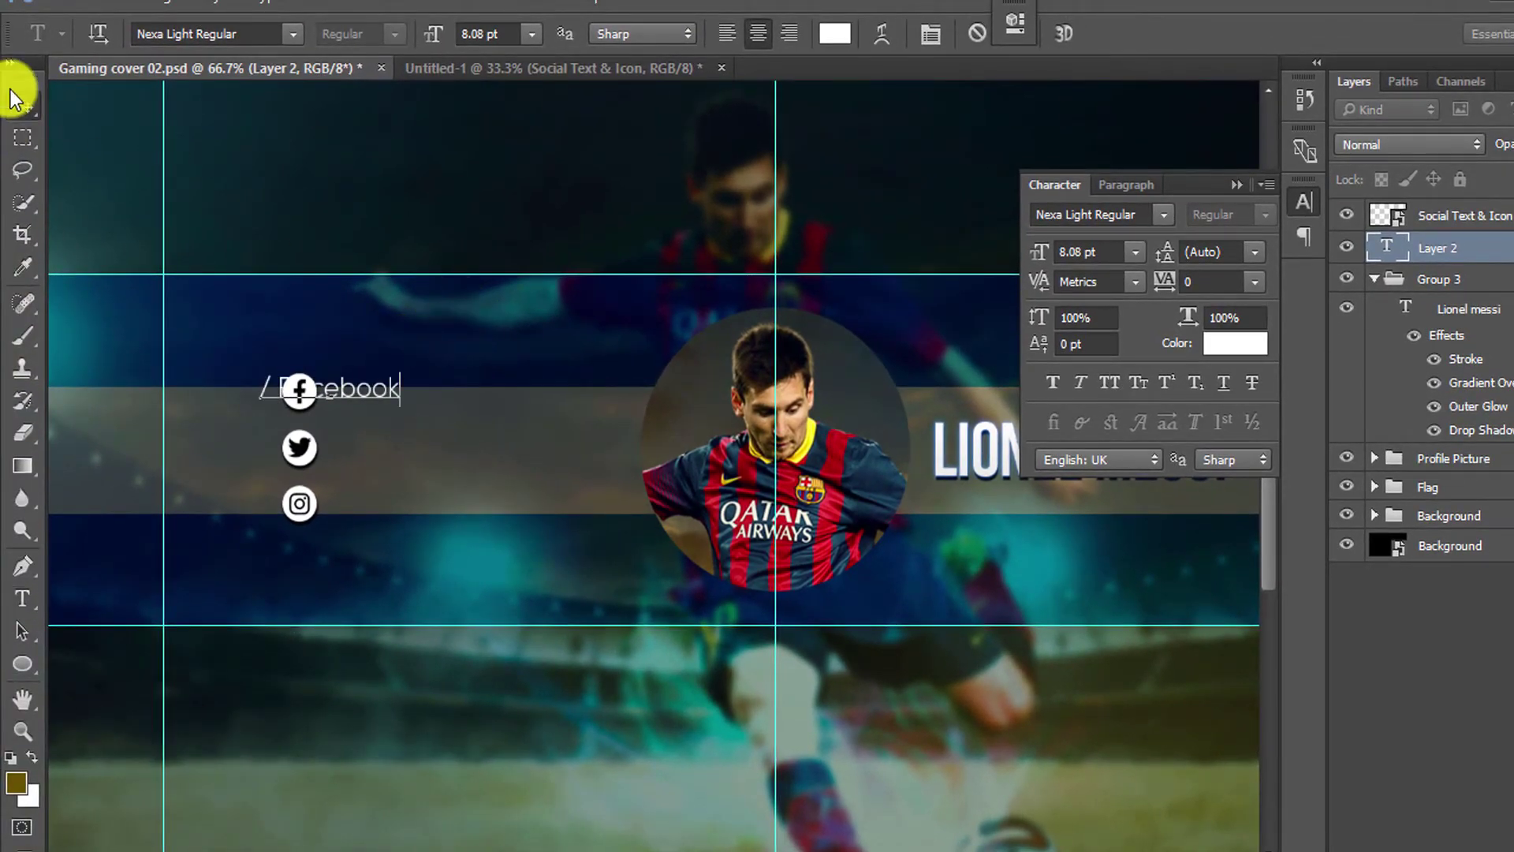
{"action": "left_click", "coordinate": [22, 105]}
{"action": "double_click", "coordinate": [1386, 244]}
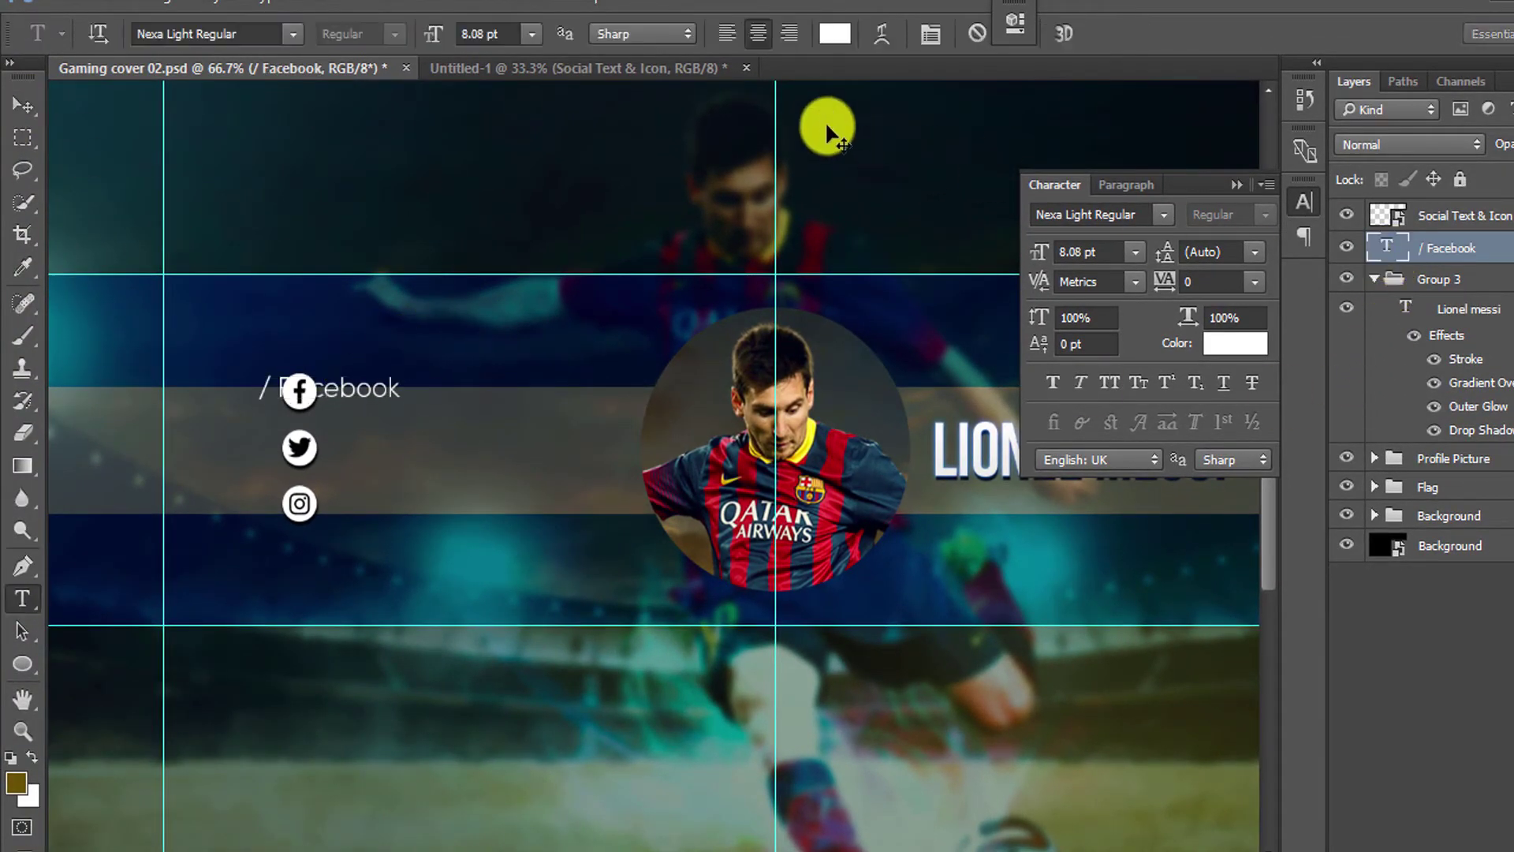
{"action": "left_click", "coordinate": [22, 115]}
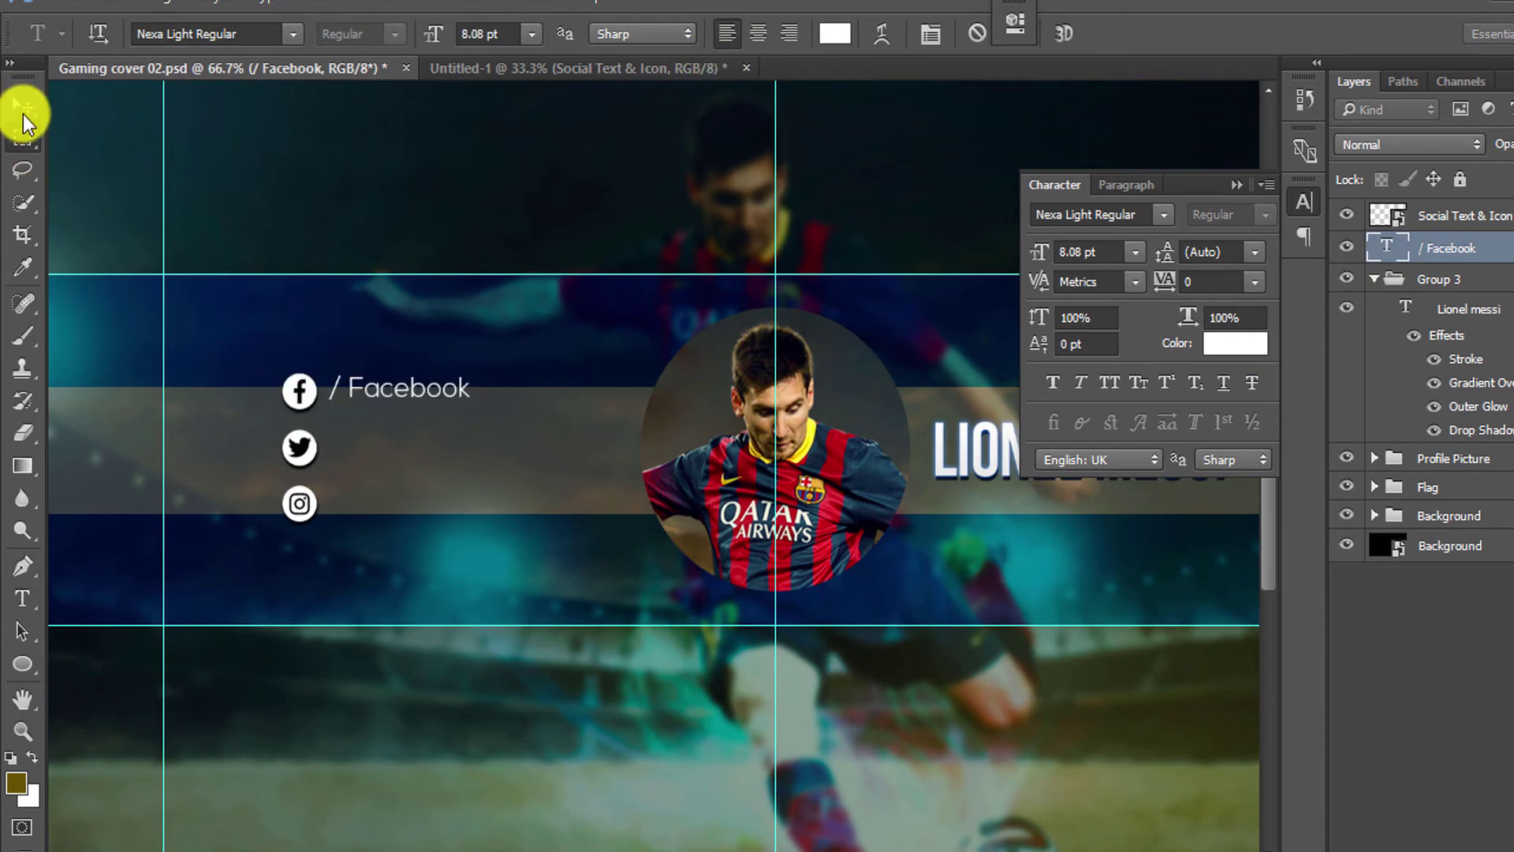
Make the label All Caps at 7.08 pt with Faux Bold.
{"action": "left_click", "coordinate": [1120, 382]}
{"action": "left_click", "coordinate": [1119, 382]}
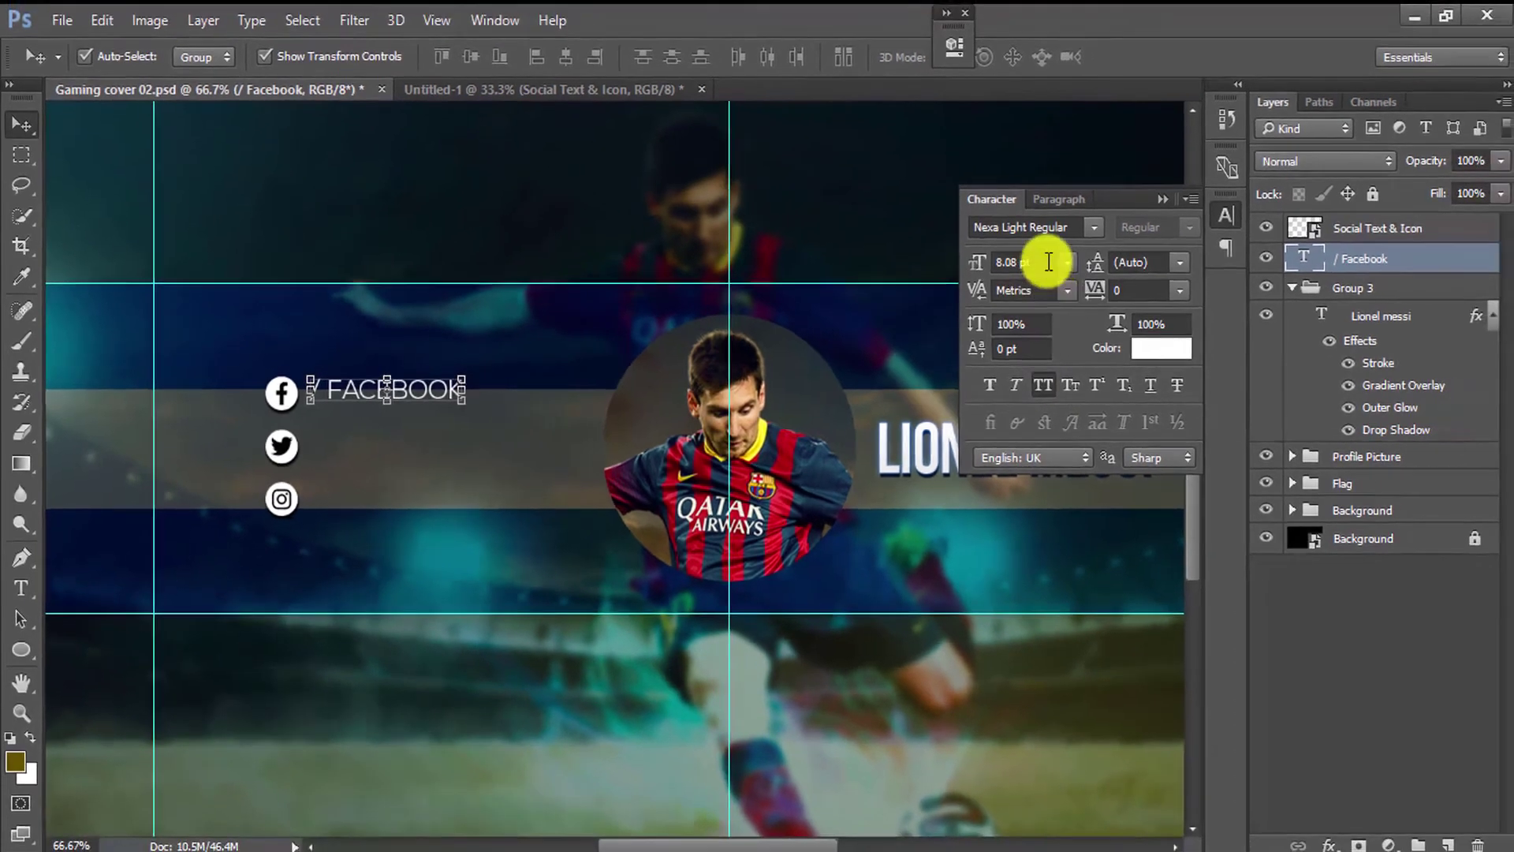
{"action": "left_click", "coordinate": [1050, 264]}
{"action": "type", "text": "7.08"}
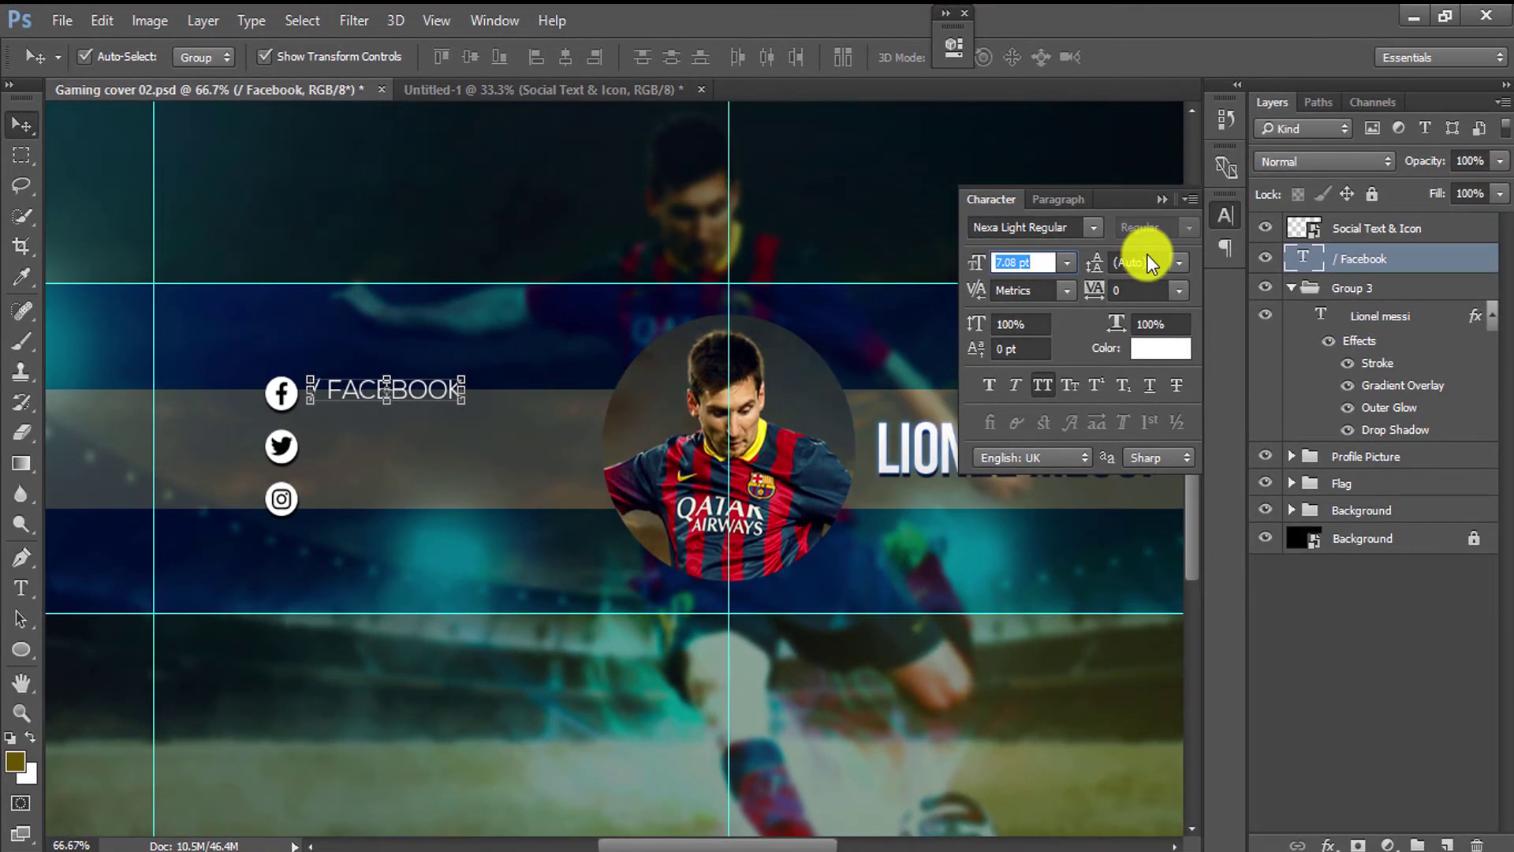
{"action": "key", "text": "Return"}
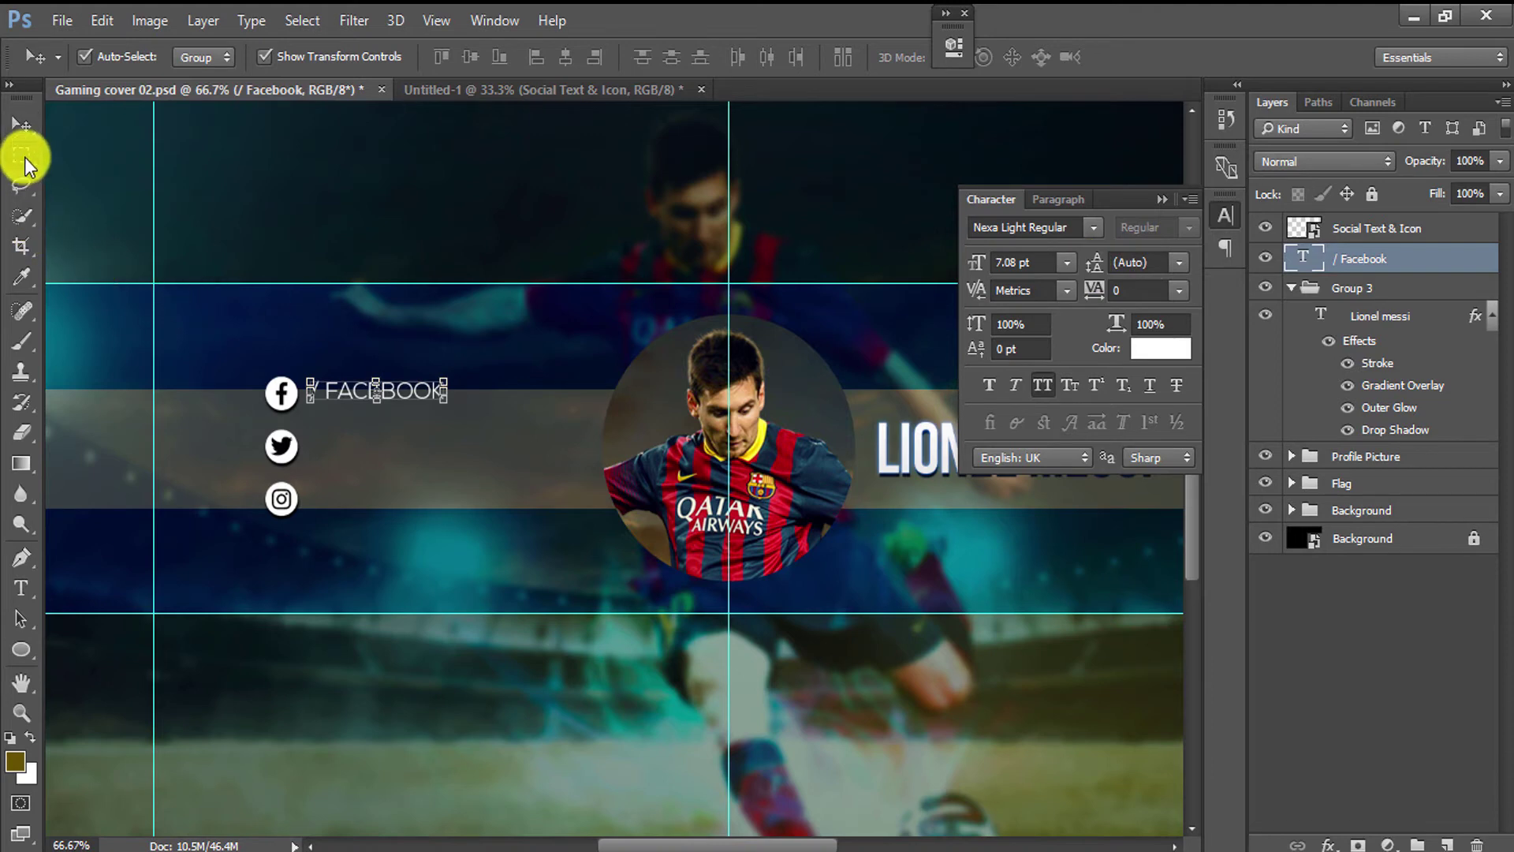
{"action": "left_click", "coordinate": [21, 156]}
{"action": "key", "text": "v"}
{"action": "left_click", "coordinate": [989, 385]}
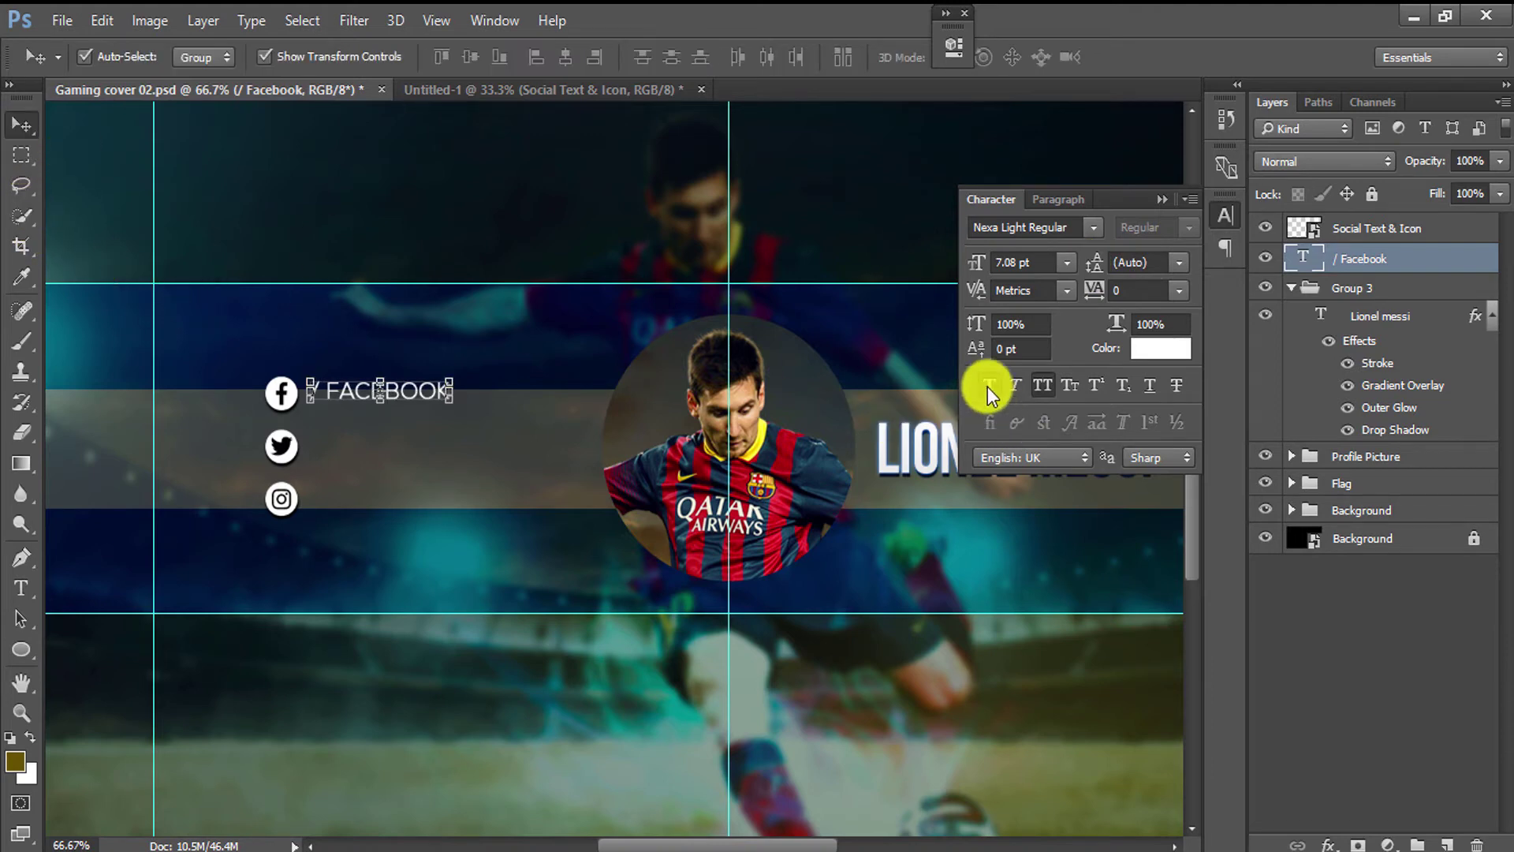
Move the FACEBOOK label closer beside the Facebook icon.
{"action": "left_click", "coordinate": [408, 390]}
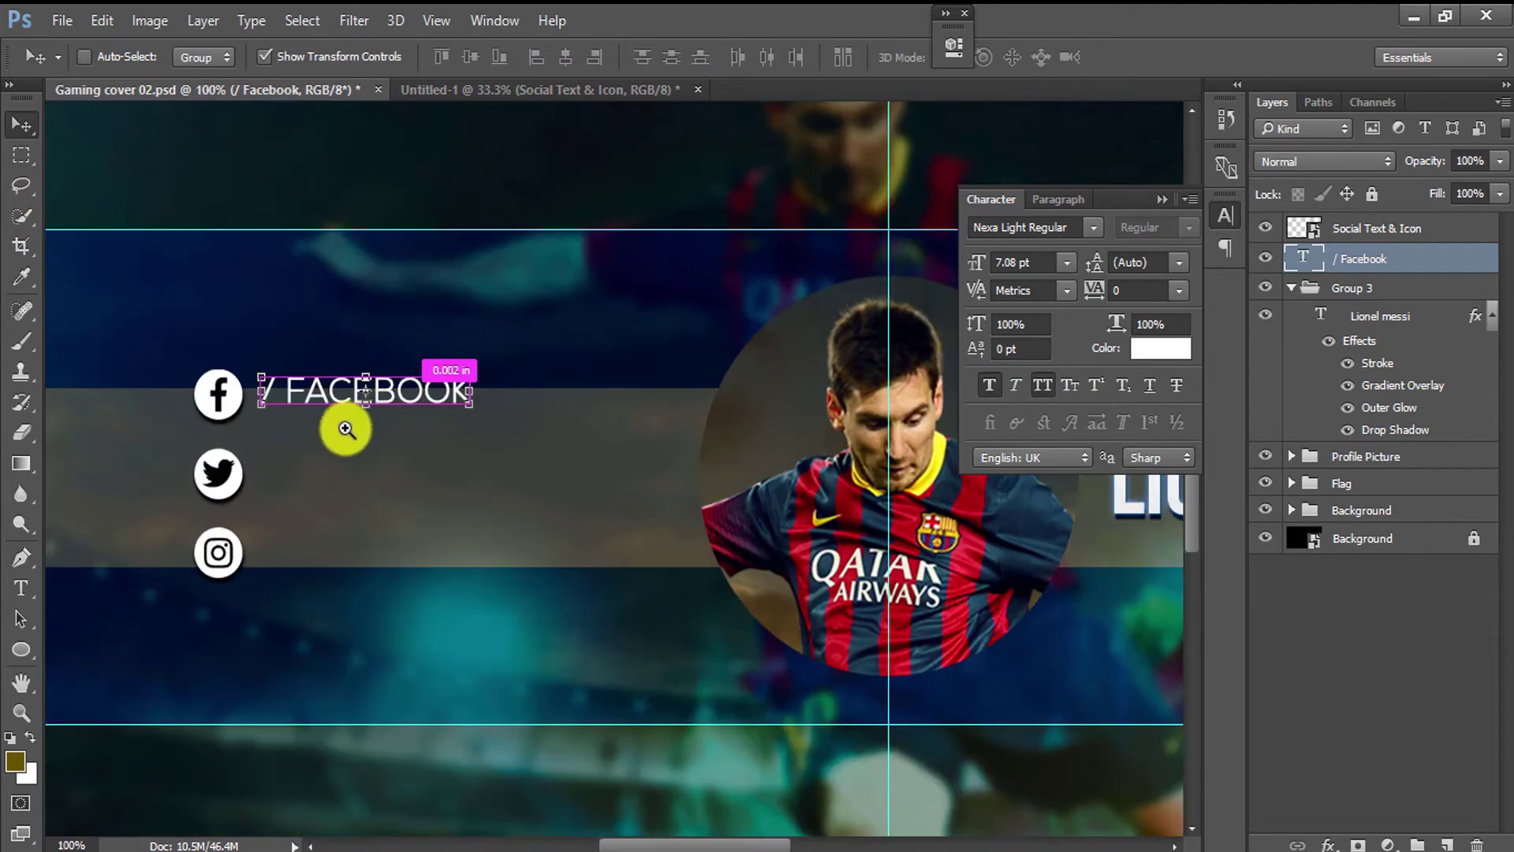
{"action": "scroll", "coordinate": [456, 464], "scroll_direction": "down", "scroll_amount": 2}
{"action": "scroll", "coordinate": [536, 476], "scroll_direction": "up", "scroll_amount": 2}
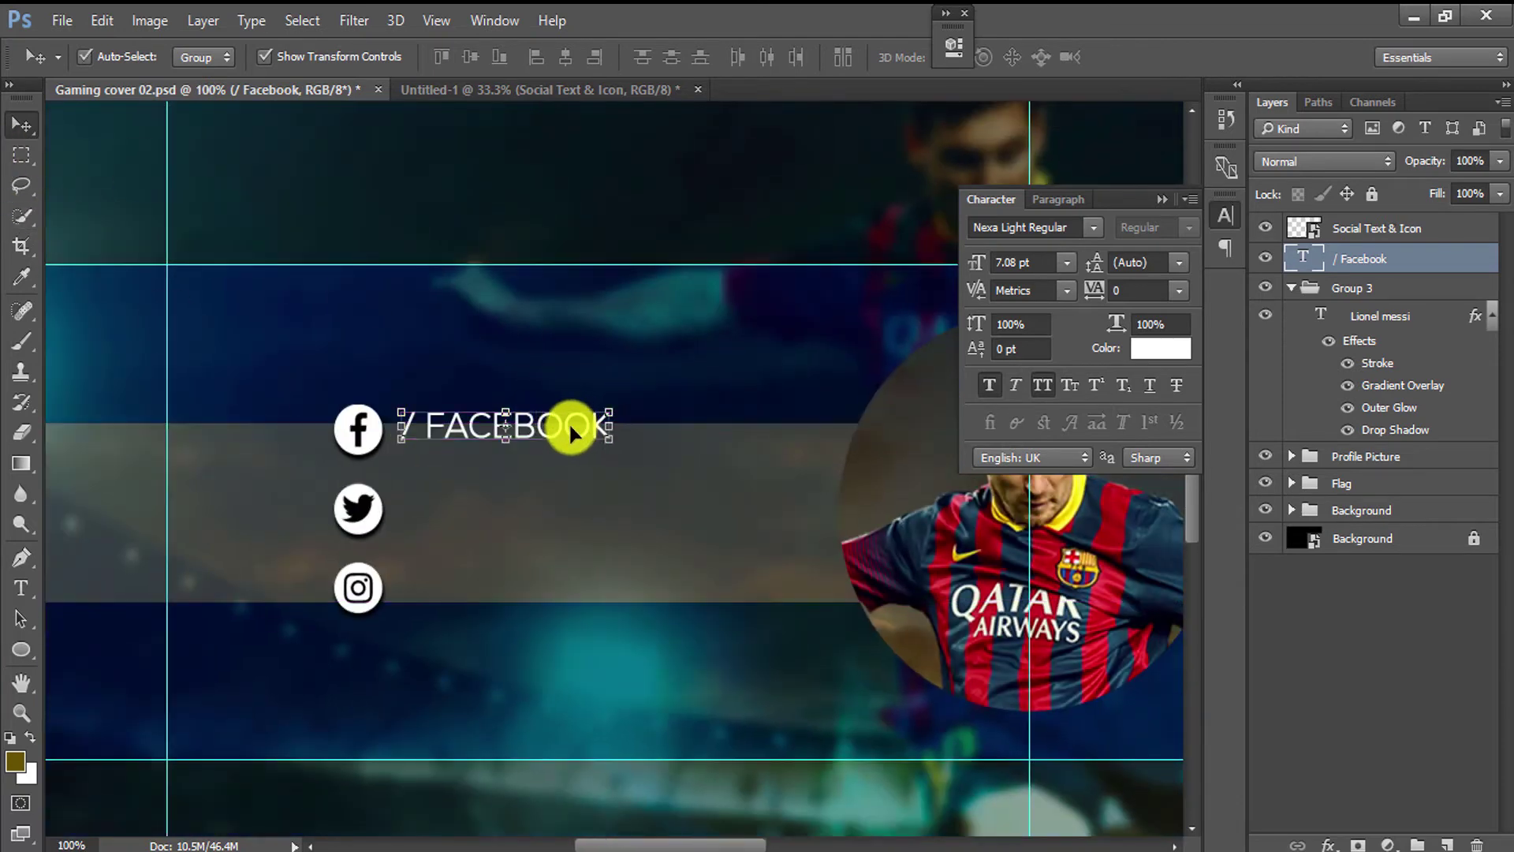
{"action": "left_click_drag", "start_coordinate": [569, 422], "coordinate": [574, 515]}
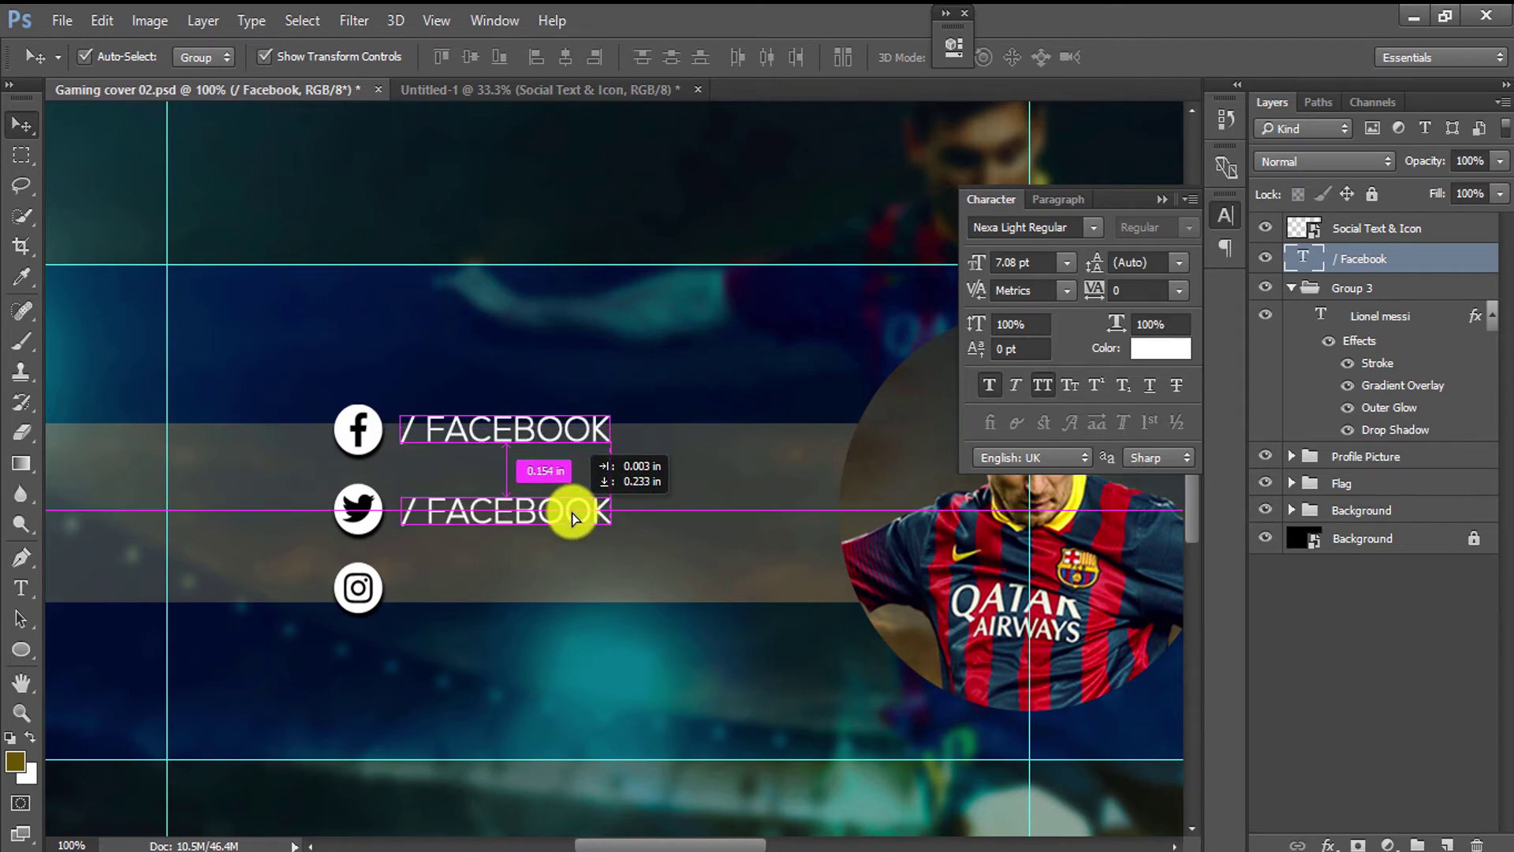
Duplicate the label beside the Twitter and Instagram icons.
{"action": "left_click_drag", "start_coordinate": [573, 516], "coordinate": [575, 516]}
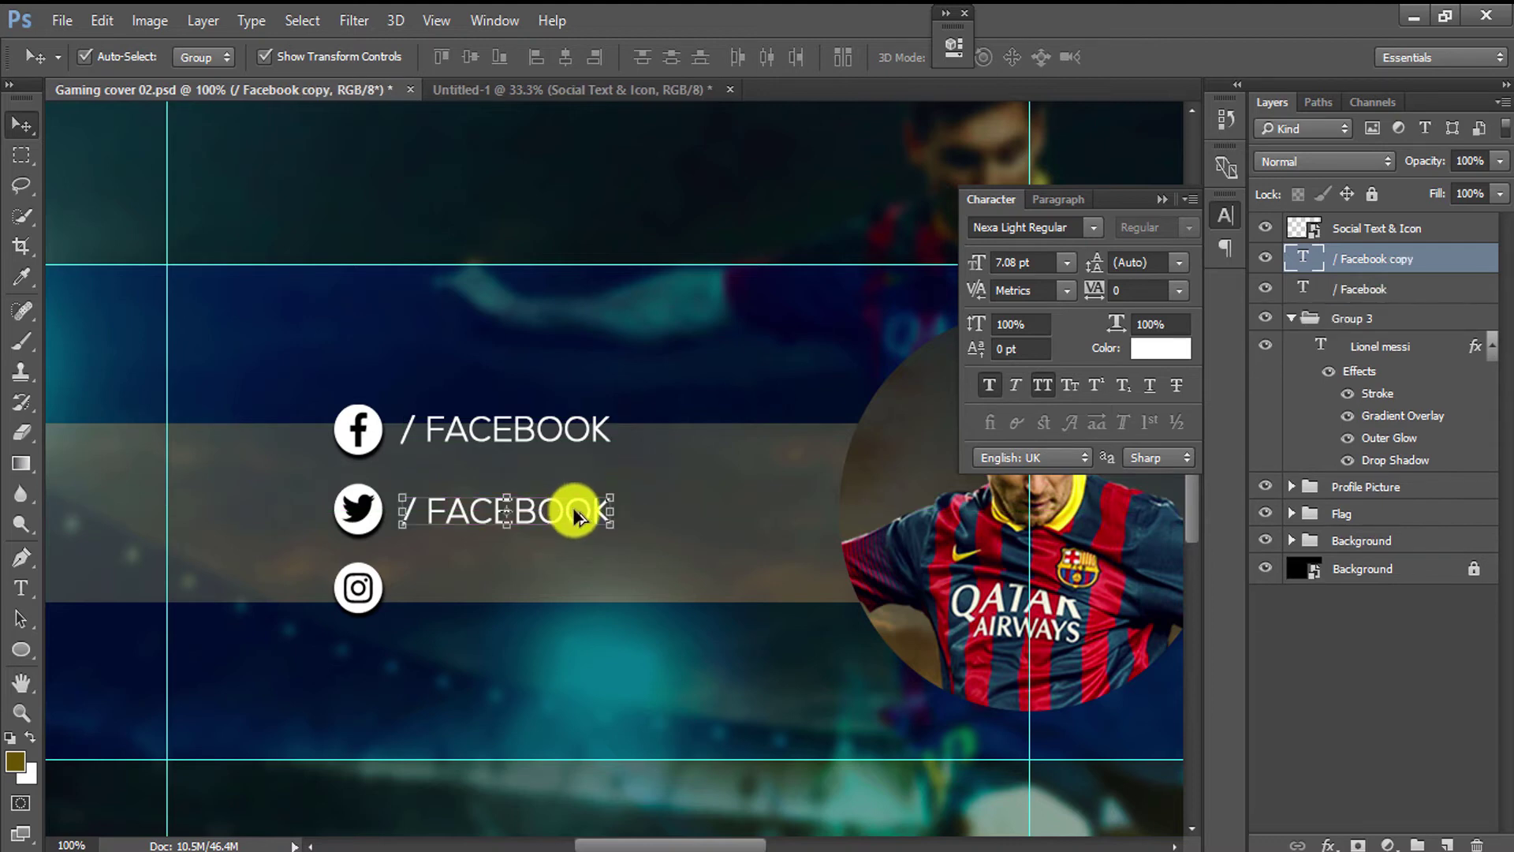
{"action": "key", "text": "ctrl"}
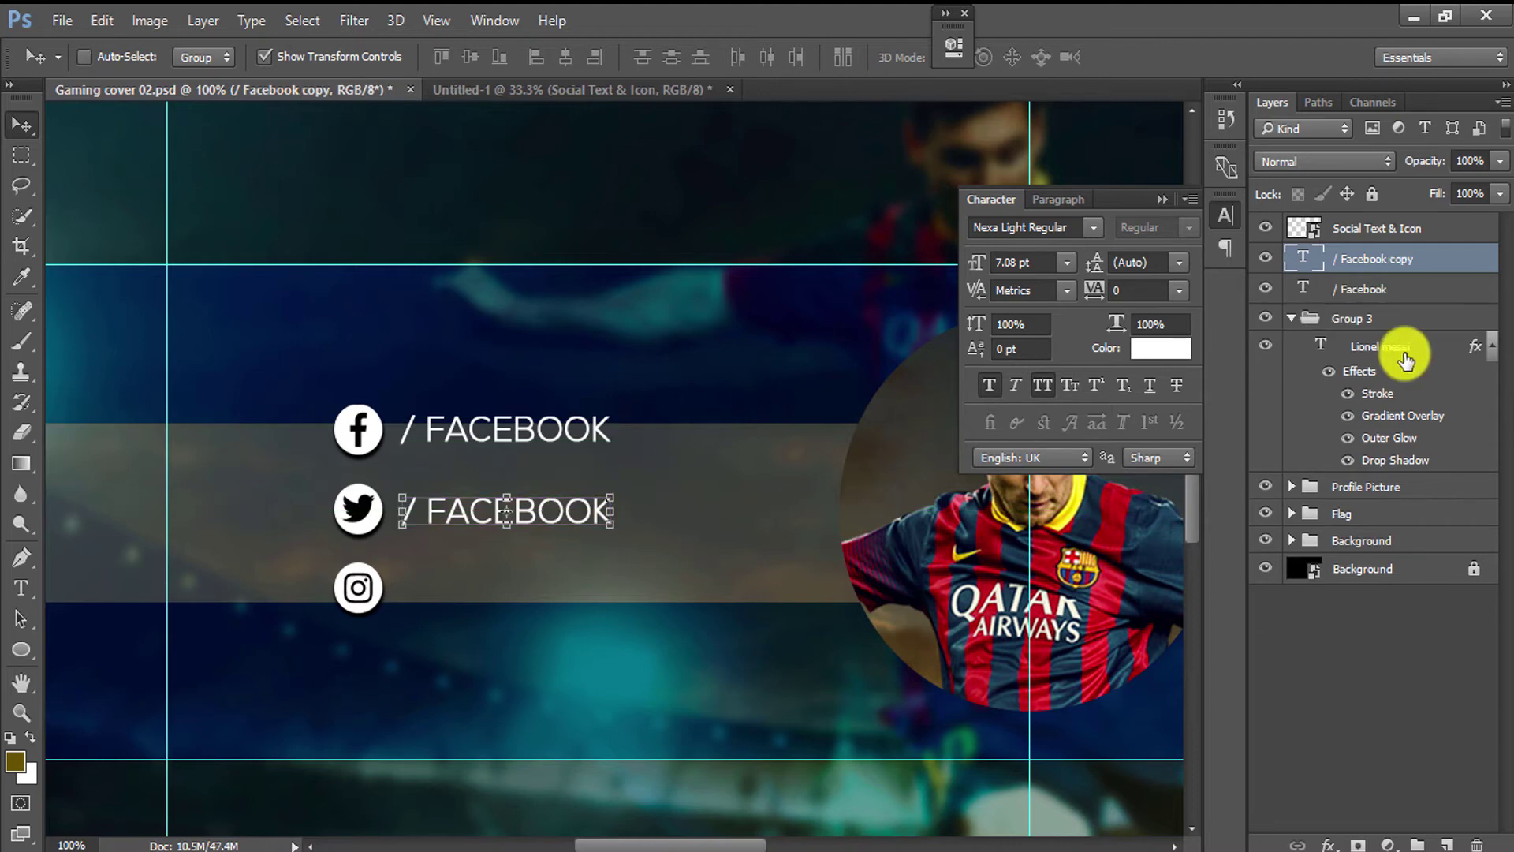
{"action": "key", "text": "ctrl+h"}
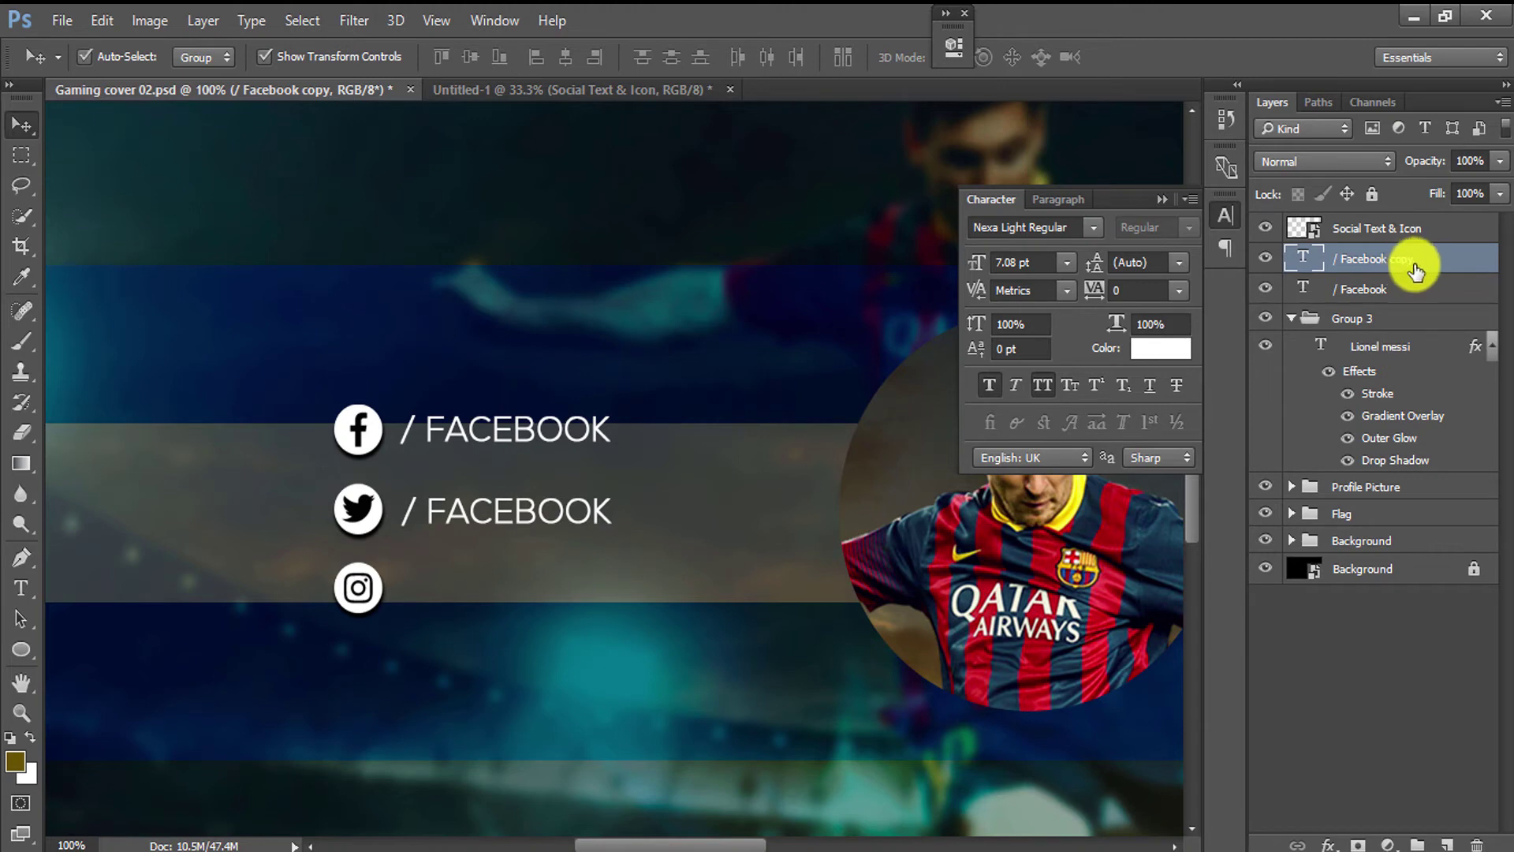
{"action": "mouse_move", "coordinate": [1406, 274]}
{"action": "left_mouse_down"}
{"action": "mouse_move", "coordinate": [1411, 774]}
{"action": "mouse_move", "coordinate": [1447, 845]}
{"action": "left_mouse_up"}
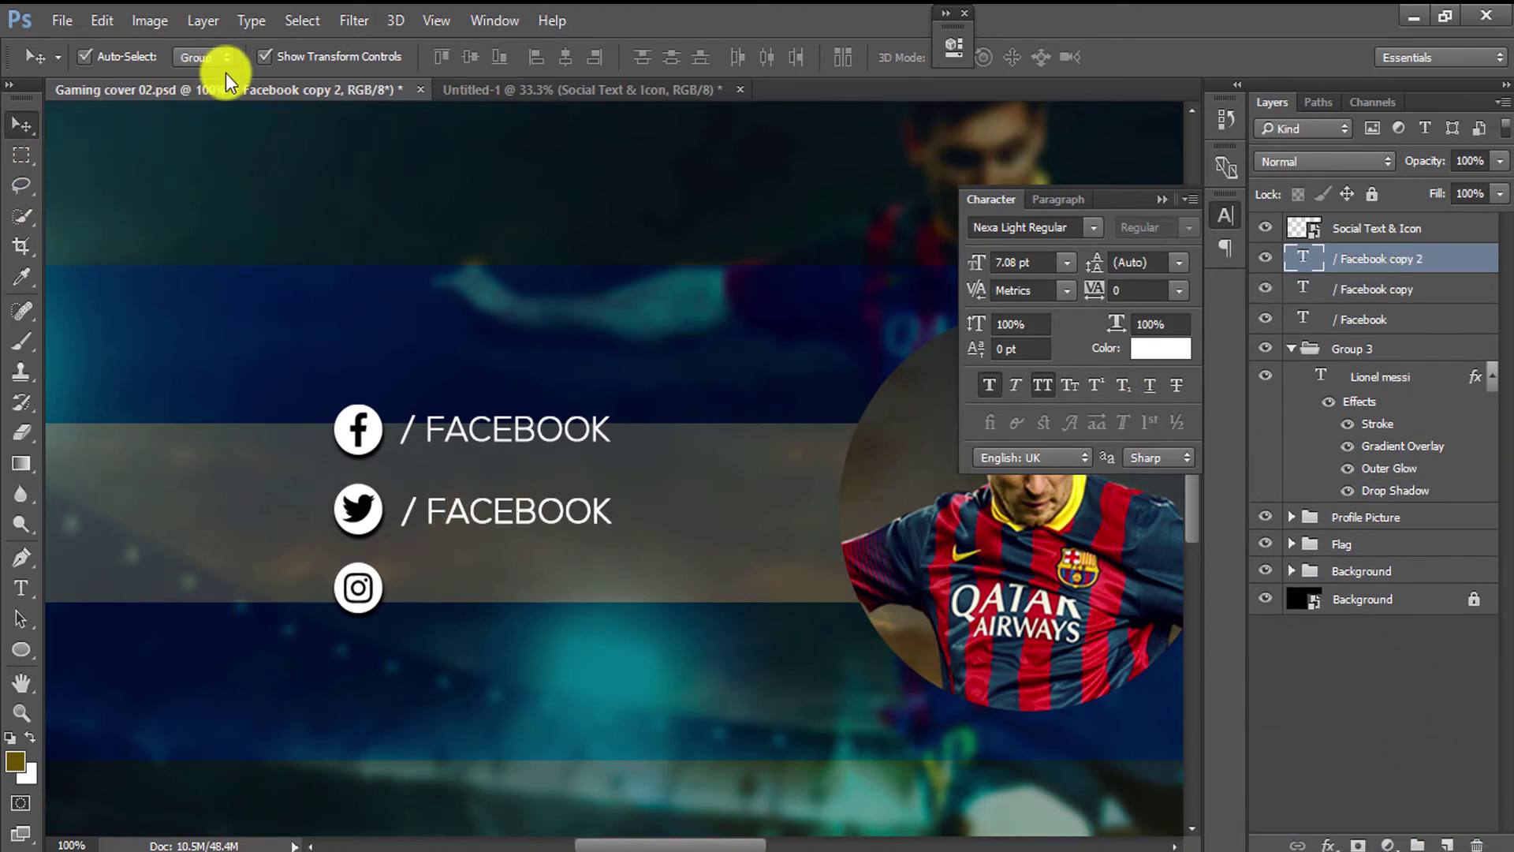
{"action": "key", "text": "ctrl"}
{"action": "key", "text": "ctrl+h"}
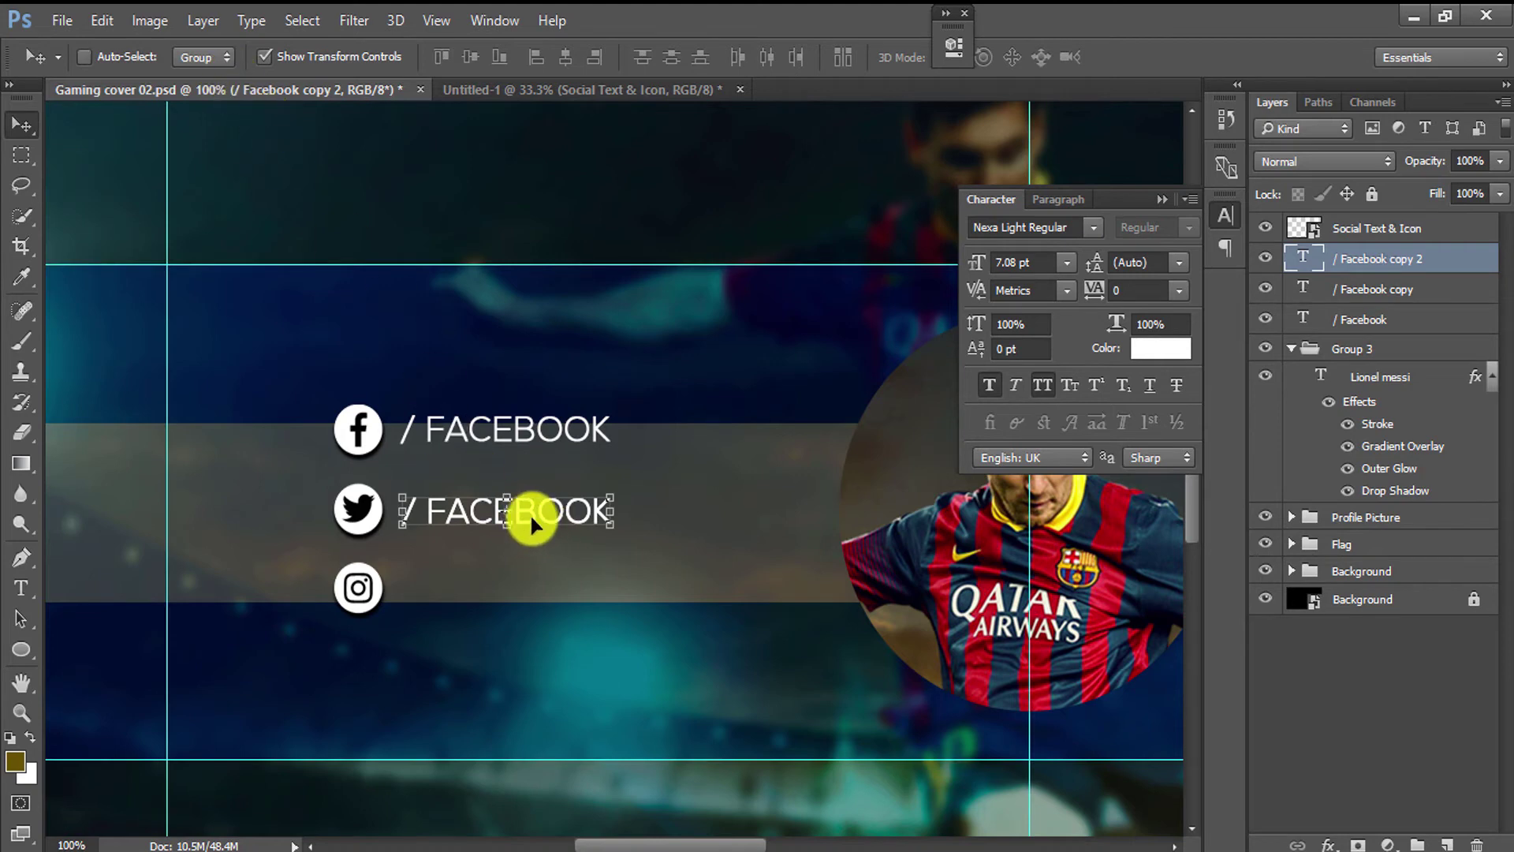
{"action": "left_click_drag", "start_coordinate": [531, 519], "coordinate": [534, 521]}
{"action": "left_click_drag", "start_coordinate": [535, 590], "coordinate": [527, 603]}
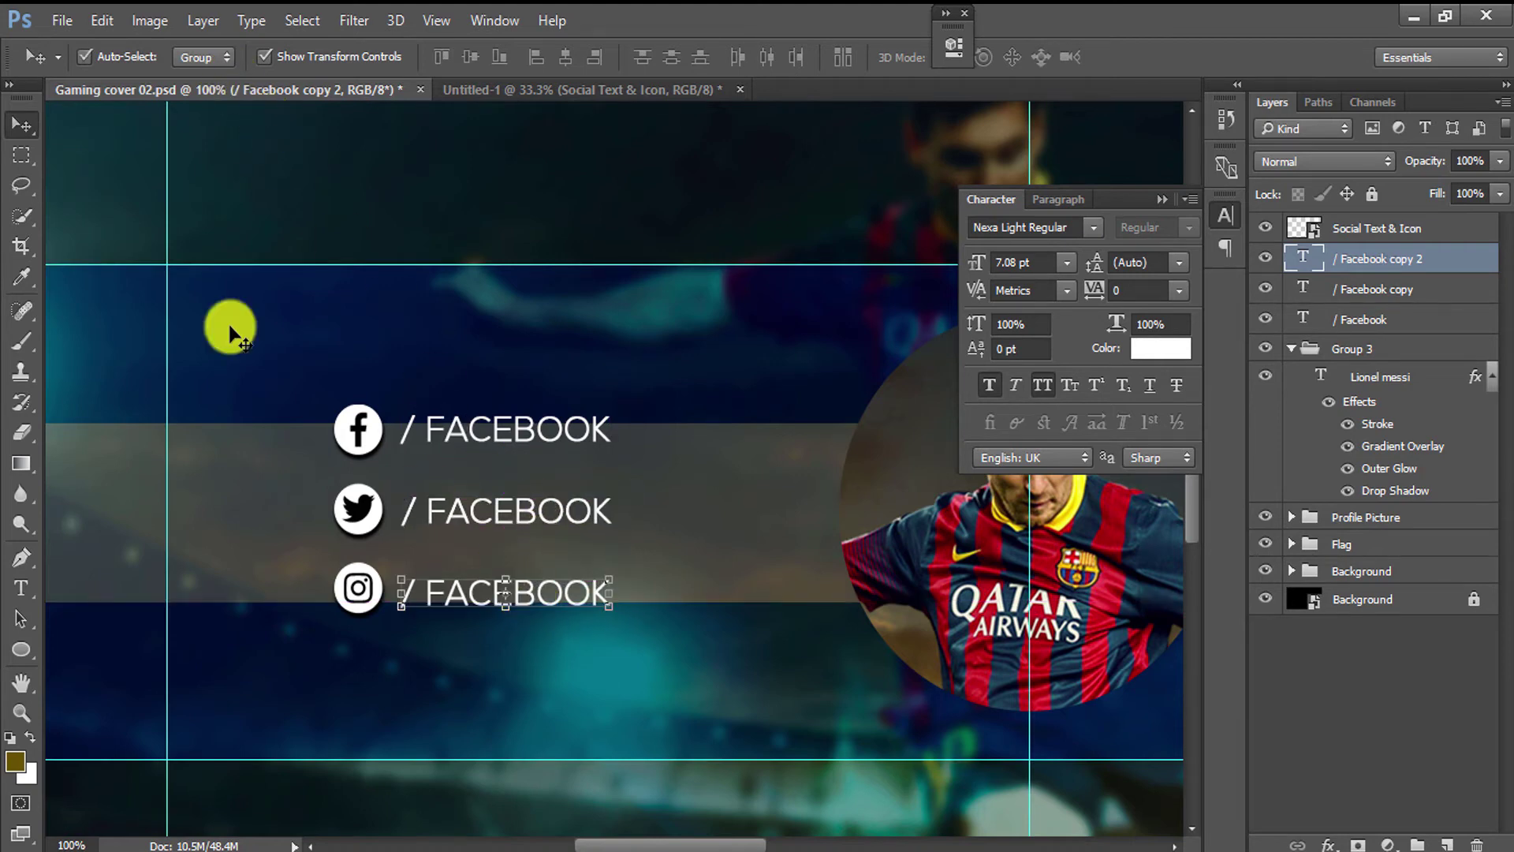
Zoom out and centre the view on the whole cover.
{"action": "key", "text": "m"}
{"action": "left_click", "coordinate": [461, 324], "text": "alt"}
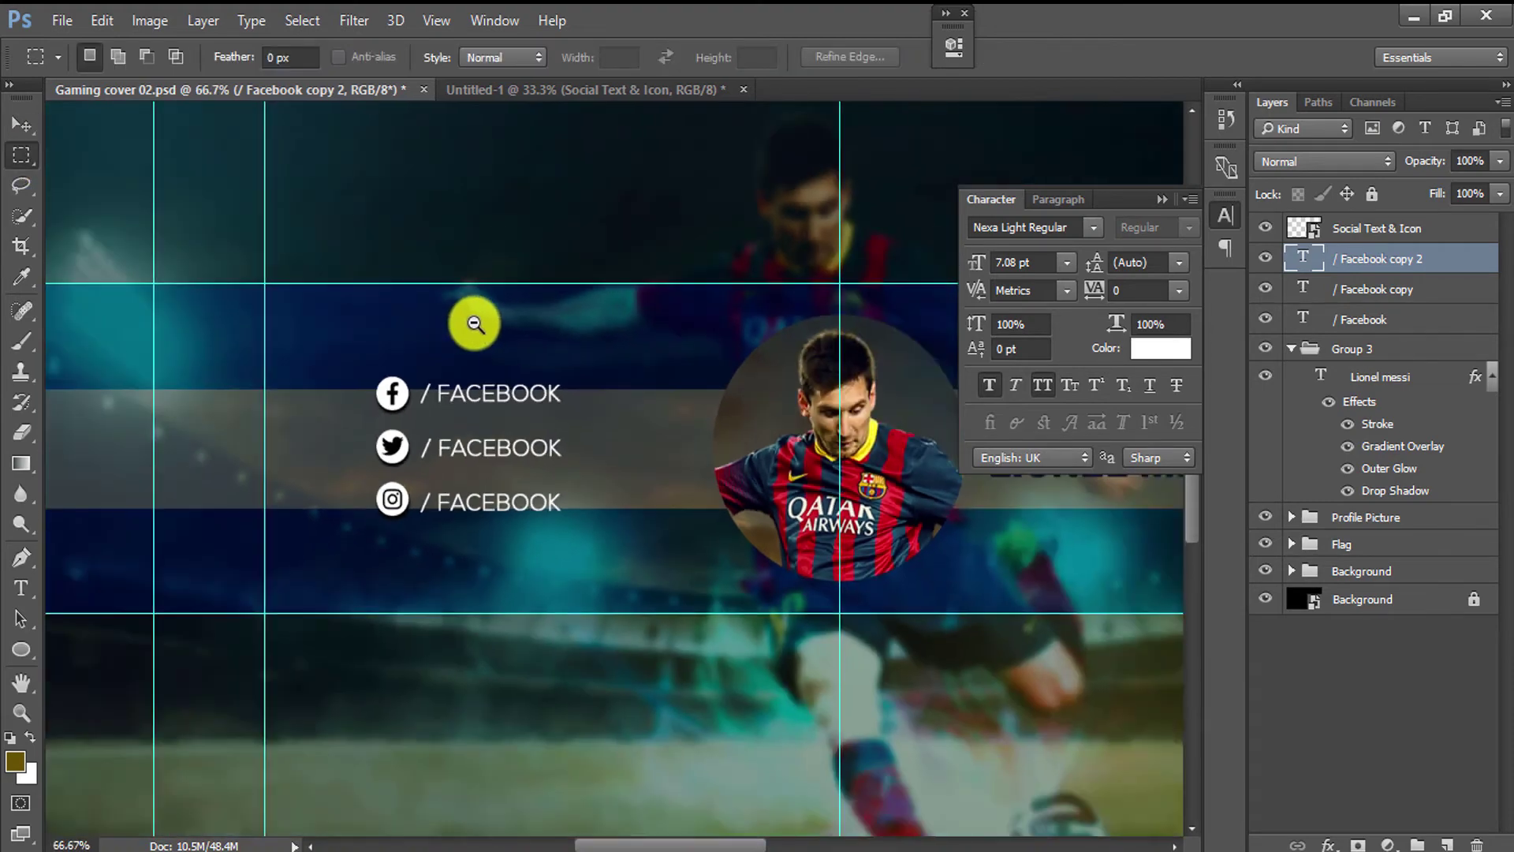
{"action": "left_click", "coordinate": [485, 474], "text": "alt"}
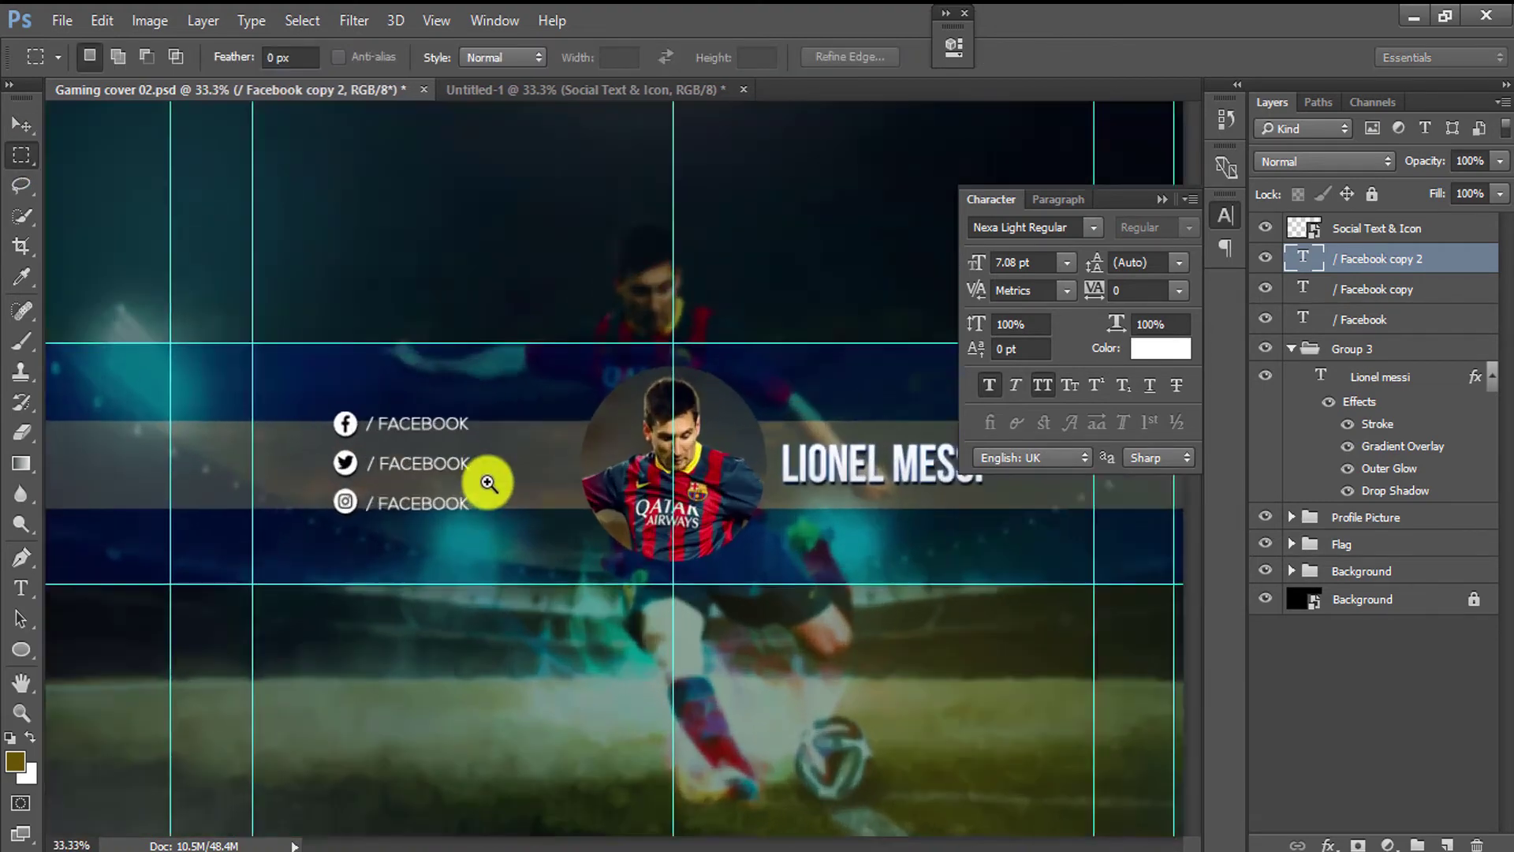
{"action": "left_click_drag", "start_coordinate": [608, 477], "coordinate": [468, 478]}
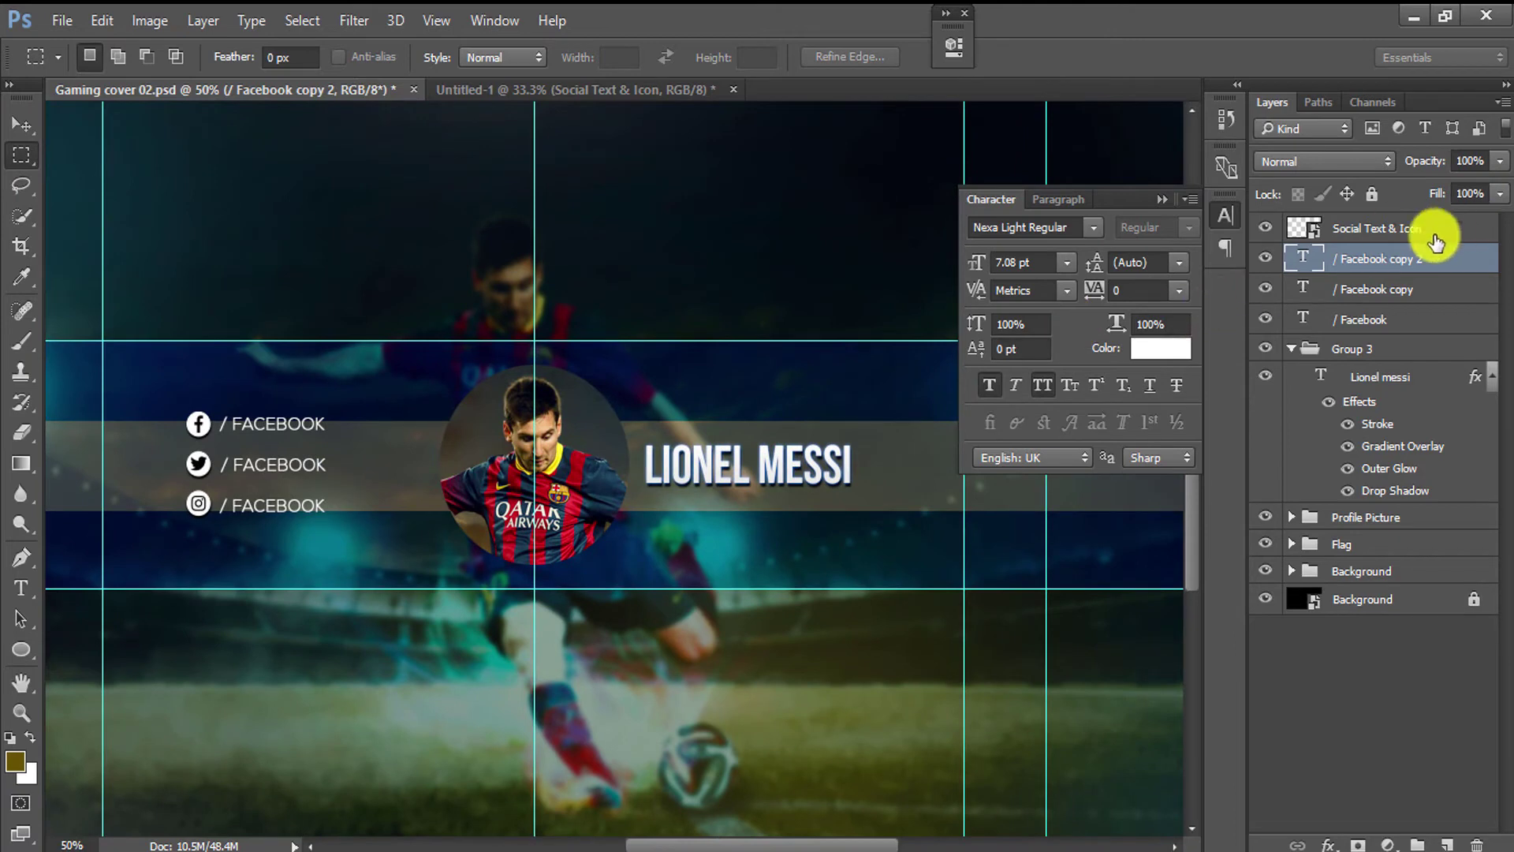
Retype the third label to read '/ Instagram'.
{"action": "left_click", "coordinate": [1266, 258]}
{"action": "left_click", "coordinate": [1267, 258]}
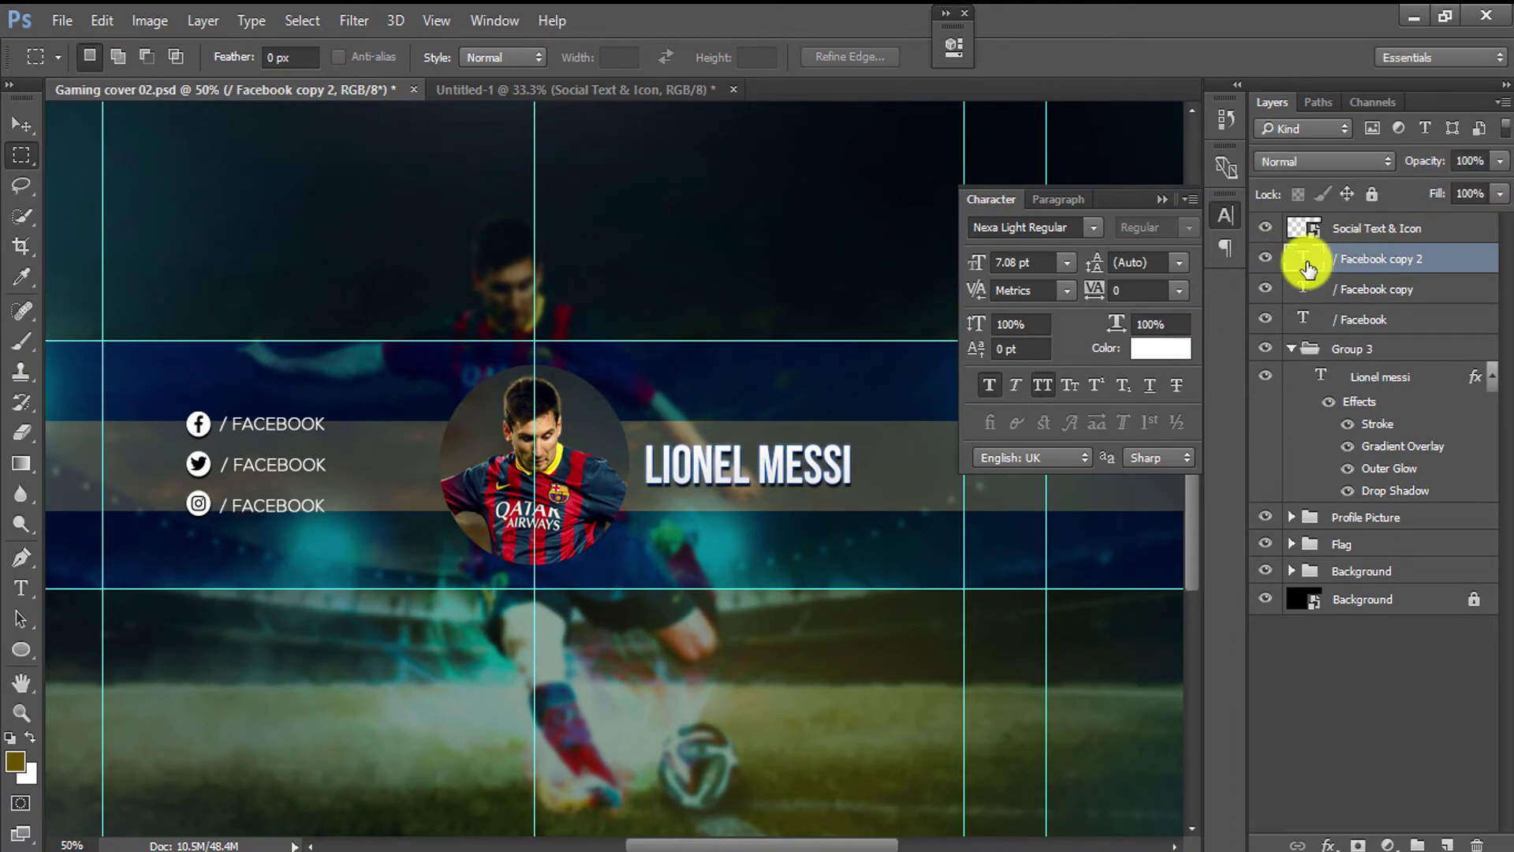
{"action": "double_click", "coordinate": [1305, 265]}
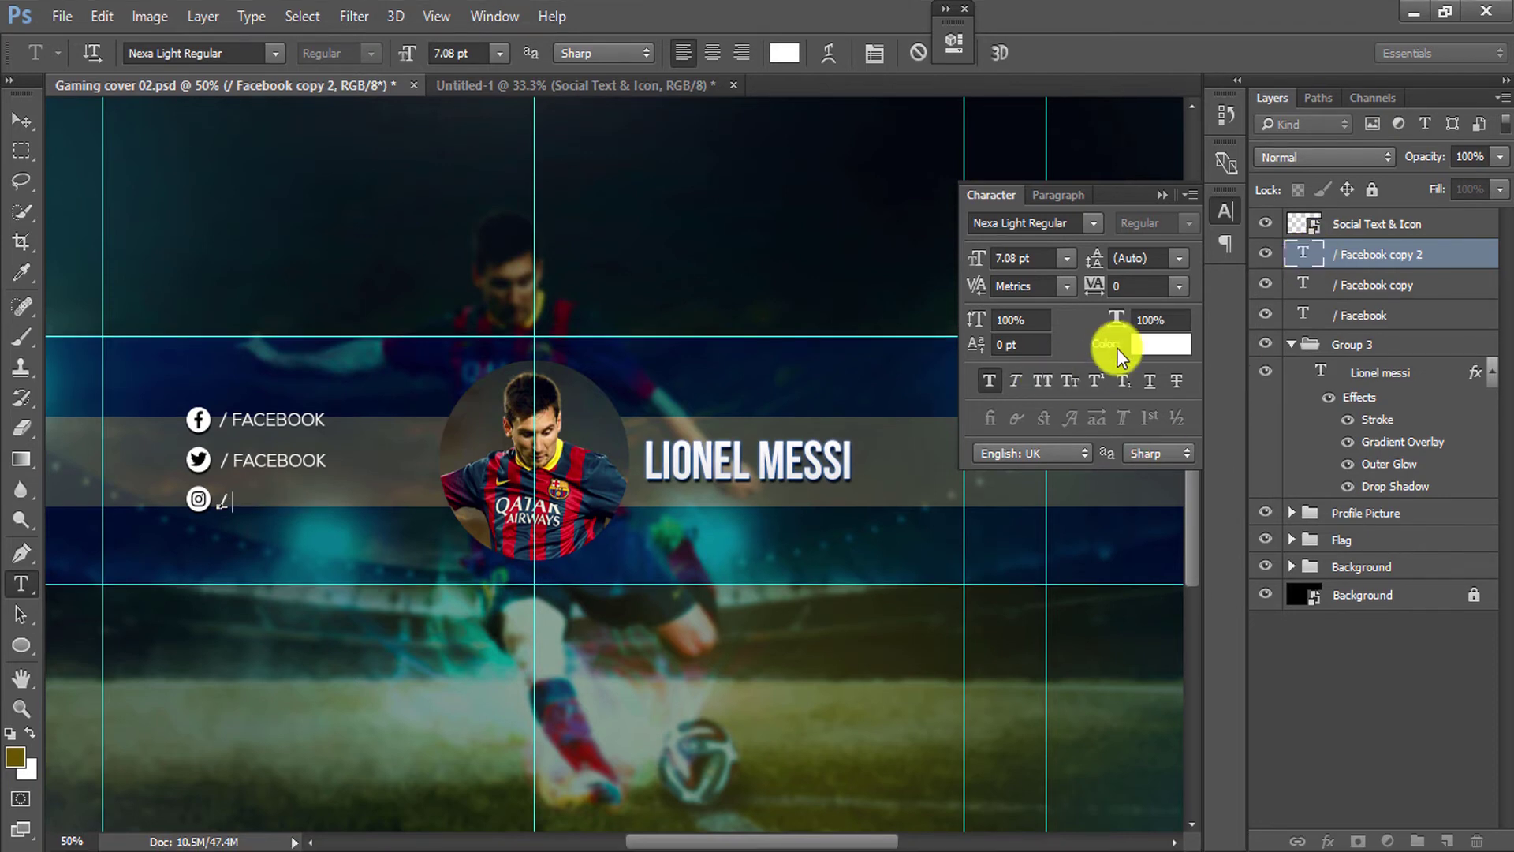
{"action": "type", "text": "am"}
Retype the second label as '/ Twitter' with All Caps turned off.
{"action": "left_click", "coordinate": [1380, 285]}
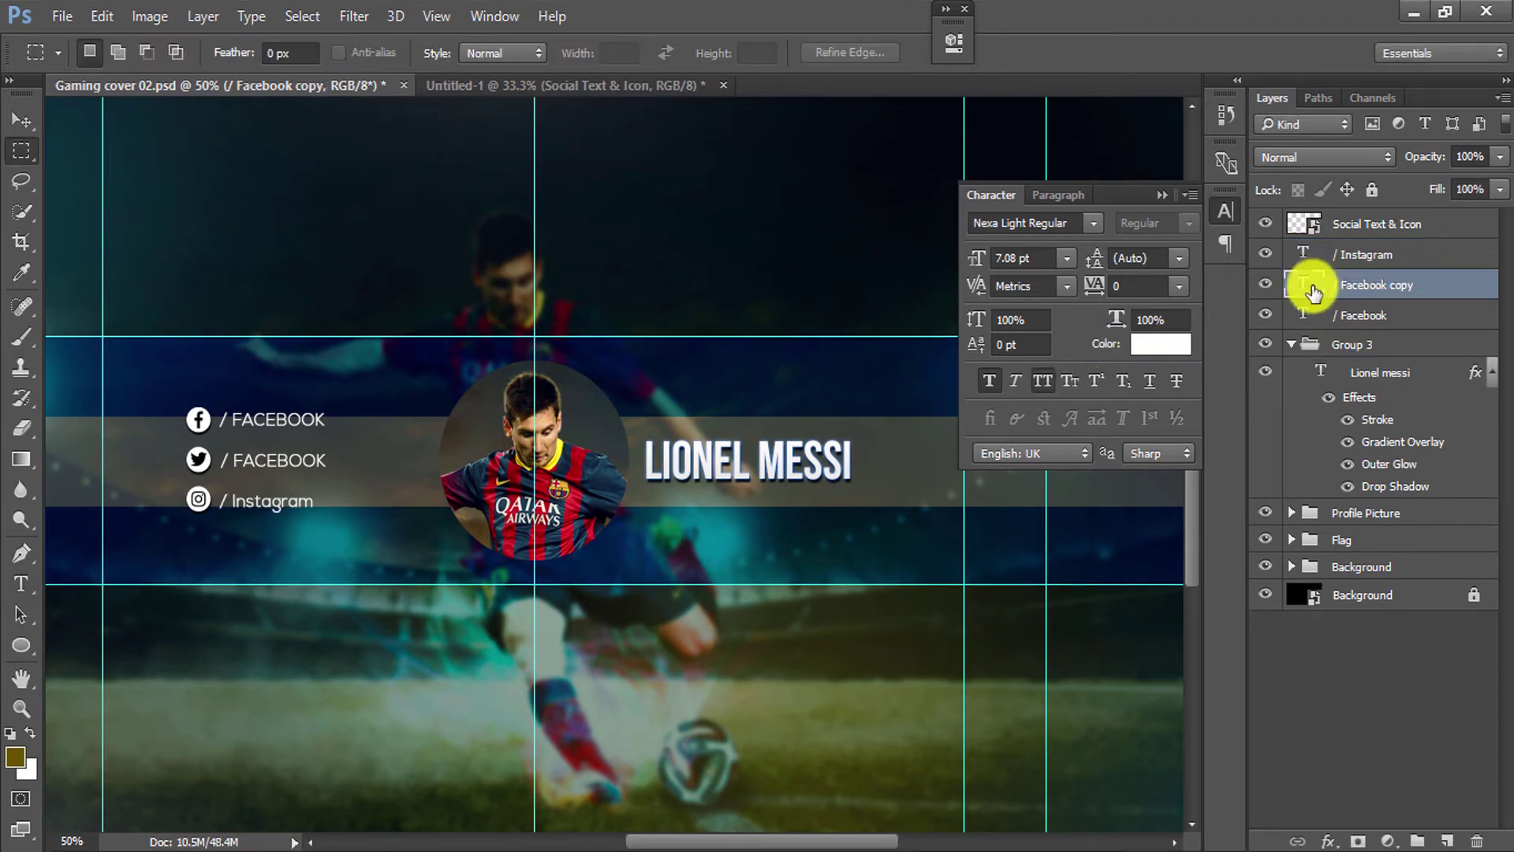
{"action": "left_click_drag", "start_coordinate": [234, 459], "coordinate": [418, 462]}
{"action": "type", "text": "T"}
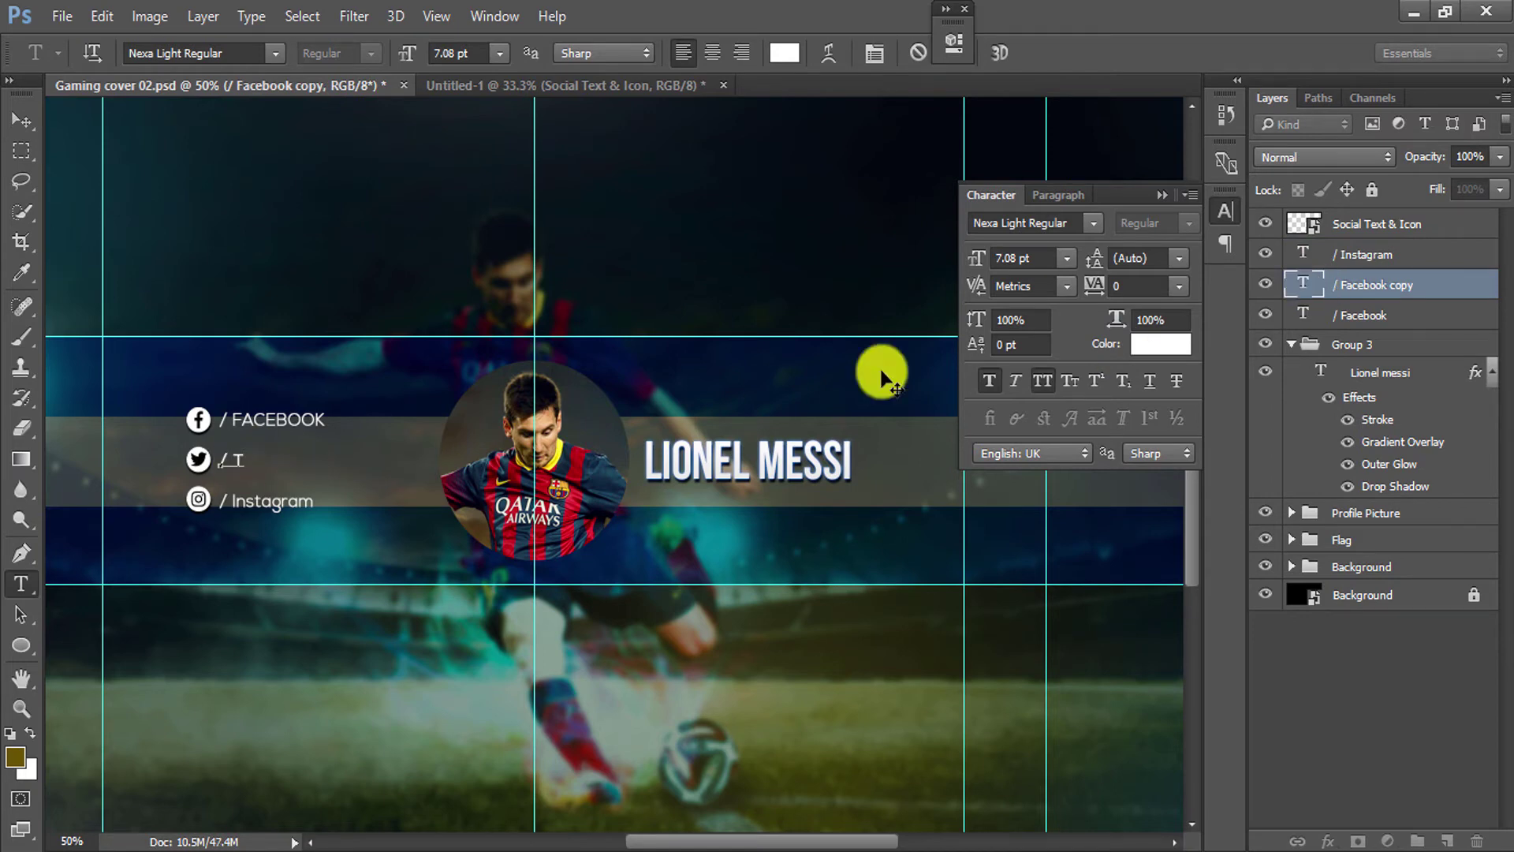
{"action": "left_click", "coordinate": [1042, 381]}
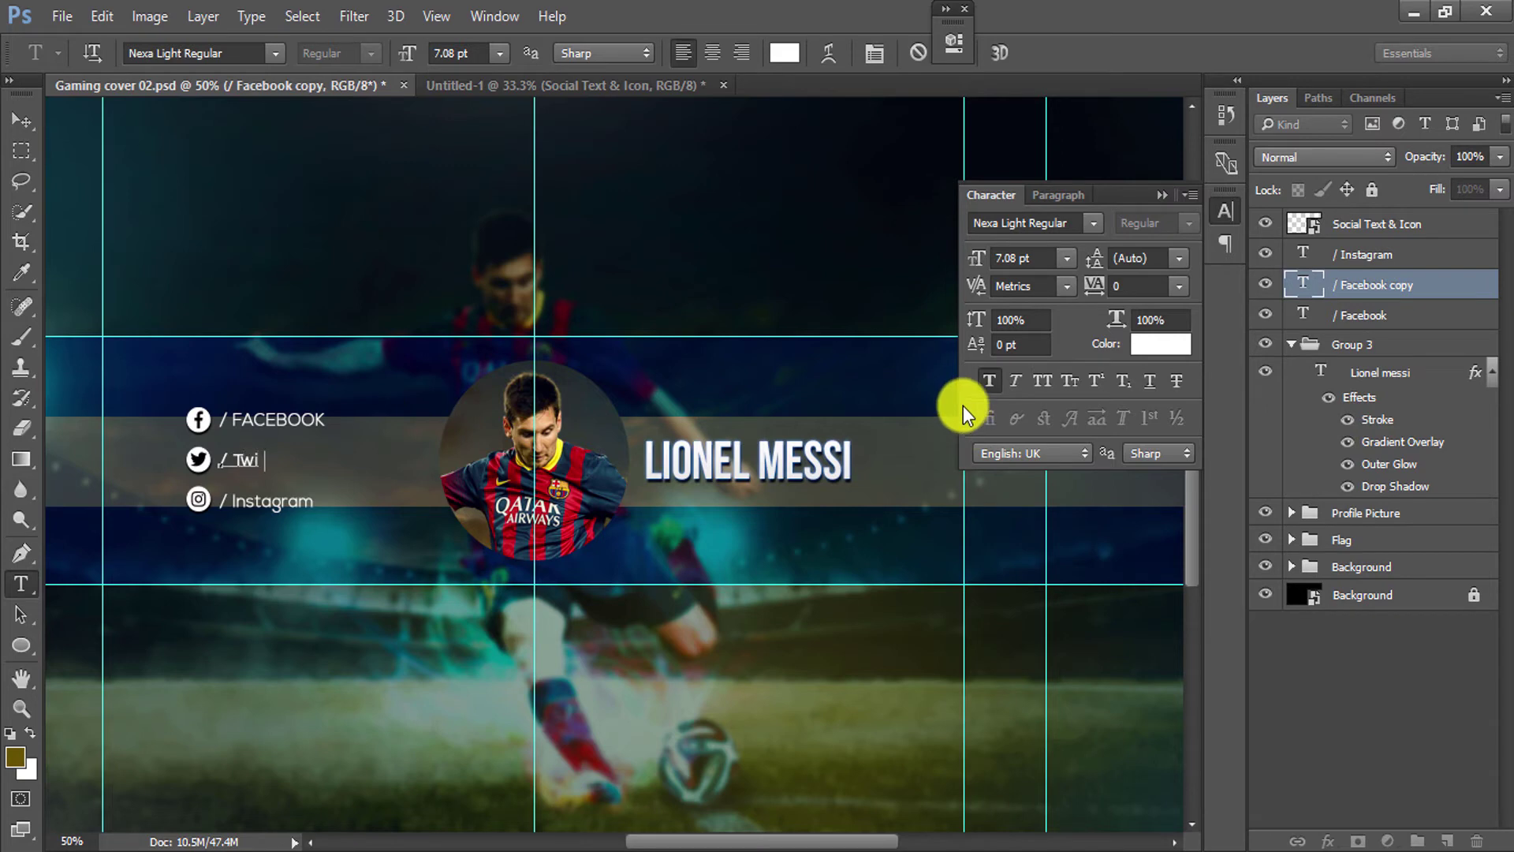
{"action": "key", "text": "BackSpace"}
{"action": "key", "text": "BackSpace"}
{"action": "type", "text": "er"}
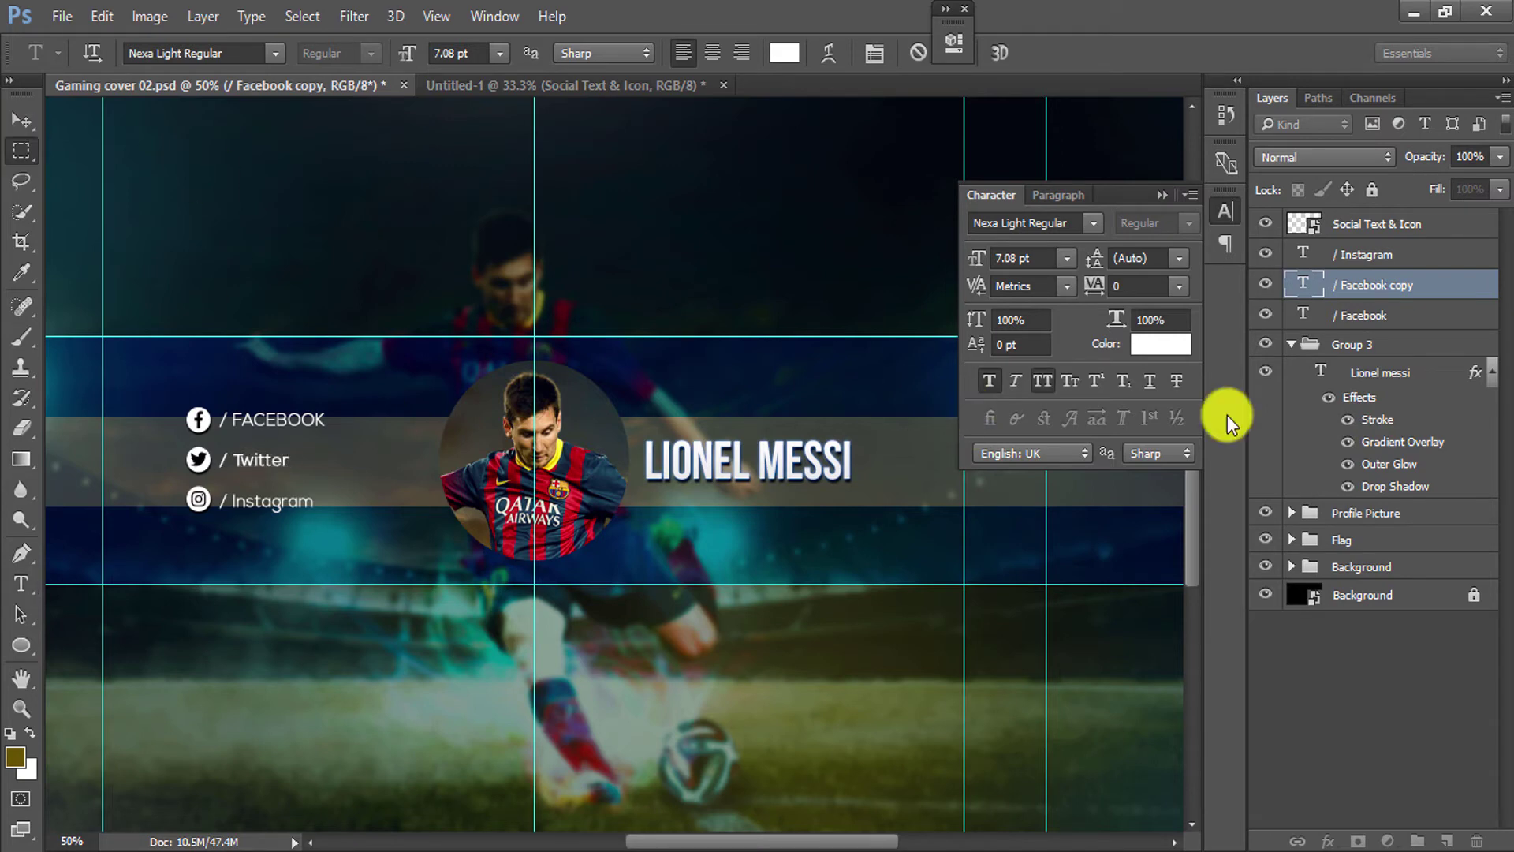
{"action": "key", "text": "ctrl+Return"}
{"action": "key", "text": "m"}
{"action": "left_click", "coordinate": [1312, 316]}
Turn off All Caps on the Facebook label.
{"action": "double_click", "coordinate": [1306, 314]}
{"action": "left_click", "coordinate": [1043, 381]}
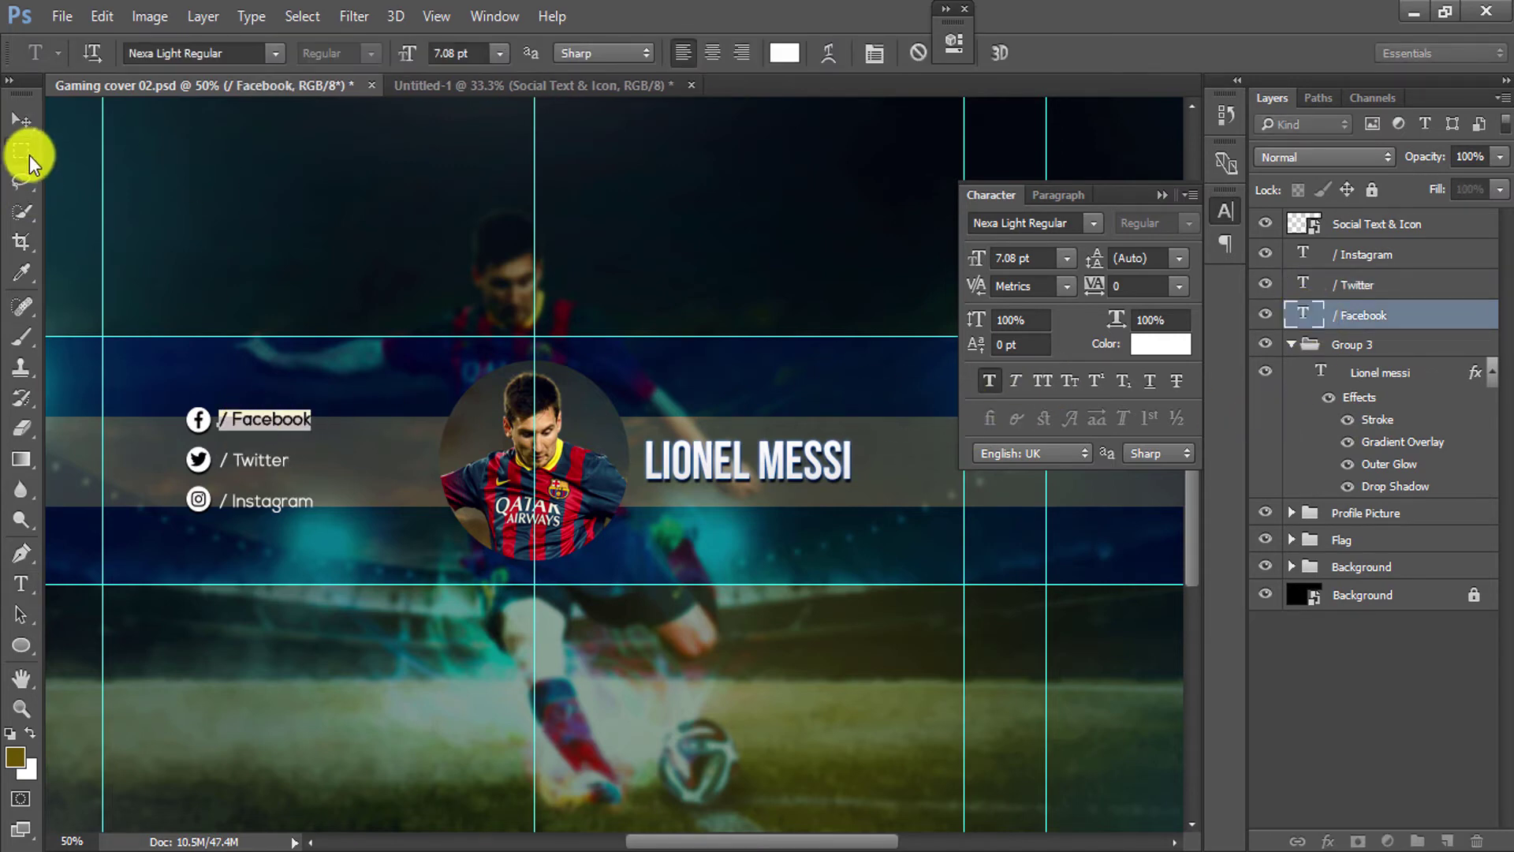
{"action": "key", "text": "ctrl+Return"}
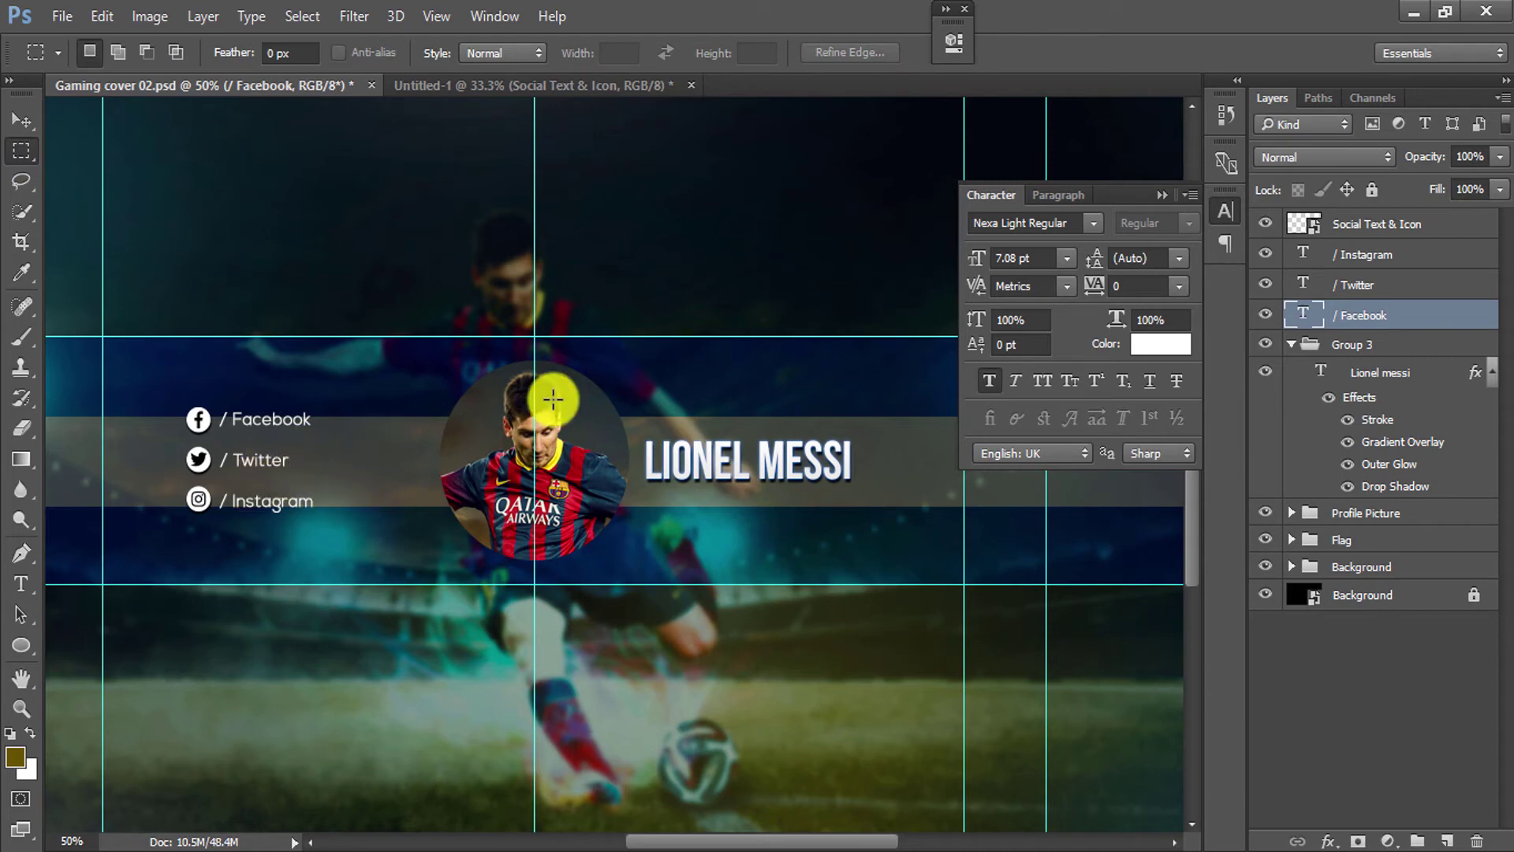
Group the Instagram, Twitter and Facebook label layers and rename the group Social Text.
{"action": "left_click", "coordinate": [1404, 260]}
{"action": "left_click", "coordinate": [1407, 315], "text": "shift"}
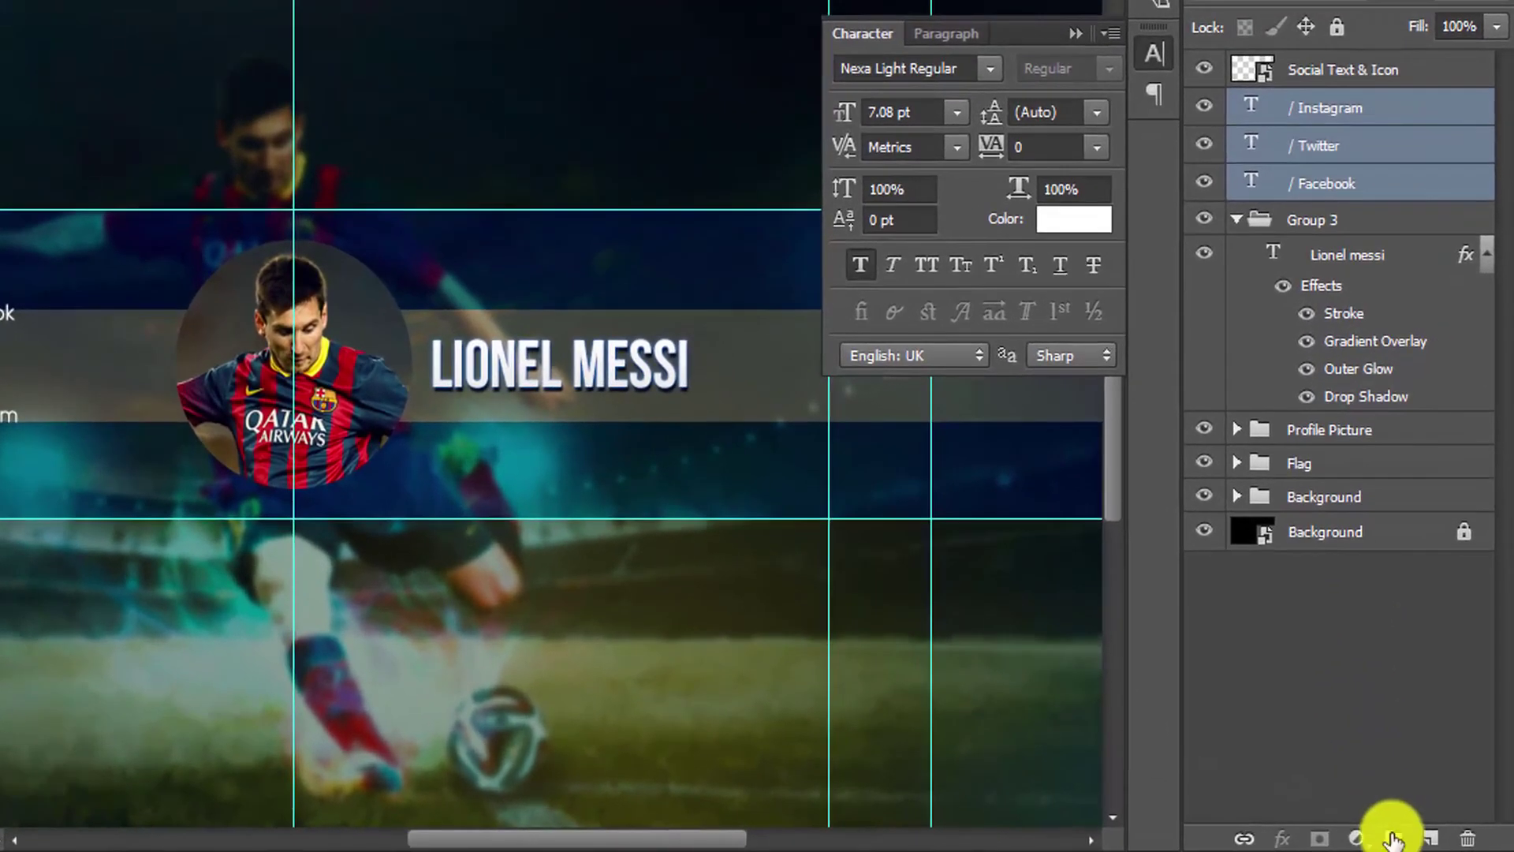
{"action": "left_click_drag", "start_coordinate": [1392, 315], "coordinate": [1417, 841]}
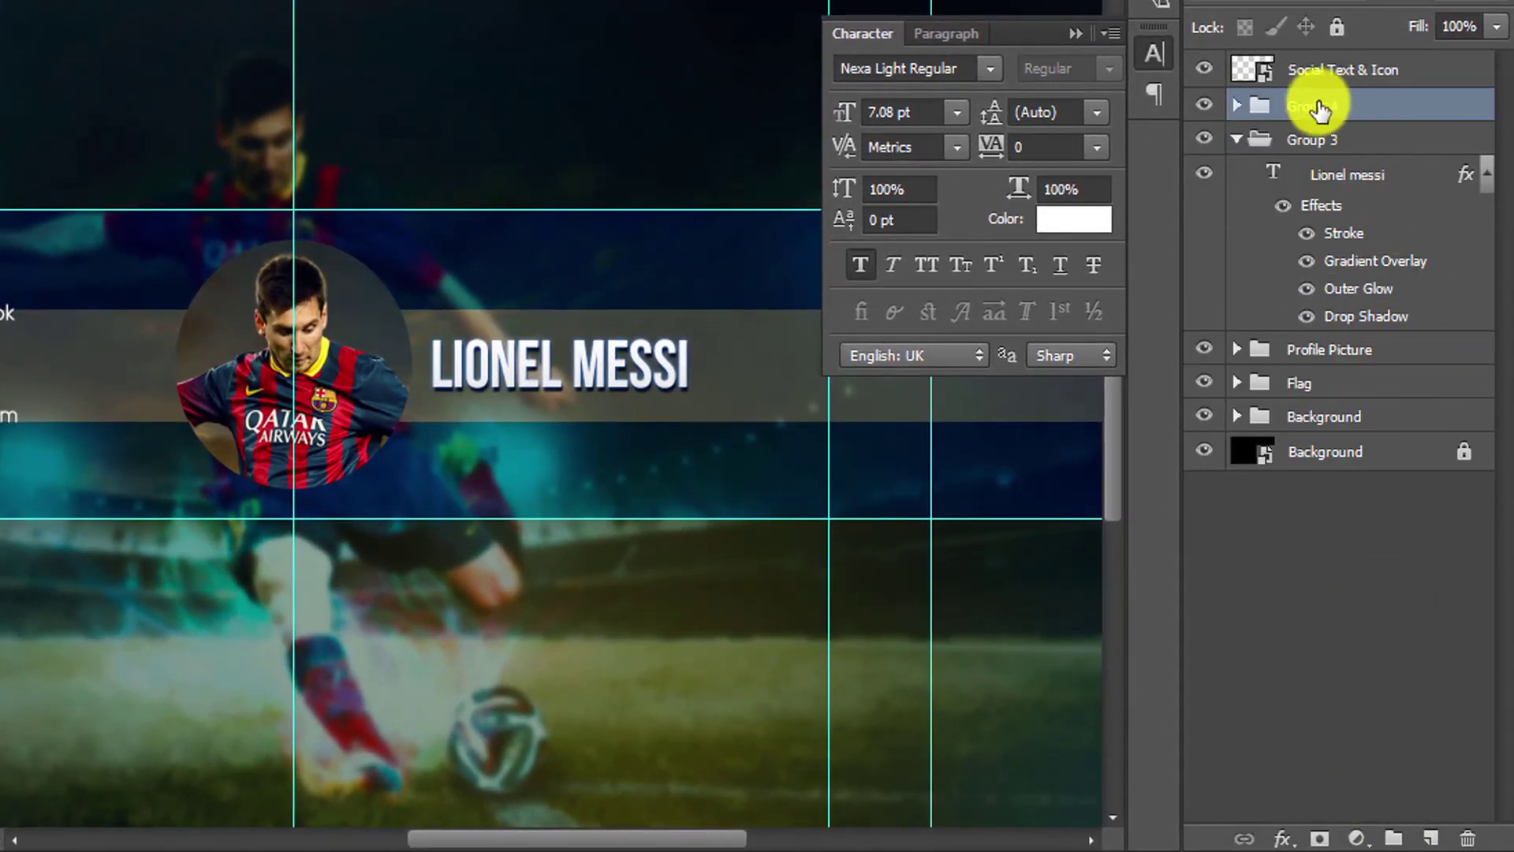
{"action": "left_click", "coordinate": [1067, 33]}
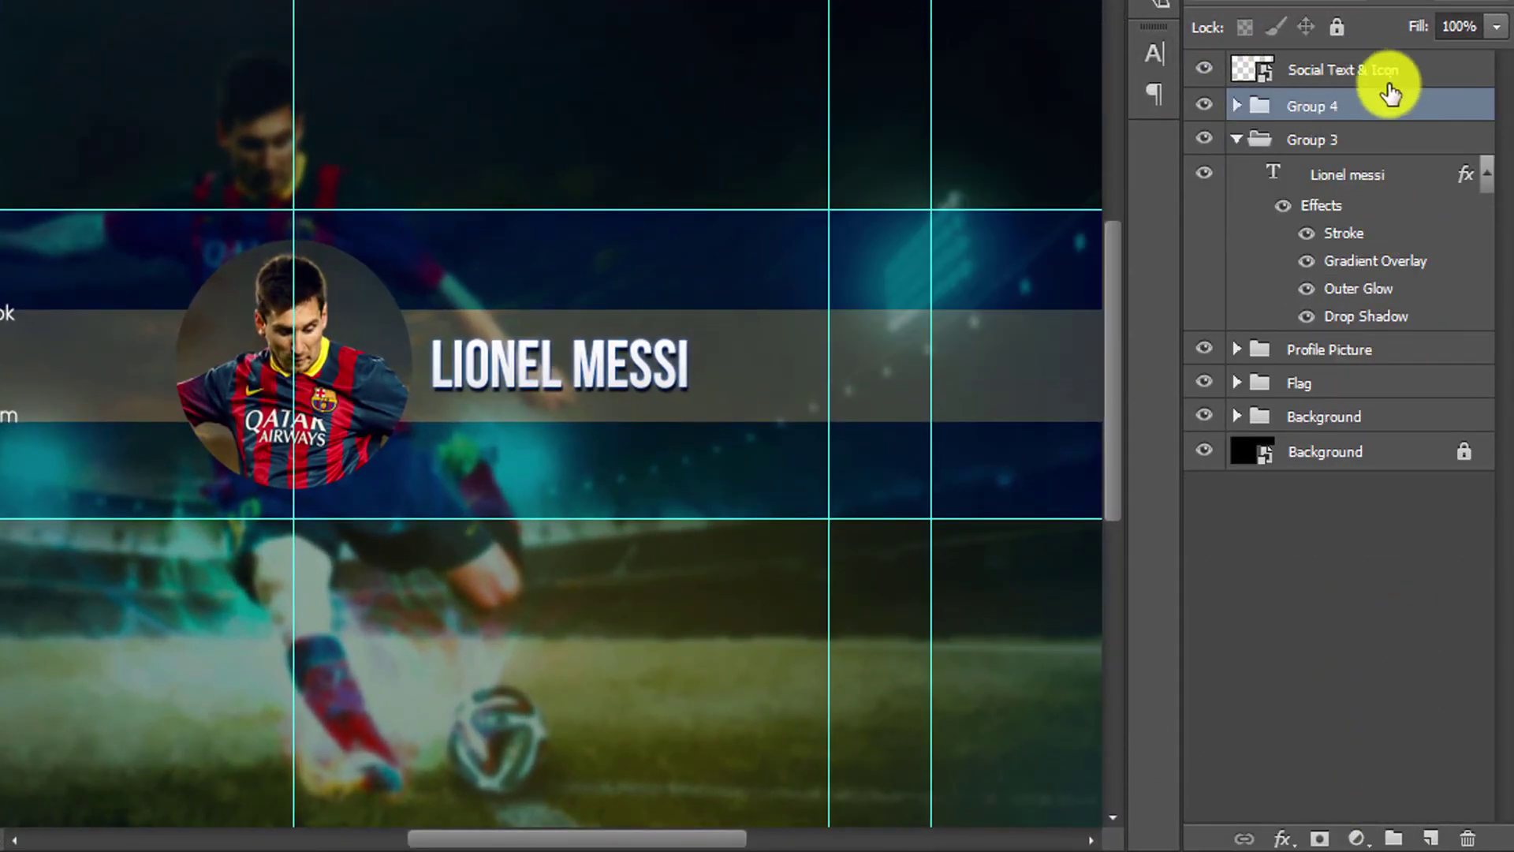
{"action": "double_click", "coordinate": [1313, 106]}
{"action": "type", "text": "Social Text"}
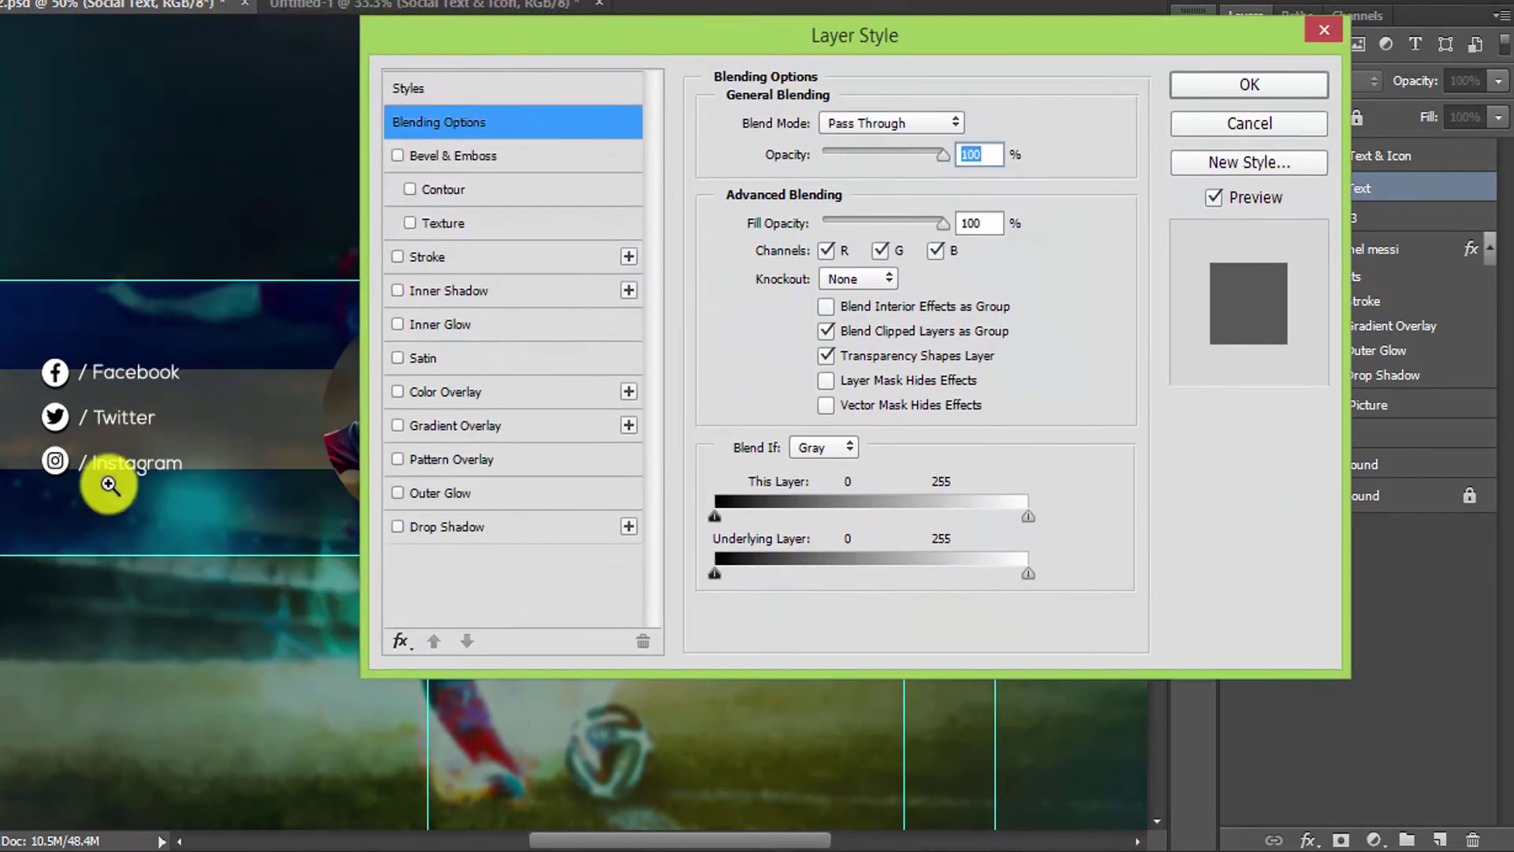
Add a drop shadow with adjusted distance, spread and full opacity.
{"action": "left_click", "coordinate": [109, 485]}
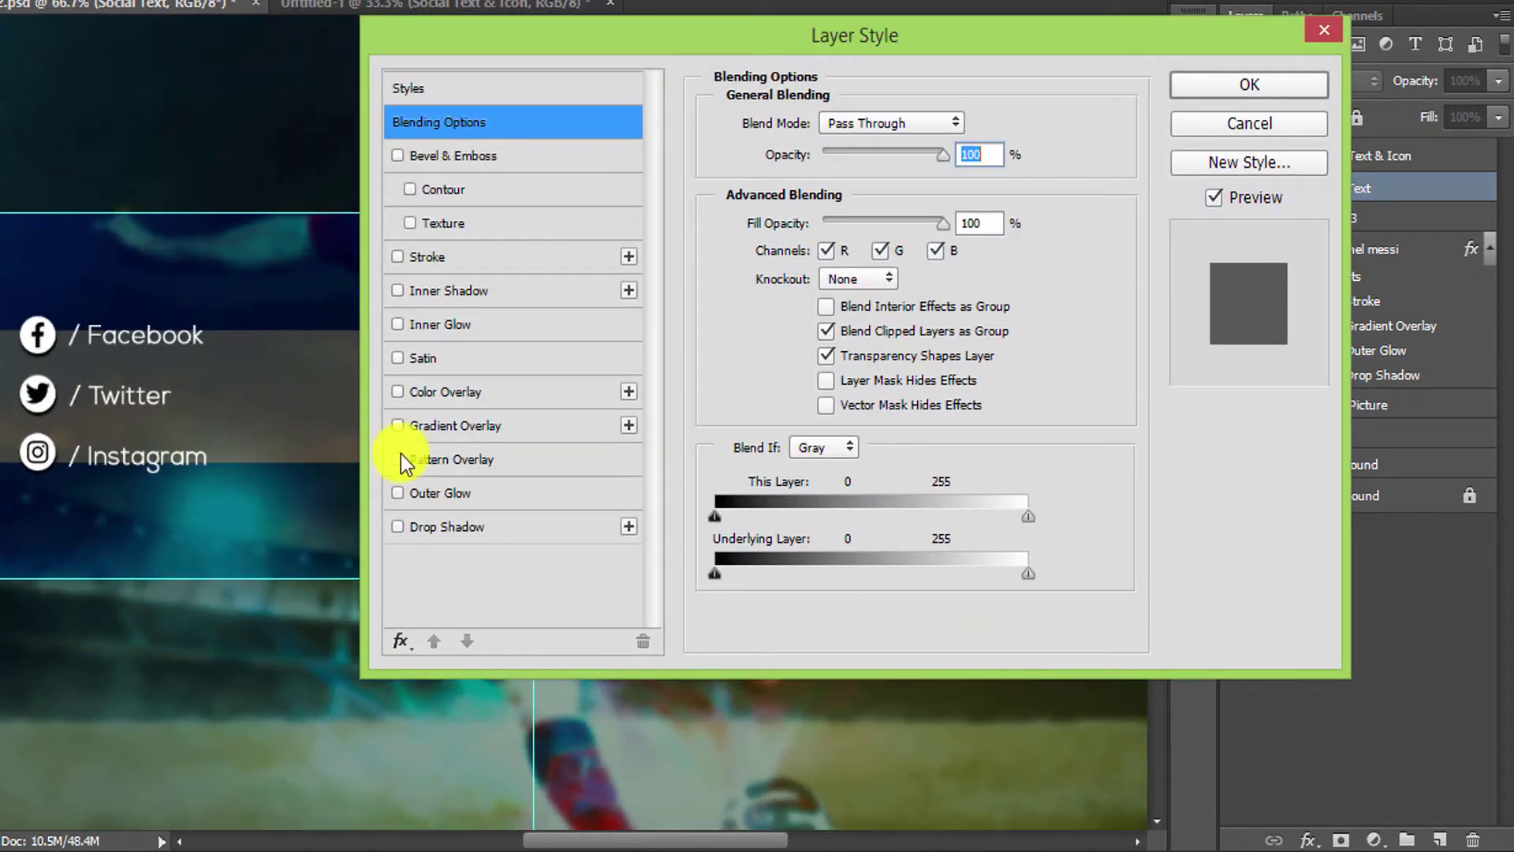
{"action": "left_click", "coordinate": [469, 530]}
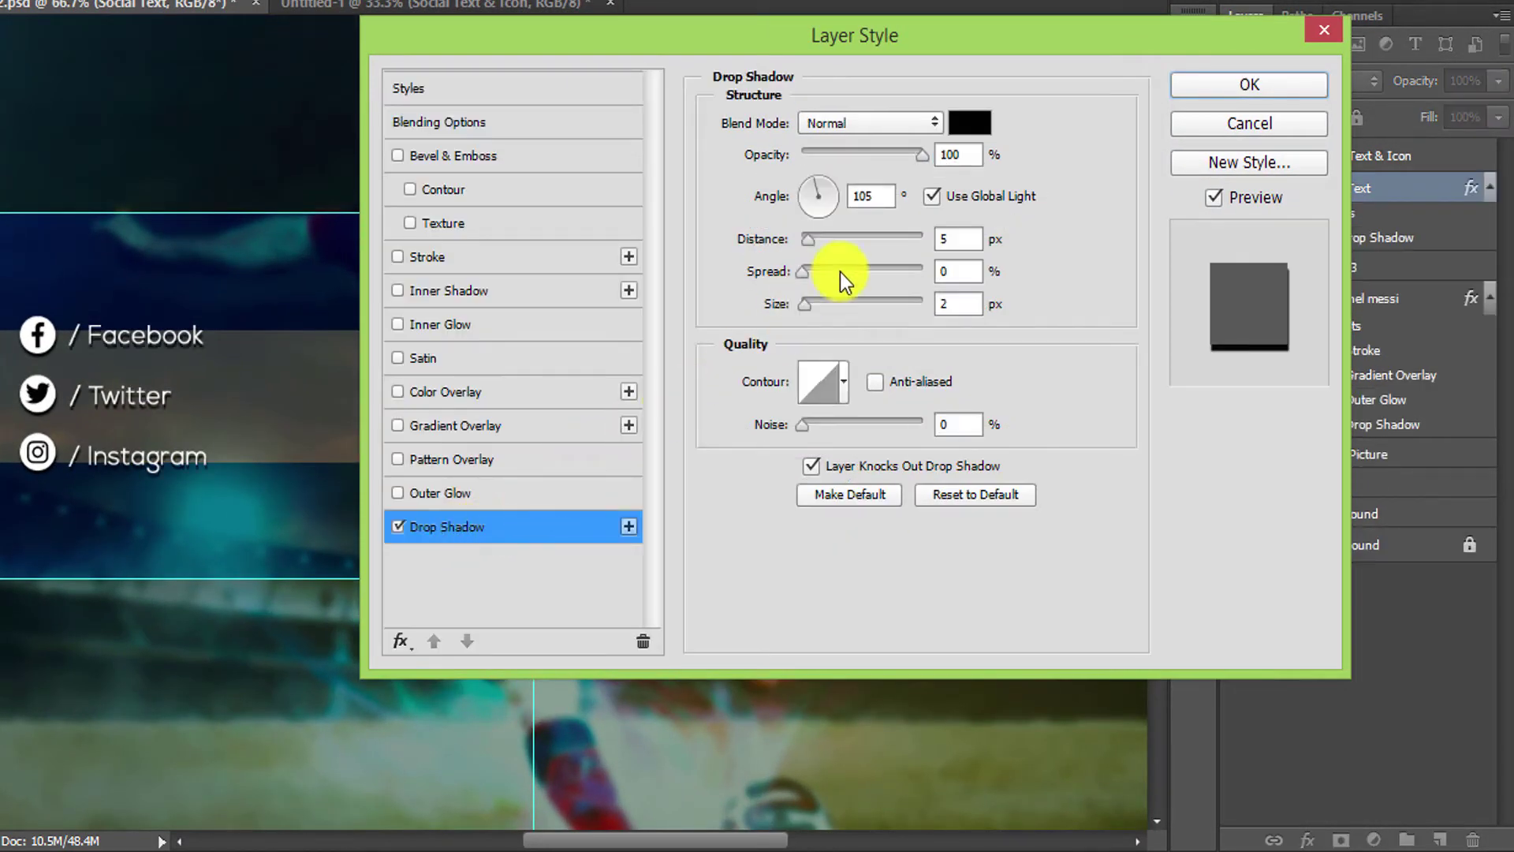
{"action": "left_click", "coordinate": [949, 240]}
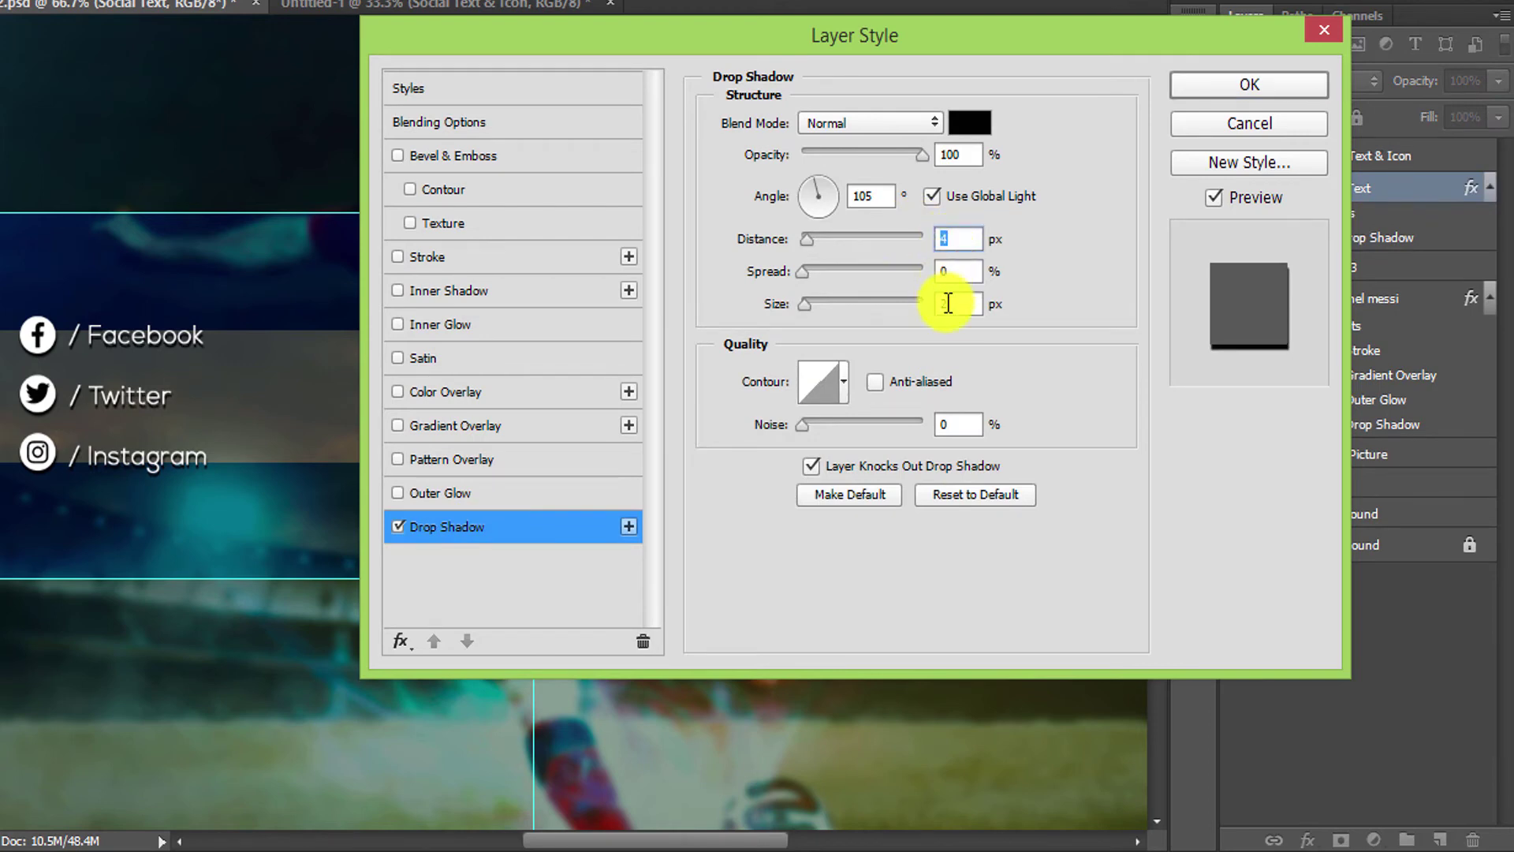
{"action": "type", "text": "4"}
{"action": "key", "text": "Down"}
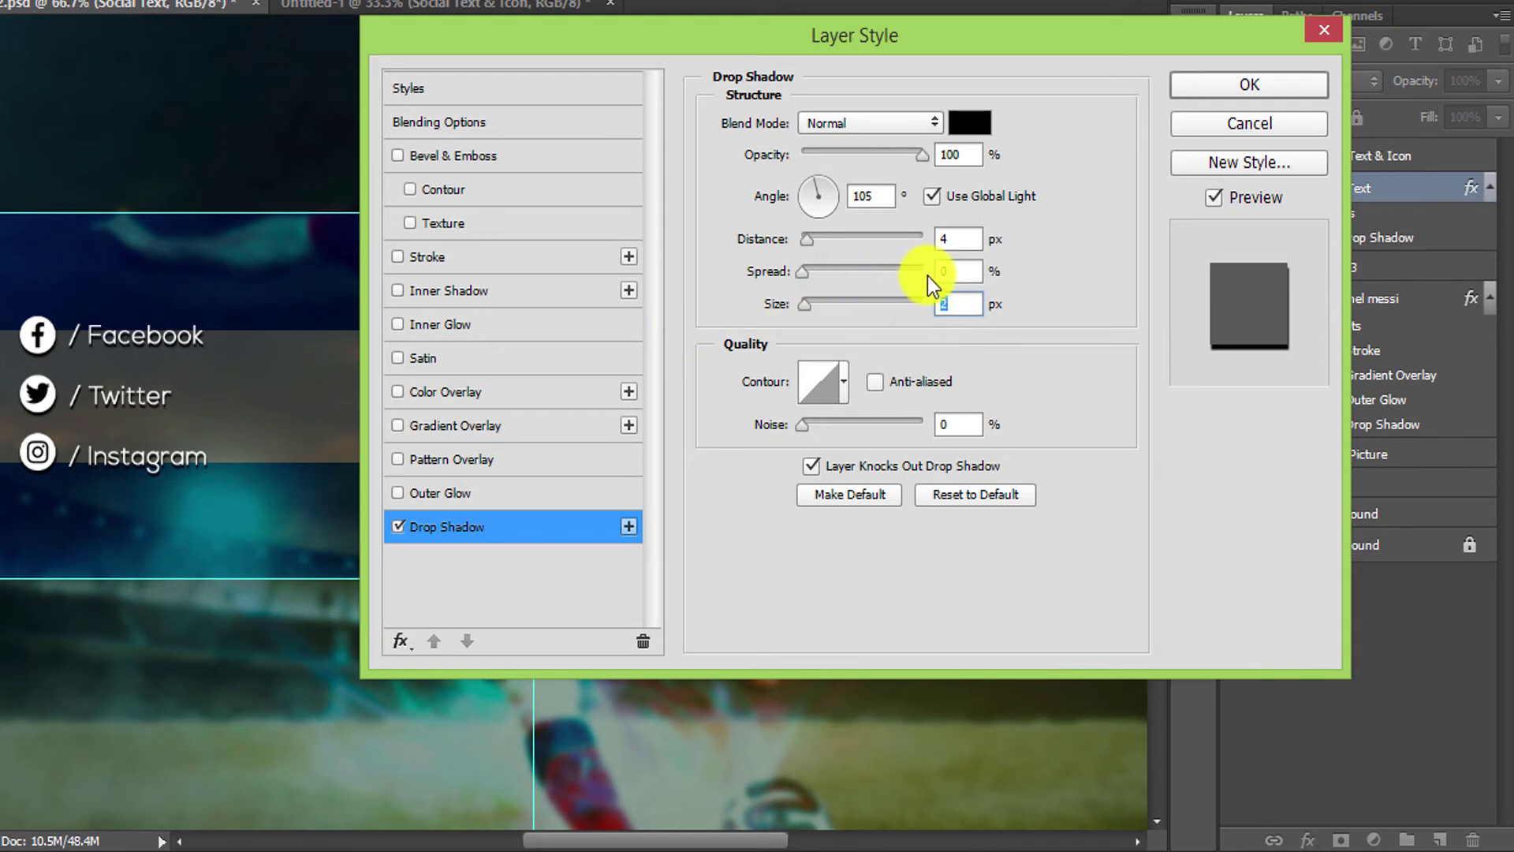
{"action": "left_click", "coordinate": [862, 271]}
{"action": "left_click", "coordinate": [886, 153]}
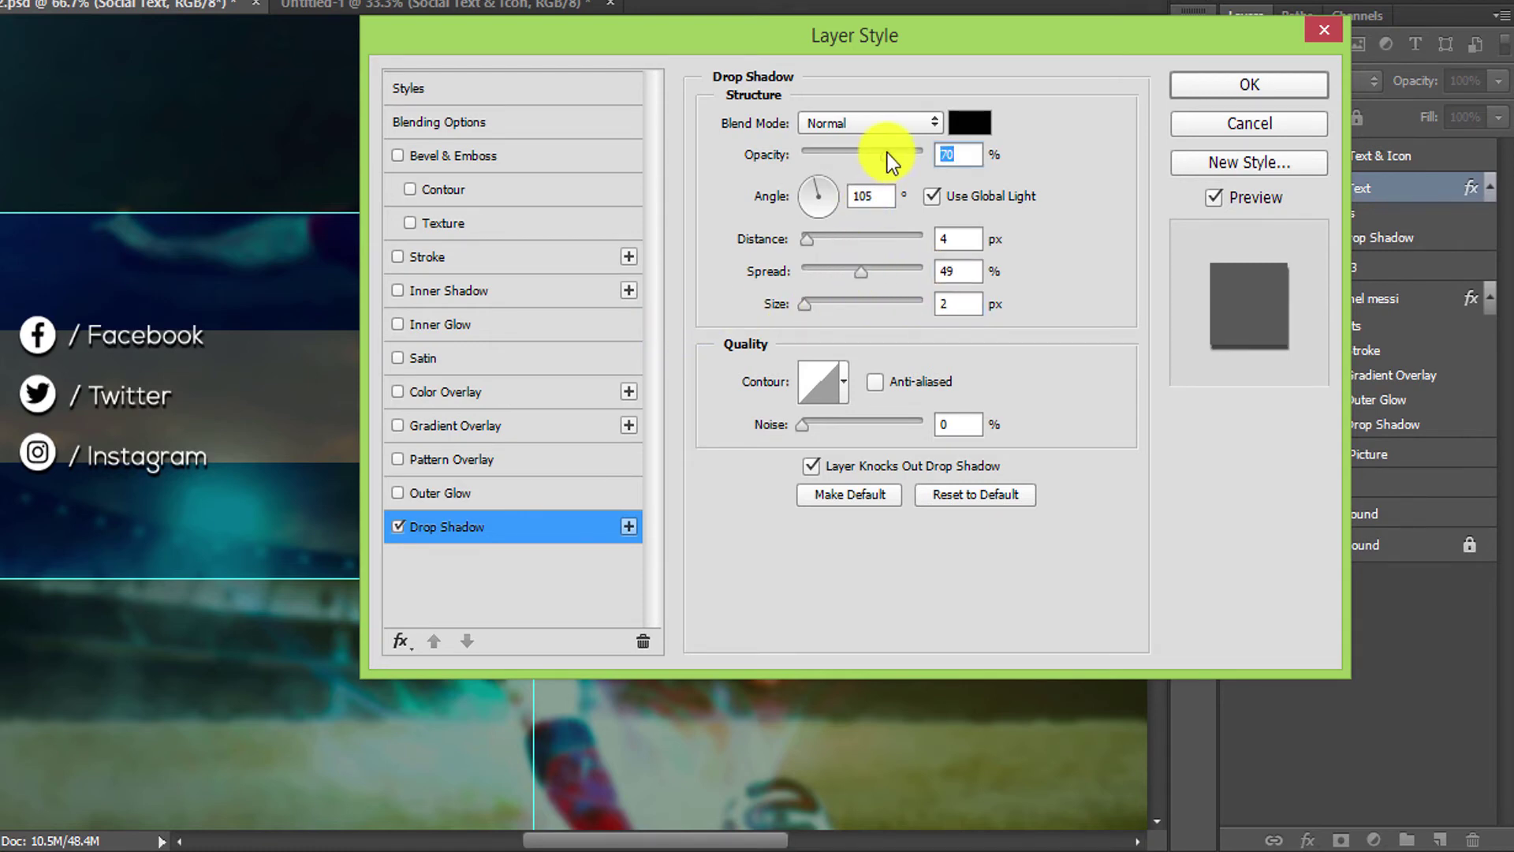
{"action": "left_click_drag", "start_coordinate": [887, 153], "coordinate": [961, 155]}
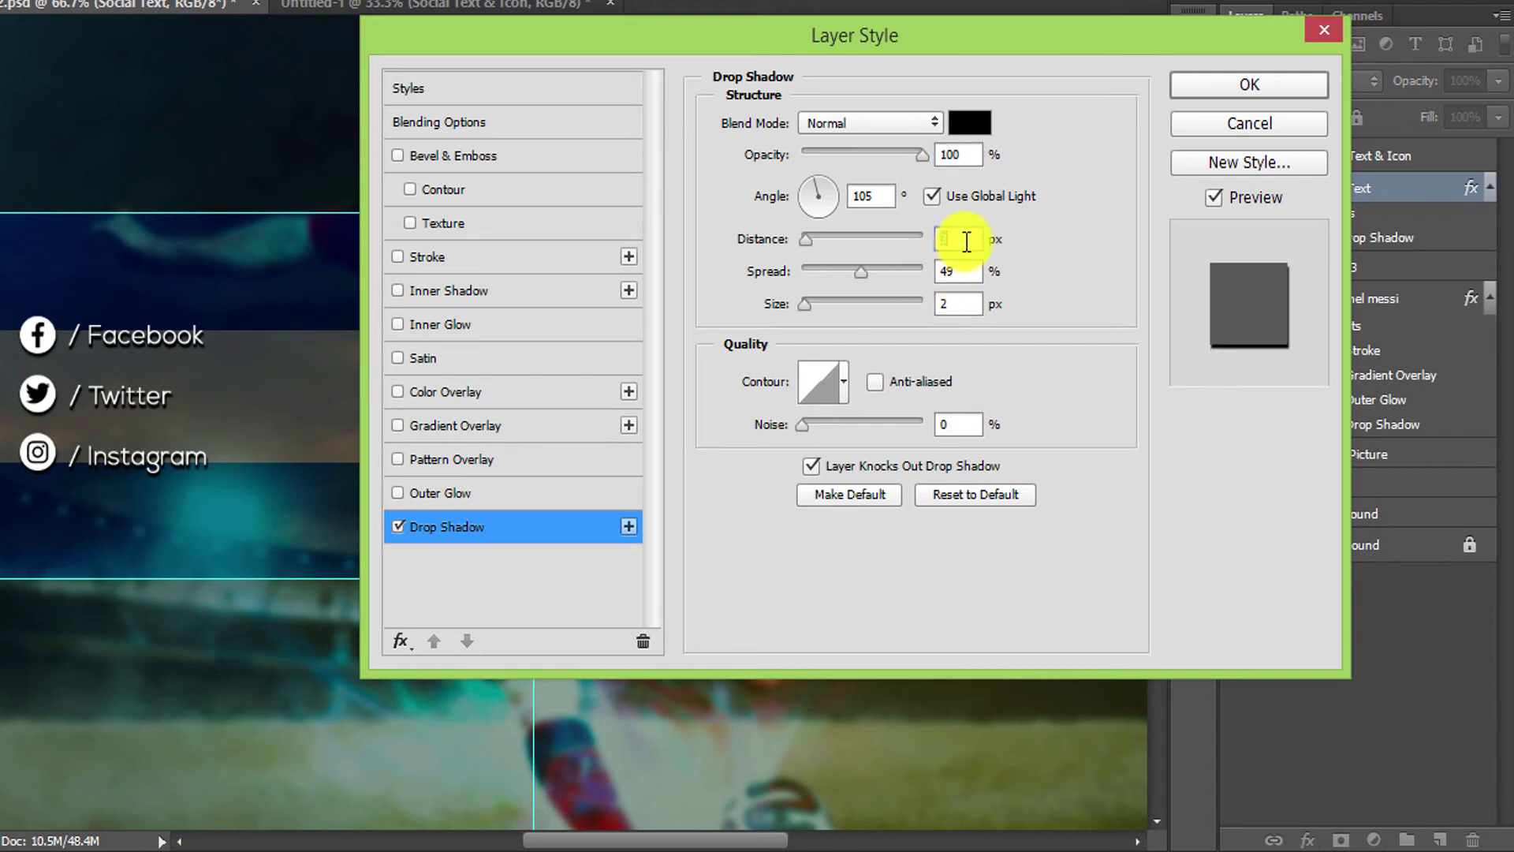
Add an outer glow at 30% opacity and apply the styles.
{"action": "left_click", "coordinate": [401, 494]}
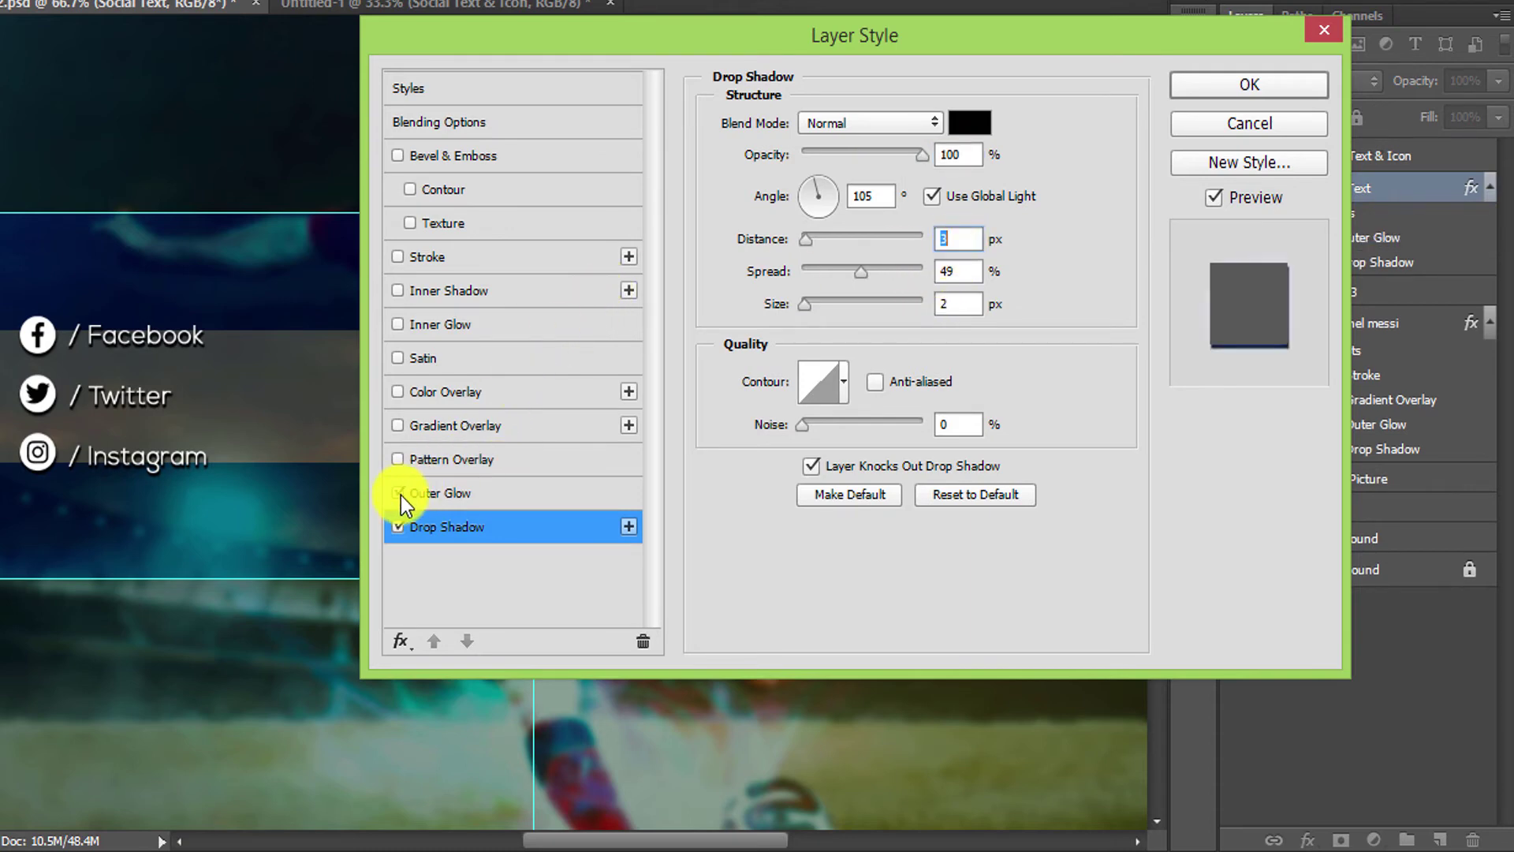
{"action": "left_click", "coordinate": [494, 482]}
{"action": "left_click_drag", "start_coordinate": [838, 158], "coordinate": [837, 159]}
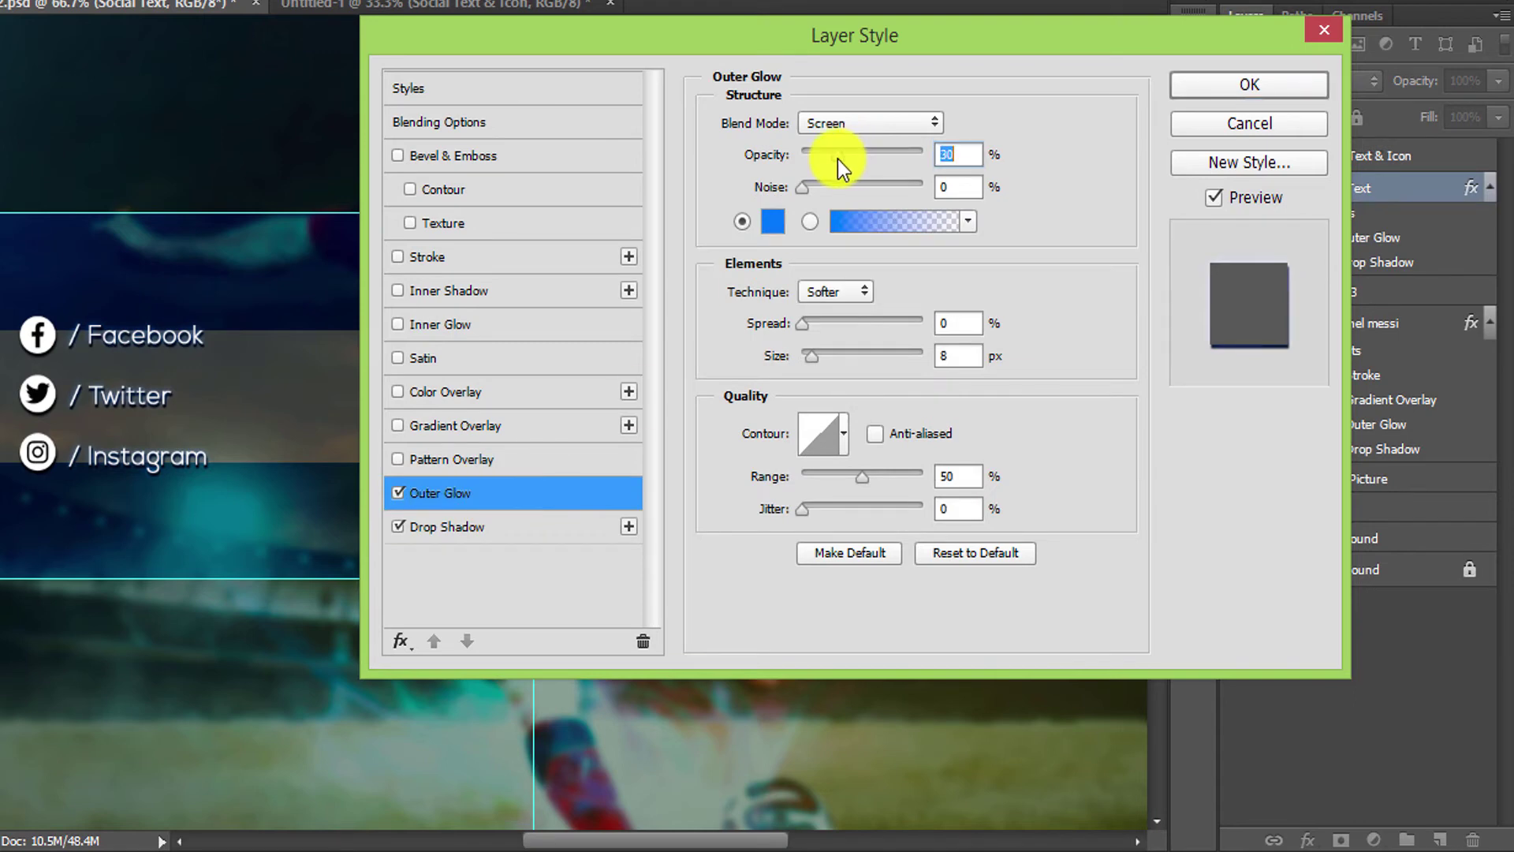
{"action": "left_click", "coordinate": [1208, 88]}
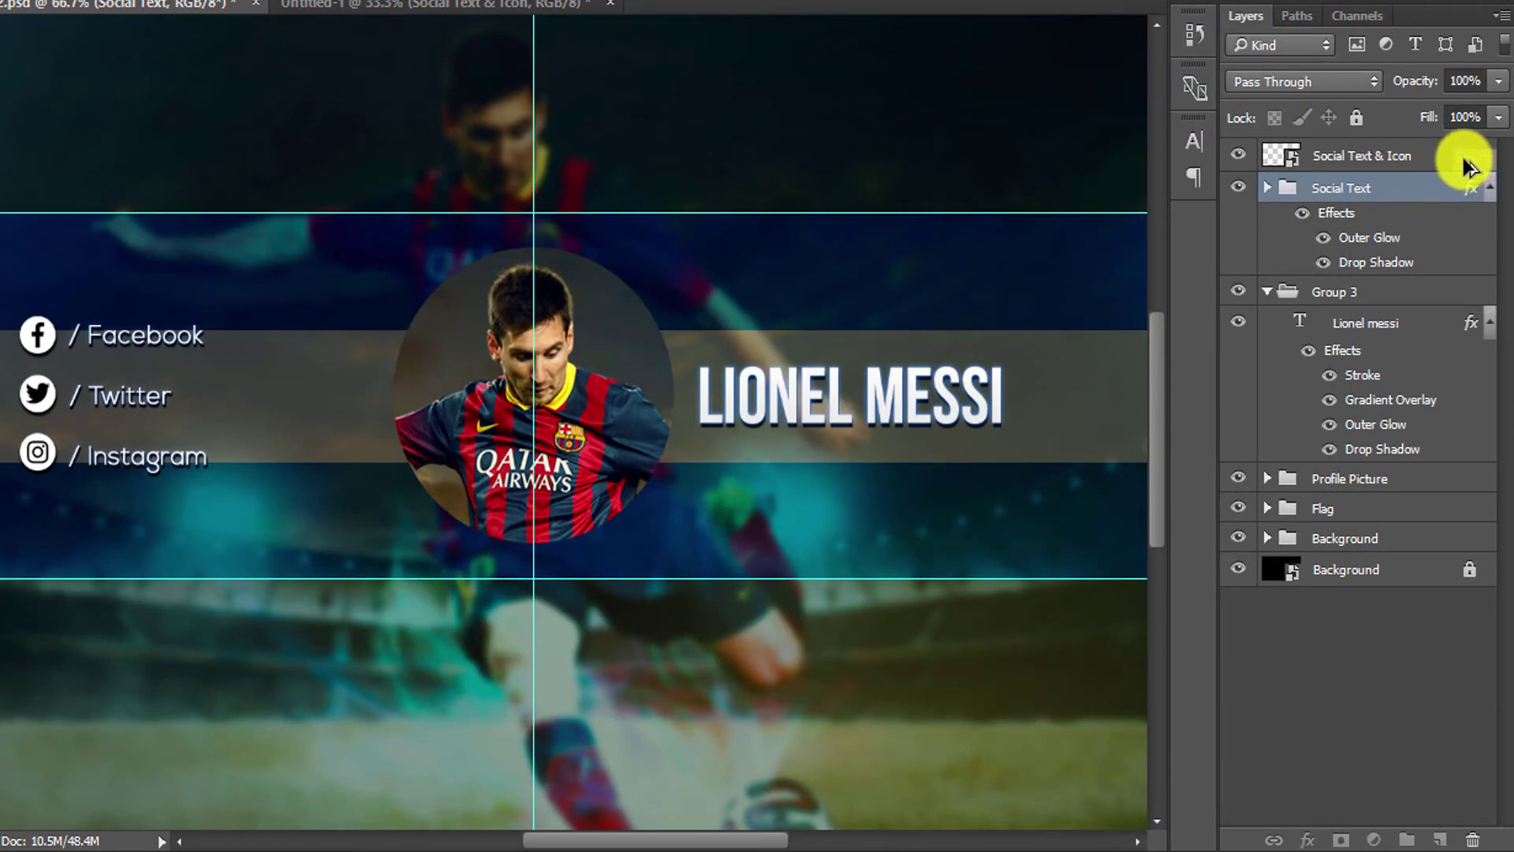
Copy the Social Text effects onto Social Text & Icon and place that layer below the group.
{"action": "left_click_drag", "start_coordinate": [1466, 166], "coordinate": [1464, 158]}
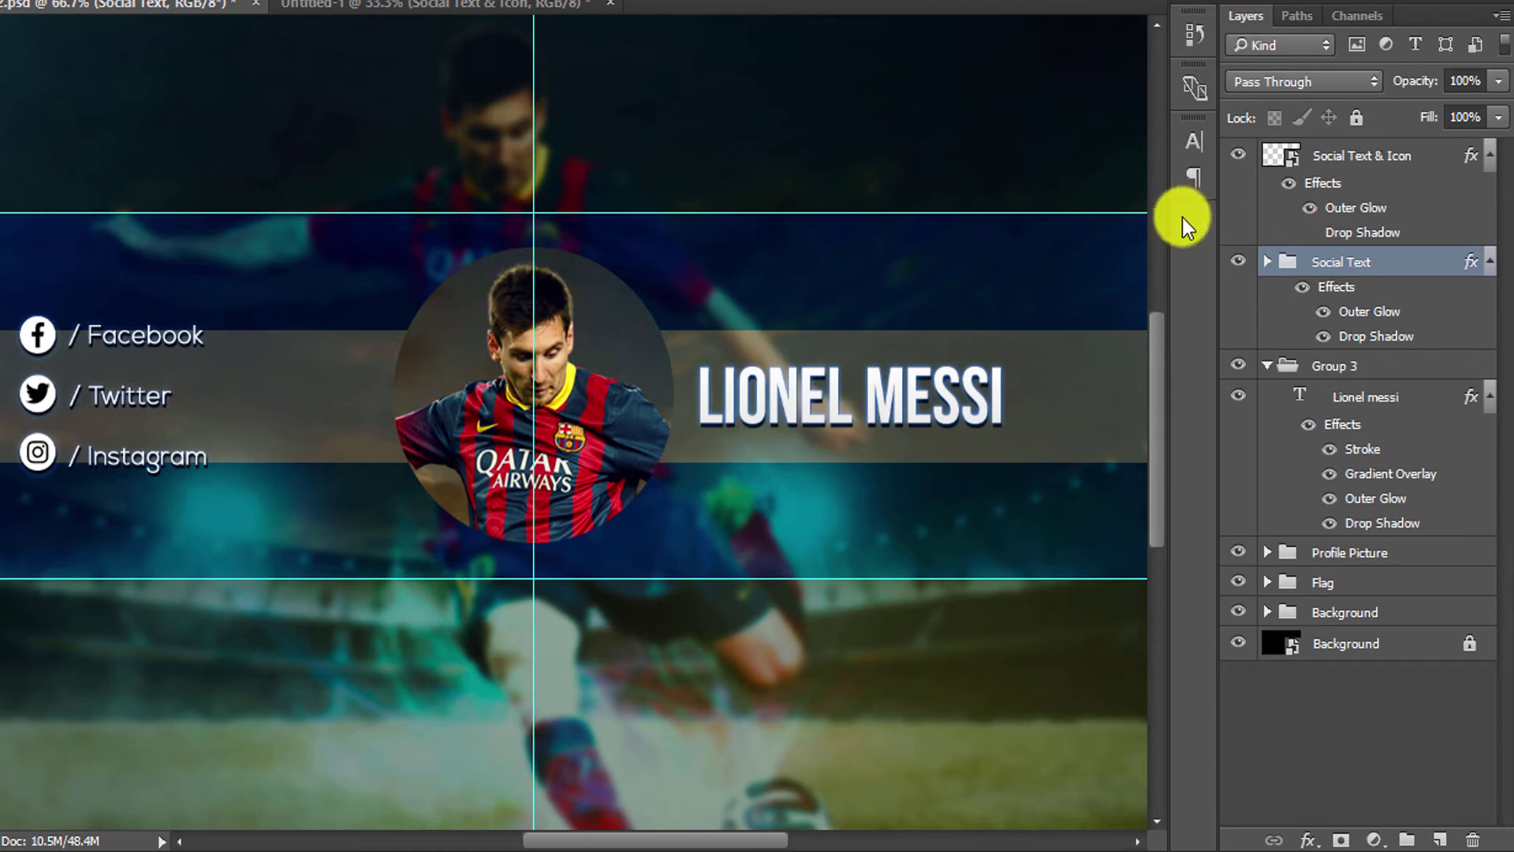
{"action": "left_click", "coordinate": [1493, 162]}
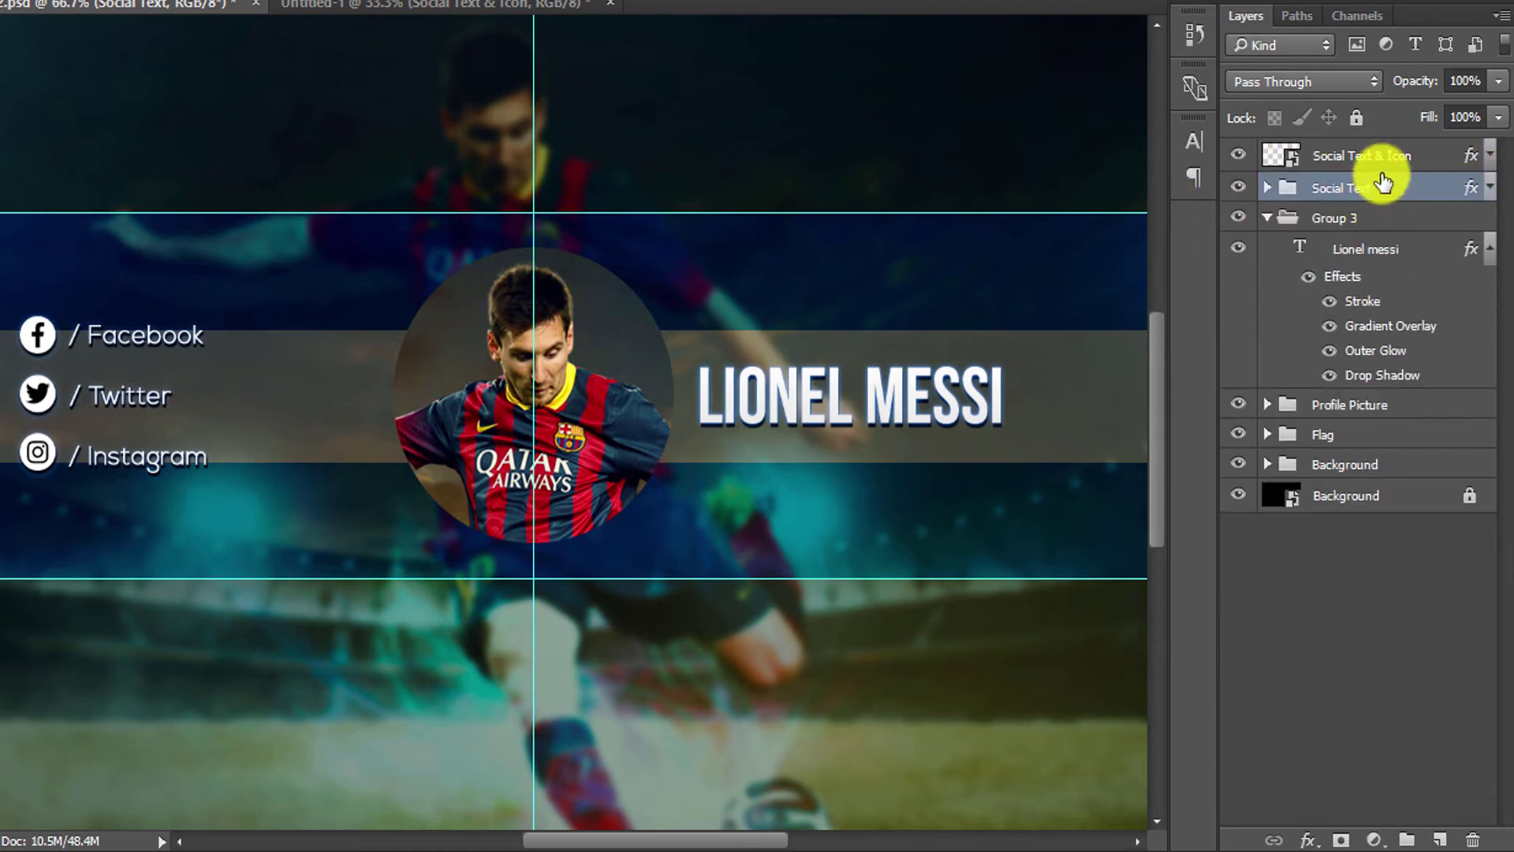
{"action": "left_click_drag", "start_coordinate": [1386, 162], "coordinate": [1412, 206]}
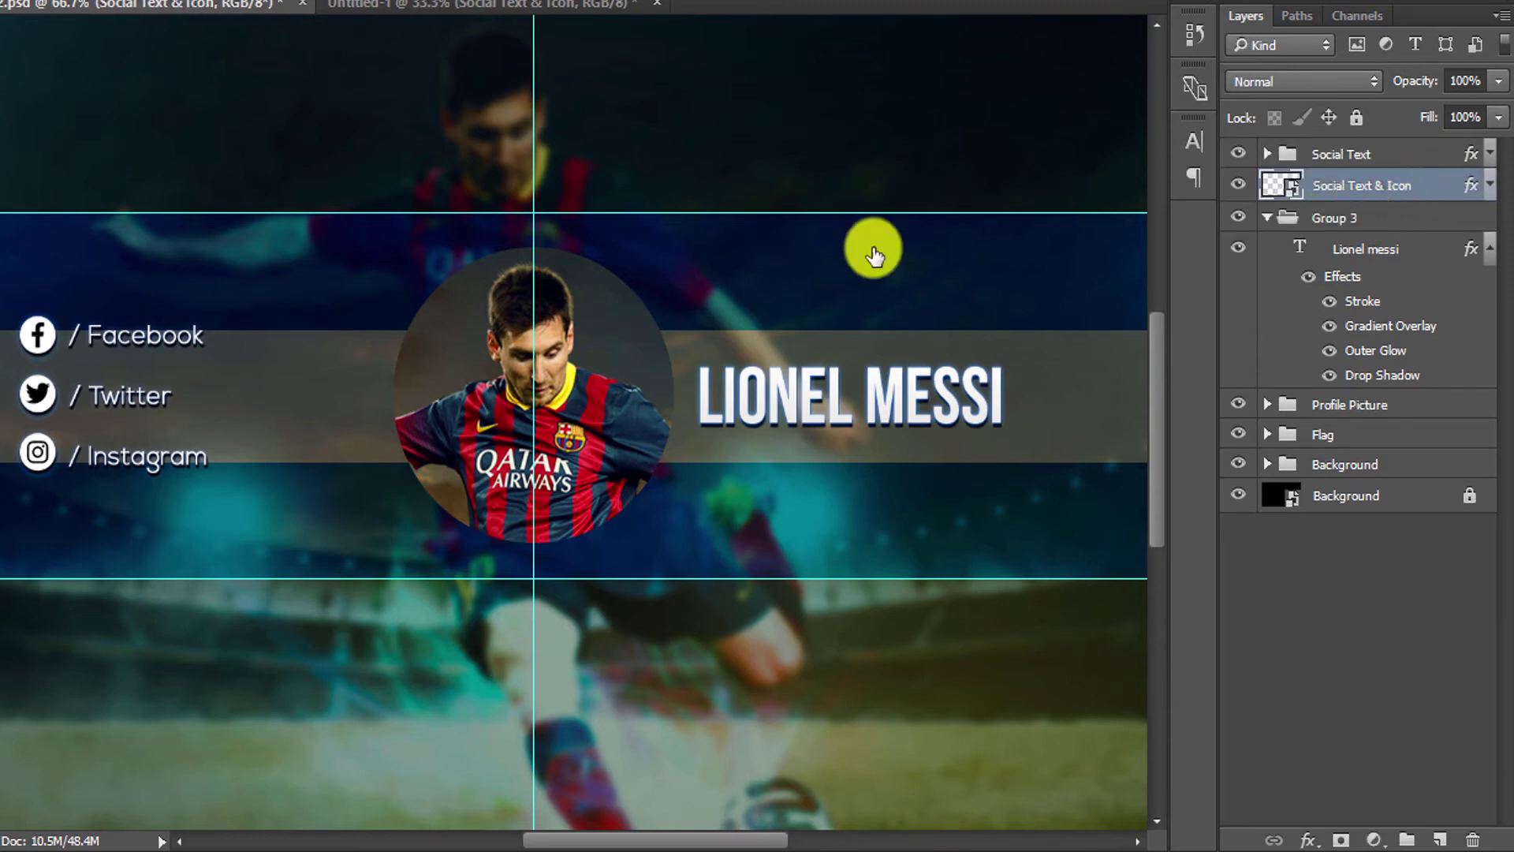
{"action": "left_click", "coordinate": [611, 275]}
Increase the LIONEL MESSI title's font size in the Character panel.
{"action": "left_click", "coordinate": [612, 274]}
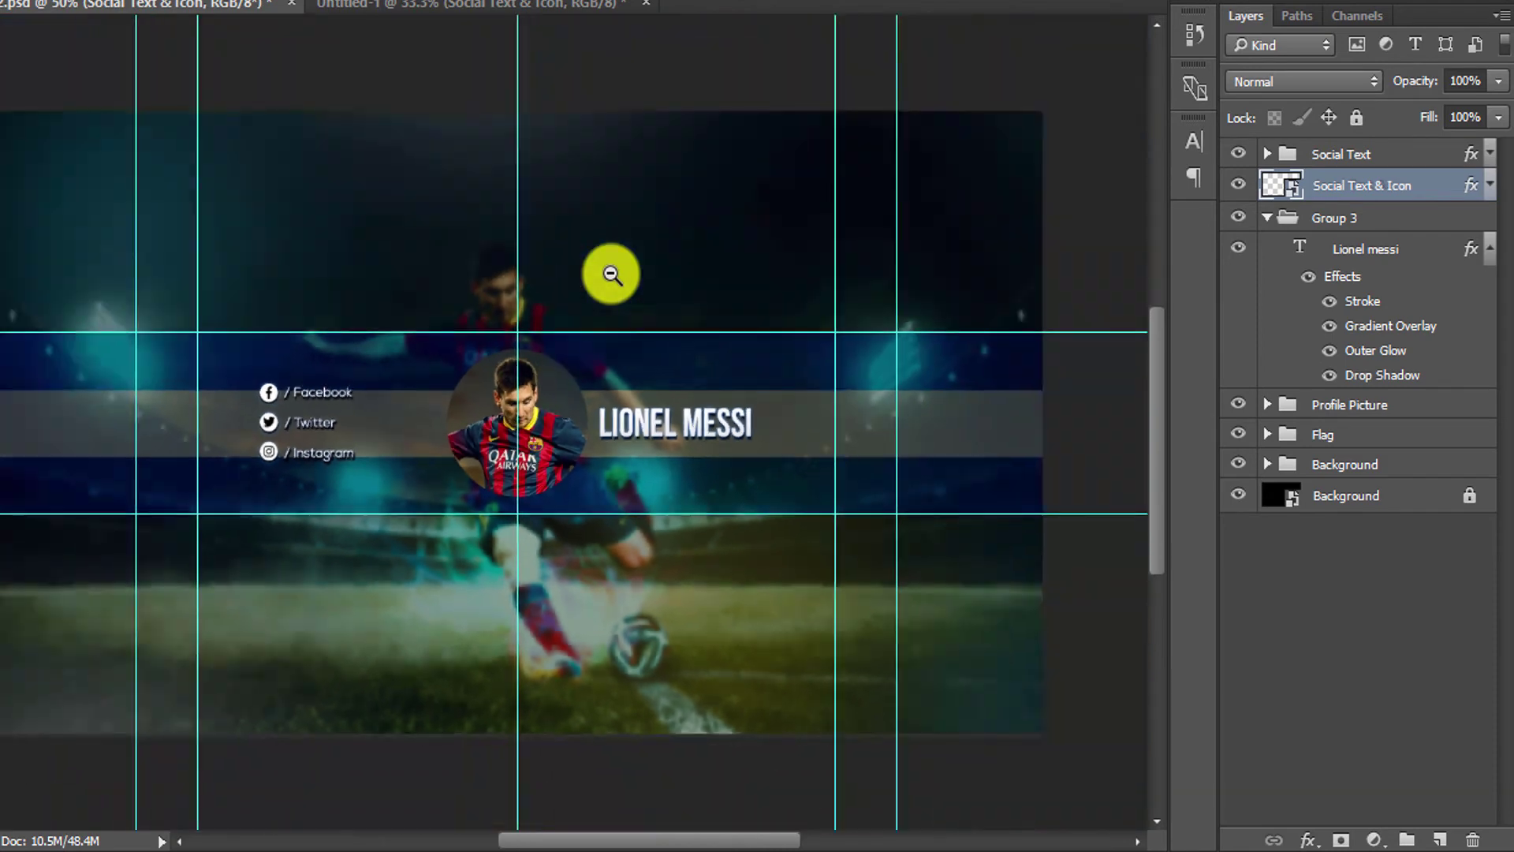
{"action": "left_click", "coordinate": [552, 399]}
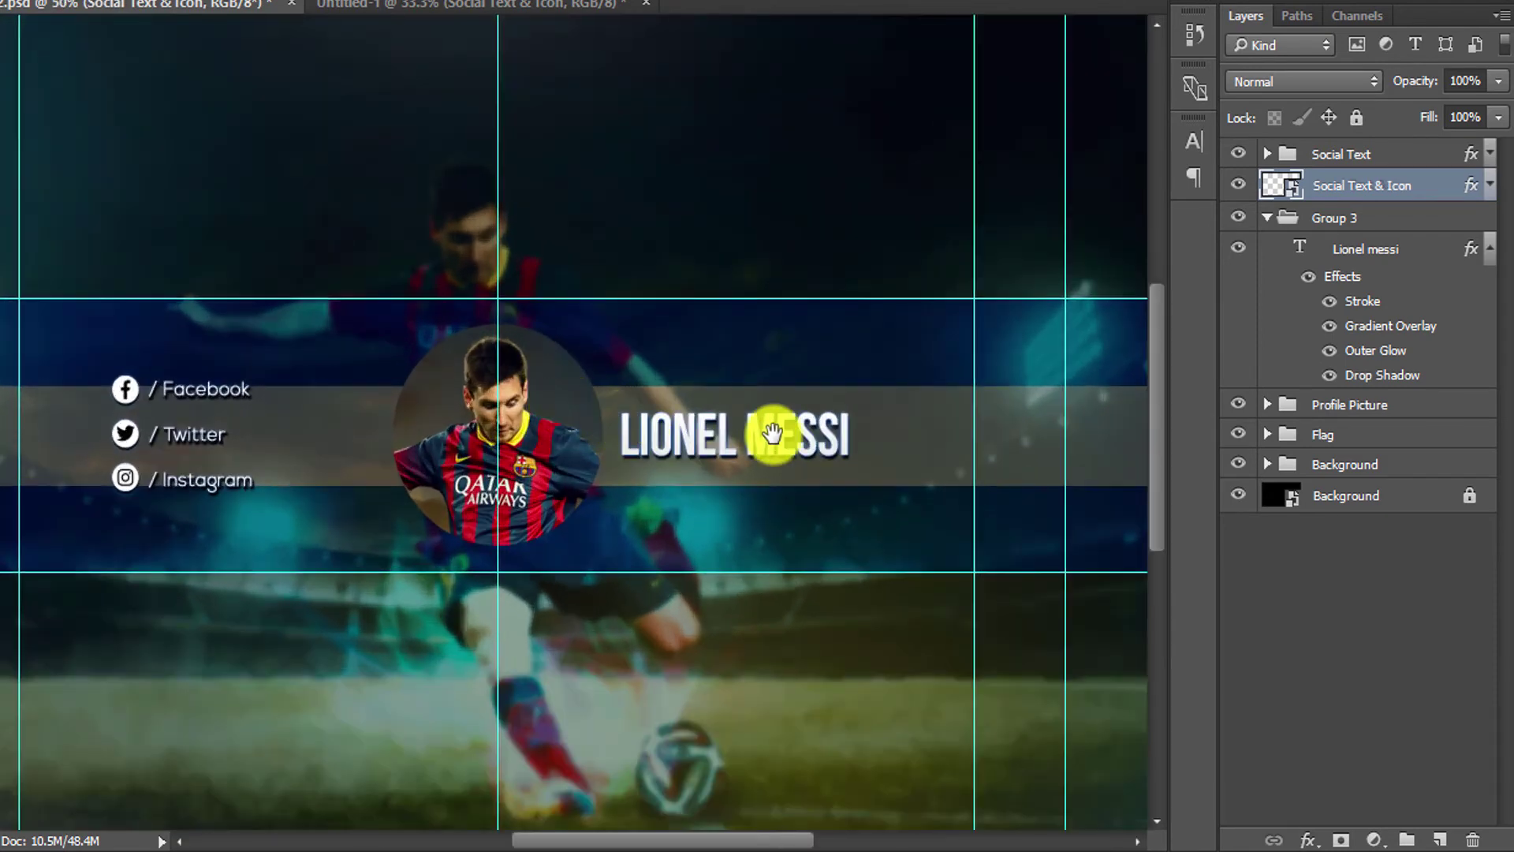
{"action": "left_click", "coordinate": [1352, 246]}
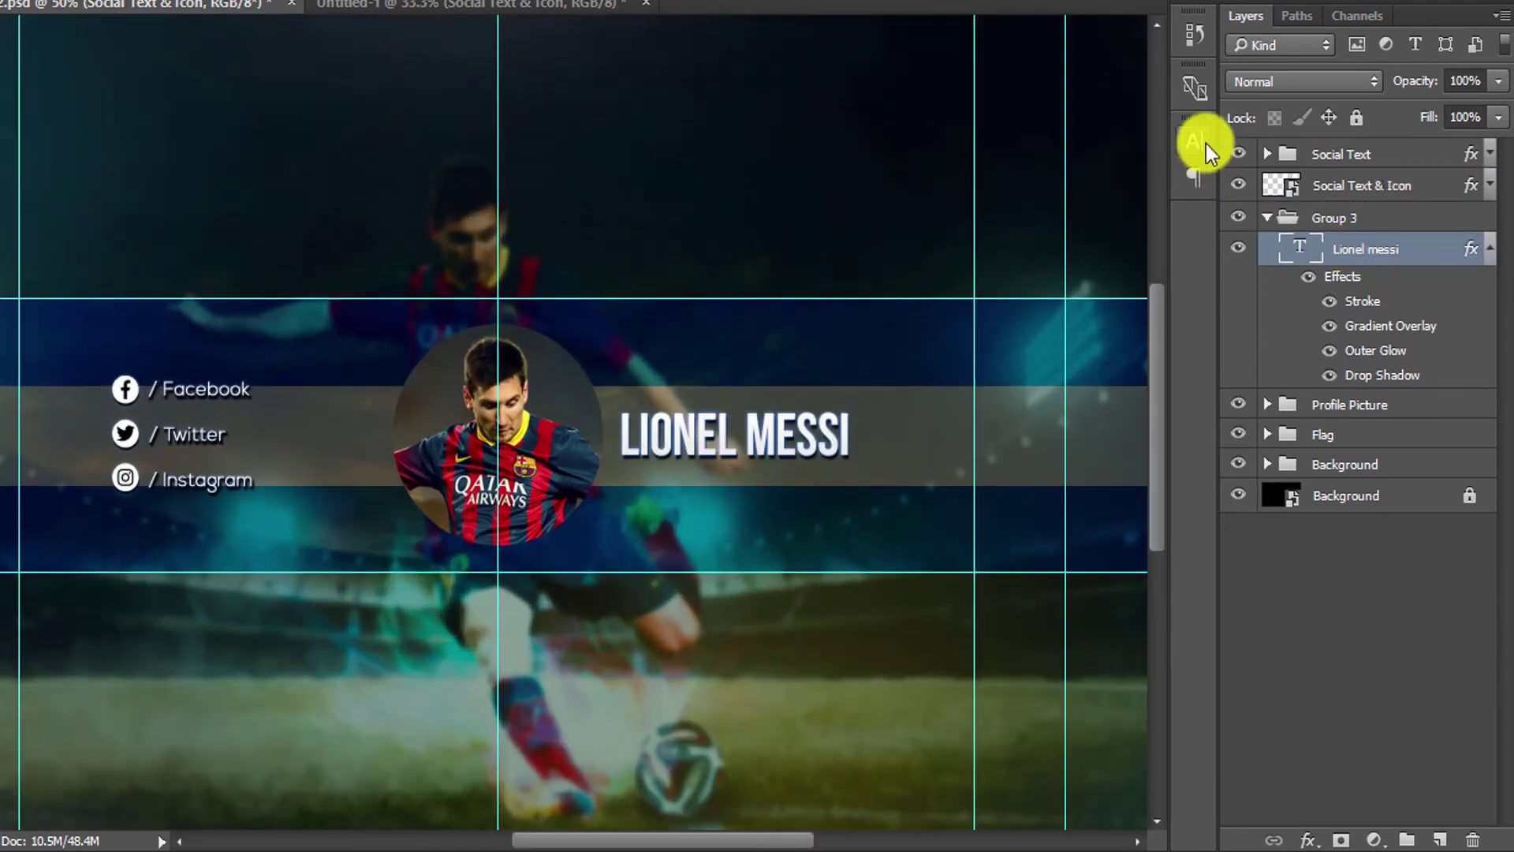
{"action": "left_click", "coordinate": [1195, 141]}
{"action": "left_click_drag", "start_coordinate": [957, 195], "coordinate": [921, 201]}
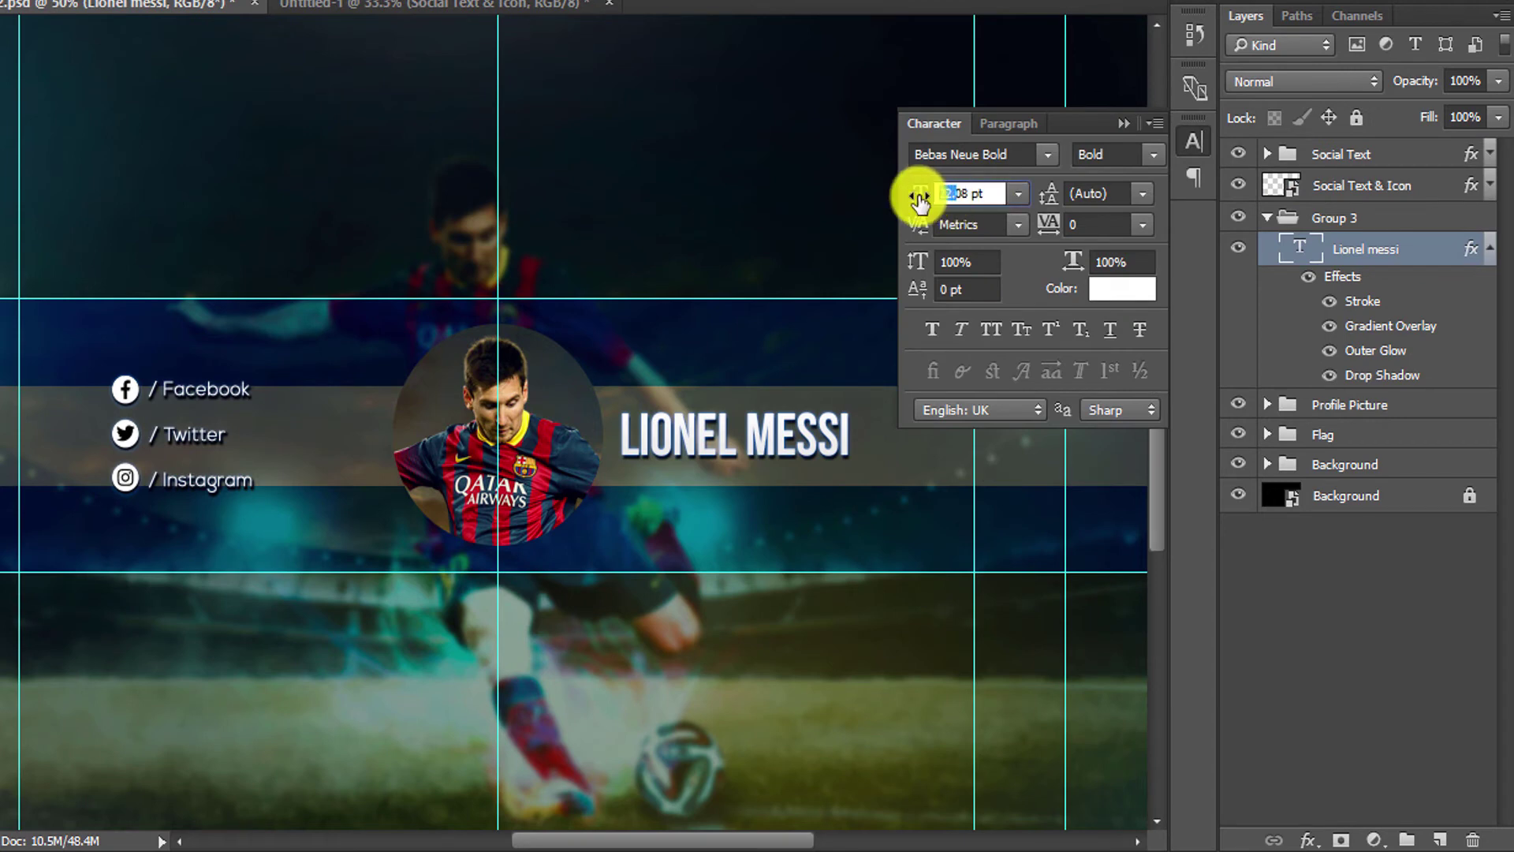
{"action": "left_click", "coordinate": [967, 193]}
{"action": "type", "text": "12"}
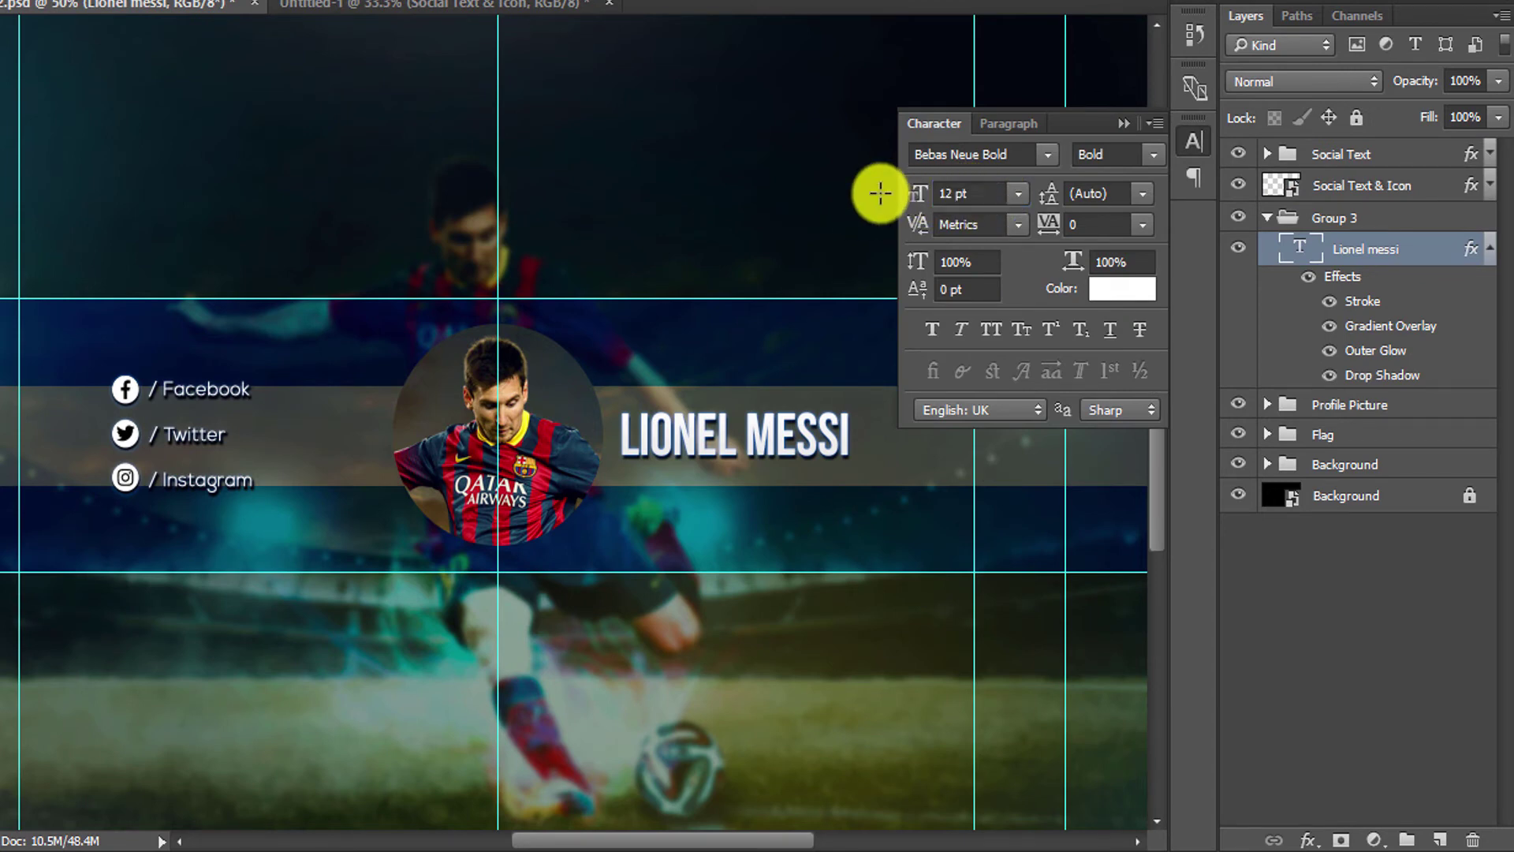
{"action": "left_click", "coordinate": [939, 193]}
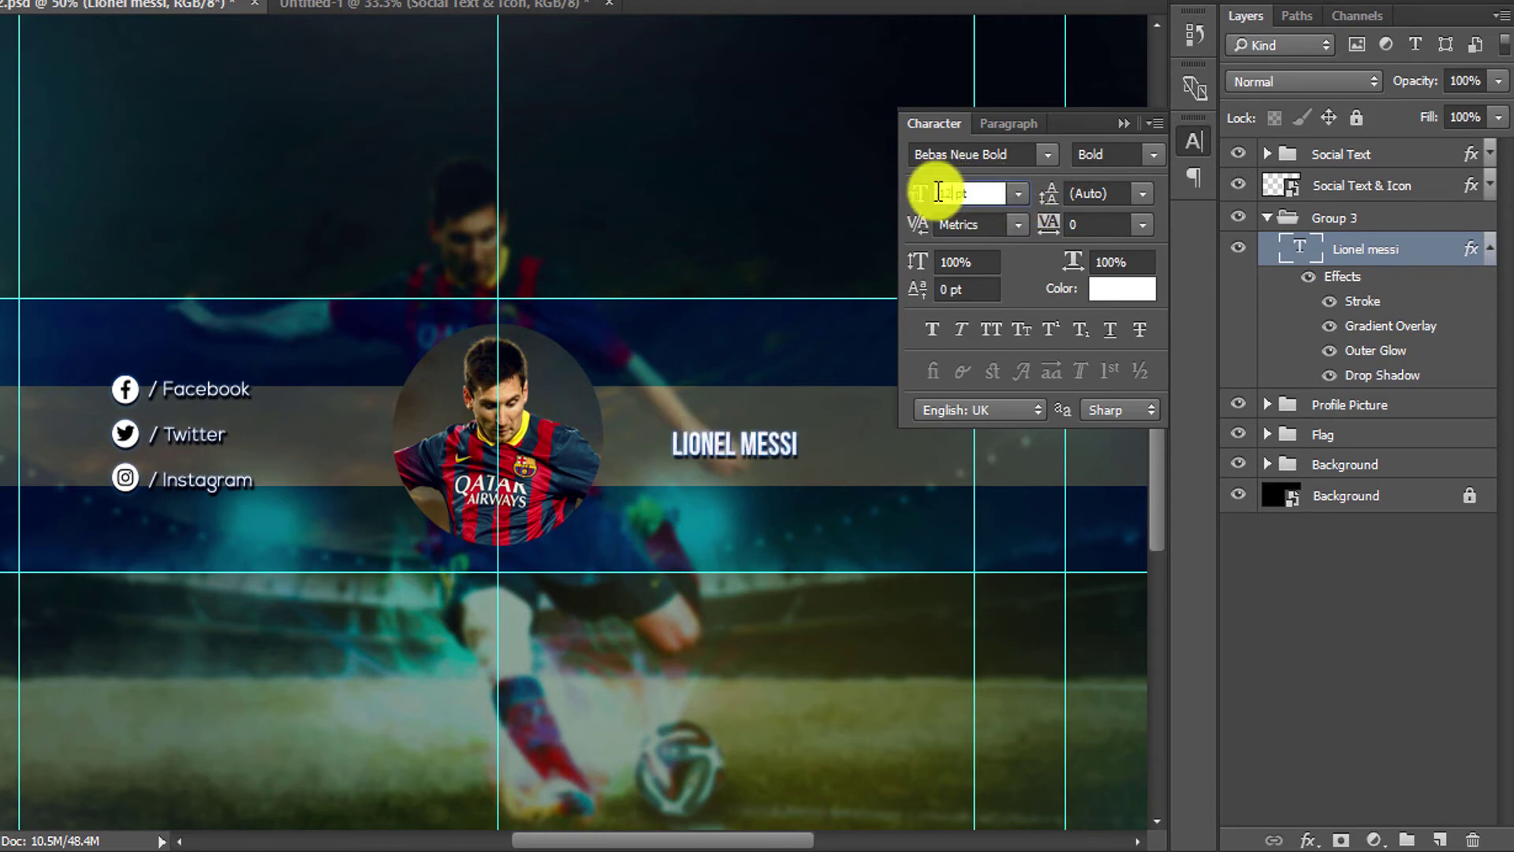
{"action": "type", "text": "20"}
{"action": "key", "text": "Return"}
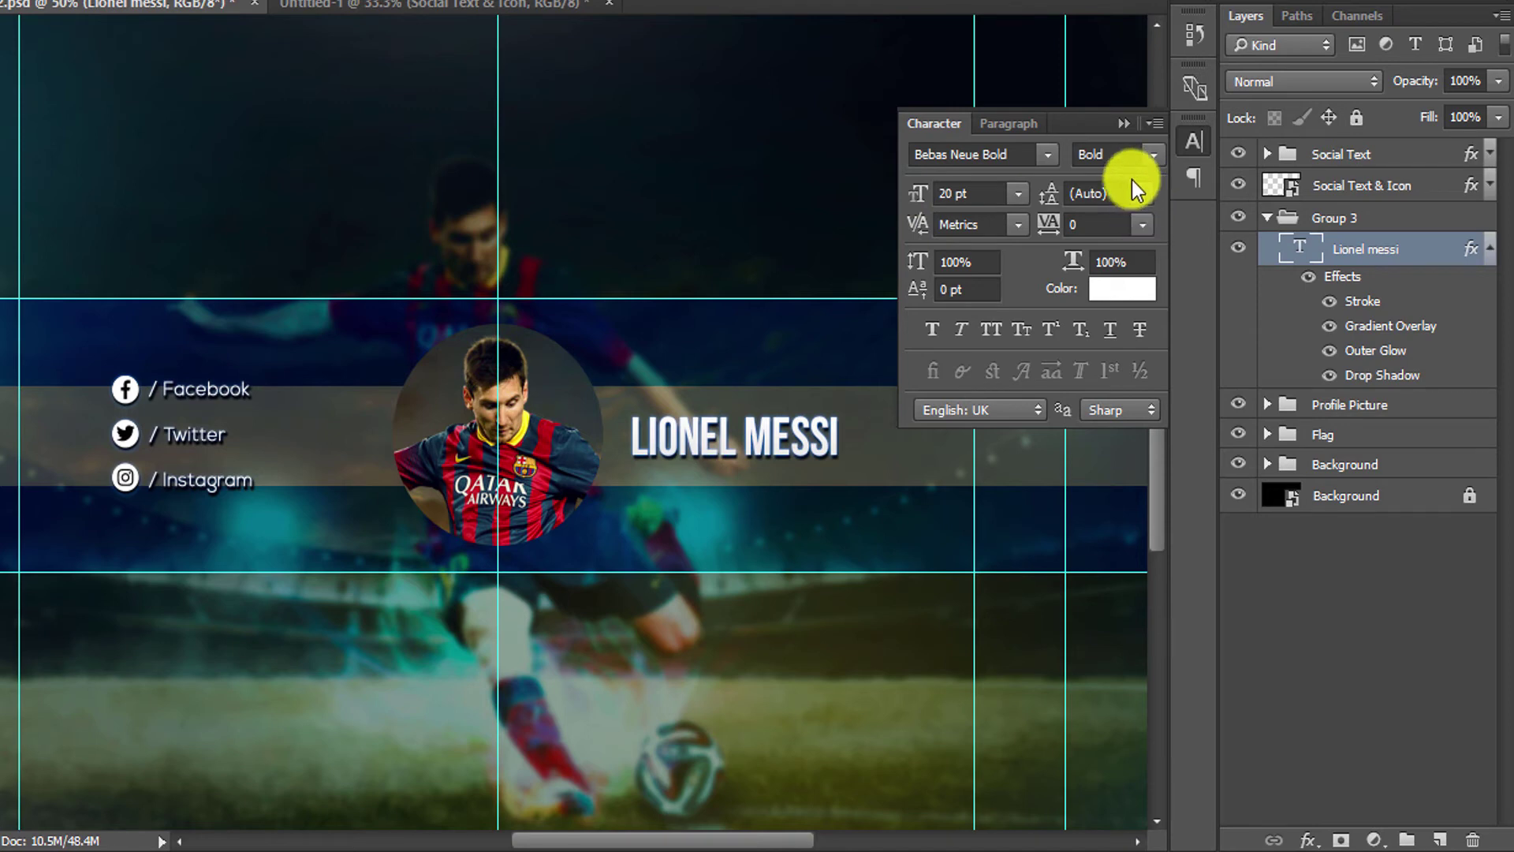
Enlarge the title a bit more and shift it slightly right.
{"action": "left_click", "coordinate": [1123, 125]}
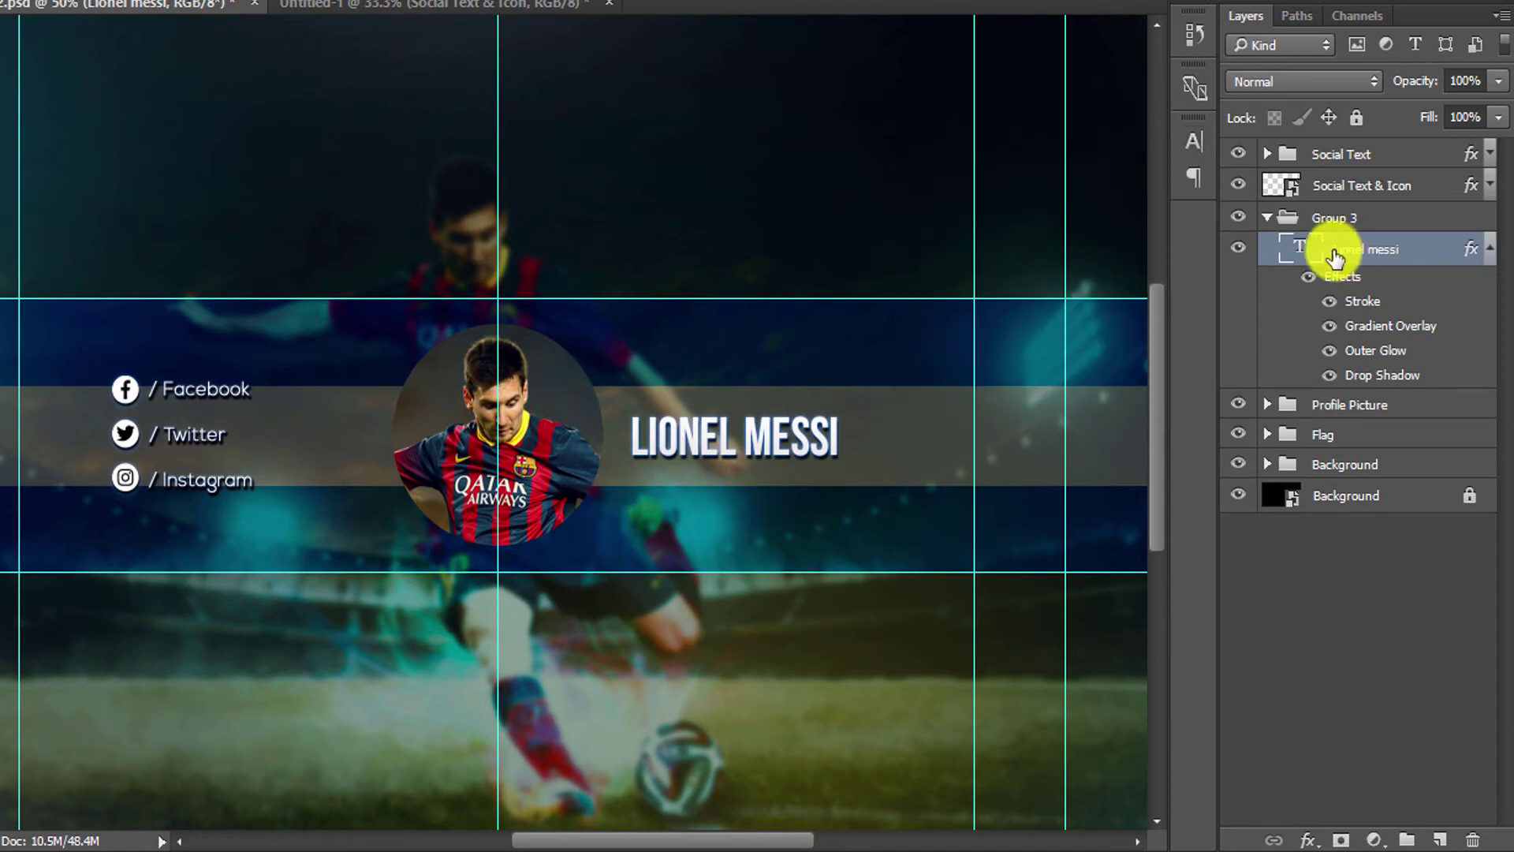
{"action": "left_click", "coordinate": [1195, 141]}
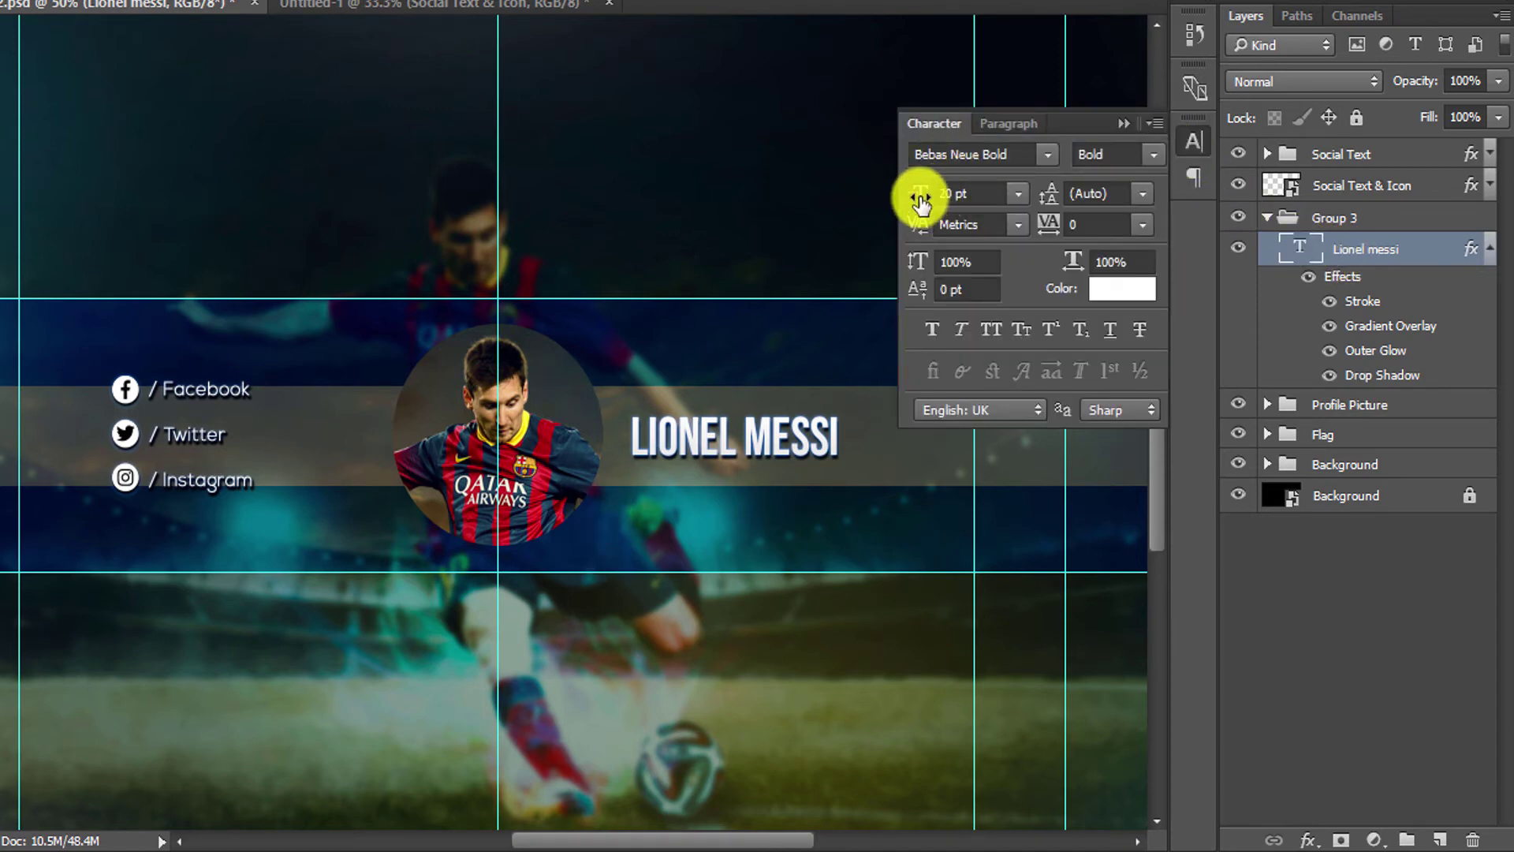
{"action": "left_click_drag", "start_coordinate": [927, 207], "coordinate": [942, 205]}
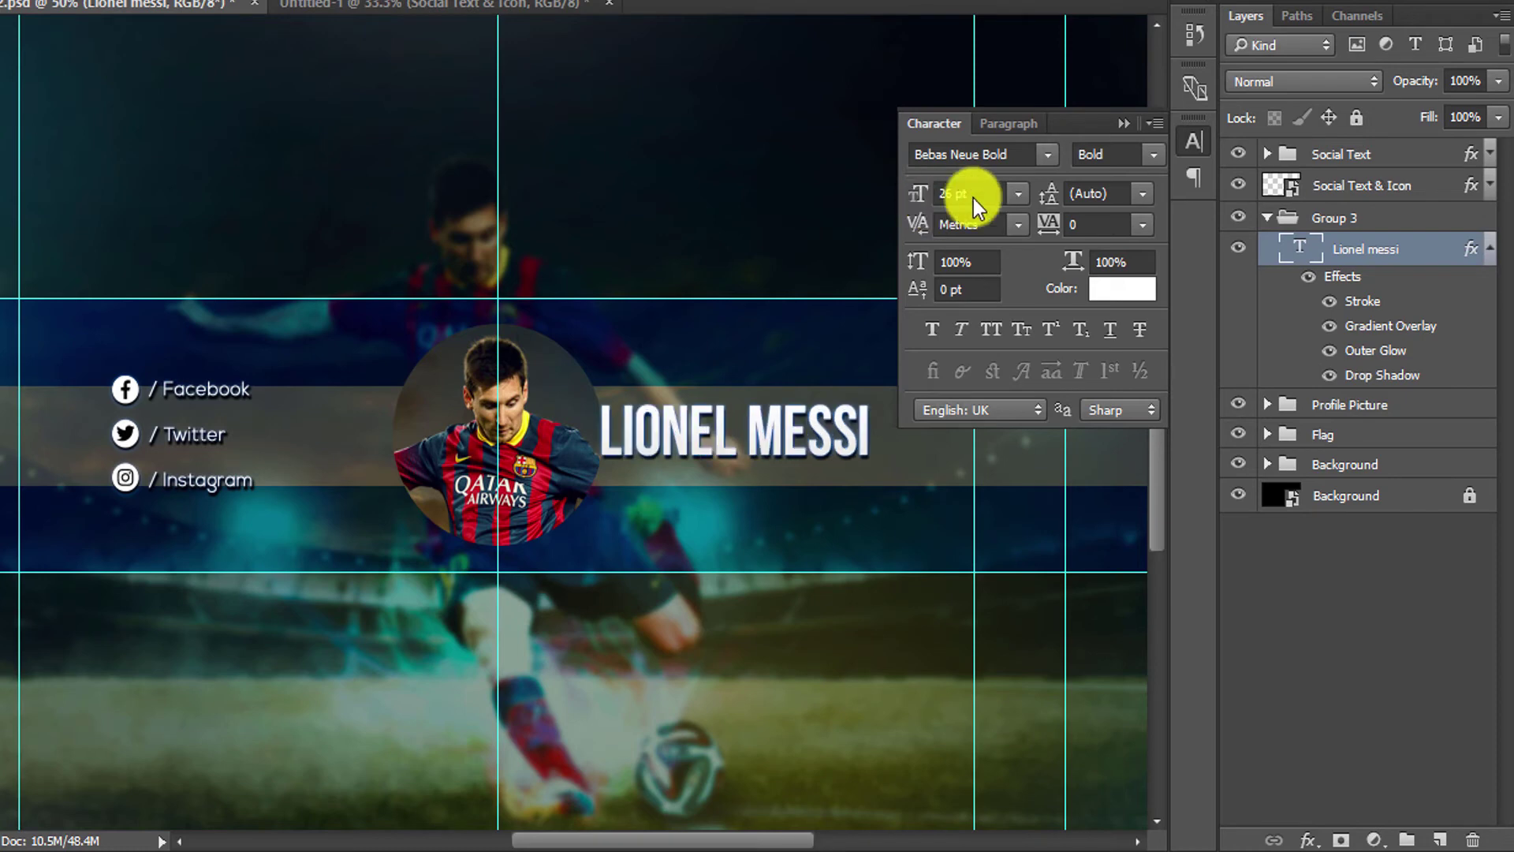
{"action": "left_click", "coordinate": [1124, 123]}
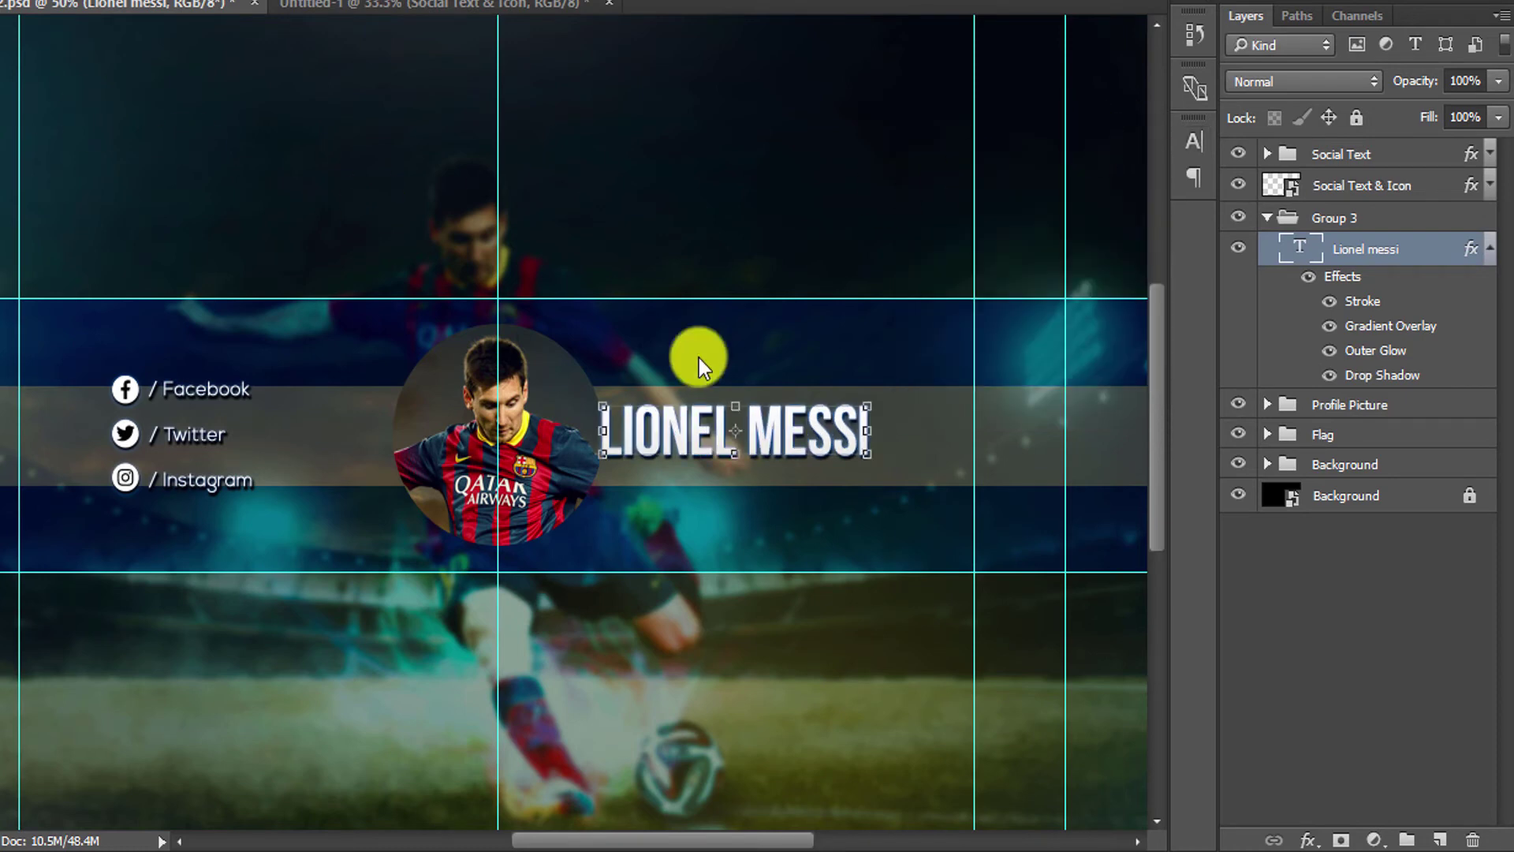
{"action": "left_click_drag", "start_coordinate": [698, 438], "coordinate": [726, 448]}
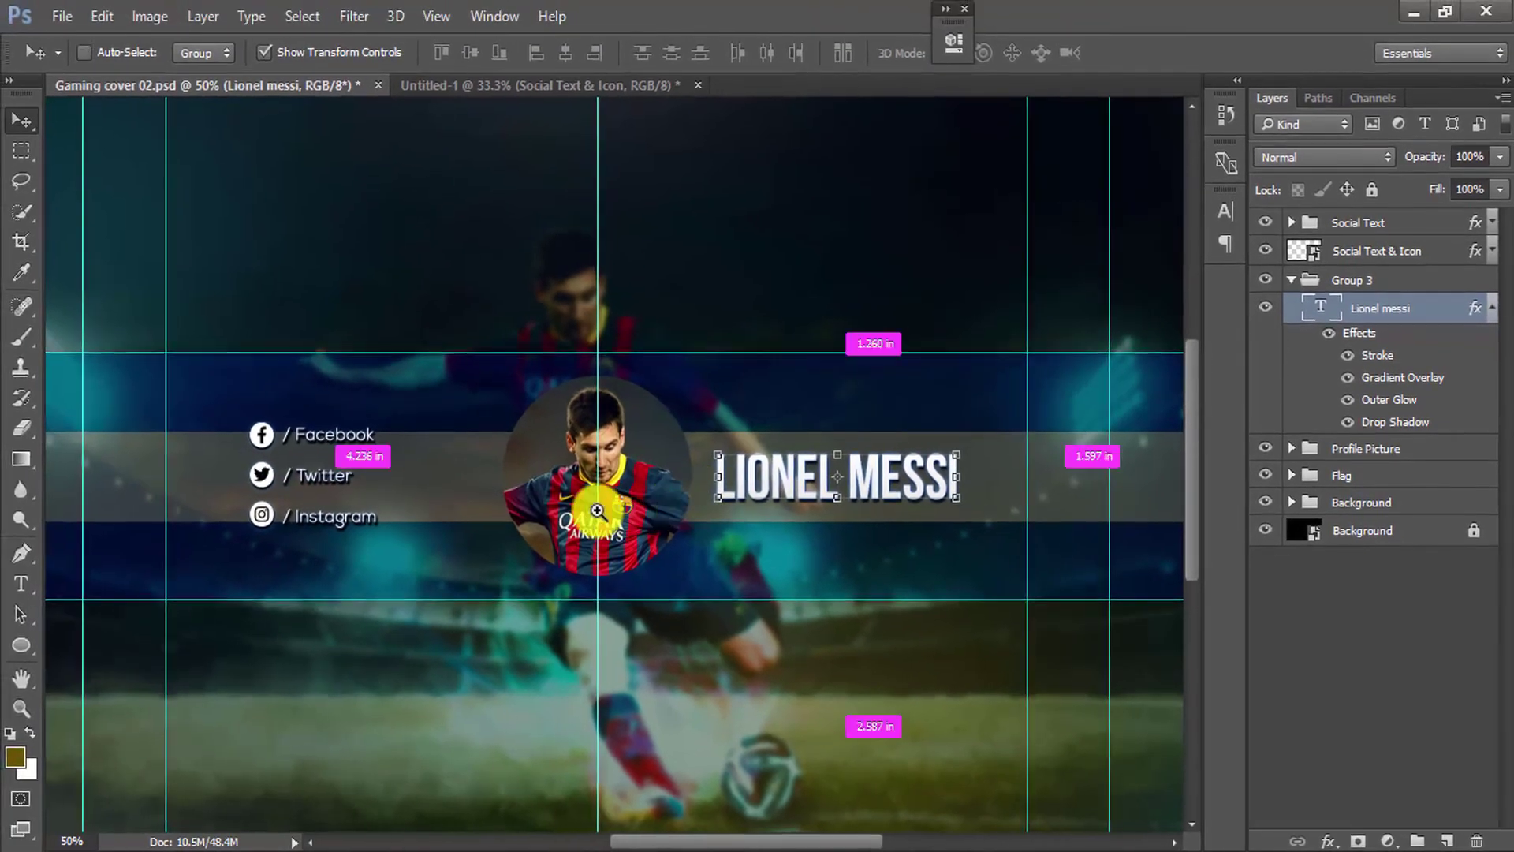
Enlarge the social icons and labels slightly and nudge them left beside the profile circle.
{"action": "left_click", "coordinate": [597, 514], "text": "alt"}
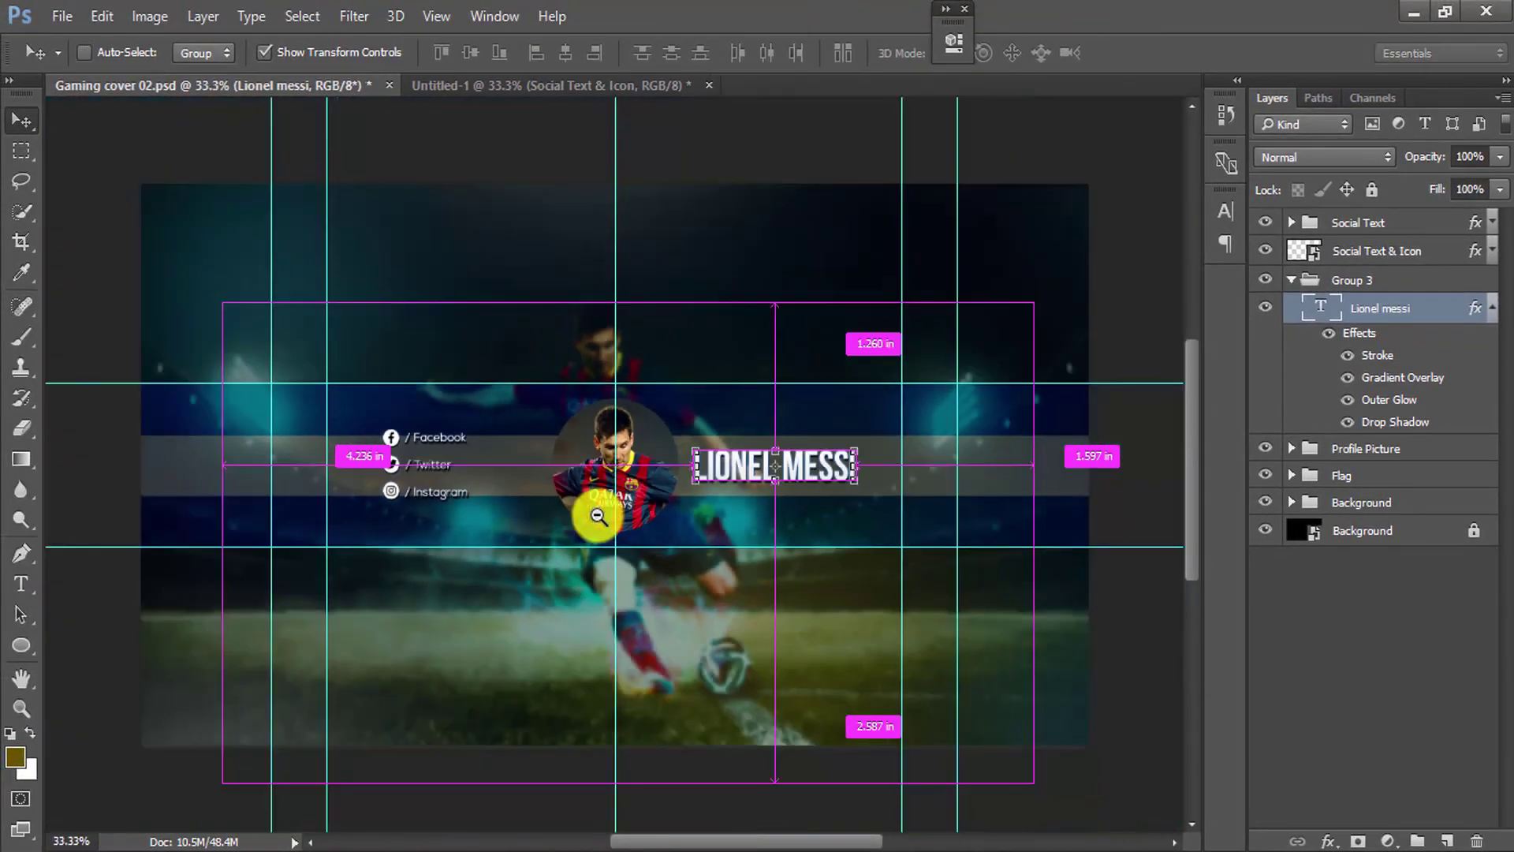
{"action": "left_click", "coordinate": [21, 150]}
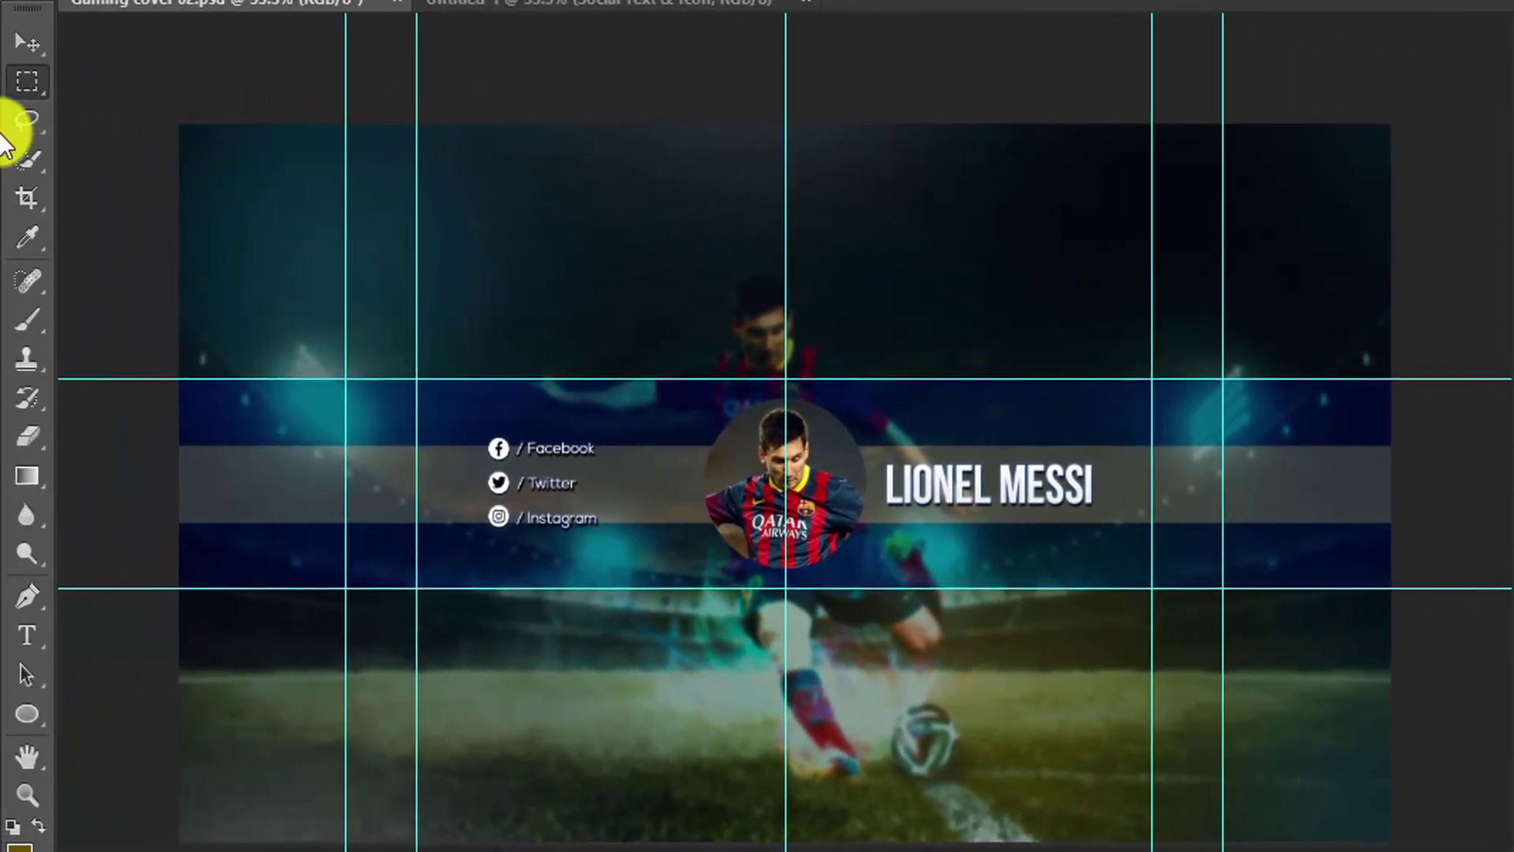
{"action": "left_click", "coordinate": [28, 46]}
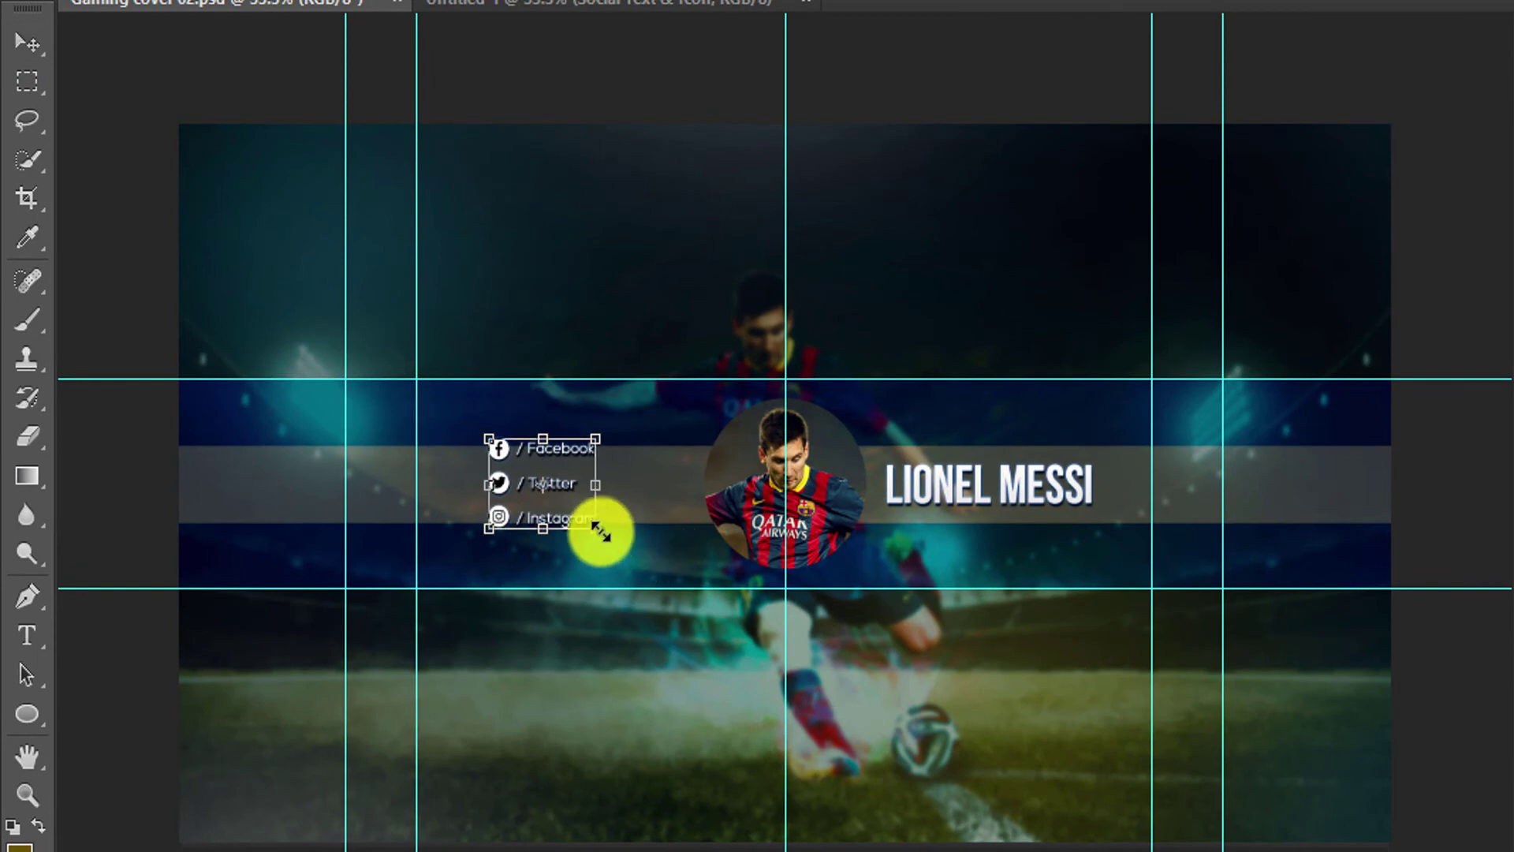
{"action": "left_click_drag", "start_coordinate": [623, 537], "coordinate": [622, 536]}
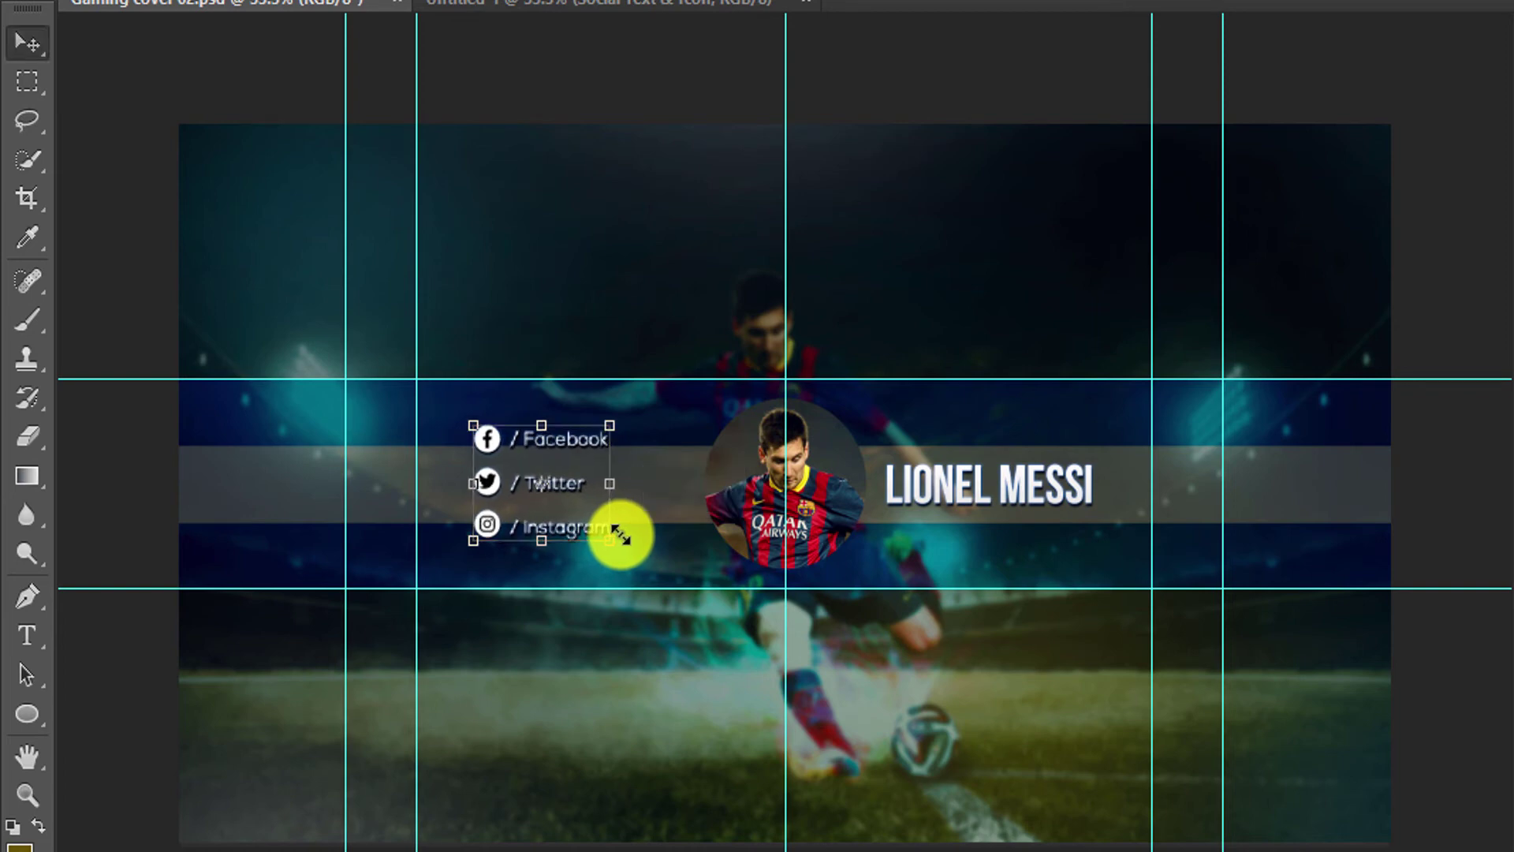
{"action": "left_click_drag", "start_coordinate": [566, 486], "coordinate": [558, 489]}
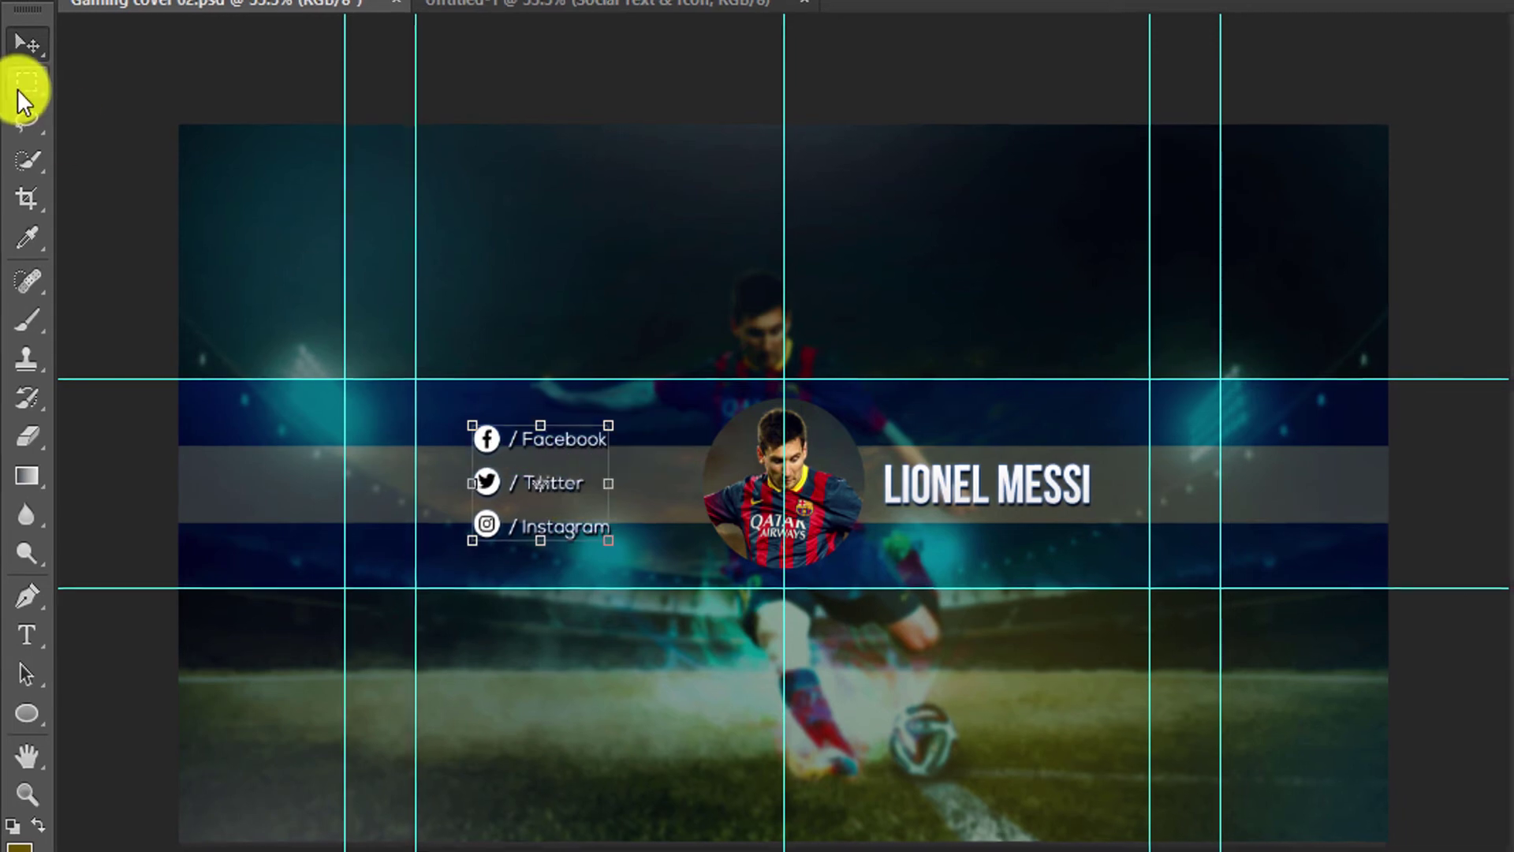
{"action": "left_click", "coordinate": [23, 83]}
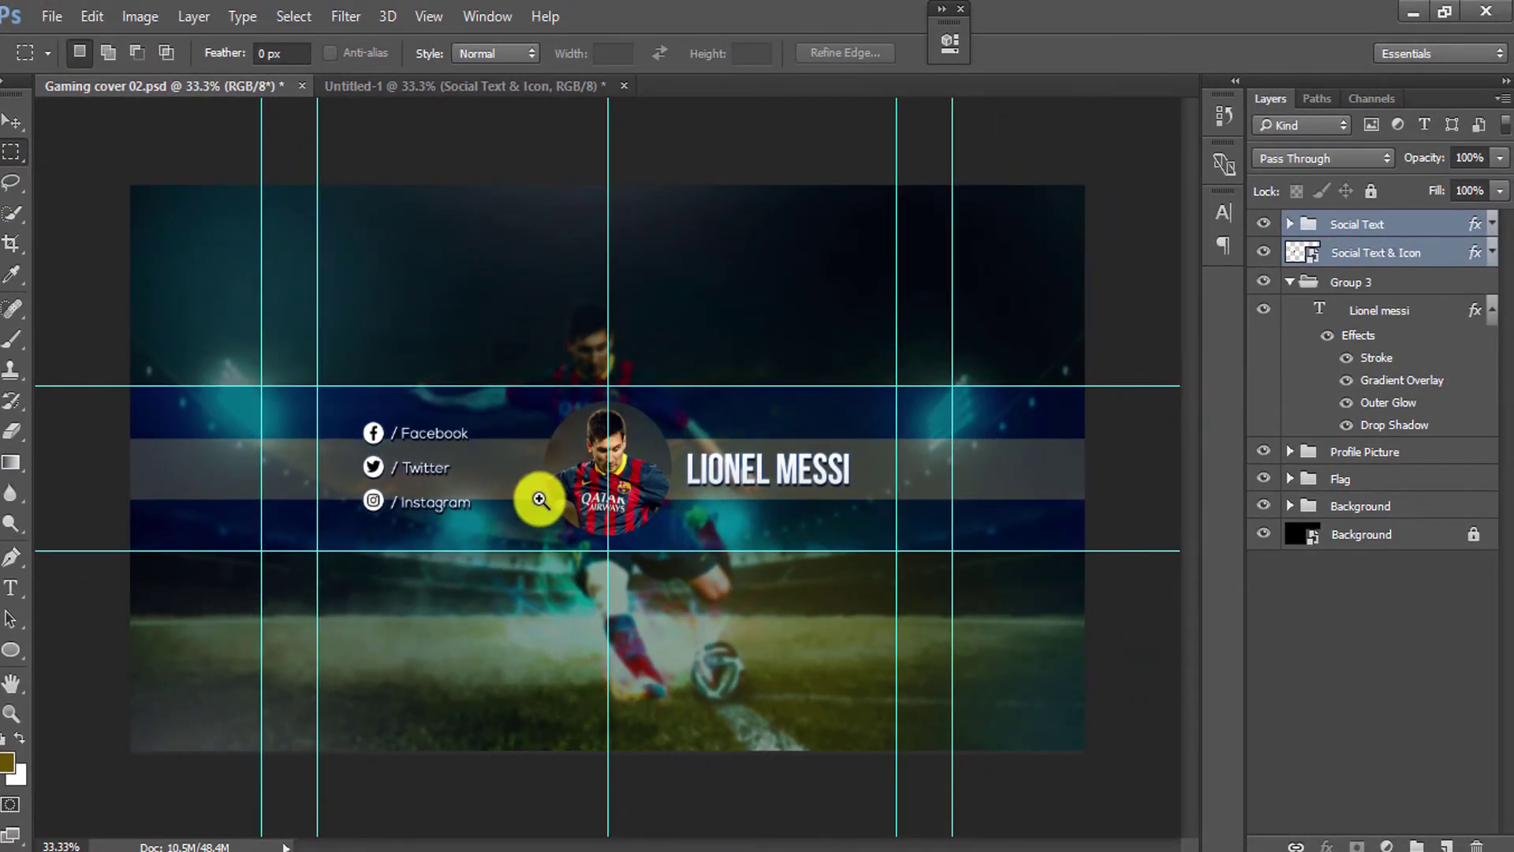
Open Layer Style for Ellipse 1 inside the Profile Picture group.
{"action": "left_click", "coordinate": [619, 513]}
{"action": "left_click", "coordinate": [693, 521], "text": "alt"}
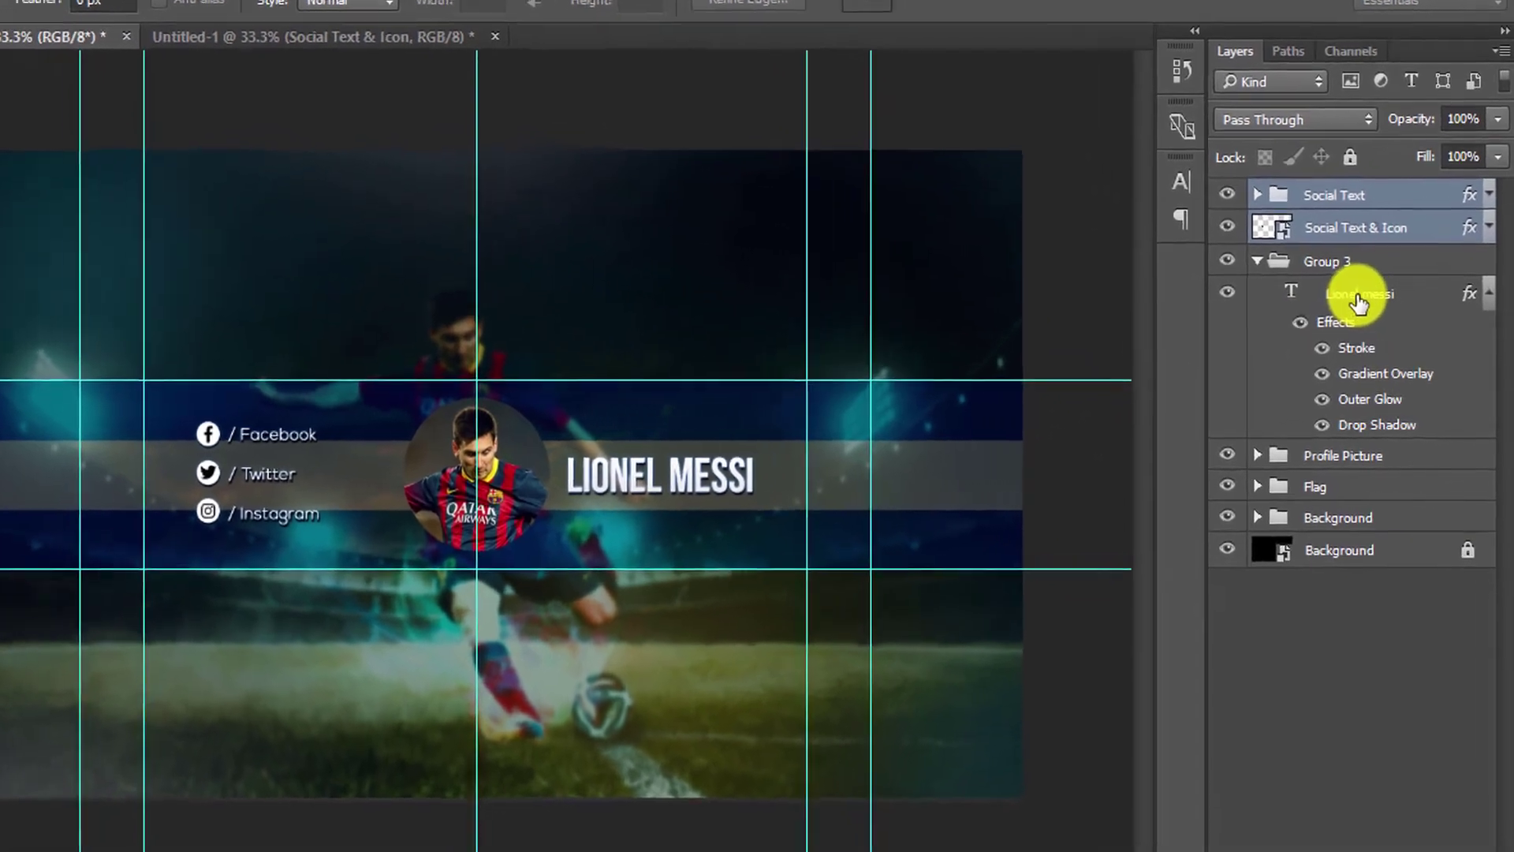
{"action": "left_click", "coordinate": [1294, 301]}
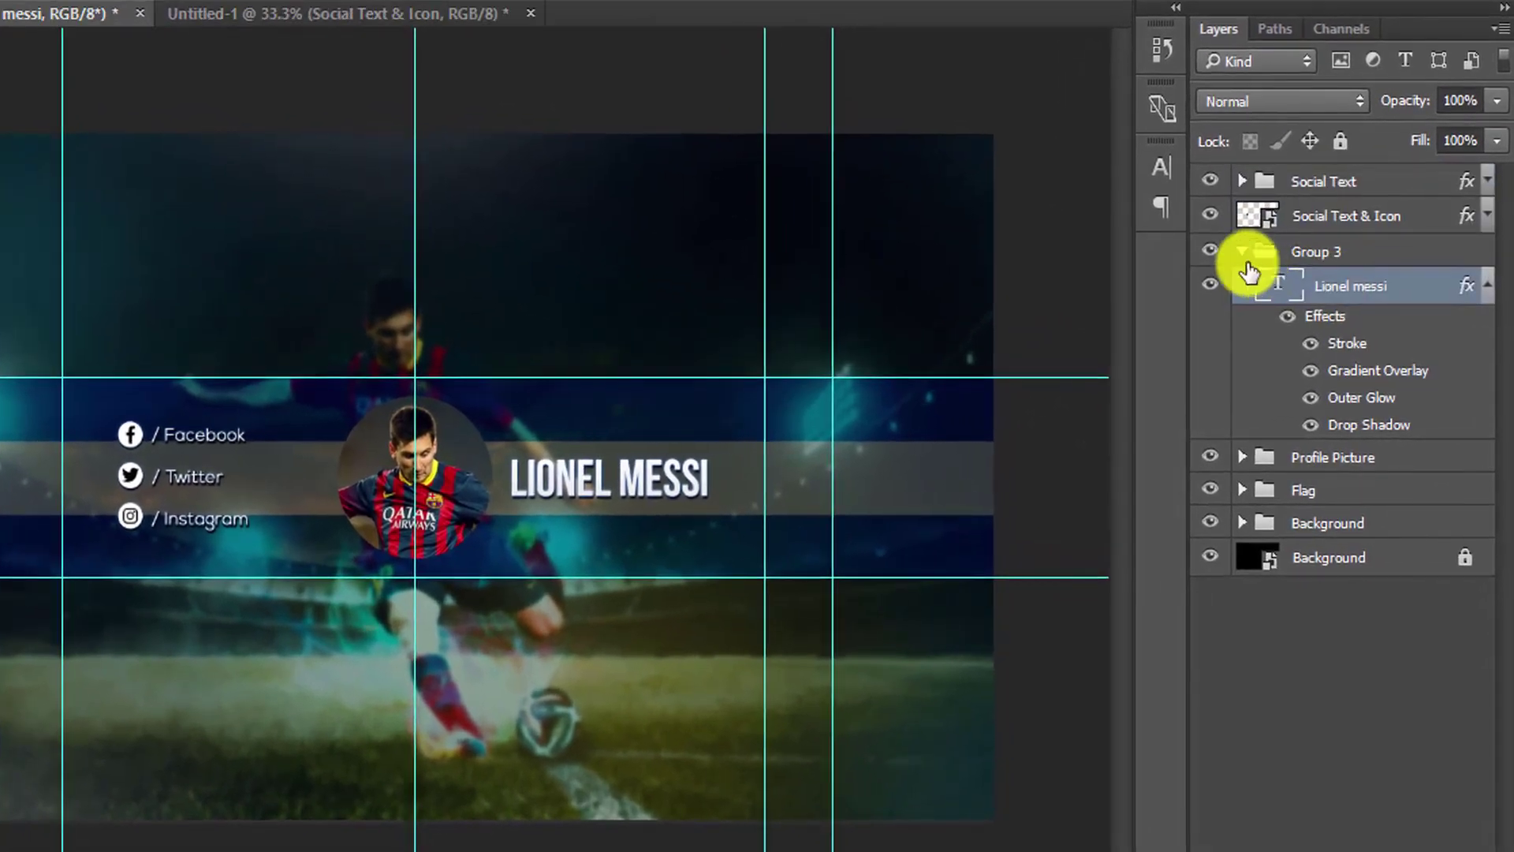
{"action": "left_click", "coordinate": [1244, 253]}
{"action": "left_click", "coordinate": [1242, 283]}
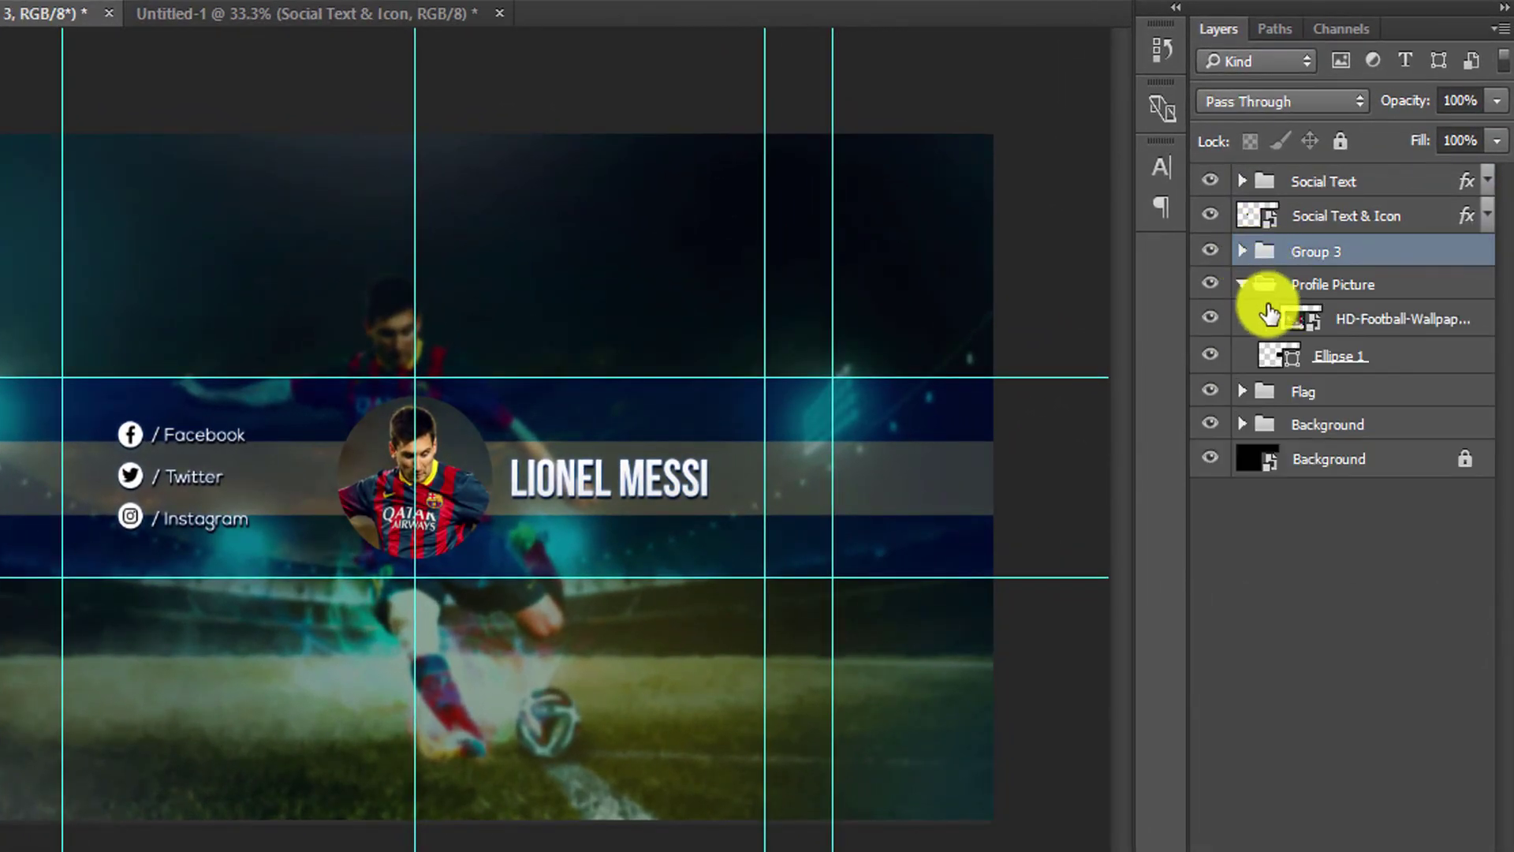
{"action": "left_click", "coordinate": [1412, 359]}
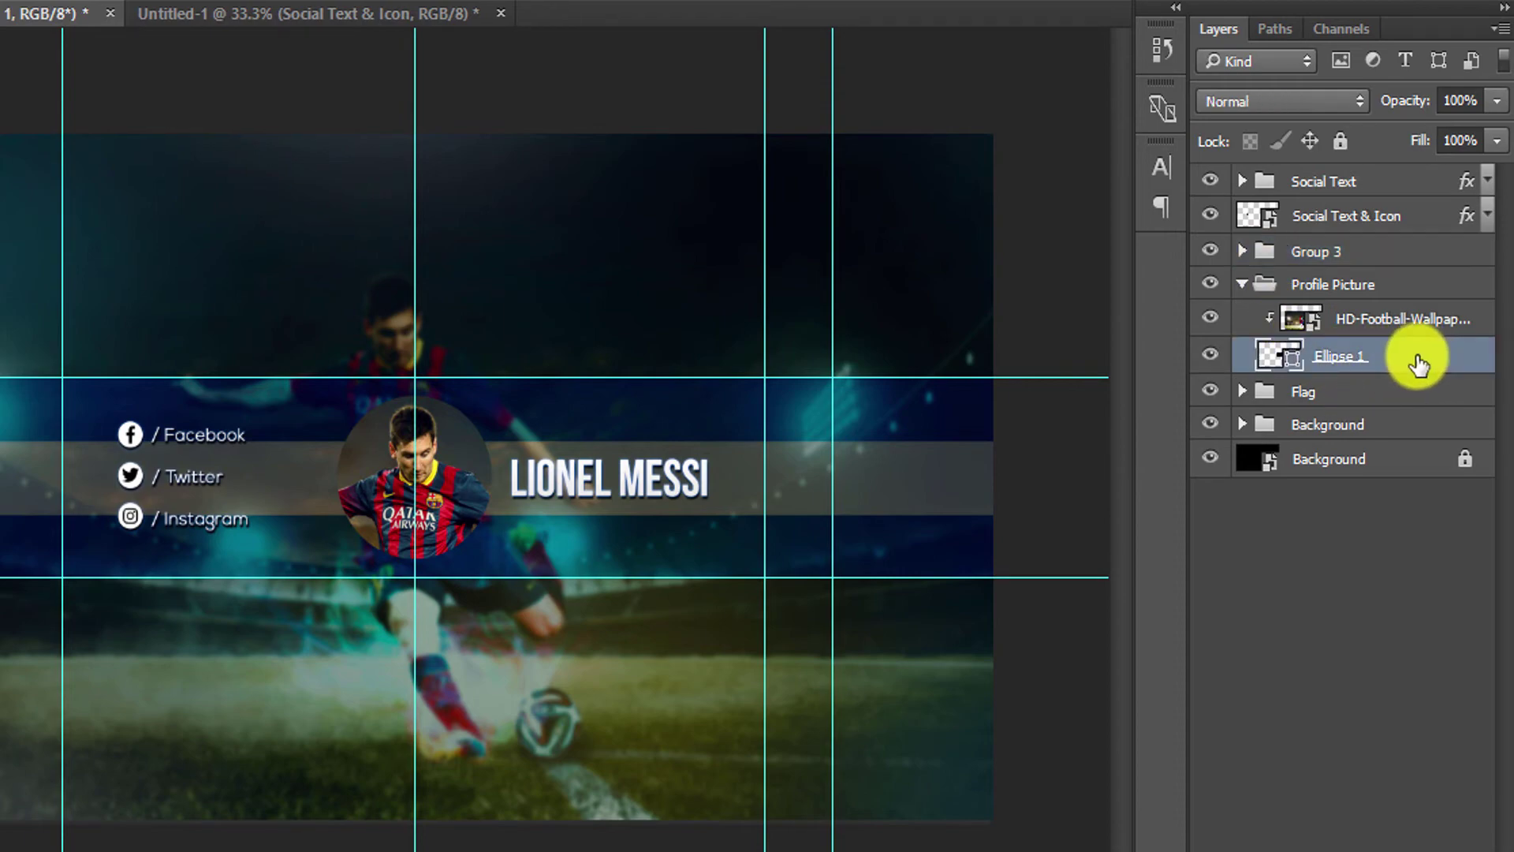
{"action": "double_click", "coordinate": [1375, 353]}
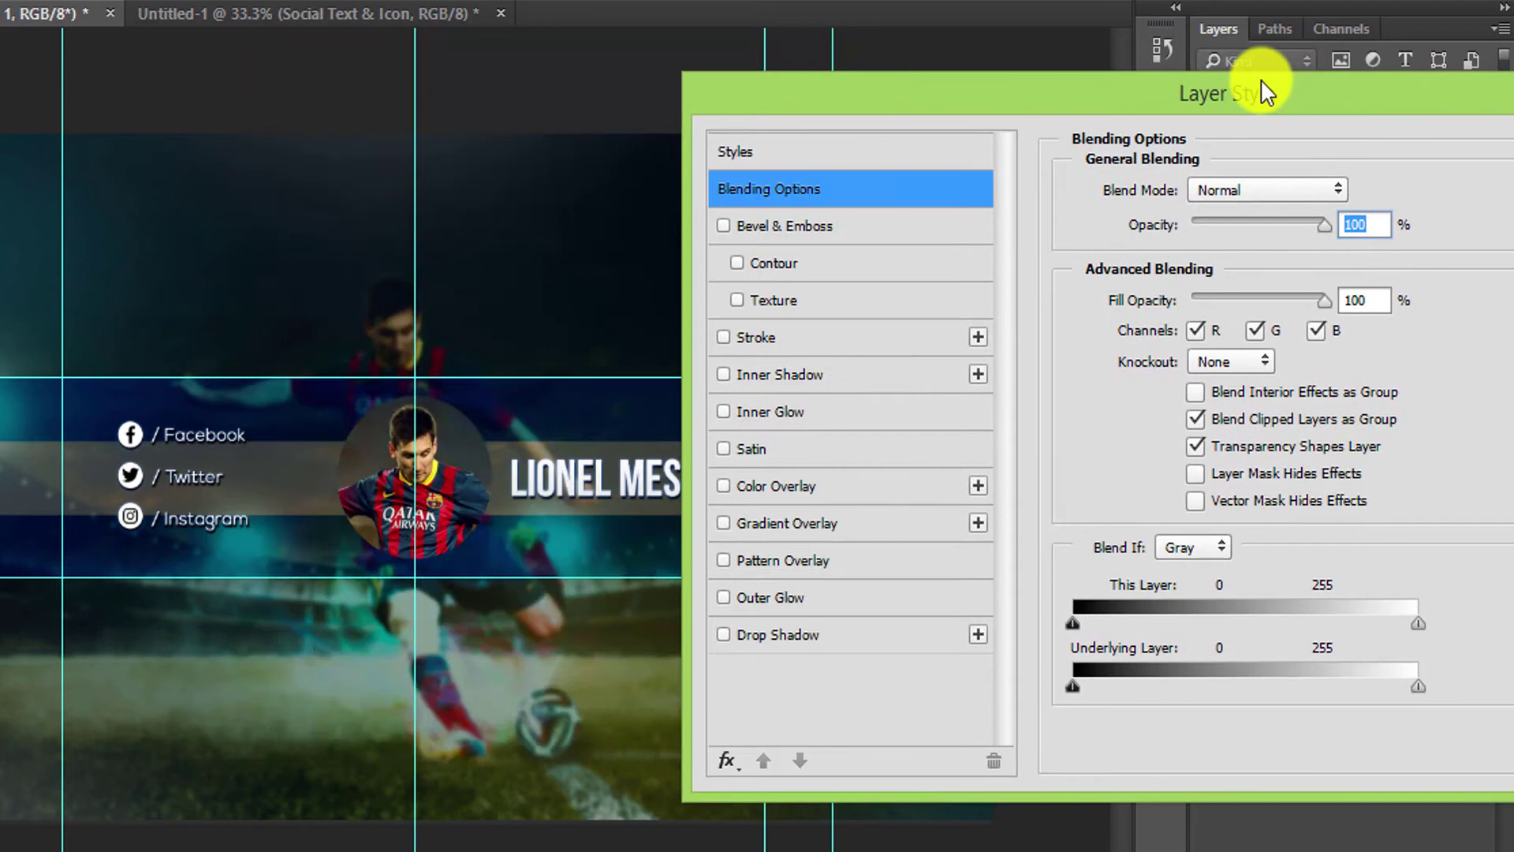
{"action": "left_click_drag", "start_coordinate": [862, 40], "coordinate": [1248, 50]}
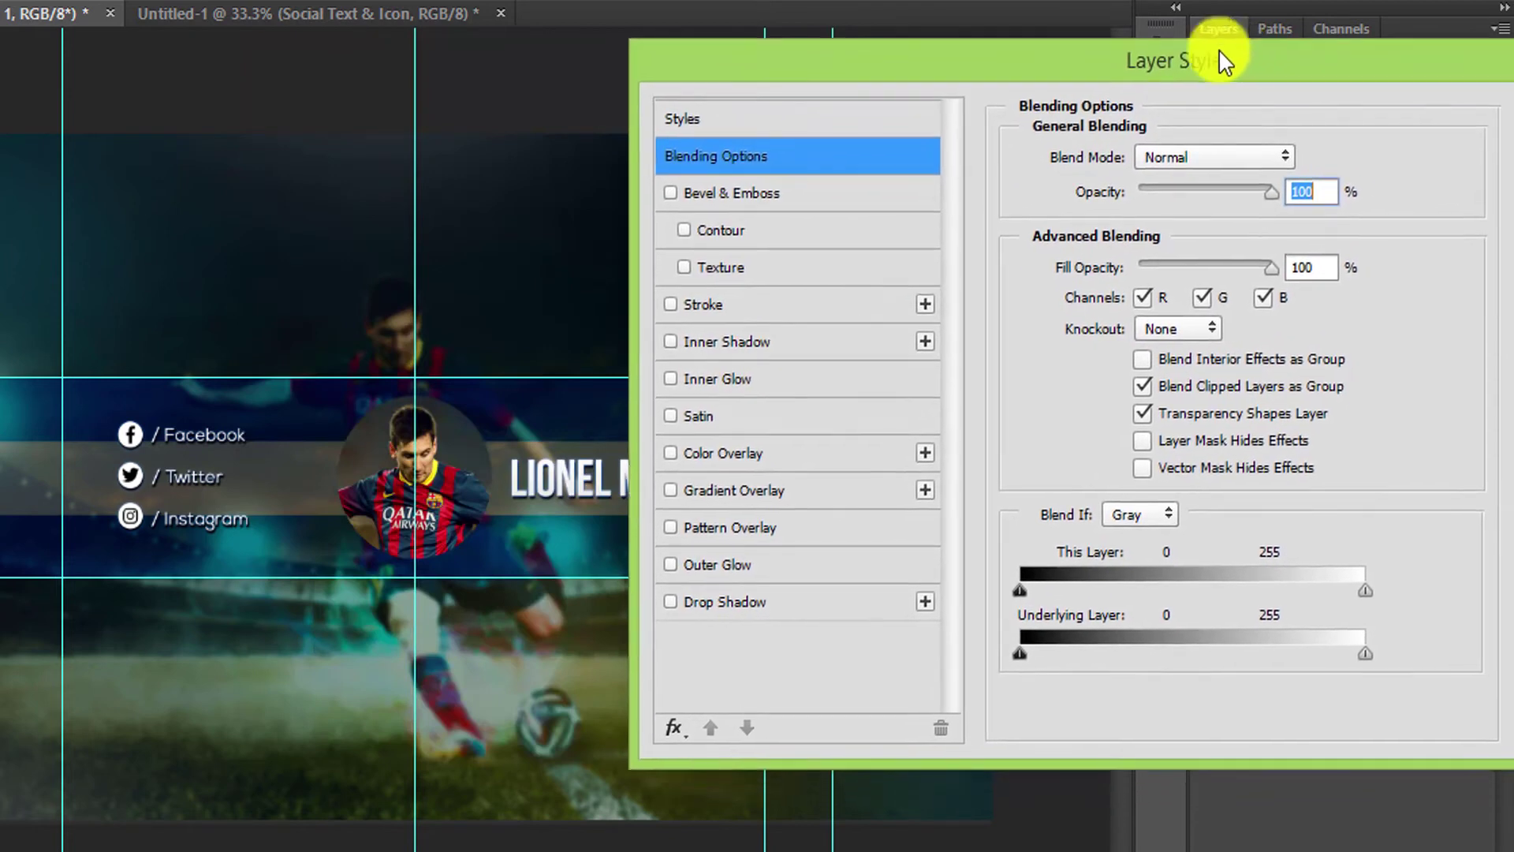
{"action": "scroll", "coordinate": [520, 510], "scroll_direction": "up", "scroll_amount": 1}
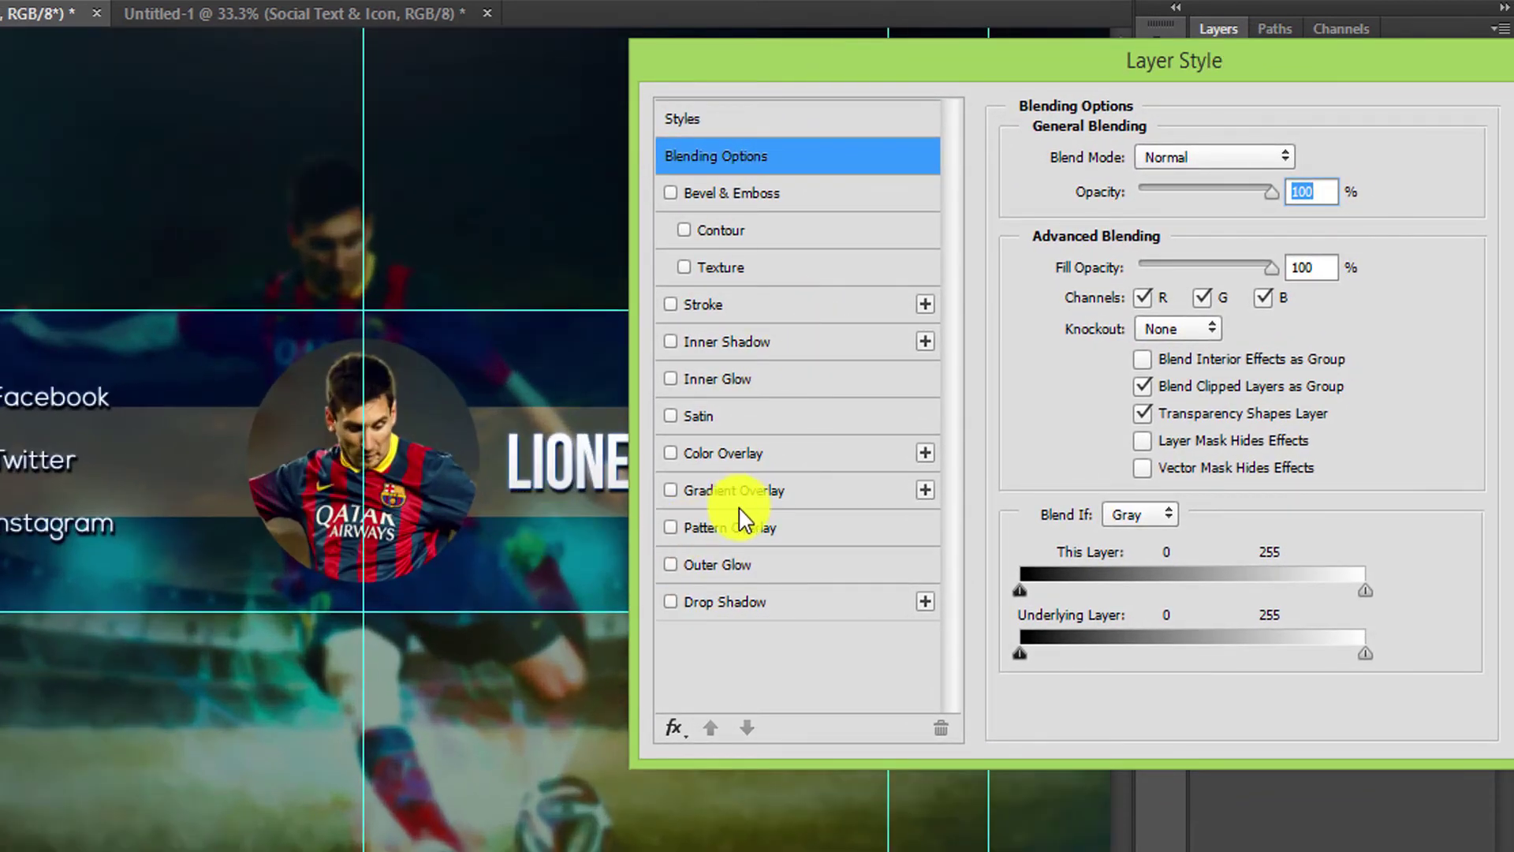
Add a 10 px white stroke around the circle.
{"action": "left_click", "coordinate": [760, 314]}
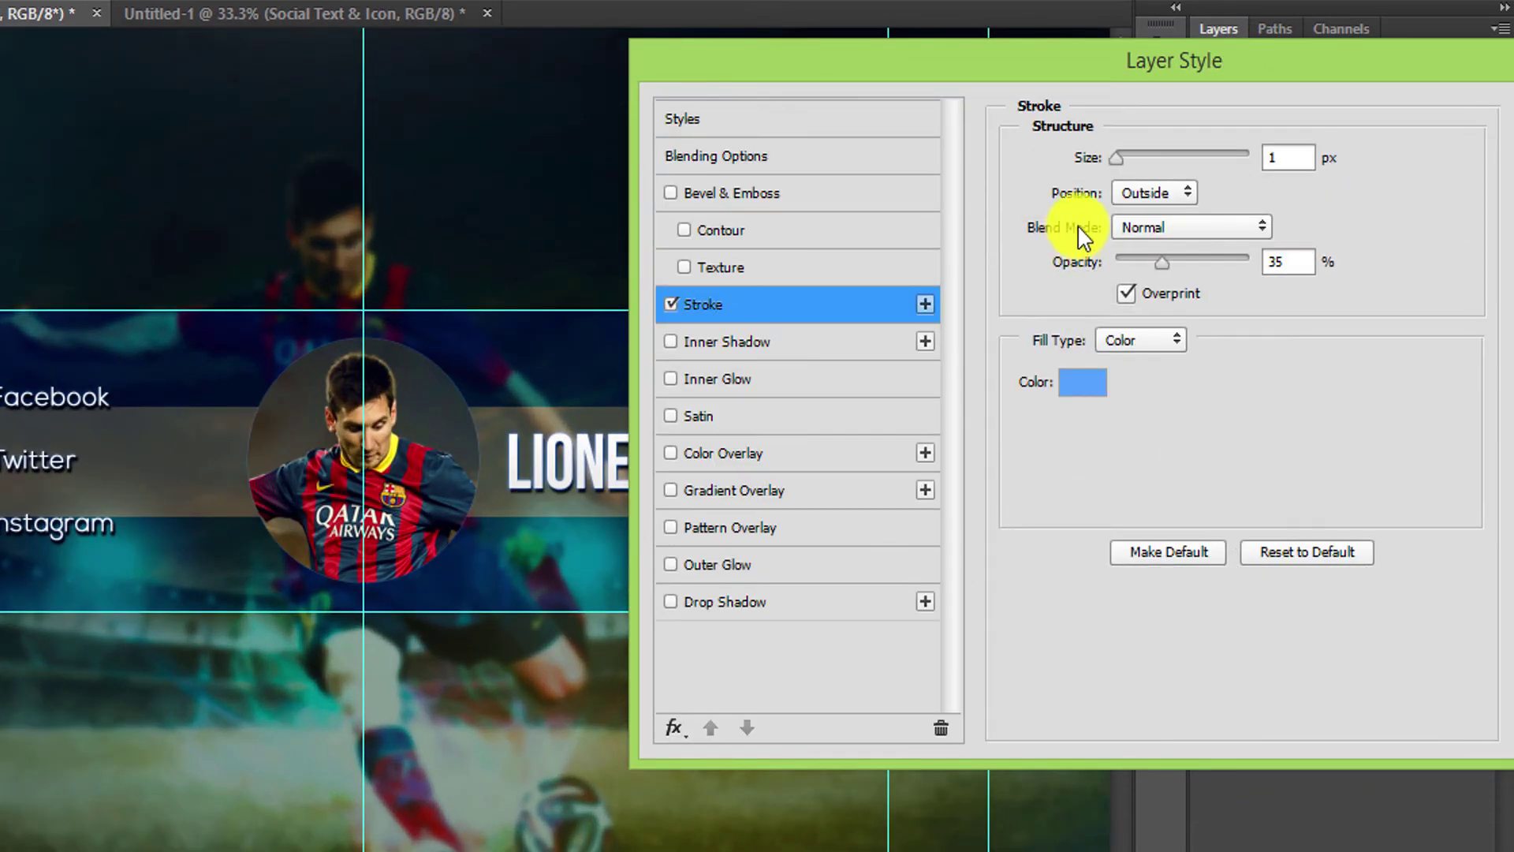
{"action": "type", "text": "10"}
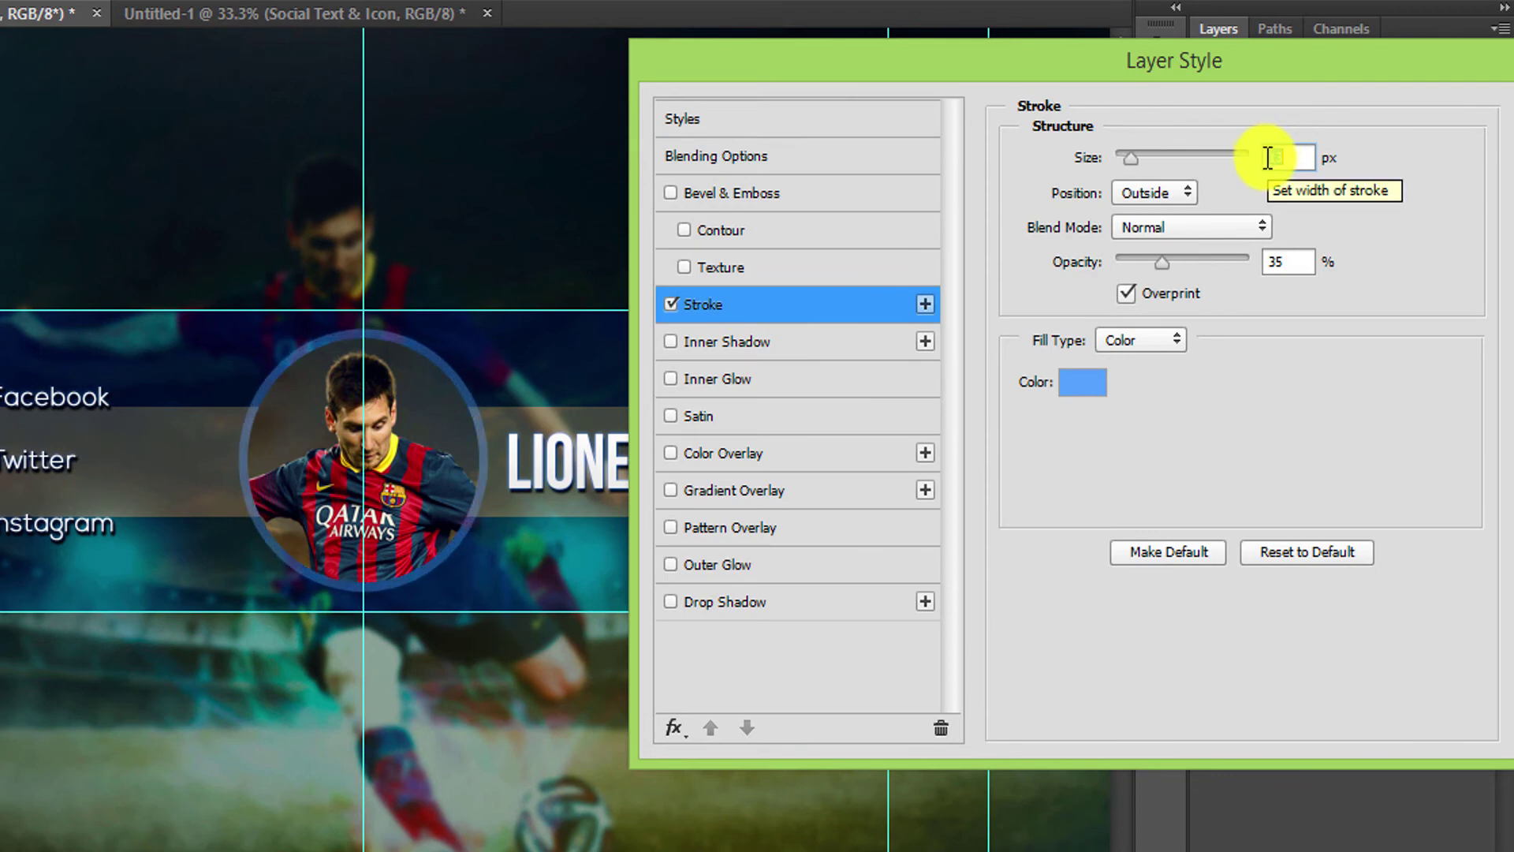
{"action": "left_click_drag", "start_coordinate": [1164, 263], "coordinate": [1212, 264]}
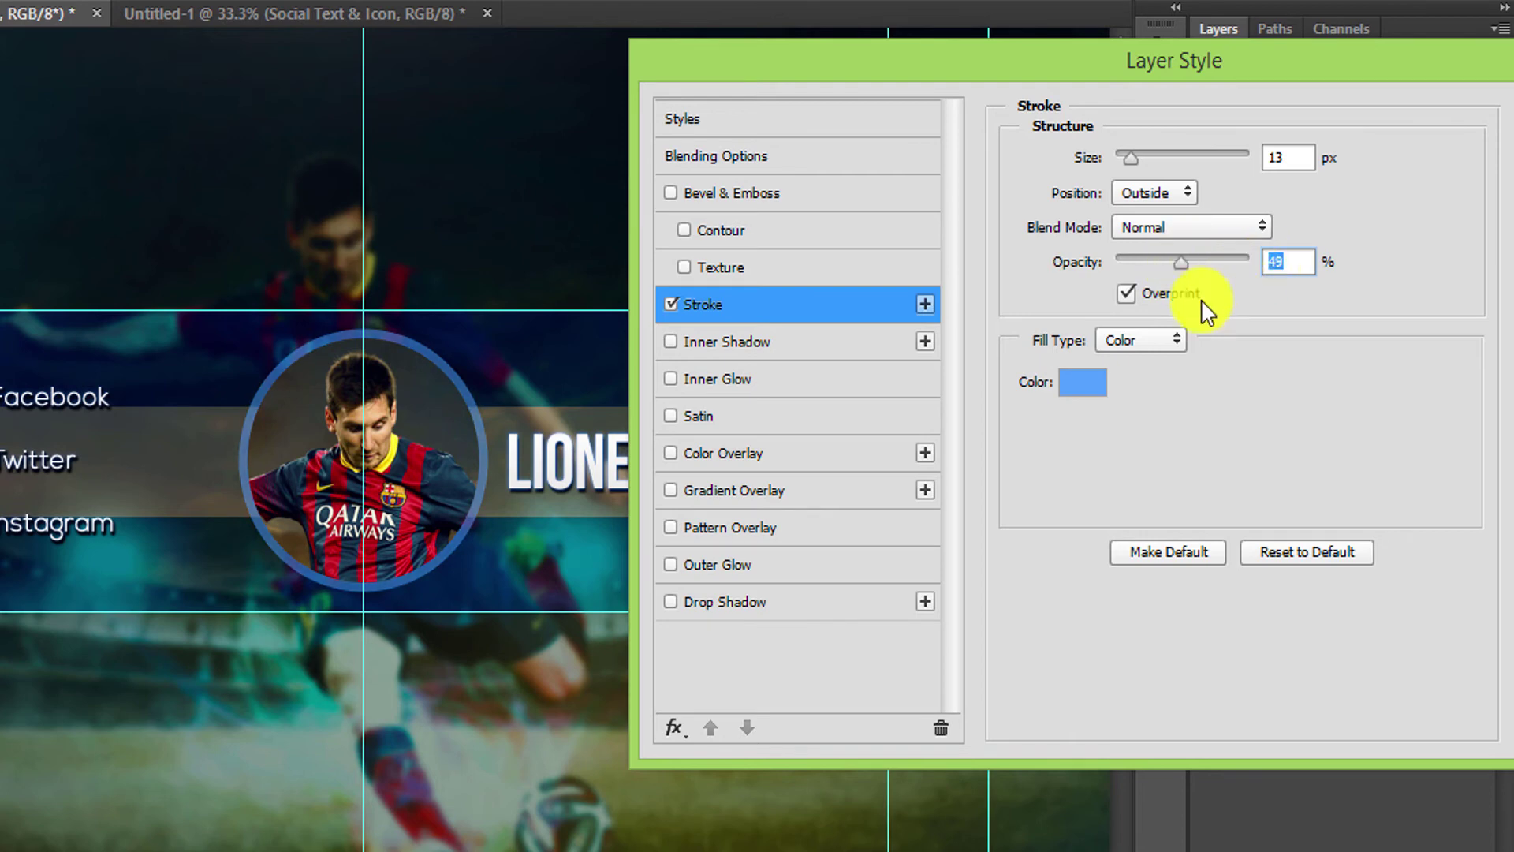
{"action": "left_click", "coordinate": [1082, 381]}
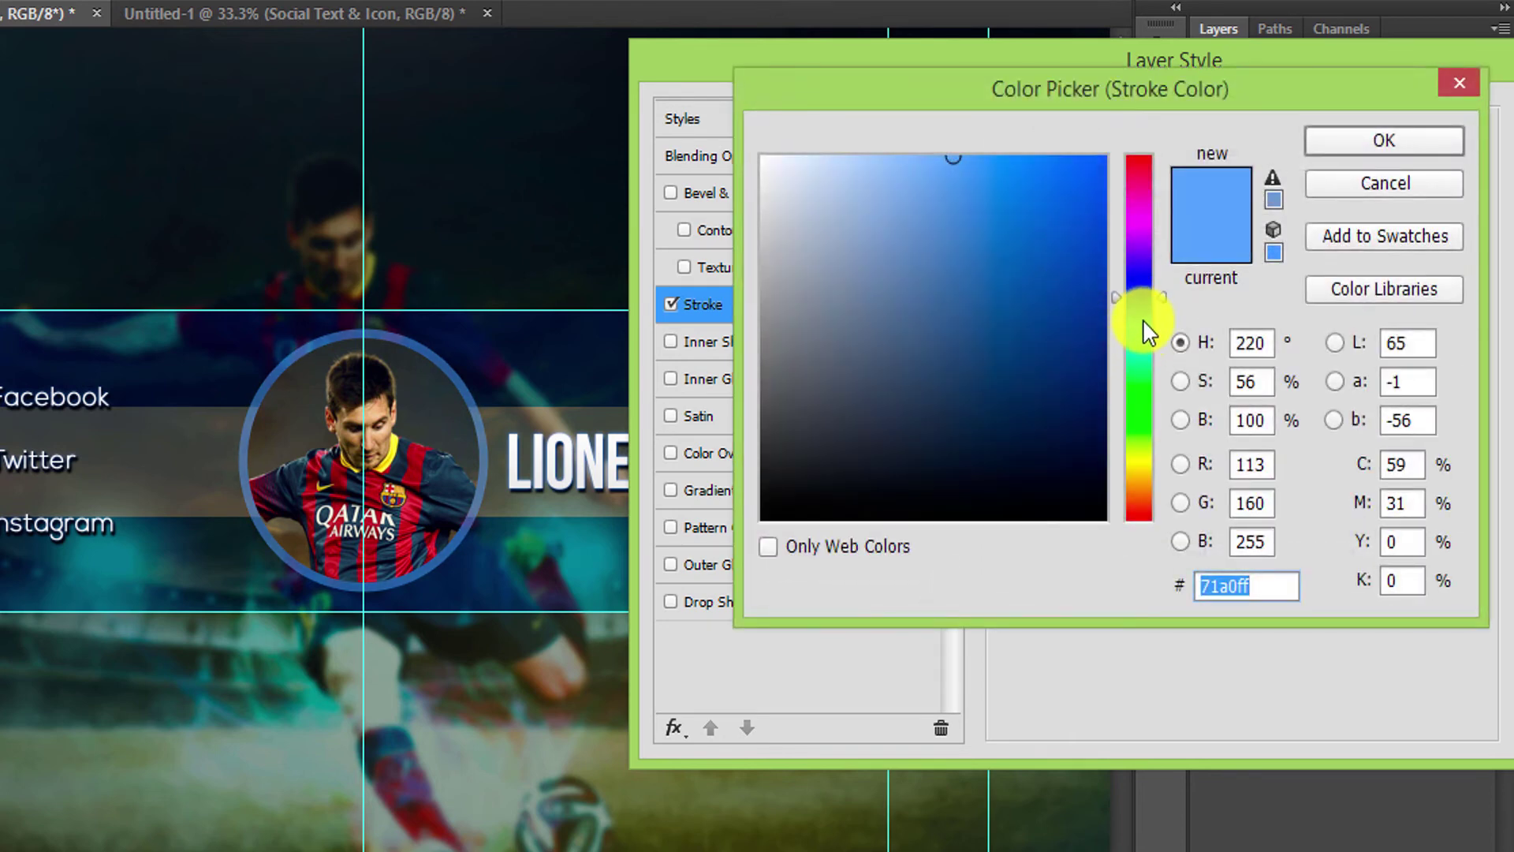
{"action": "left_click", "coordinate": [1152, 272]}
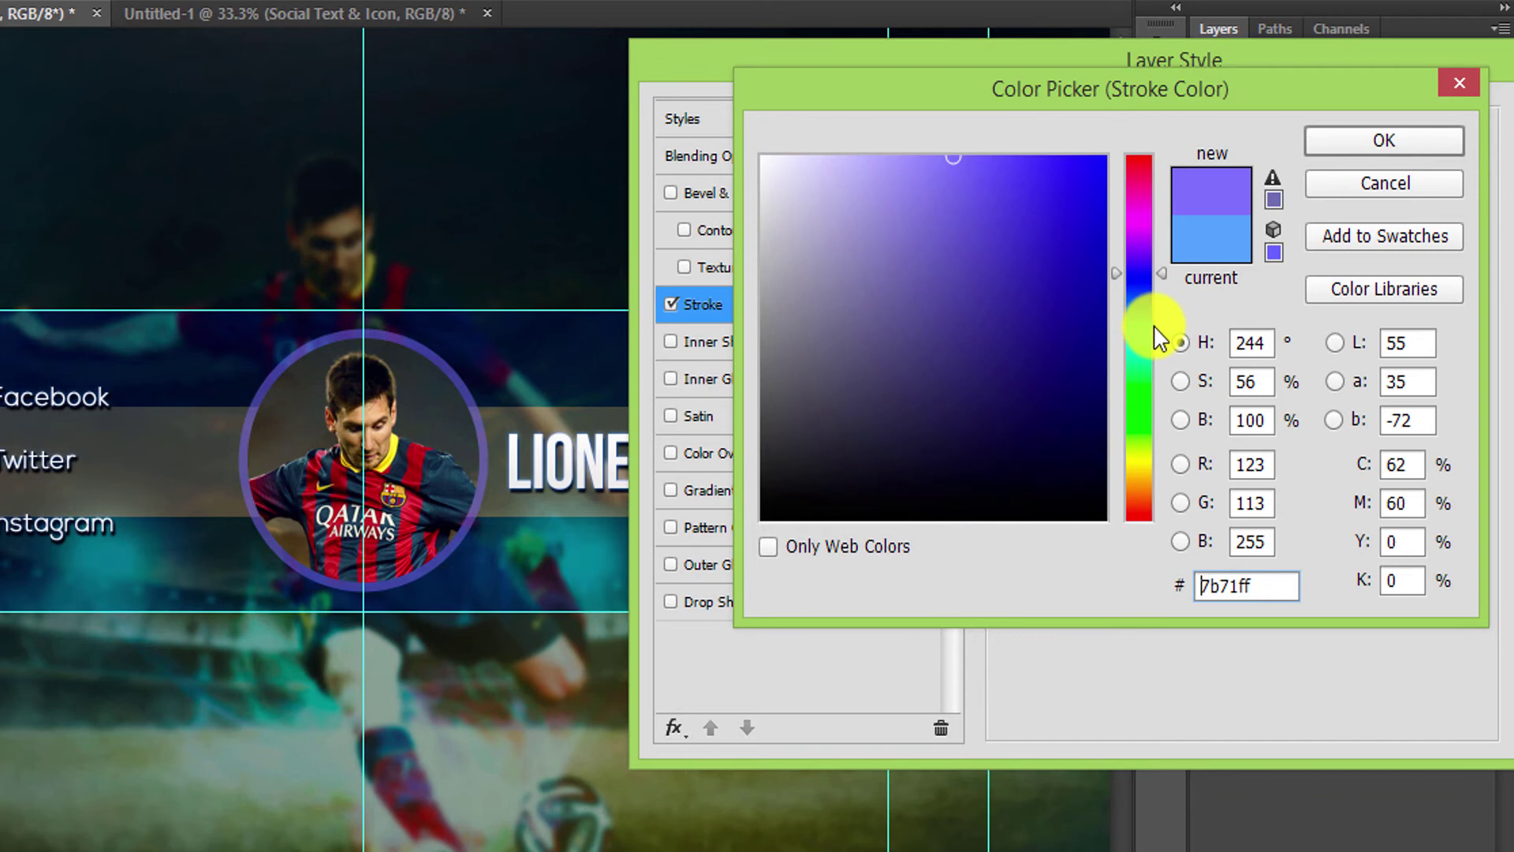
{"action": "left_click", "coordinate": [936, 429]}
{"action": "left_click_drag", "start_coordinate": [936, 429], "coordinate": [645, 82]}
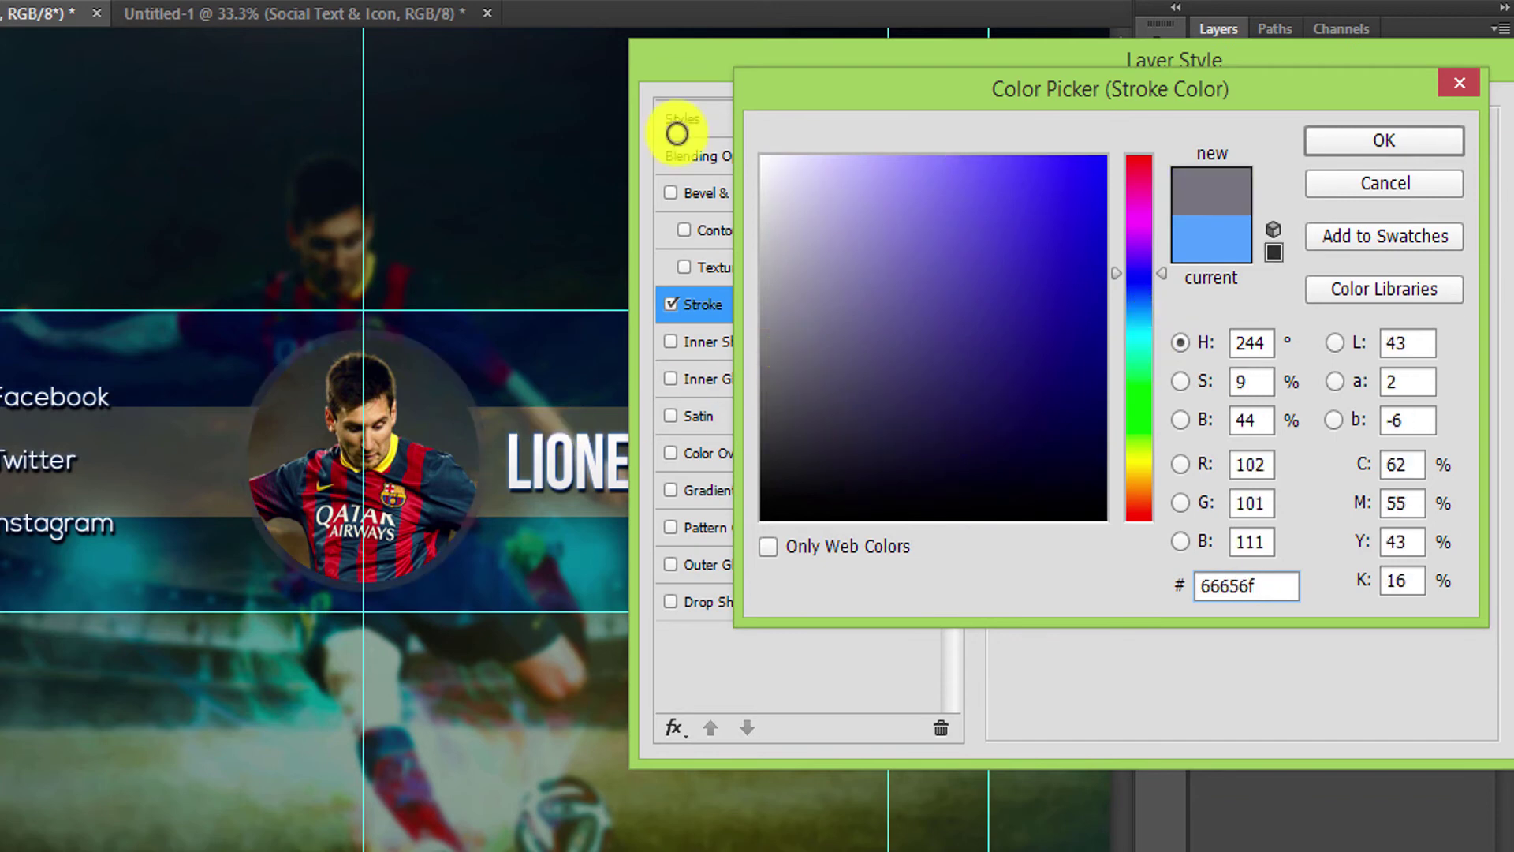
{"action": "left_click", "coordinate": [1347, 144]}
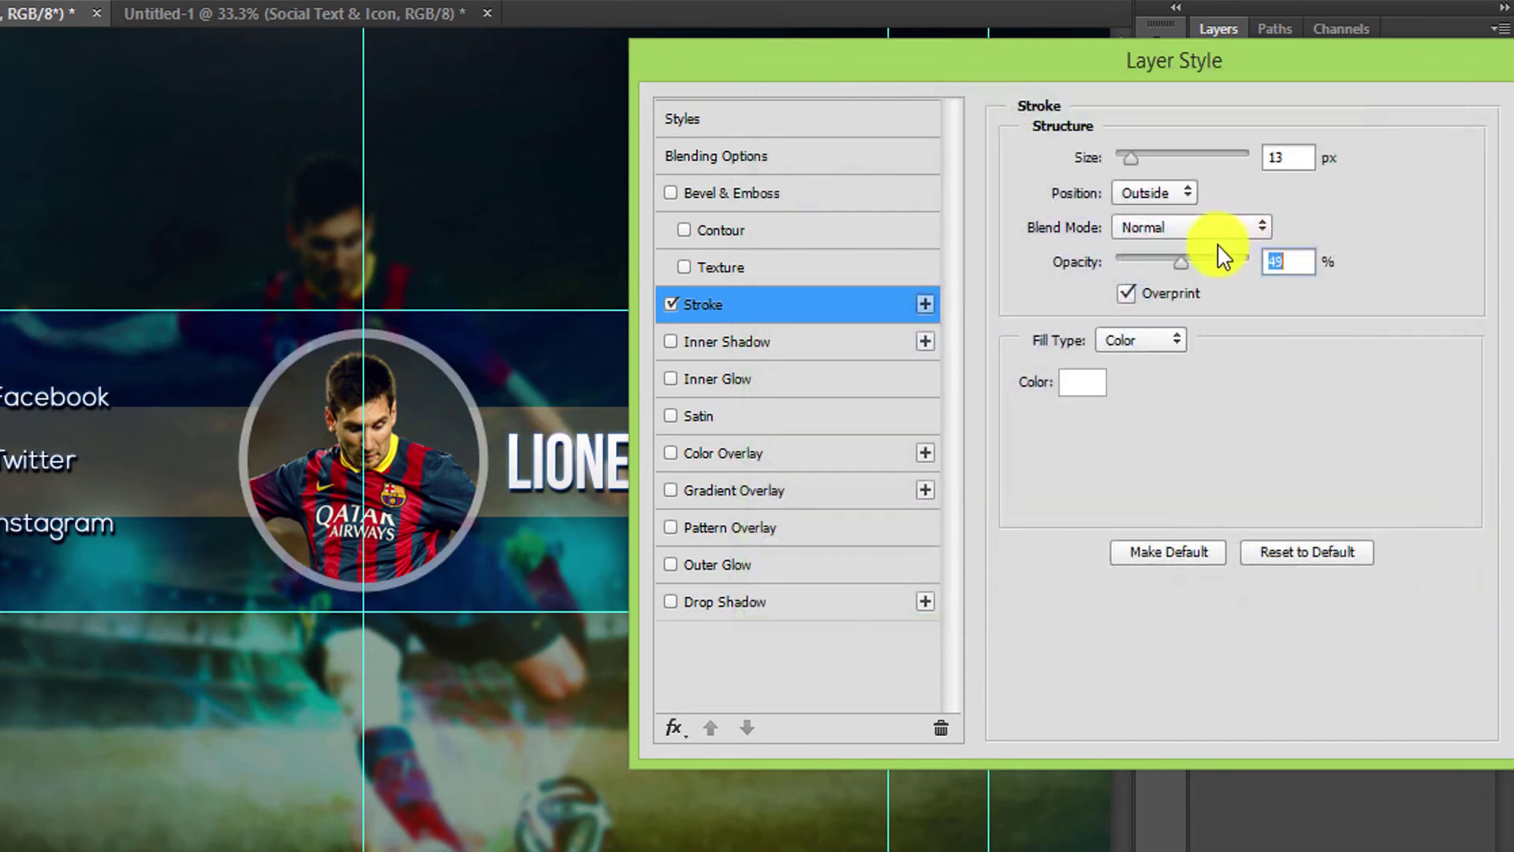
Fine-tune the stroke thickness and set its opacity to 85%.
{"action": "mouse_move", "coordinate": [1194, 264]}
{"action": "left_mouse_down"}
{"action": "mouse_move", "coordinate": [1190, 240]}
{"action": "mouse_move", "coordinate": [1251, 264]}
{"action": "mouse_move", "coordinate": [1219, 262]}
{"action": "mouse_move", "coordinate": [1257, 253]}
{"action": "mouse_move", "coordinate": [1235, 262]}
{"action": "left_mouse_up"}
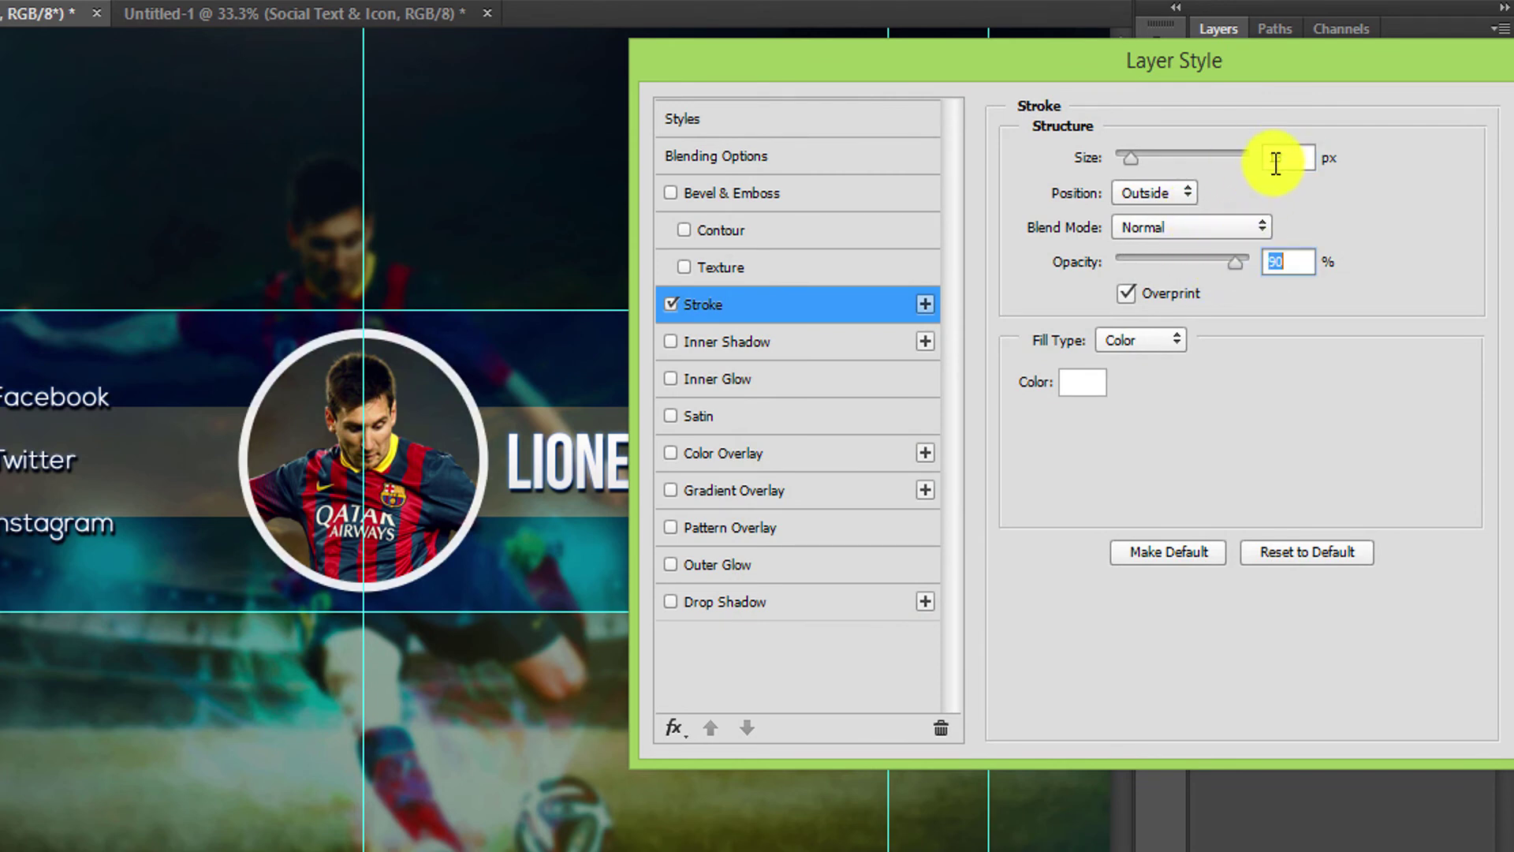
{"action": "key", "text": "Down"}
{"action": "key", "text": "Up"}
{"action": "key", "text": "Up"}
{"action": "key", "text": "Tab"}
{"action": "key", "text": "Down"}
{"action": "key", "text": "Down"}
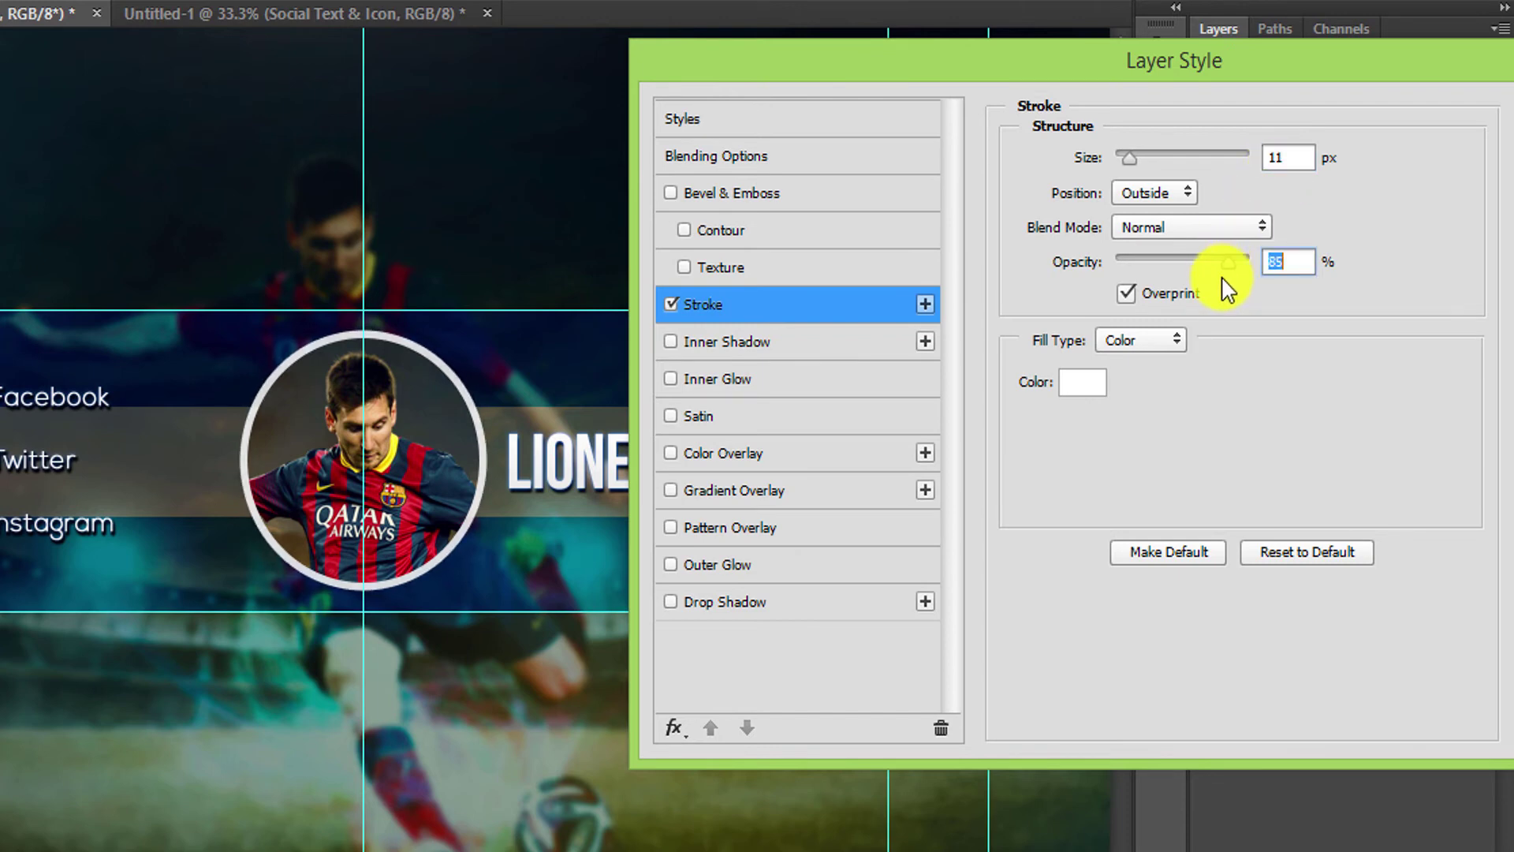
{"action": "key", "text": "Down"}
{"action": "key", "text": "Down"}
{"action": "key", "text": "Down"}
Add a Gradient Overlay to the circle and apply the styles.
{"action": "left_click_drag", "start_coordinate": [872, 68], "coordinate": [945, 63]}
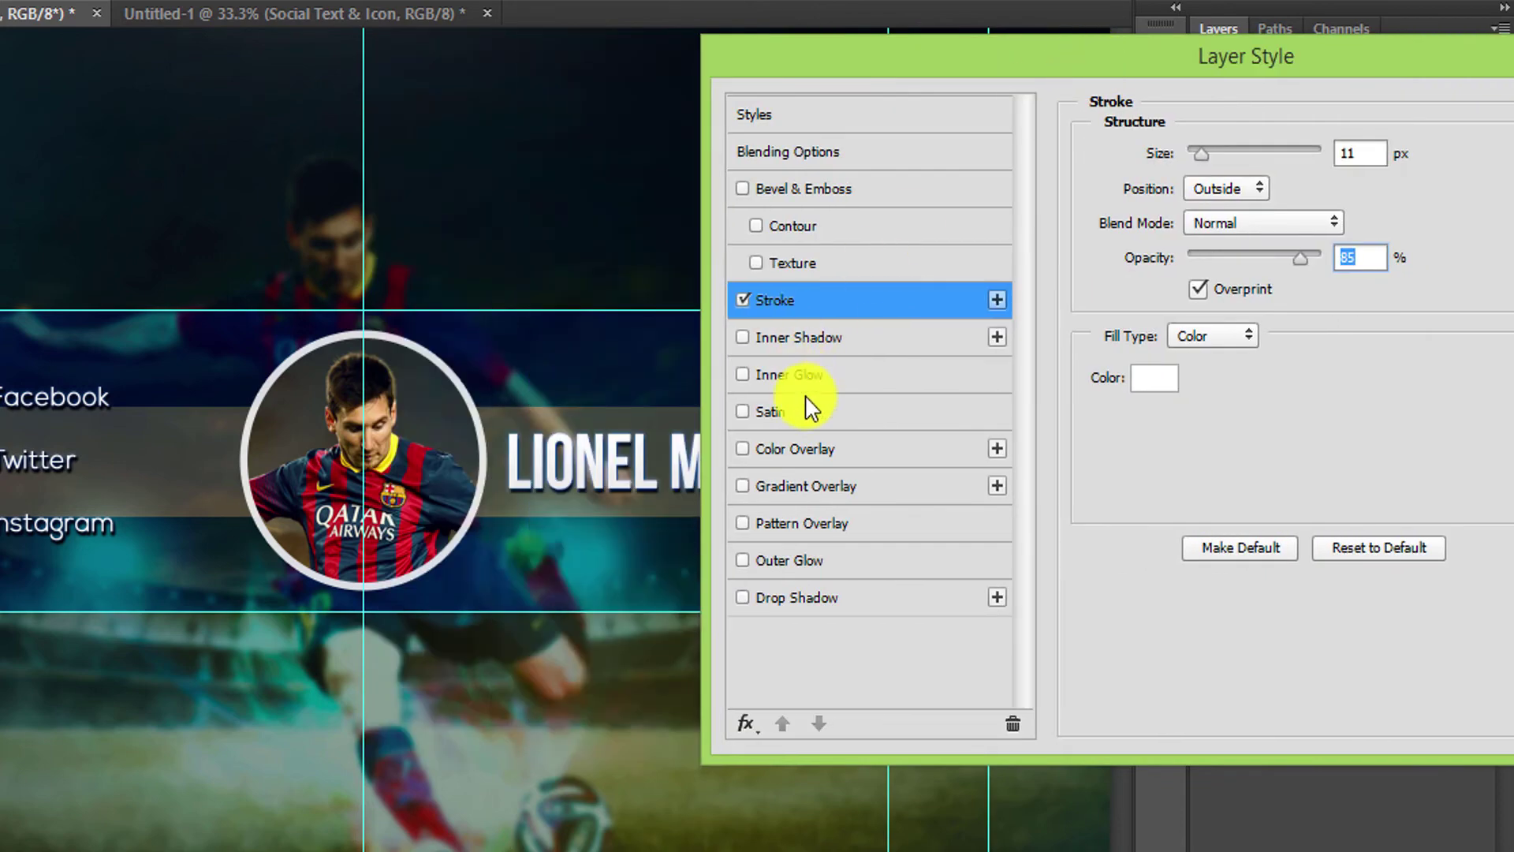
{"action": "left_click", "coordinate": [742, 486]}
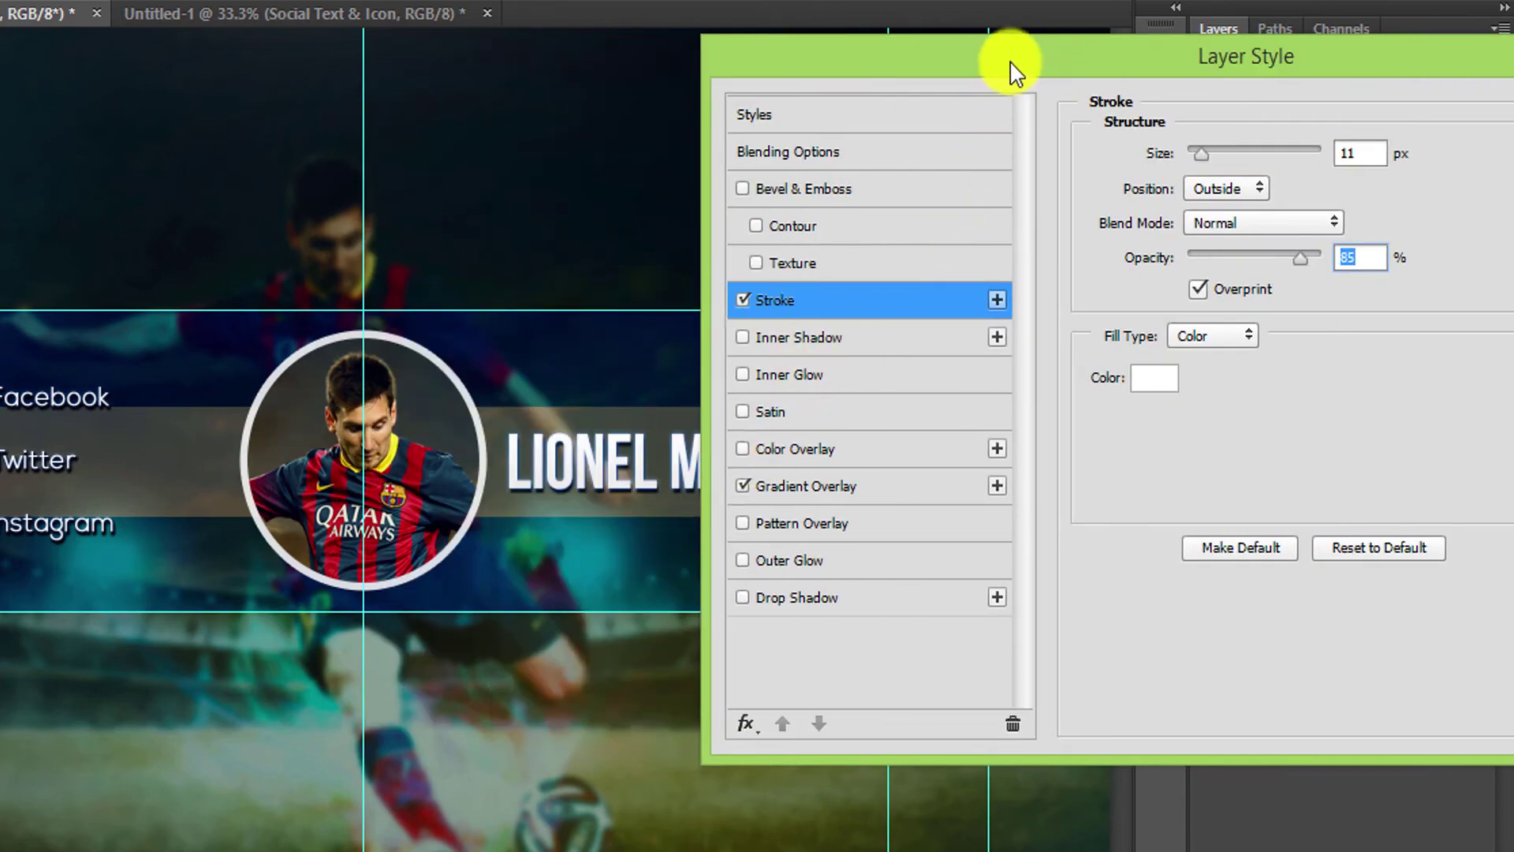
{"action": "left_click_drag", "start_coordinate": [1012, 67], "coordinate": [678, 84]}
{"action": "left_click", "coordinate": [1364, 170]}
Create a new empty layer at the top of the stack.
{"action": "left_click", "coordinate": [1487, 355]}
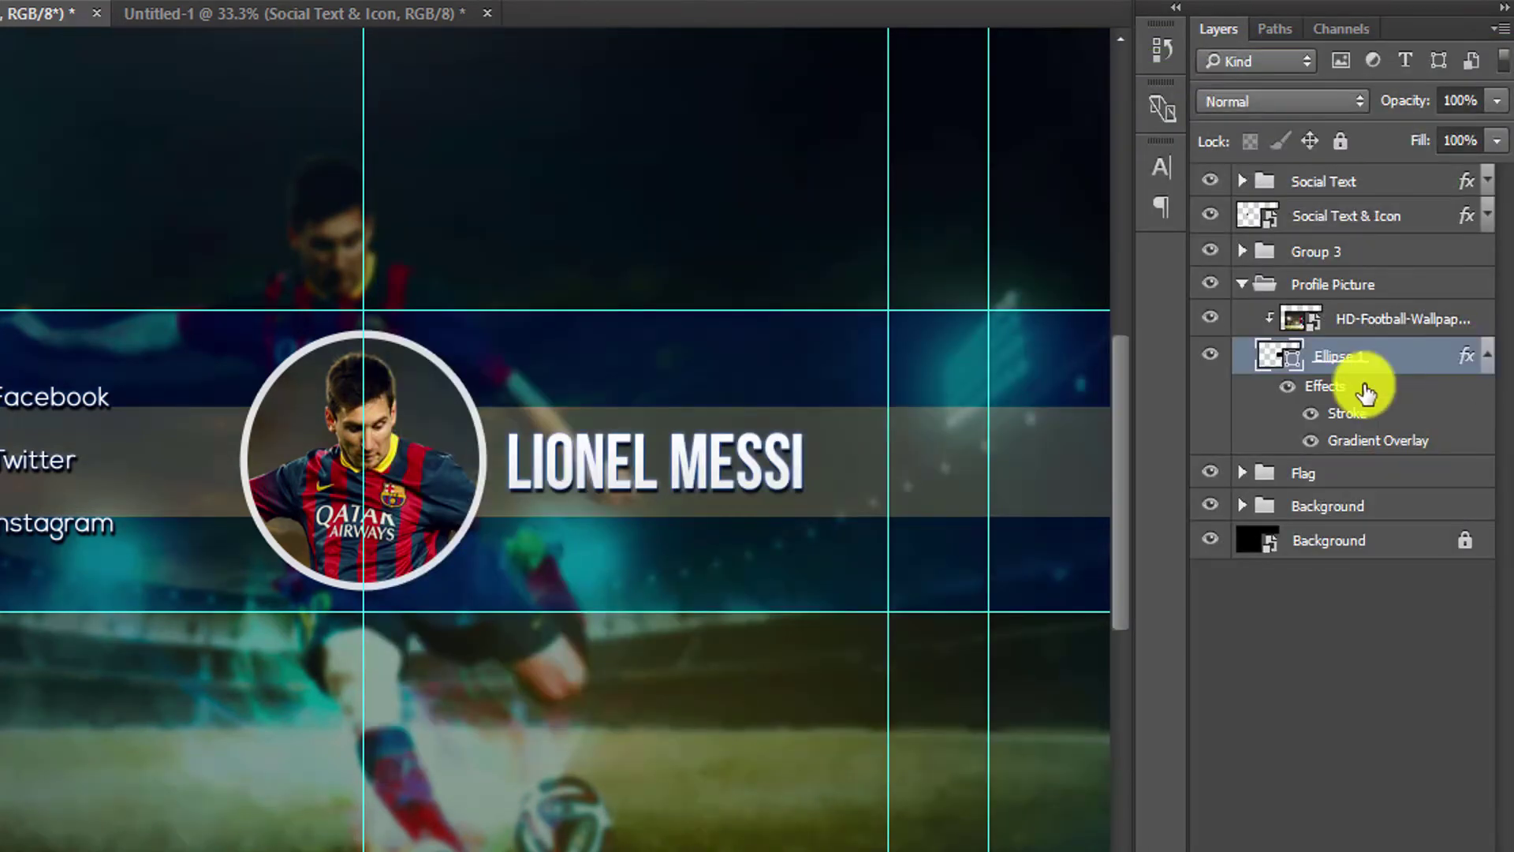
{"action": "left_click", "coordinate": [566, 427], "text": "alt"}
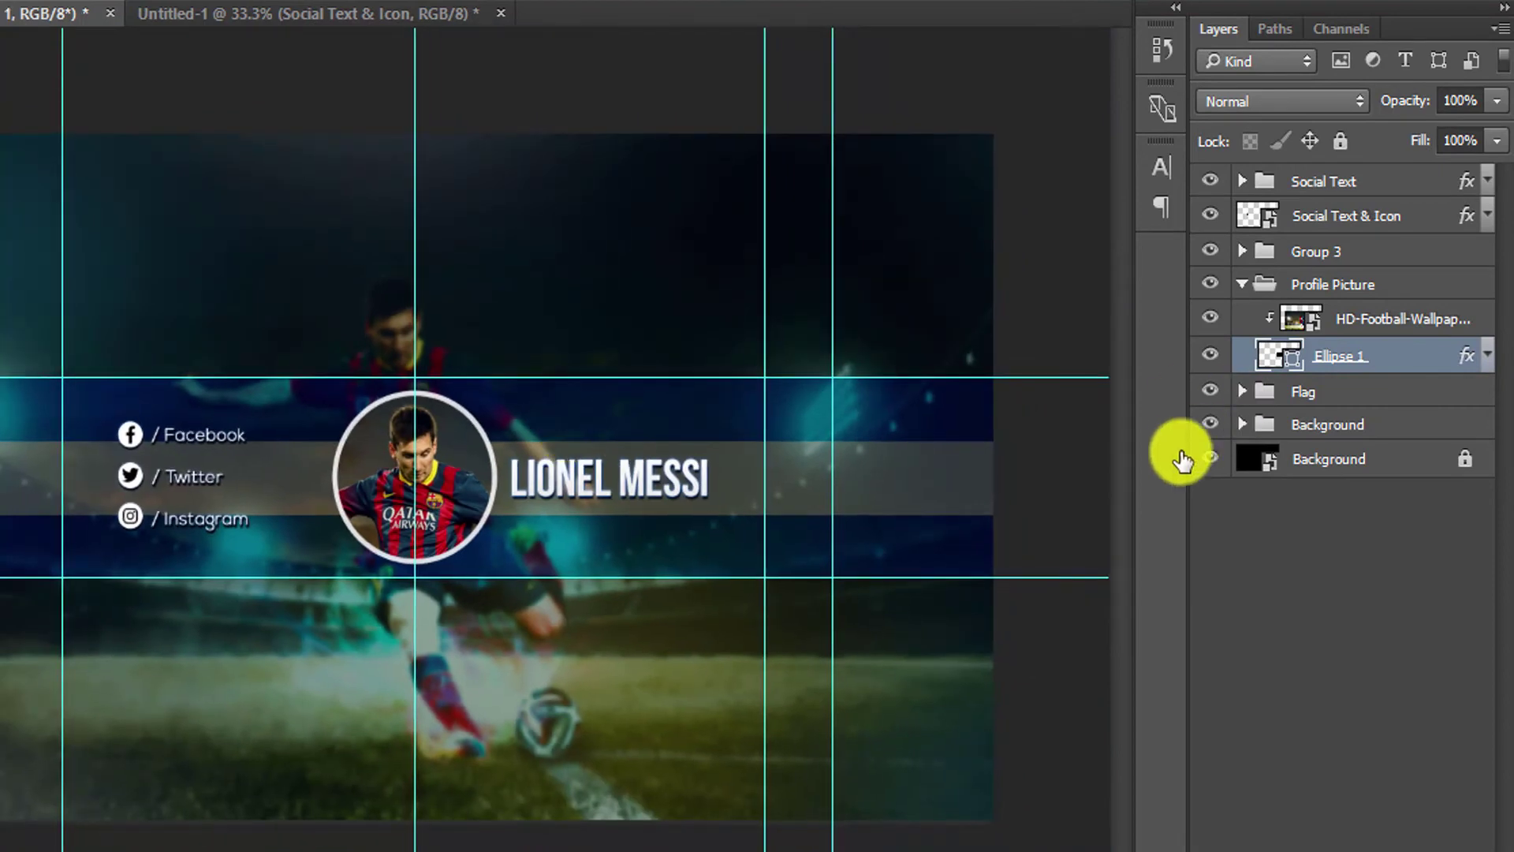
{"action": "left_click", "coordinate": [1242, 284]}
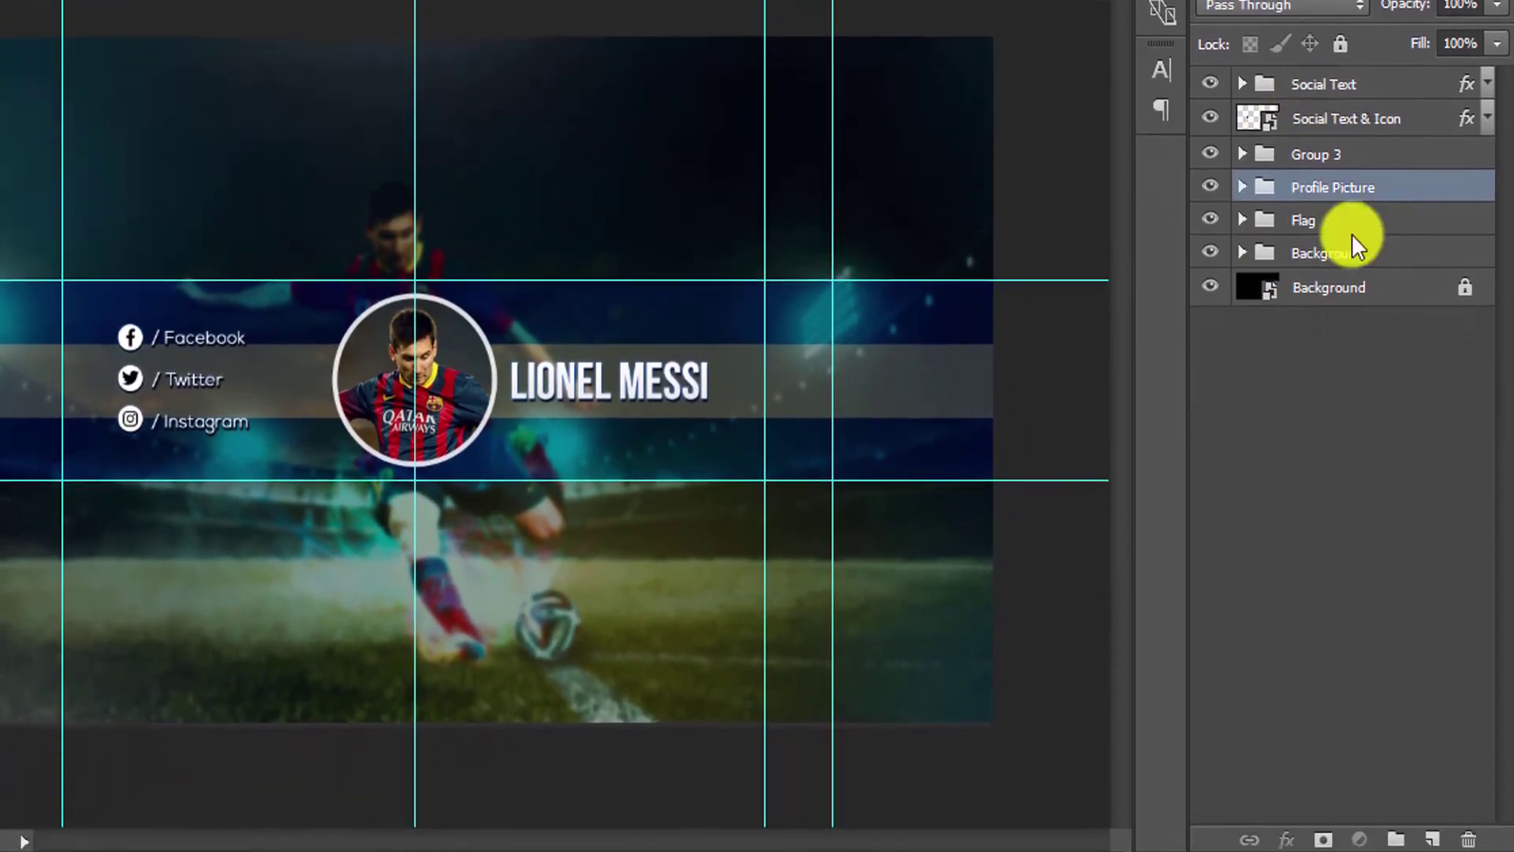
{"action": "left_click", "coordinate": [1323, 180]}
{"action": "left_click", "coordinate": [1423, 832]}
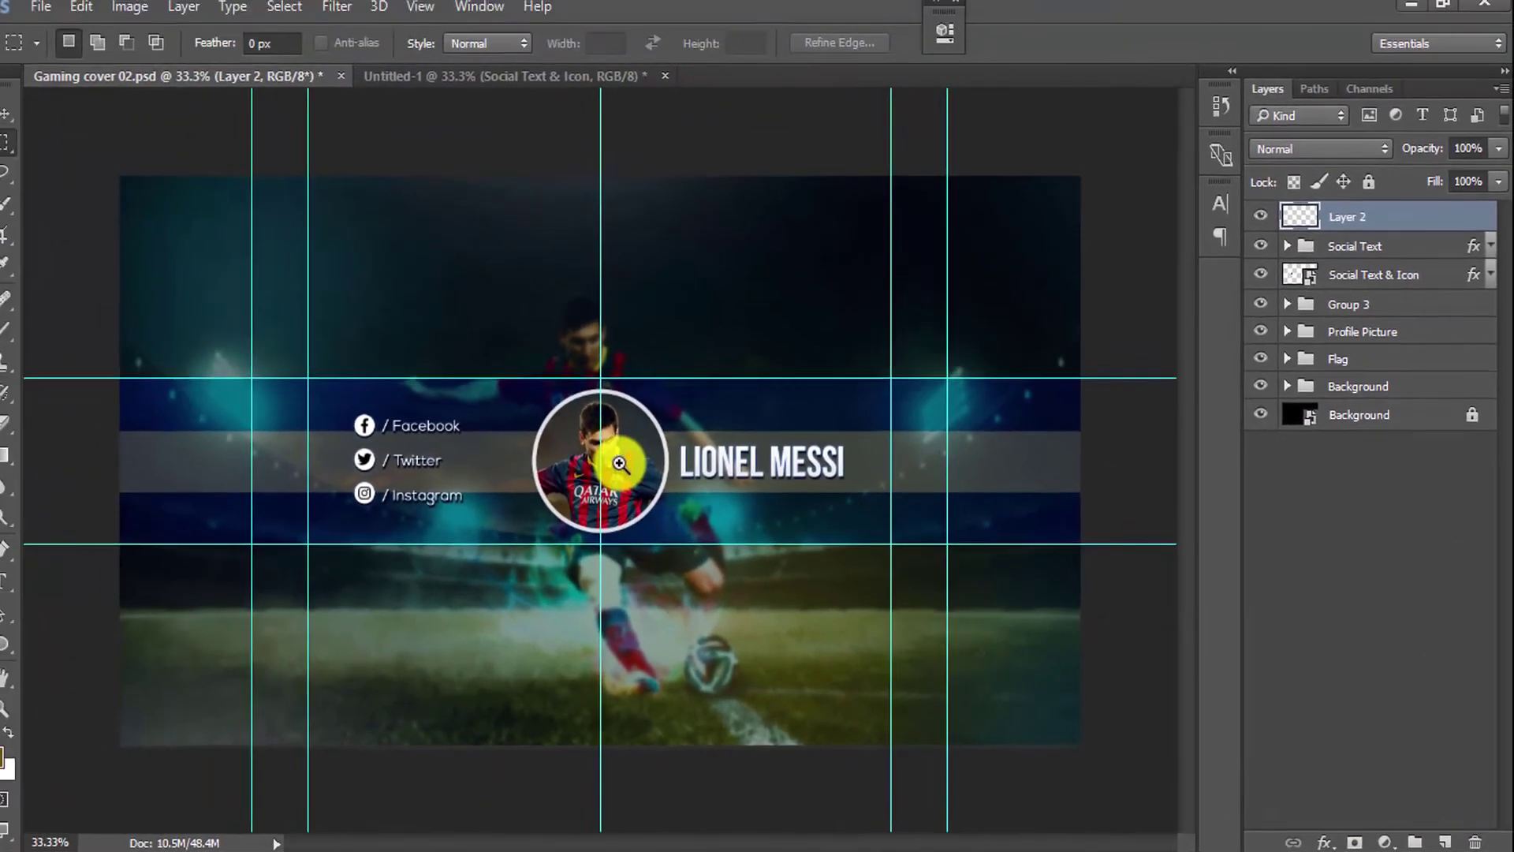
Set the foreground colour to a vivid cyan sampled from the artwork.
{"action": "left_click", "coordinate": [592, 453], "text": "ctrl"}
{"action": "left_click", "coordinate": [17, 337]}
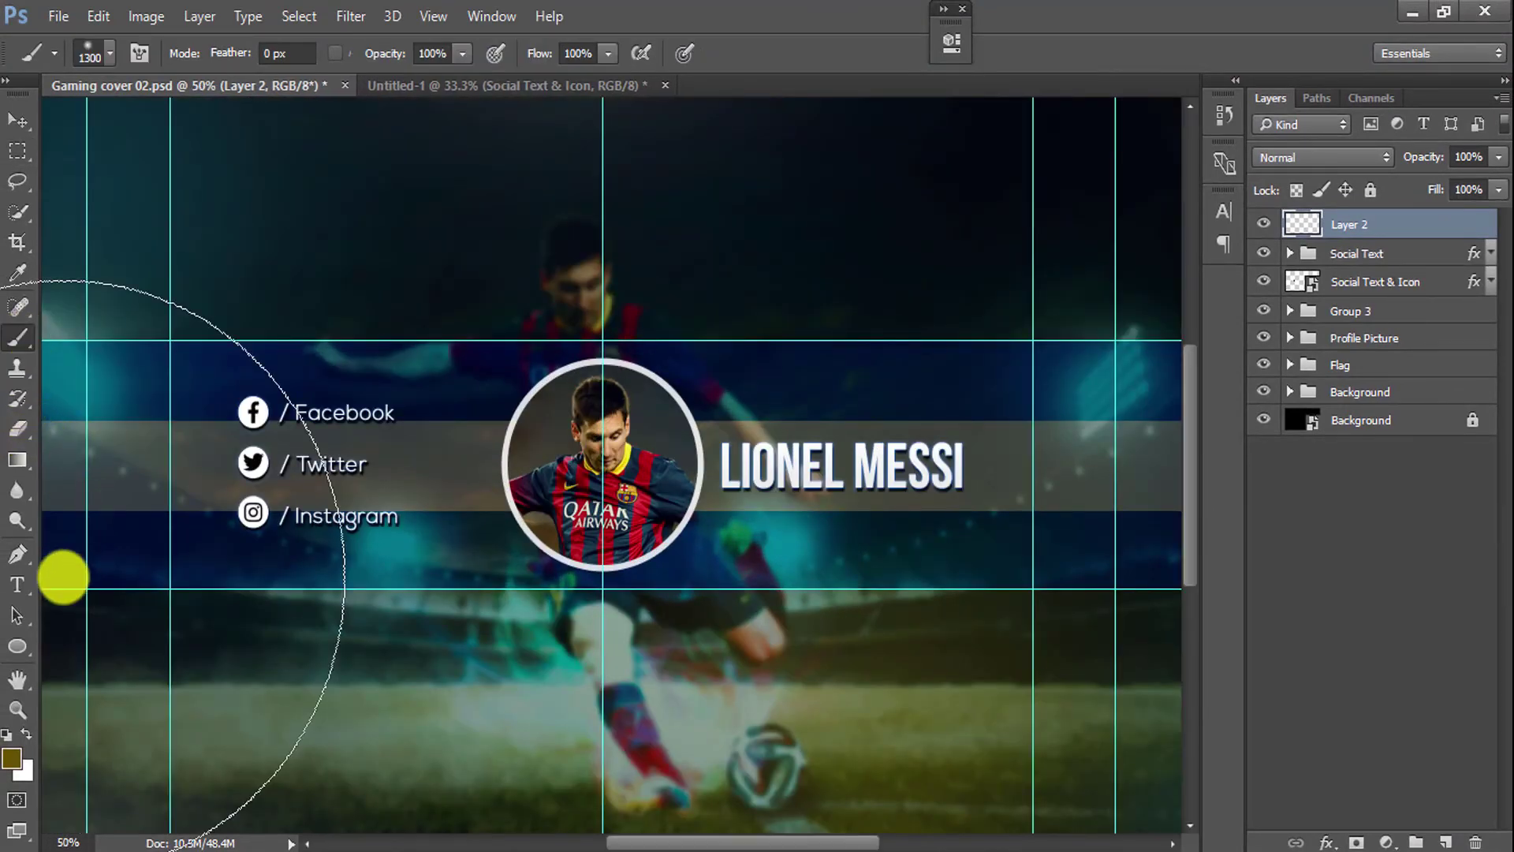
{"action": "left_click", "coordinate": [11, 758]}
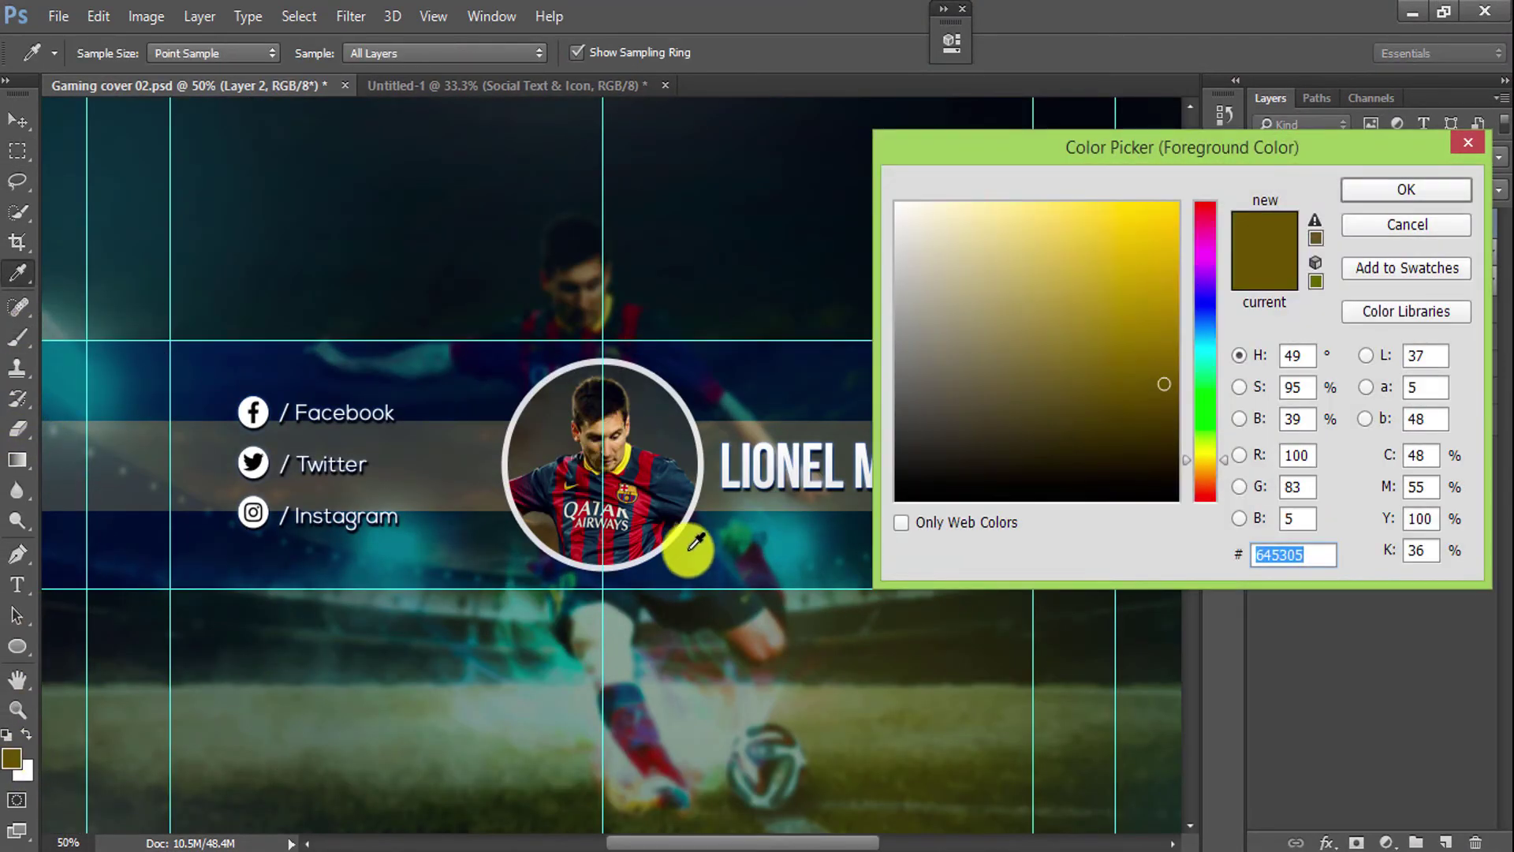
{"action": "left_click", "coordinate": [792, 536]}
{"action": "left_click_drag", "start_coordinate": [1086, 250], "coordinate": [1077, 232]}
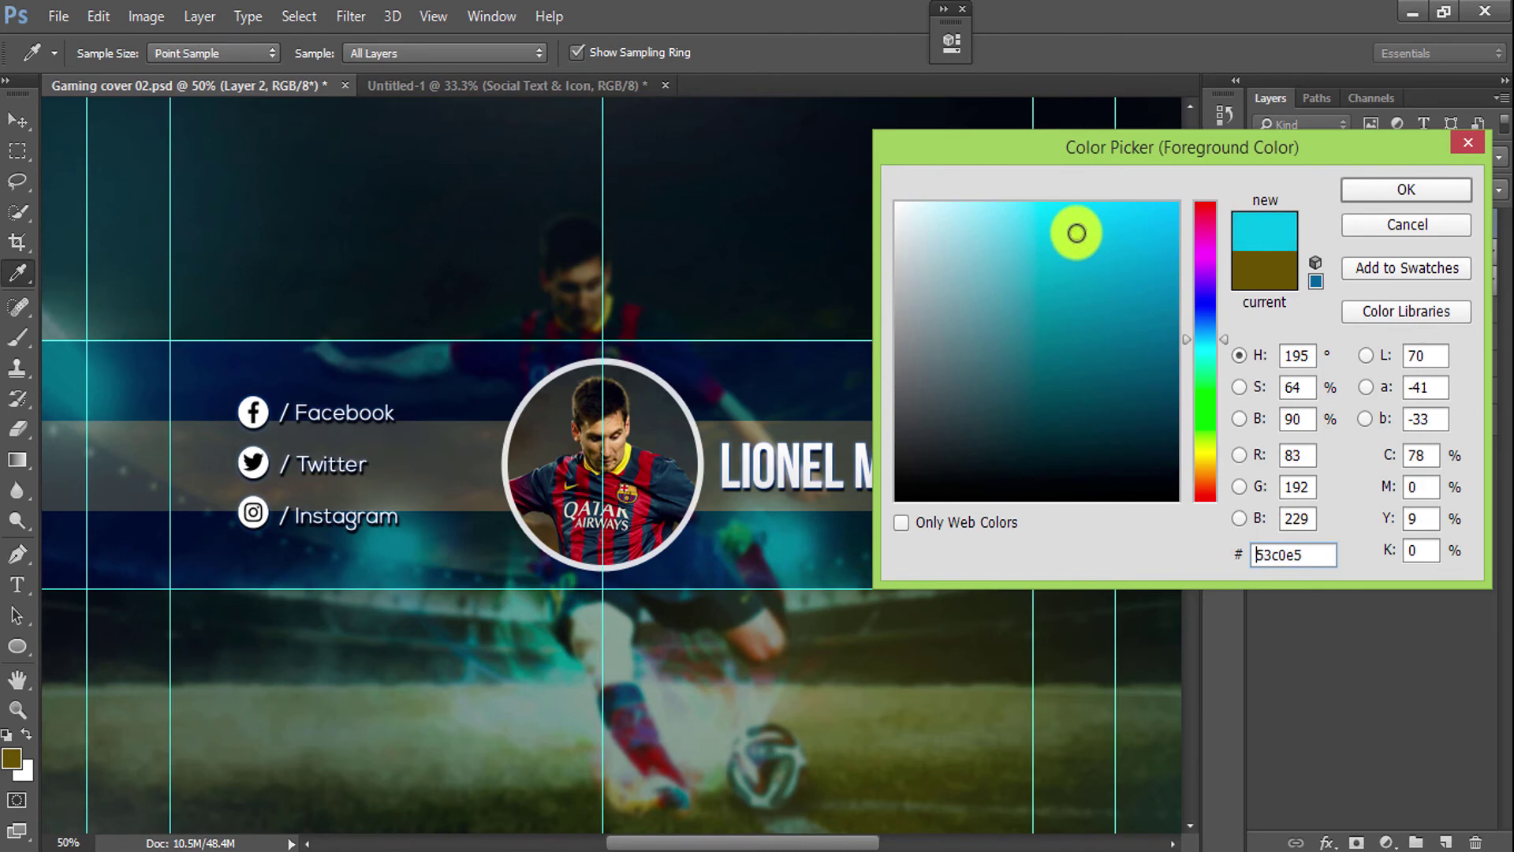
{"action": "left_click", "coordinate": [1399, 187]}
Set the layer to Screen, paint a soft cyan glow over the profile circle, and transform it.
{"action": "left_click", "coordinate": [1325, 158]}
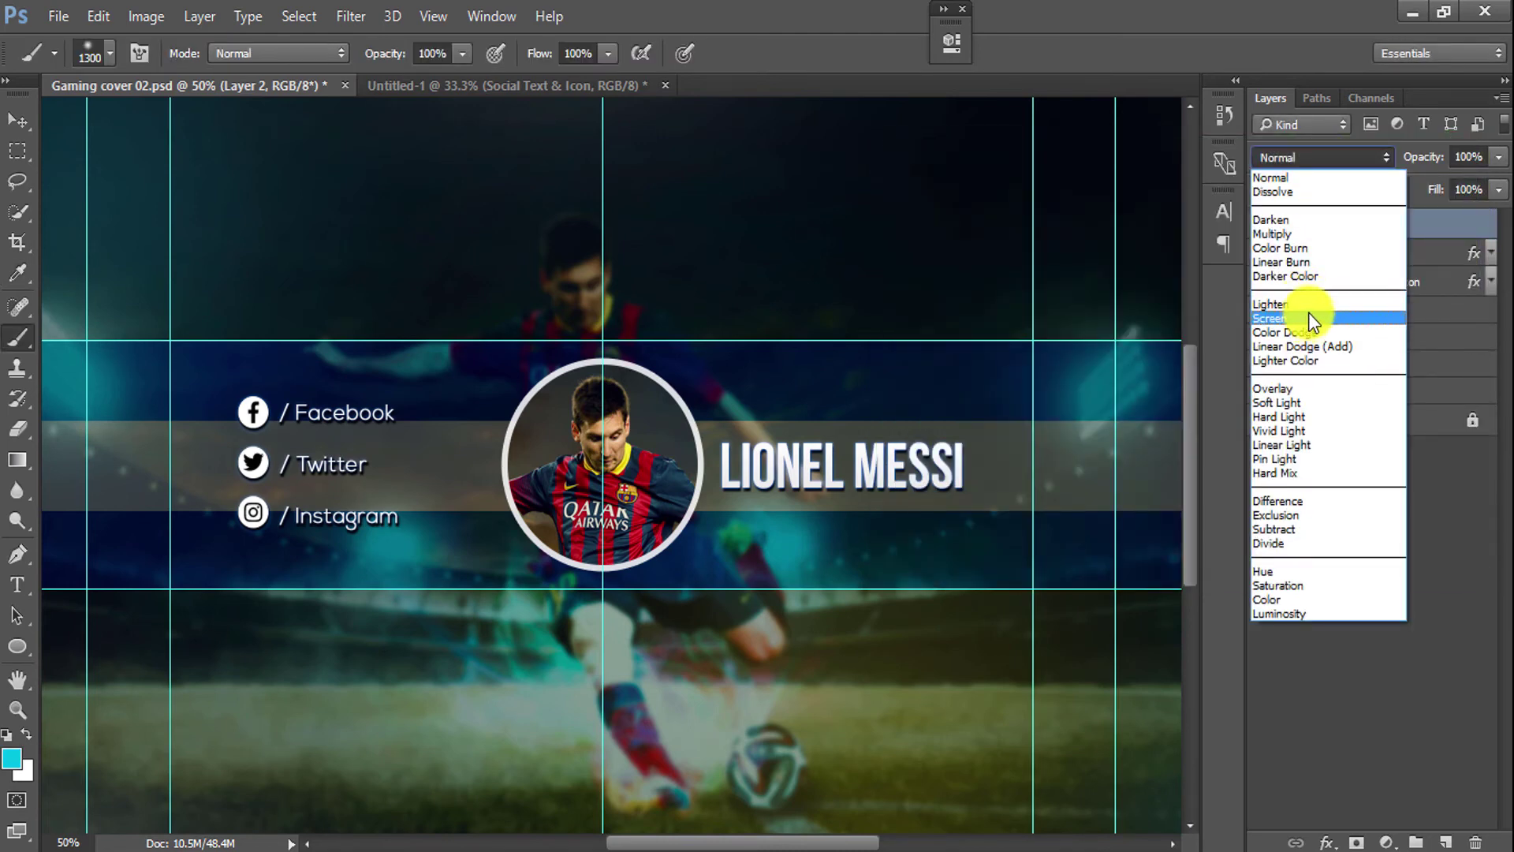
{"action": "left_click", "coordinate": [1308, 319]}
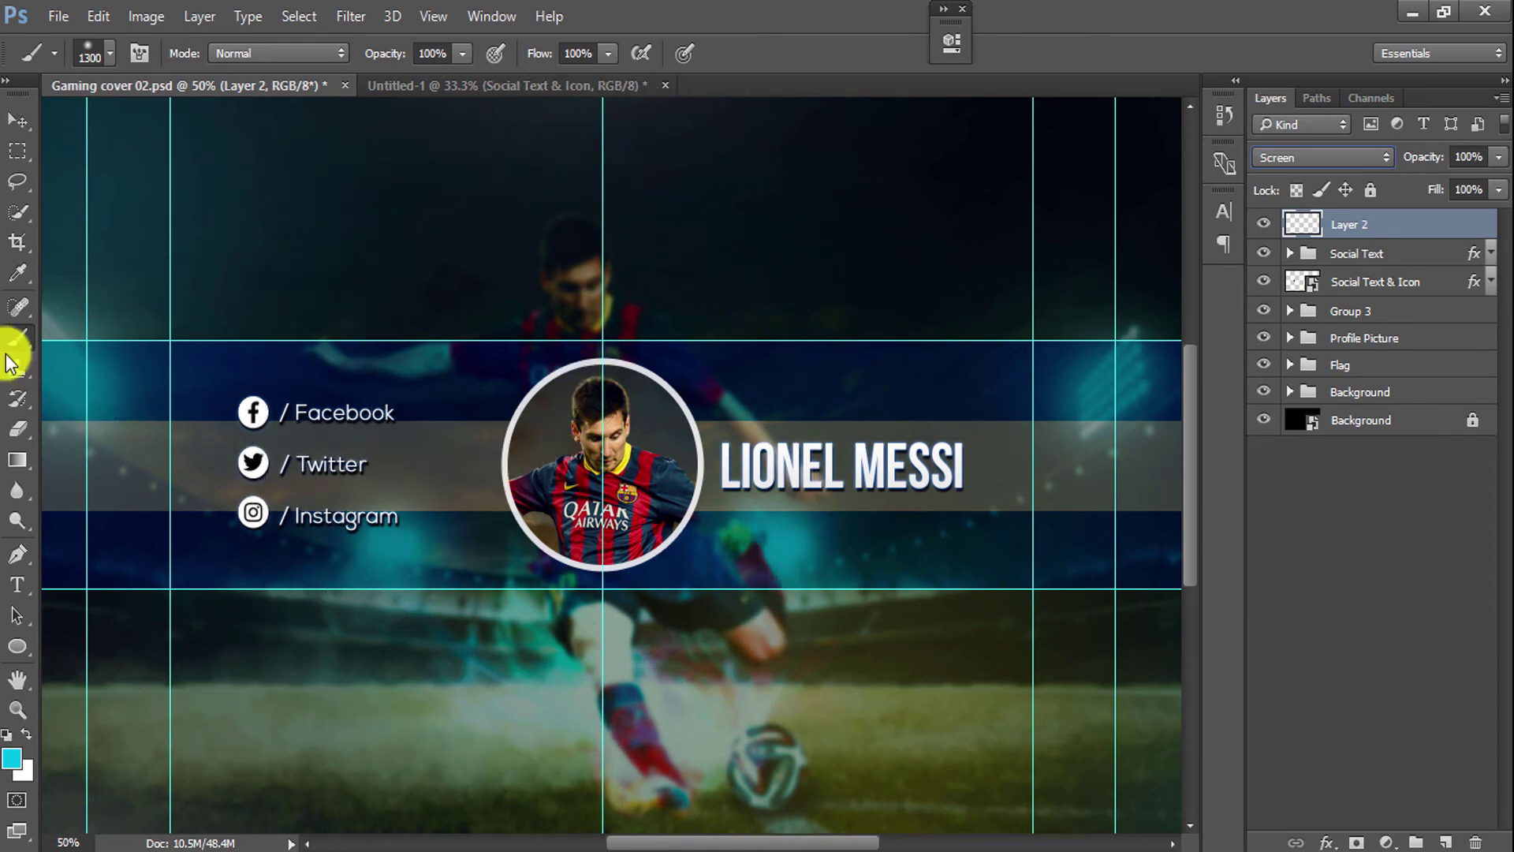
{"action": "left_click", "coordinate": [590, 477]}
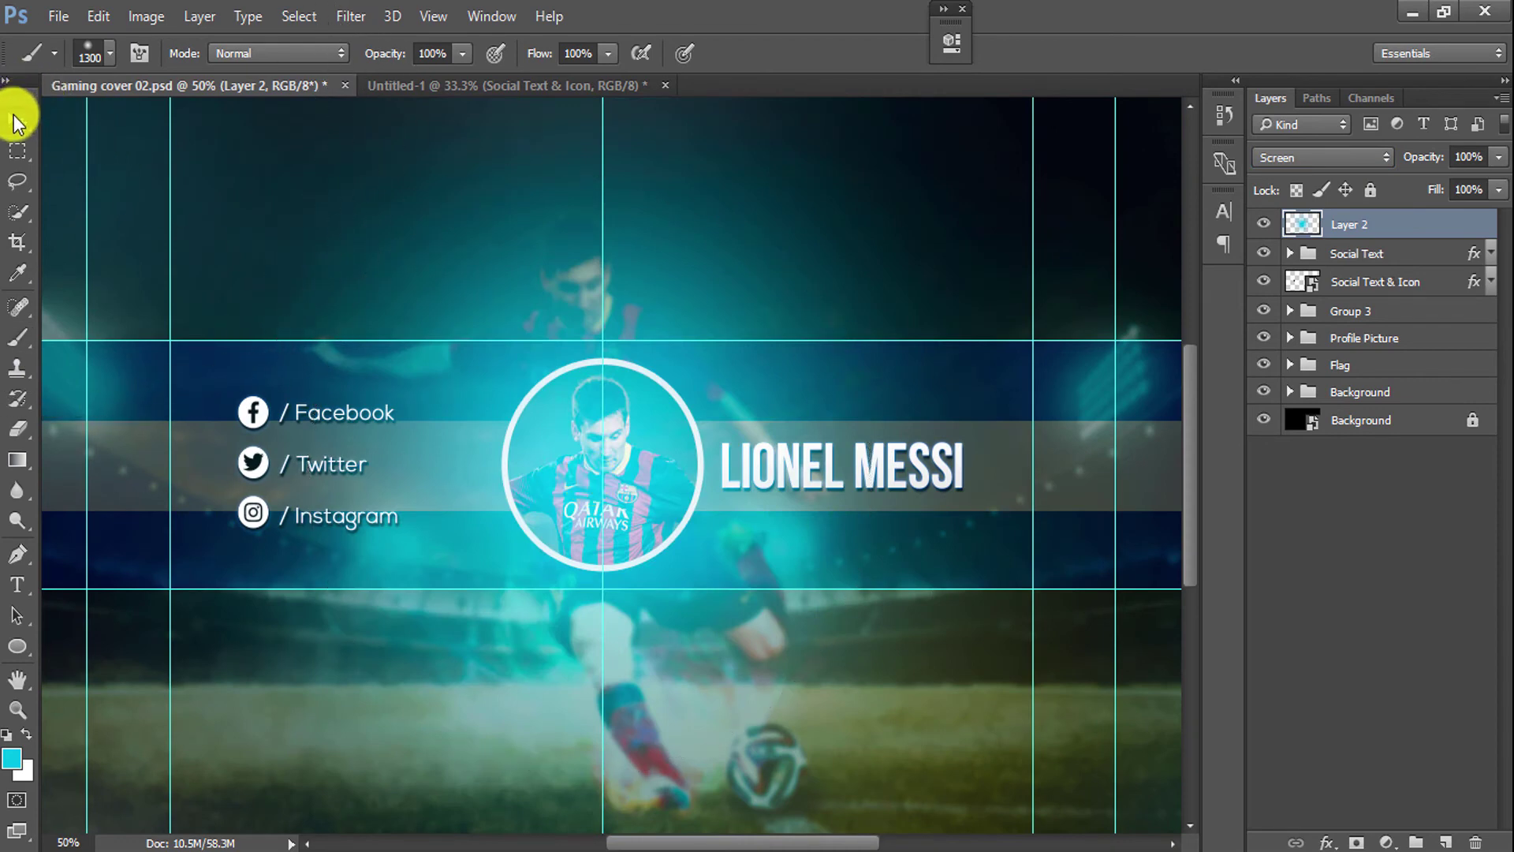
{"action": "left_click", "coordinate": [18, 119]}
{"action": "key", "text": "ctrl+0"}
{"action": "key", "text": "ctrl+t"}
Squash the cyan glow line into a thin band along the dark band's top edge.
{"action": "left_click_drag", "start_coordinate": [593, 229], "coordinate": [592, 455]}
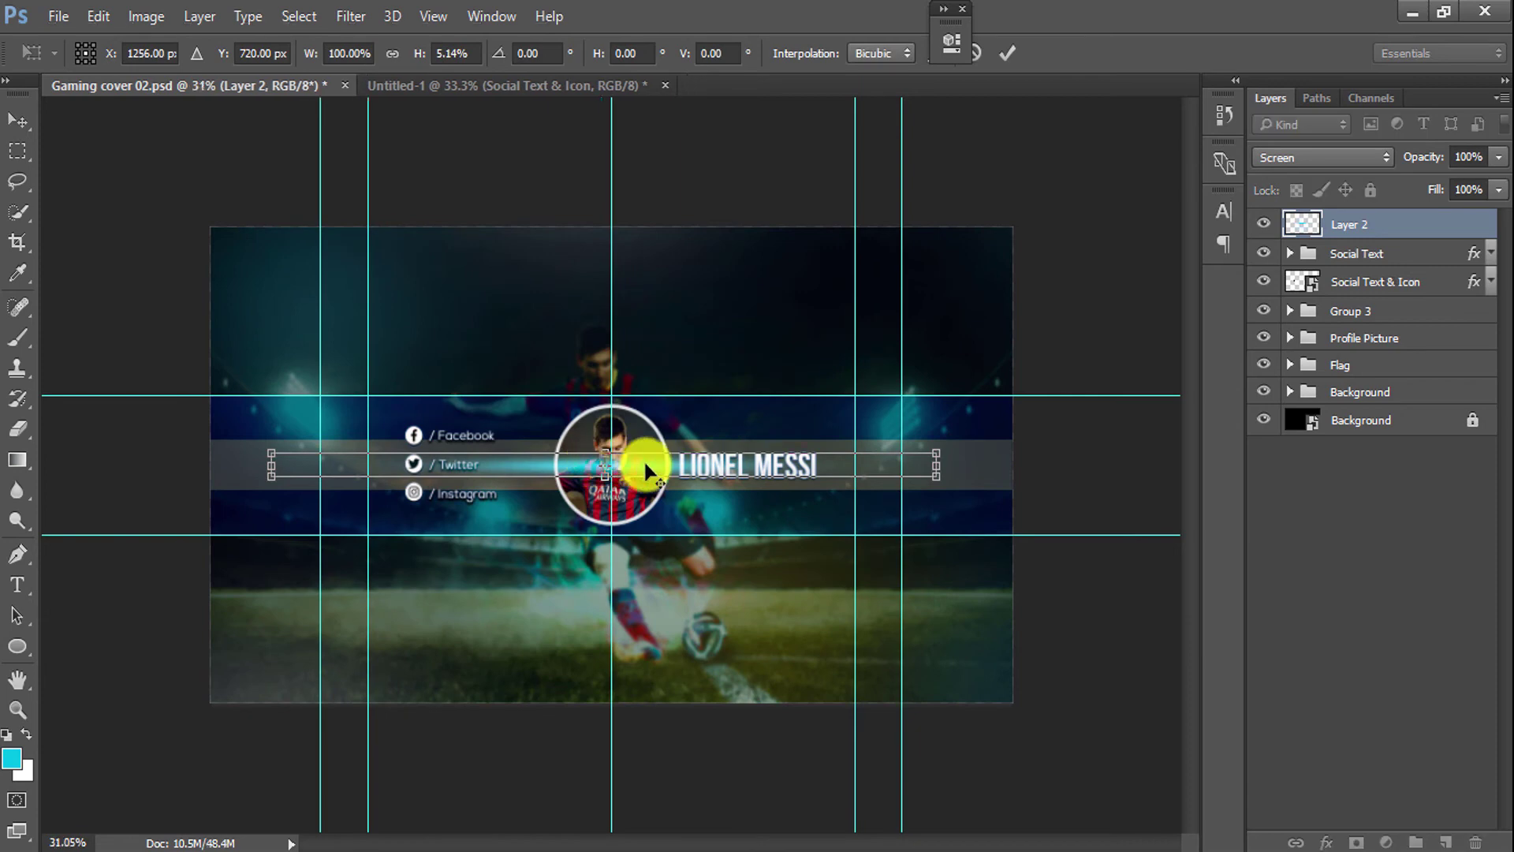
{"action": "scroll", "coordinate": [631, 464], "scroll_direction": "up", "scroll_amount": 3}
{"action": "scroll", "coordinate": [606, 466], "scroll_direction": "up", "scroll_amount": 3}
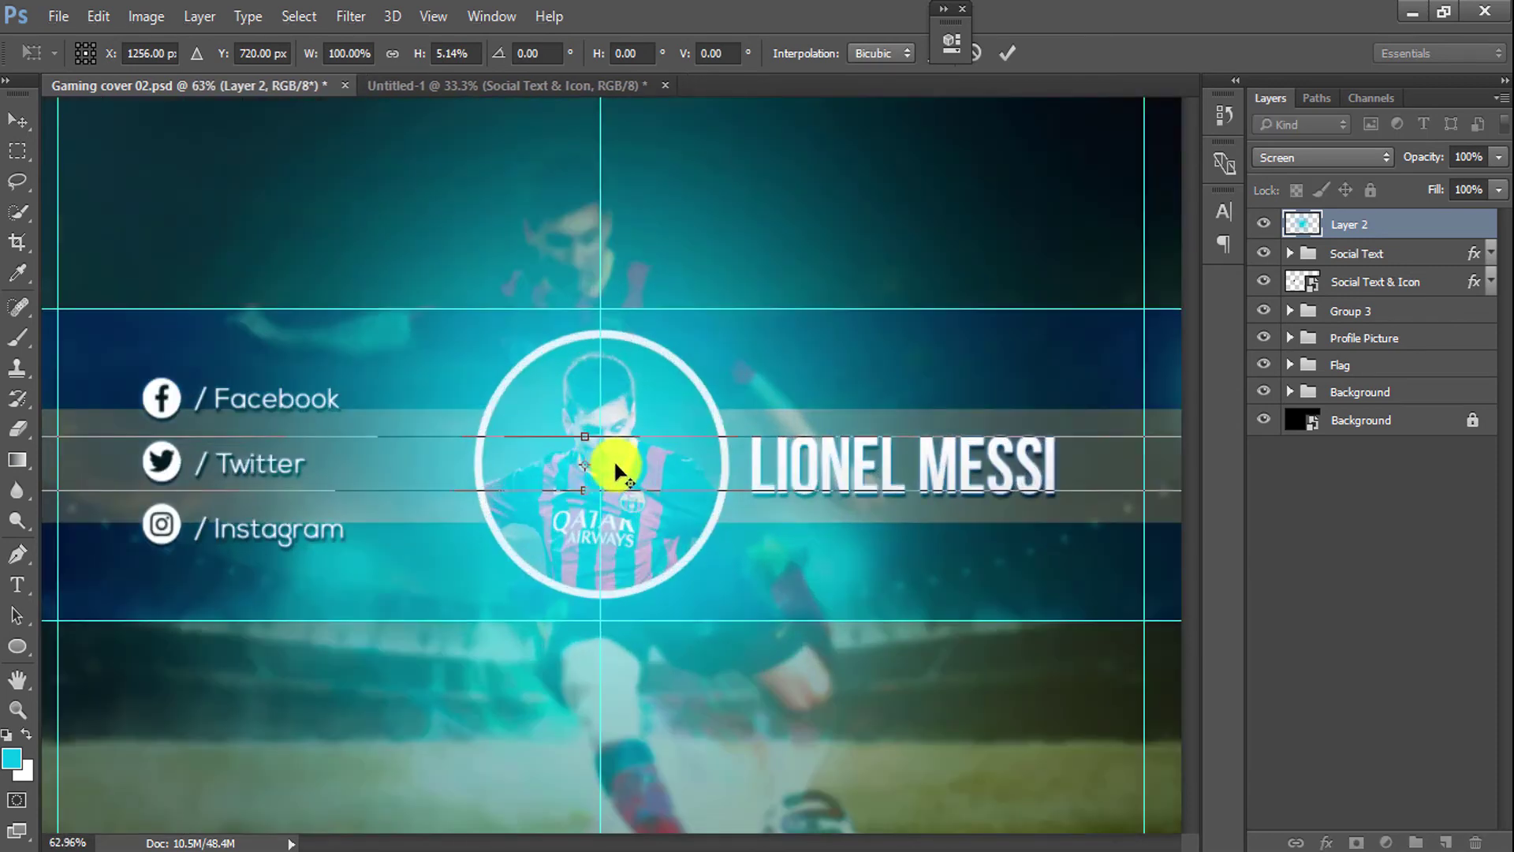
{"action": "scroll", "coordinate": [623, 457], "scroll_direction": "up", "scroll_amount": 1}
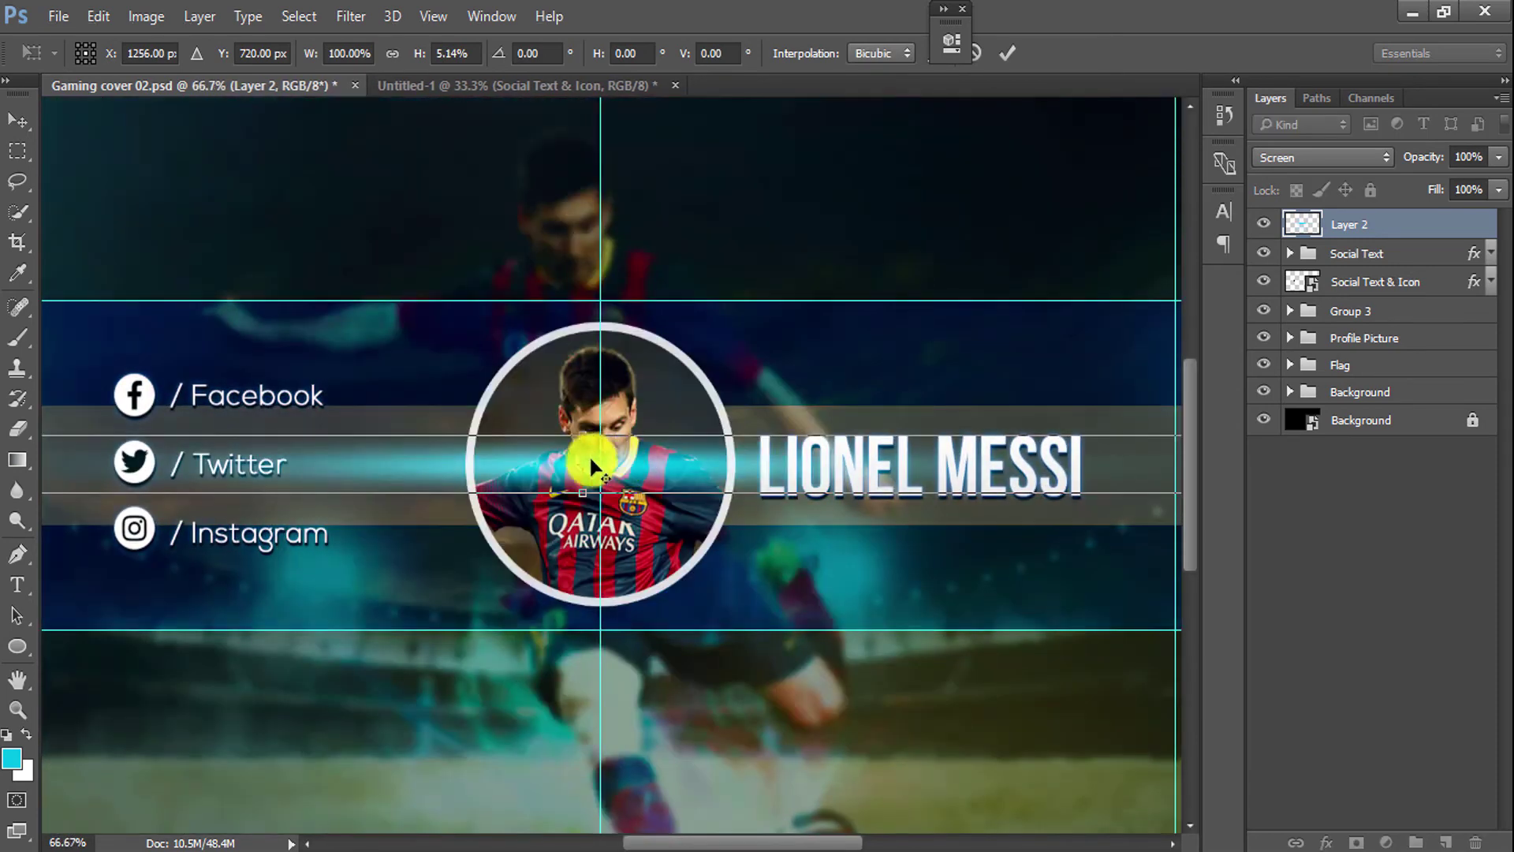
{"action": "left_click_drag", "start_coordinate": [581, 485], "coordinate": [640, 304]}
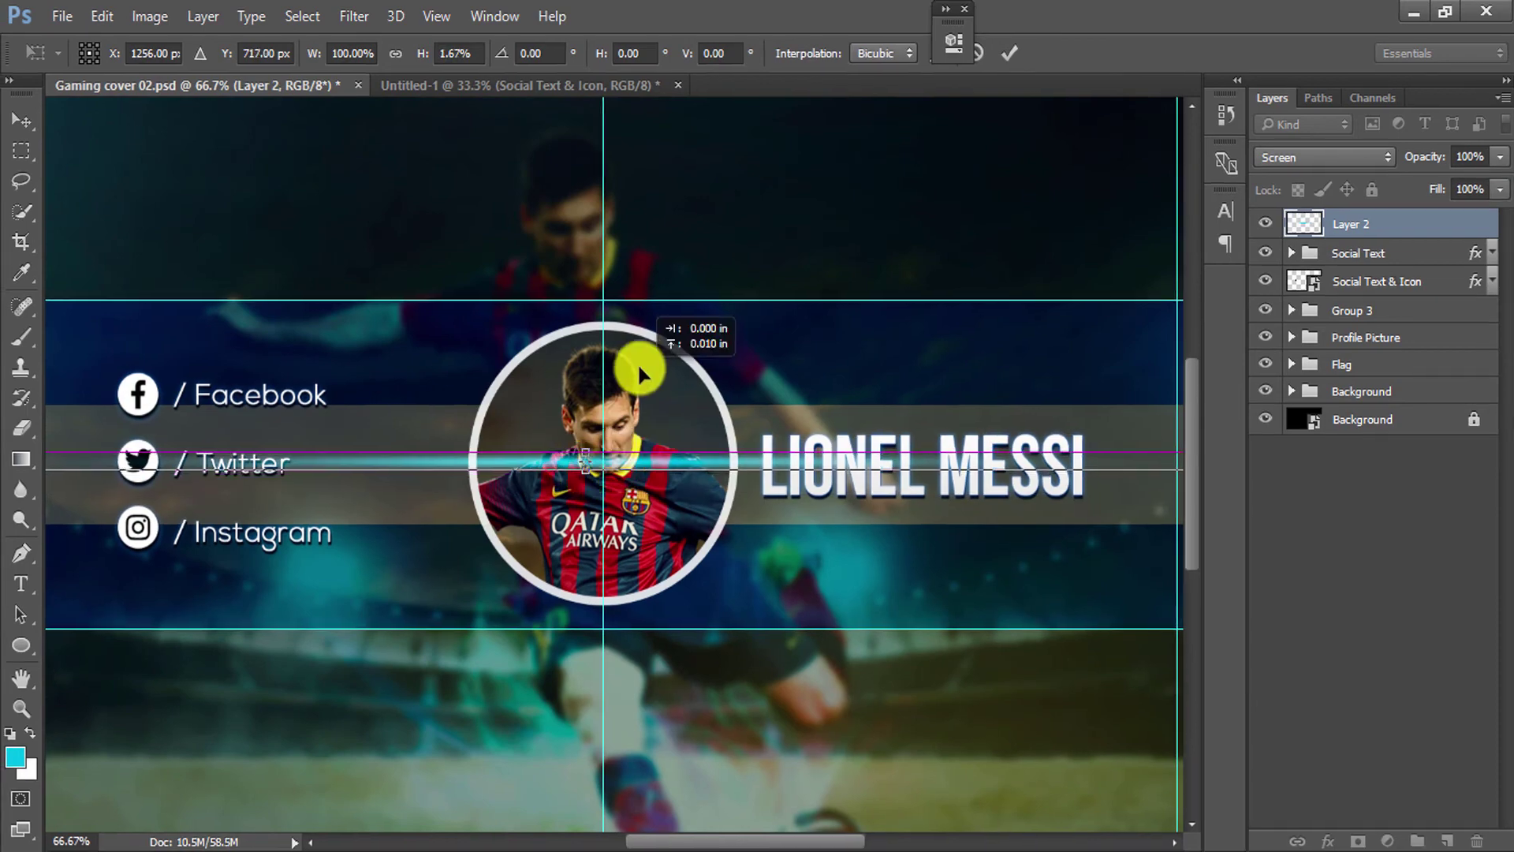
{"action": "scroll", "coordinate": [636, 320], "scroll_direction": "down", "scroll_amount": 3}
{"action": "key", "text": "Return"}
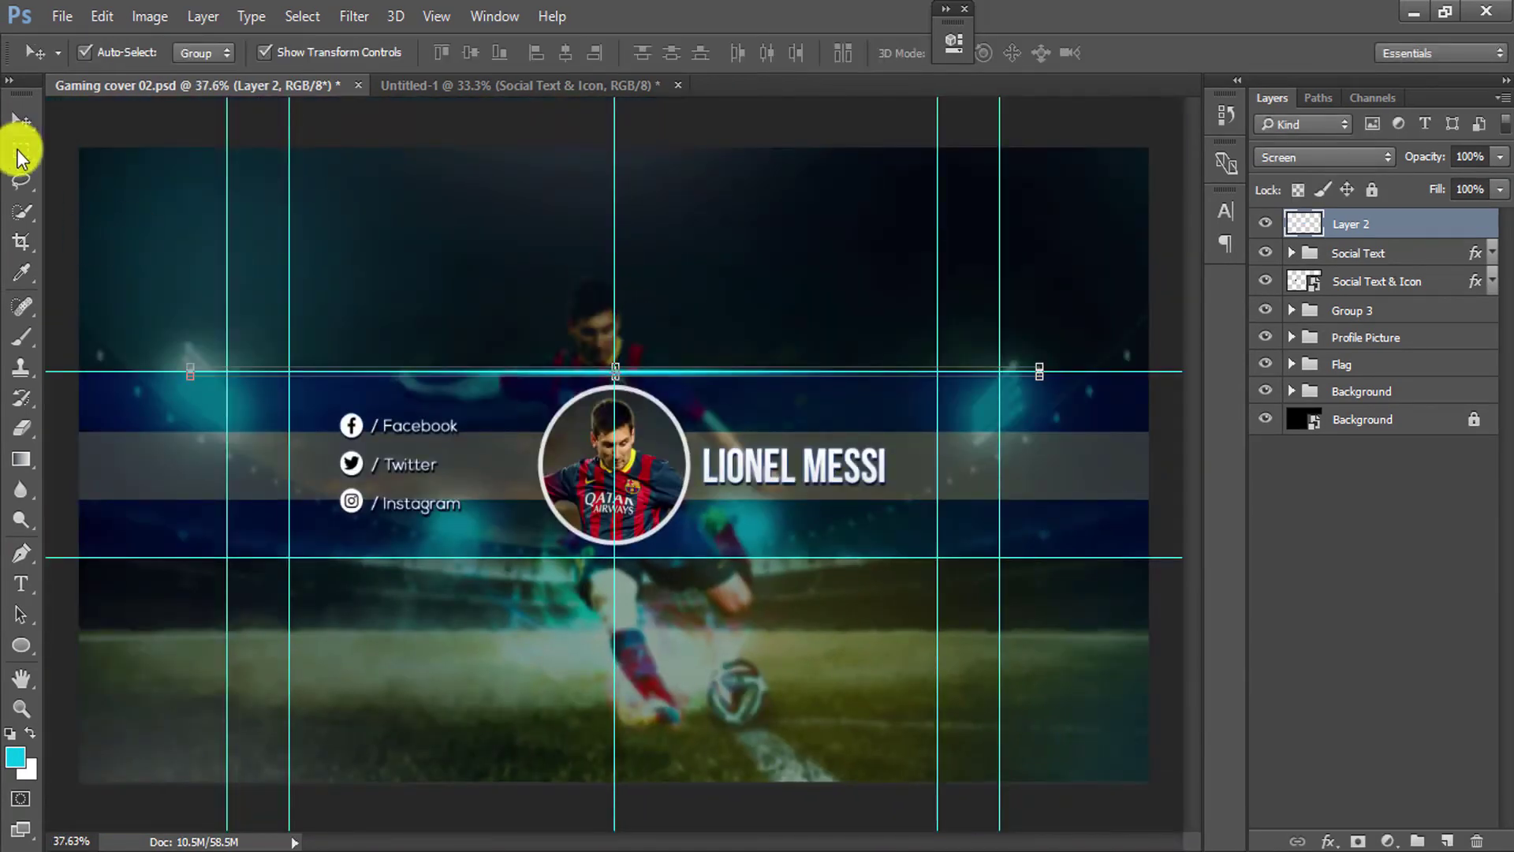
Duplicate the glow line and move the copy down to the band's bottom edge.
{"action": "key", "text": "m"}
{"action": "scroll", "coordinate": [671, 415], "scroll_direction": "up", "scroll_amount": 2}
{"action": "key", "text": "ctrl+semicolon"}
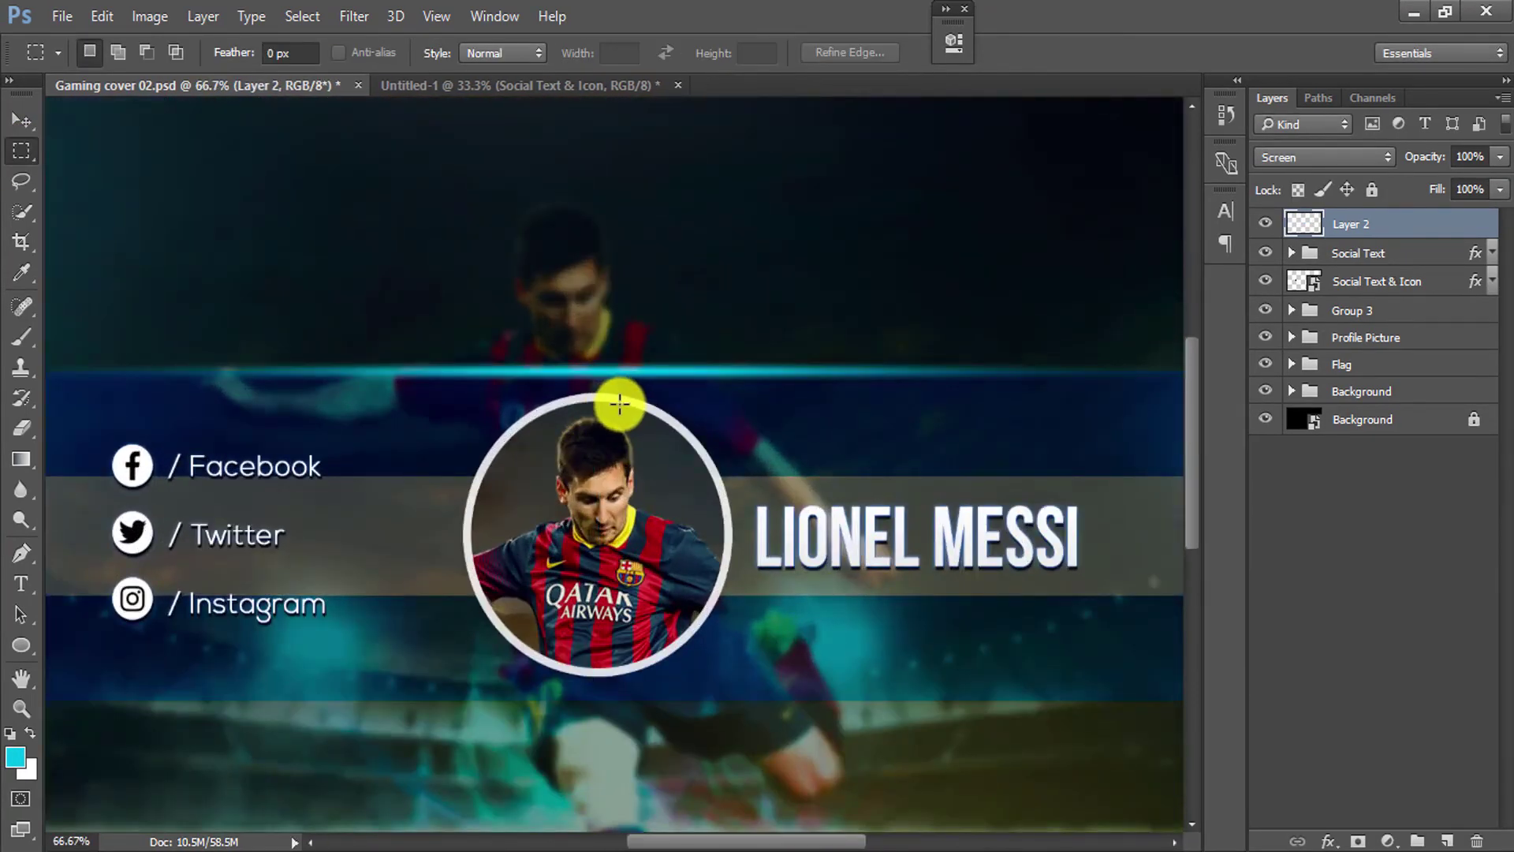
{"action": "scroll", "coordinate": [623, 395], "scroll_direction": "down", "scroll_amount": 2}
{"action": "scroll", "coordinate": [671, 433], "scroll_direction": "up", "scroll_amount": 1}
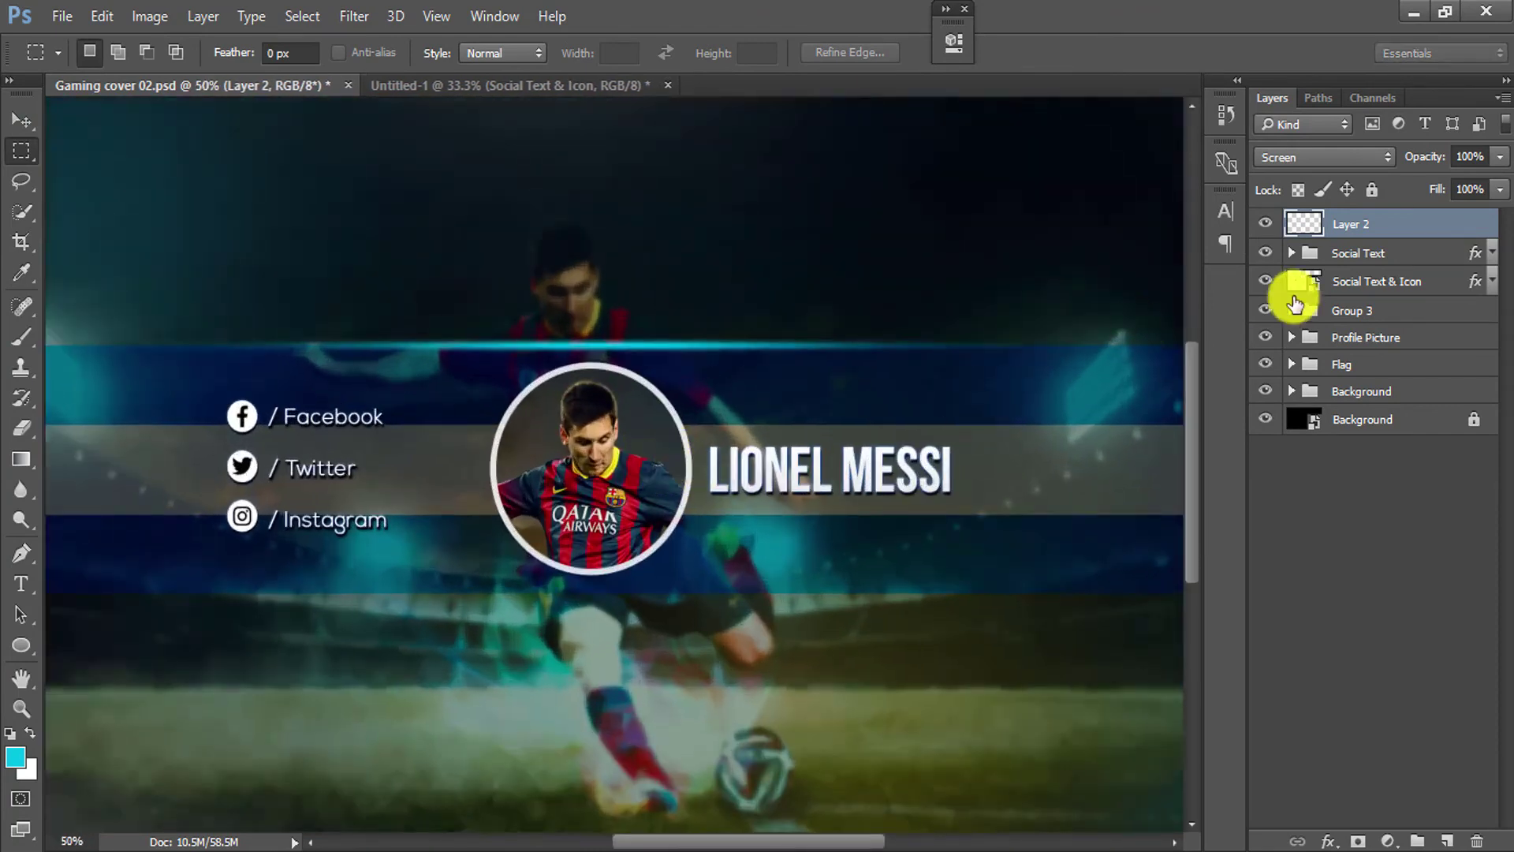
{"action": "key", "text": "ctrl+semicolon"}
{"action": "left_click_drag", "start_coordinate": [1424, 234], "coordinate": [1447, 841]}
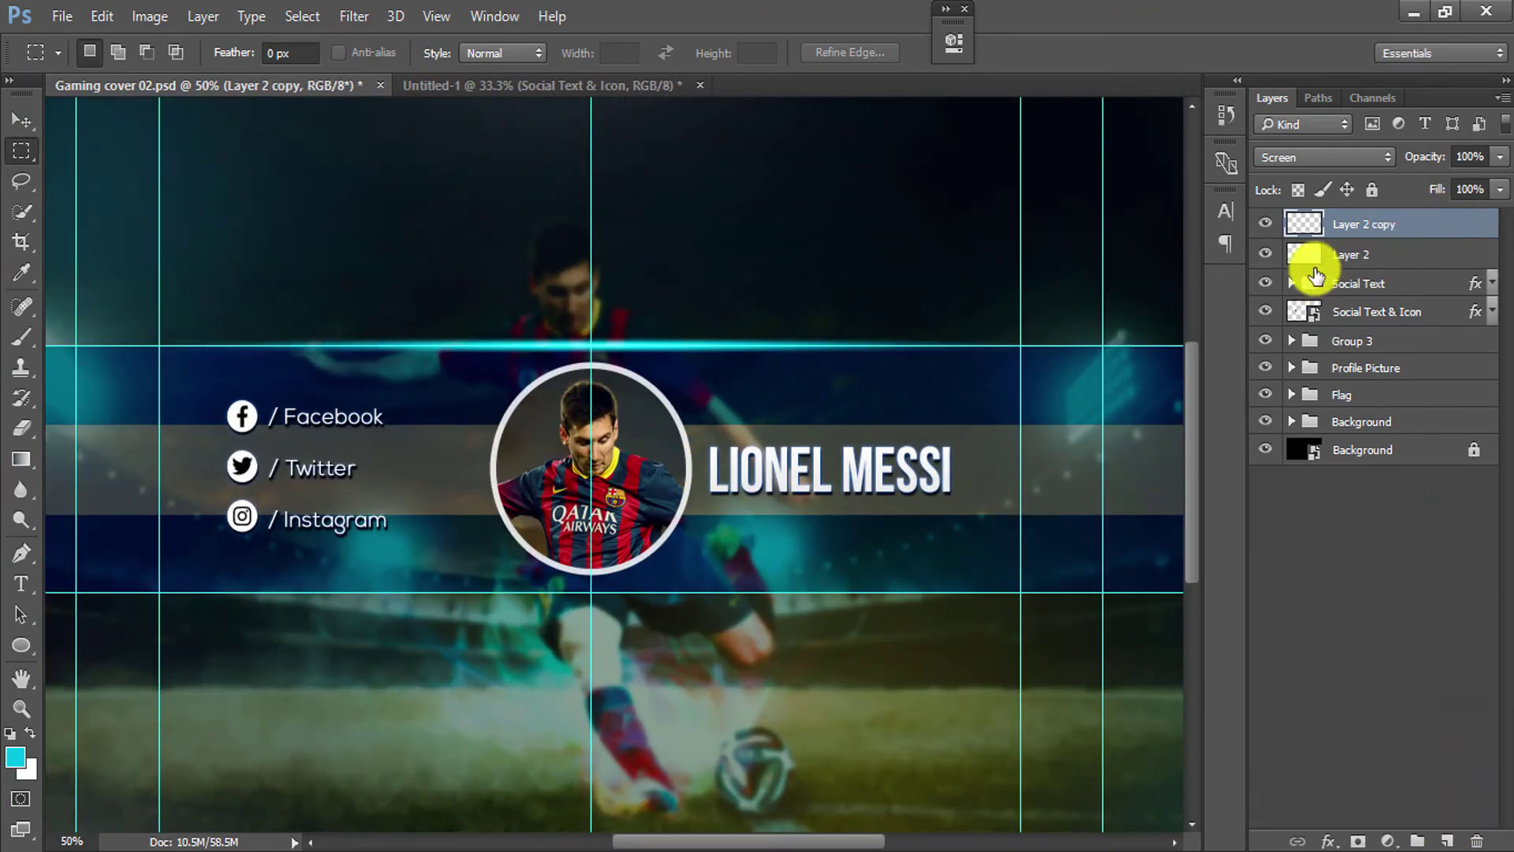
{"action": "left_click", "coordinate": [21, 120]}
{"action": "left_click_drag", "start_coordinate": [651, 353], "coordinate": [653, 591]}
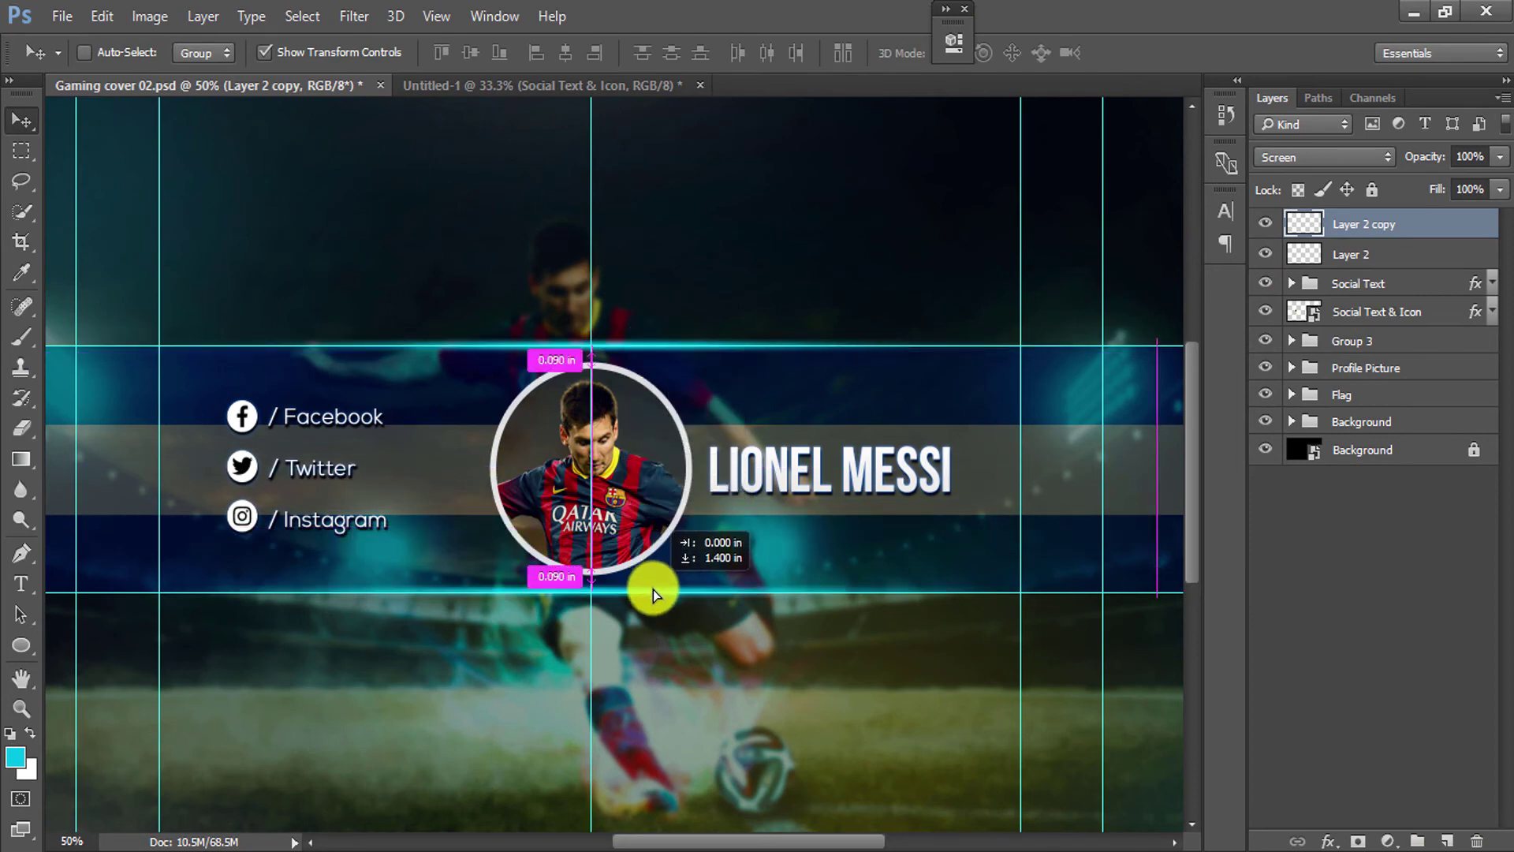
{"action": "left_click", "coordinate": [21, 150]}
Select both glow-line layers and group them together.
{"action": "key", "text": "ctrl+minus"}
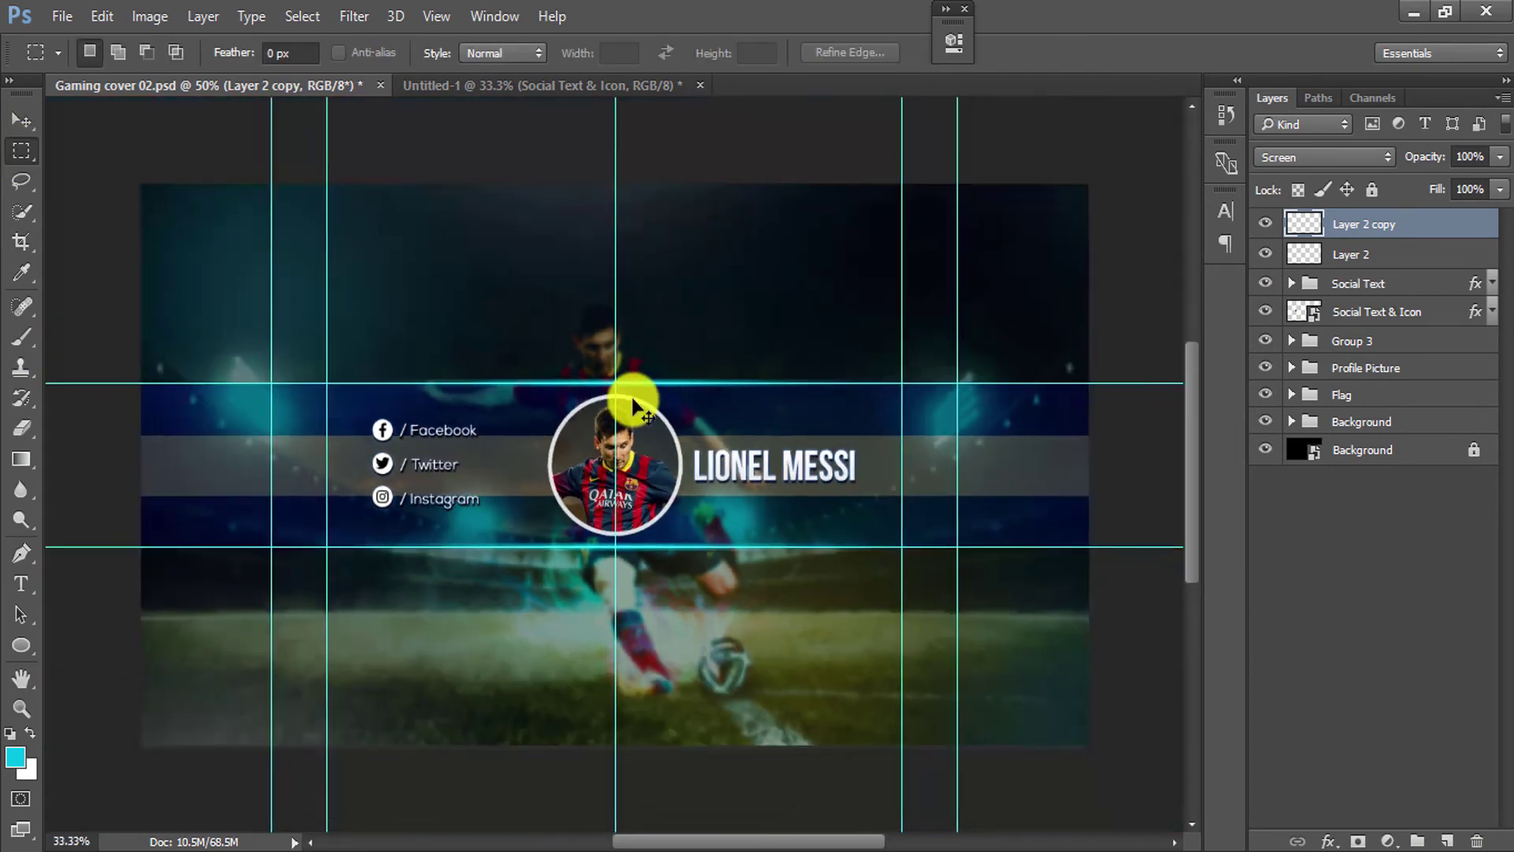
{"action": "key", "text": "ctrl+semicolon"}
{"action": "key", "text": "ctrl+minus"}
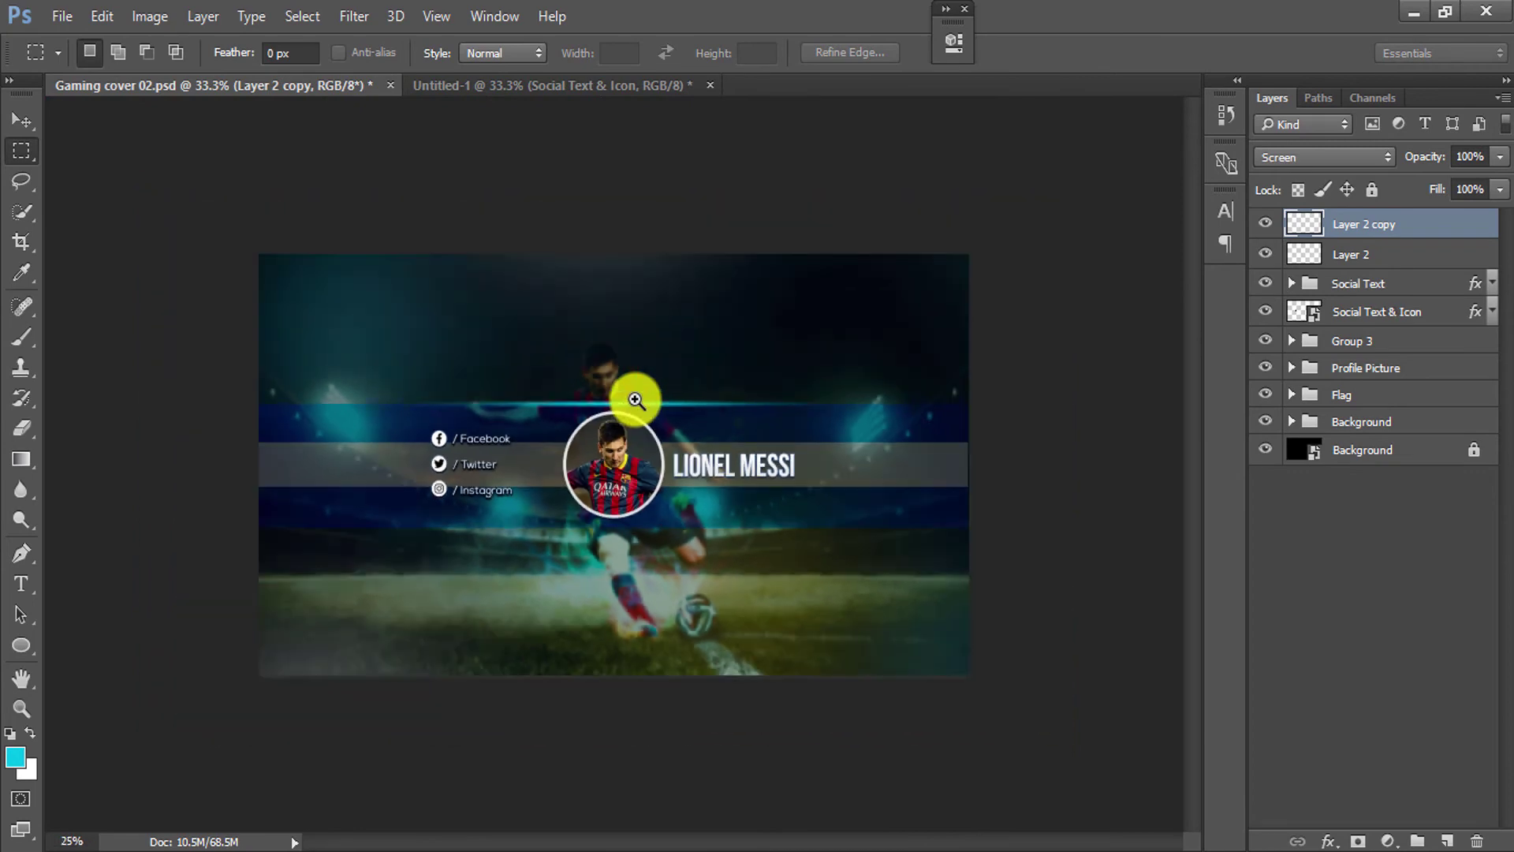
{"action": "left_click", "coordinate": [657, 460]}
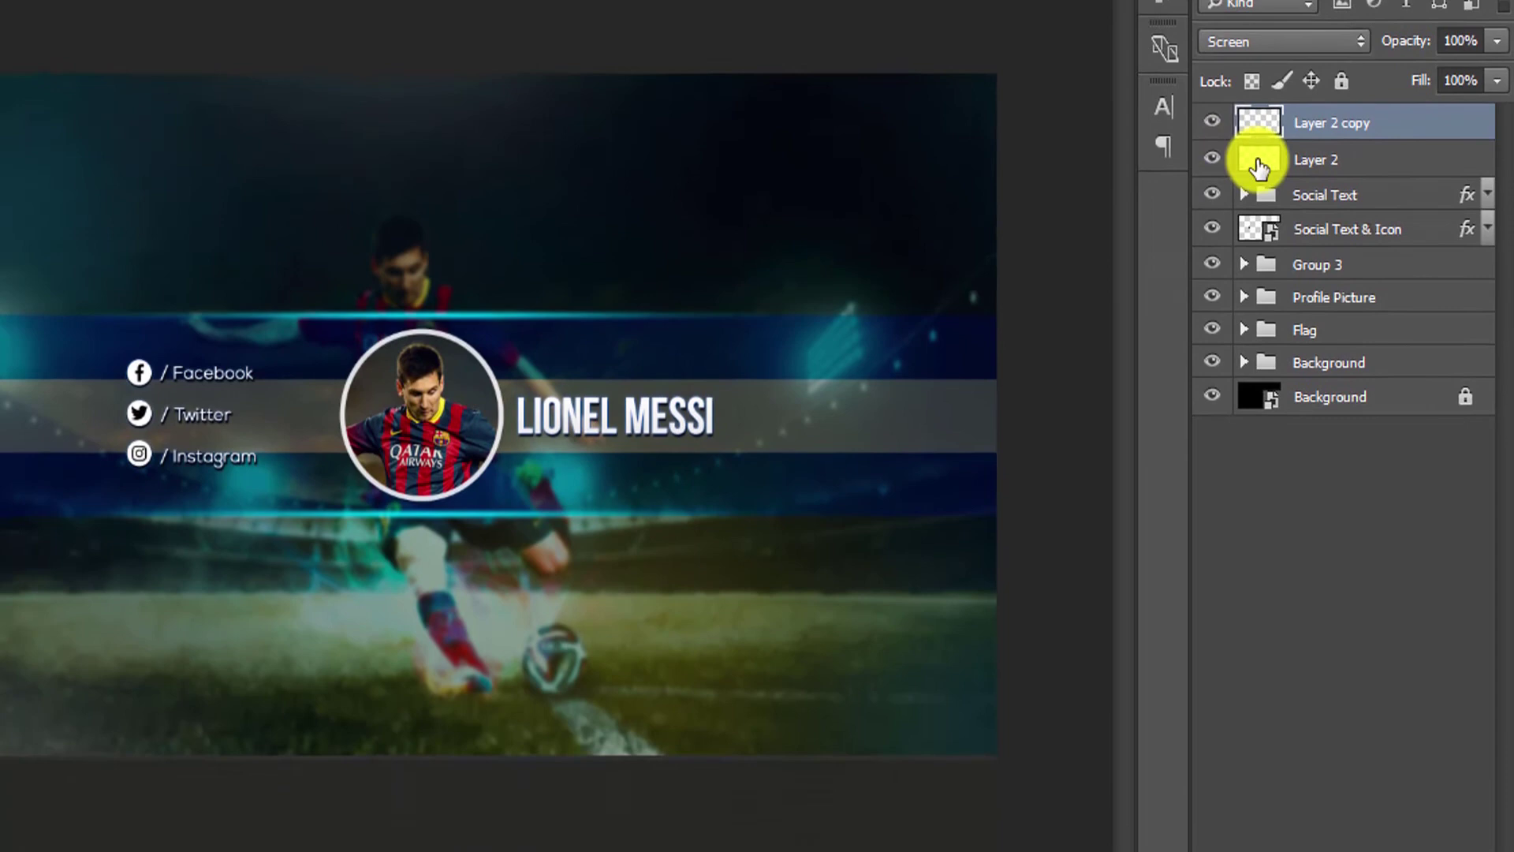
{"action": "left_click", "coordinate": [1254, 294], "text": "shift"}
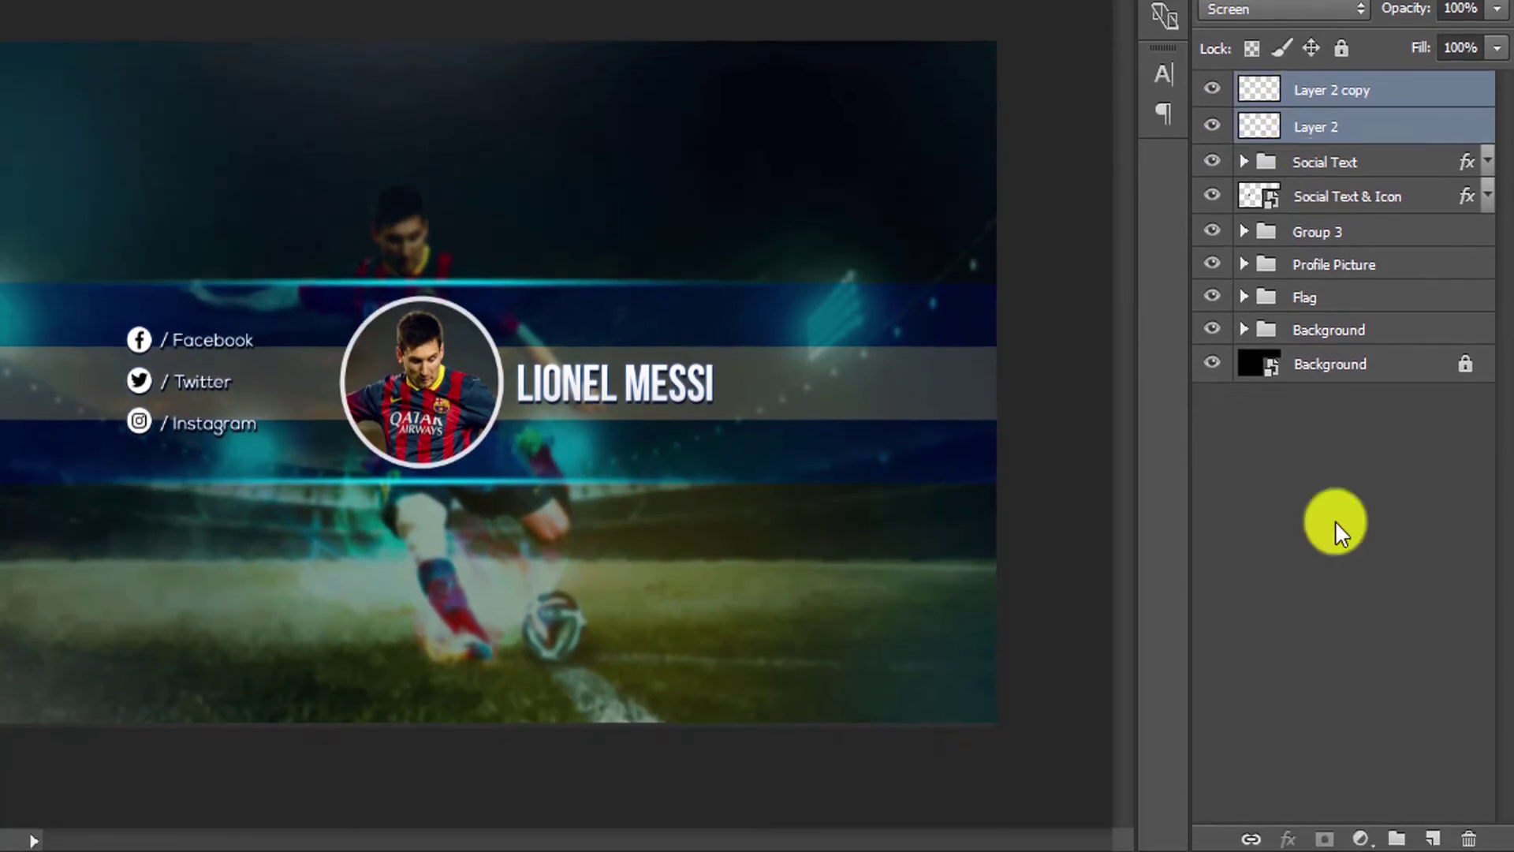
{"action": "left_click", "coordinate": [1395, 851]}
Rename the group to Nieon Light and give it a saturated cyan Color Overlay.
{"action": "double_click", "coordinate": [1326, 90]}
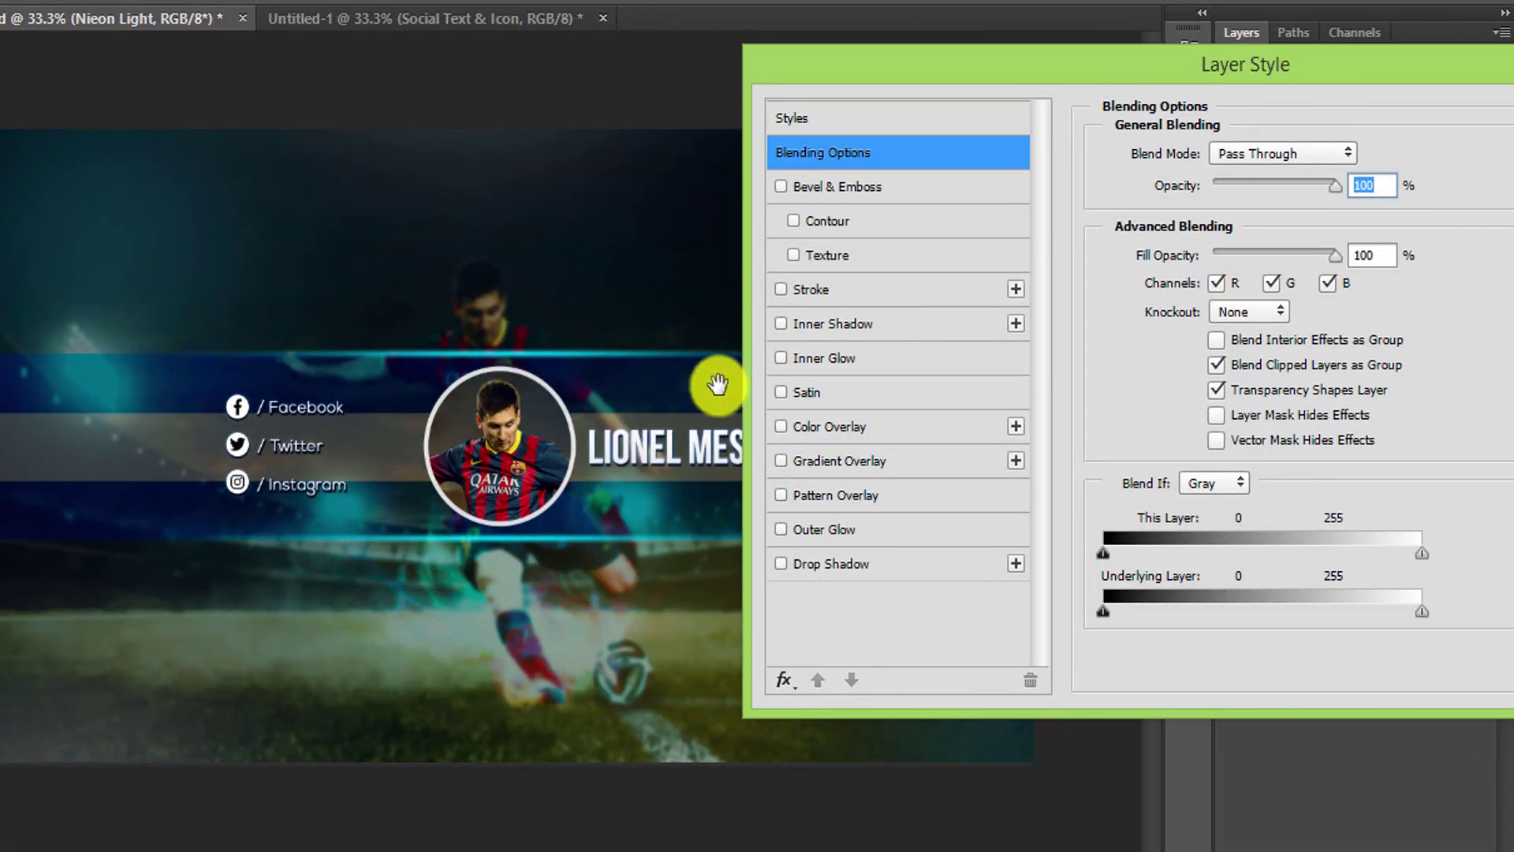
{"action": "left_click", "coordinate": [783, 426]}
{"action": "left_click", "coordinate": [868, 424]}
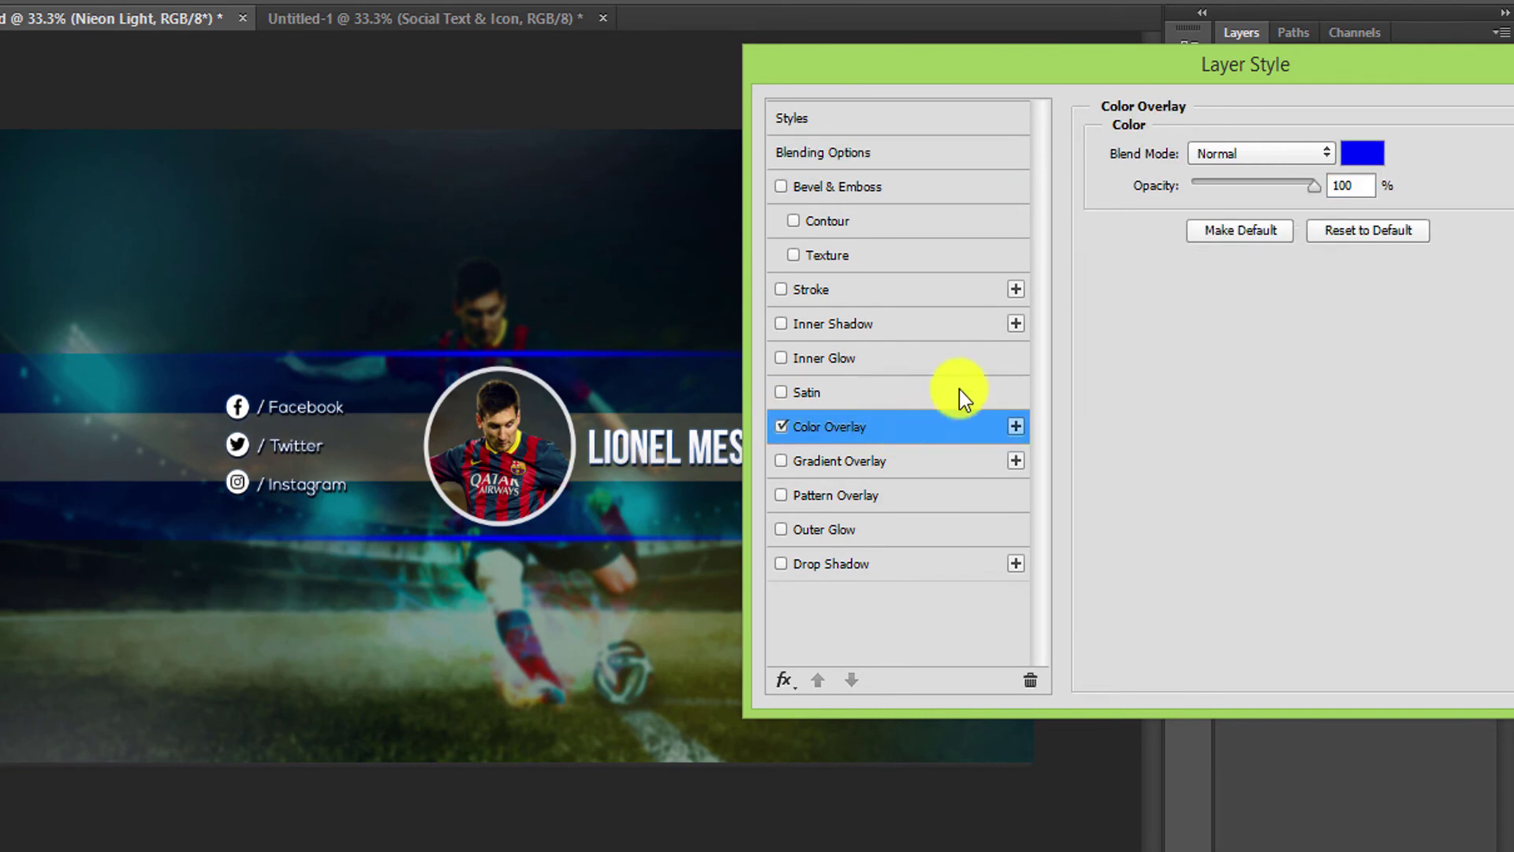
{"action": "left_click", "coordinate": [1362, 154]}
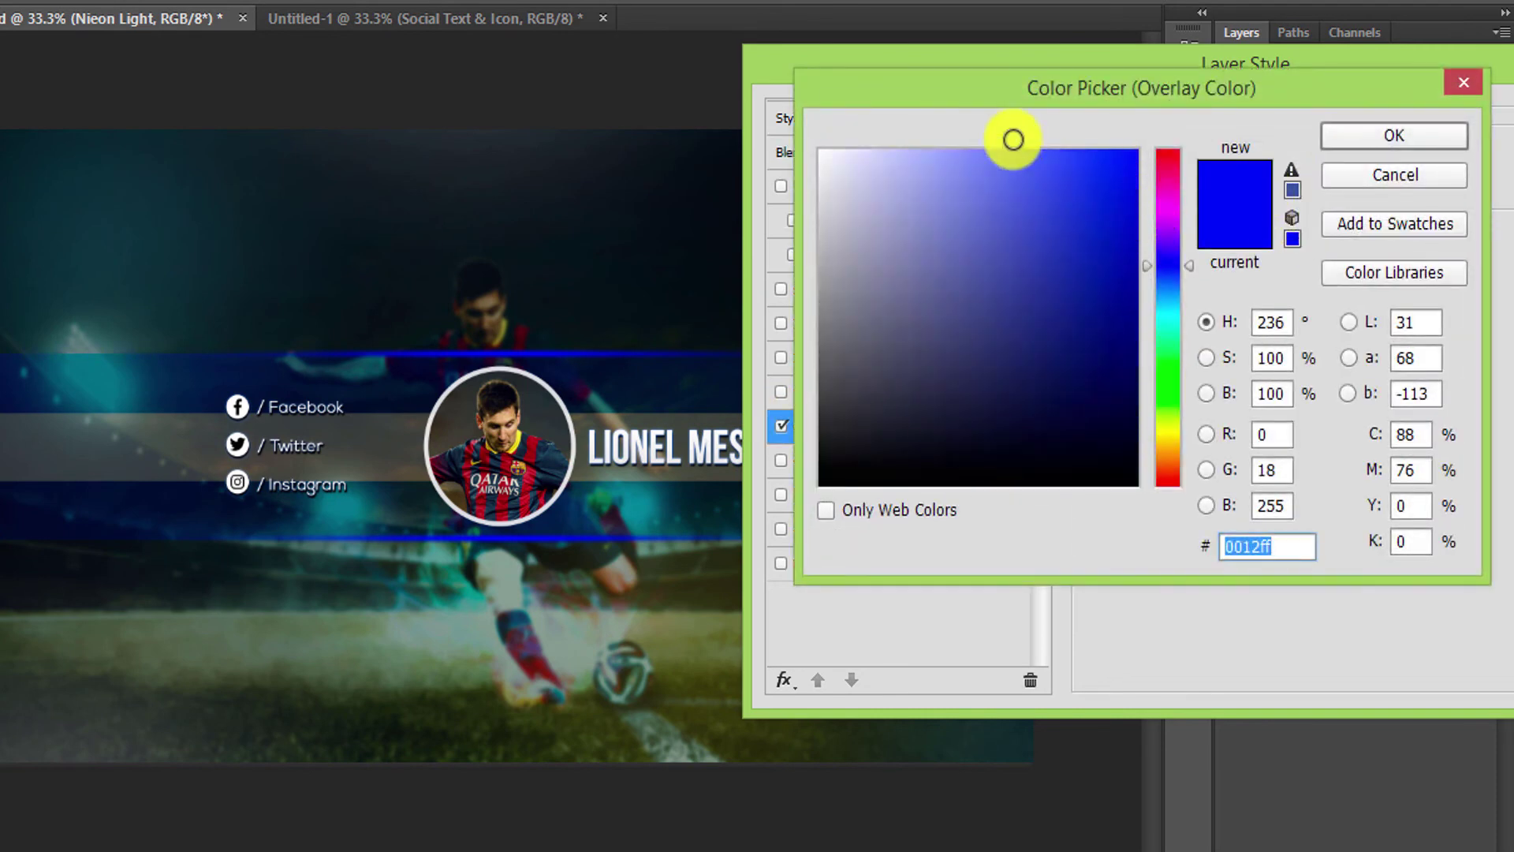
{"action": "left_click", "coordinate": [1012, 159]}
{"action": "mouse_move", "coordinate": [1012, 158]}
{"action": "left_mouse_down"}
{"action": "mouse_move", "coordinate": [915, 152]}
{"action": "mouse_move", "coordinate": [933, 152]}
{"action": "mouse_move", "coordinate": [714, 47]}
{"action": "left_mouse_up"}
{"action": "left_click_drag", "start_coordinate": [906, 162], "coordinate": [906, 101]}
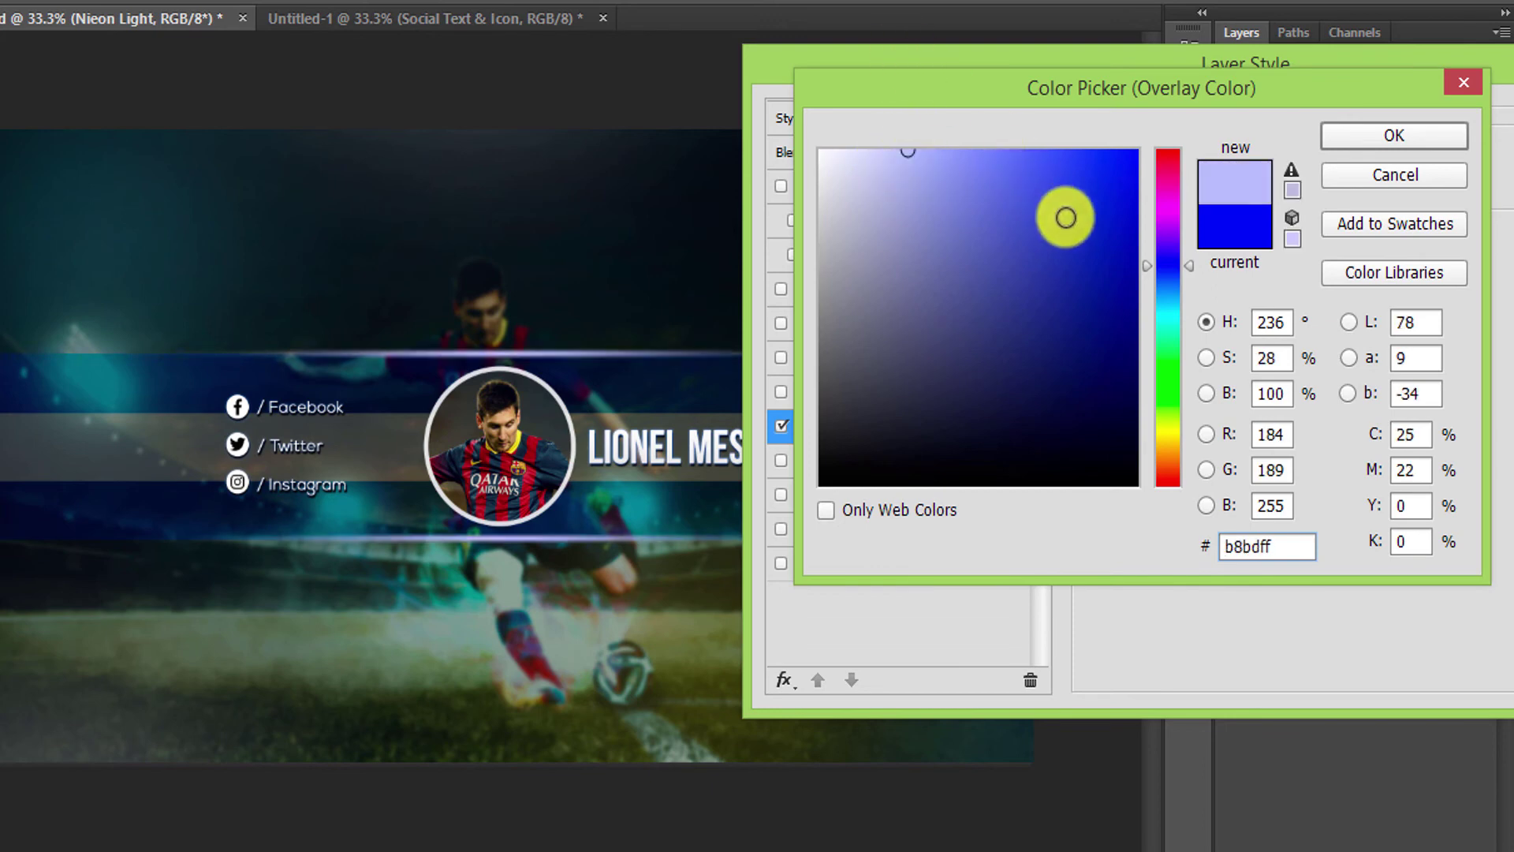
{"action": "left_click_drag", "start_coordinate": [1179, 339], "coordinate": [1173, 323]}
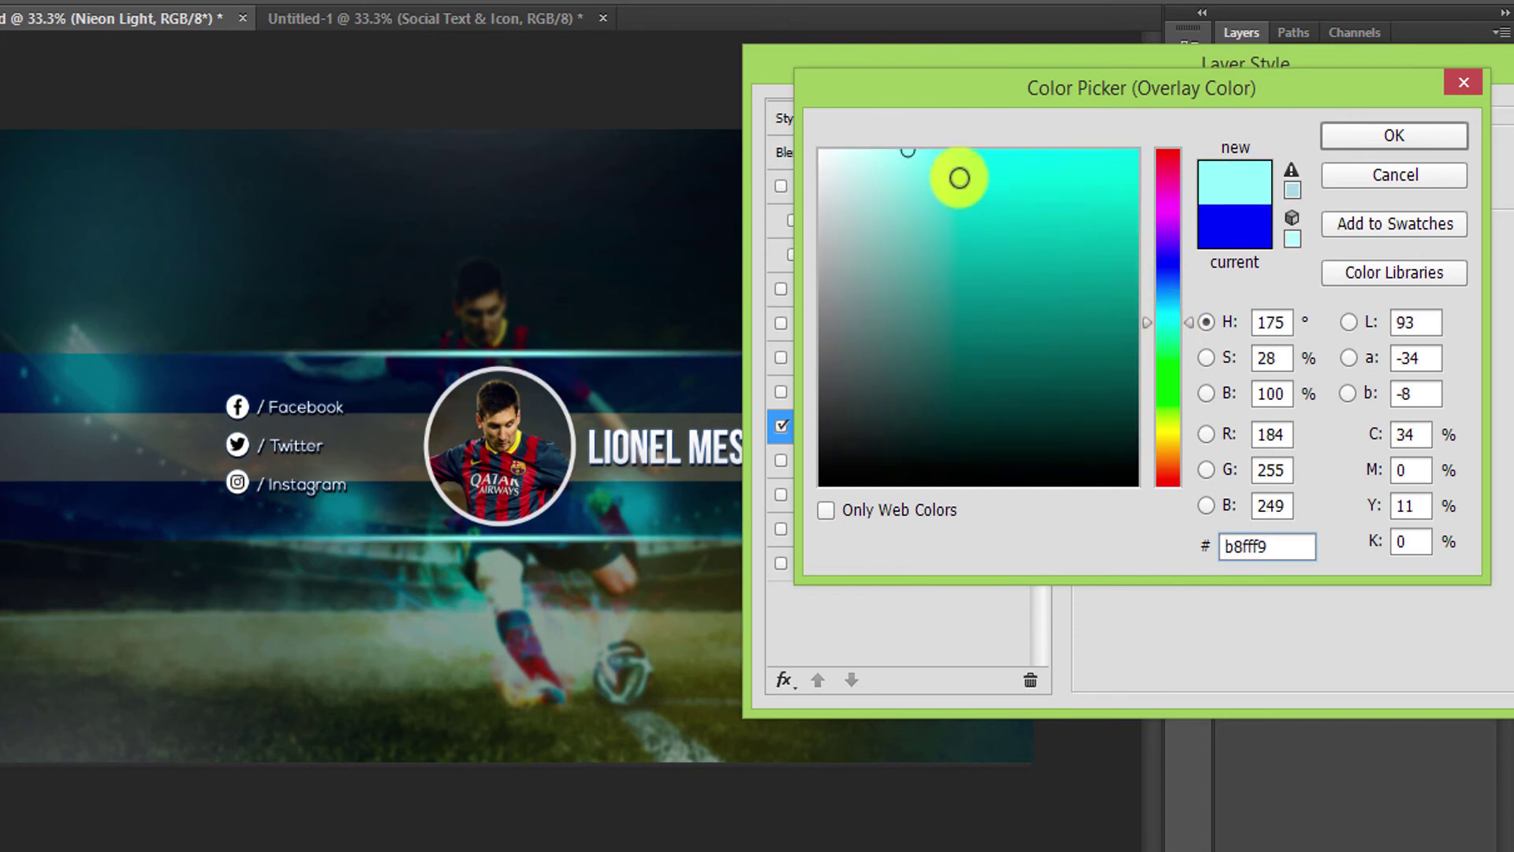
{"action": "left_click", "coordinate": [966, 150]}
{"action": "left_click", "coordinate": [1177, 308]}
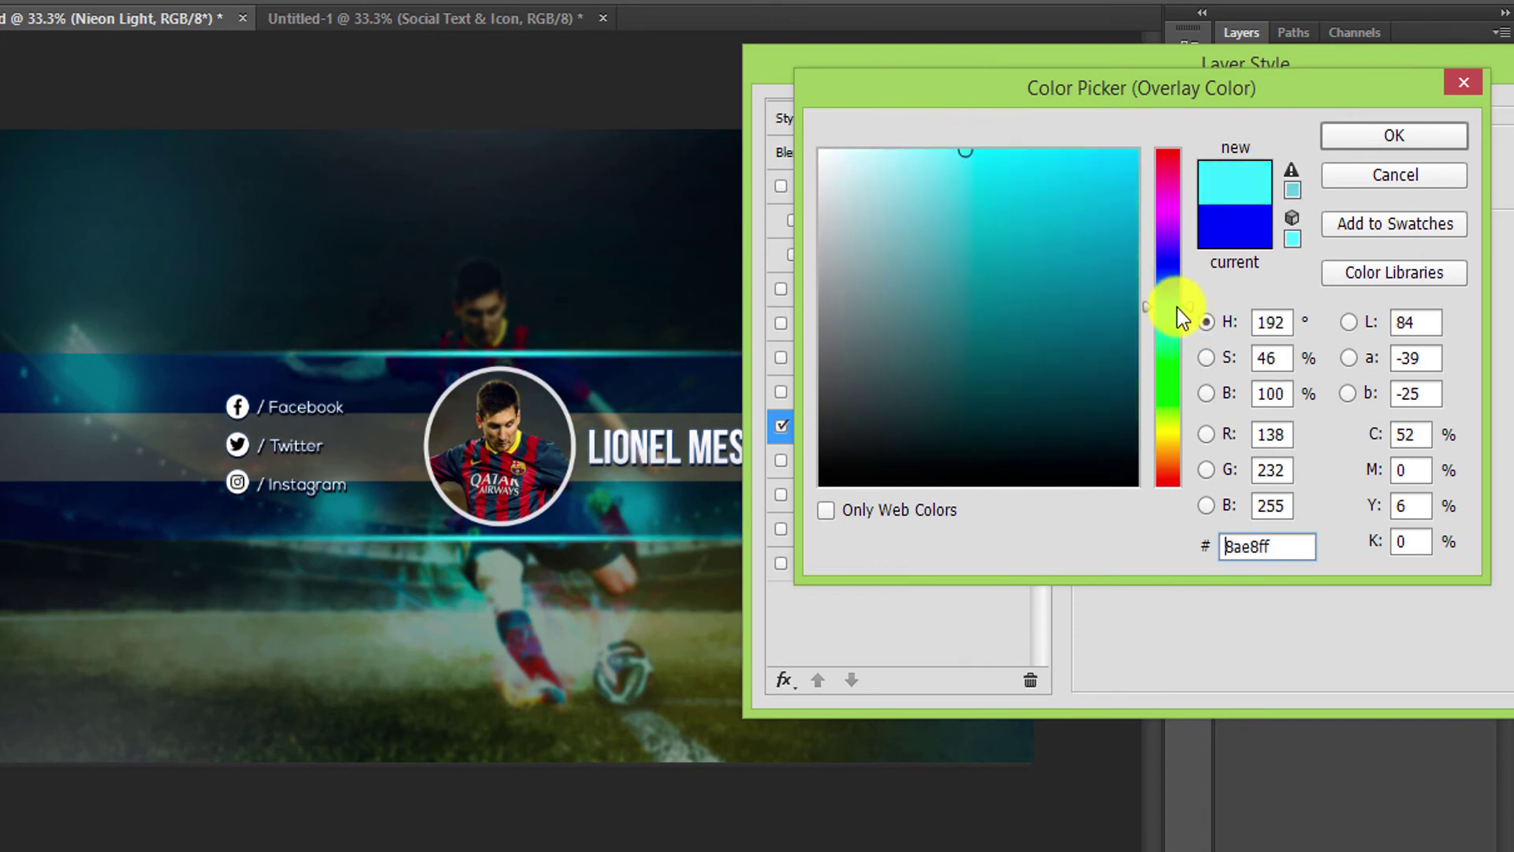
{"action": "mouse_move", "coordinate": [1076, 175]}
{"action": "left_mouse_down"}
{"action": "mouse_move", "coordinate": [1058, 148]}
{"action": "mouse_move", "coordinate": [1038, 150]}
{"action": "left_mouse_up"}
{"action": "left_click", "coordinate": [1358, 143]}
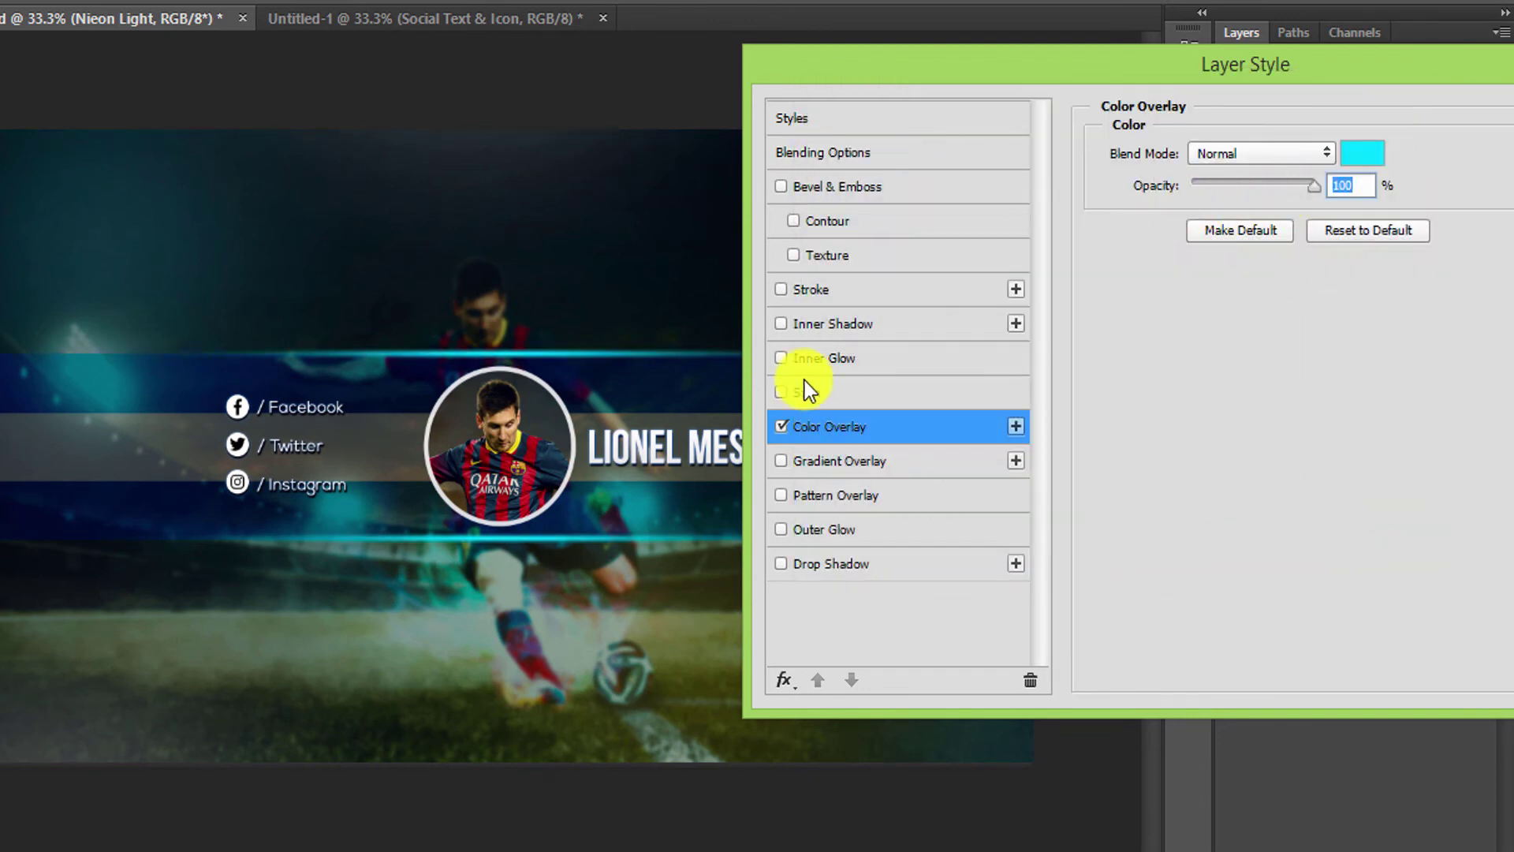
Set the cyan overlay to Color Dodge blending at 65% opacity.
{"action": "left_click", "coordinate": [787, 422]}
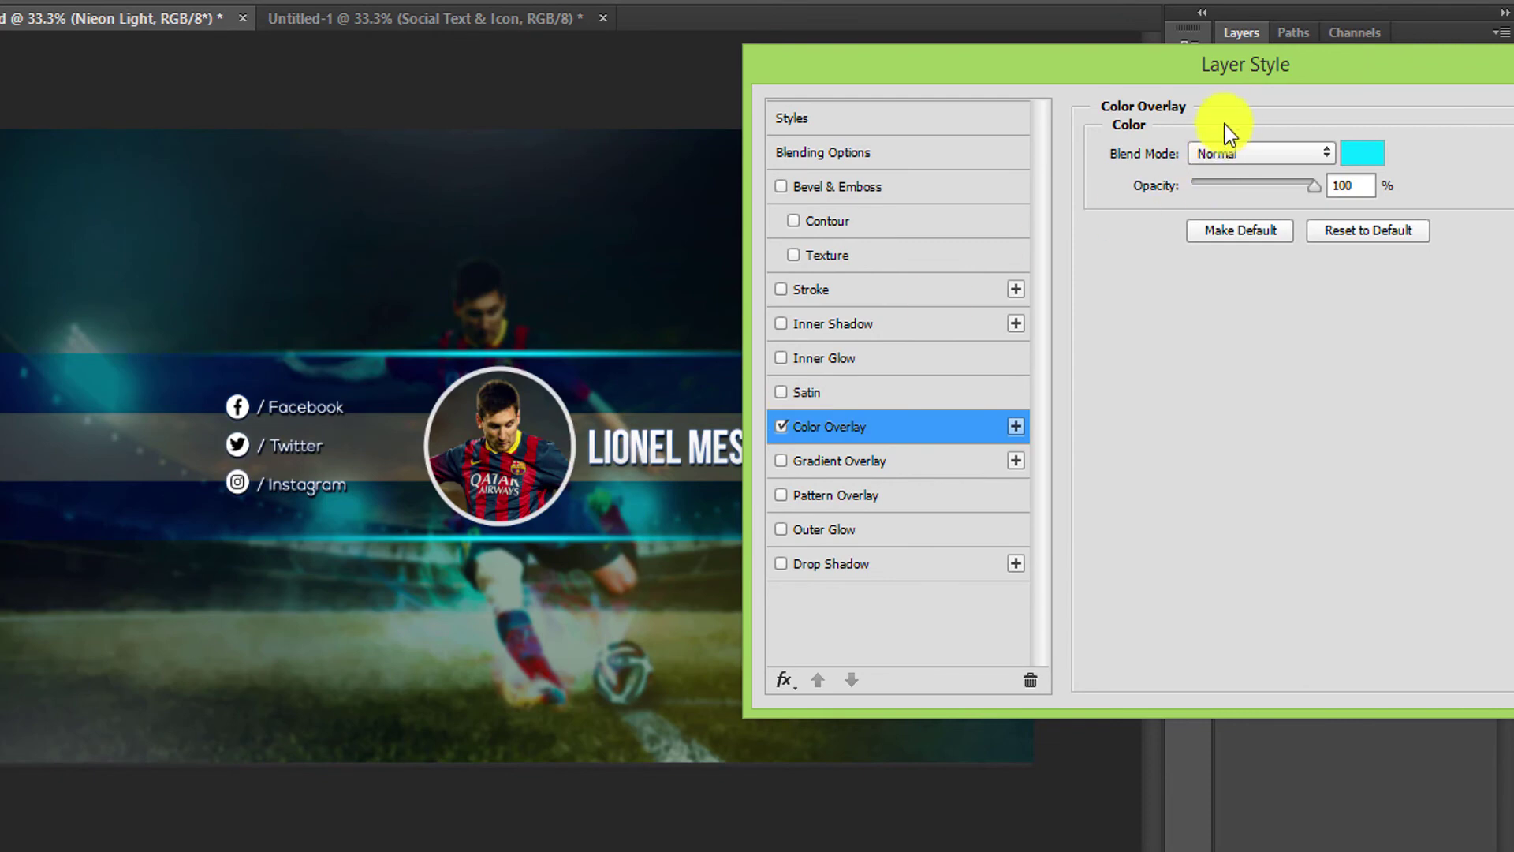
{"action": "left_click", "coordinate": [1223, 153]}
{"action": "left_click", "coordinate": [1218, 334]}
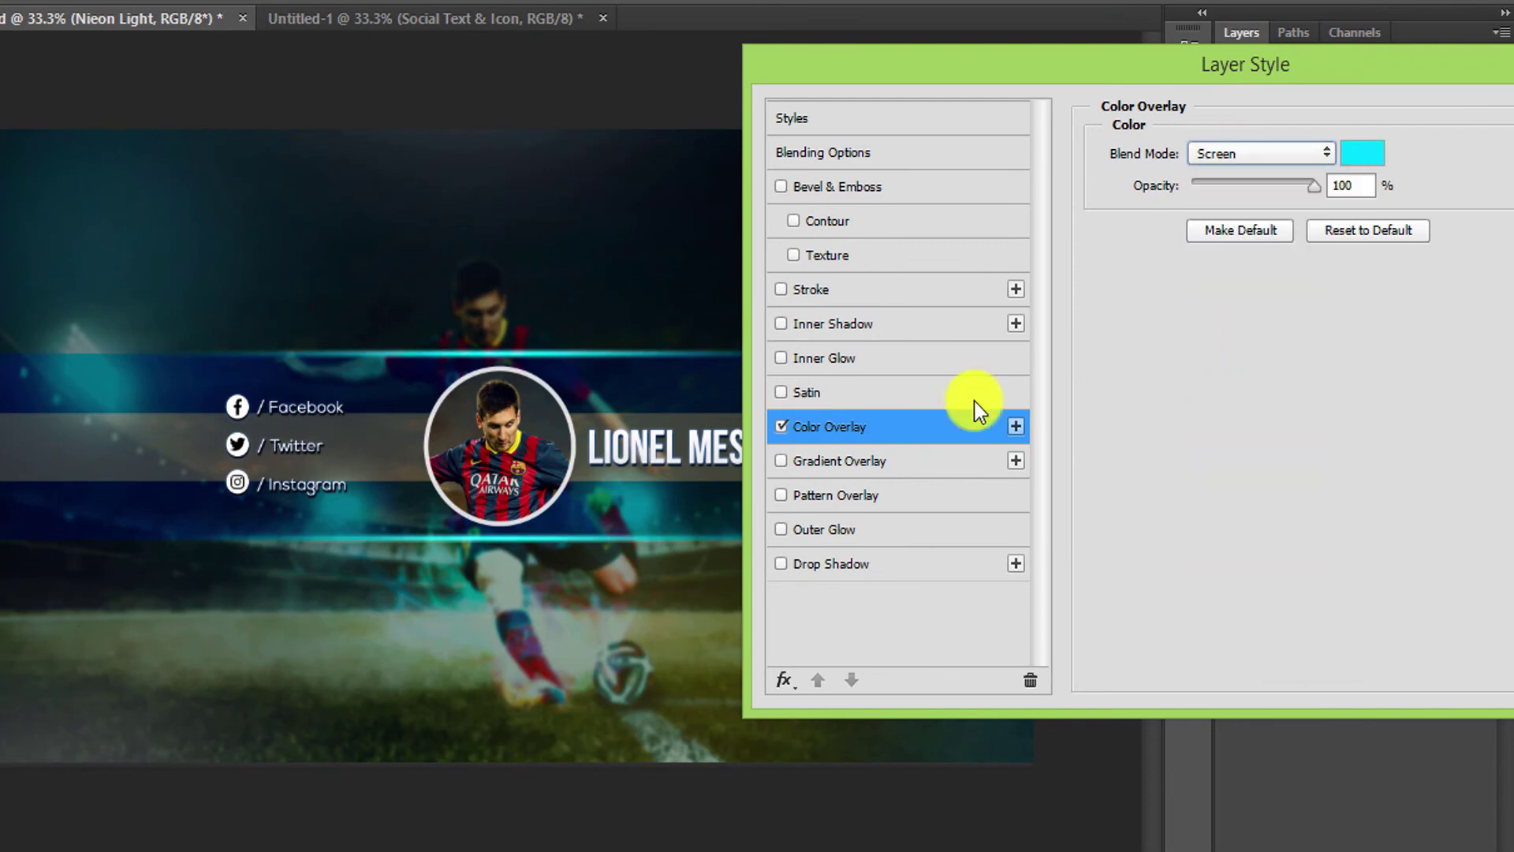
{"action": "left_click", "coordinate": [1293, 153]}
{"action": "left_click", "coordinate": [1253, 315]}
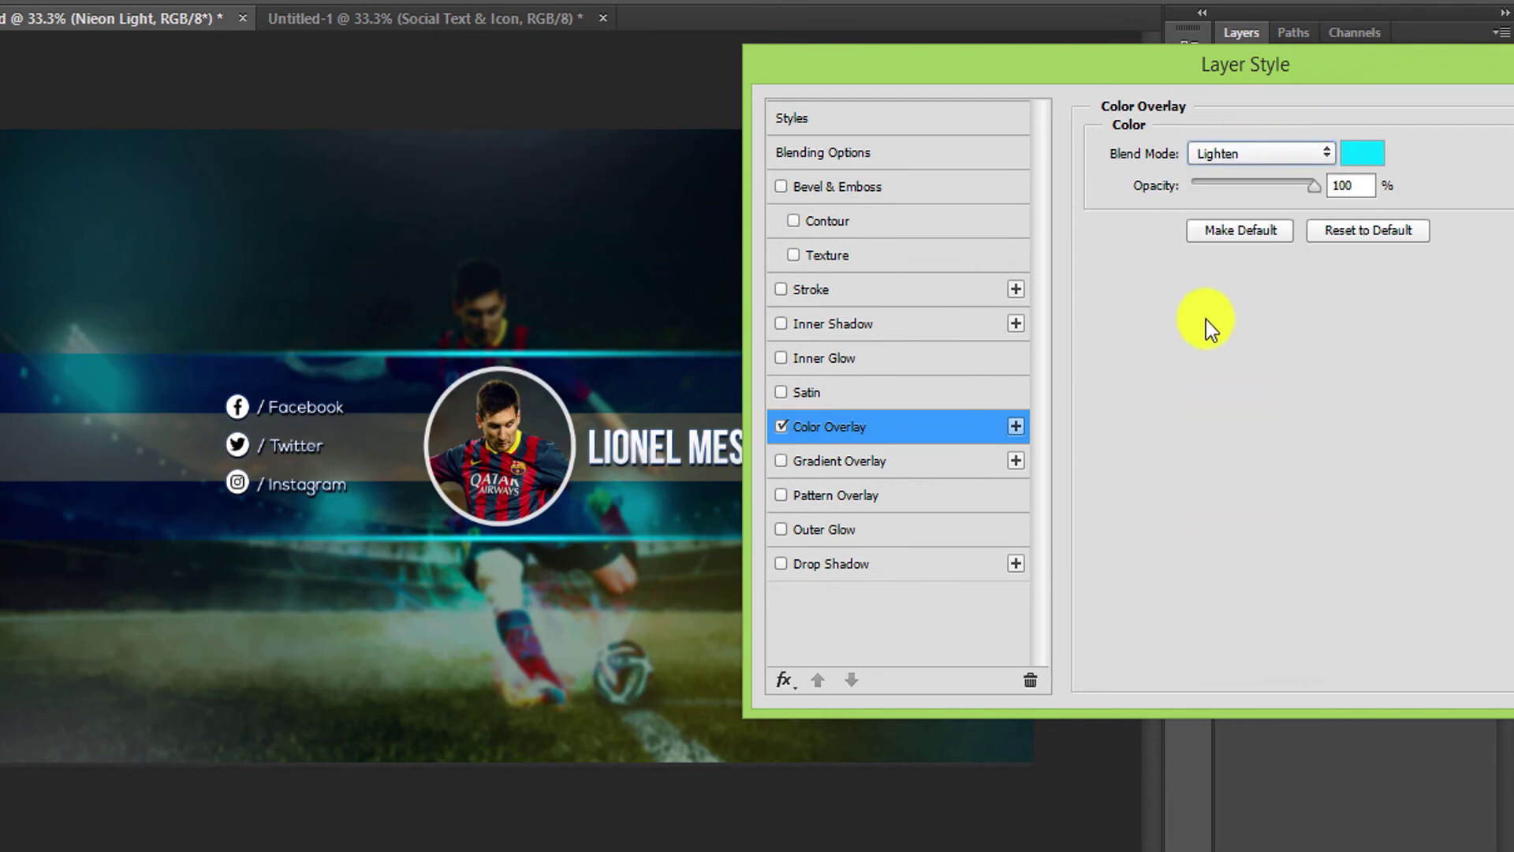
{"action": "left_click", "coordinate": [1288, 154]}
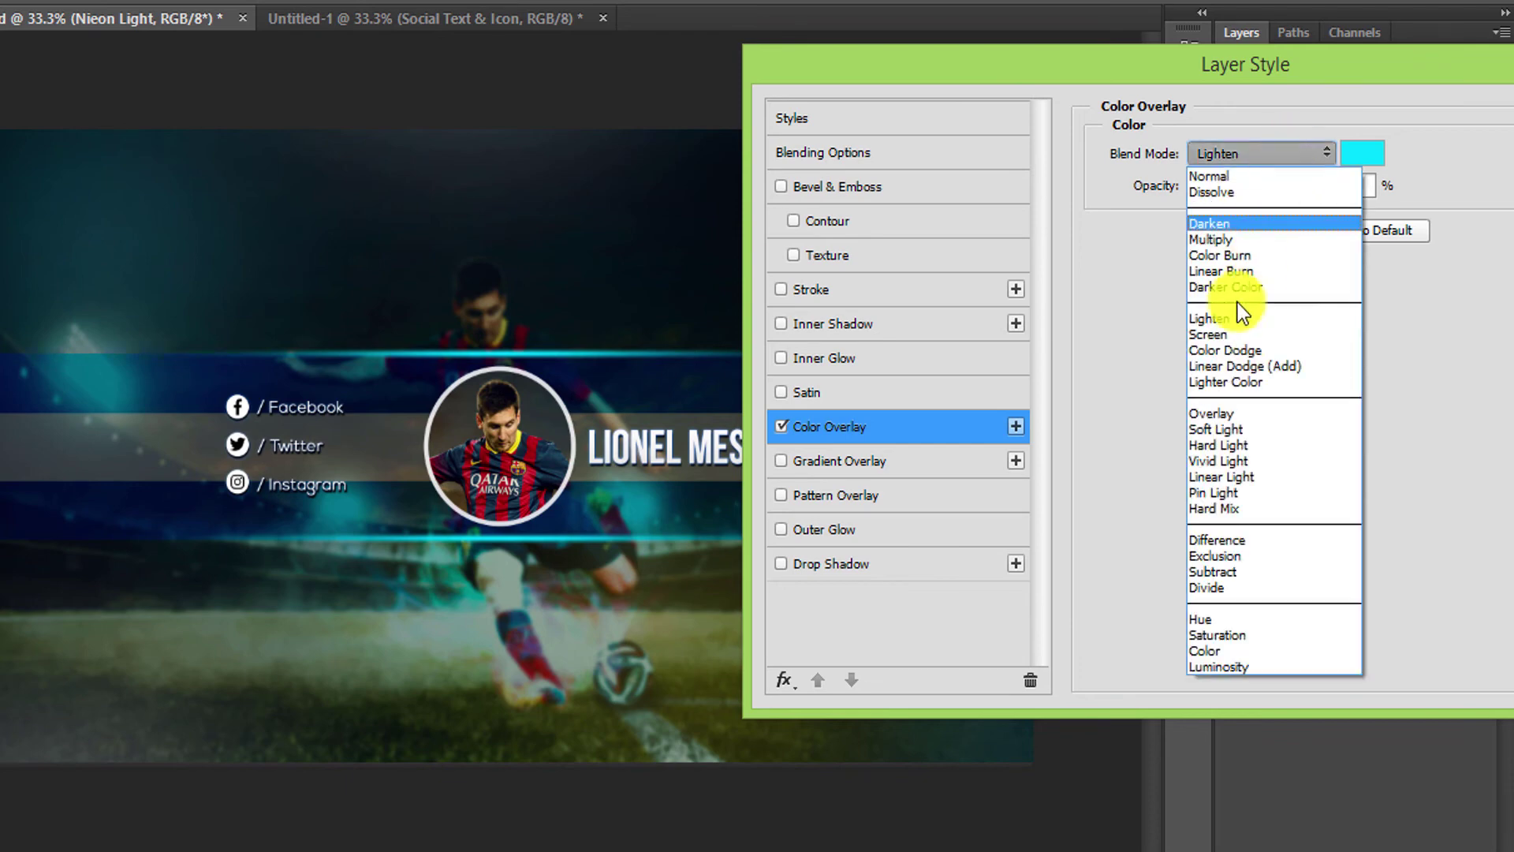
{"action": "left_click", "coordinate": [1252, 349]}
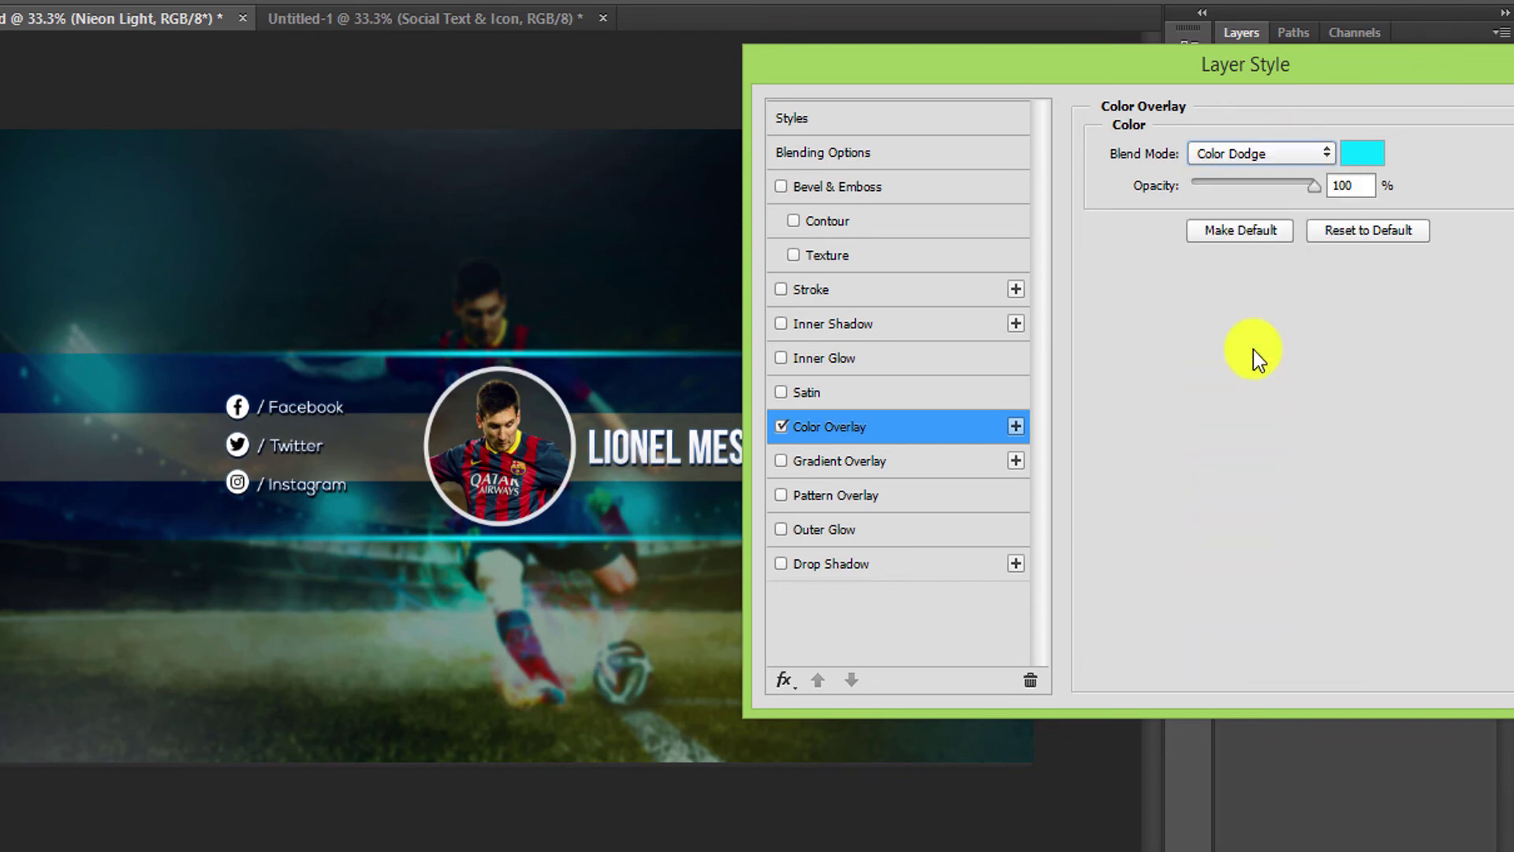
{"action": "left_click", "coordinate": [776, 427]}
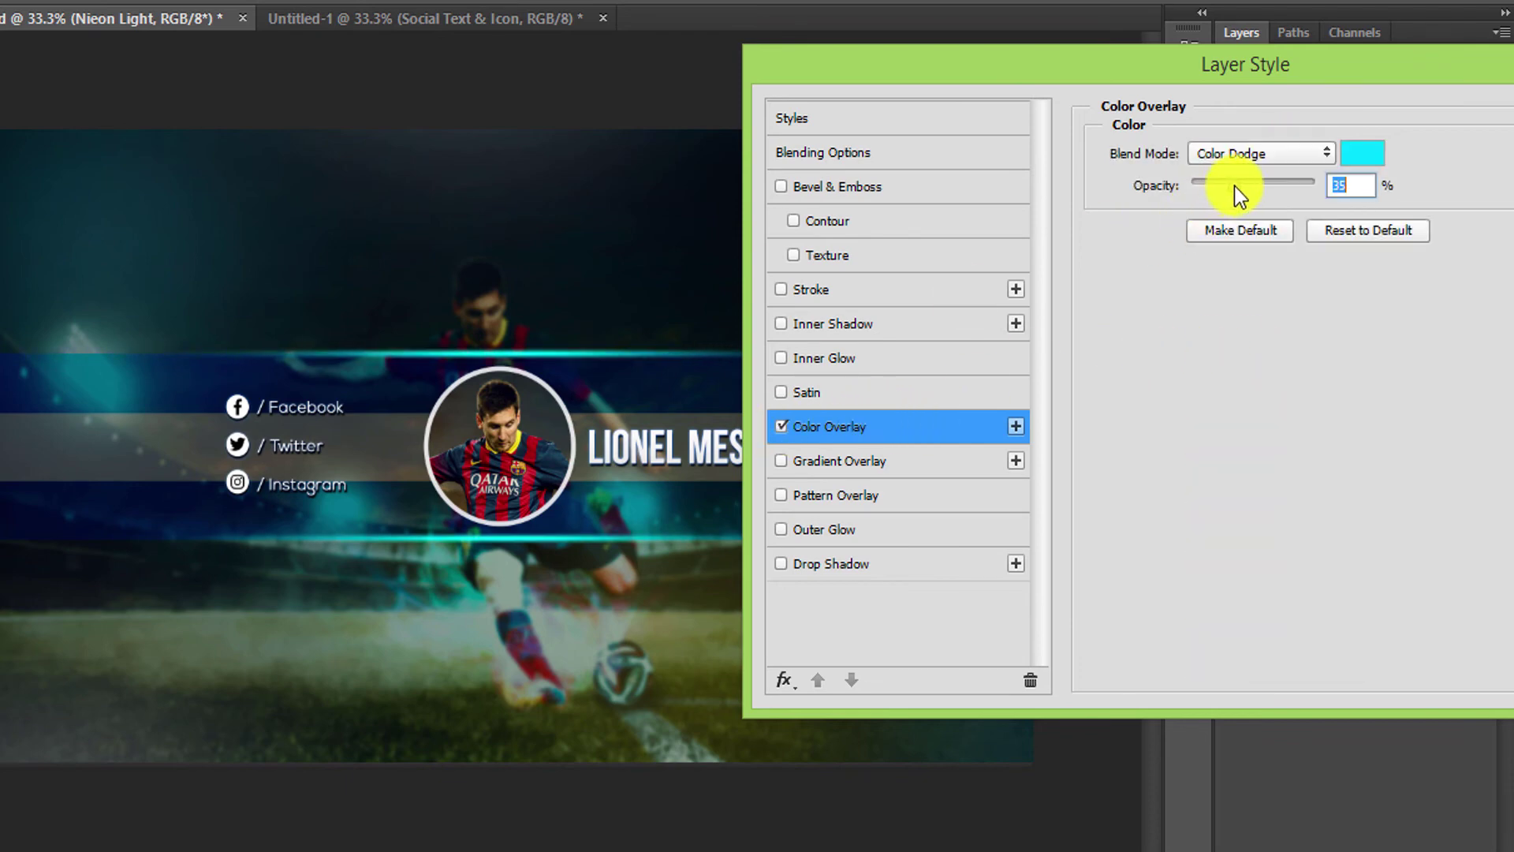
{"action": "left_click_drag", "start_coordinate": [1234, 187], "coordinate": [1272, 187]}
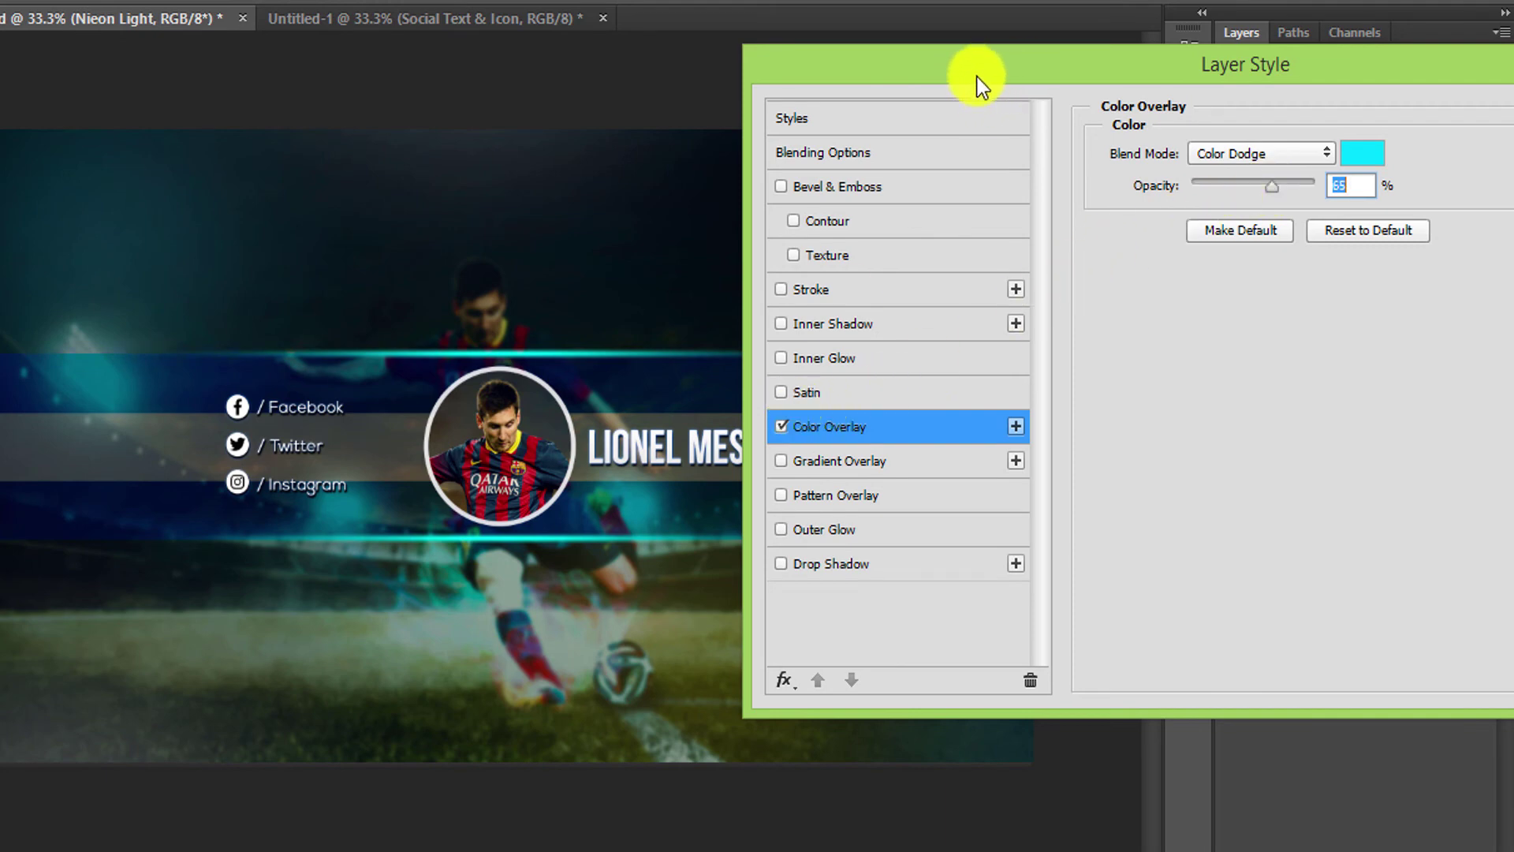
Add Bevel & Emboss to the Nieon Light group.
{"action": "left_click_drag", "start_coordinate": [977, 77], "coordinate": [1059, 83]}
{"action": "left_click", "coordinate": [862, 196]}
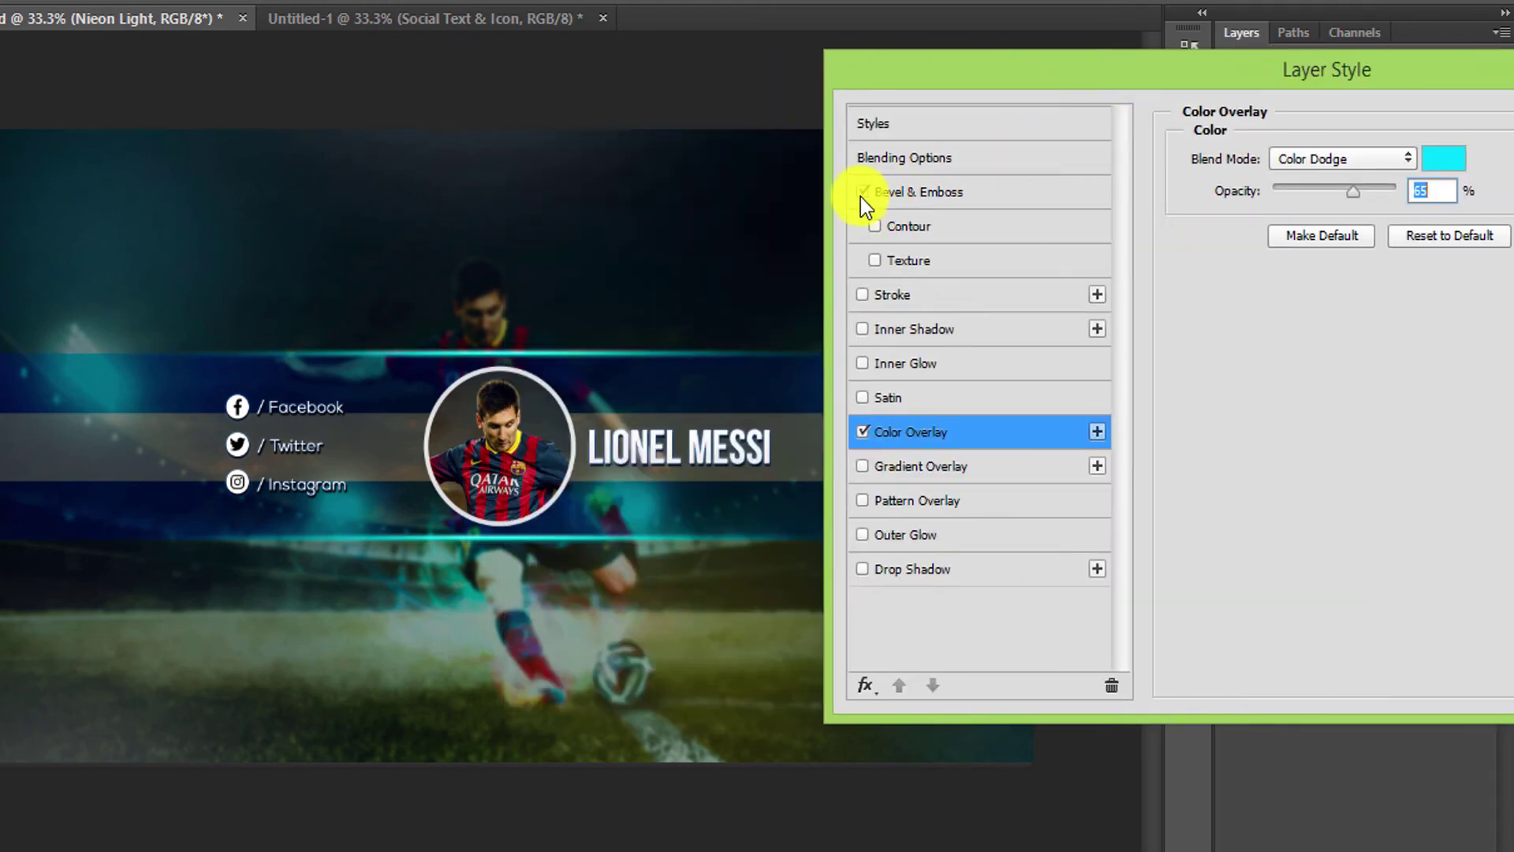
{"action": "left_click_drag", "start_coordinate": [1202, 69], "coordinate": [1038, 74]}
Apply the Nieon Light layer effects and review the full banner.
{"action": "left_click", "coordinate": [1502, 134]}
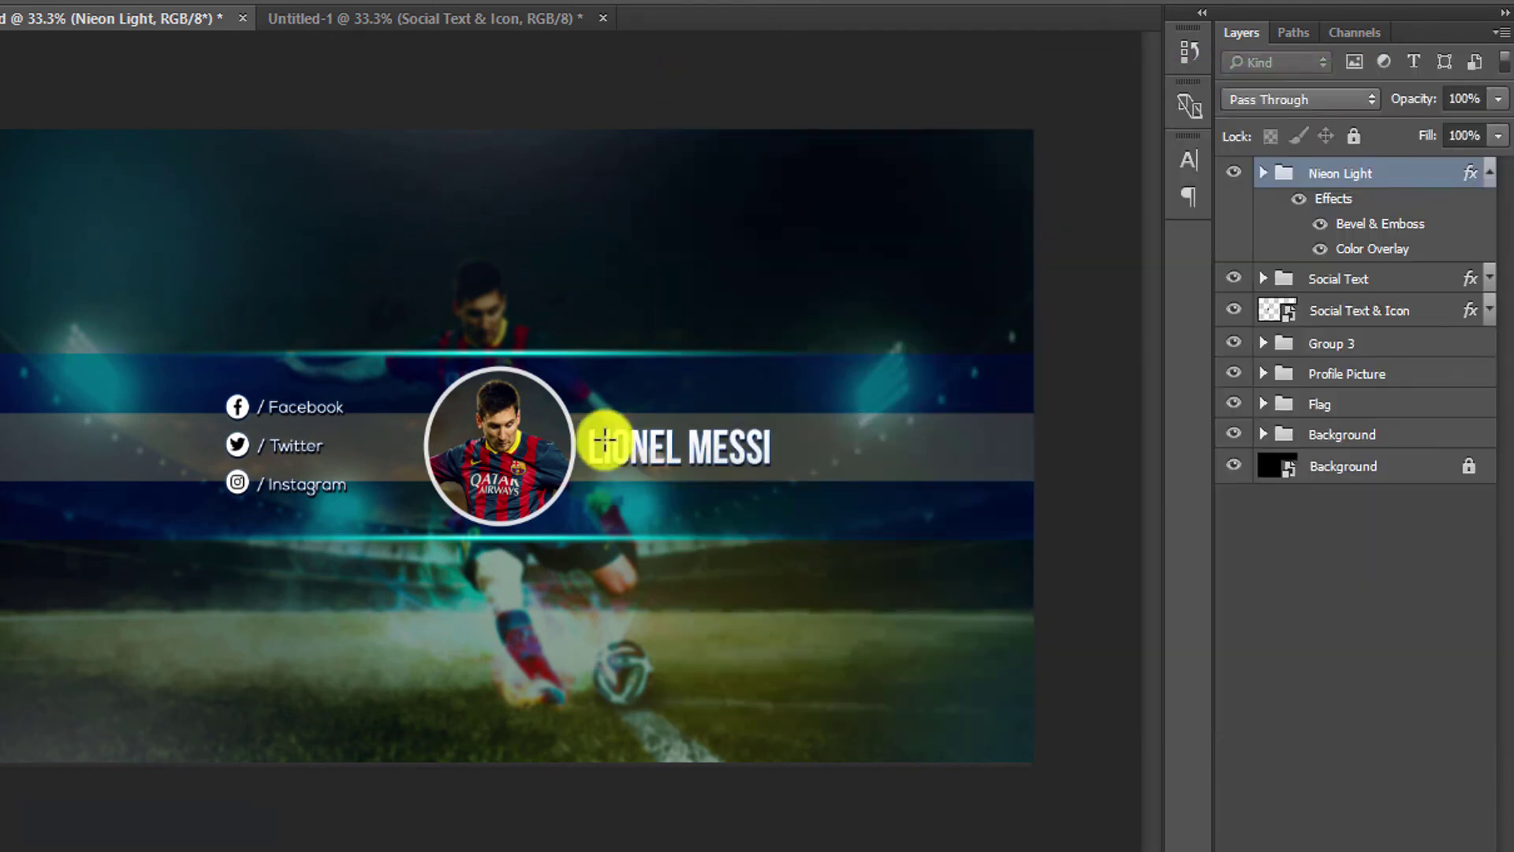
{"action": "left_click", "coordinate": [596, 420], "text": "alt"}
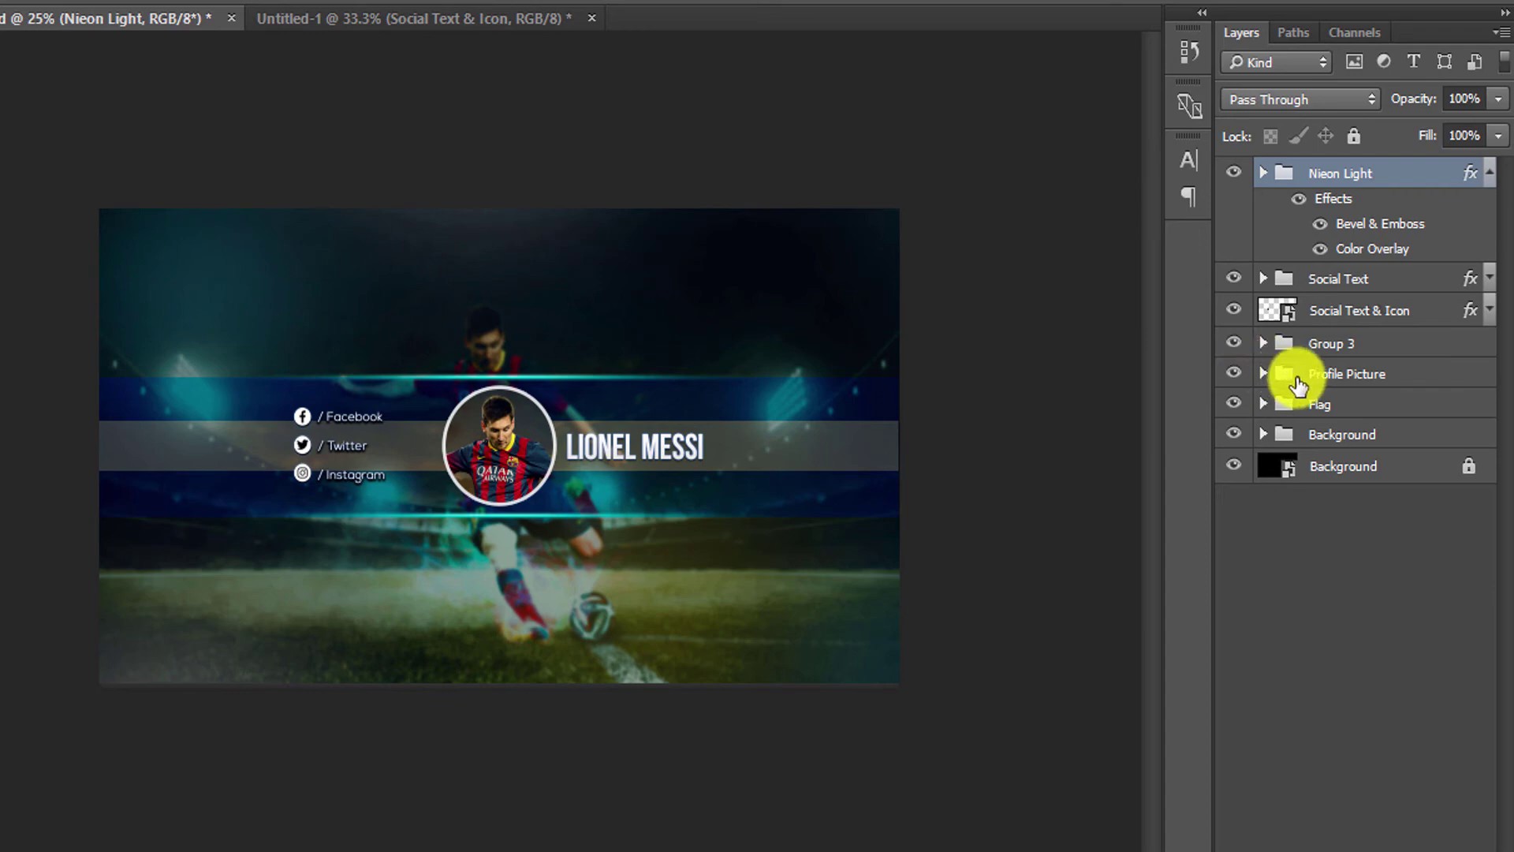
{"action": "left_click", "coordinate": [1264, 279]}
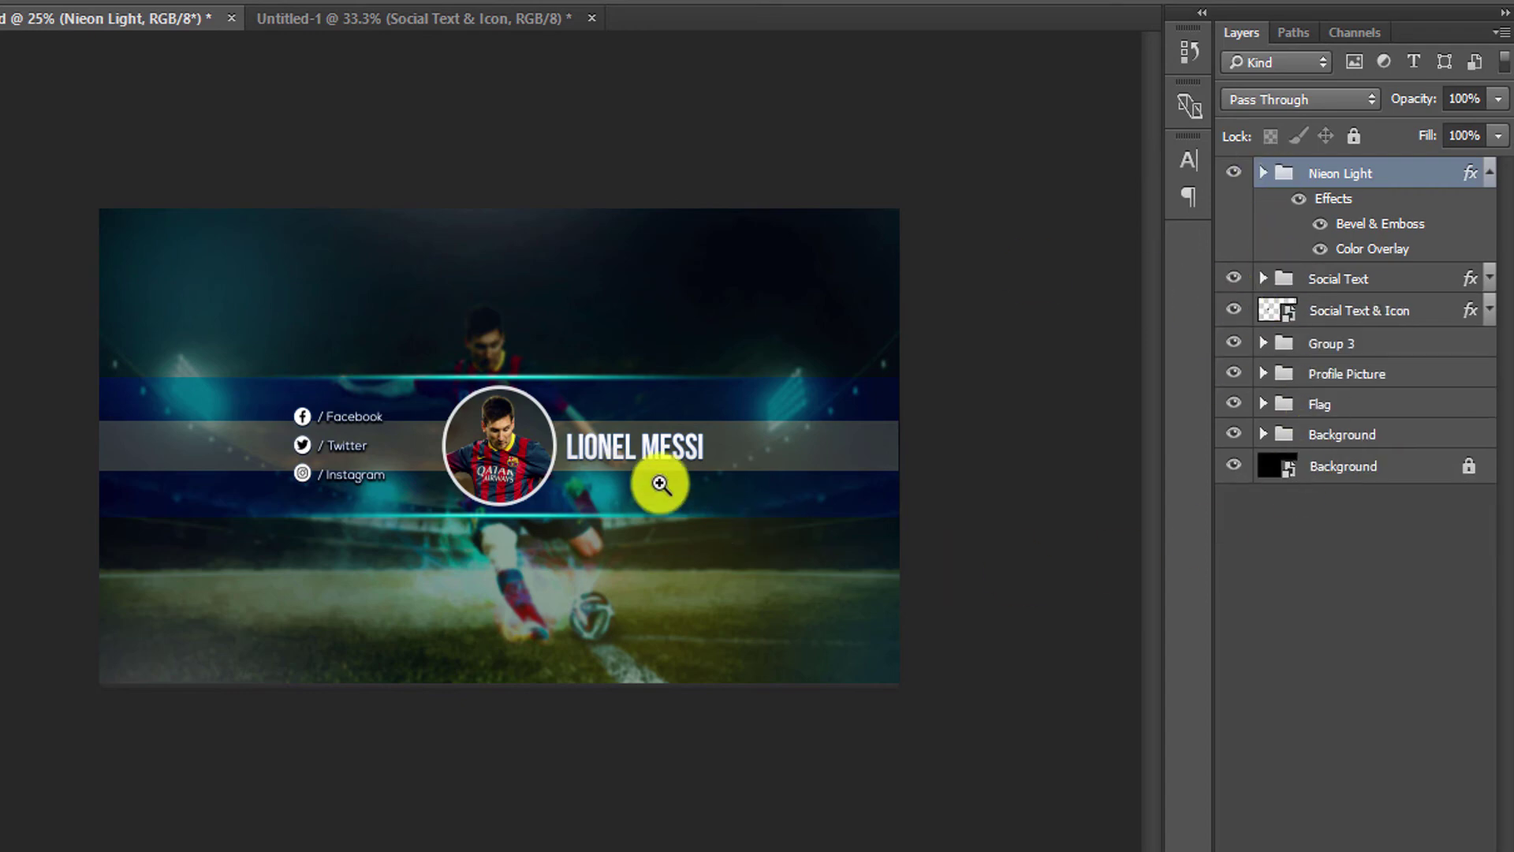
{"action": "key", "text": "ctrl+plus"}
Collapse the Background group and add a new group named CC above Flag.
{"action": "left_click", "coordinate": [1257, 434]}
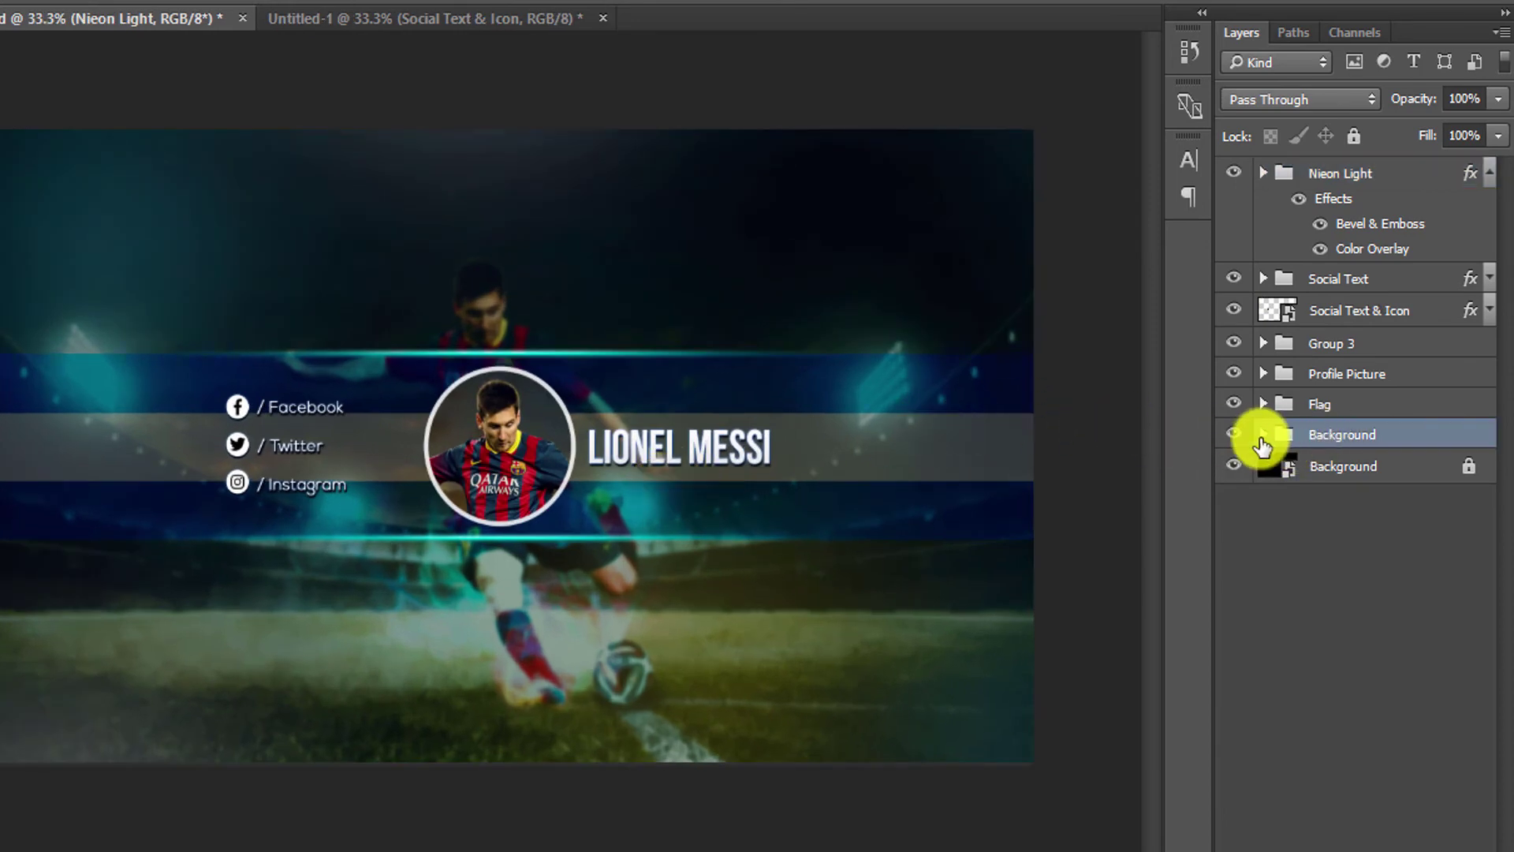
{"action": "left_click", "coordinate": [1262, 435]}
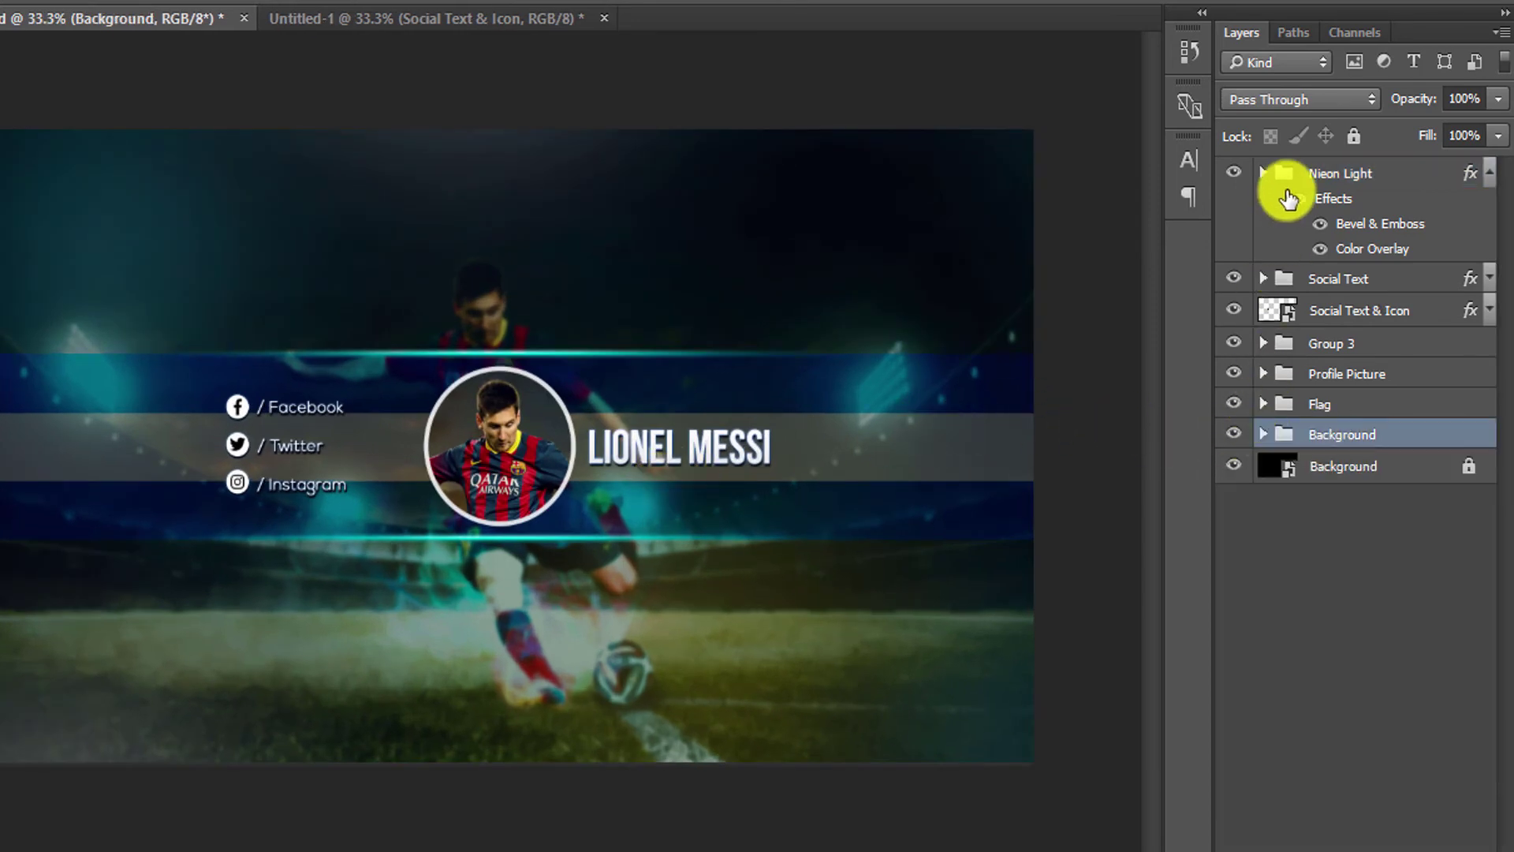
{"action": "left_click", "coordinate": [1351, 173]}
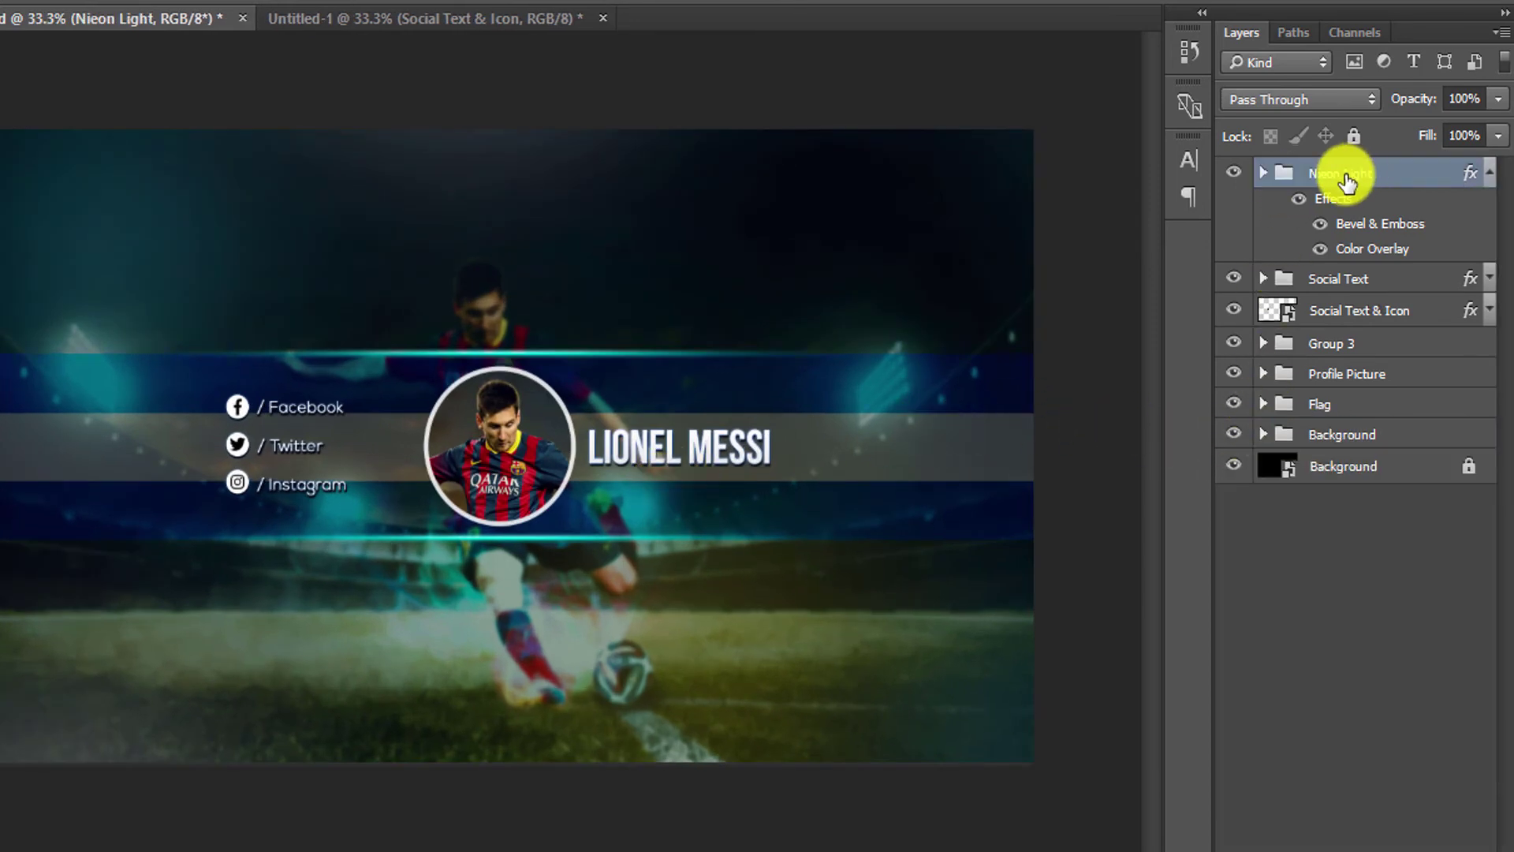
{"action": "left_click", "coordinate": [1370, 403]}
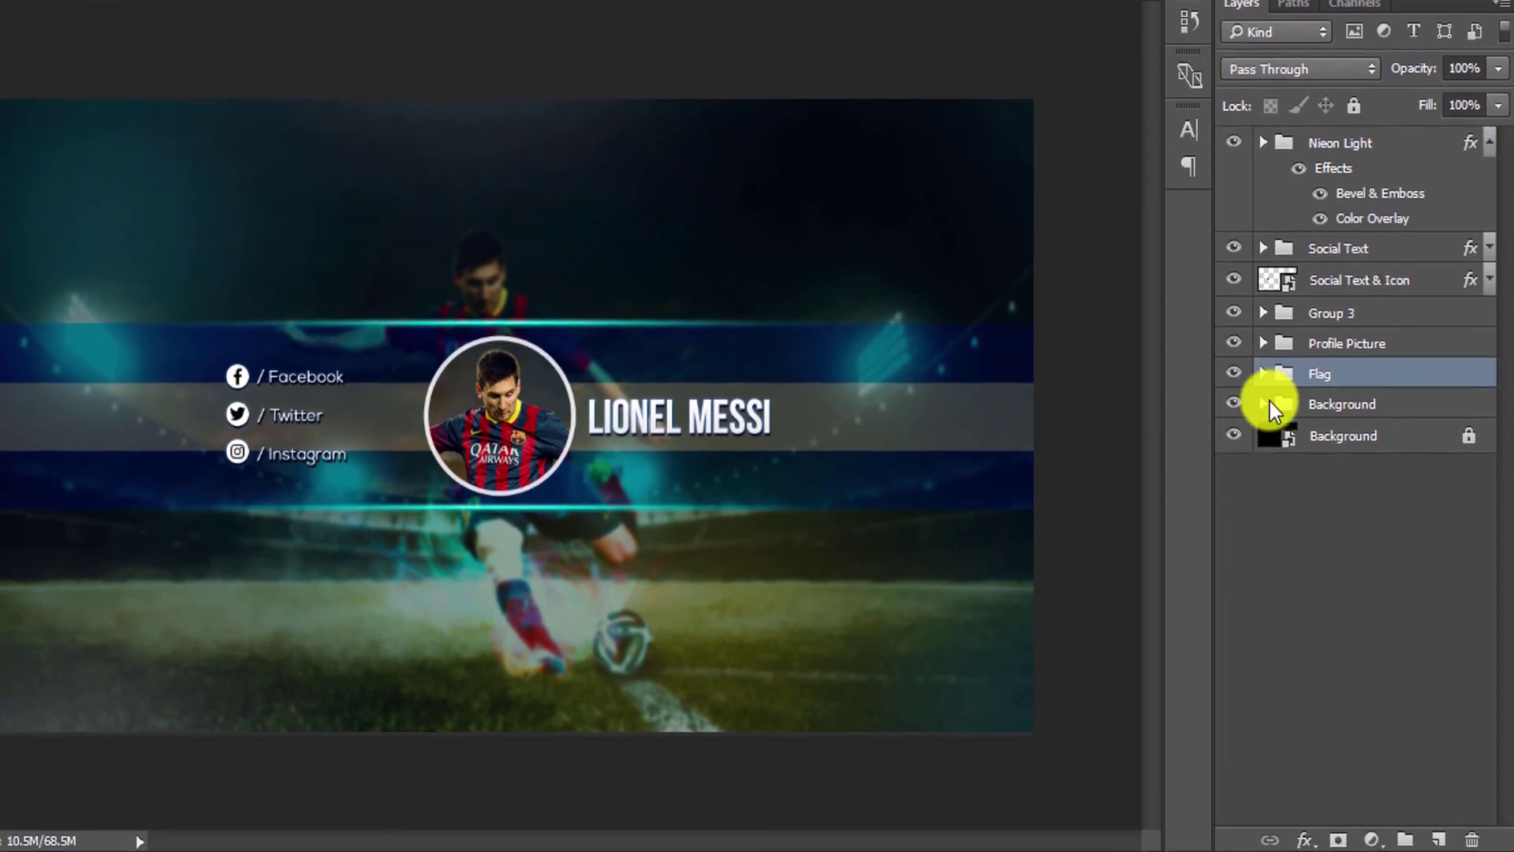
{"action": "left_click", "coordinate": [1406, 839]}
{"action": "type", "text": "cc"}
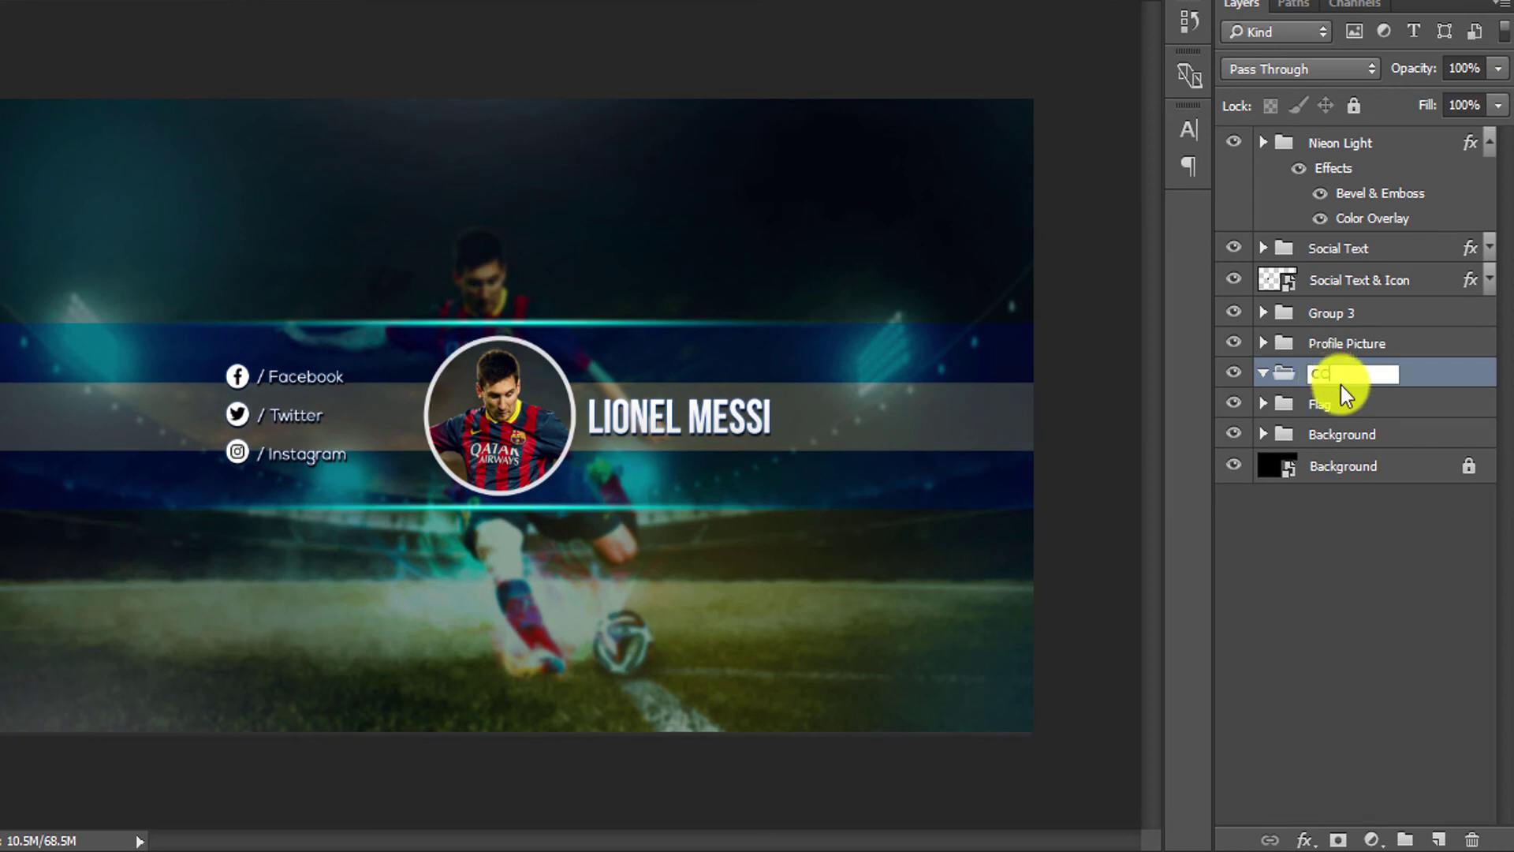
{"action": "key", "text": "Return"}
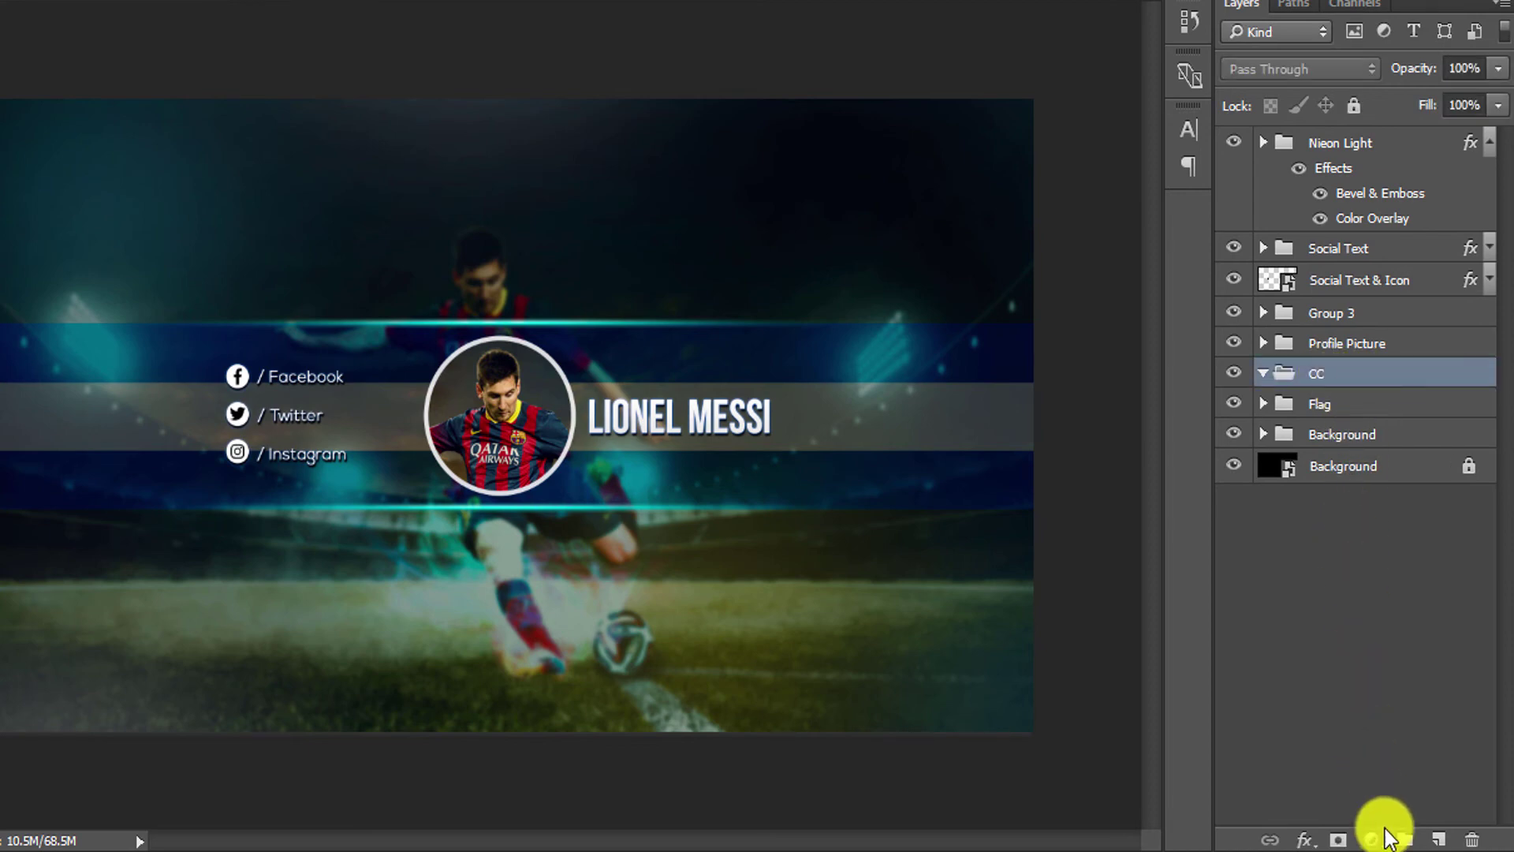
Add an empty layer and a Selective Color adjustment in CC, raising black in the Reds.
{"action": "left_click", "coordinate": [1434, 839]}
{"action": "left_click", "coordinate": [1372, 839]}
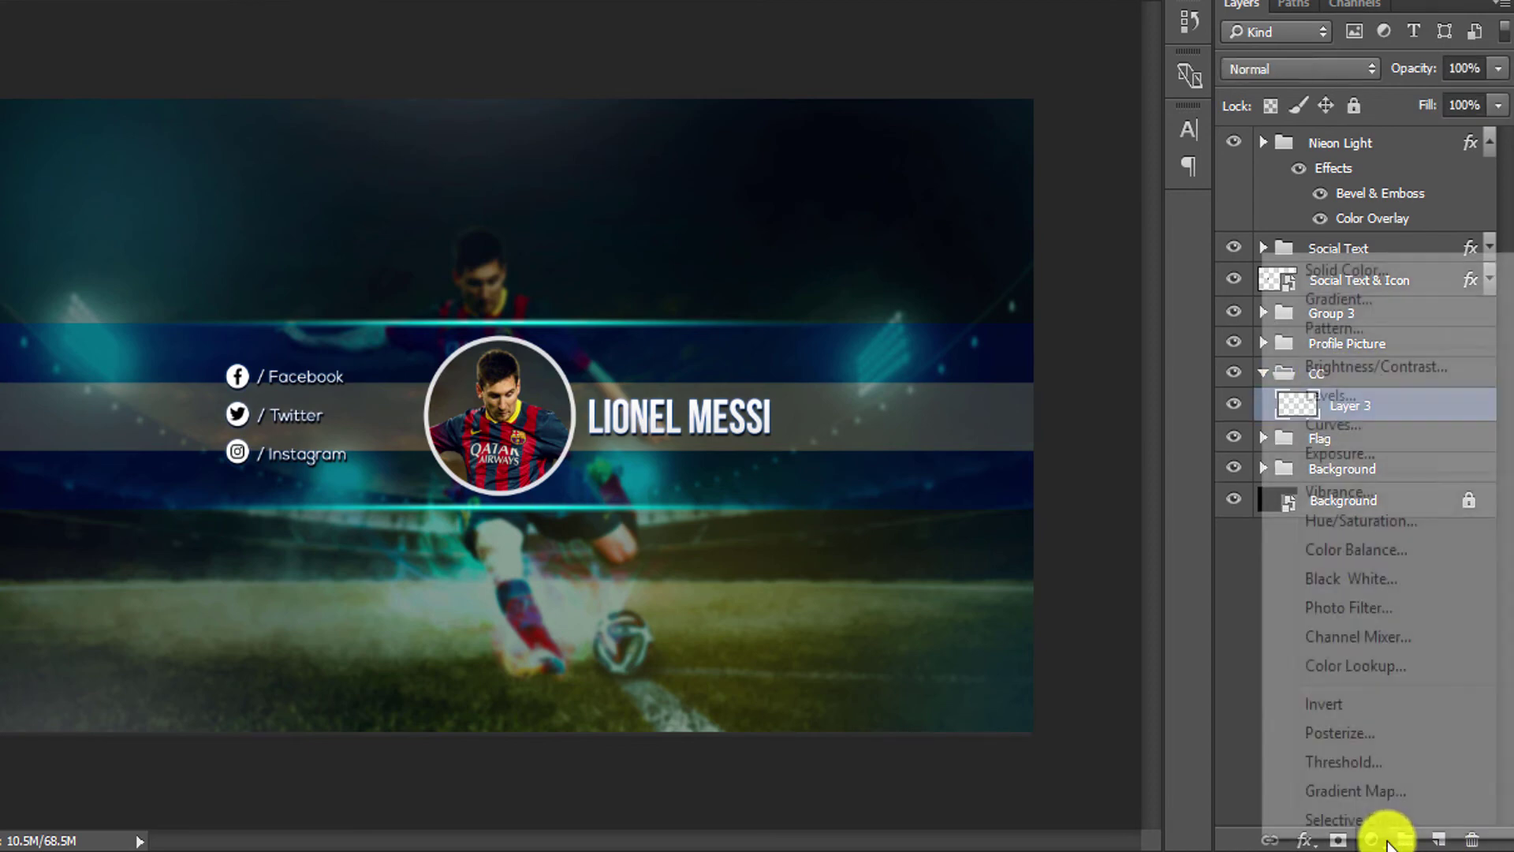
{"action": "left_click", "coordinate": [1318, 821]}
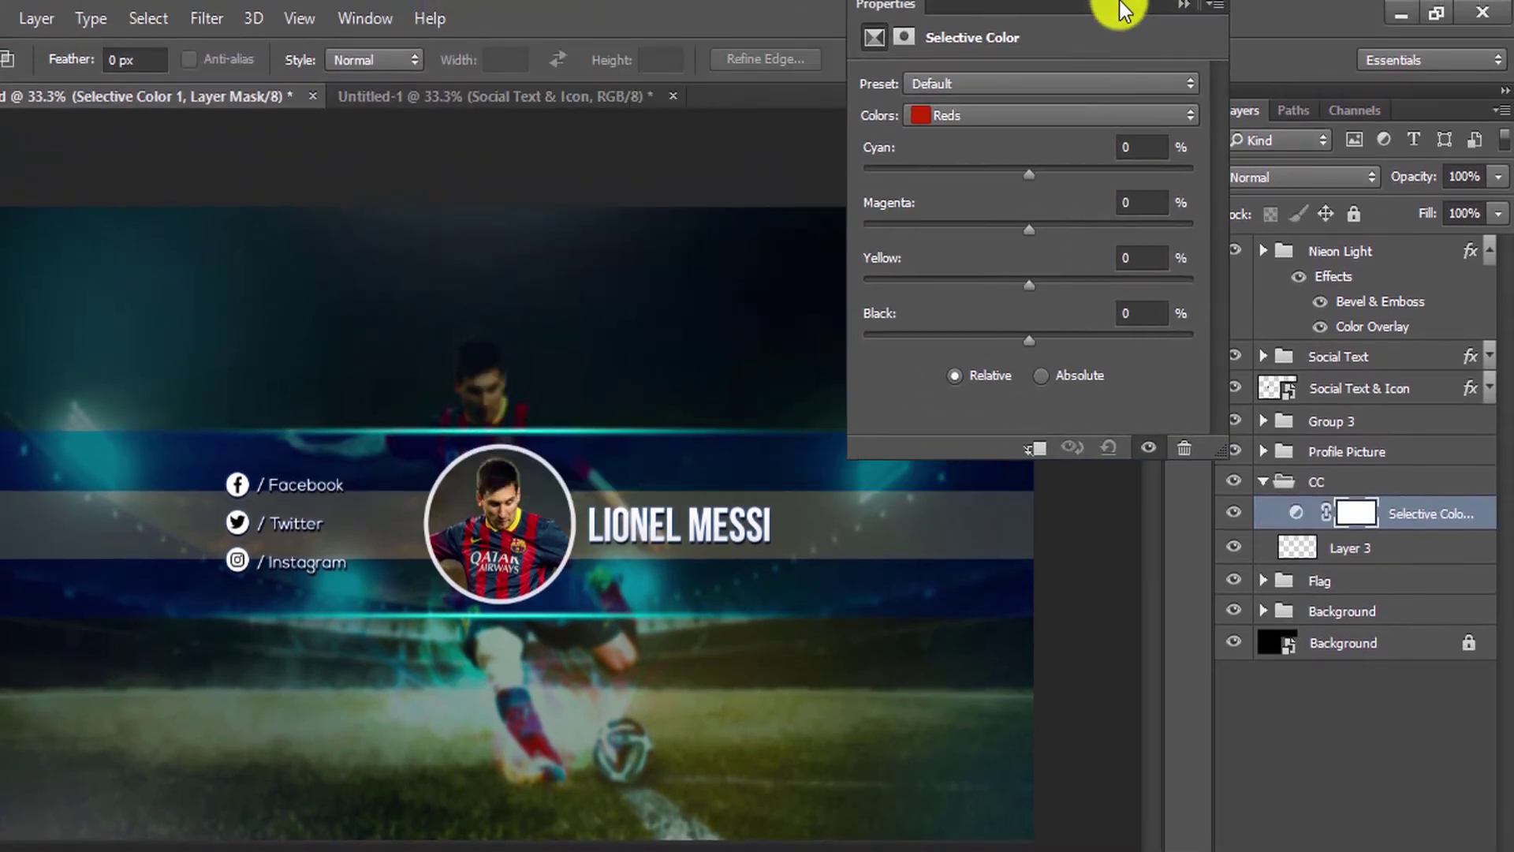
{"action": "left_click_drag", "start_coordinate": [1119, 2], "coordinate": [1131, 28]}
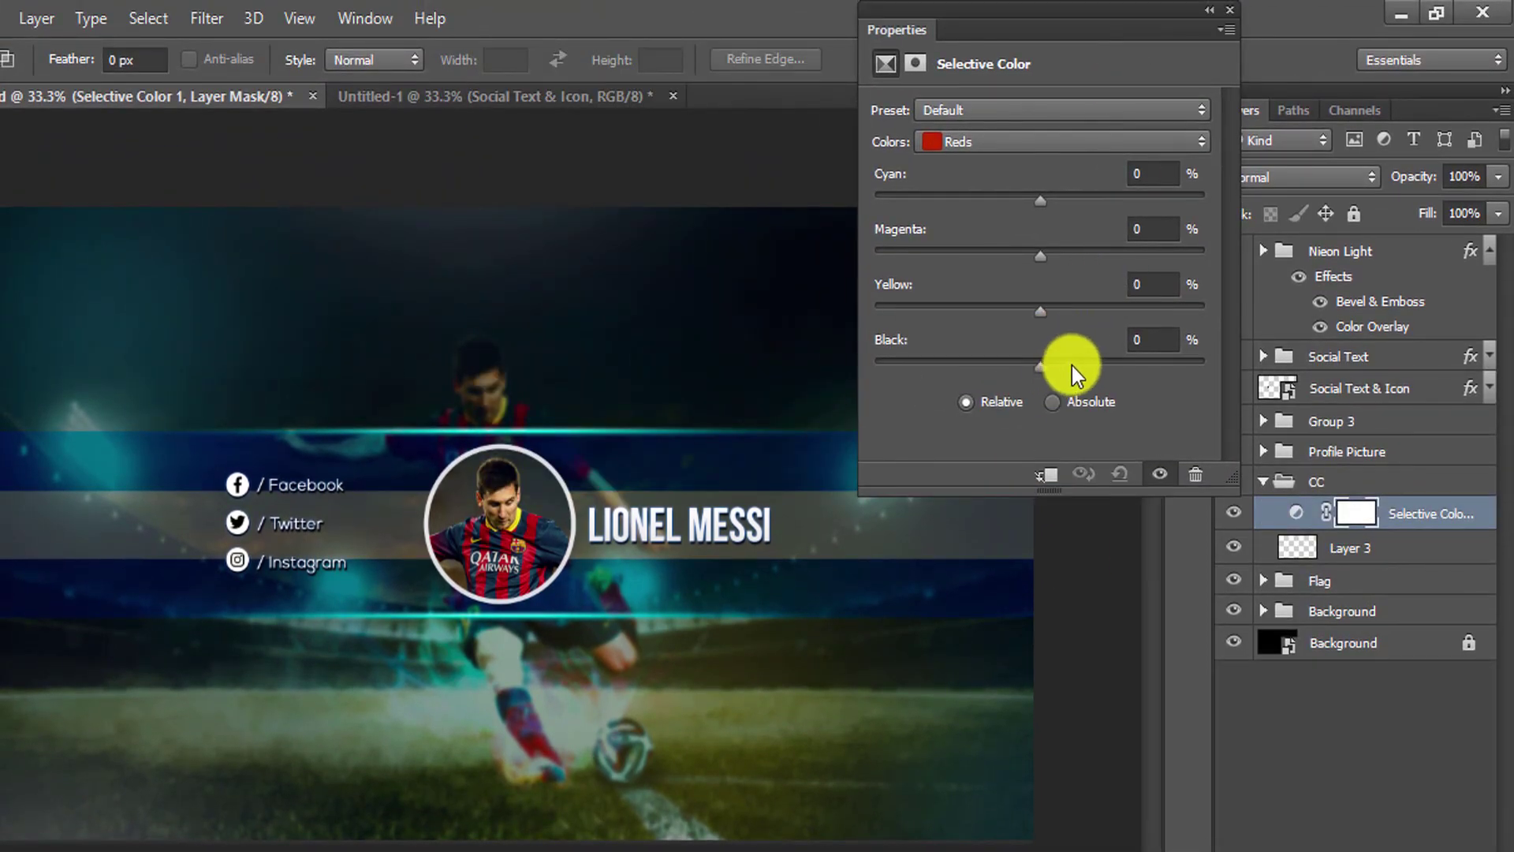
{"action": "mouse_move", "coordinate": [1072, 366]}
{"action": "left_mouse_down"}
{"action": "mouse_move", "coordinate": [1195, 366]}
{"action": "mouse_move", "coordinate": [1095, 367]}
{"action": "left_mouse_up"}
Adjust the black and yellow sliders for the Yellows range.
{"action": "left_click", "coordinate": [1035, 149]}
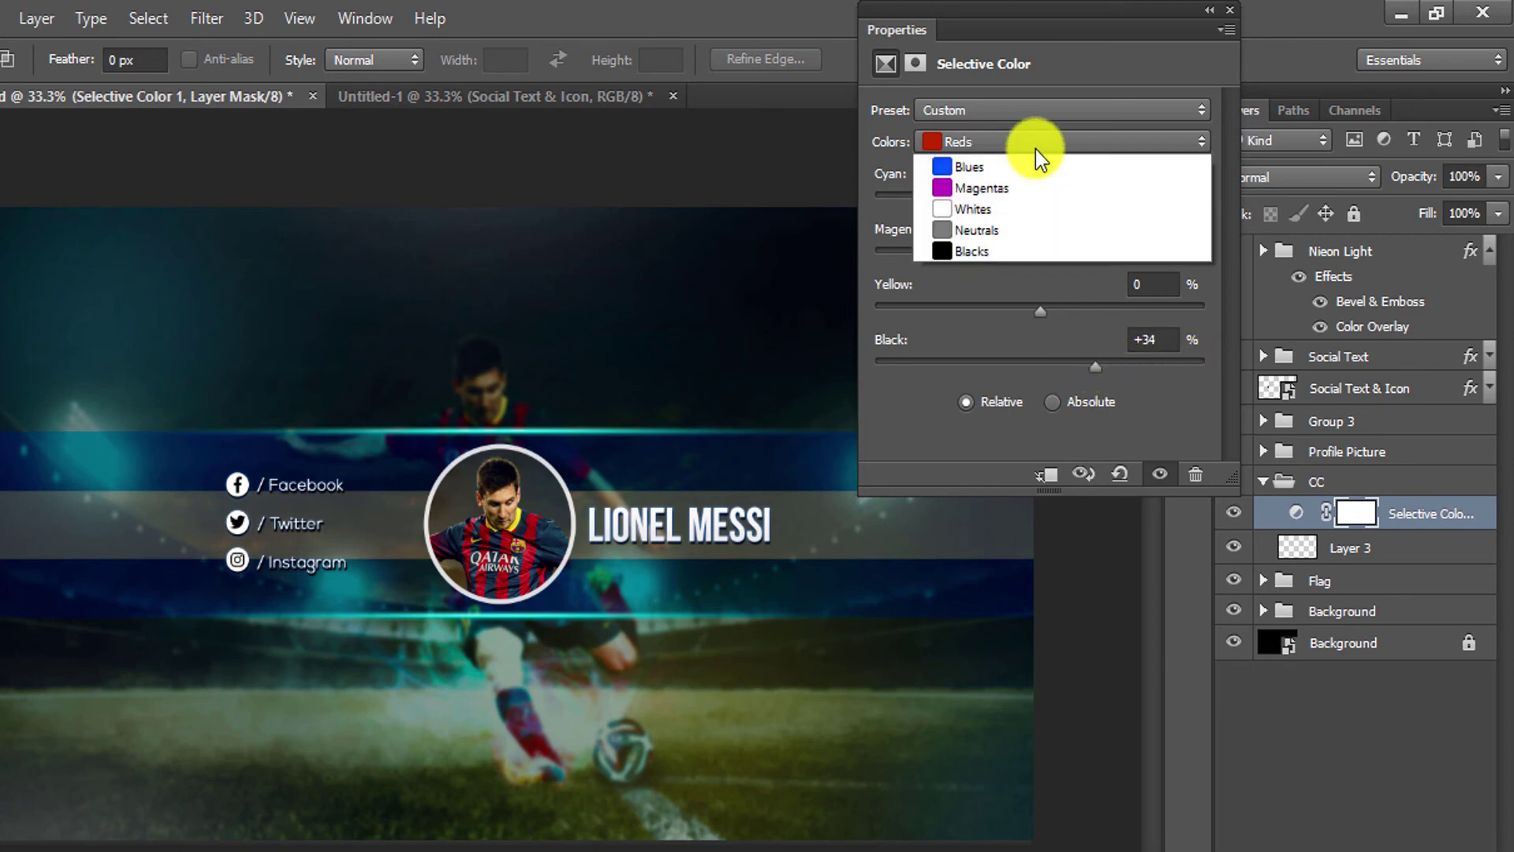
{"action": "left_click", "coordinate": [1029, 184]}
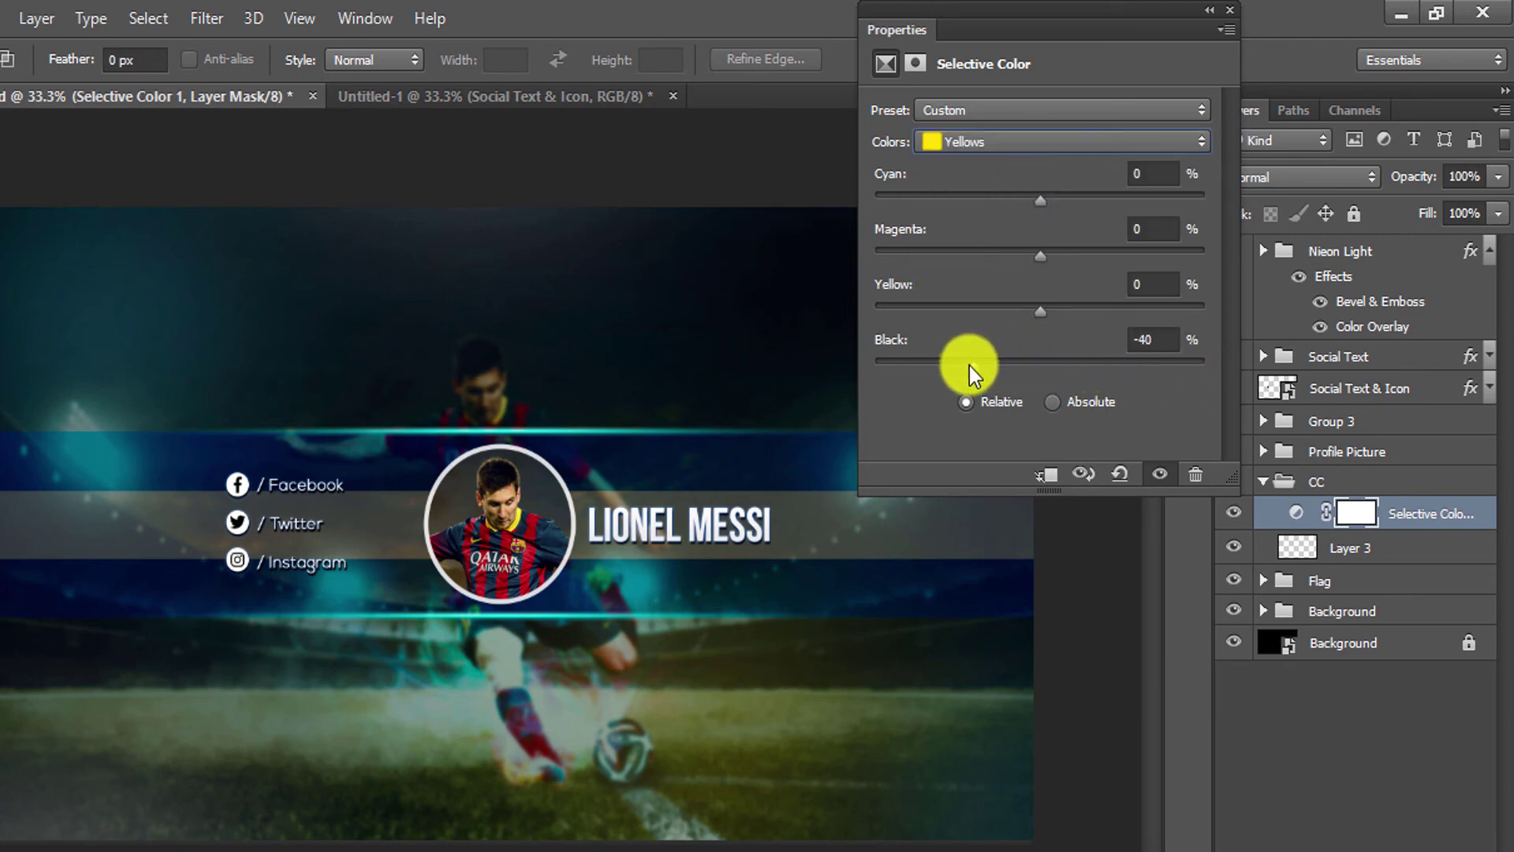
{"action": "mouse_move", "coordinate": [969, 366]}
{"action": "left_mouse_down"}
{"action": "mouse_move", "coordinate": [1099, 371]}
{"action": "mouse_move", "coordinate": [1052, 374]}
{"action": "left_mouse_up"}
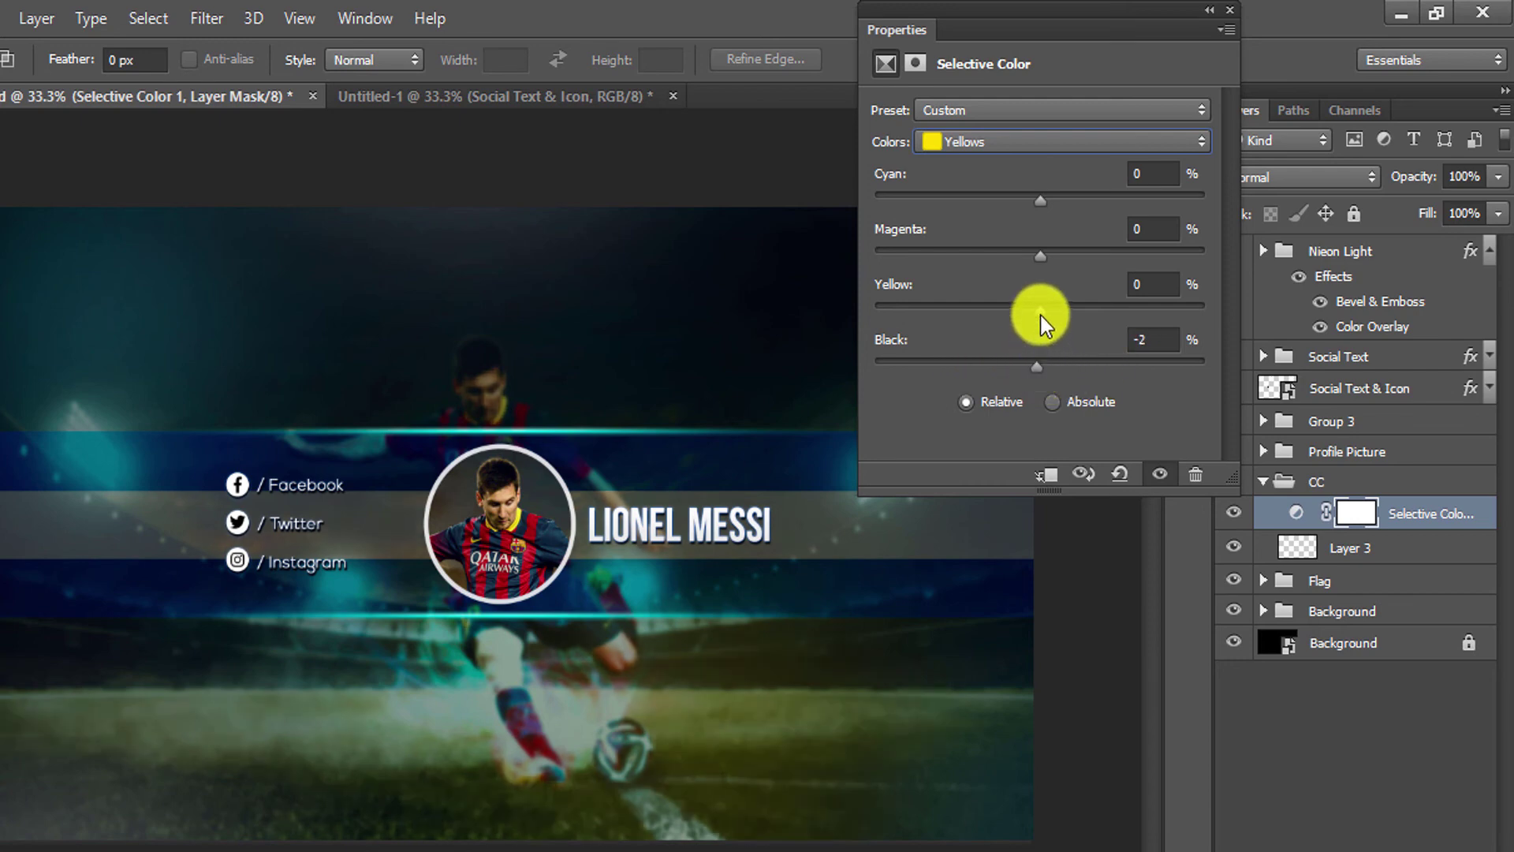
{"action": "mouse_move", "coordinate": [1040, 308]}
{"action": "left_mouse_down"}
{"action": "mouse_move", "coordinate": [1295, 289]}
{"action": "mouse_move", "coordinate": [947, 275]}
{"action": "left_mouse_up"}
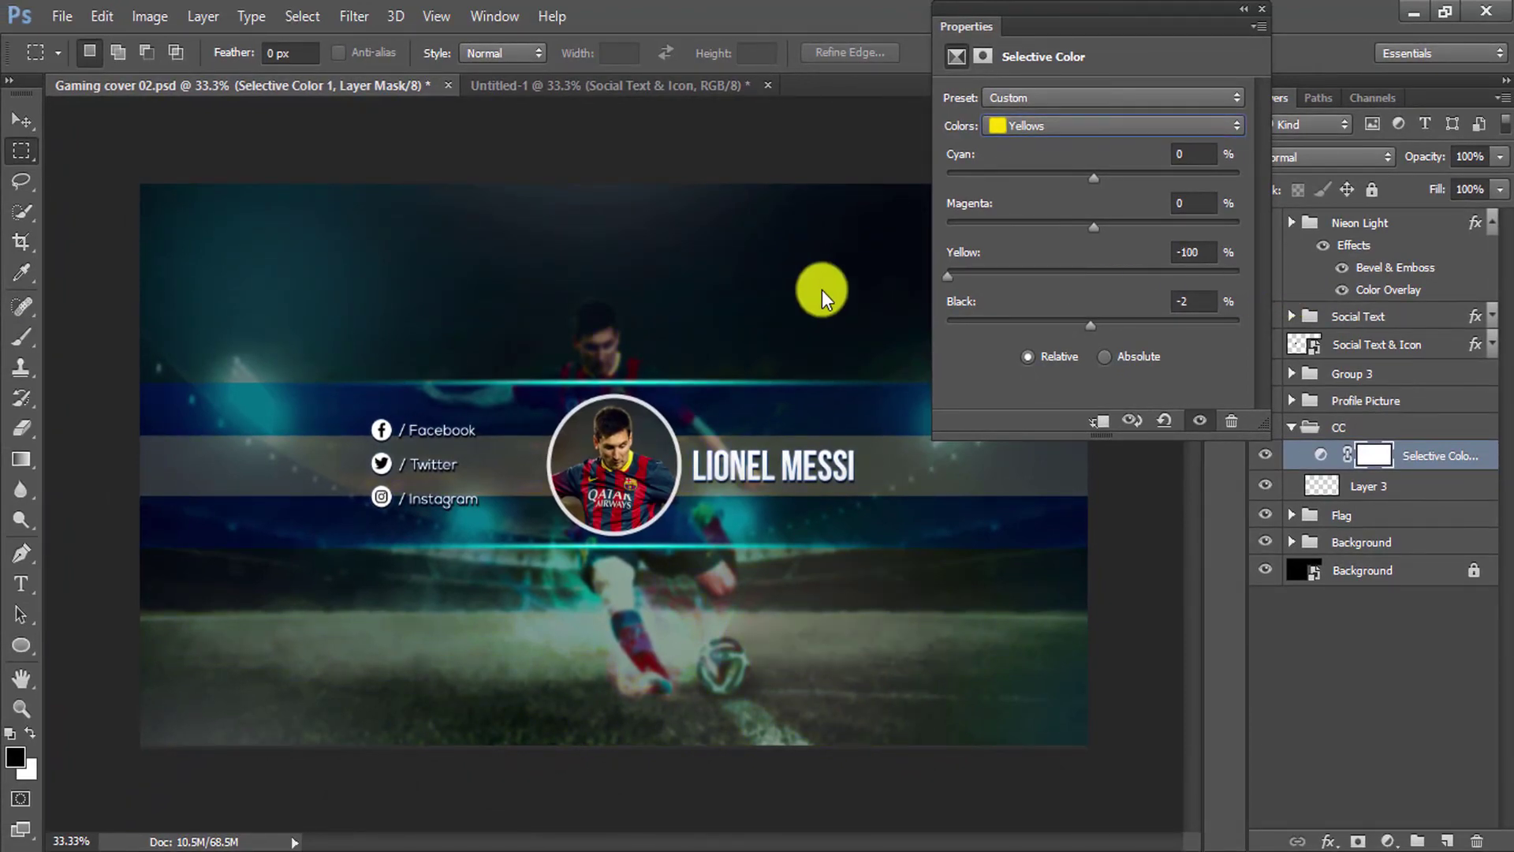
{"action": "left_click_drag", "start_coordinate": [1227, 291], "coordinate": [1120, 293]}
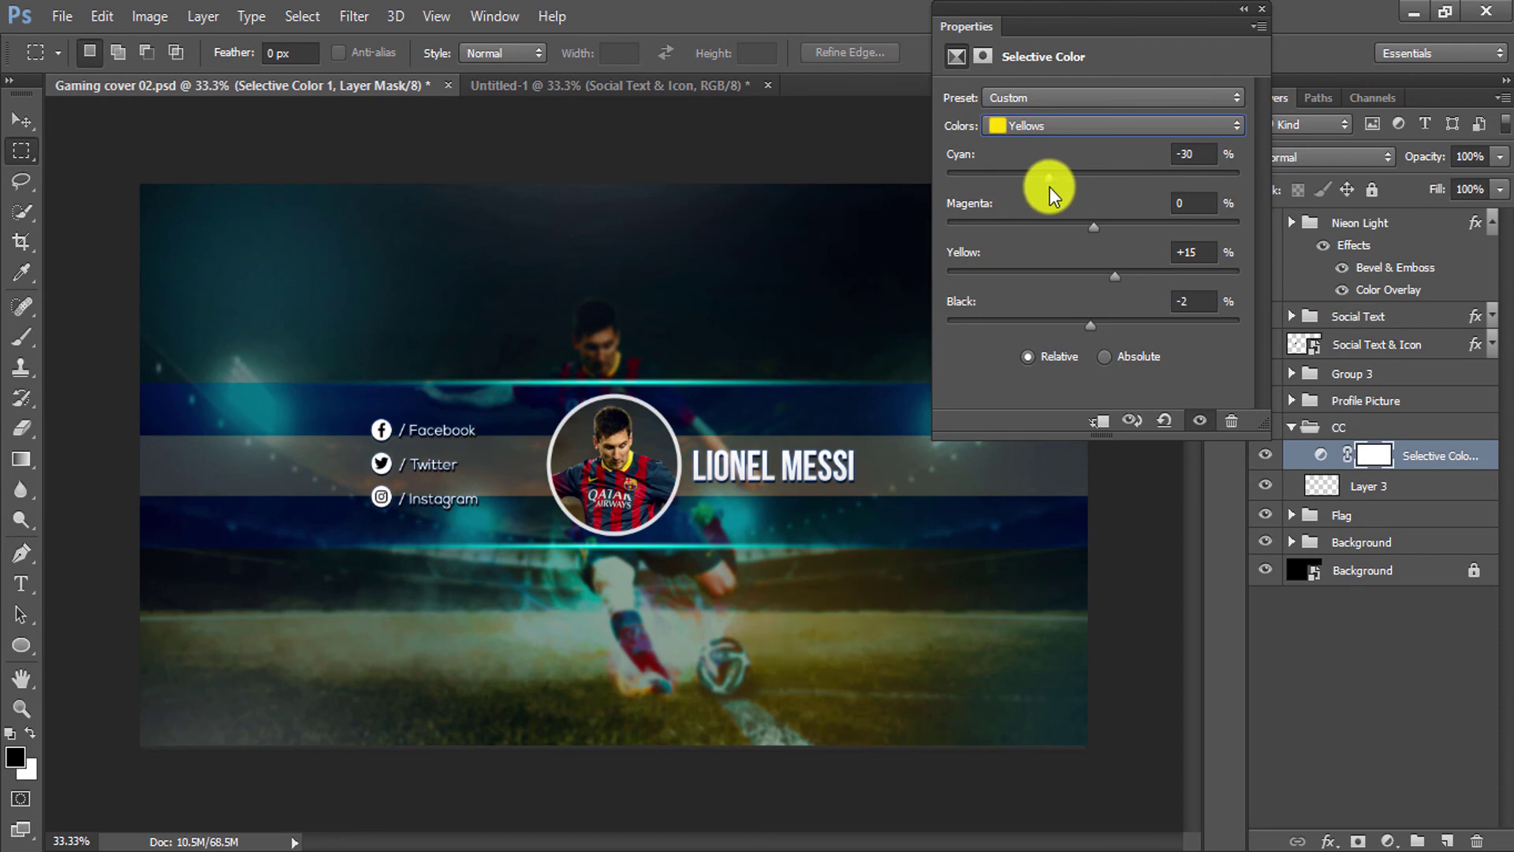
Boost cyan and add black within the Cyans range.
{"action": "left_click", "coordinate": [1061, 126]}
{"action": "left_click", "coordinate": [1062, 204]}
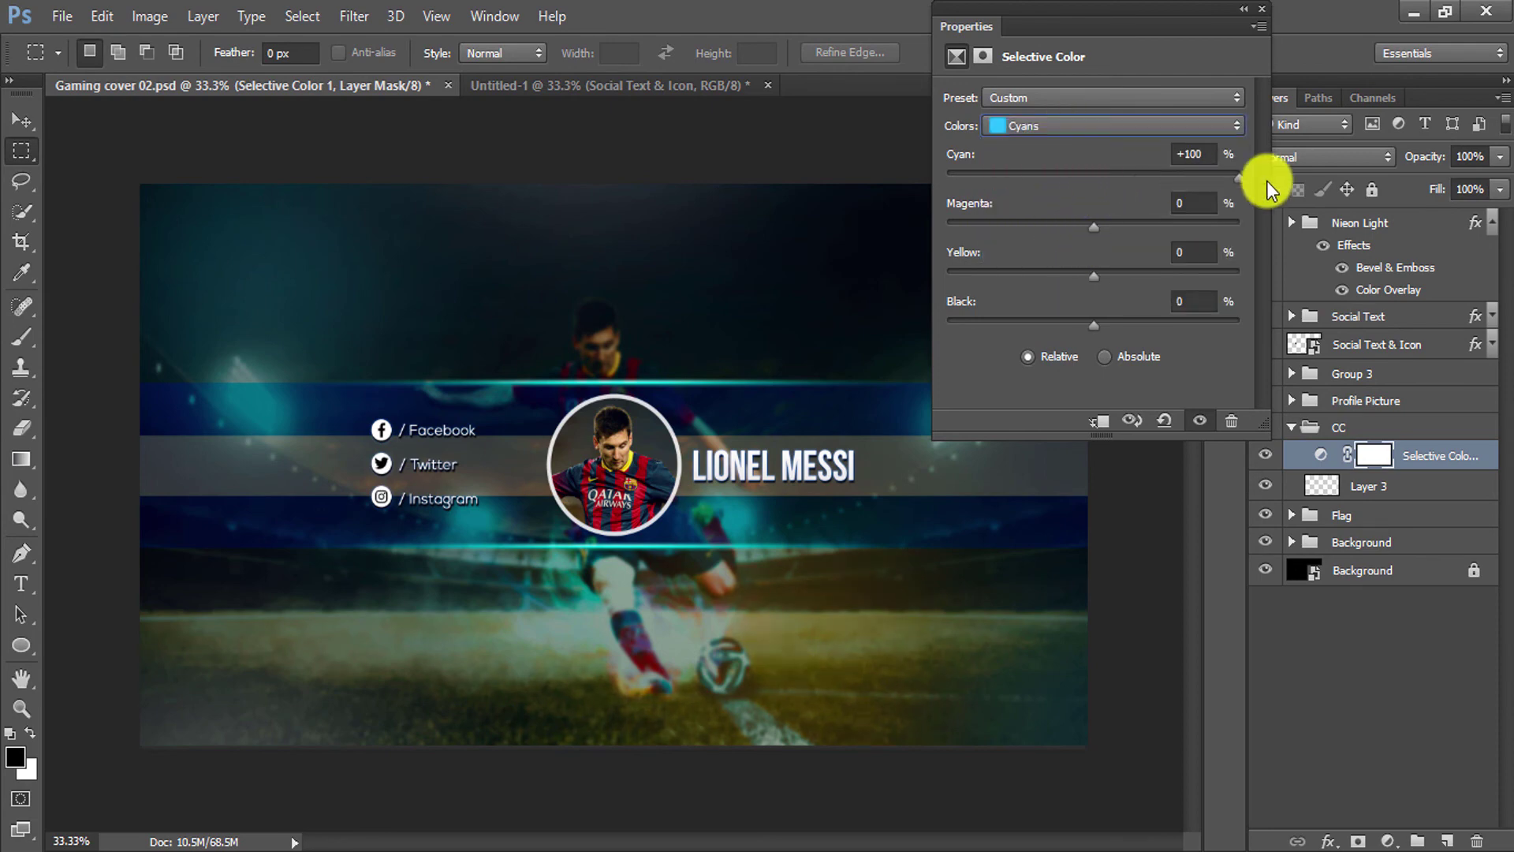
{"action": "mouse_move", "coordinate": [1238, 177]}
{"action": "left_mouse_down"}
{"action": "mouse_move", "coordinate": [877, 182]}
{"action": "mouse_move", "coordinate": [1227, 185]}
{"action": "left_mouse_up"}
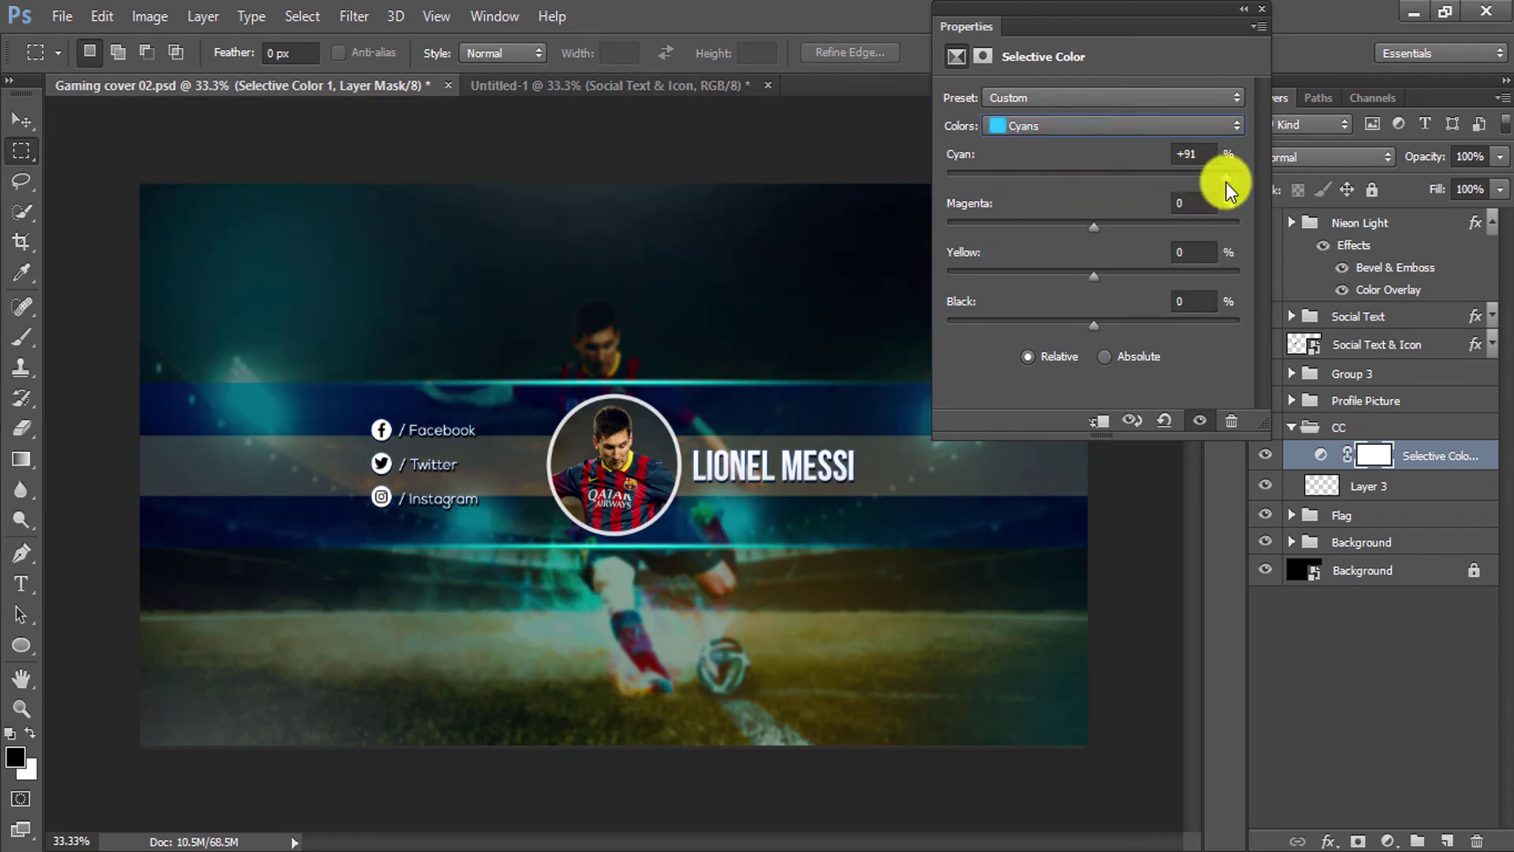
{"action": "left_click_drag", "start_coordinate": [1051, 328], "coordinate": [1113, 330]}
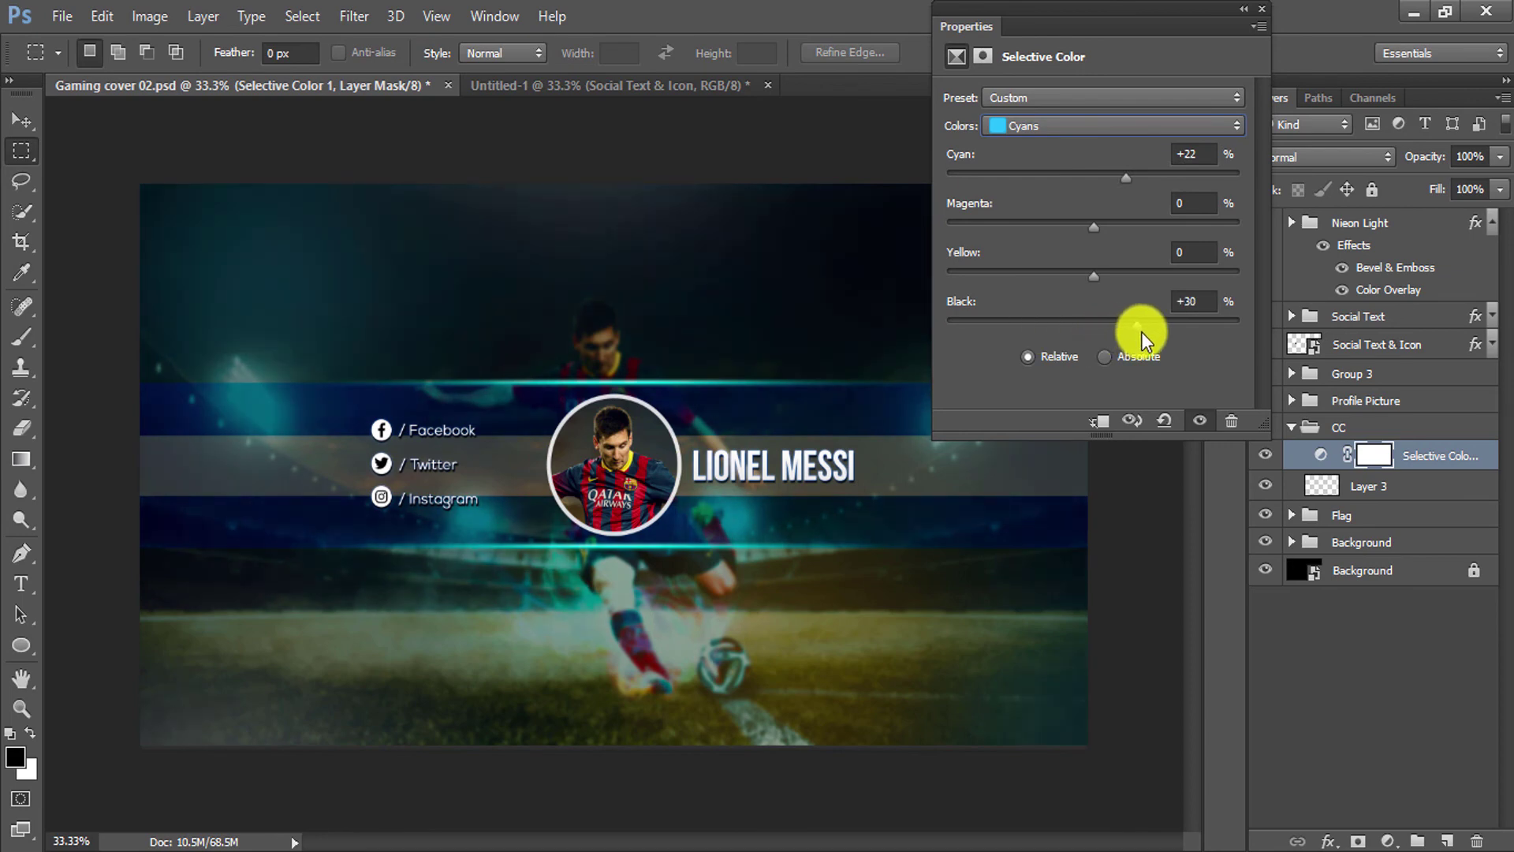
Darken the Neutrals with more black and shift their cyan amount.
{"action": "left_click", "coordinate": [1062, 125]}
{"action": "left_click", "coordinate": [1077, 253]}
{"action": "mouse_move", "coordinate": [1094, 323]}
{"action": "left_mouse_down"}
{"action": "mouse_move", "coordinate": [1122, 320]}
{"action": "mouse_move", "coordinate": [1102, 320]}
{"action": "mouse_move", "coordinate": [1086, 277]}
{"action": "left_mouse_up"}
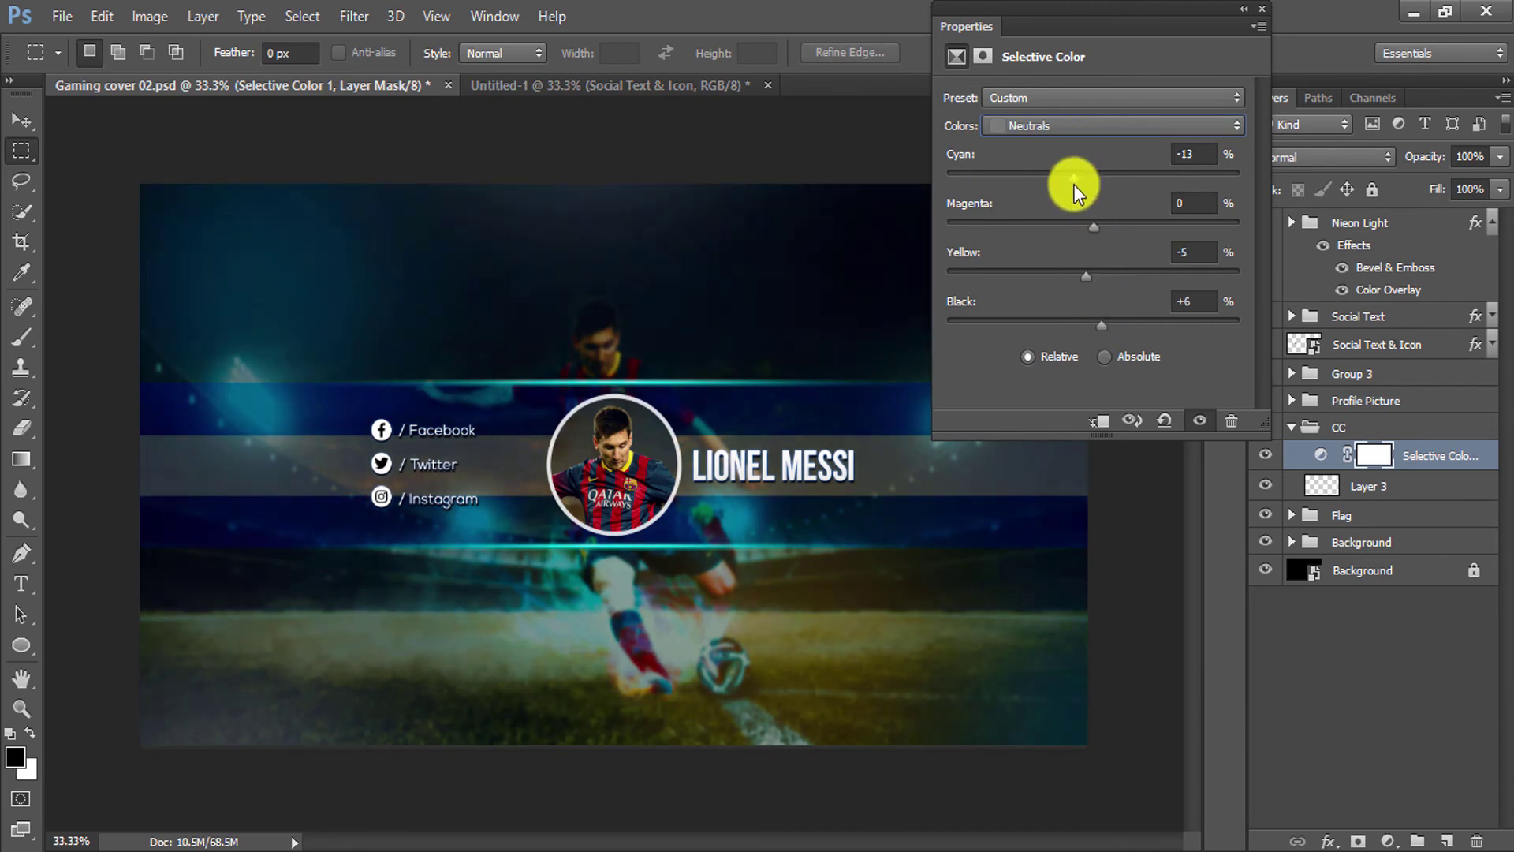
{"action": "left_click_drag", "start_coordinate": [1075, 185], "coordinate": [1095, 187]}
Fine-tune black, yellow and cyan in the Blacks, then compare the graded banner.
{"action": "left_click", "coordinate": [1112, 126]}
{"action": "left_click", "coordinate": [1105, 267]}
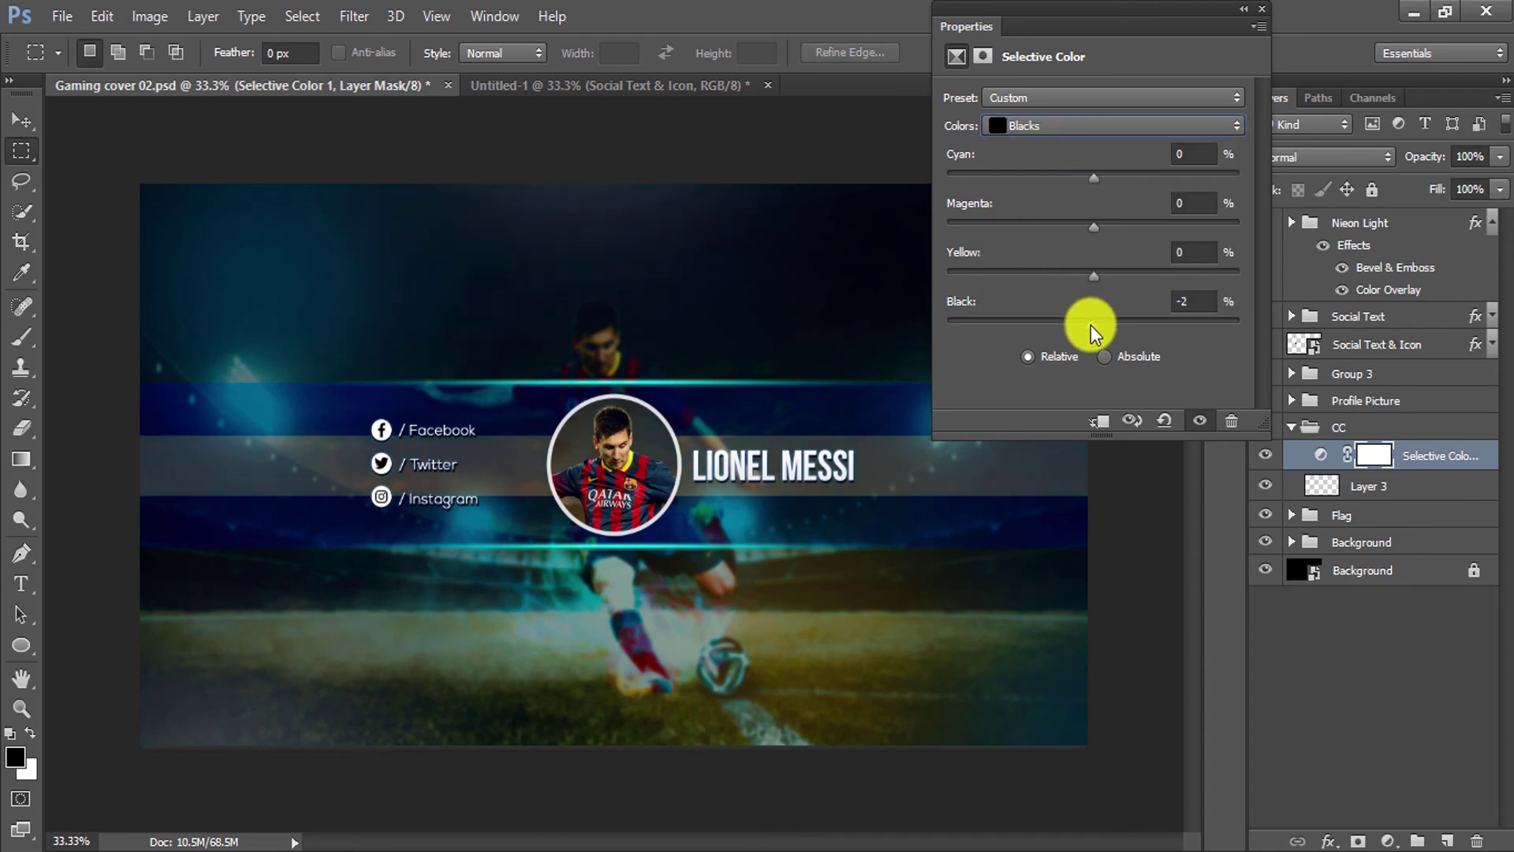
{"action": "left_click_drag", "start_coordinate": [1091, 325], "coordinate": [1092, 325]}
{"action": "left_click_drag", "start_coordinate": [1094, 272], "coordinate": [1088, 273]}
{"action": "mouse_move", "coordinate": [1095, 177]}
{"action": "left_mouse_down"}
{"action": "mouse_move", "coordinate": [1078, 183]}
{"action": "mouse_move", "coordinate": [1105, 225]}
{"action": "left_mouse_up"}
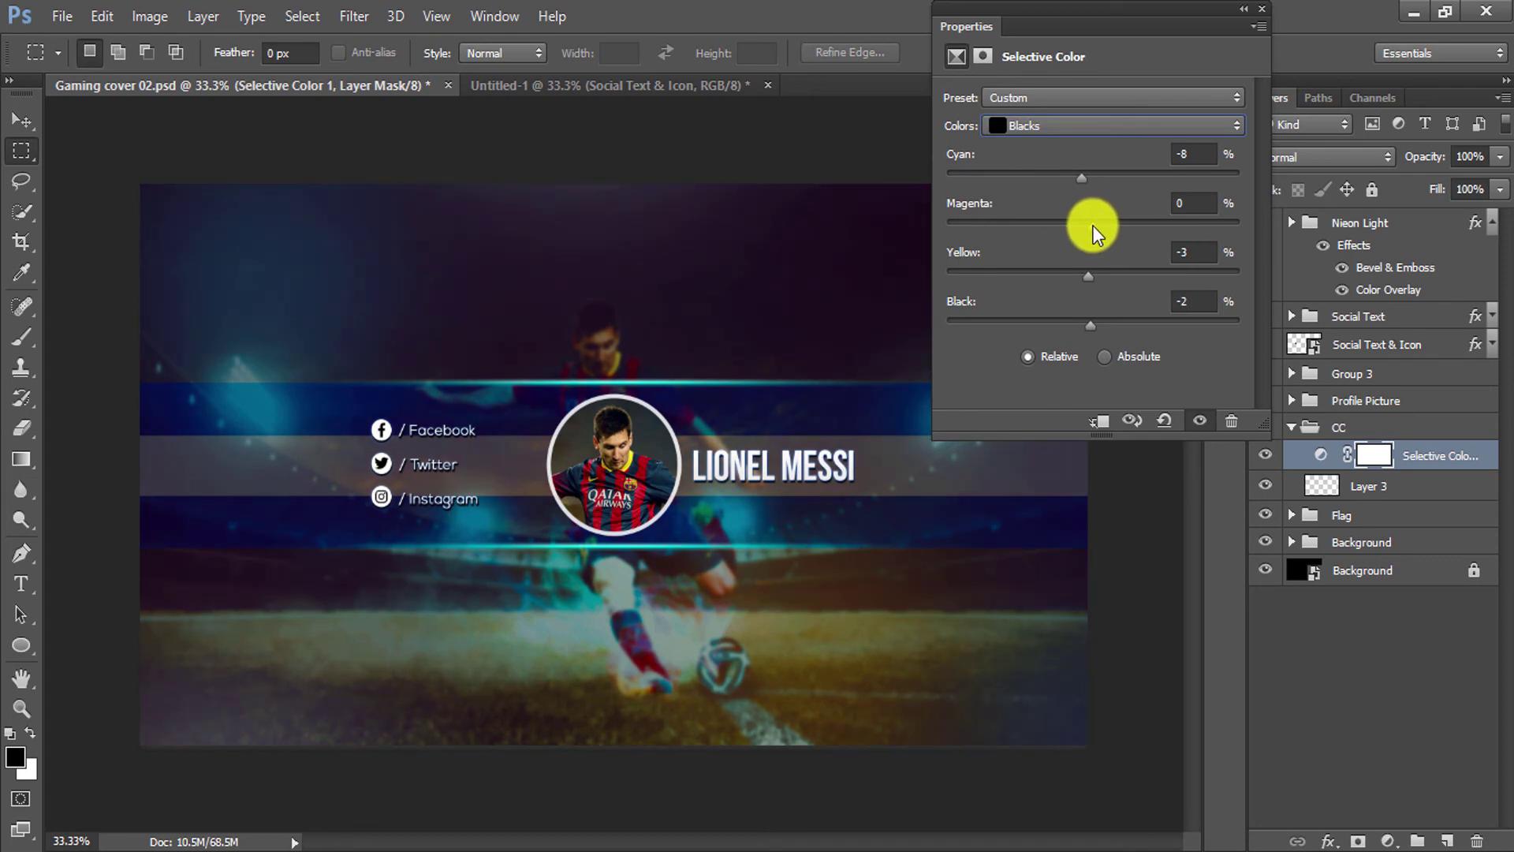
{"action": "left_click", "coordinate": [1244, 9]}
{"action": "left_click", "coordinate": [1261, 456]}
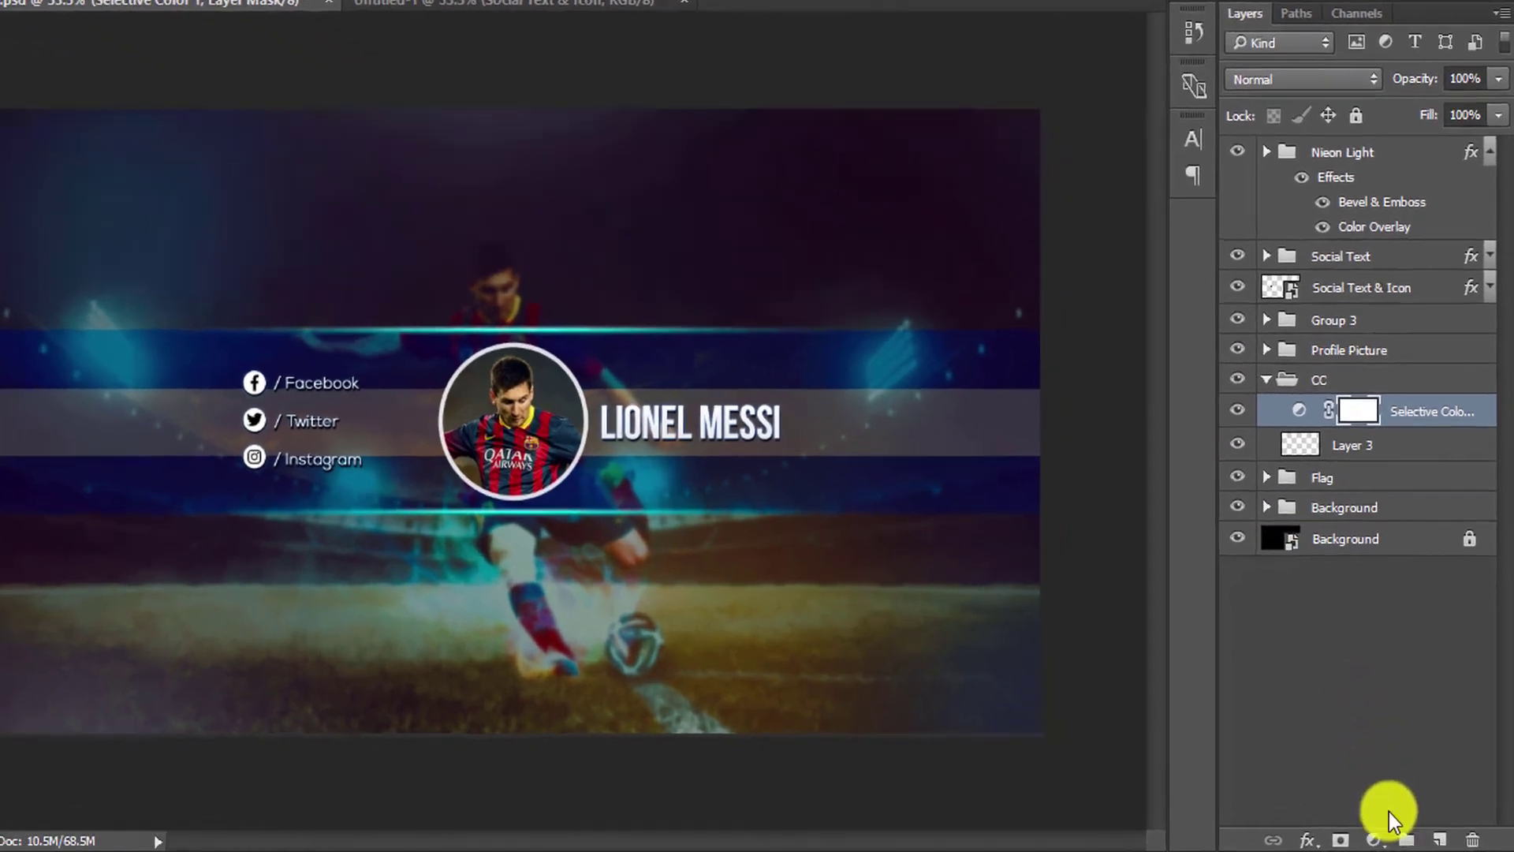
Add a Color Lookup adjustment to CC using the NightFromDay.CUBE table.
{"action": "left_click", "coordinate": [1373, 839]}
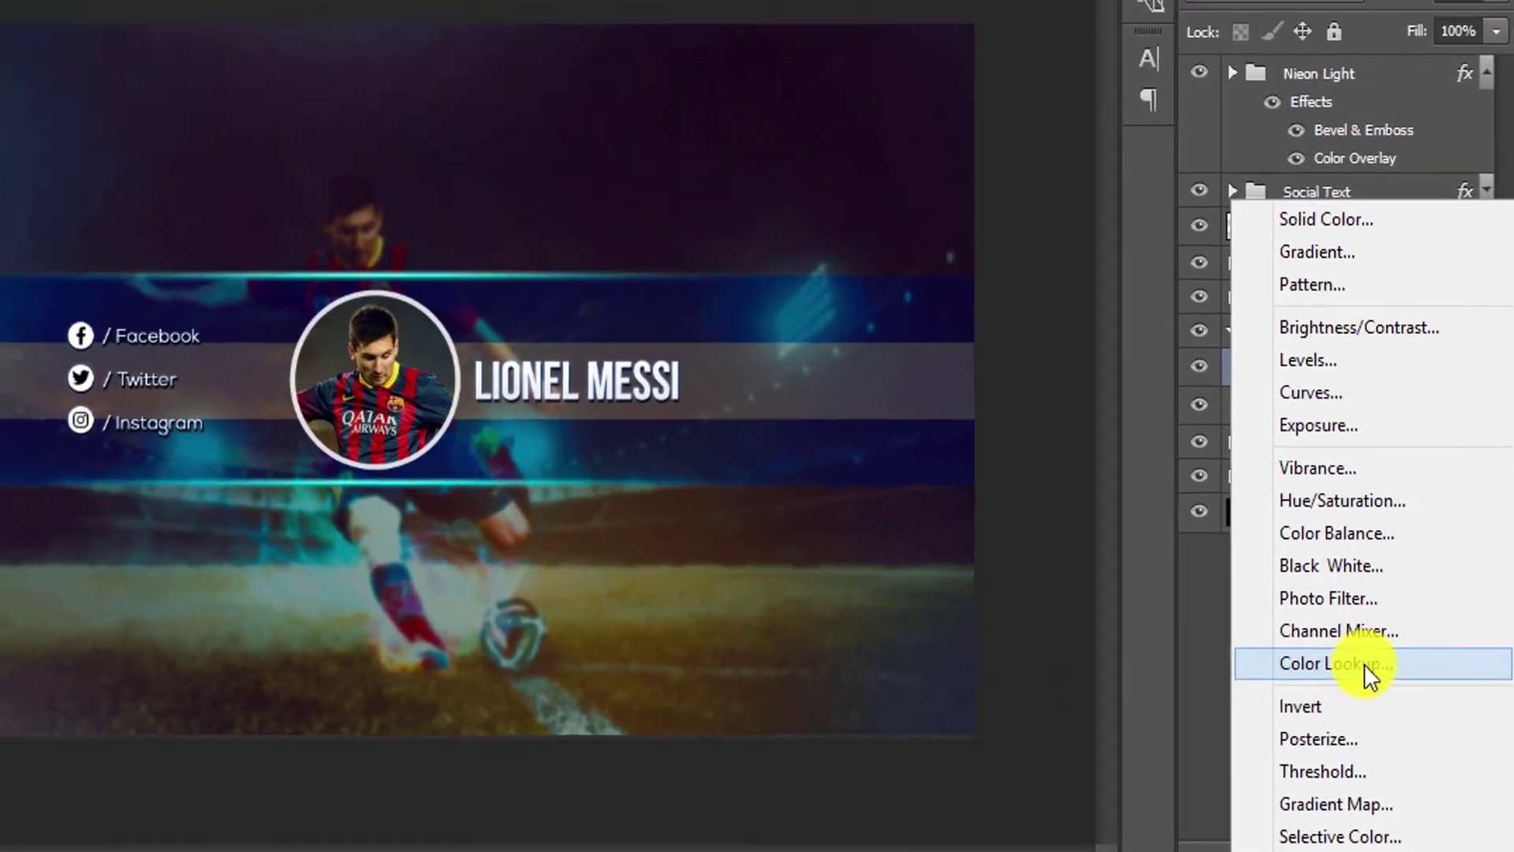
{"action": "left_click", "coordinate": [1360, 641]}
{"action": "left_click_drag", "start_coordinate": [769, 33], "coordinate": [1166, 32]}
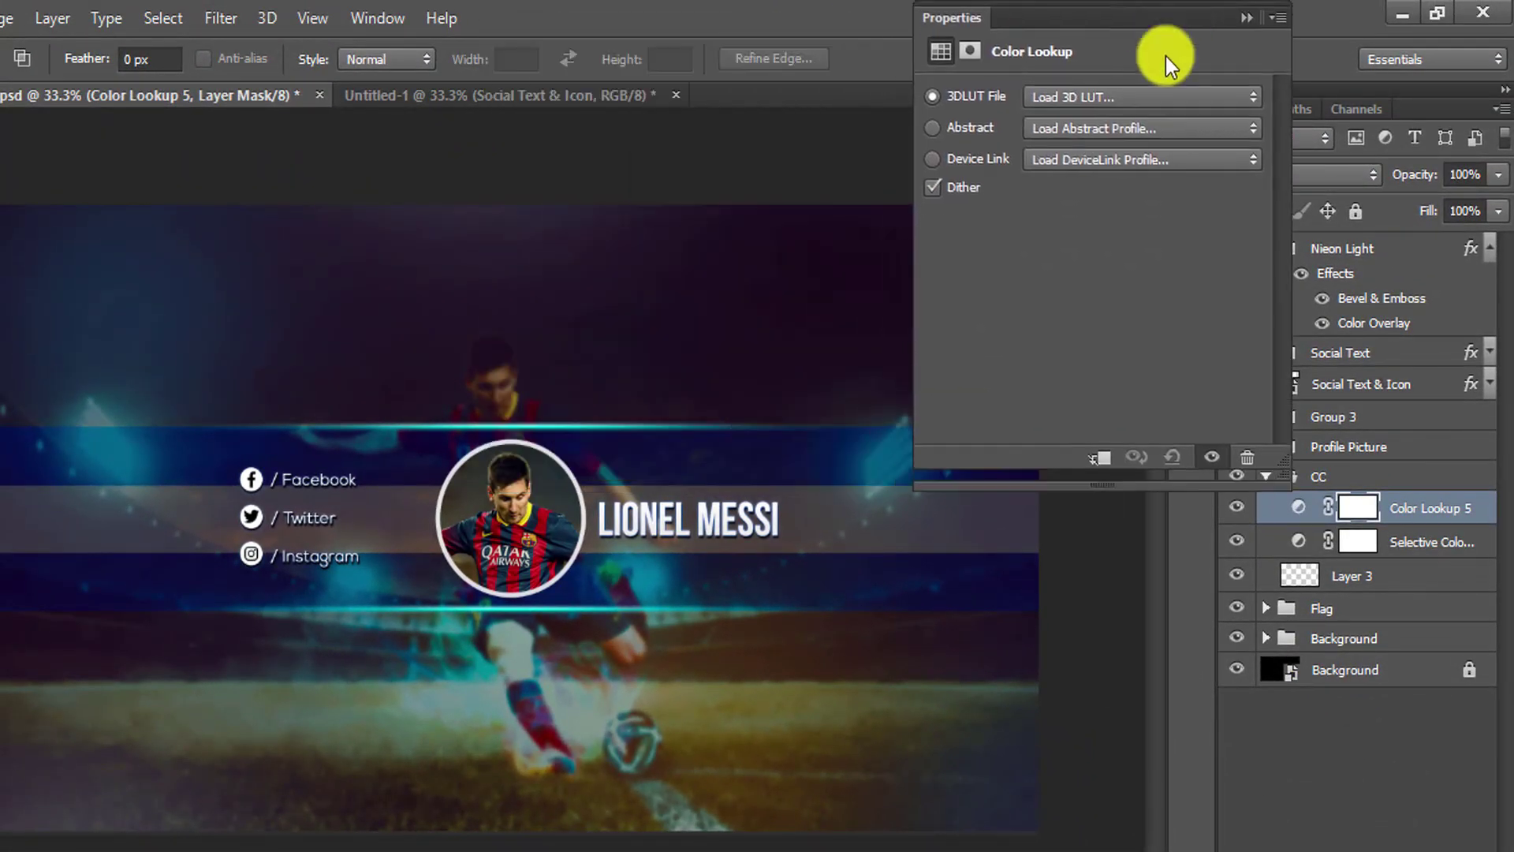
{"action": "left_click", "coordinate": [1142, 108]}
{"action": "left_click", "coordinate": [1135, 798]}
{"action": "left_click", "coordinate": [1160, 110]}
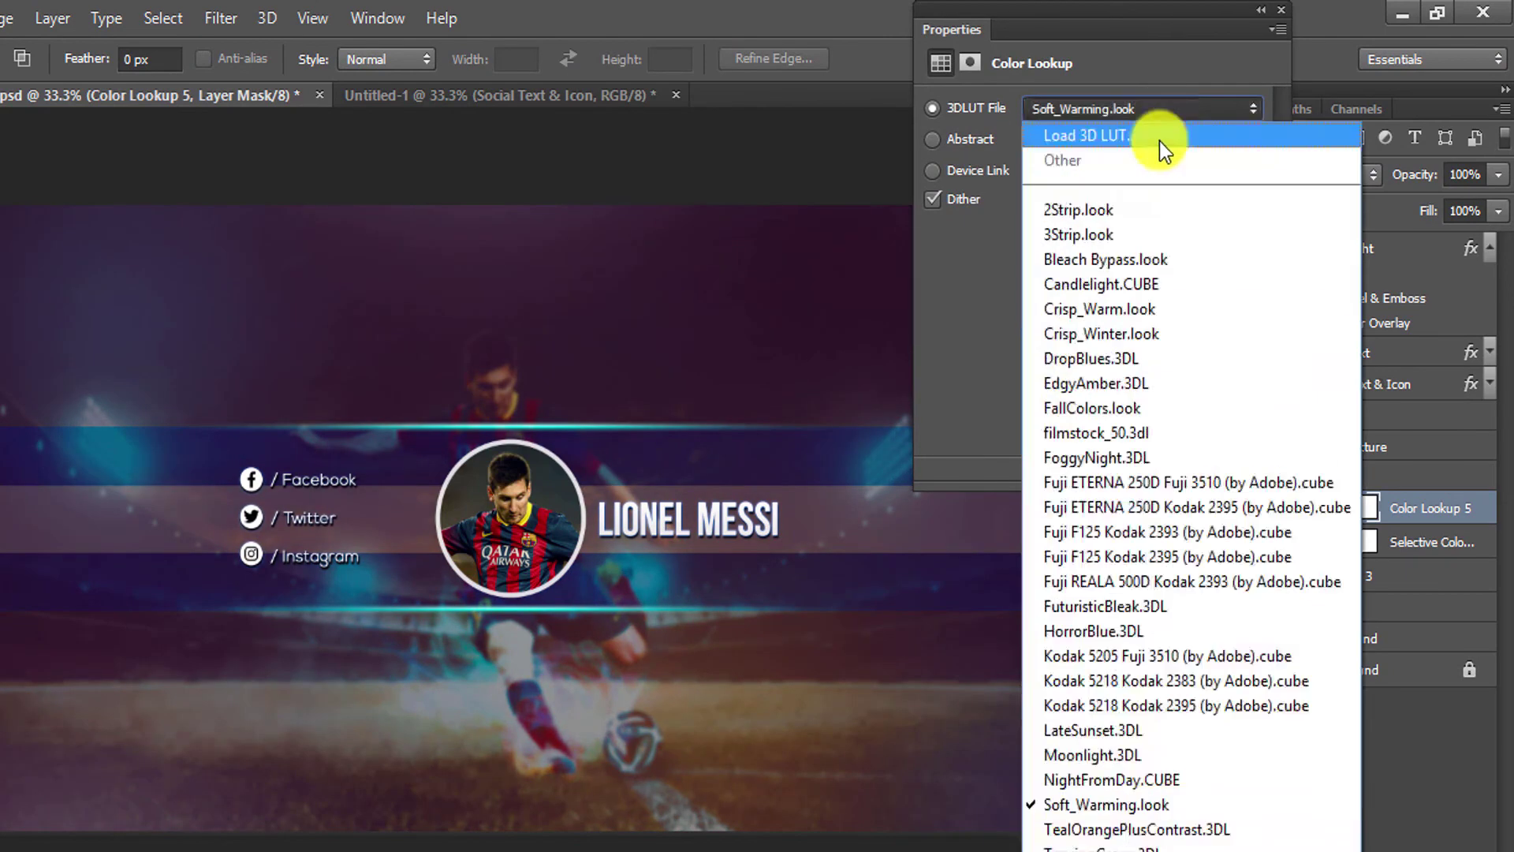
{"action": "left_click", "coordinate": [1133, 770]}
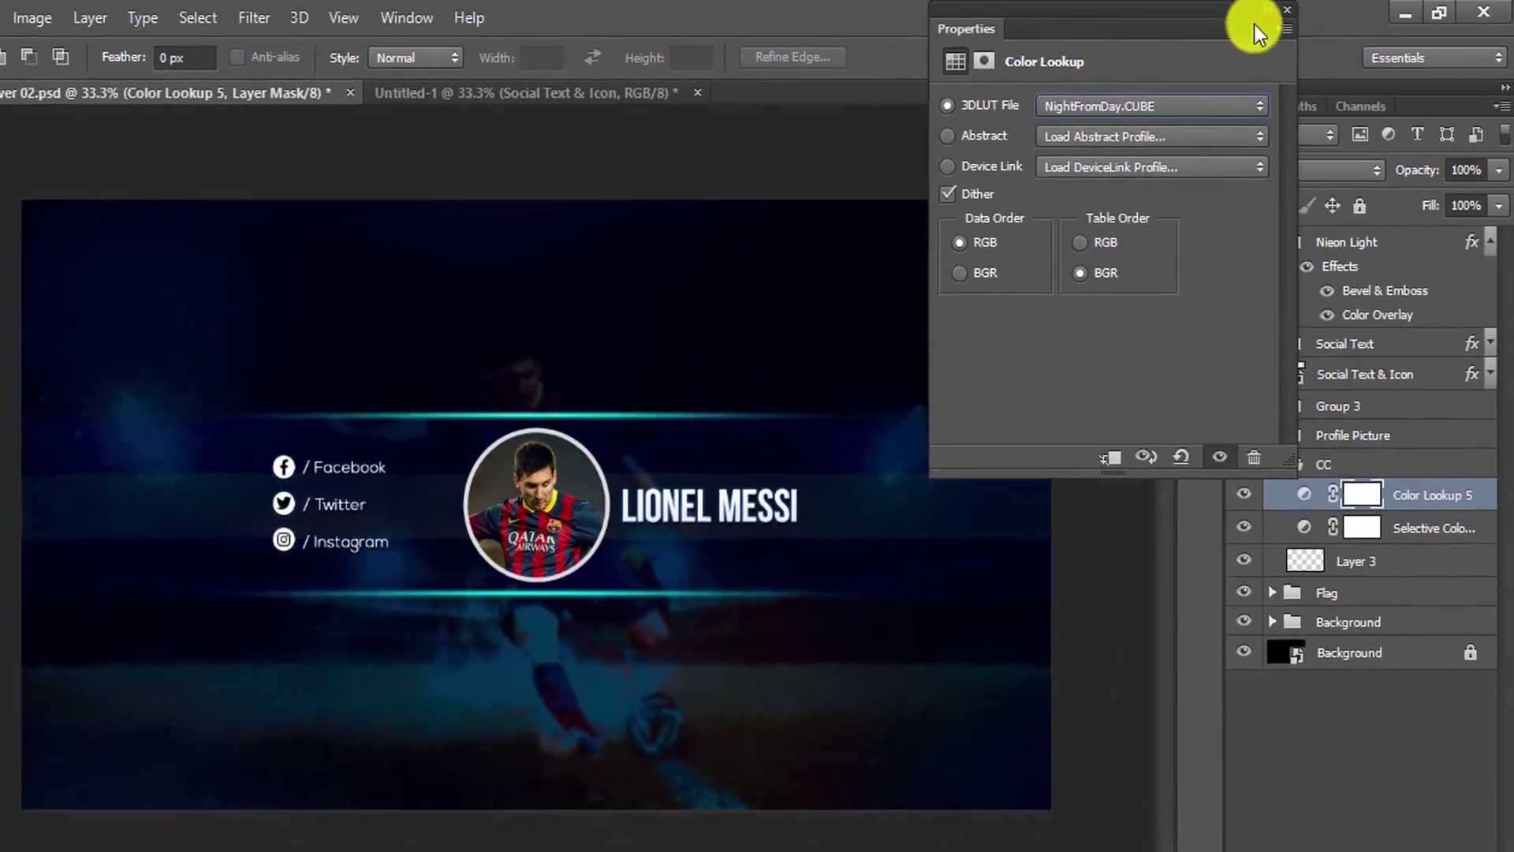
Lower Color Lookup 5's fill, move it below Selective Color, and set 65% opacity.
{"action": "left_click", "coordinate": [1261, 10]}
{"action": "mouse_move", "coordinate": [1470, 222]}
{"action": "left_mouse_down"}
{"action": "mouse_move", "coordinate": [1379, 227]}
{"action": "mouse_move", "coordinate": [1439, 226]}
{"action": "mouse_move", "coordinate": [1403, 235]}
{"action": "left_mouse_up"}
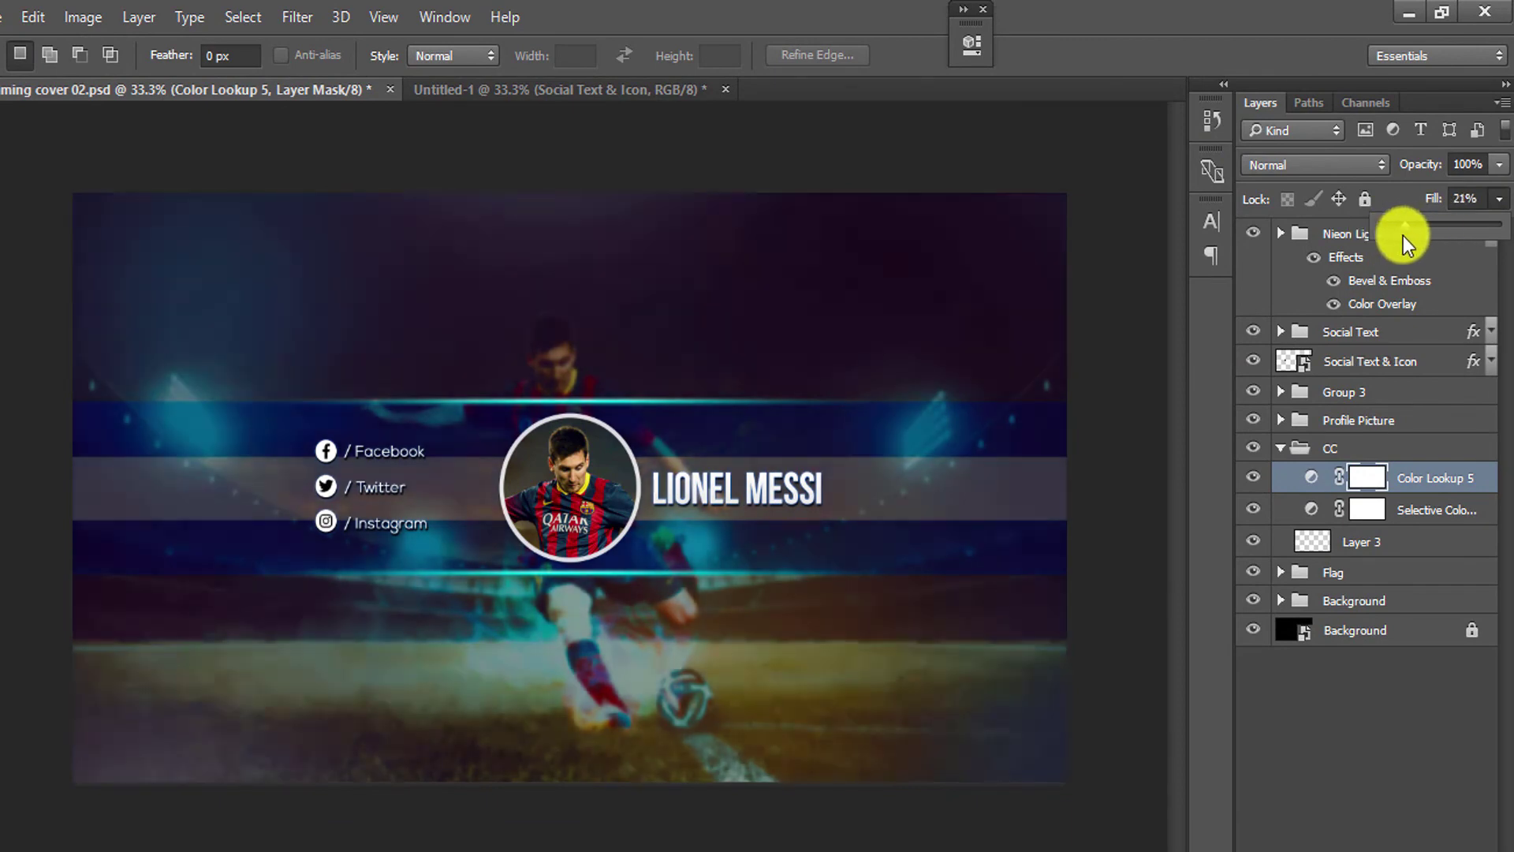
{"action": "left_click_drag", "start_coordinate": [1404, 520], "coordinate": [1405, 527]}
{"action": "left_click", "coordinate": [1500, 198]}
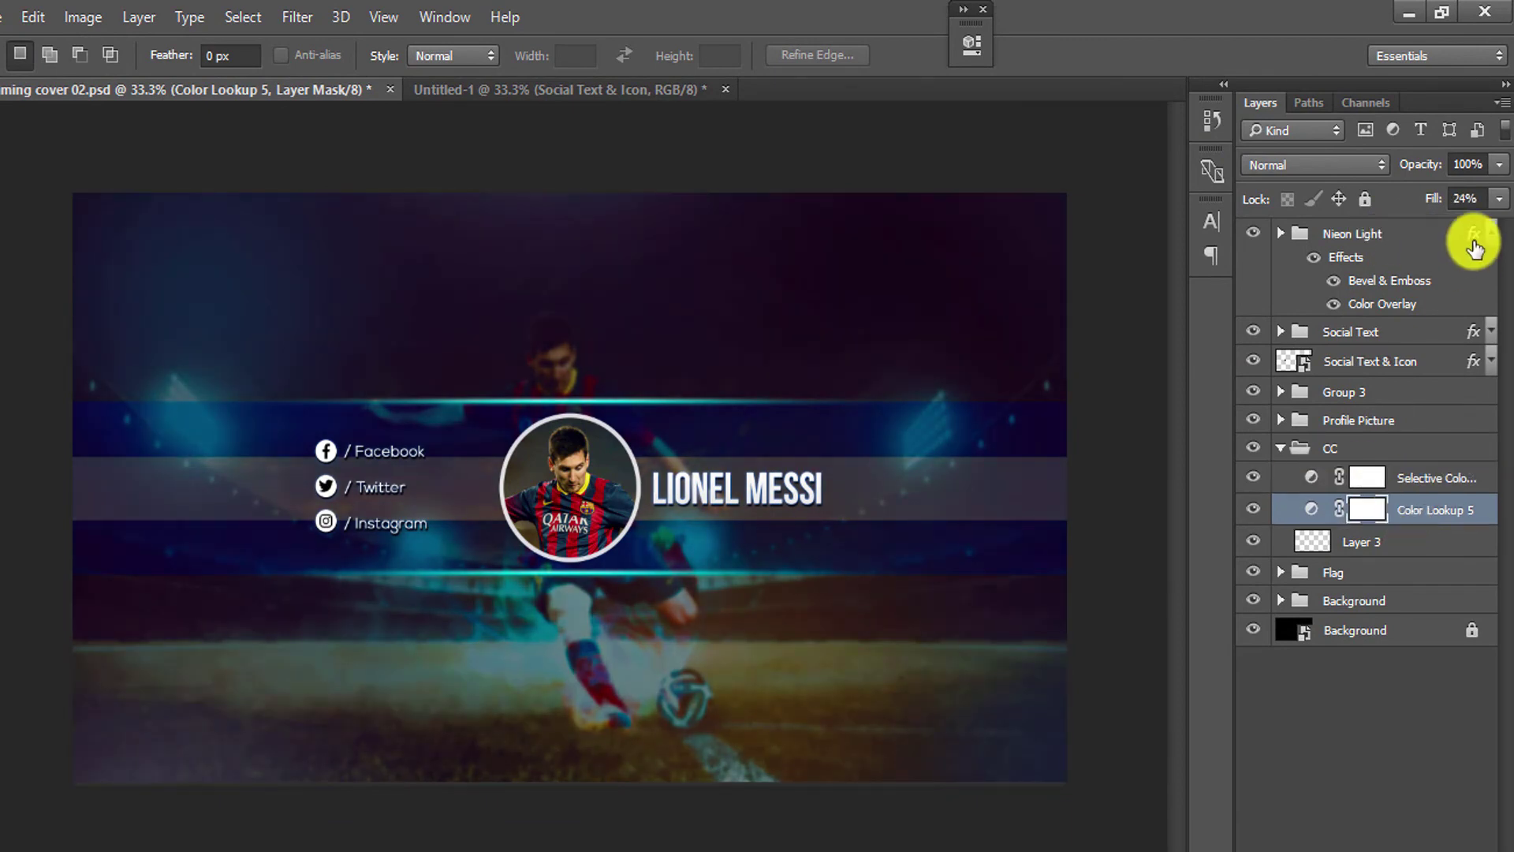
{"action": "mouse_move", "coordinate": [1413, 227]}
{"action": "left_mouse_down"}
{"action": "mouse_move", "coordinate": [1445, 229]}
{"action": "mouse_move", "coordinate": [1458, 196]}
{"action": "left_mouse_up"}
{"action": "left_click", "coordinate": [1499, 164]}
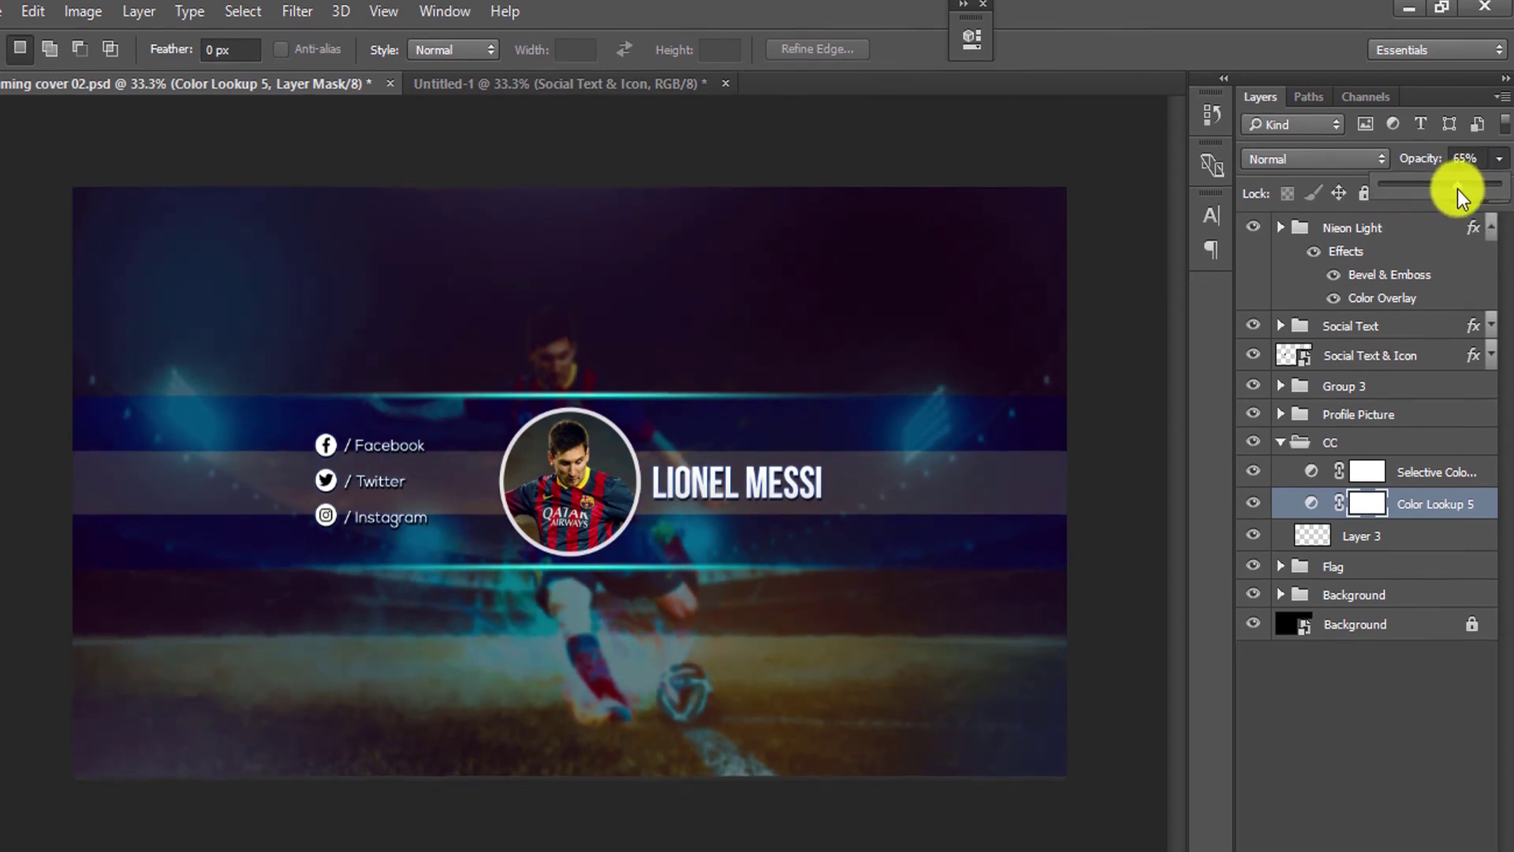
Add a second Color Lookup with a Kodak table at 31% fill.
{"action": "left_click", "coordinate": [1381, 839]}
{"action": "left_click", "coordinate": [1386, 667]}
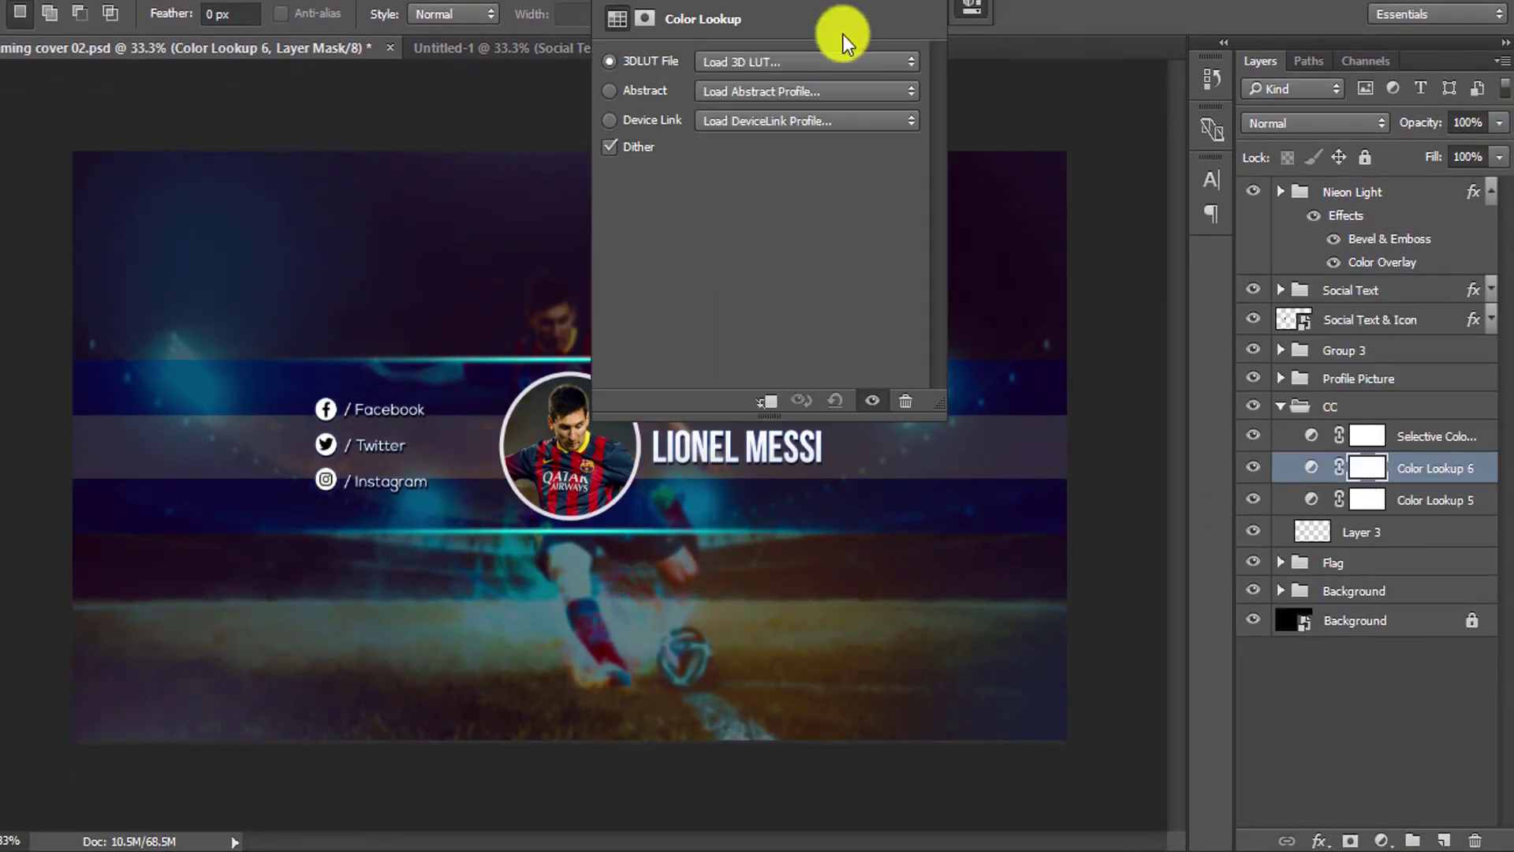
{"action": "left_click", "coordinate": [843, 61]}
{"action": "left_click", "coordinate": [828, 532]}
{"action": "left_click_drag", "start_coordinate": [852, 9], "coordinate": [1098, 9]}
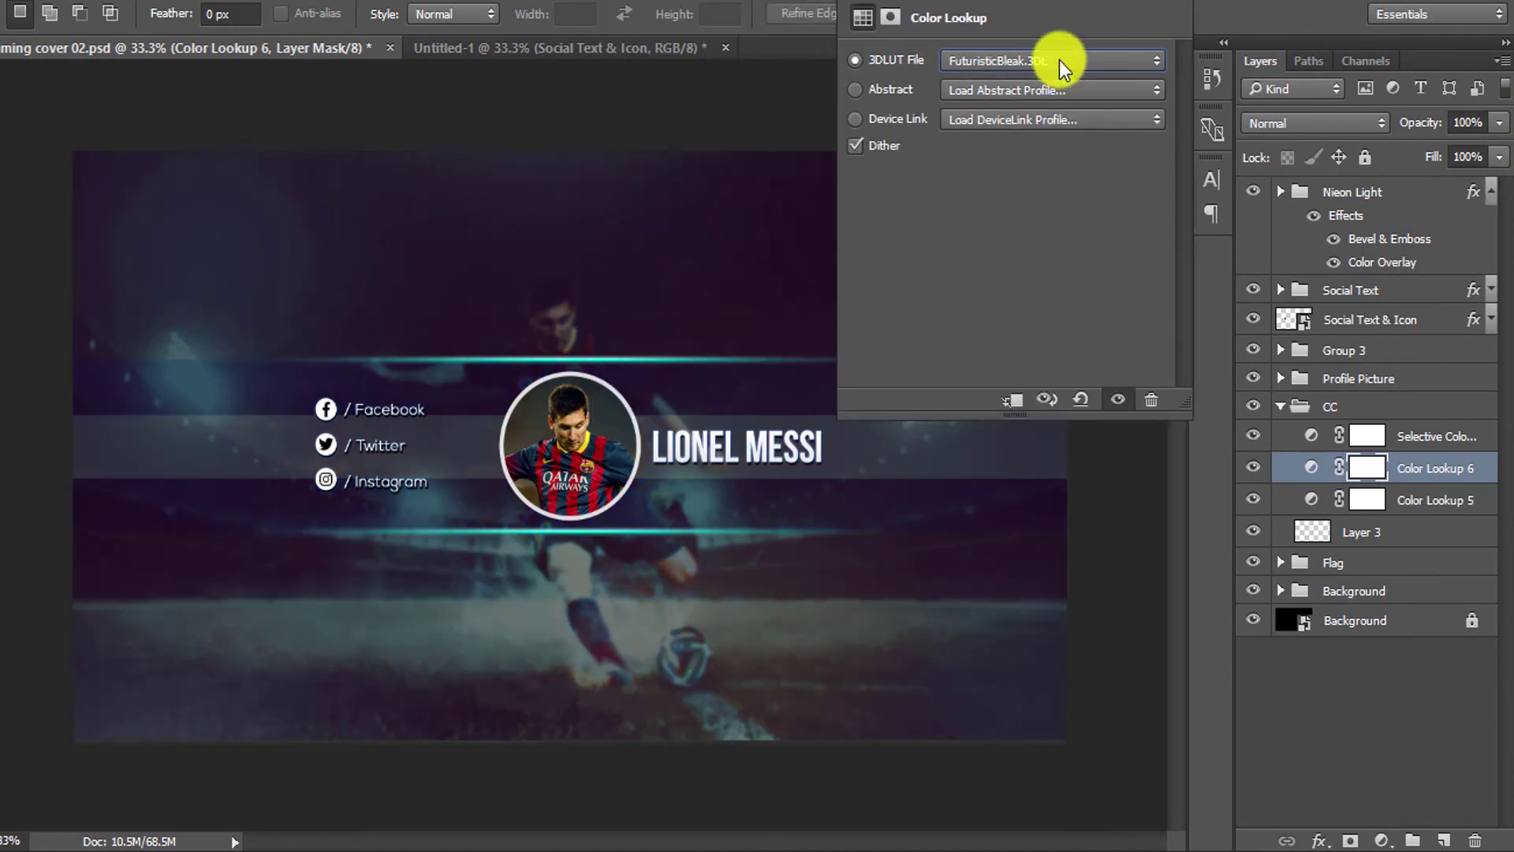
{"action": "left_click", "coordinate": [1061, 64]}
{"action": "left_click", "coordinate": [986, 584]}
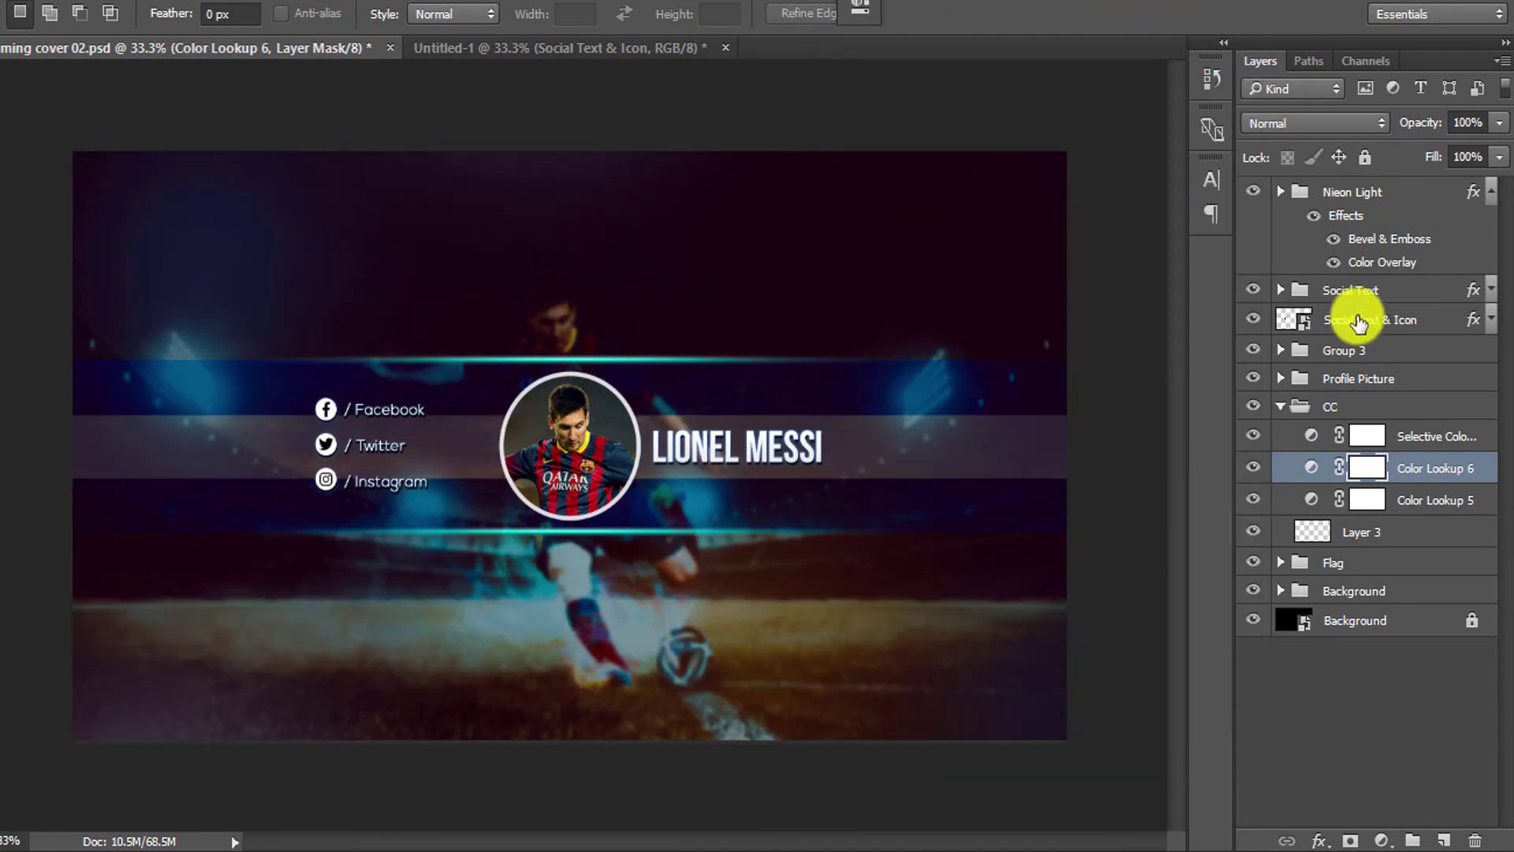
{"action": "left_click", "coordinate": [1500, 157]}
{"action": "left_click_drag", "start_coordinate": [1447, 183], "coordinate": [1418, 183]}
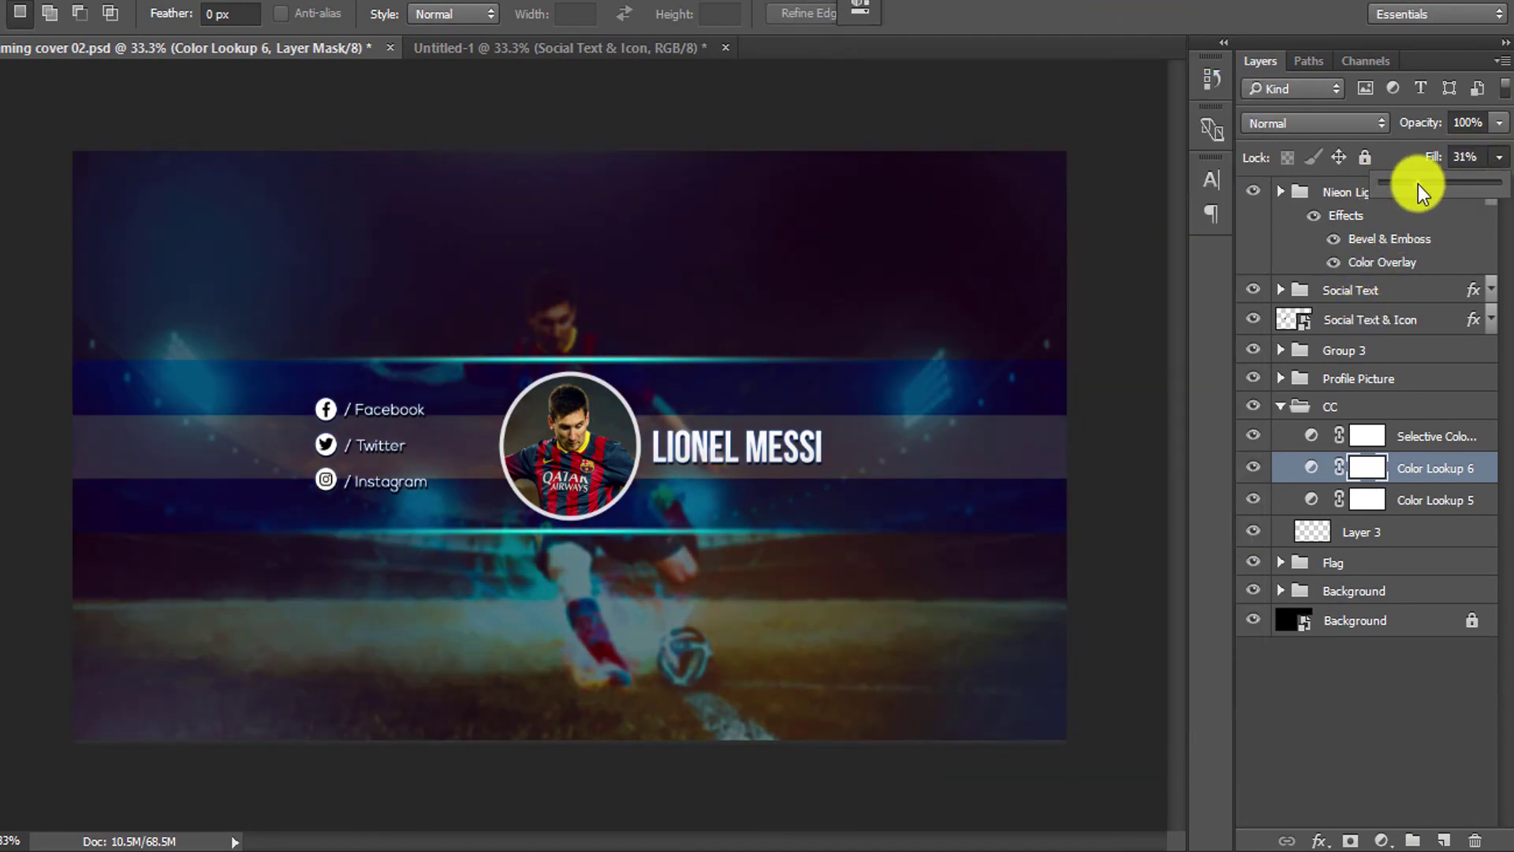
Raise Color Lookup 5's fill to about half and edit Color Lookup 6's fill.
{"action": "left_click", "coordinate": [1404, 499]}
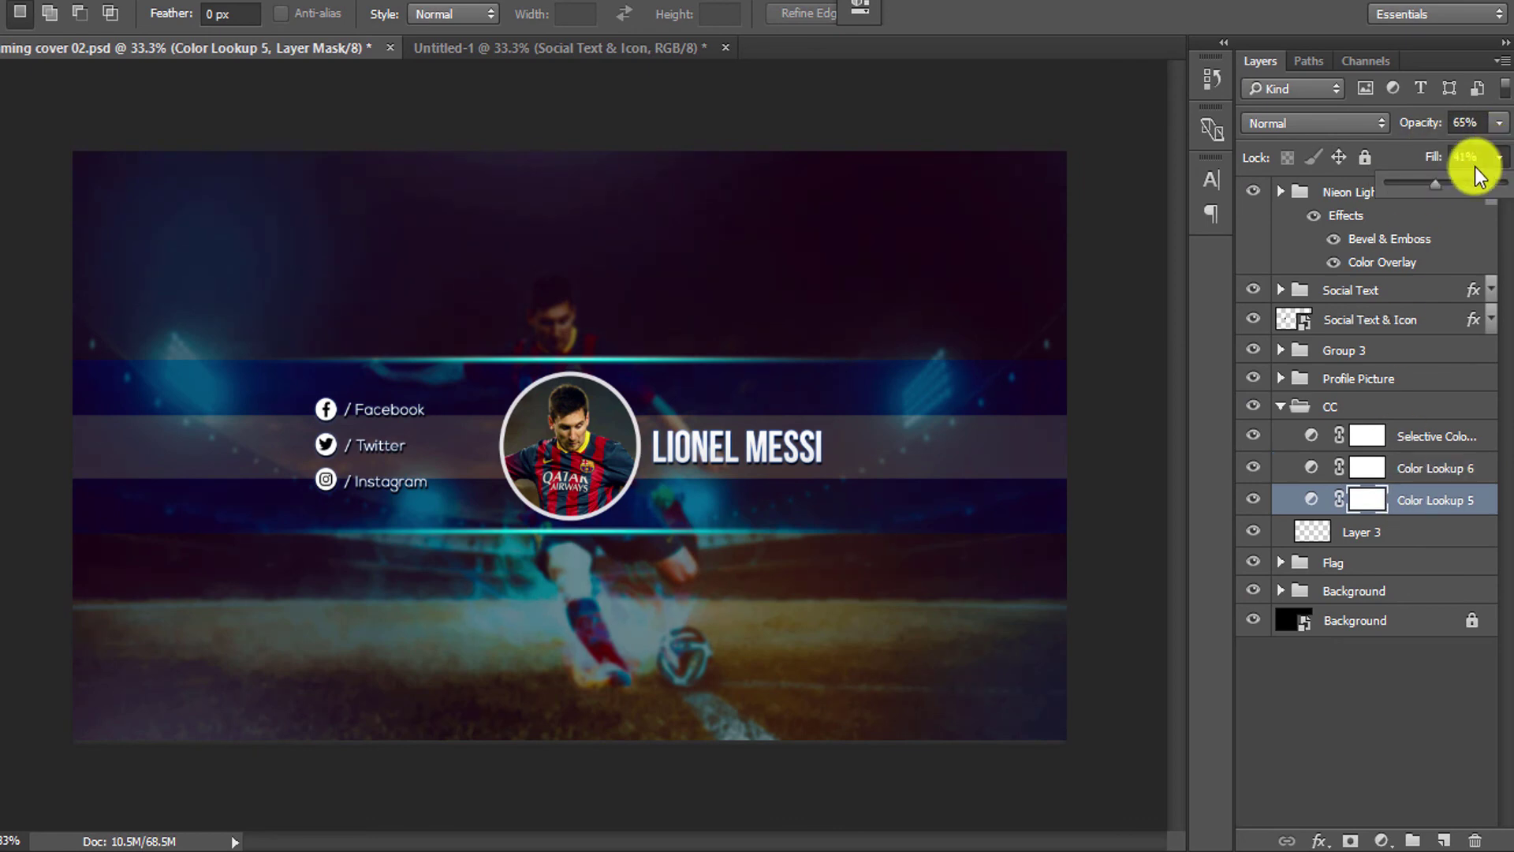
{"action": "mouse_move", "coordinate": [1500, 157]}
{"action": "left_mouse_down"}
{"action": "mouse_move", "coordinate": [1464, 183]}
{"action": "mouse_move", "coordinate": [1399, 190]}
{"action": "left_mouse_up"}
{"action": "left_click_drag", "start_coordinate": [1426, 193], "coordinate": [1447, 193]}
{"action": "left_click", "coordinate": [1278, 468]}
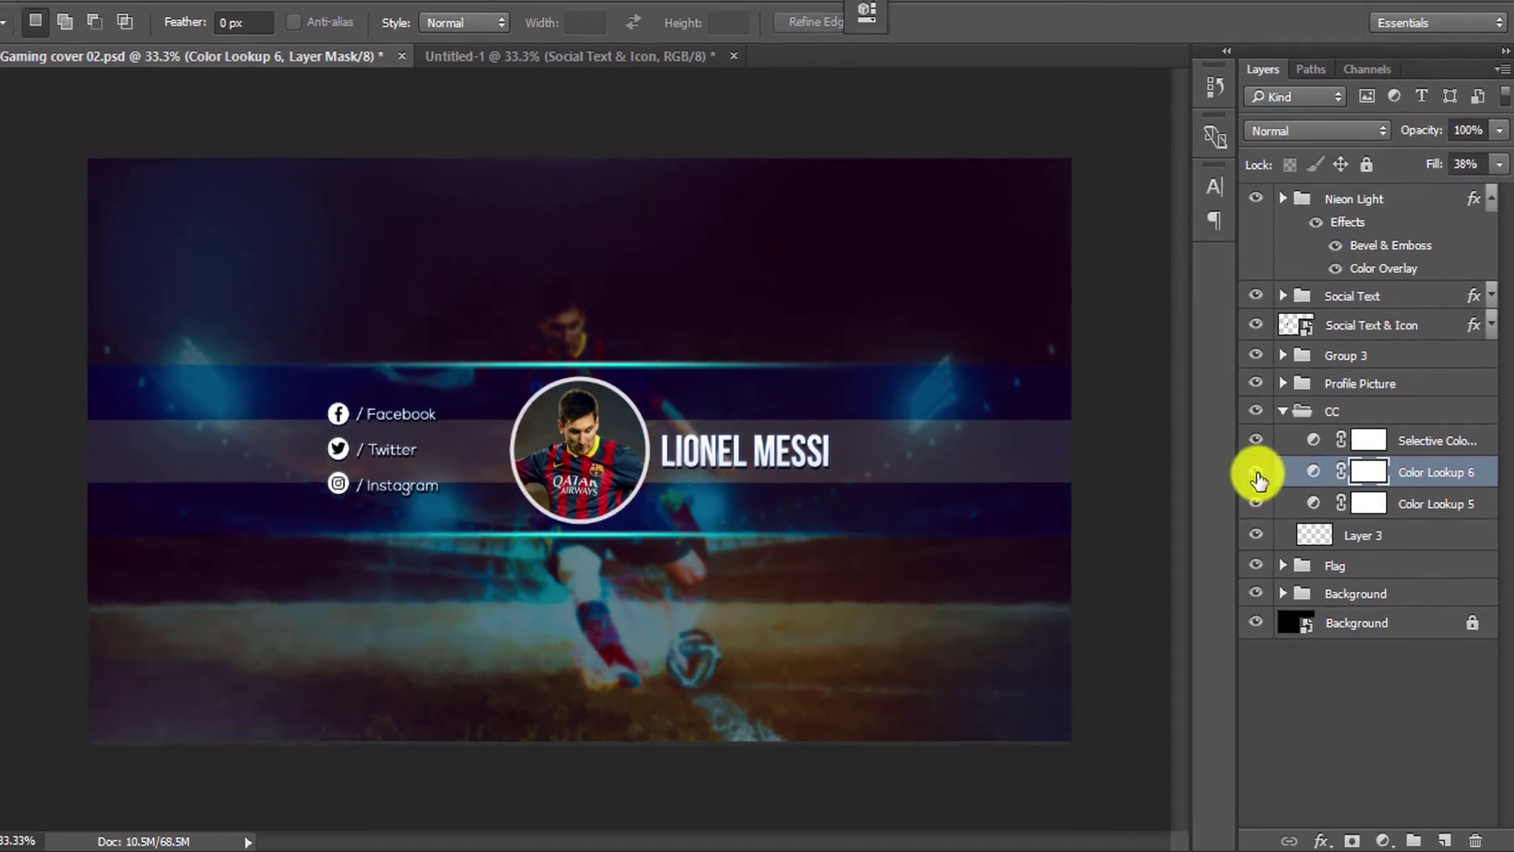
{"action": "left_click", "coordinate": [1460, 193]}
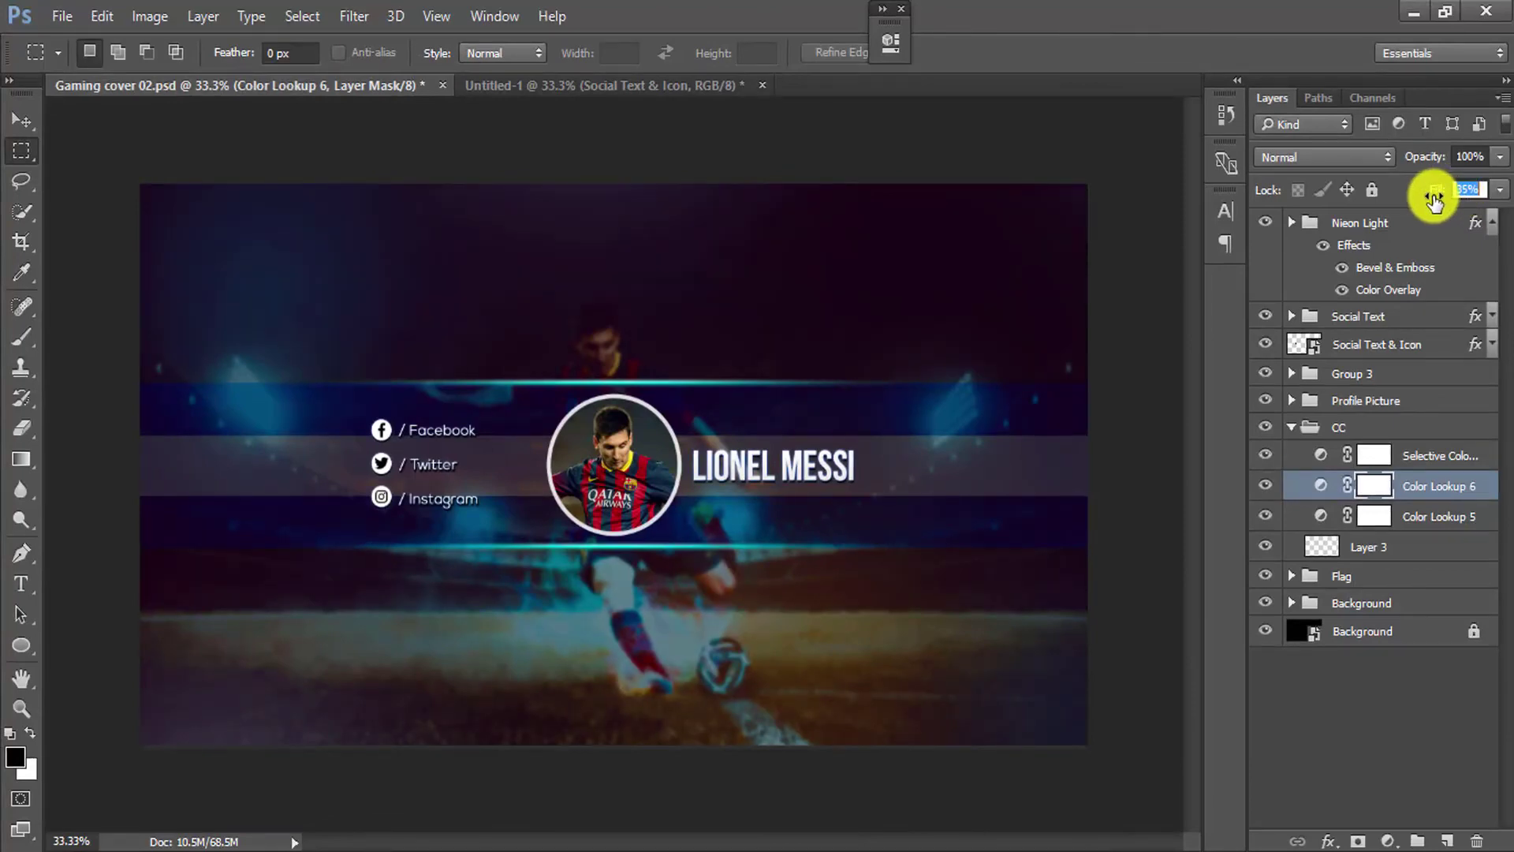
Expand and collapse the CC, Flag and Background groups to inspect the layer stack.
{"action": "left_click", "coordinate": [1311, 433]}
{"action": "left_click", "coordinate": [1291, 427]}
{"action": "left_click", "coordinate": [1296, 229]}
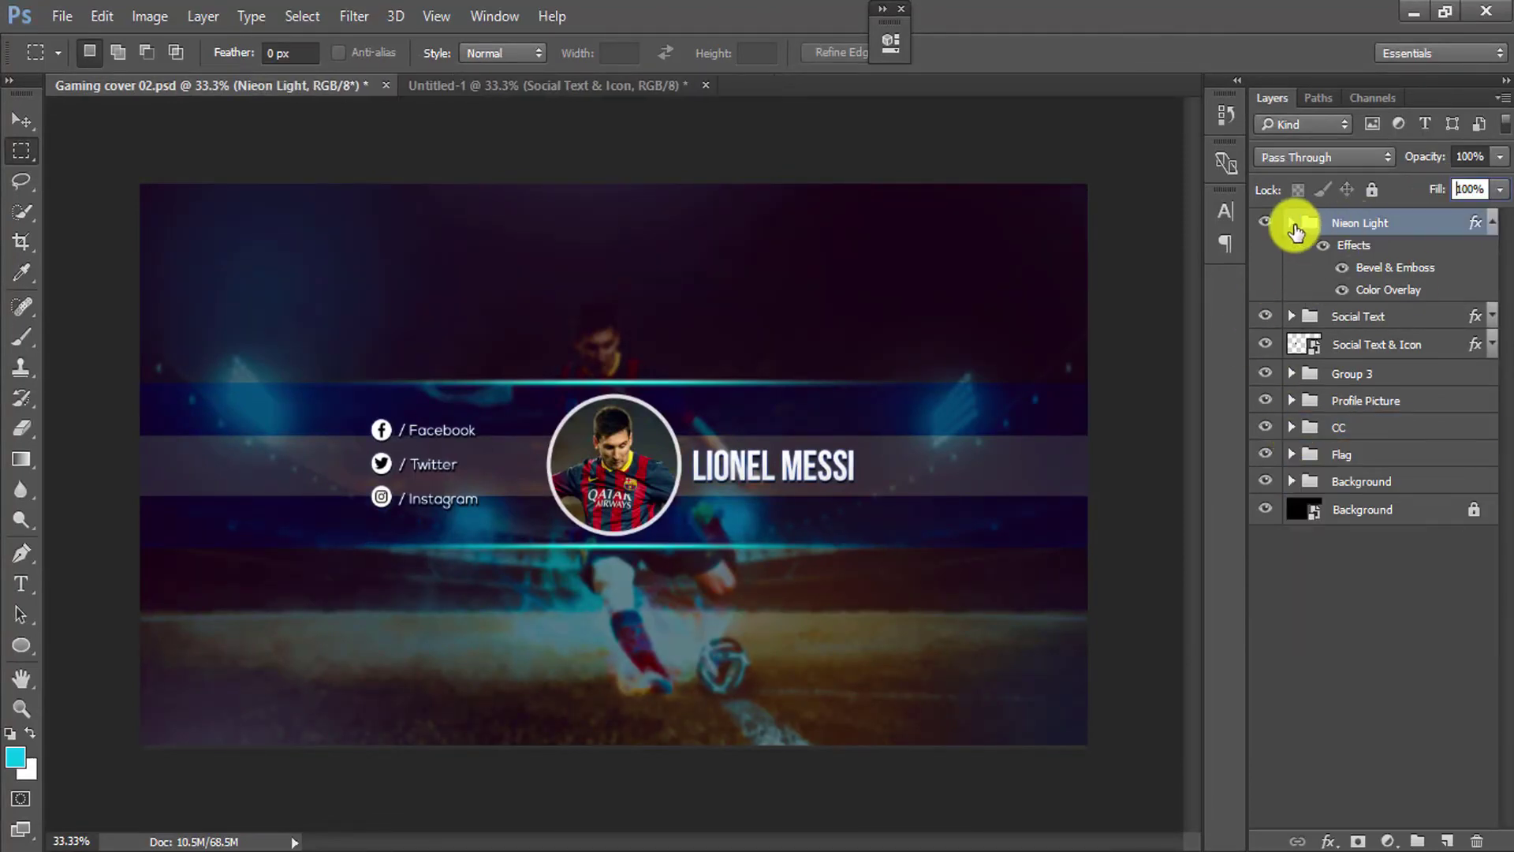
{"action": "left_click", "coordinate": [1291, 427]}
{"action": "left_click", "coordinate": [1292, 454]}
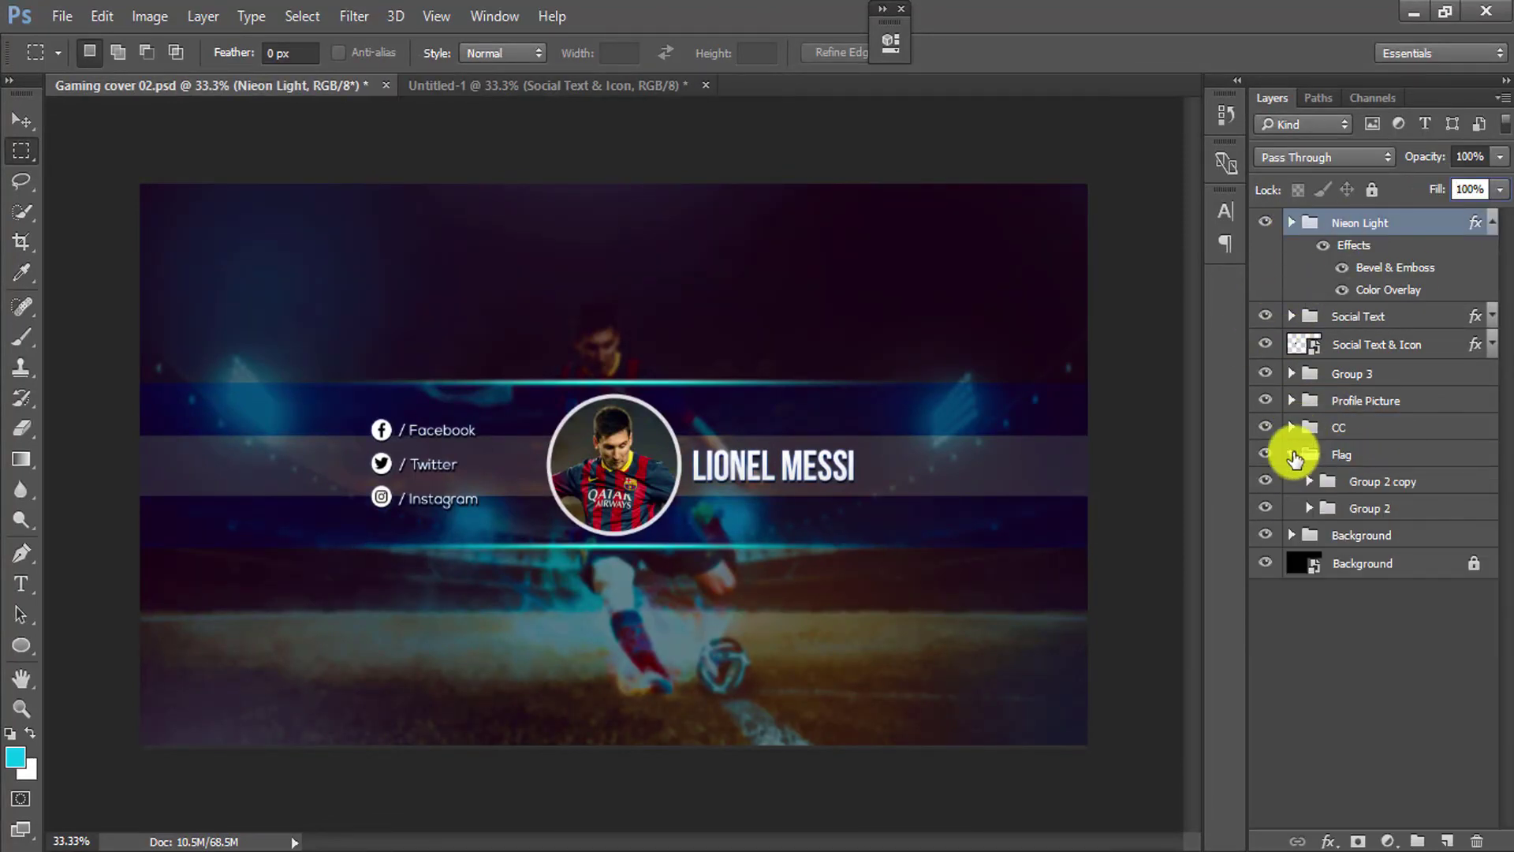
{"action": "left_click", "coordinate": [1308, 481]}
{"action": "left_click", "coordinate": [1291, 454]}
{"action": "left_click", "coordinate": [1291, 480]}
{"action": "scroll", "coordinate": [1294, 589], "scroll_direction": "down", "scroll_amount": 1}
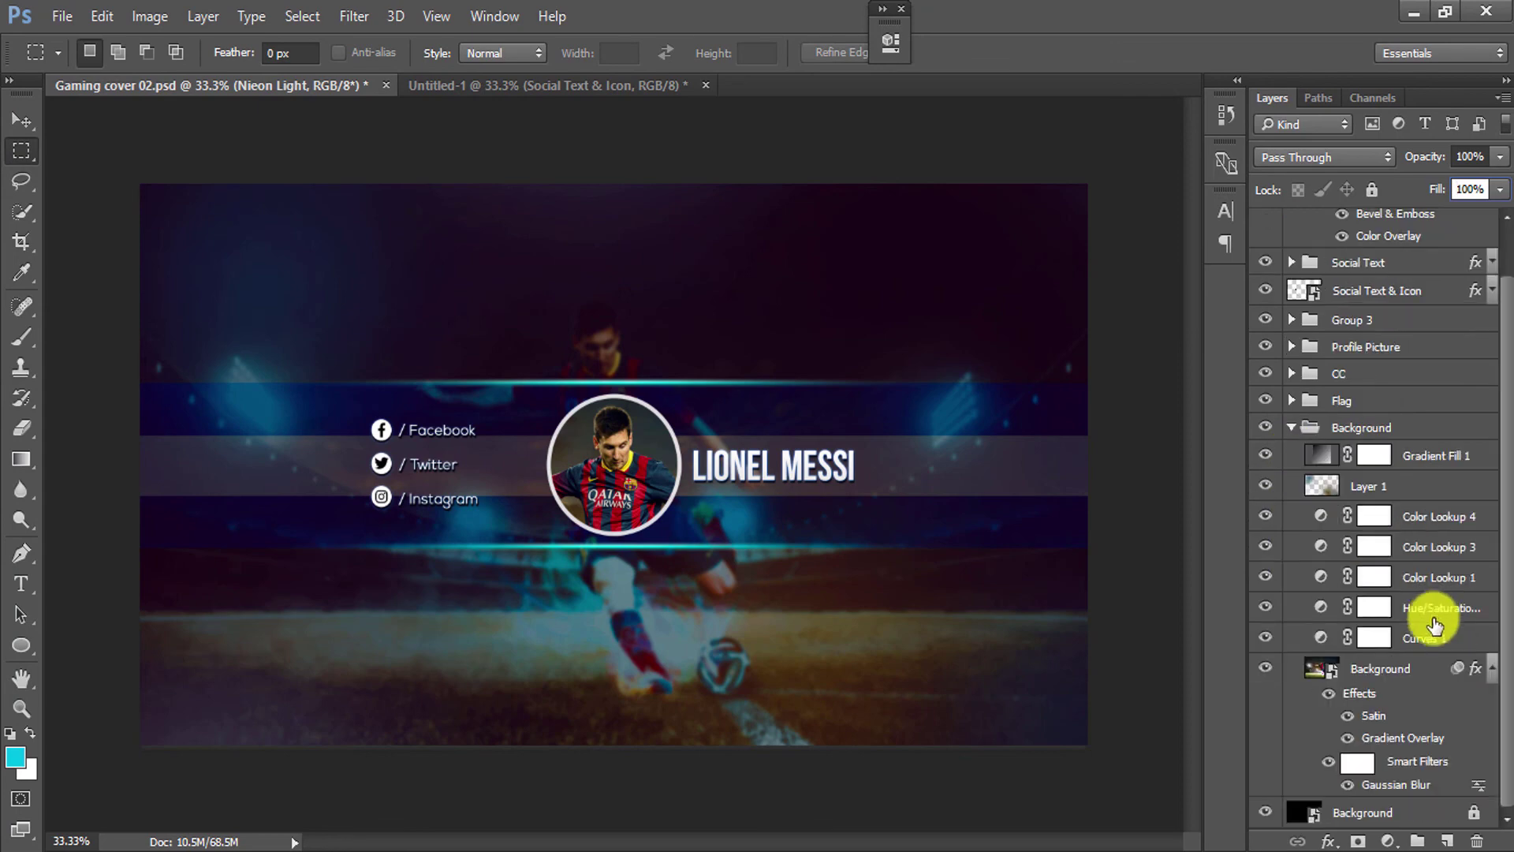
{"action": "scroll", "coordinate": [1294, 589], "scroll_direction": "up", "scroll_amount": 1}
{"action": "left_click", "coordinate": [1291, 481]}
Set Layer 3 inside the CC group to Screen blending.
{"action": "left_click", "coordinate": [1291, 374]}
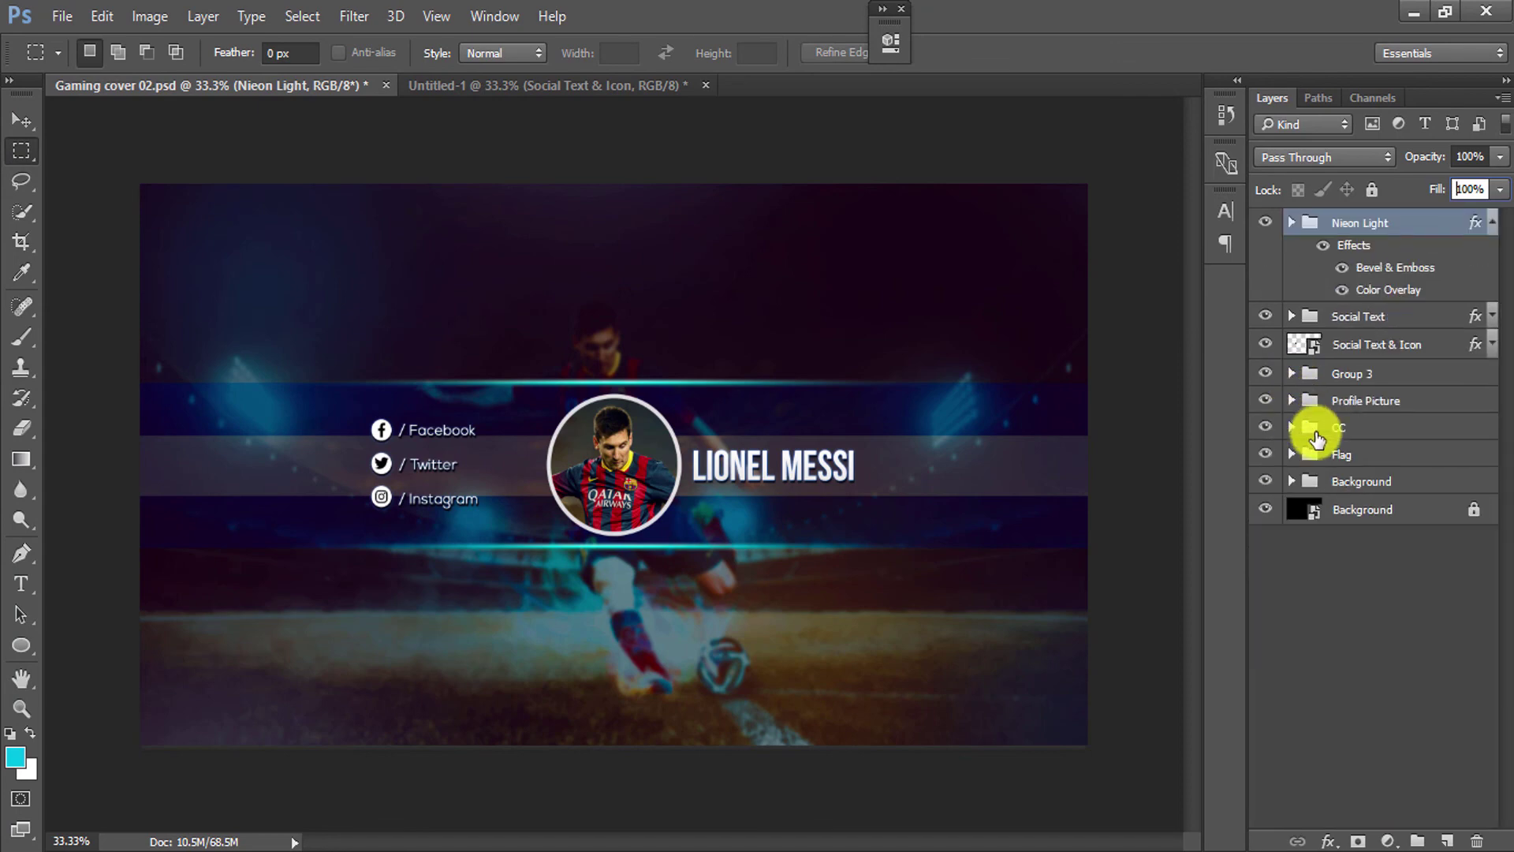
{"action": "left_click", "coordinate": [1309, 427]}
{"action": "left_click", "coordinate": [1291, 426]}
{"action": "left_click", "coordinate": [1341, 455]}
{"action": "left_click", "coordinate": [1369, 547]}
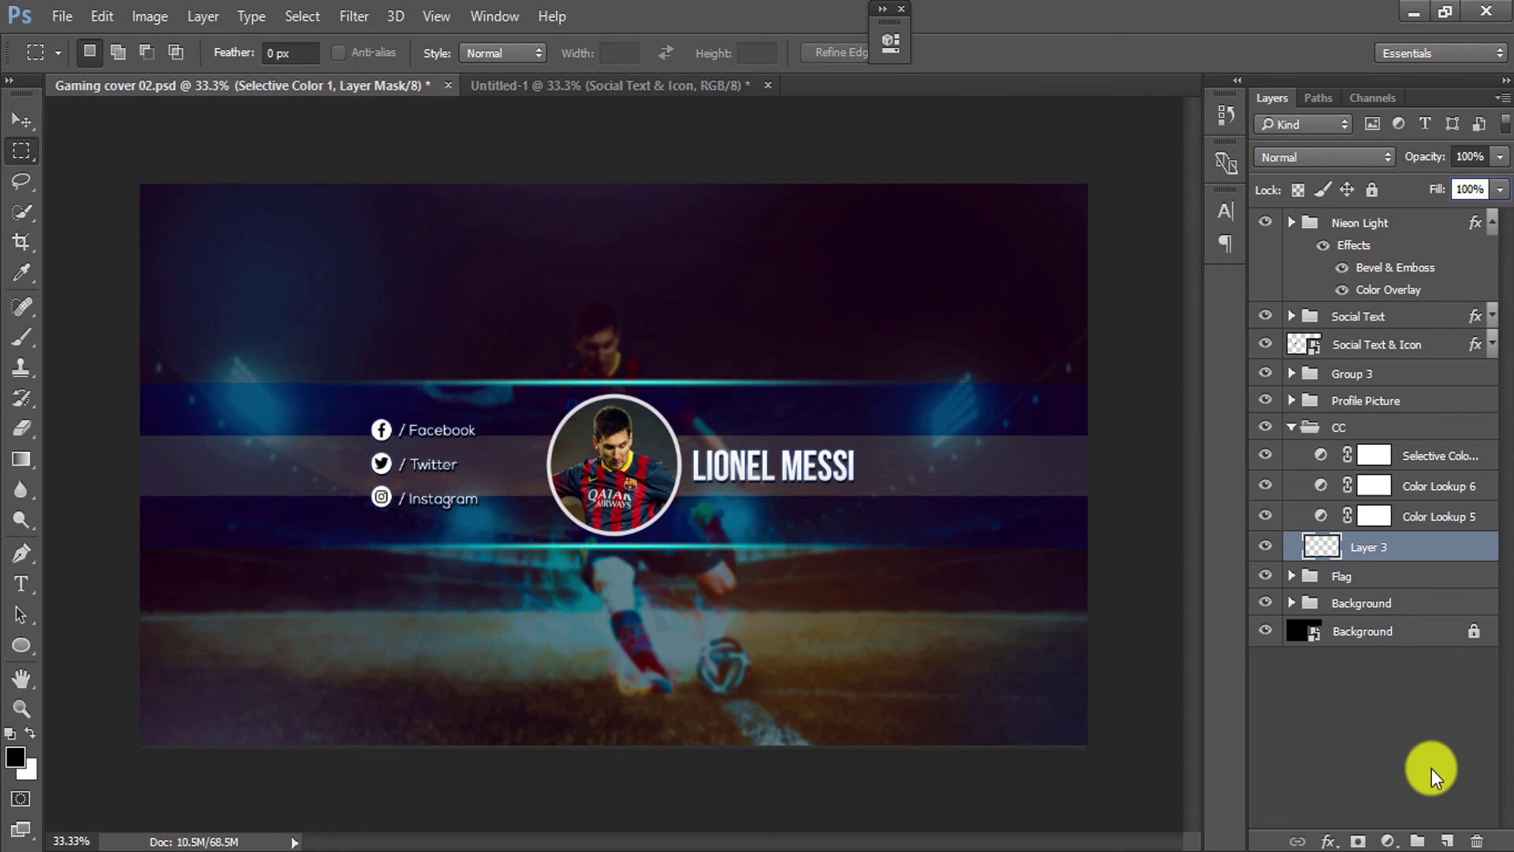
{"action": "left_click", "coordinate": [1318, 157]}
{"action": "left_click", "coordinate": [1301, 312]}
Paint soft cyan and pale glows across the banner's top with the Brush.
{"action": "left_click", "coordinate": [46, 341]}
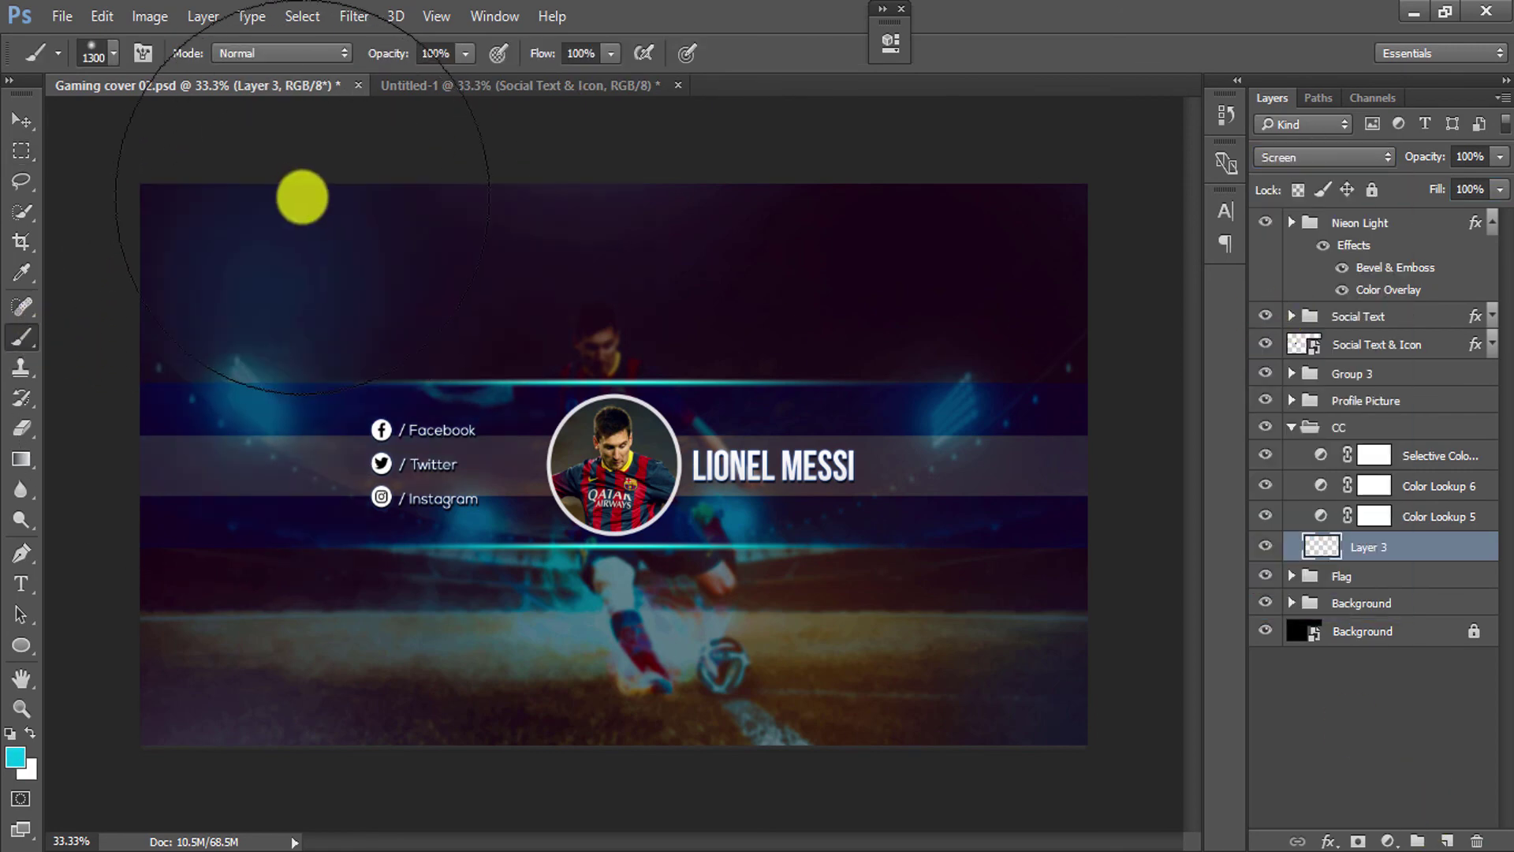
{"action": "left_click", "coordinate": [307, 228]}
{"action": "left_click", "coordinate": [883, 197]}
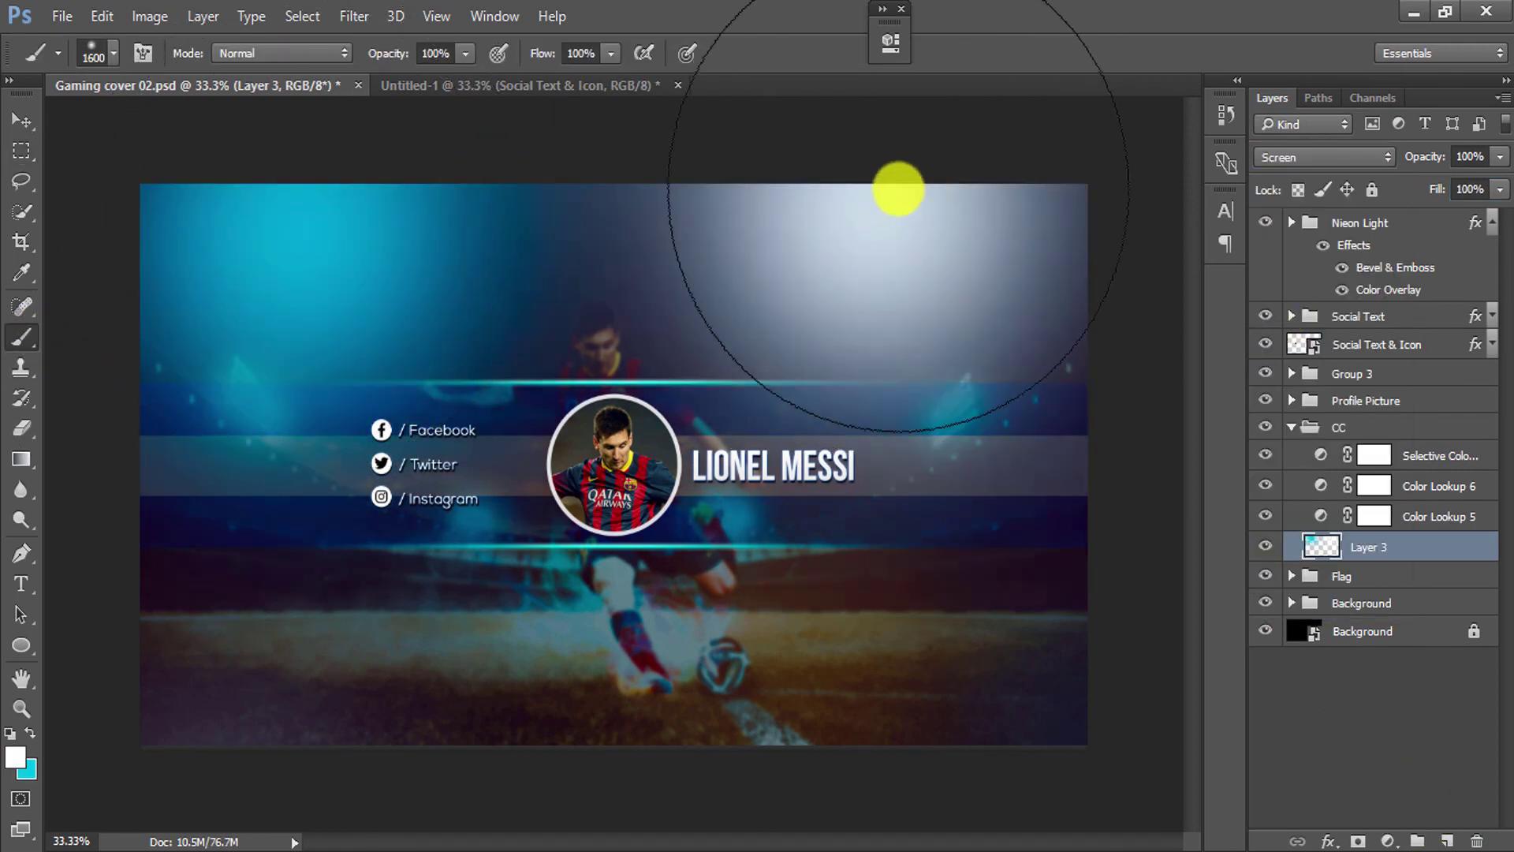
Paint a magenta soft glow at the banner's lower right.
{"action": "left_click", "coordinate": [15, 757]}
{"action": "left_click", "coordinate": [1203, 253]}
{"action": "left_click", "coordinate": [1369, 186]}
{"action": "left_click", "coordinate": [835, 721]}
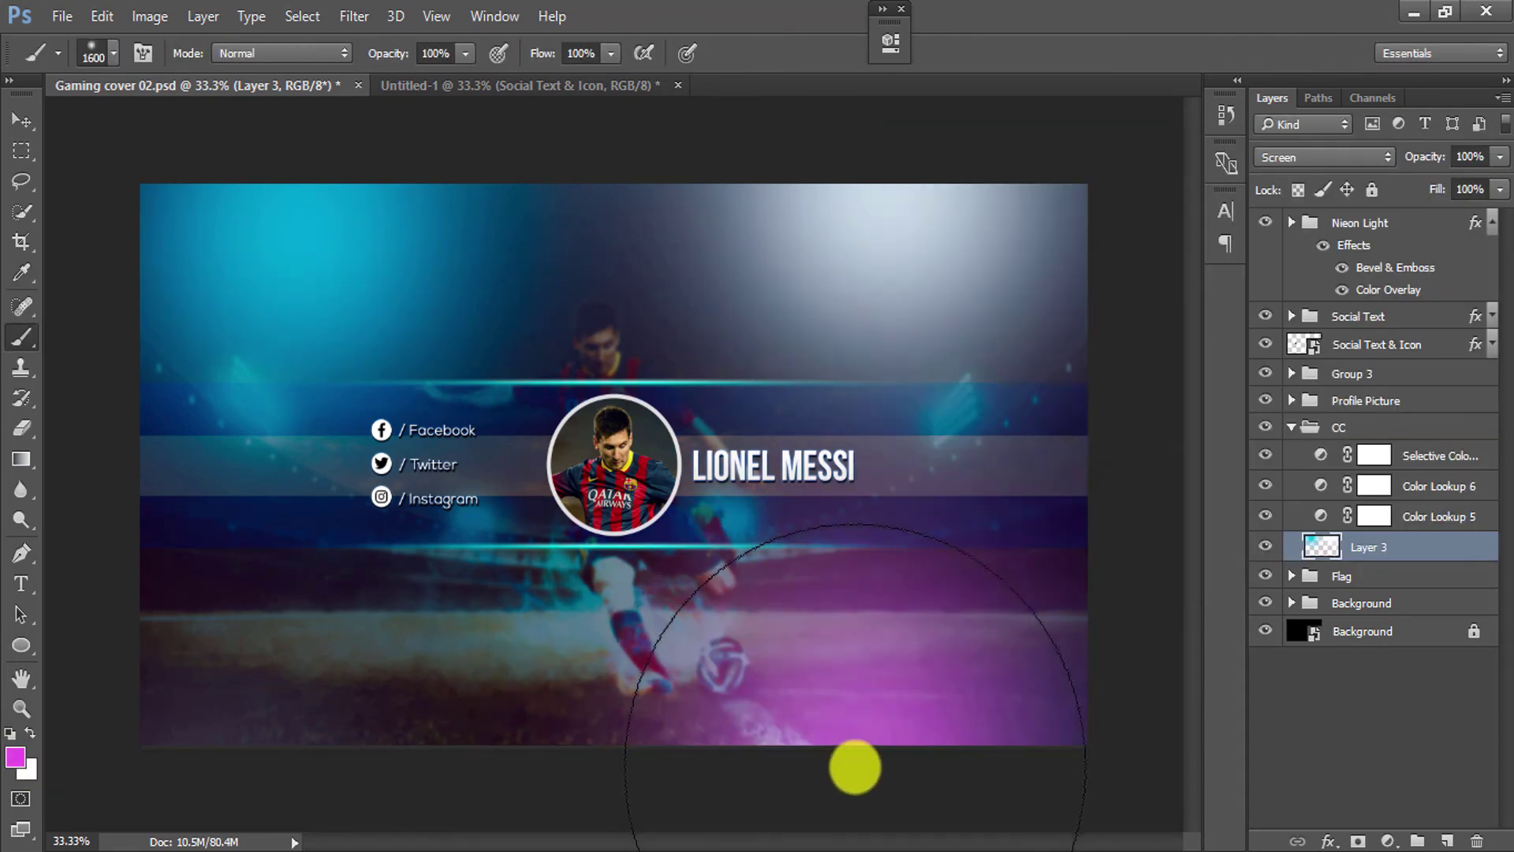
Paint a smaller white soft glow at the banner's lower left.
{"action": "key", "text": "x"}
{"action": "left_click", "coordinate": [410, 758]}
{"action": "key", "text": "ctrl+z"}
{"action": "key", "text": "bracketleft"}
{"action": "key", "text": "bracketleft"}
{"action": "key", "text": "bracketleft"}
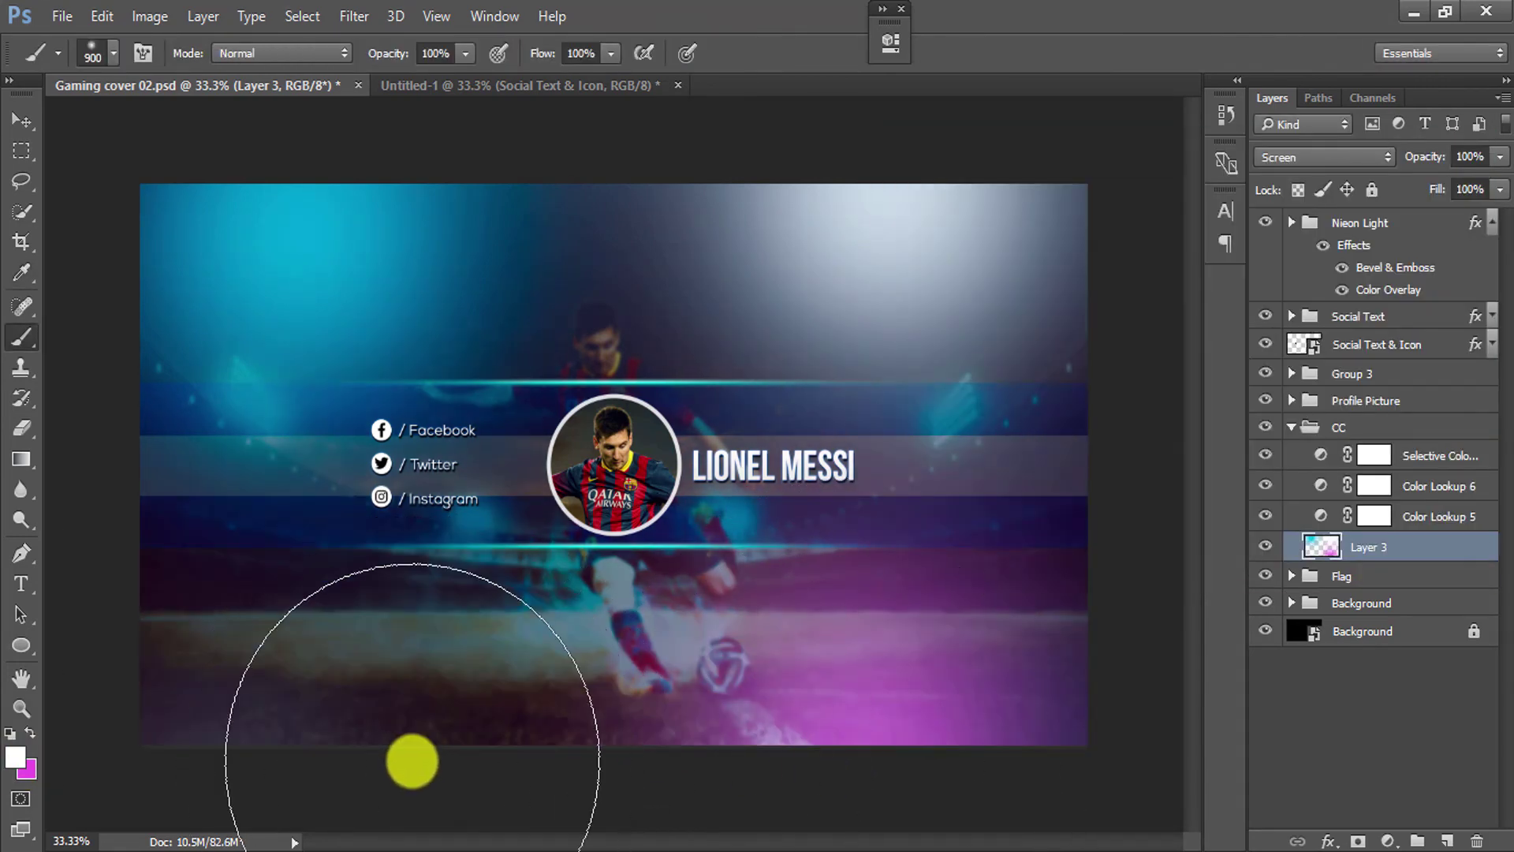
{"action": "key", "text": "bracketleft"}
{"action": "key", "text": "bracketleft"}
{"action": "key", "text": "bracketleft"}
{"action": "left_click", "coordinate": [409, 759]}
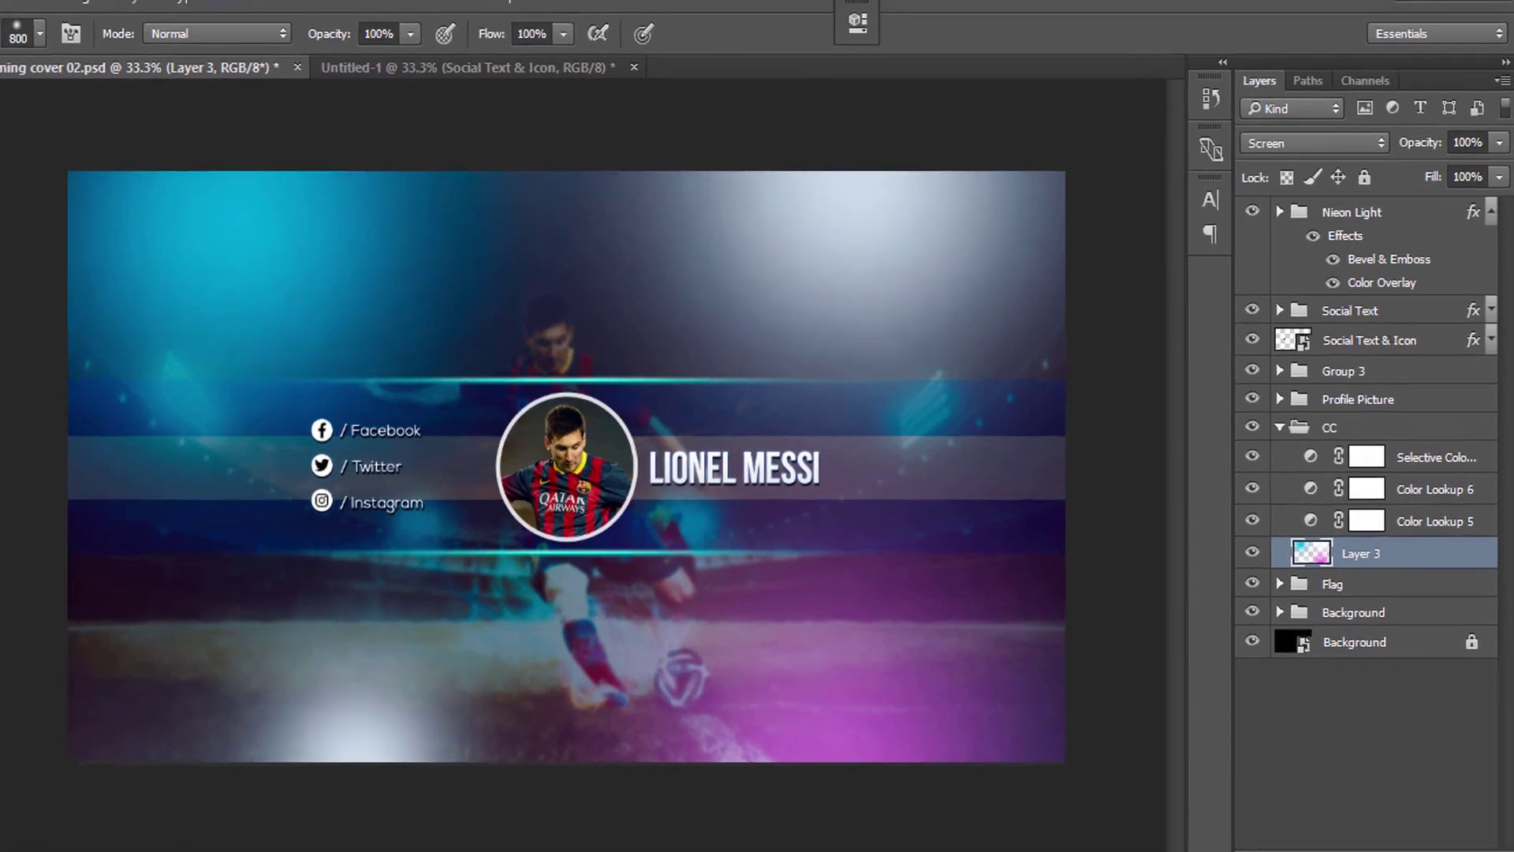
Try Multiply and Lighten blends on Layer 3, lowering its fill and opacity to about half.
{"action": "key", "text": "m"}
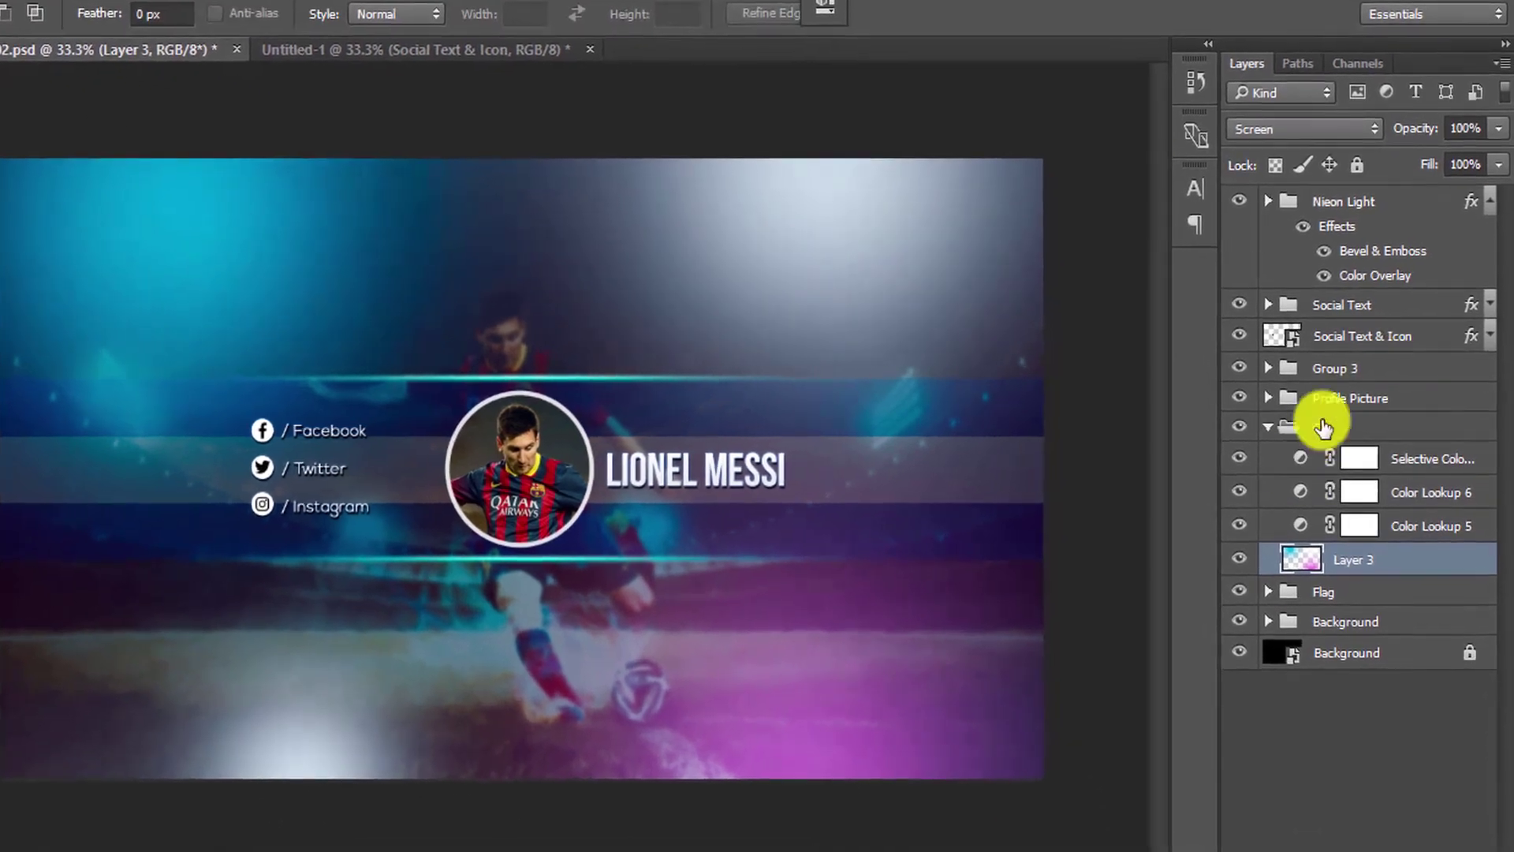
{"action": "scroll", "coordinate": [1304, 130], "scroll_direction": "up", "scroll_amount": 5}
{"action": "left_click", "coordinate": [1301, 128]}
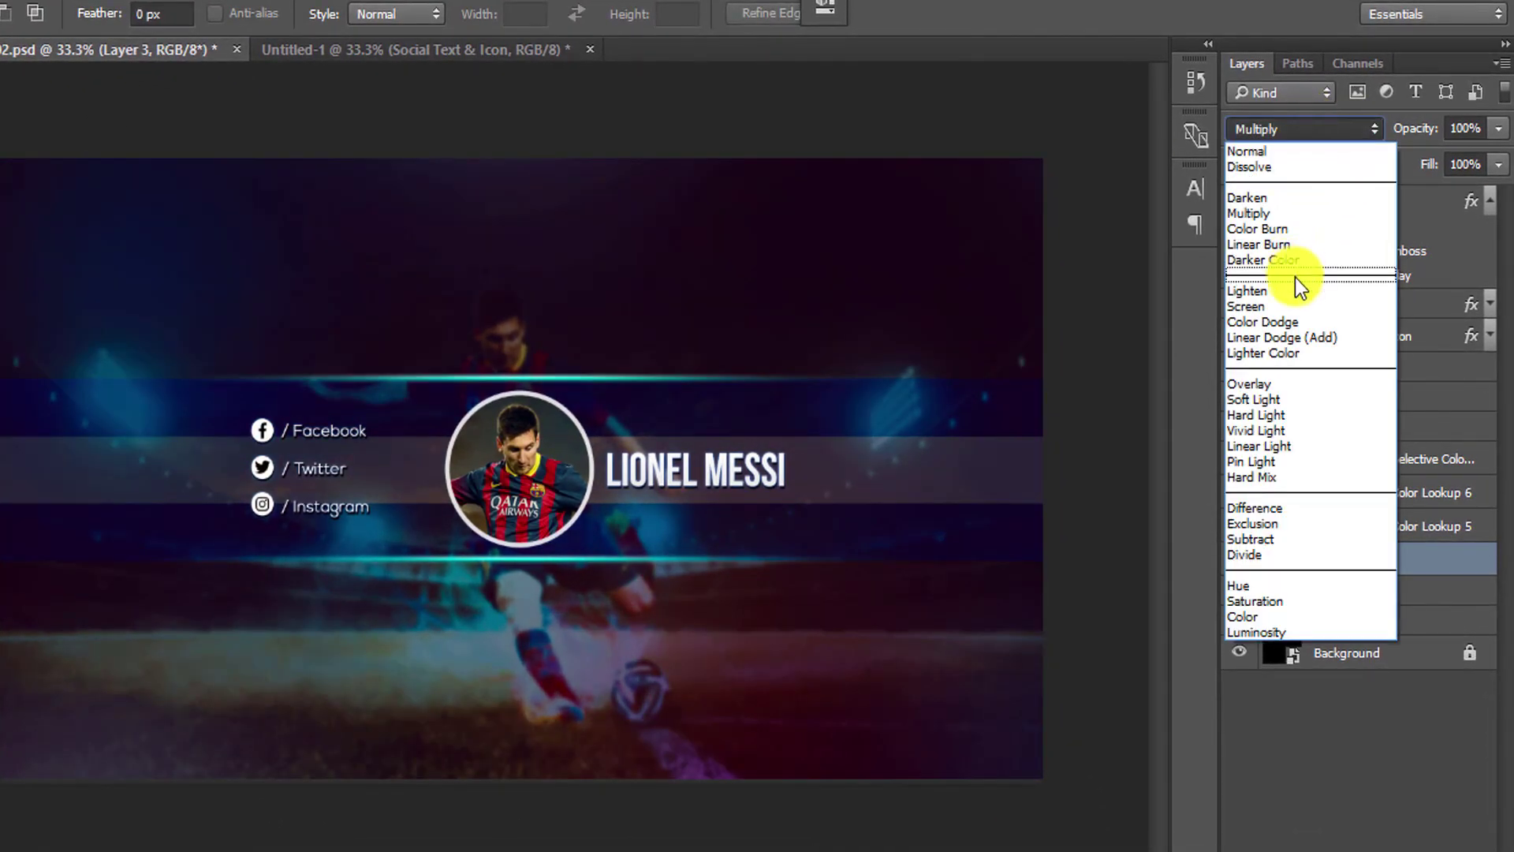
{"action": "left_click", "coordinate": [1297, 286]}
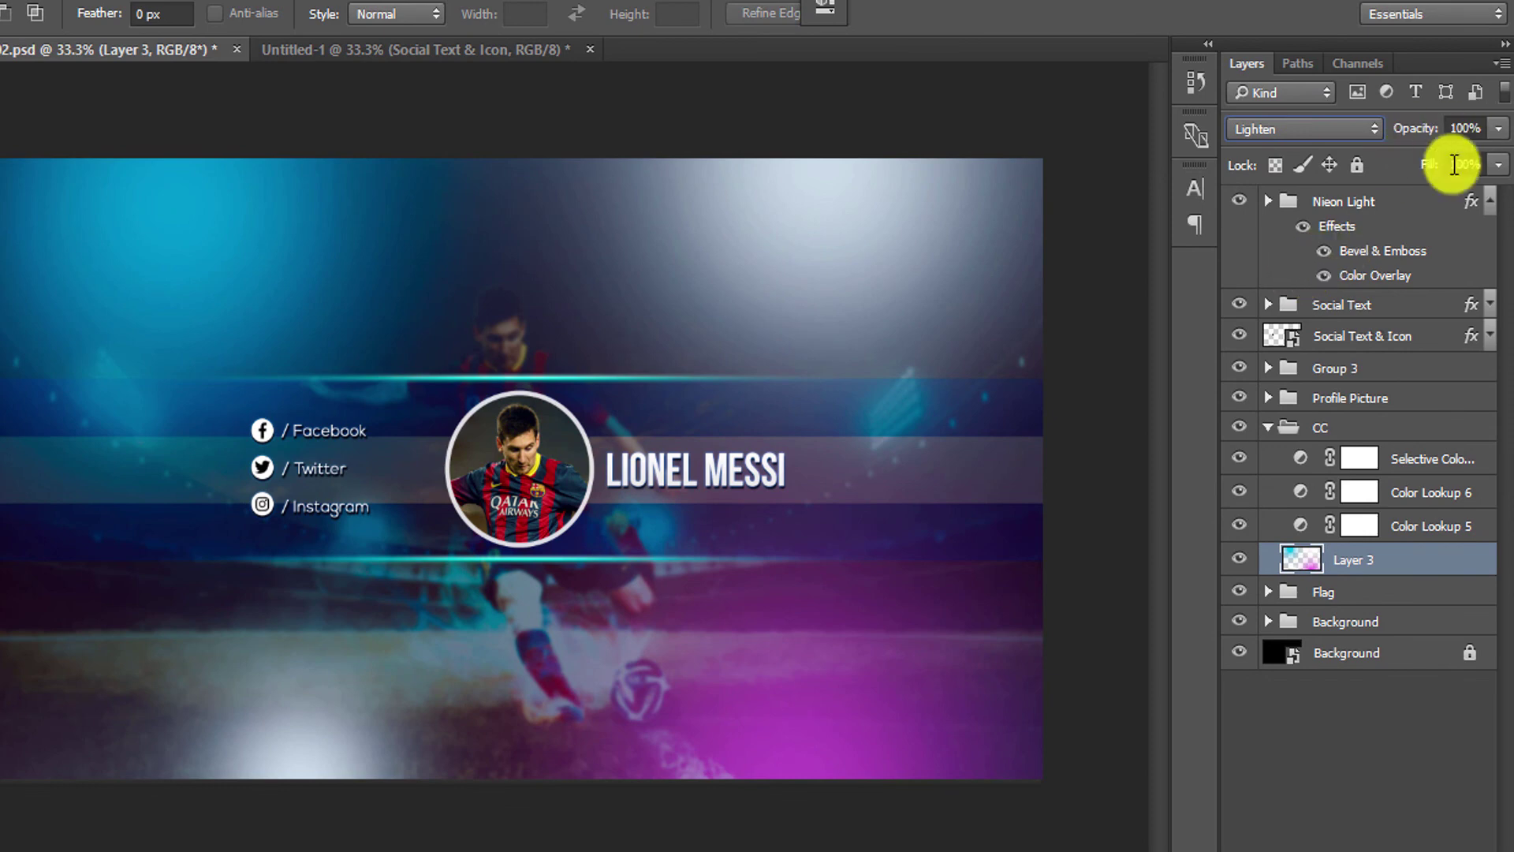
{"action": "left_click", "coordinate": [1498, 164]}
{"action": "mouse_move", "coordinate": [1487, 189]}
{"action": "left_mouse_down"}
{"action": "mouse_move", "coordinate": [1429, 196]}
{"action": "mouse_move", "coordinate": [1450, 196]}
{"action": "mouse_move", "coordinate": [1434, 156]}
{"action": "mouse_move", "coordinate": [1445, 164]}
{"action": "left_mouse_up"}
{"action": "left_click", "coordinate": [1497, 128]}
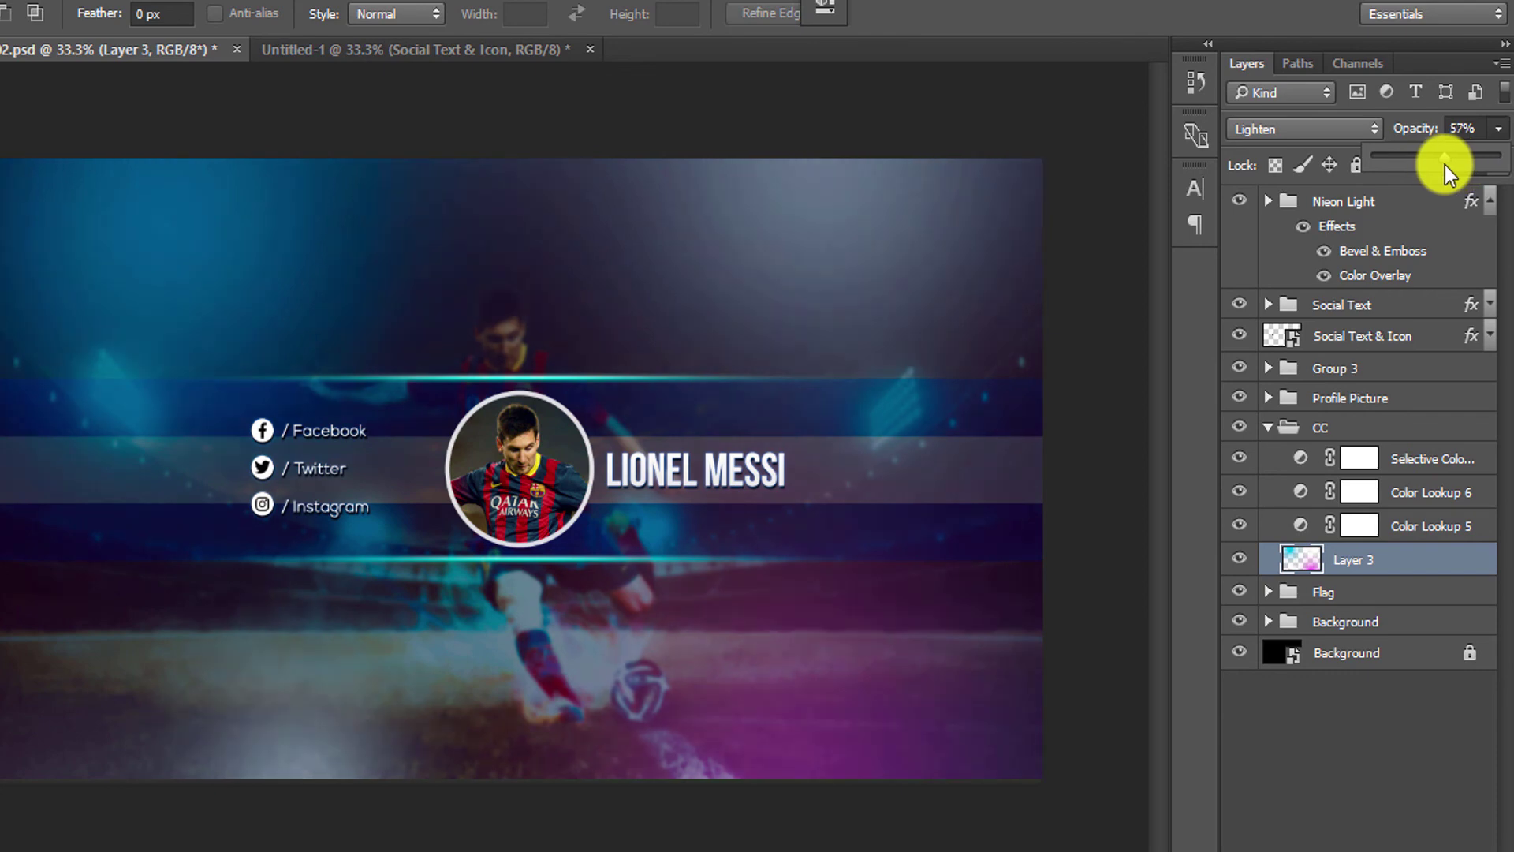
Switch Layer 3 from Overlay through Soft Light to Hard Light at about 69% opacity.
{"action": "left_click", "coordinate": [1324, 132]}
{"action": "left_click", "coordinate": [1310, 380]}
{"action": "key", "text": "Down"}
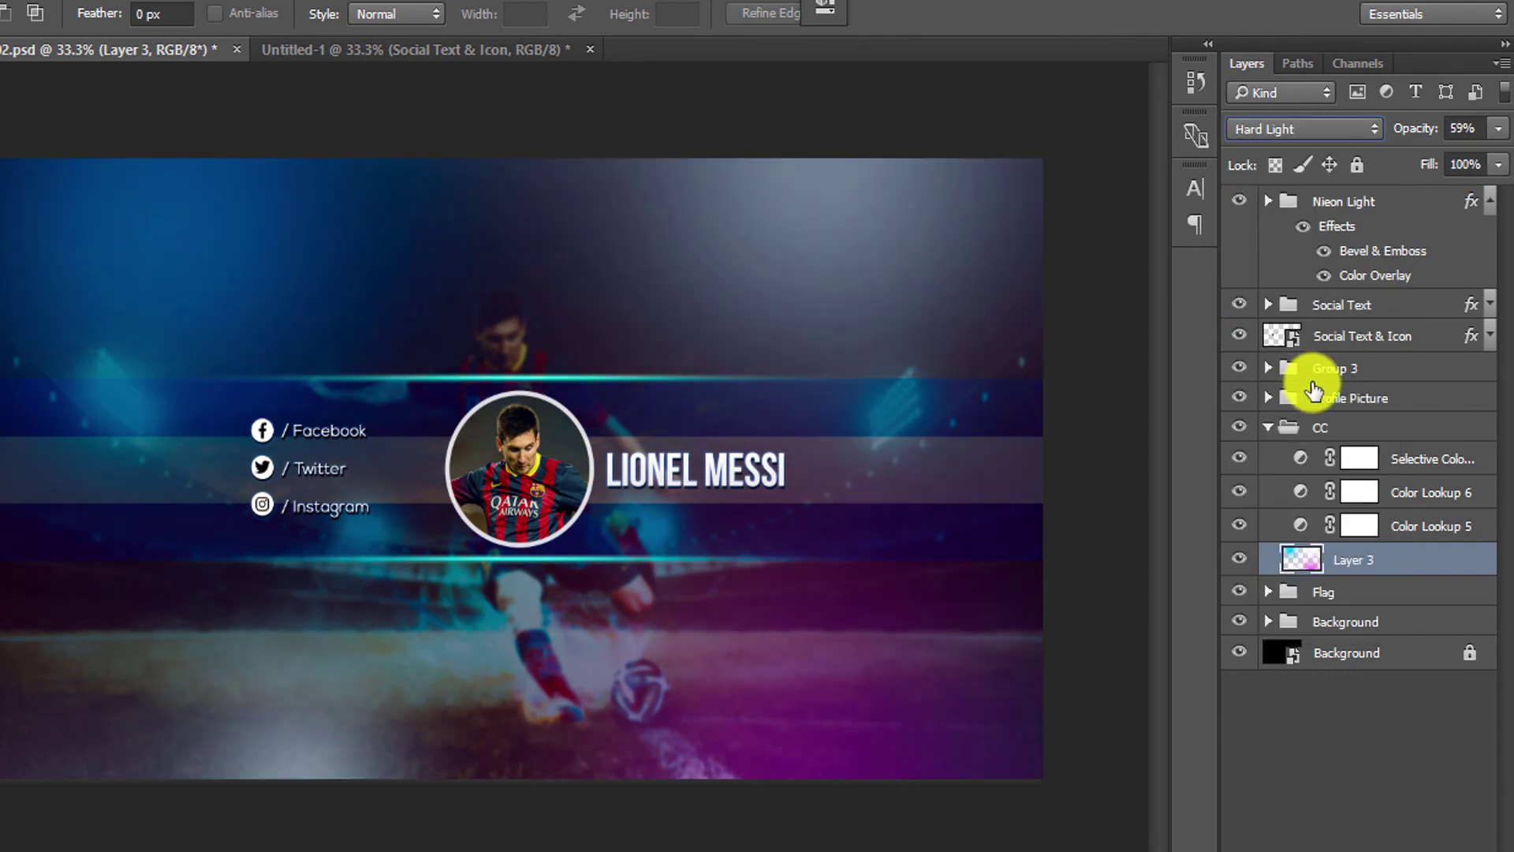
{"action": "key", "text": "Down"}
{"action": "key", "text": "Up"}
{"action": "left_click", "coordinate": [1497, 129]}
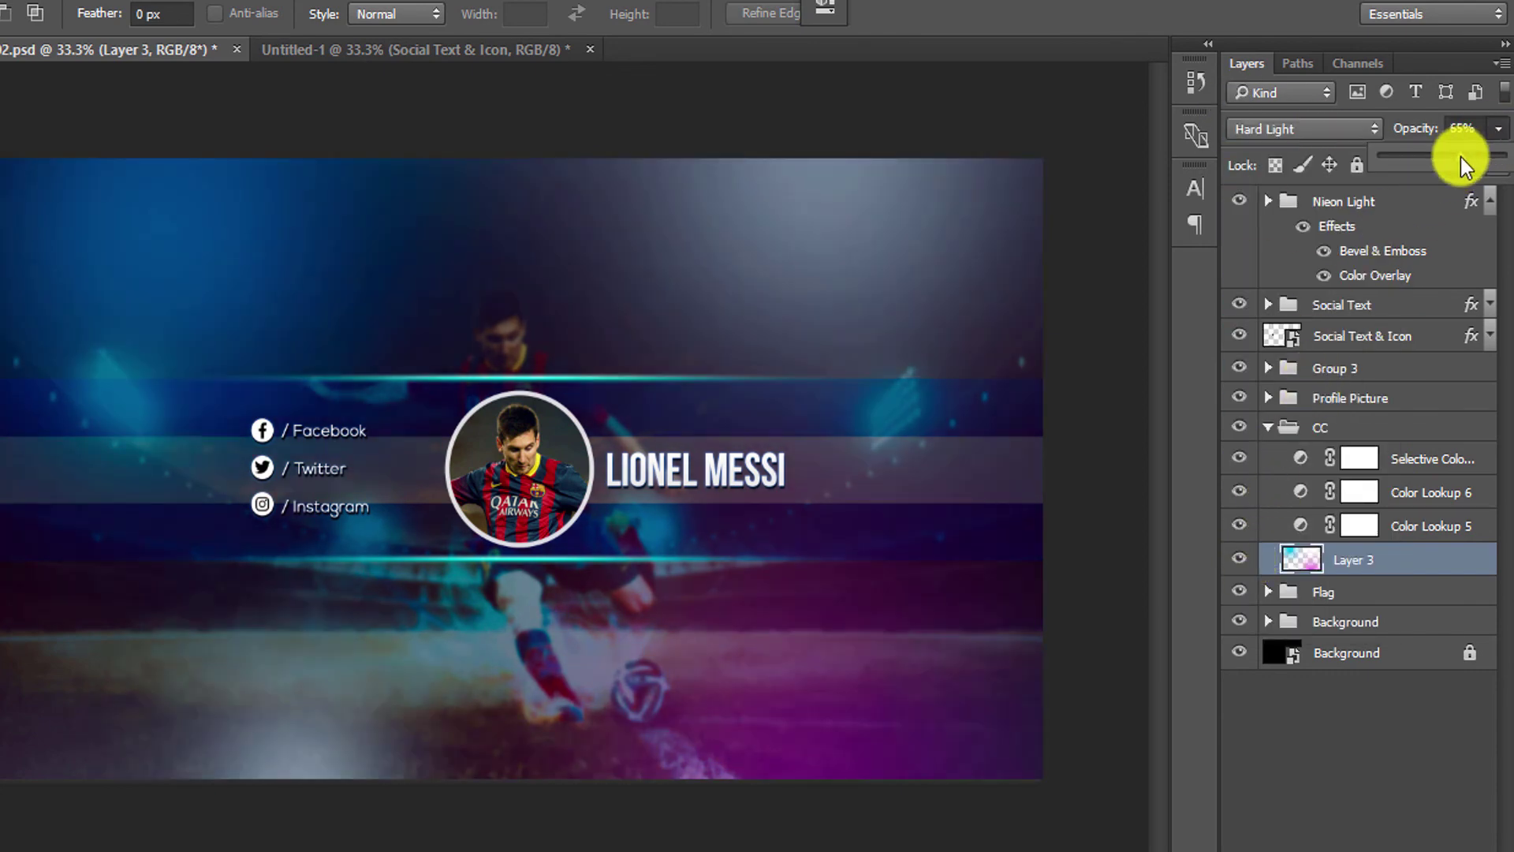
{"action": "left_click_drag", "start_coordinate": [1459, 155], "coordinate": [1465, 164]}
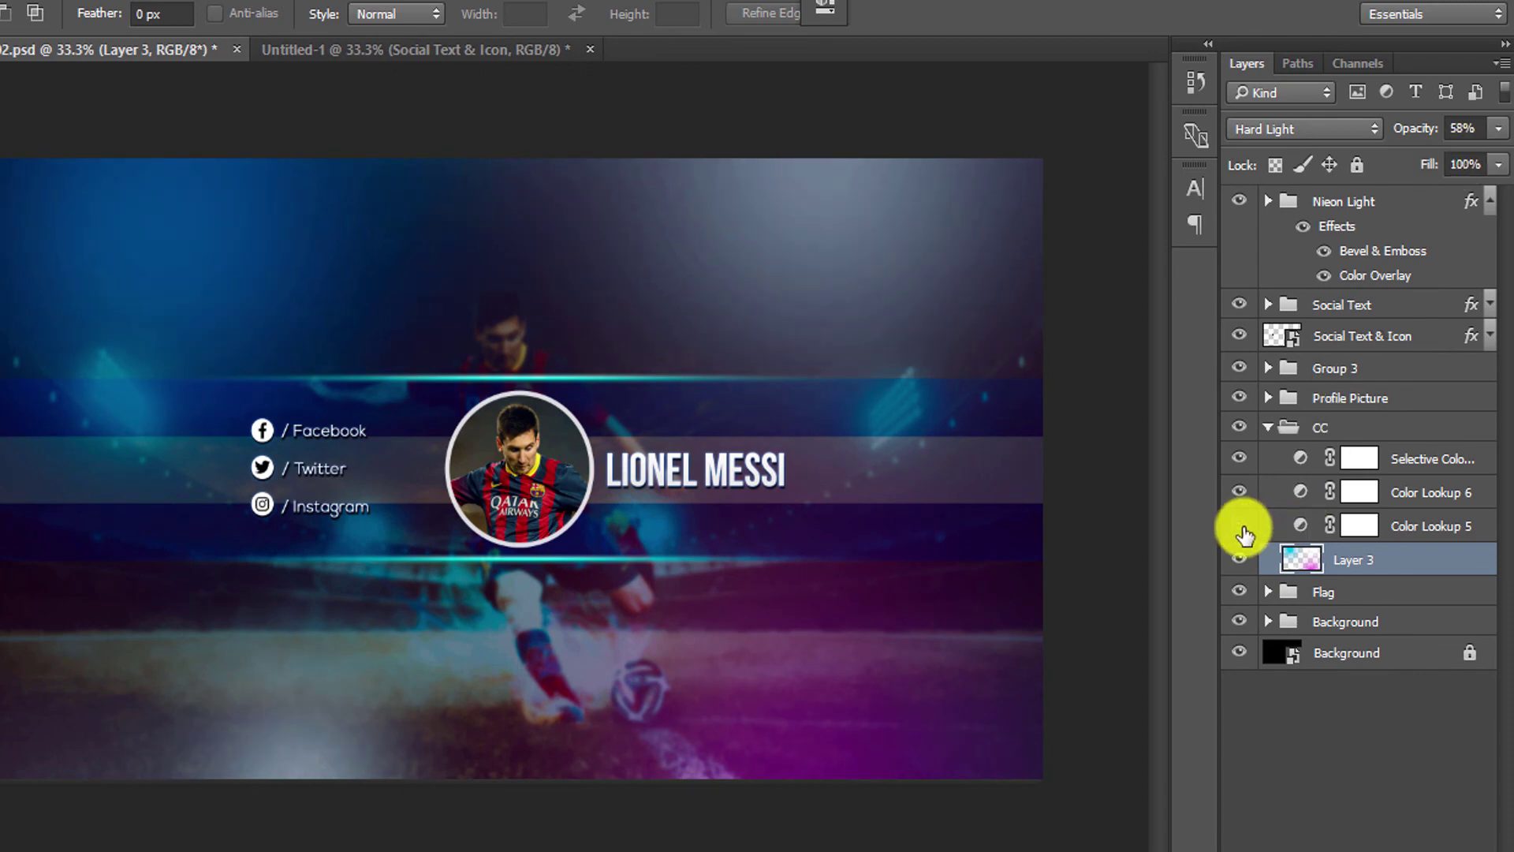
Lower Color Lookup 5's fill to about 64%.
{"action": "left_click", "coordinate": [1239, 526]}
{"action": "left_click", "coordinate": [1239, 525]}
{"action": "left_click", "coordinate": [1412, 525]}
{"action": "mouse_move", "coordinate": [1445, 166]}
{"action": "left_mouse_down"}
{"action": "mouse_move", "coordinate": [1467, 167]}
{"action": "mouse_move", "coordinate": [1454, 193]}
{"action": "left_mouse_up"}
{"action": "left_click", "coordinate": [1499, 164]}
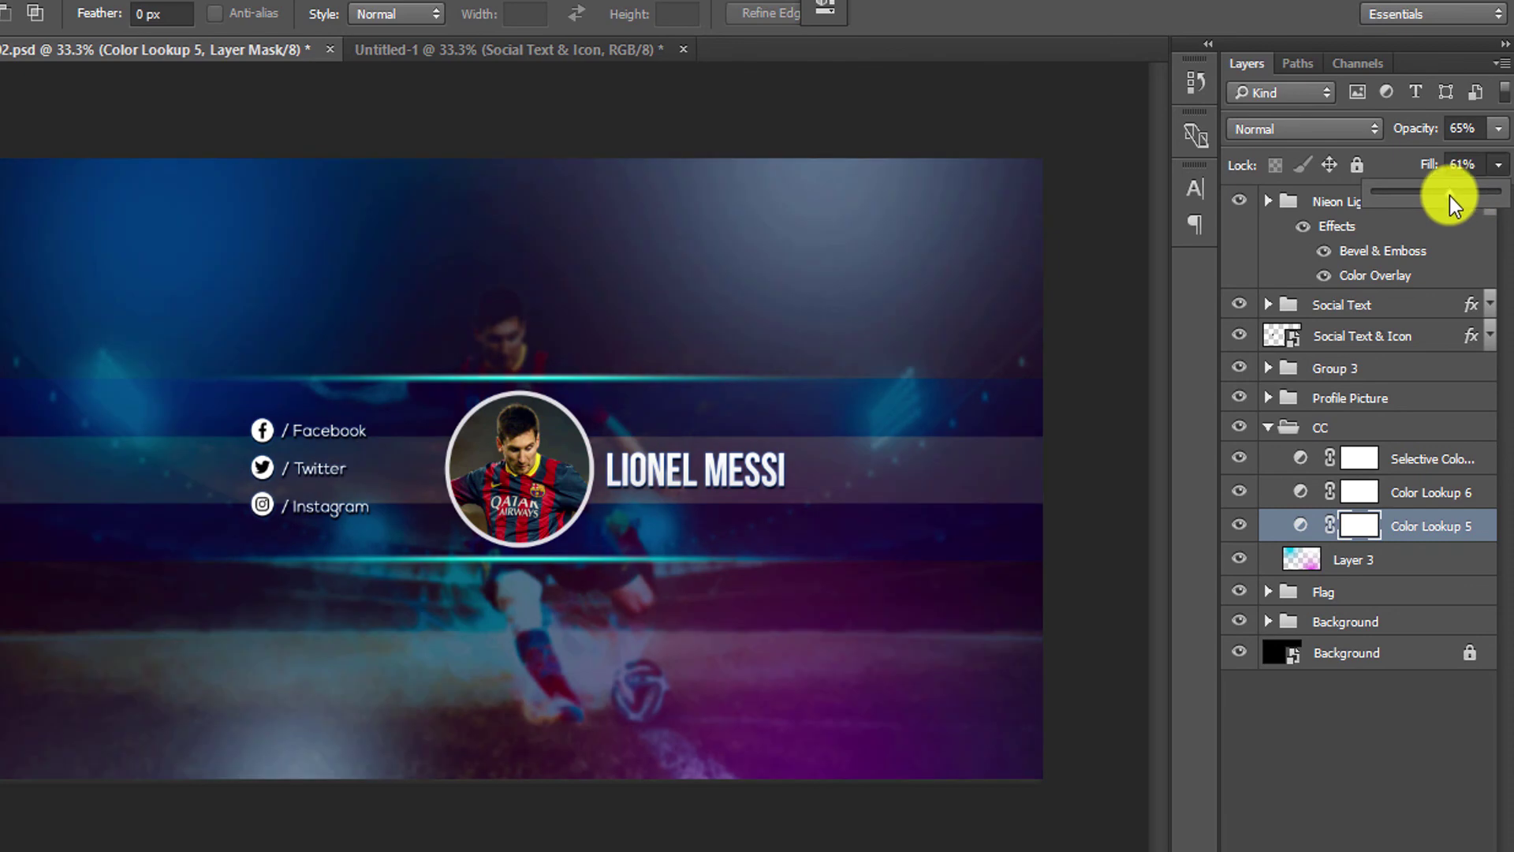
{"action": "left_click", "coordinate": [1380, 495]}
{"action": "left_click", "coordinate": [1237, 505]}
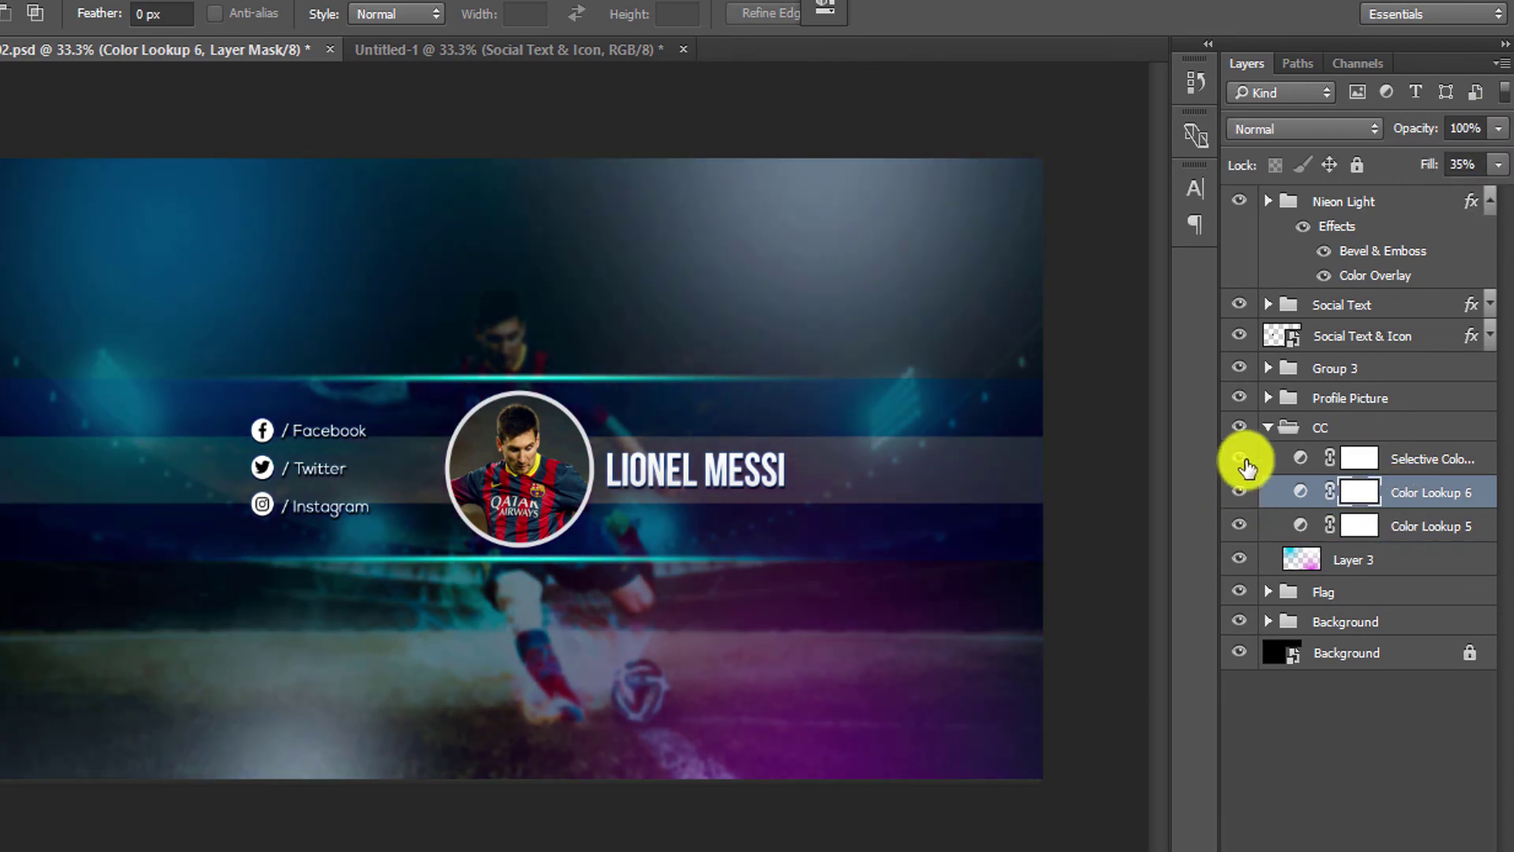
Set Layer 3 to about 72% opacity and 76% fill, then collapse the CC group.
{"action": "left_click", "coordinate": [1365, 559]}
{"action": "left_click", "coordinate": [607, 403], "text": "ctrl"}
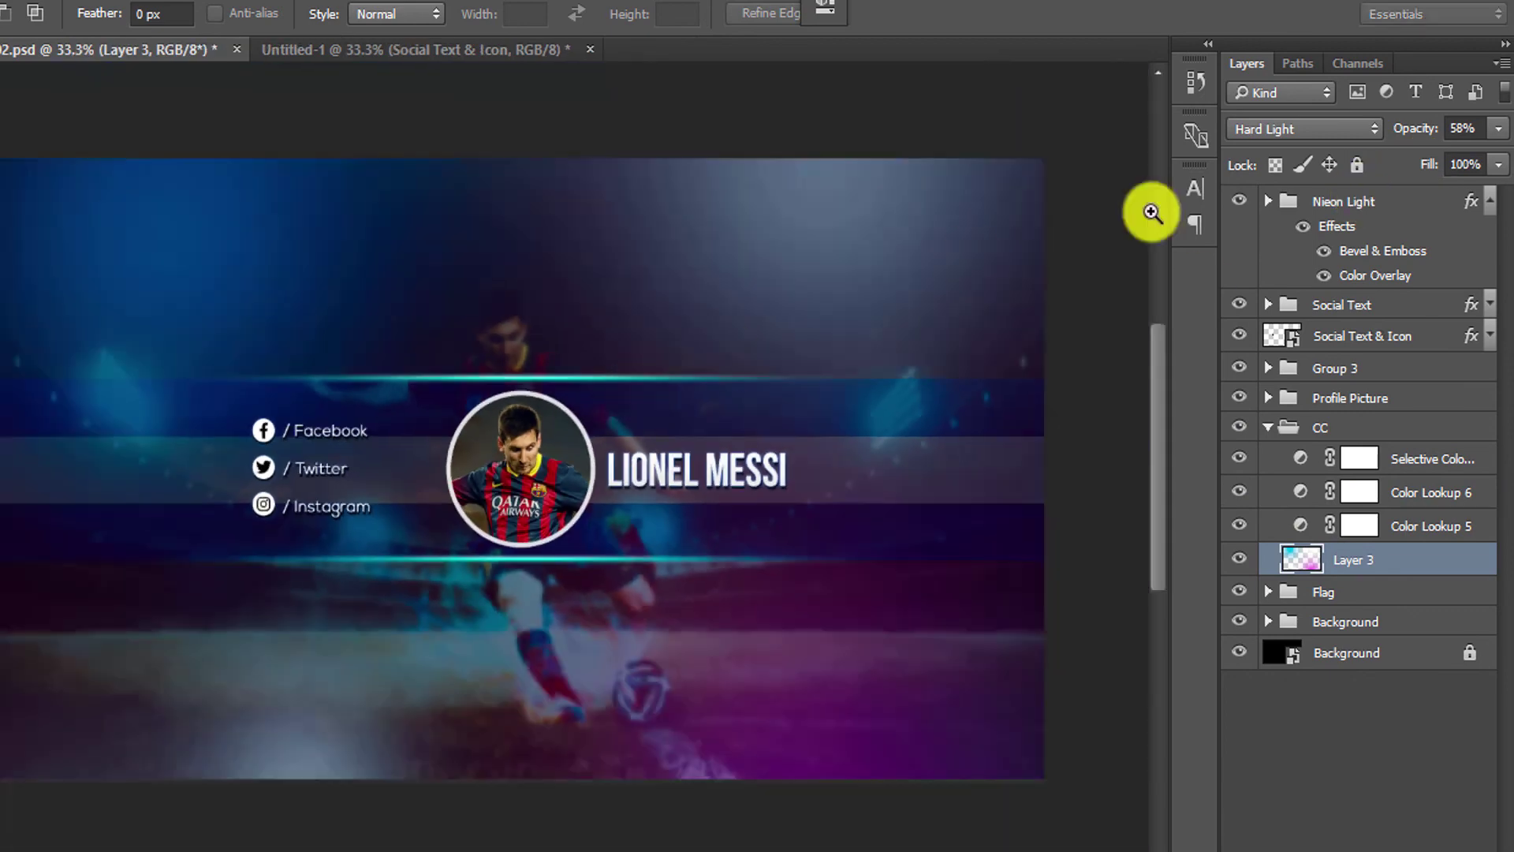
{"action": "left_click", "coordinate": [1498, 129]}
{"action": "mouse_move", "coordinate": [1452, 156]}
{"action": "left_mouse_down"}
{"action": "mouse_move", "coordinate": [1486, 169]}
{"action": "mouse_move", "coordinate": [1472, 201]}
{"action": "left_mouse_up"}
{"action": "left_click", "coordinate": [1498, 164]}
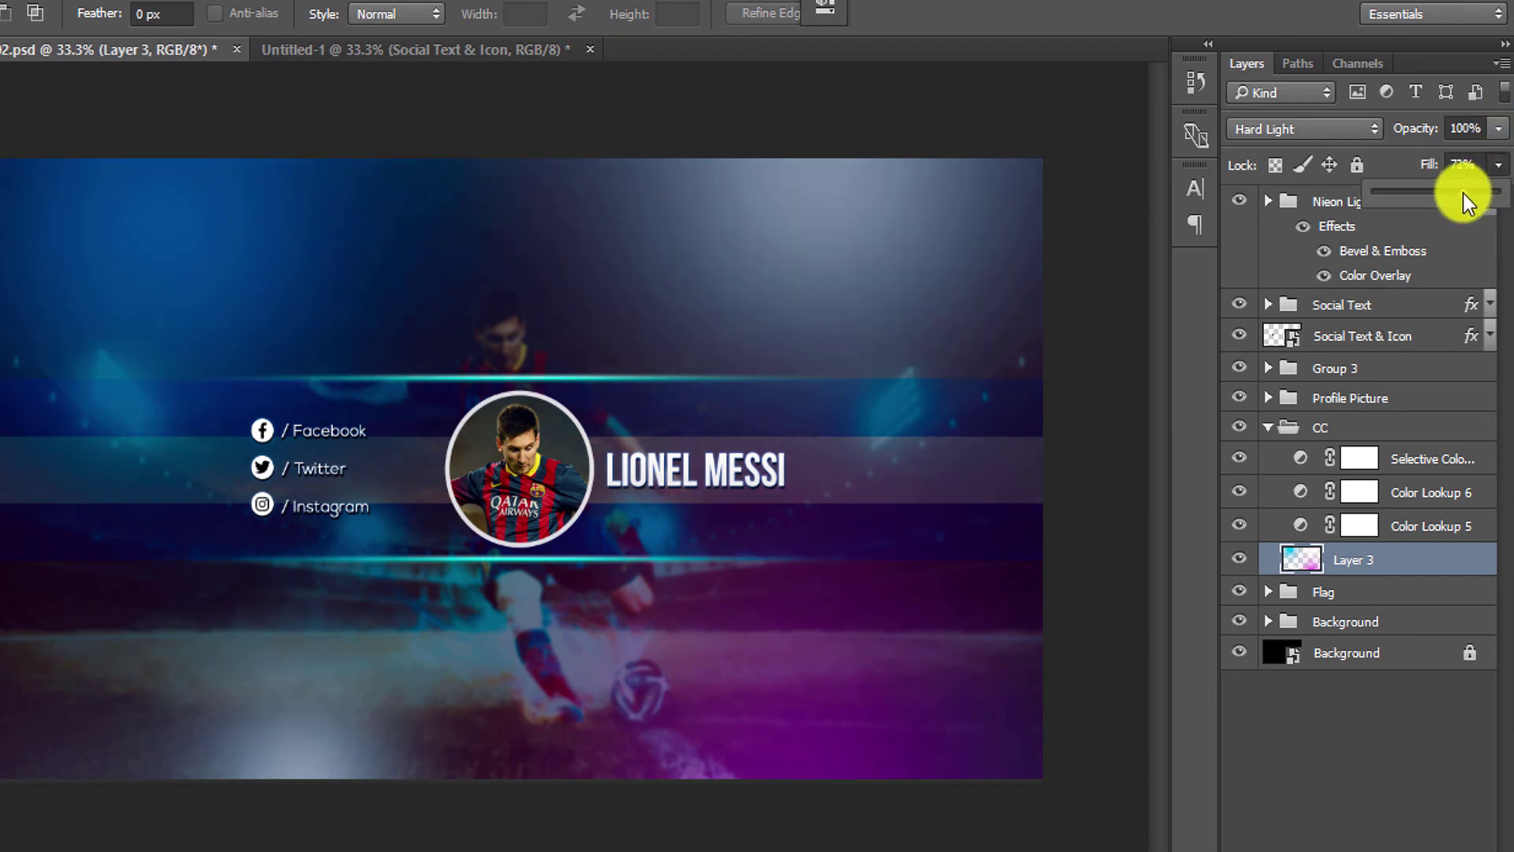
{"action": "left_click", "coordinate": [1268, 426]}
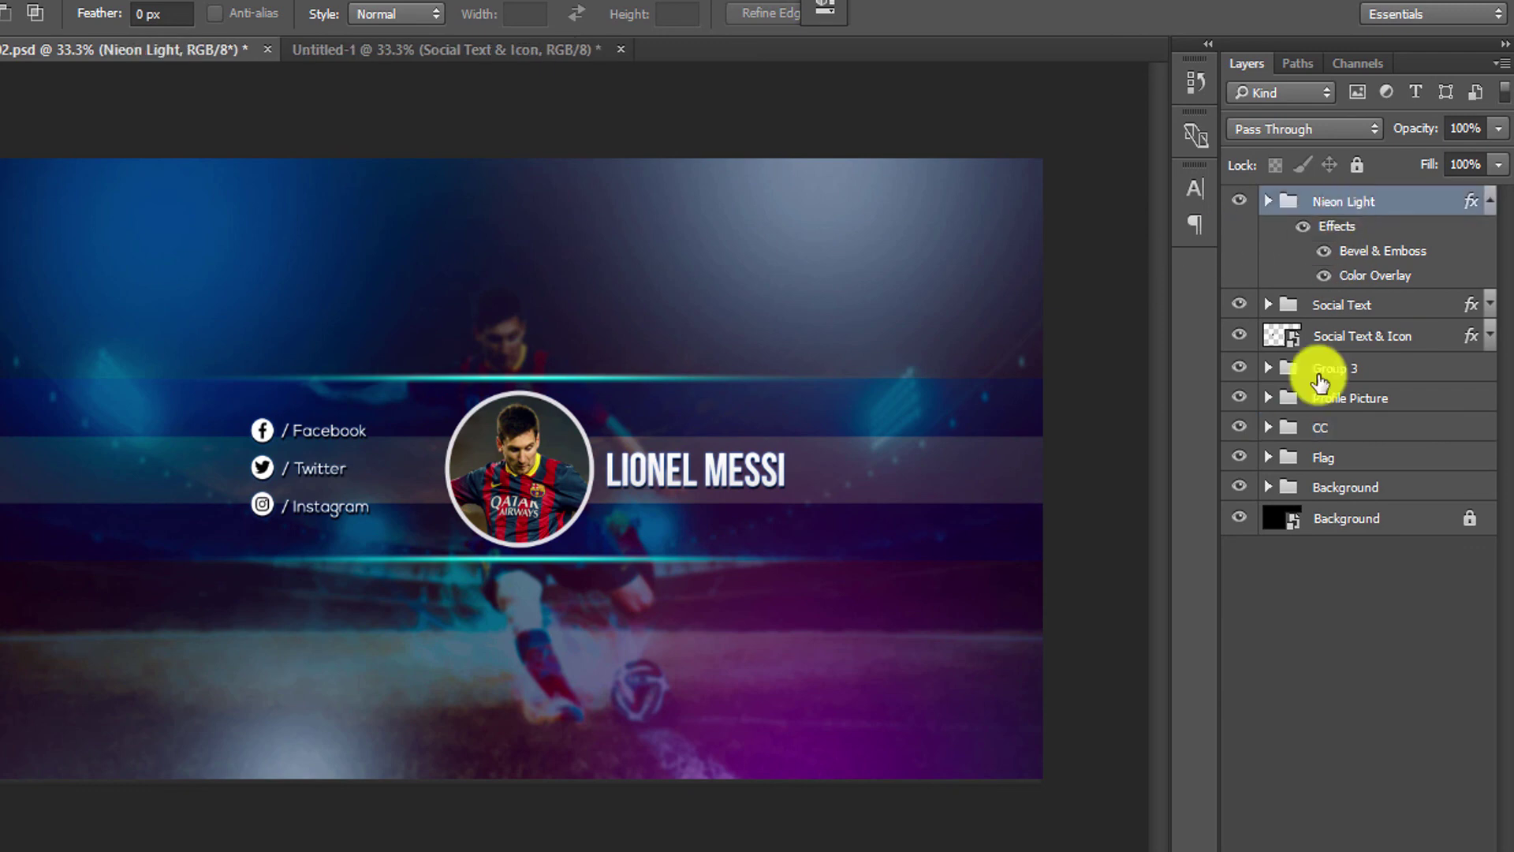
Rename Group 3, which holds the title, to 'Main Text' and save the banner with Ctrl+S.
{"action": "left_click", "coordinate": [1340, 397]}
{"action": "left_click", "coordinate": [1268, 368]}
{"action": "double_click", "coordinate": [1360, 374]}
{"action": "type", "text": "Main Text"}
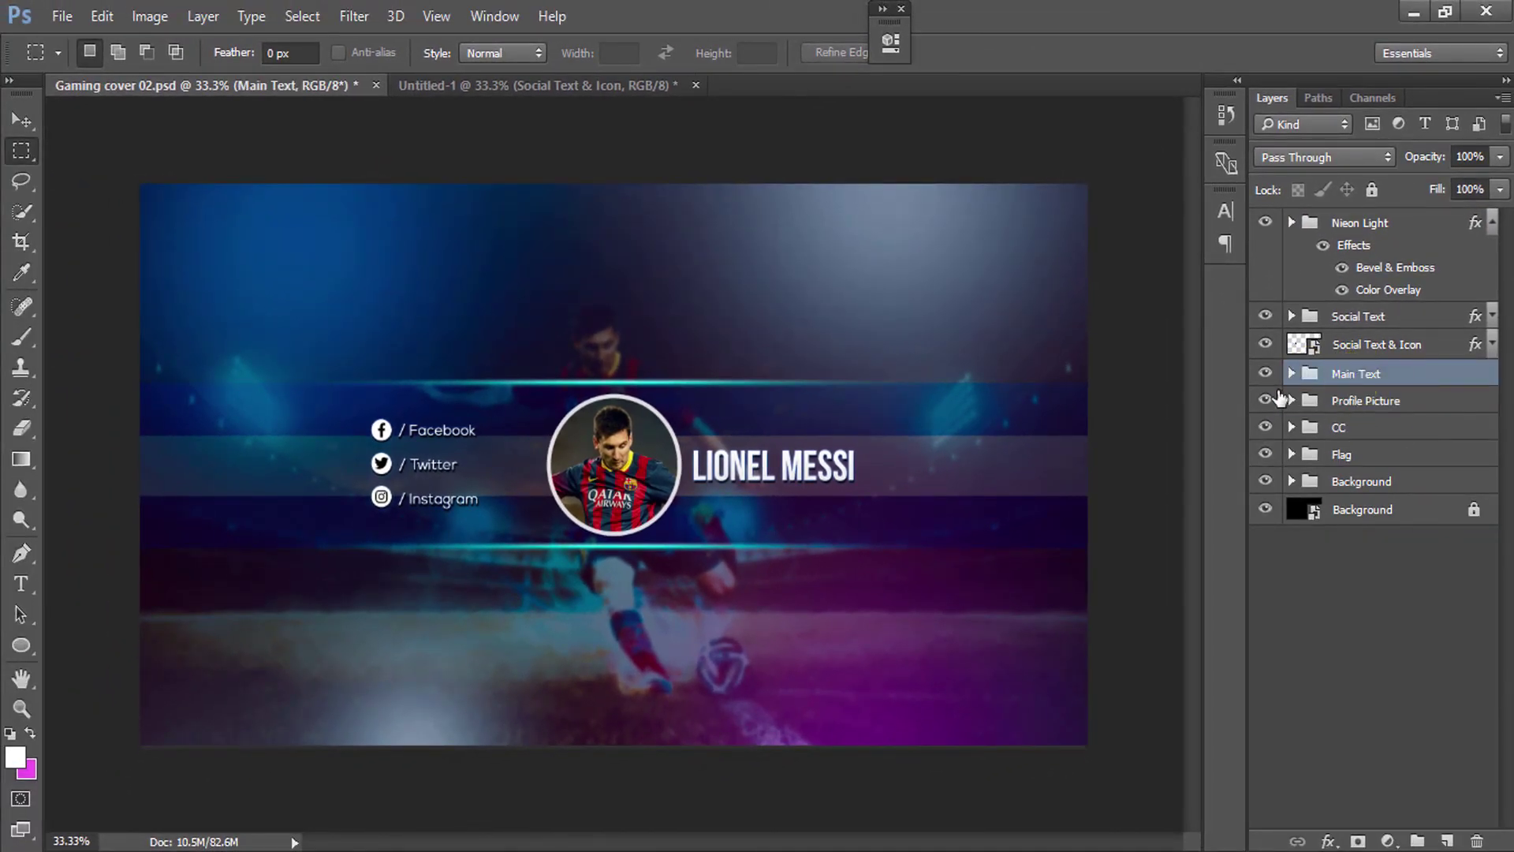
{"action": "key", "text": "ctrl+s"}
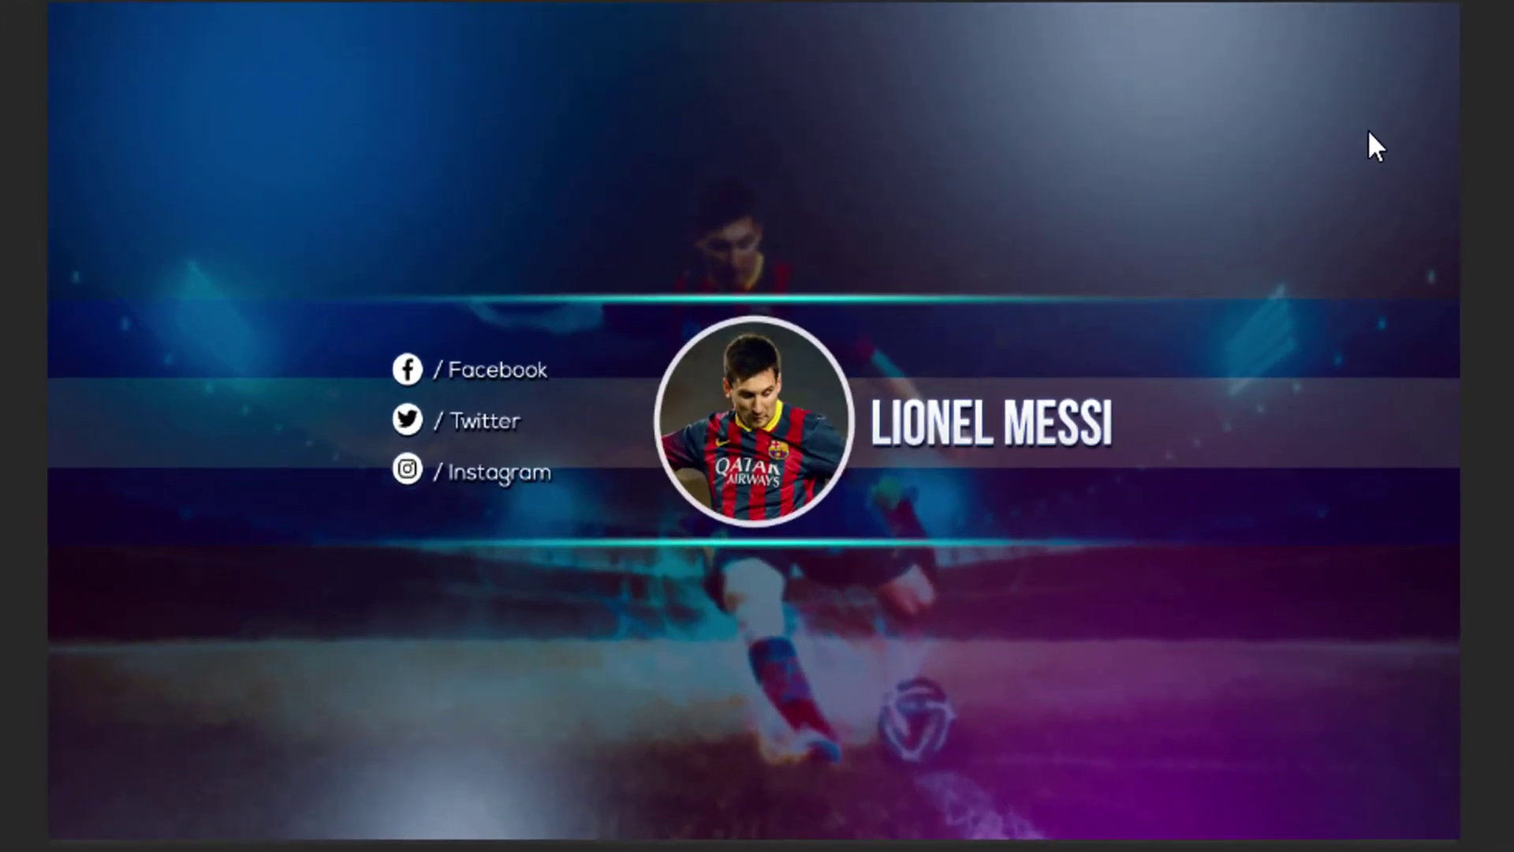